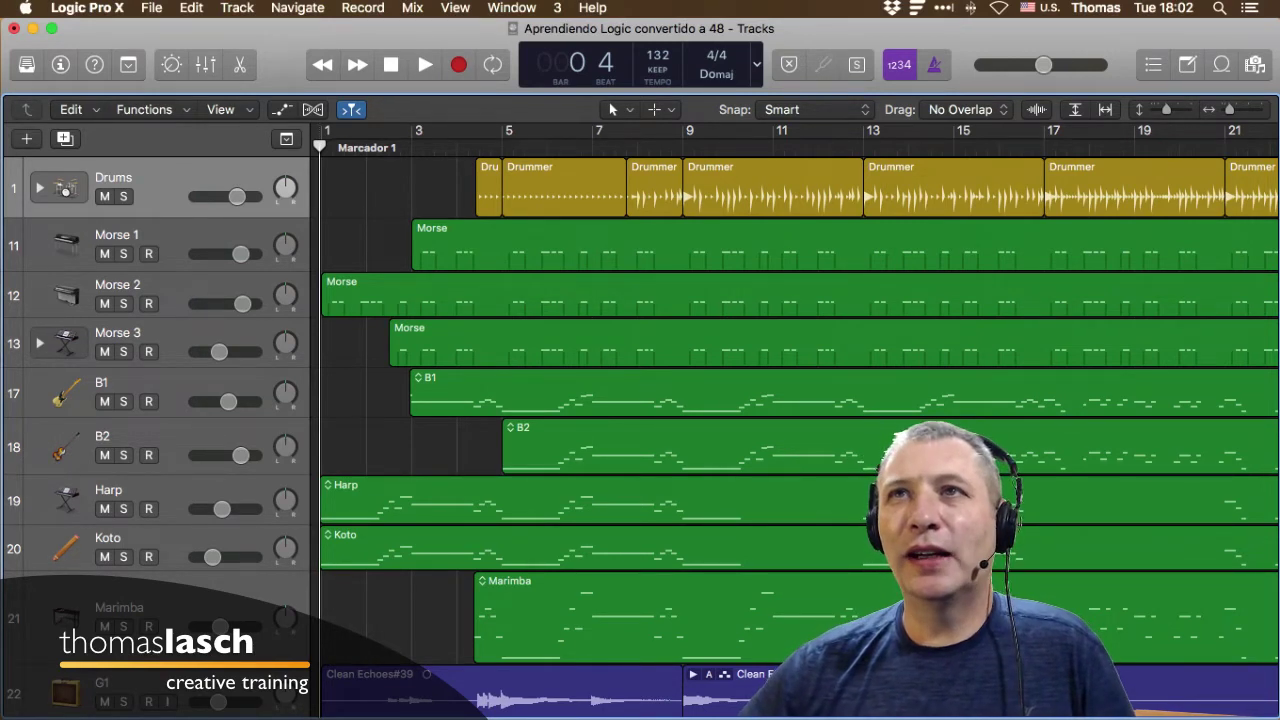
{"action": "left_click", "coordinate": [151, 8]}
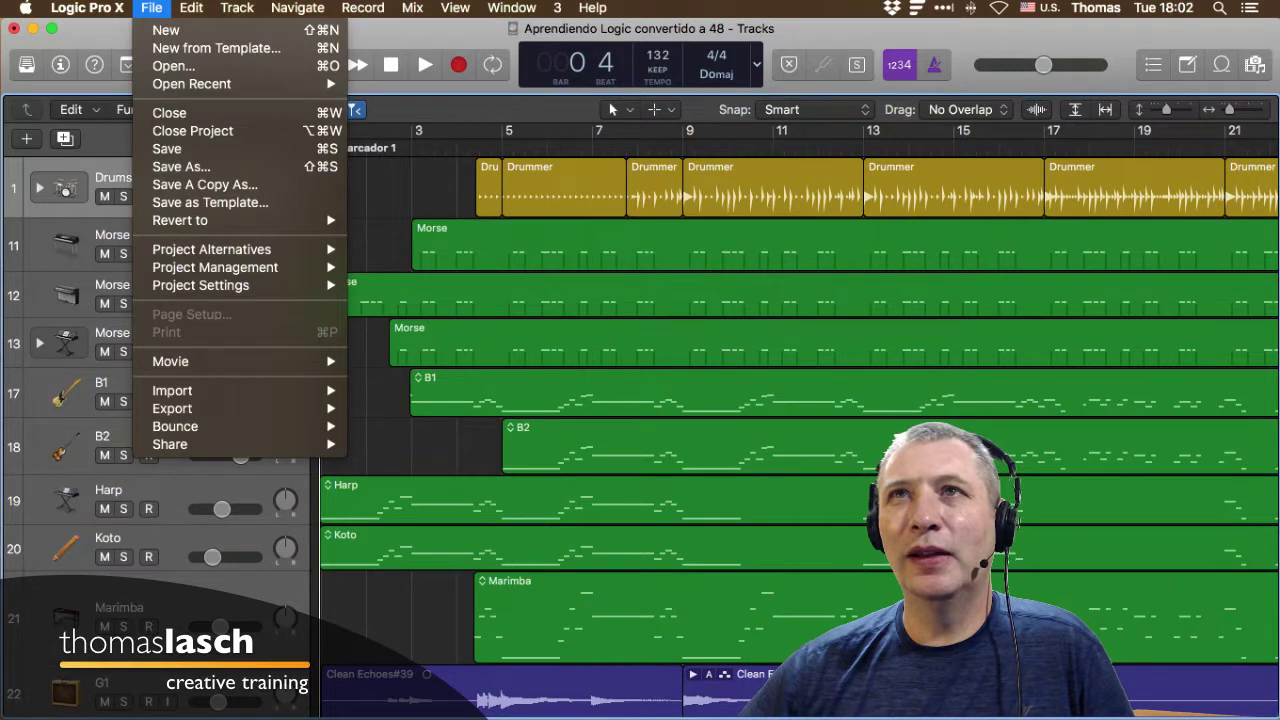
{"action": "mouse_move", "coordinate": [87, 8]}
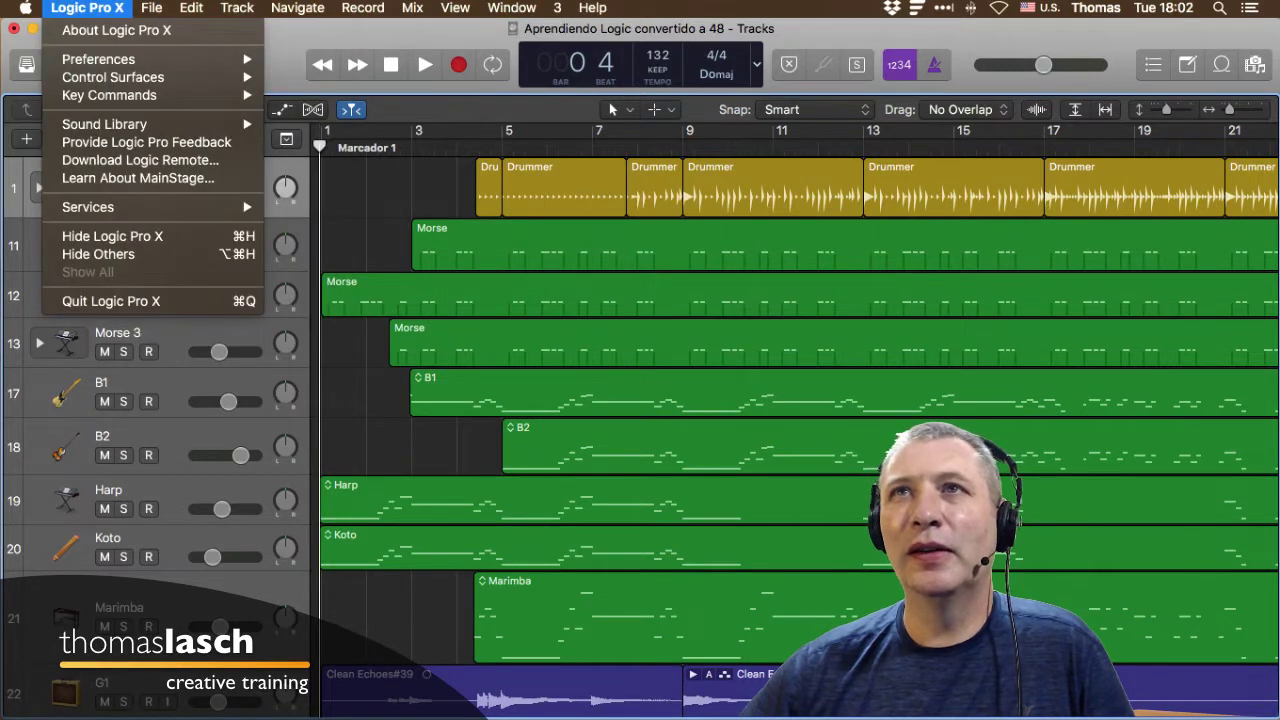
{"action": "mouse_move", "coordinate": [151, 8]}
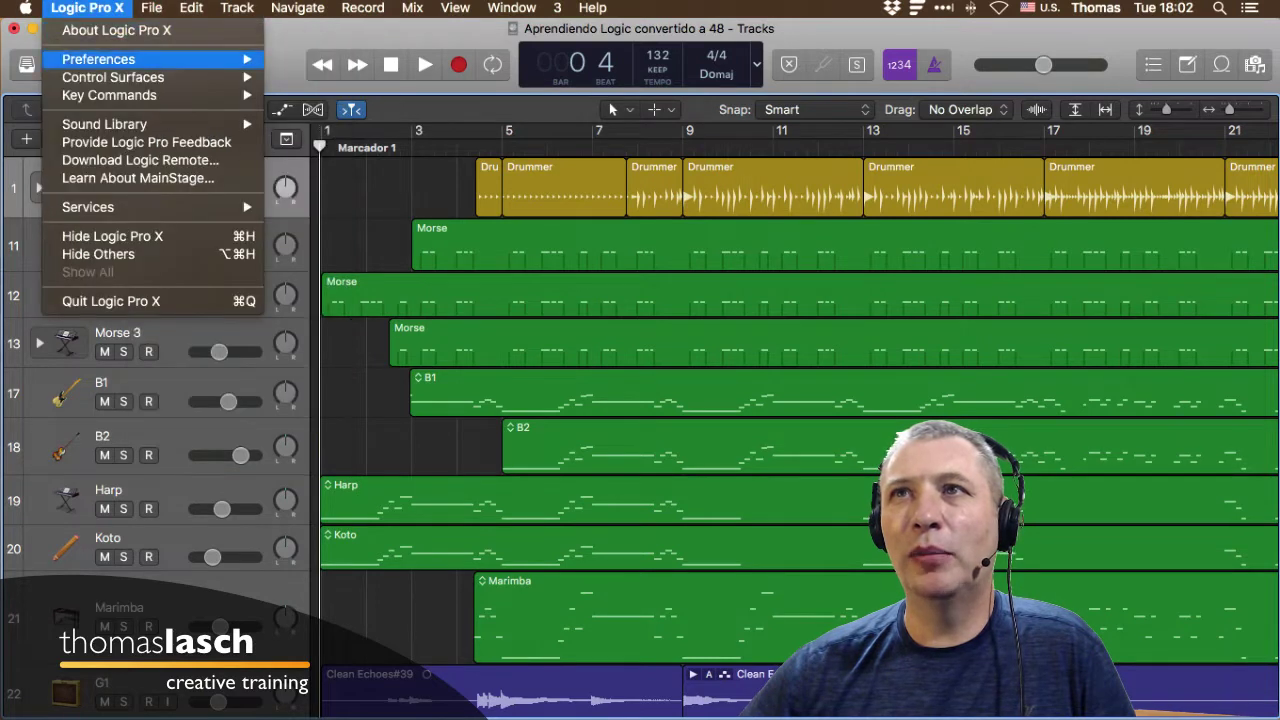
{"action": "mouse_move", "coordinate": [98, 59]}
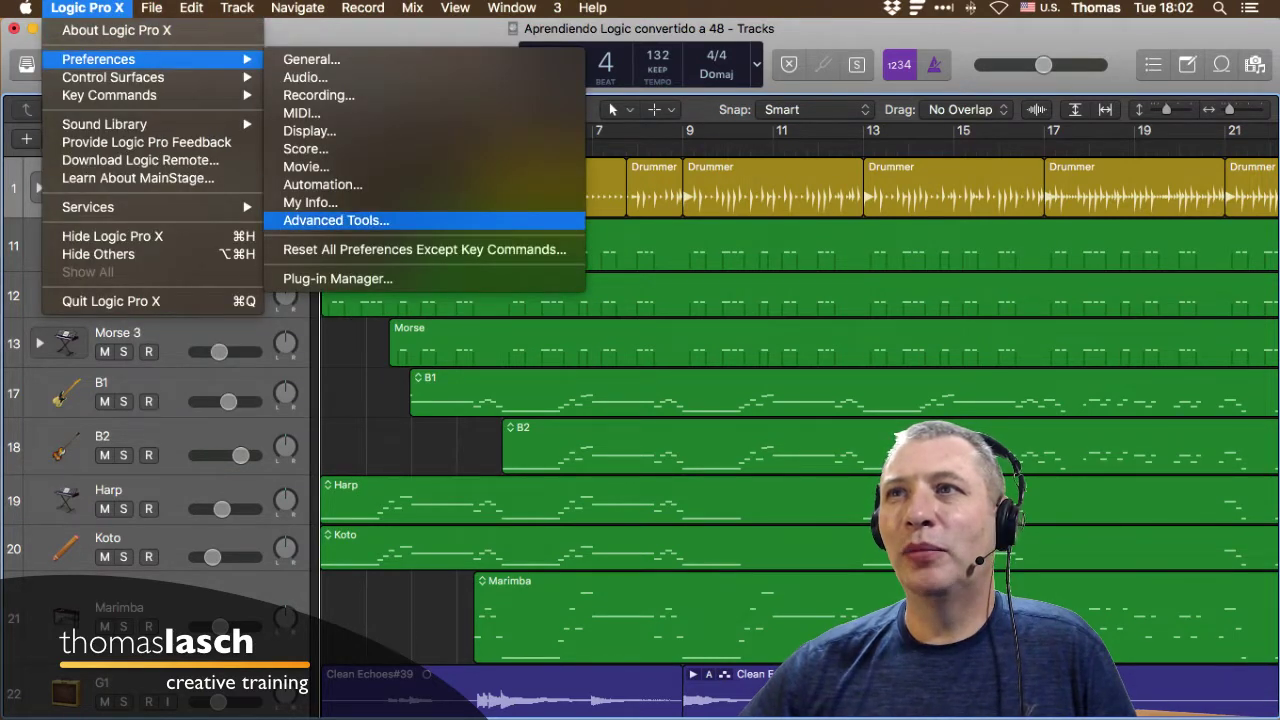
{"action": "mouse_move", "coordinate": [104, 124]}
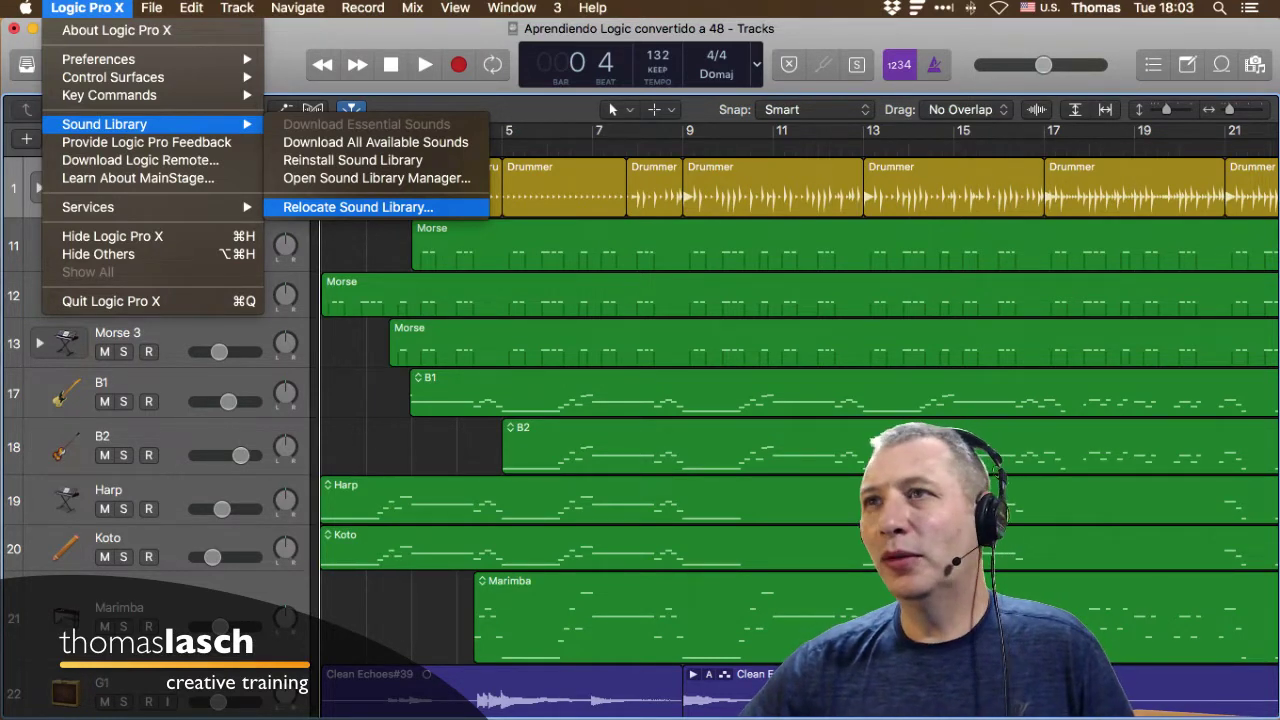
{"action": "left_click", "coordinate": [63, 190]}
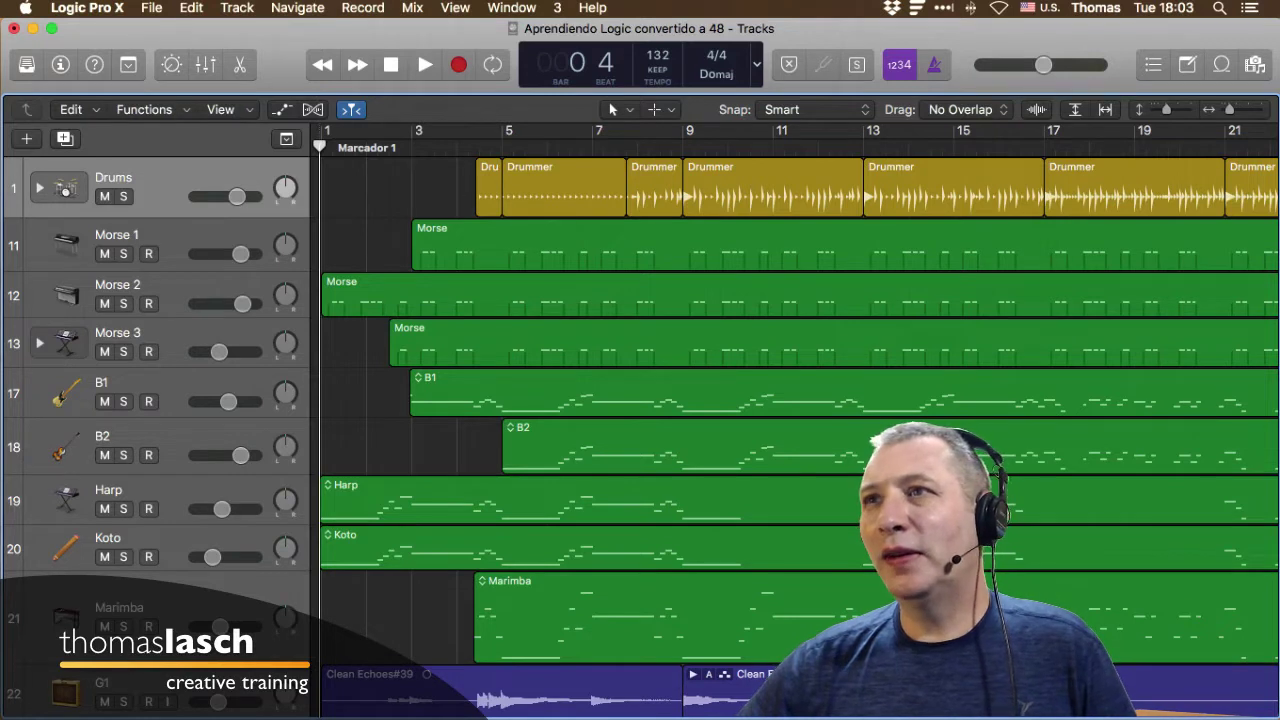
Select the Morse 1 track and the Morse region on it.
{"action": "left_click", "coordinate": [150, 178]}
{"action": "left_click", "coordinate": [150, 235]}
{"action": "left_click", "coordinate": [150, 285]}
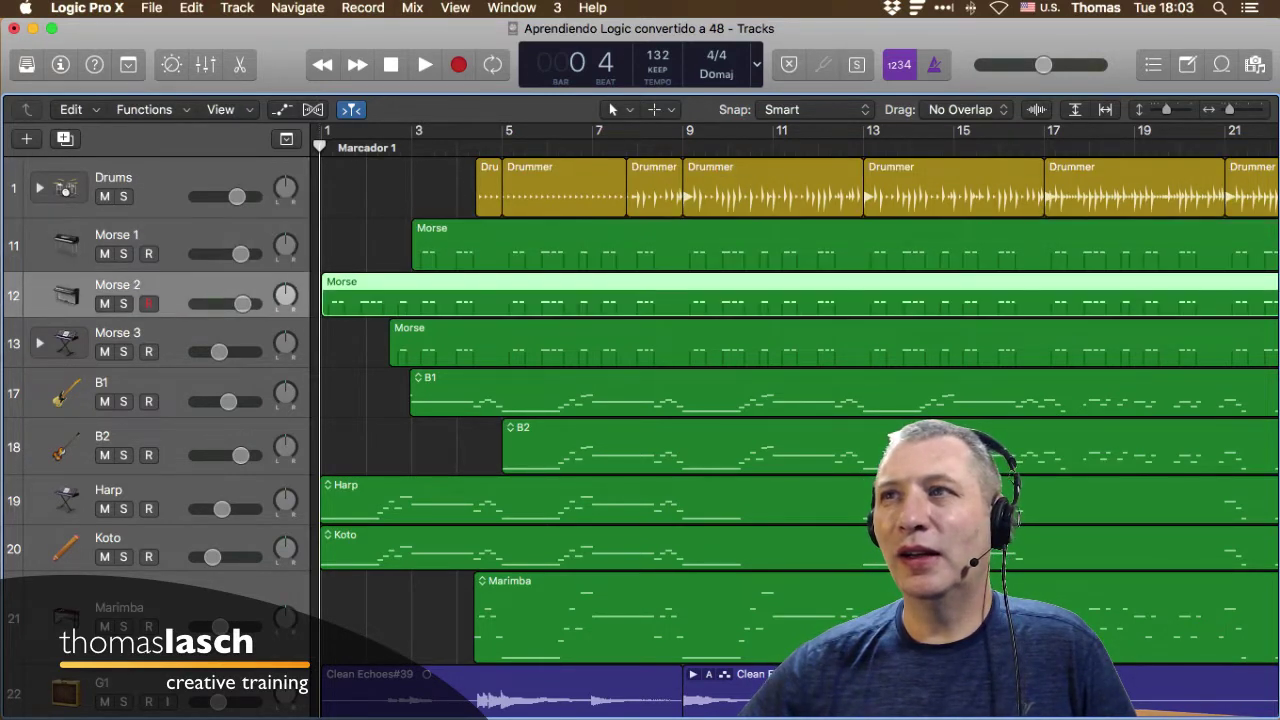
{"action": "key", "text": "Up"}
{"action": "key", "text": "Up"}
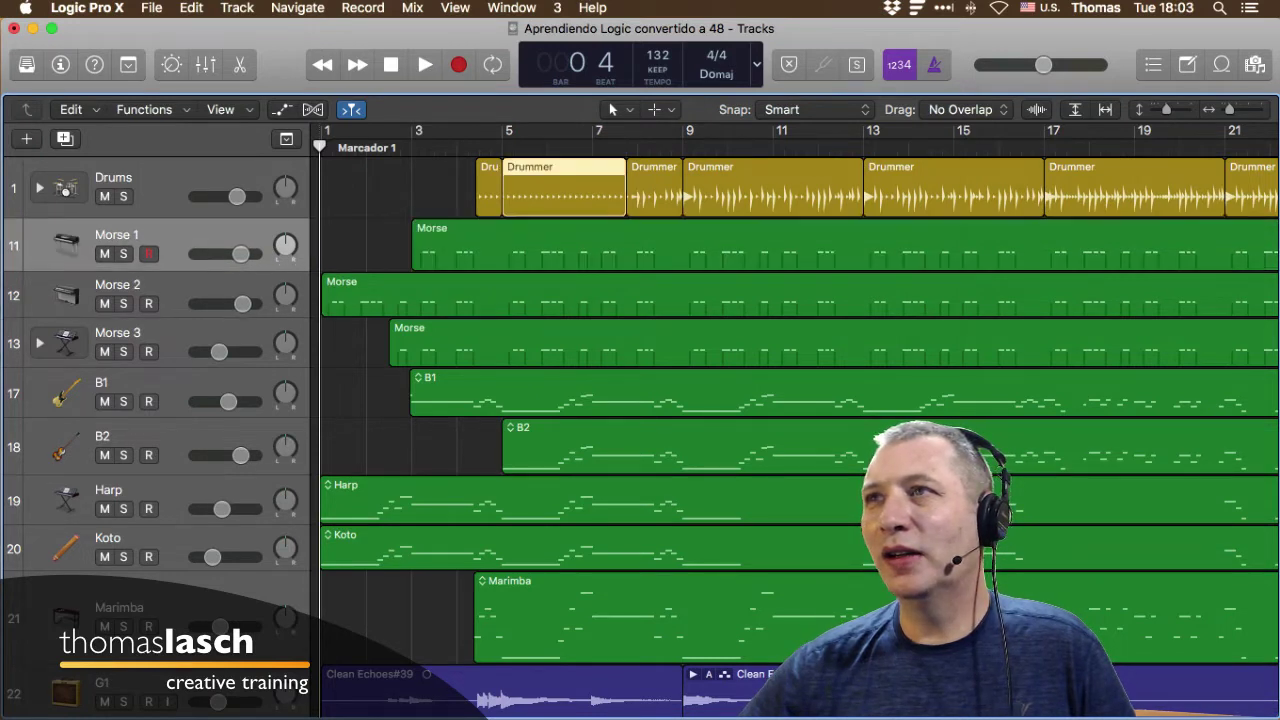
{"action": "key", "text": "Down"}
{"action": "key", "text": "Down"}
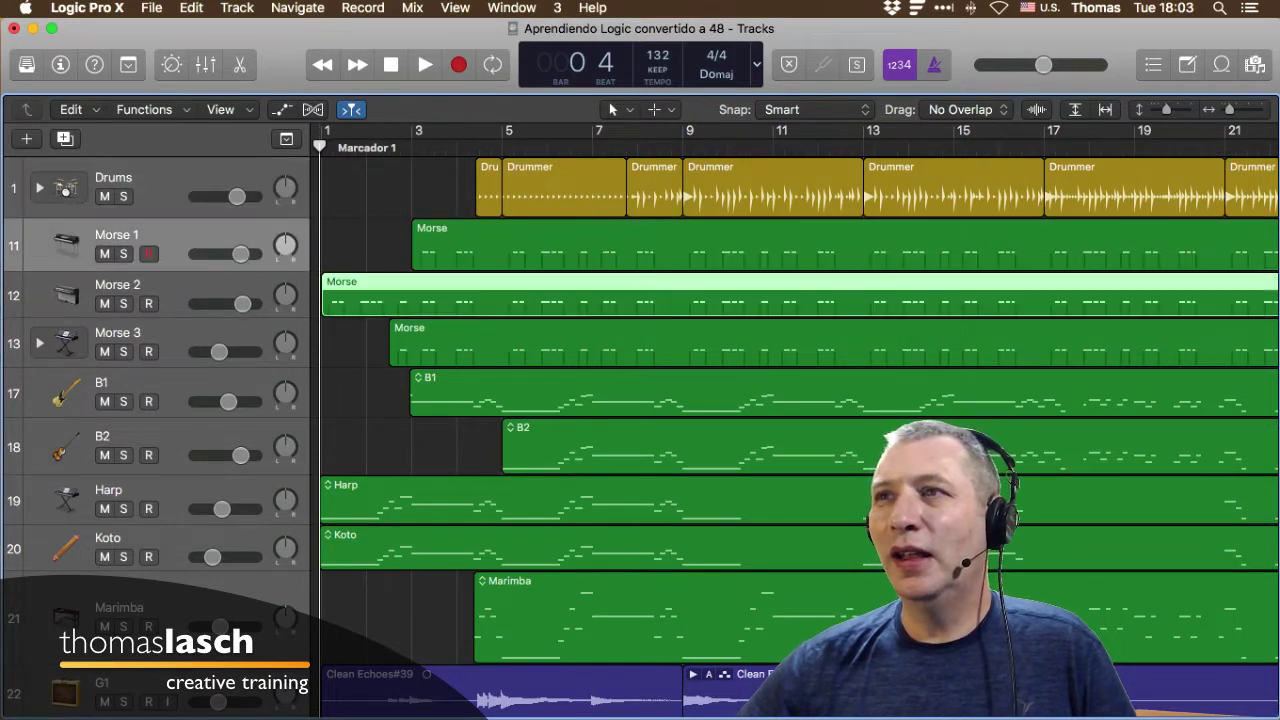
{"action": "key", "text": "Up"}
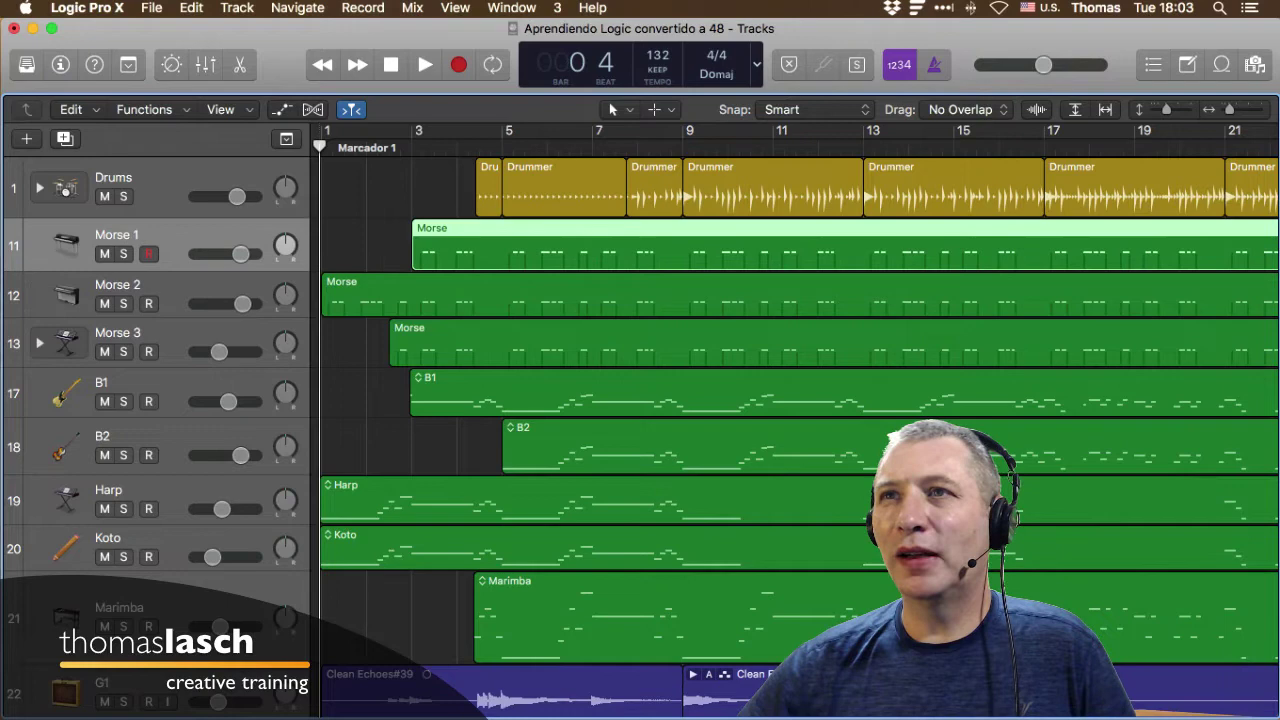
{"action": "scroll", "coordinate": [800, 435], "scroll_direction": "down", "scroll_amount": 5}
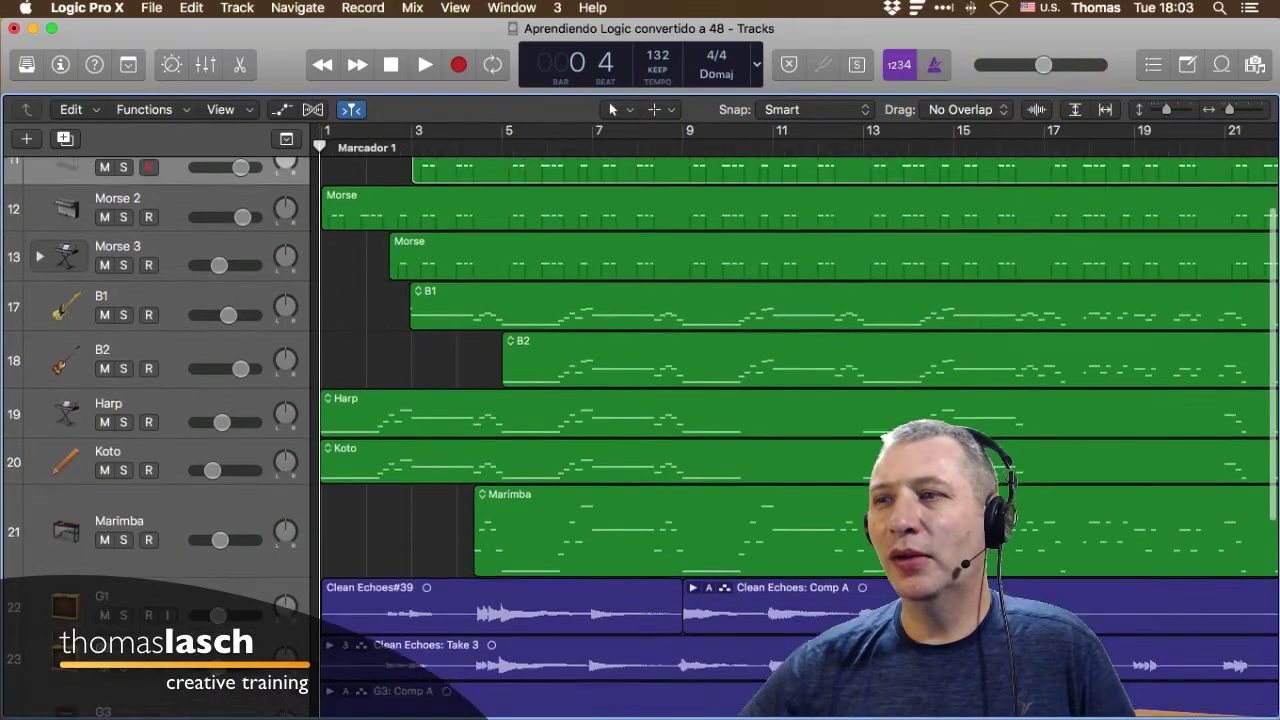
{"action": "scroll", "coordinate": [800, 435], "scroll_direction": "up", "scroll_amount": 5}
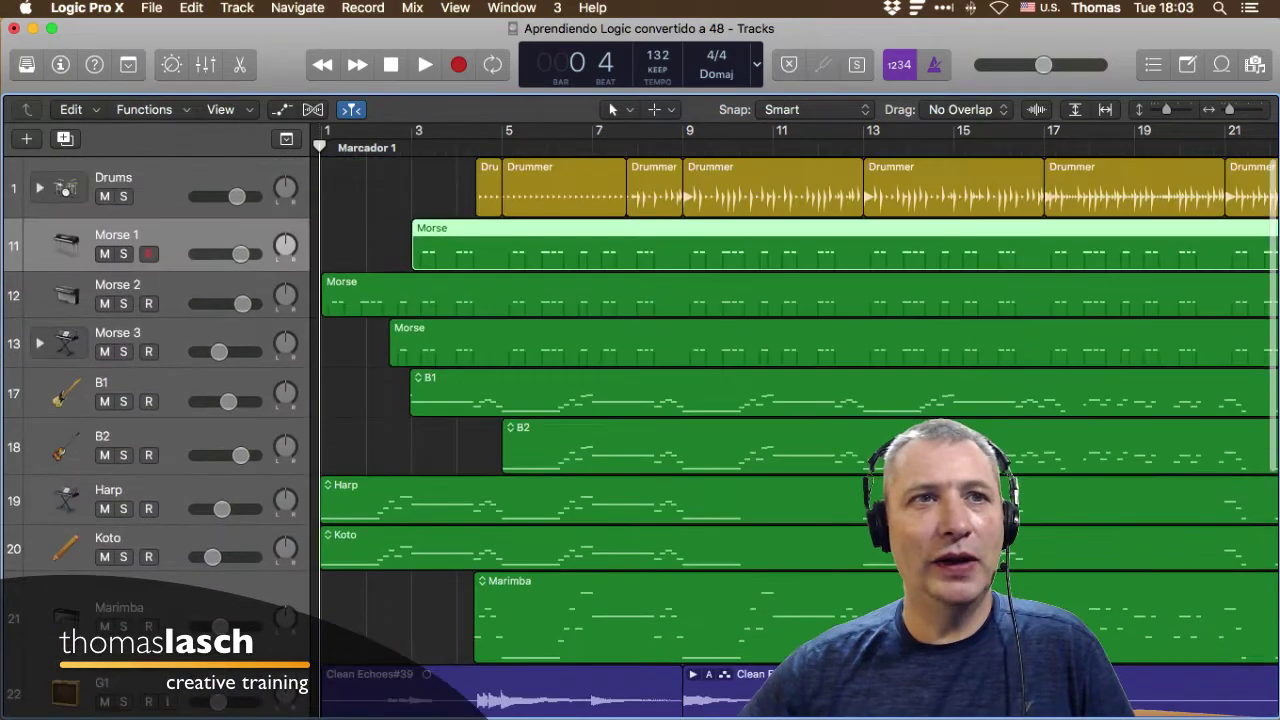
Play the project from bar 1 to about bar 5, stop playback and return the playhead to the beginning.
{"action": "key", "text": "super+Tab"}
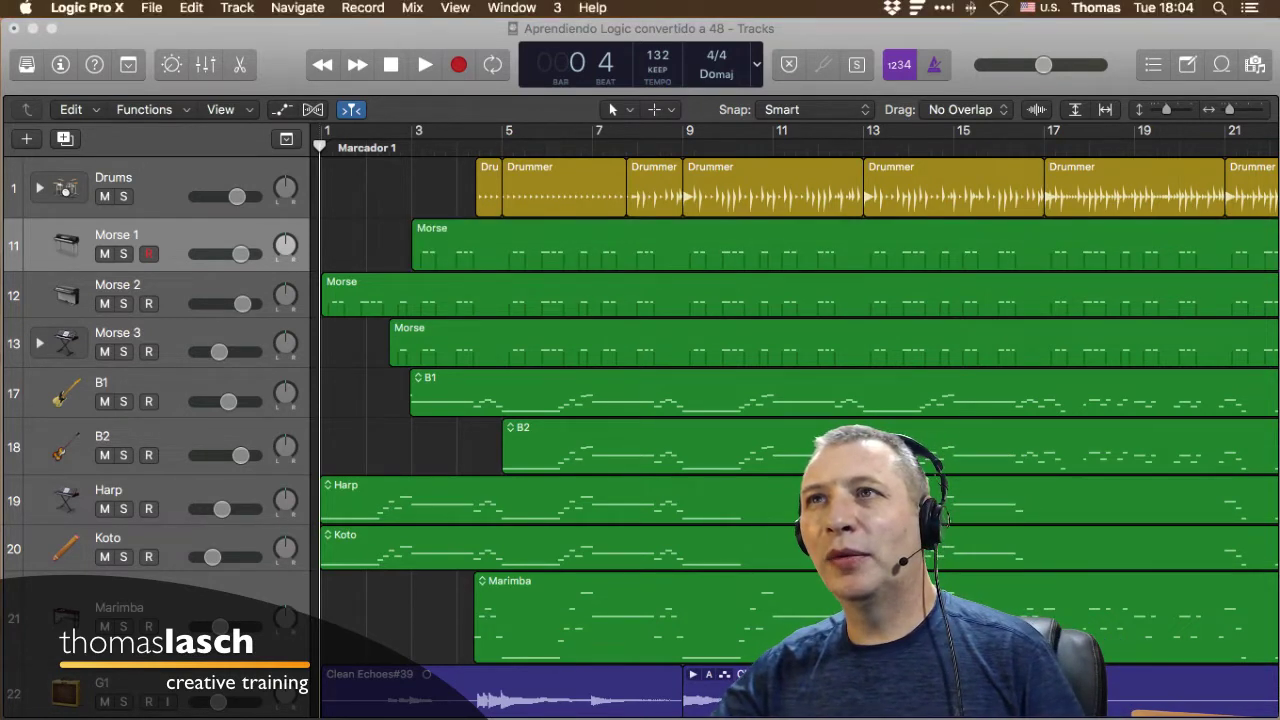
{"action": "key", "text": "space"}
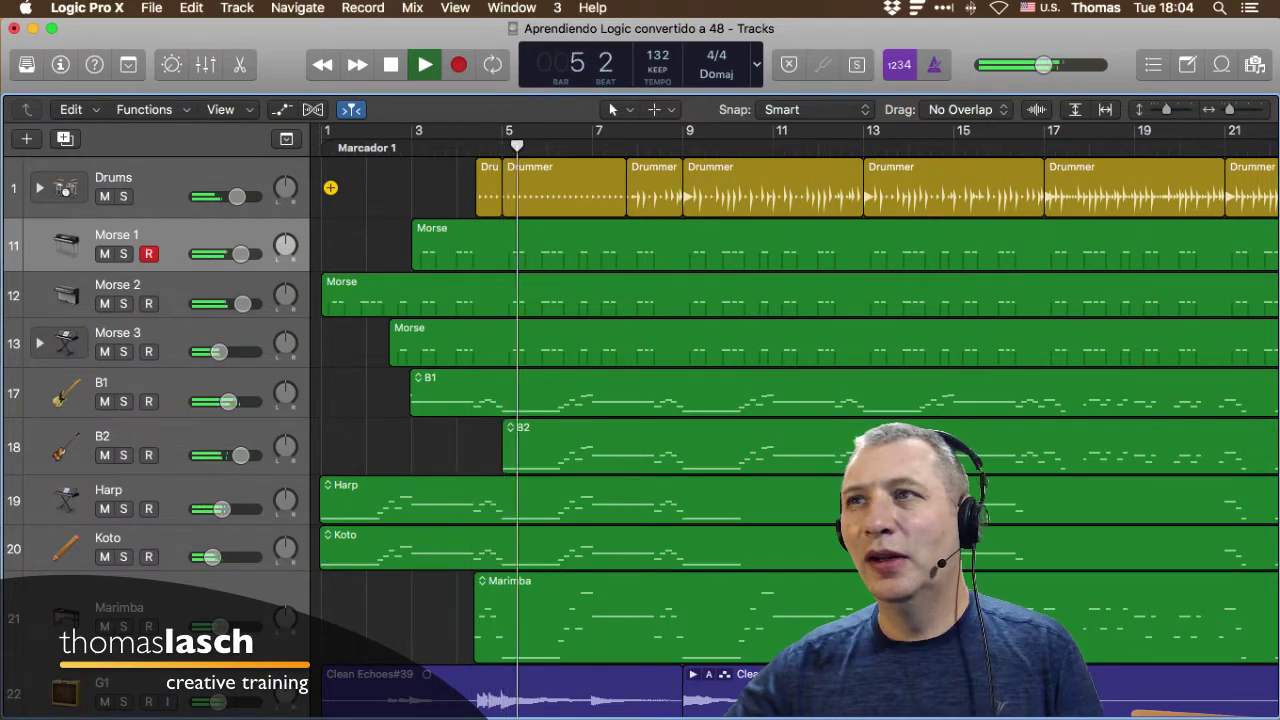
{"action": "key", "text": "space"}
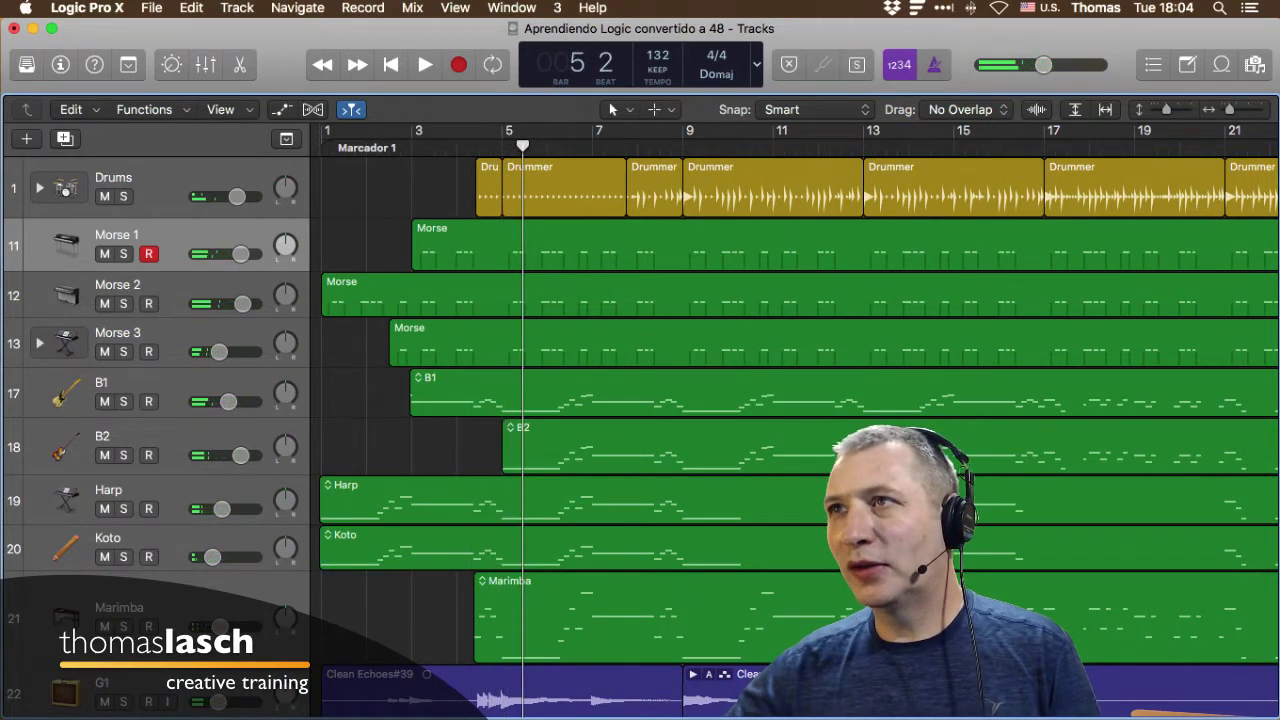
{"action": "key", "text": "Return"}
{"action": "key", "text": "Return"}
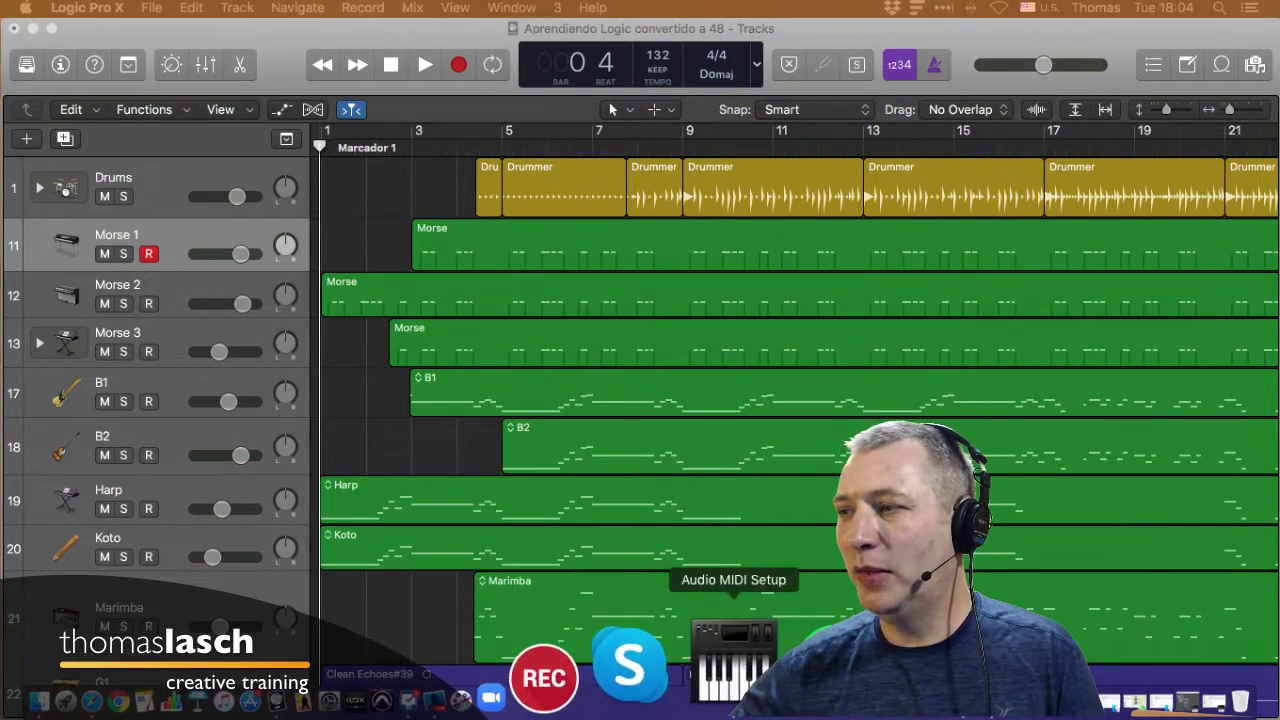
Switch to Audio MIDI Setup and bring up its Audio Devices window over the Logic project.
{"action": "left_click", "coordinate": [733, 655]}
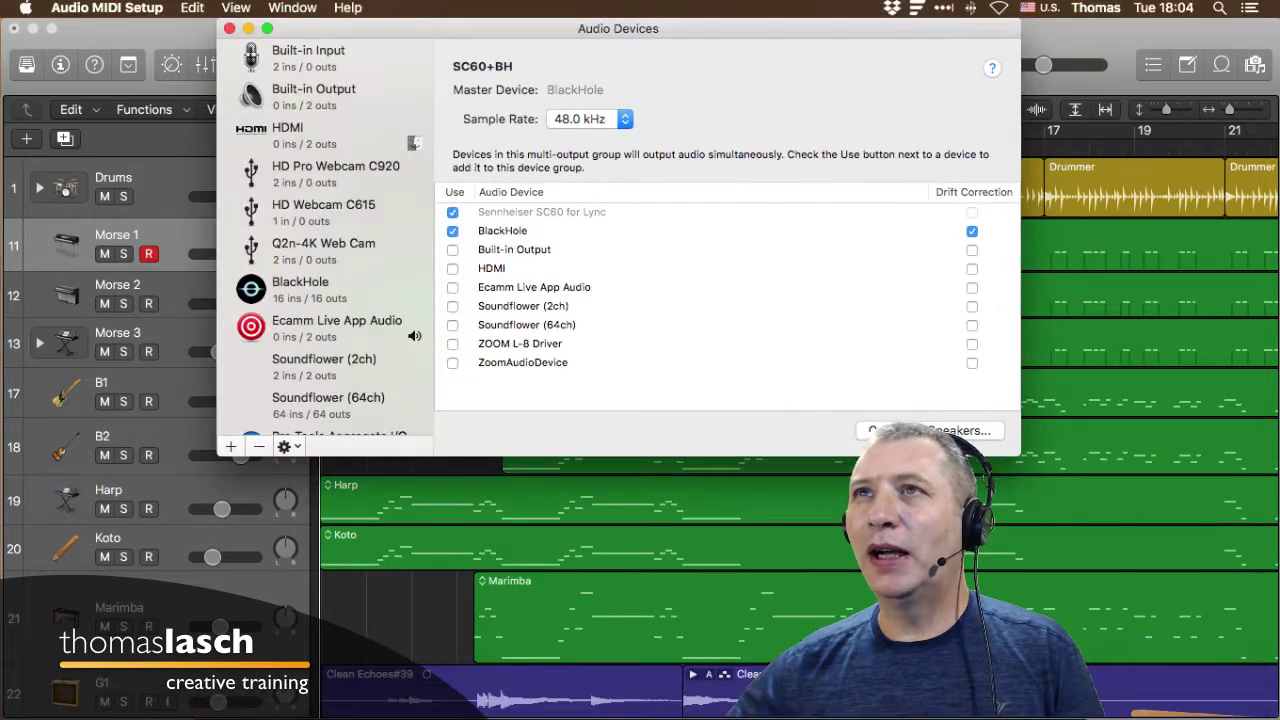
{"action": "left_click_drag", "start_coordinate": [618, 29], "coordinate": [582, 29]}
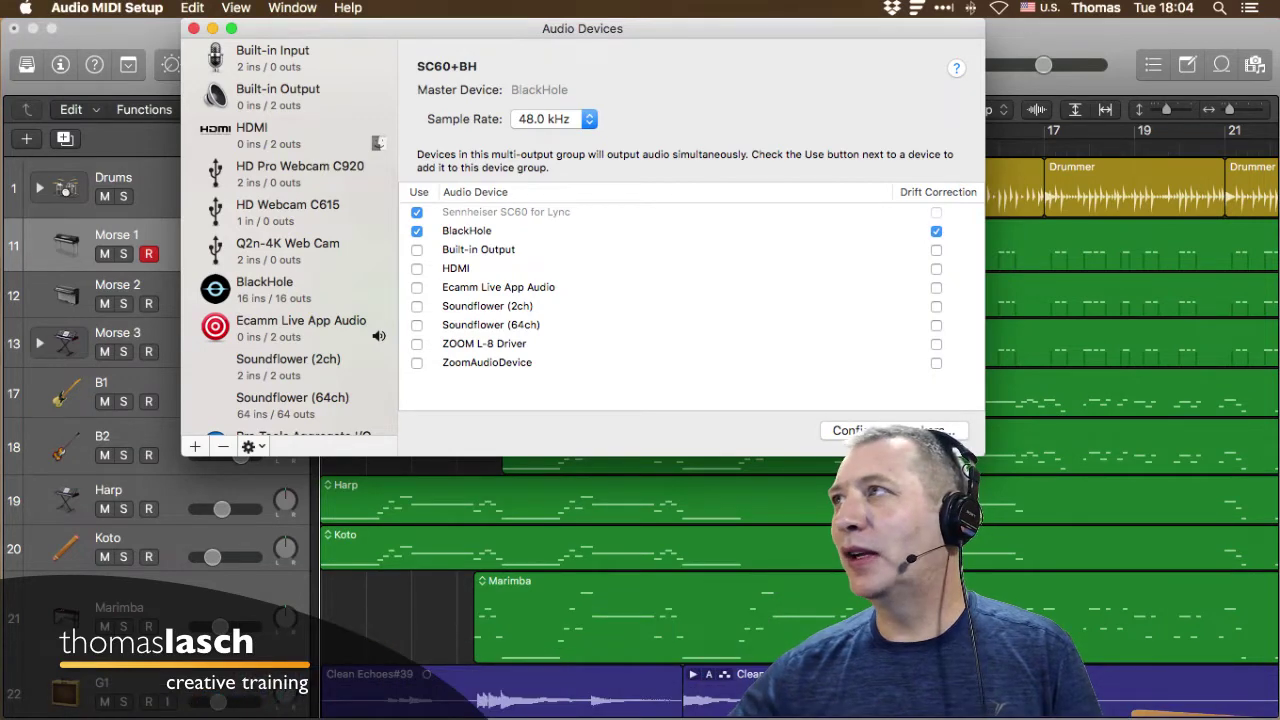
Open the Utilities folder in Finder and launch Audio MIDI Setup from it, placing the Audio Devices window over the Logic project.
{"action": "left_click_drag", "start_coordinate": [1090, 29], "coordinate": [1089, 75]}
{"action": "left_click", "coordinate": [1089, 45]}
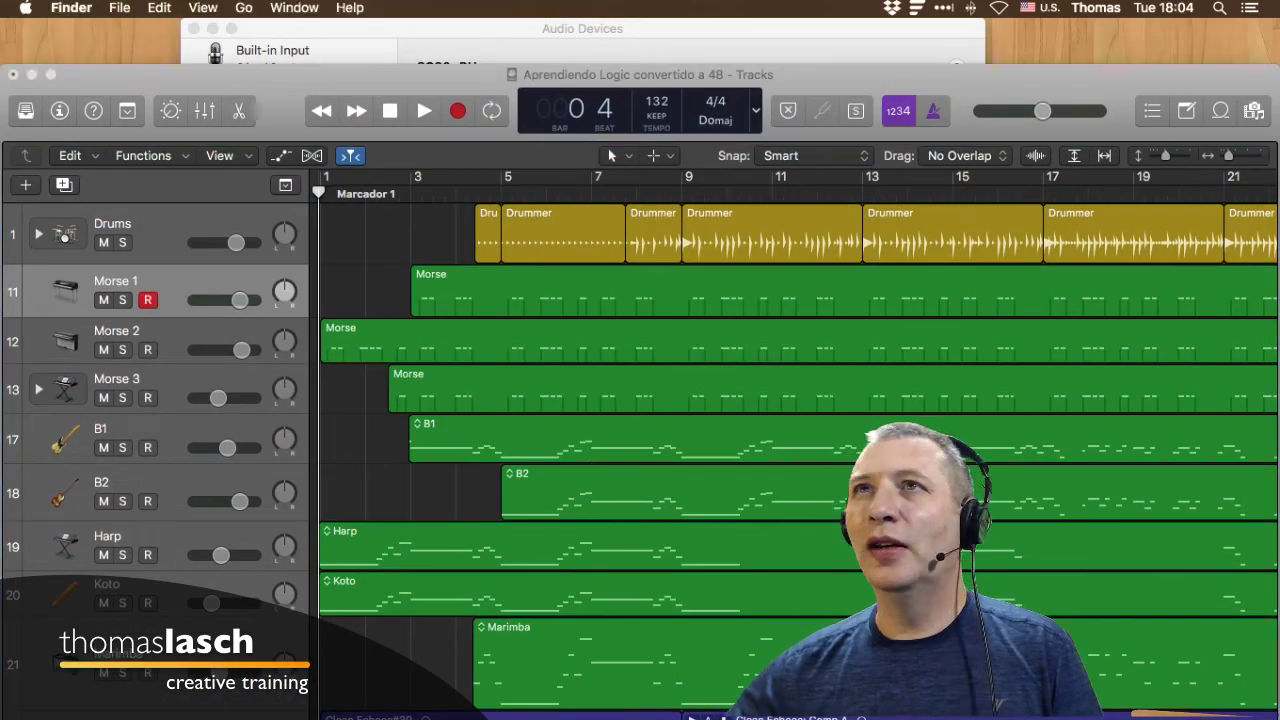
{"action": "left_click", "coordinate": [244, 7]}
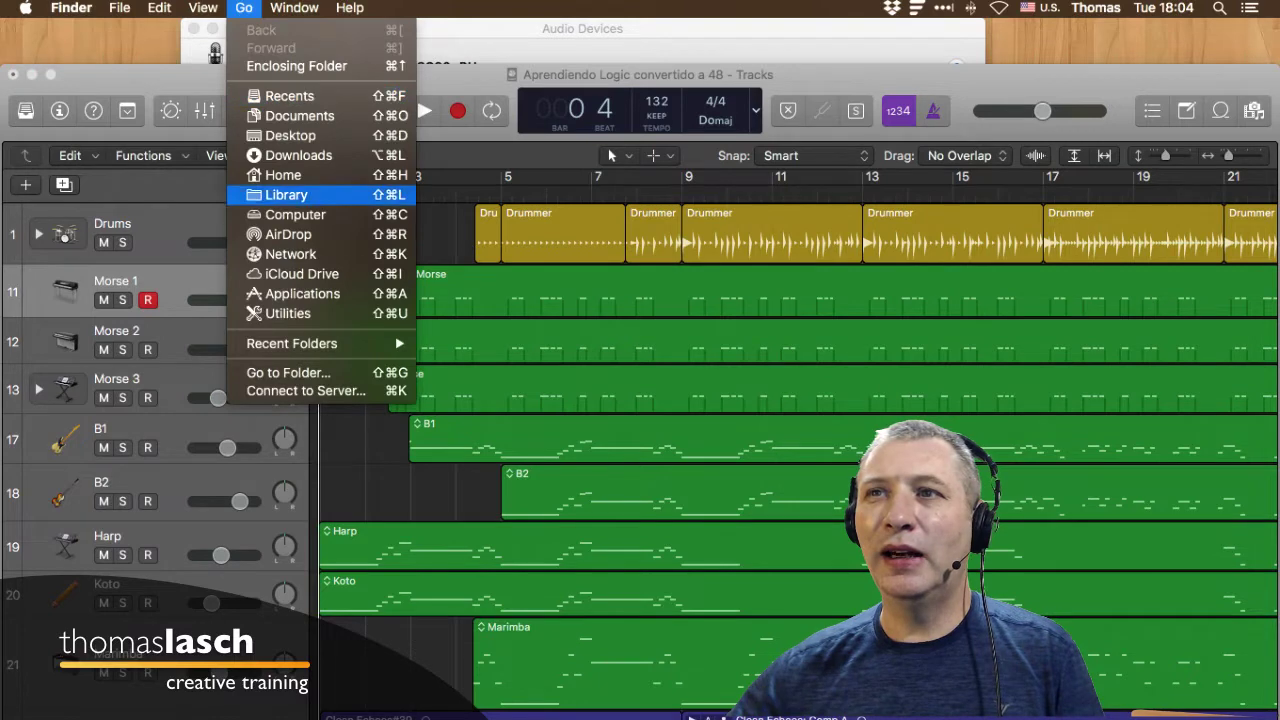
{"action": "left_click", "coordinate": [288, 313]}
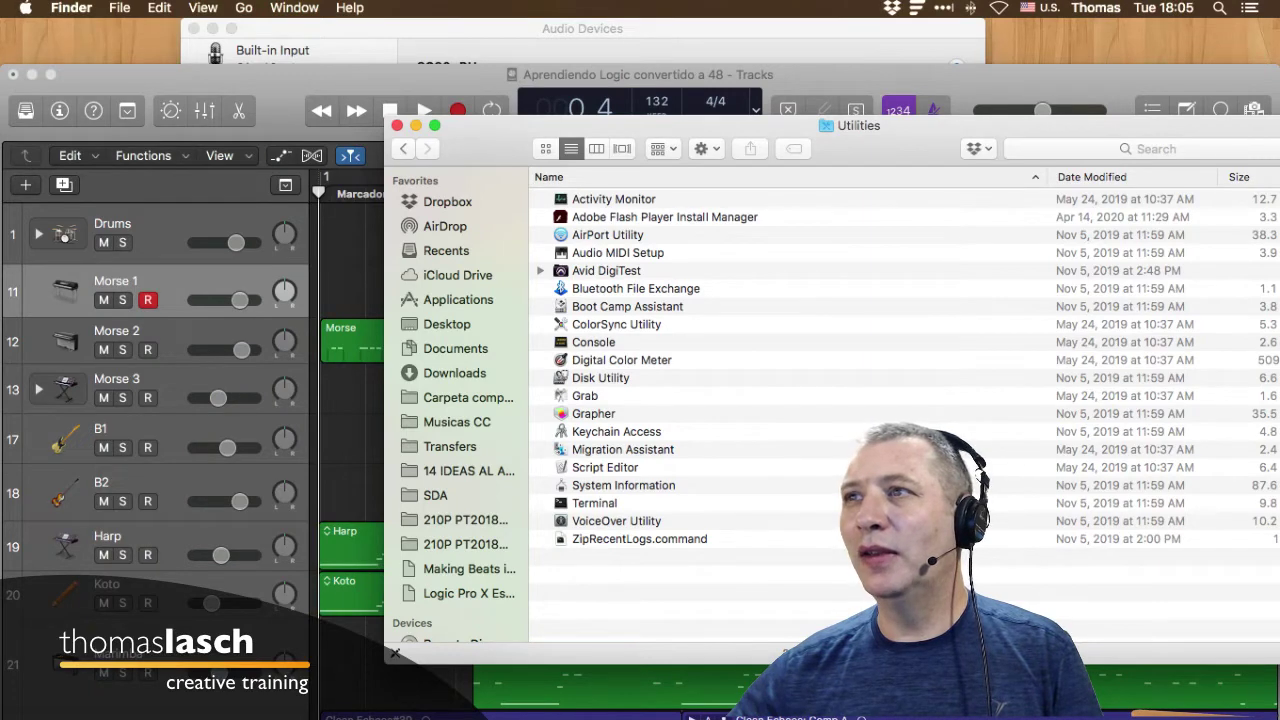
{"action": "left_click", "coordinate": [618, 253]}
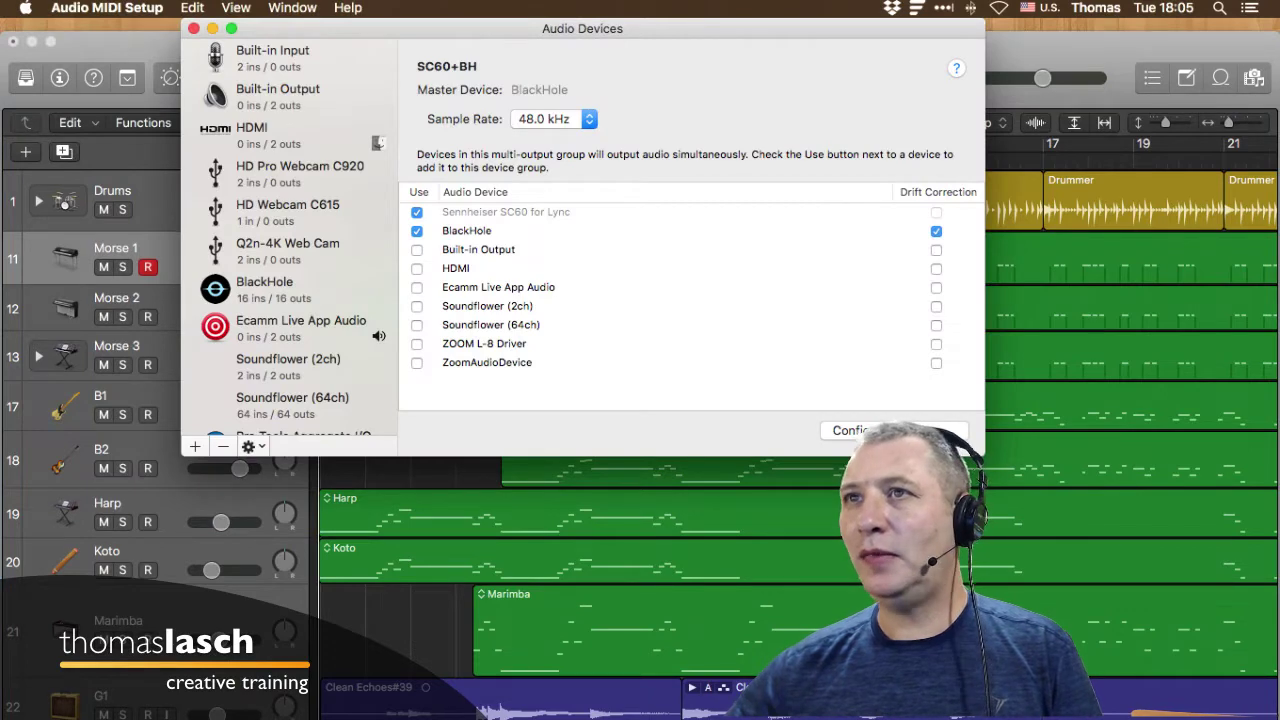
{"action": "left_click_drag", "start_coordinate": [600, 29], "coordinate": [592, 146]}
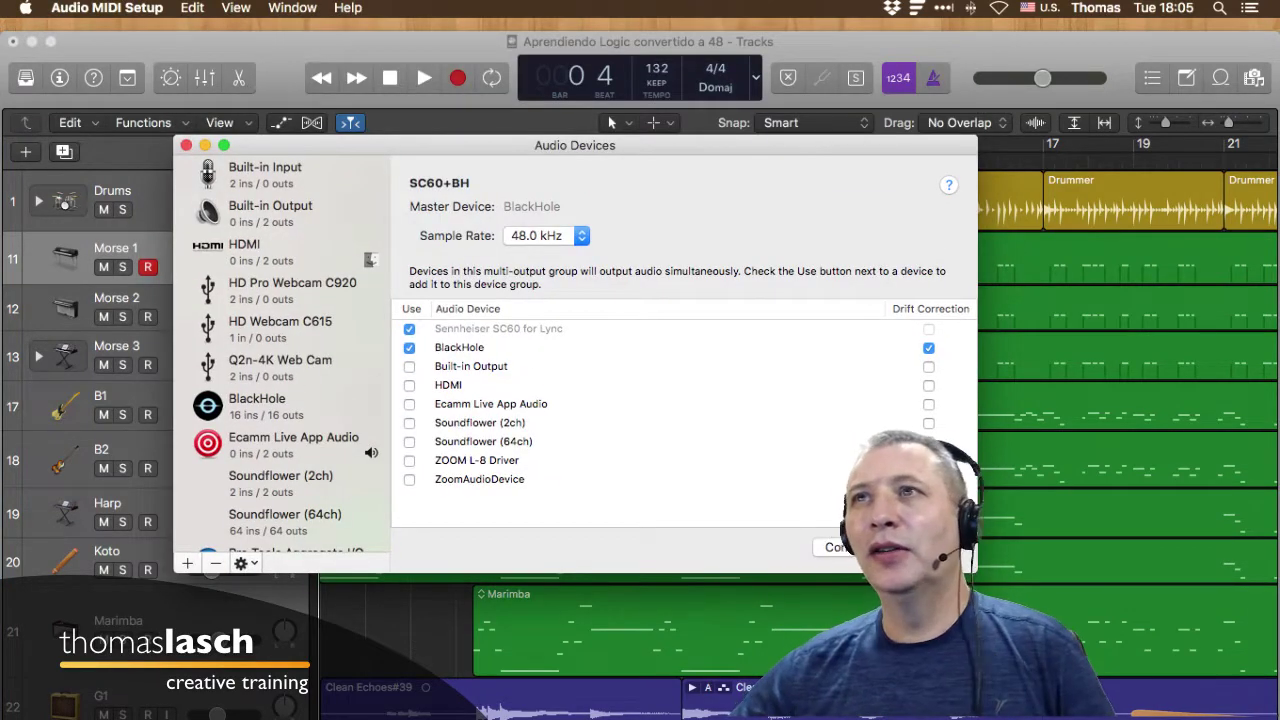
{"action": "left_click_drag", "start_coordinate": [592, 146], "coordinate": [557, 136]}
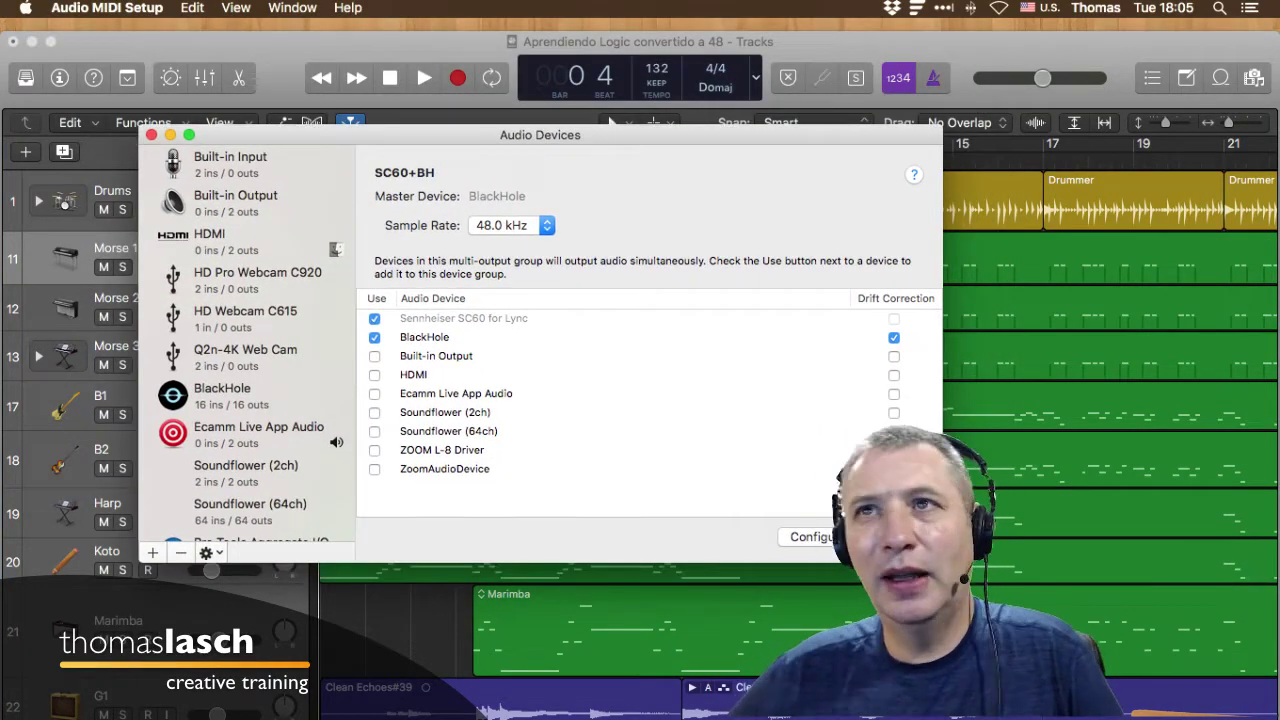
Hide the MIDI Studio window and keep only the Audio Devices window in view.
{"action": "left_click", "coordinate": [292, 7]}
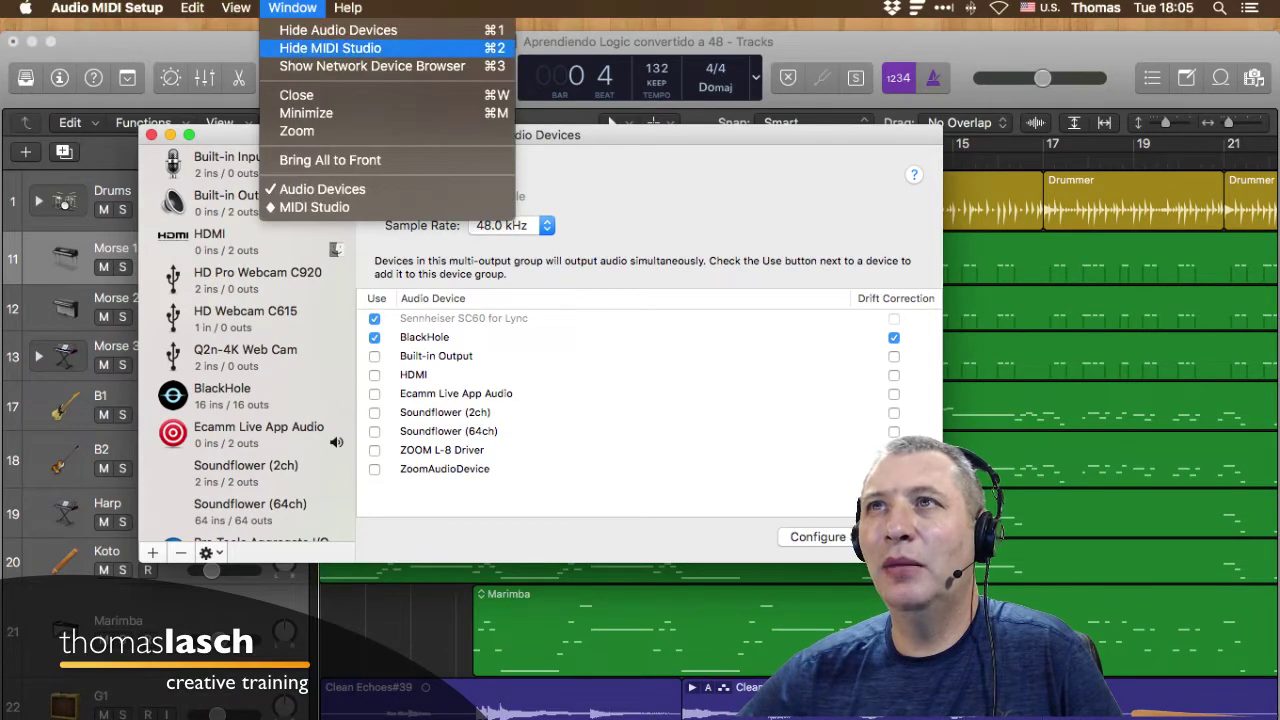
{"action": "left_click", "coordinate": [330, 48]}
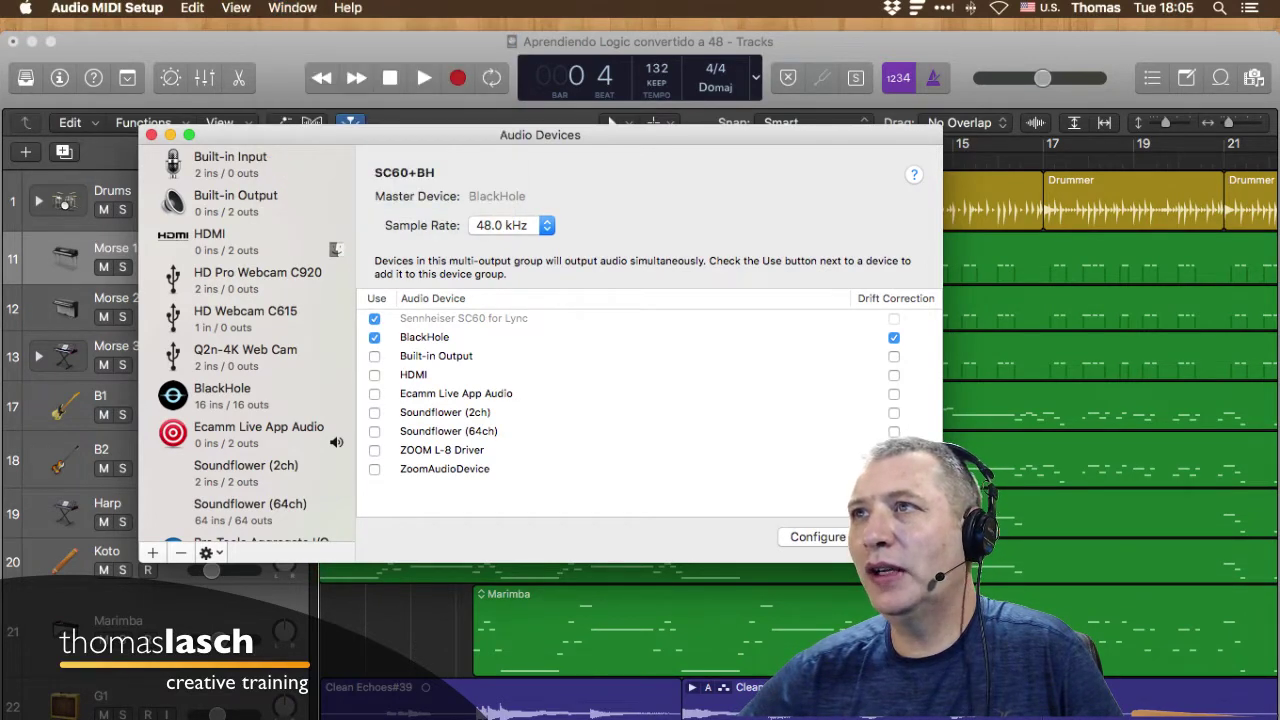
{"action": "mouse_move", "coordinate": [557, 135]}
{"action": "left_mouse_down"}
{"action": "mouse_move", "coordinate": [601, 158]}
{"action": "mouse_move", "coordinate": [657, 153]}
{"action": "mouse_move", "coordinate": [553, 143]}
{"action": "left_mouse_up"}
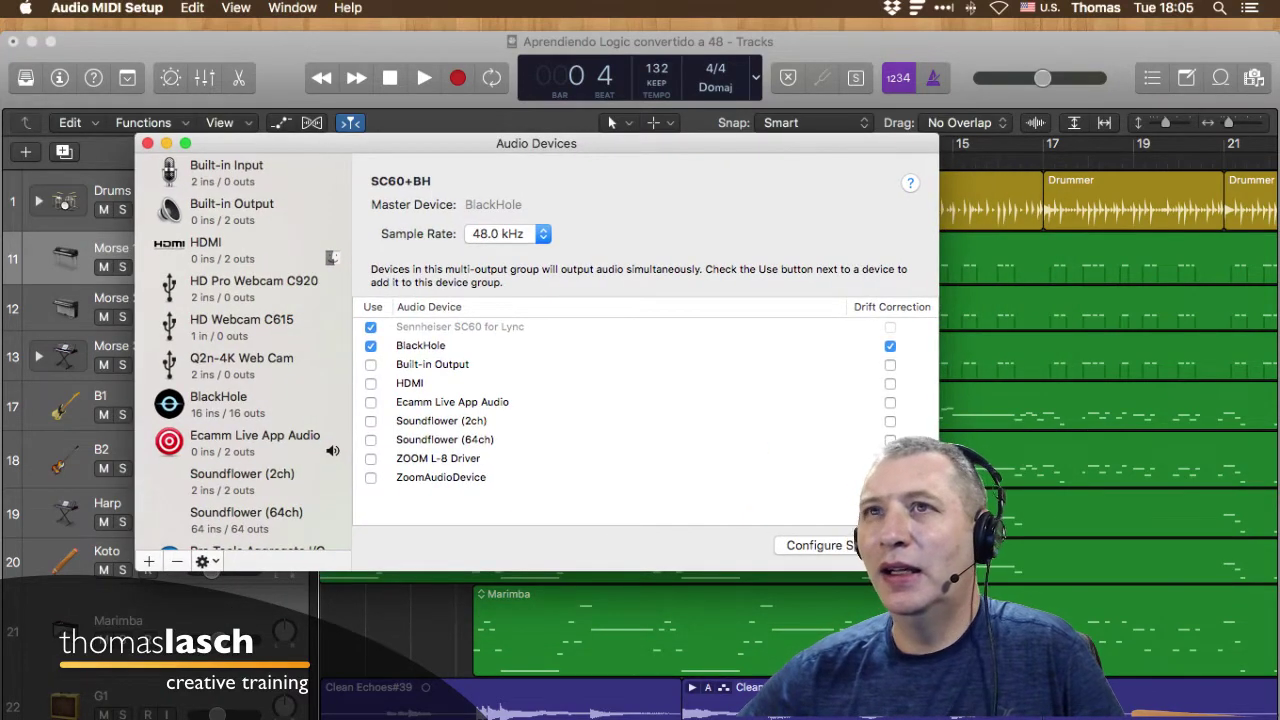
Look through the audio device list and display the output settings of the ZOOM L-8 Driver.
{"action": "scroll", "coordinate": [243, 352], "scroll_direction": "down", "scroll_amount": 10}
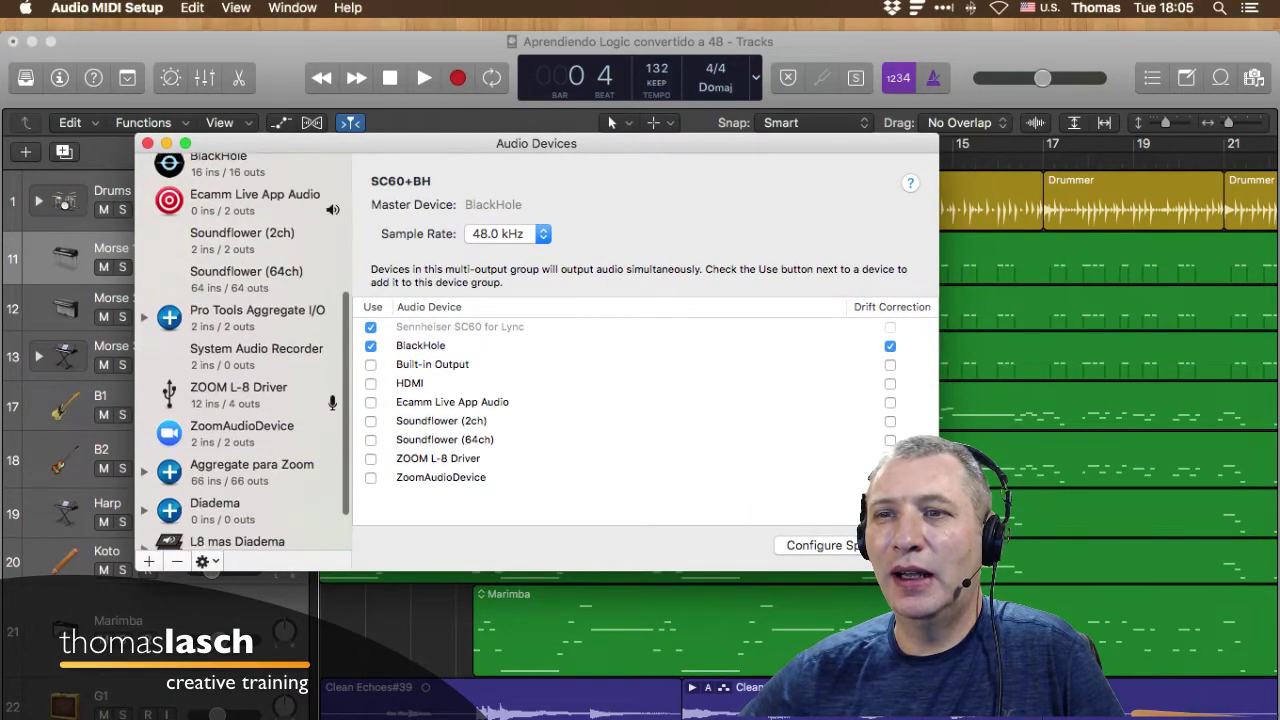
{"action": "scroll", "coordinate": [243, 352], "scroll_direction": "down", "scroll_amount": 1}
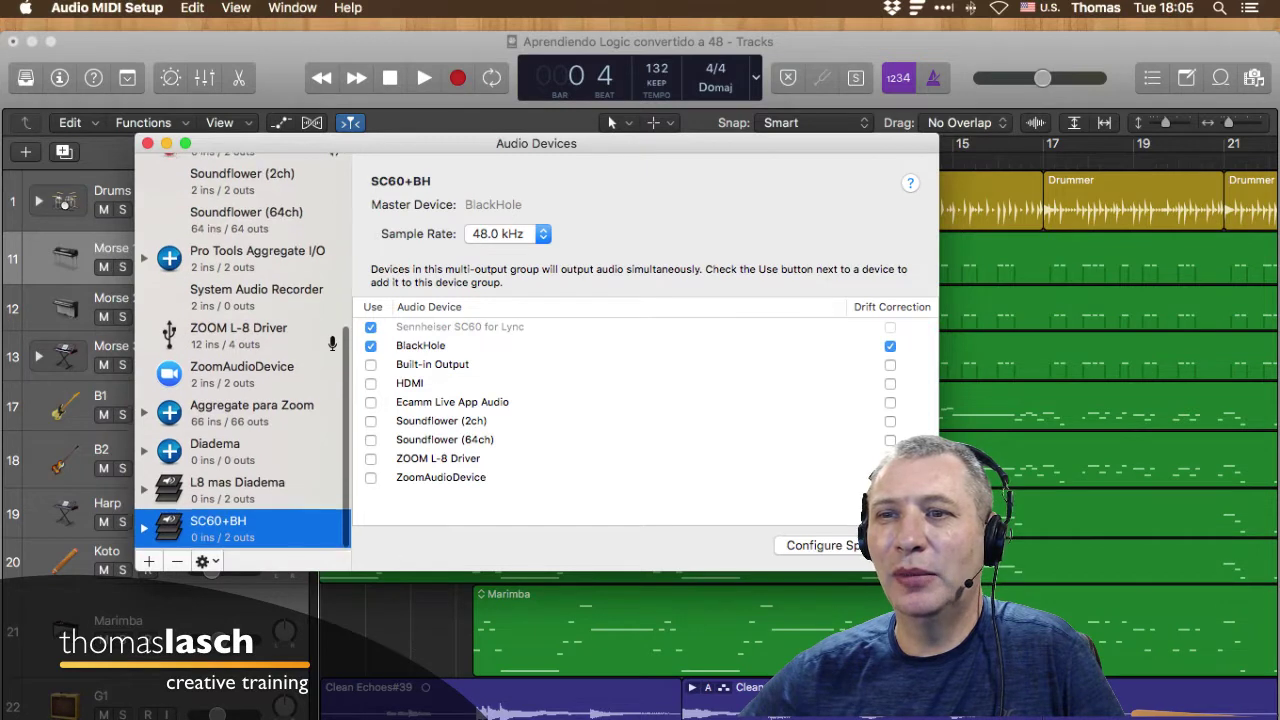
{"action": "left_click", "coordinate": [240, 338]}
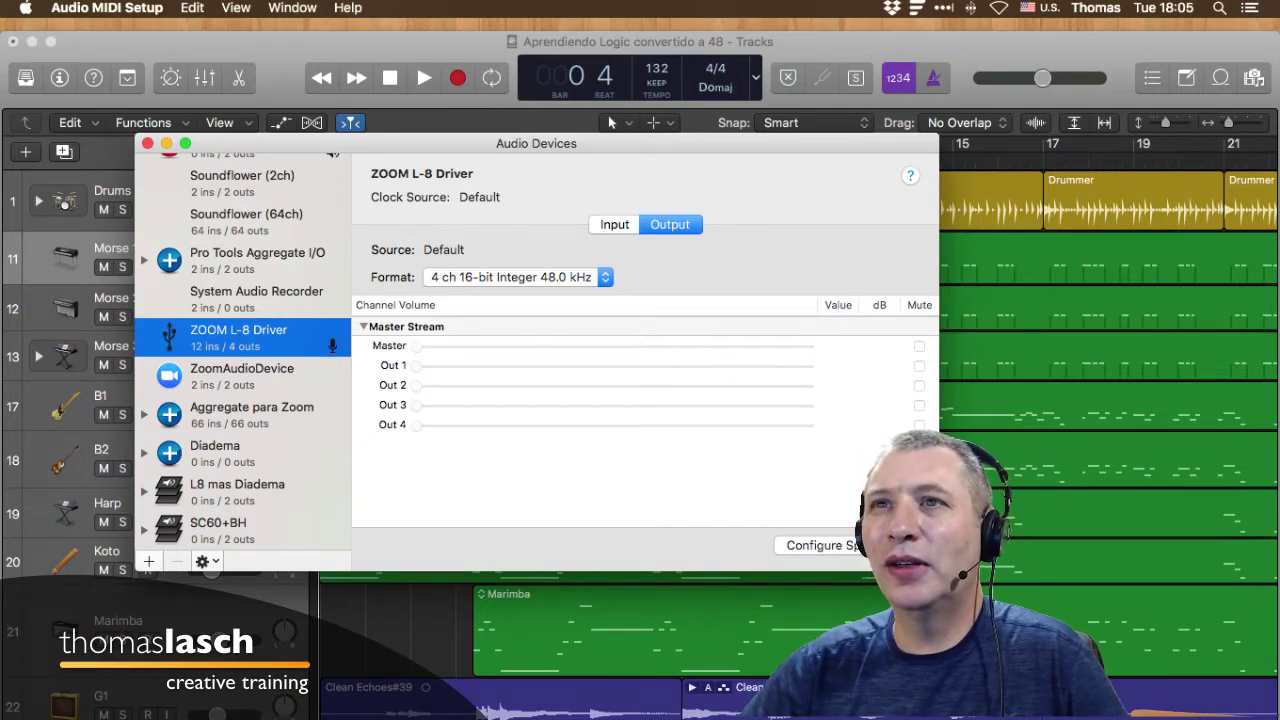
{"action": "scroll", "coordinate": [243, 360], "scroll_direction": "up", "scroll_amount": 4}
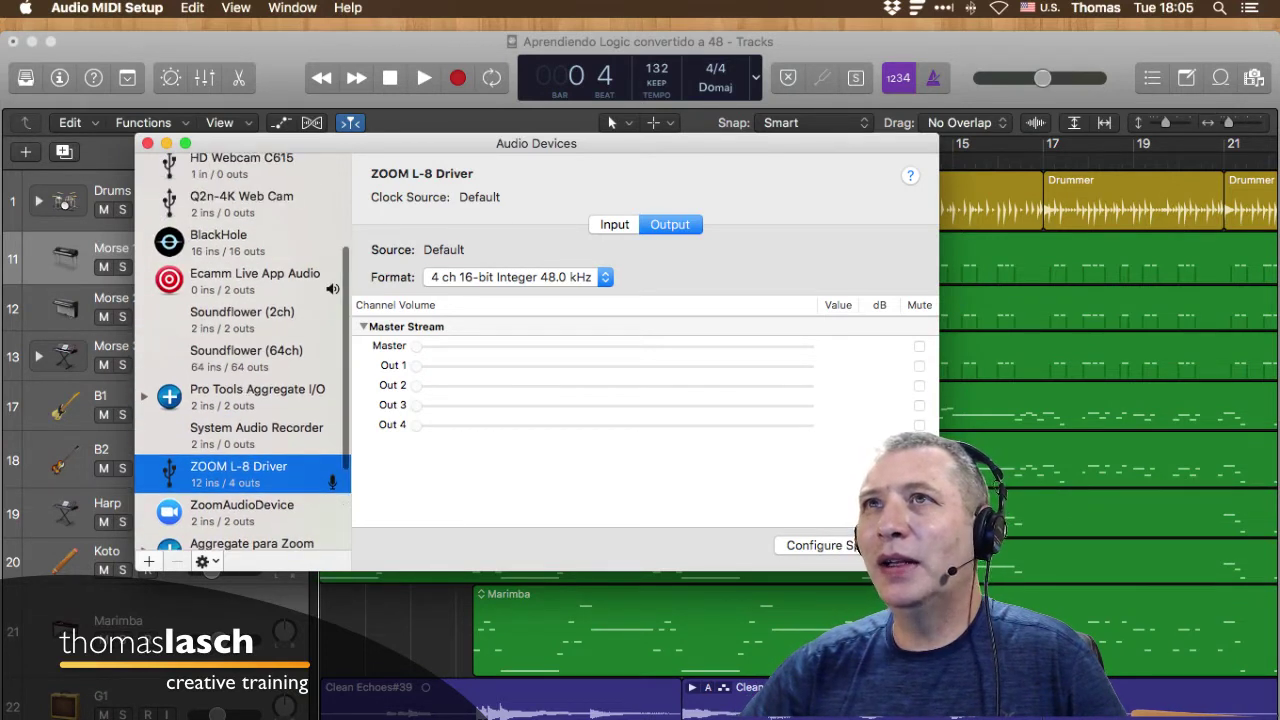
Show the MIDI Studio window over the Audio Devices window and select the JS102732 Bluetooth device in it.
{"action": "left_click", "coordinate": [292, 8]}
{"action": "key", "text": "Down"}
{"action": "key", "text": "Down"}
{"action": "left_click", "coordinate": [332, 48]}
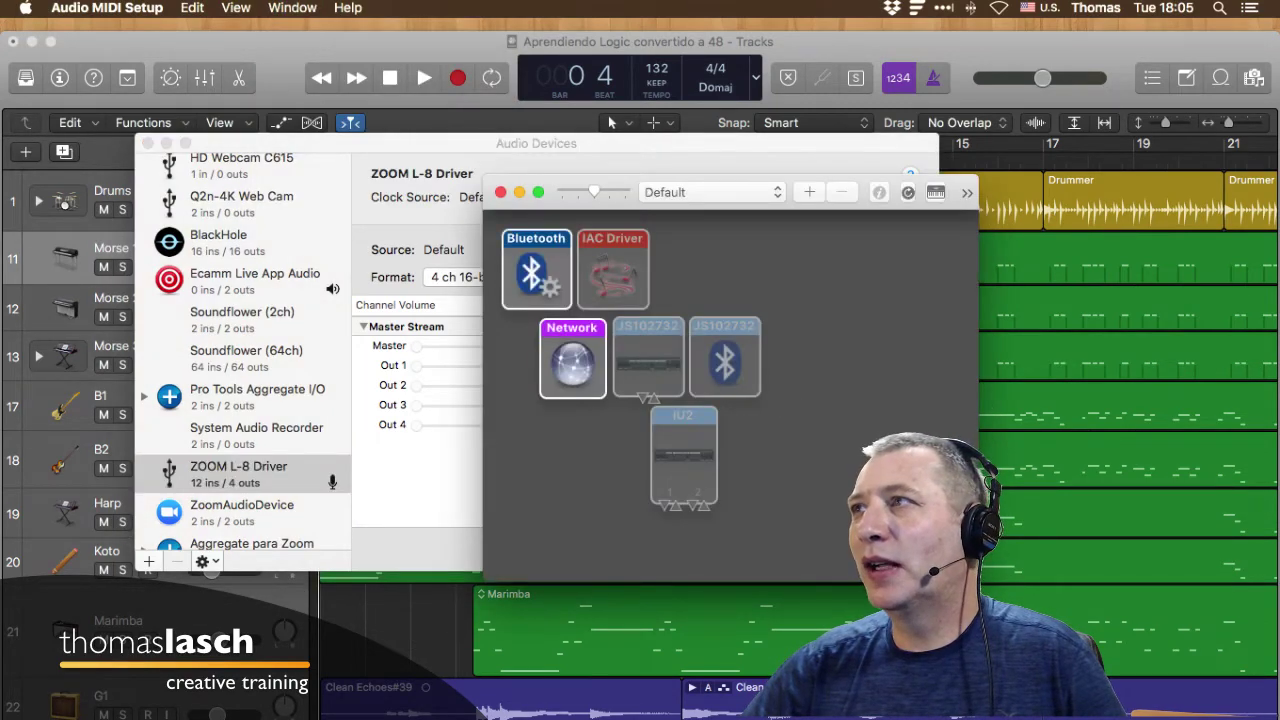
{"action": "left_click_drag", "start_coordinate": [730, 181], "coordinate": [676, 194]}
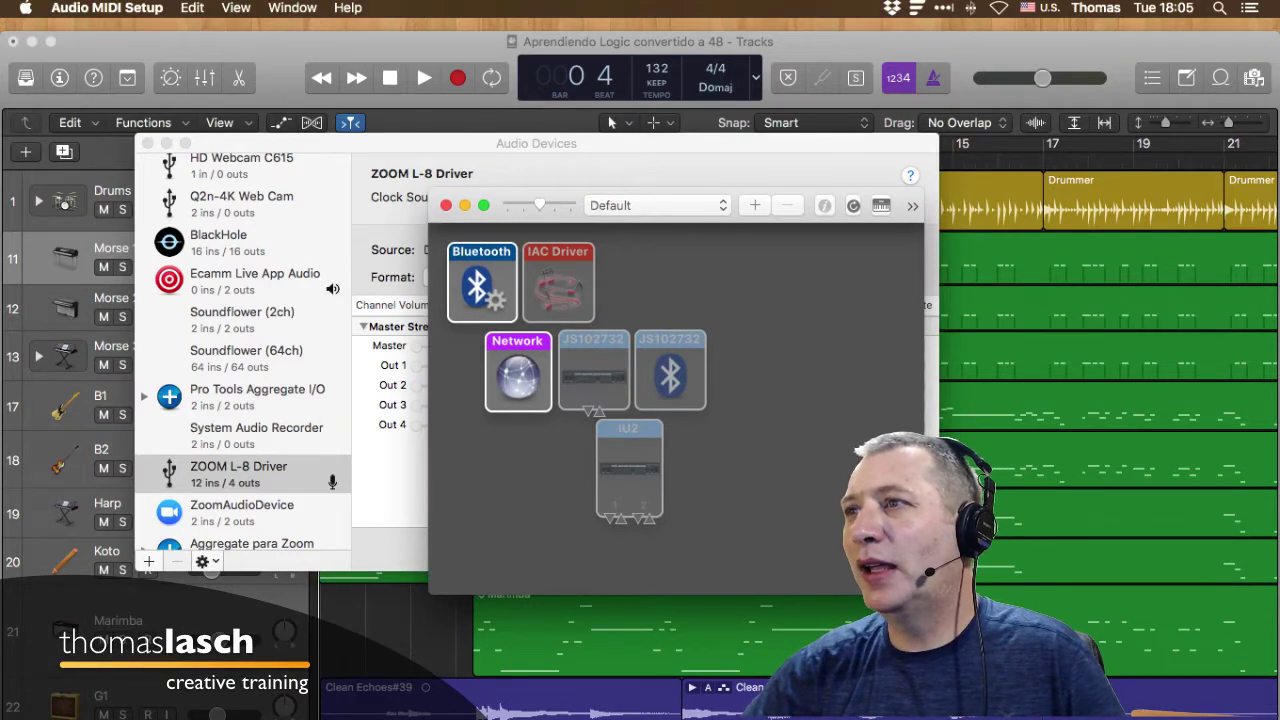
{"action": "left_click", "coordinate": [670, 375]}
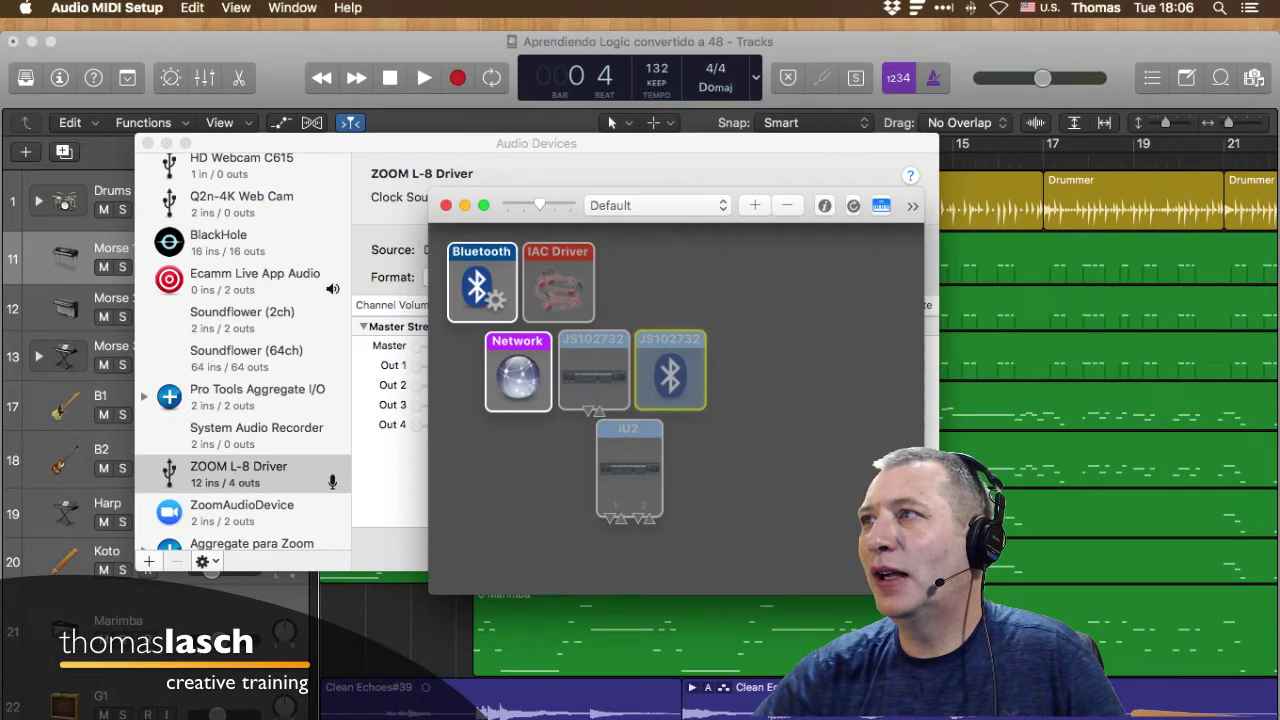
{"action": "left_click_drag", "start_coordinate": [676, 193], "coordinate": [664, 187]}
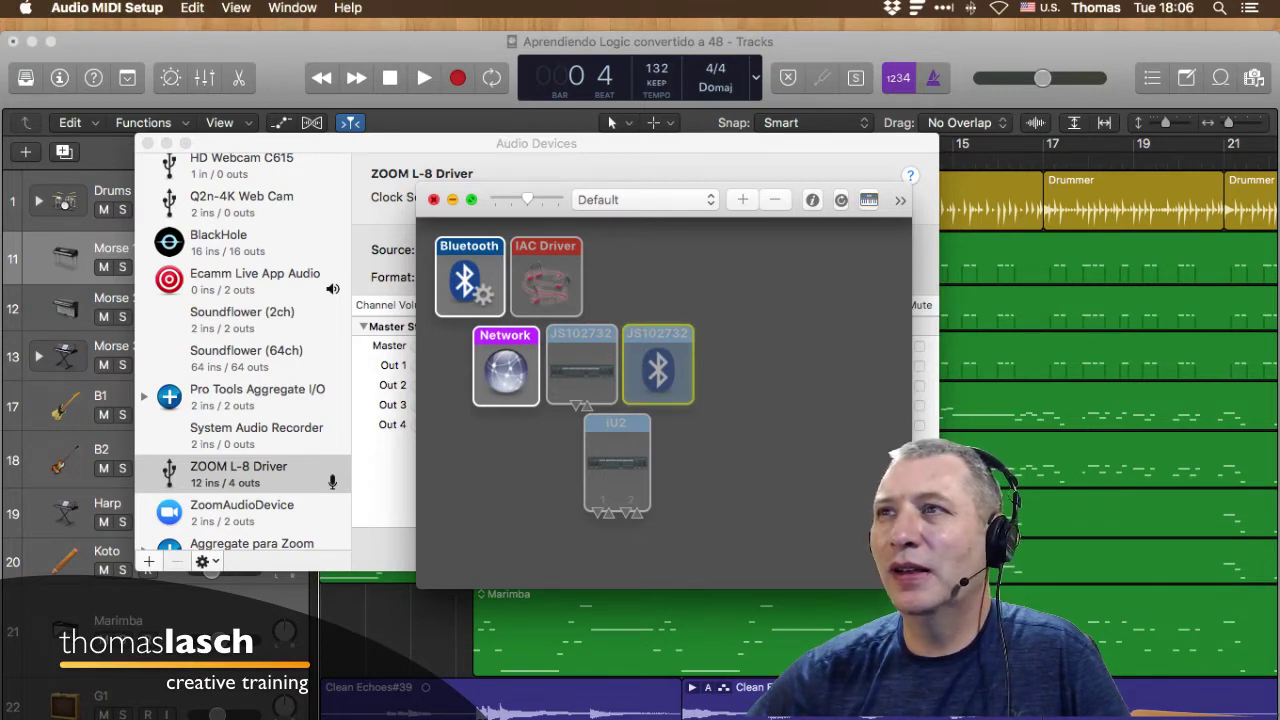
Close the MIDI Studio window and the Audio Devices window so only the Logic project remains.
{"action": "left_click_drag", "start_coordinate": [528, 199], "coordinate": [497, 199]}
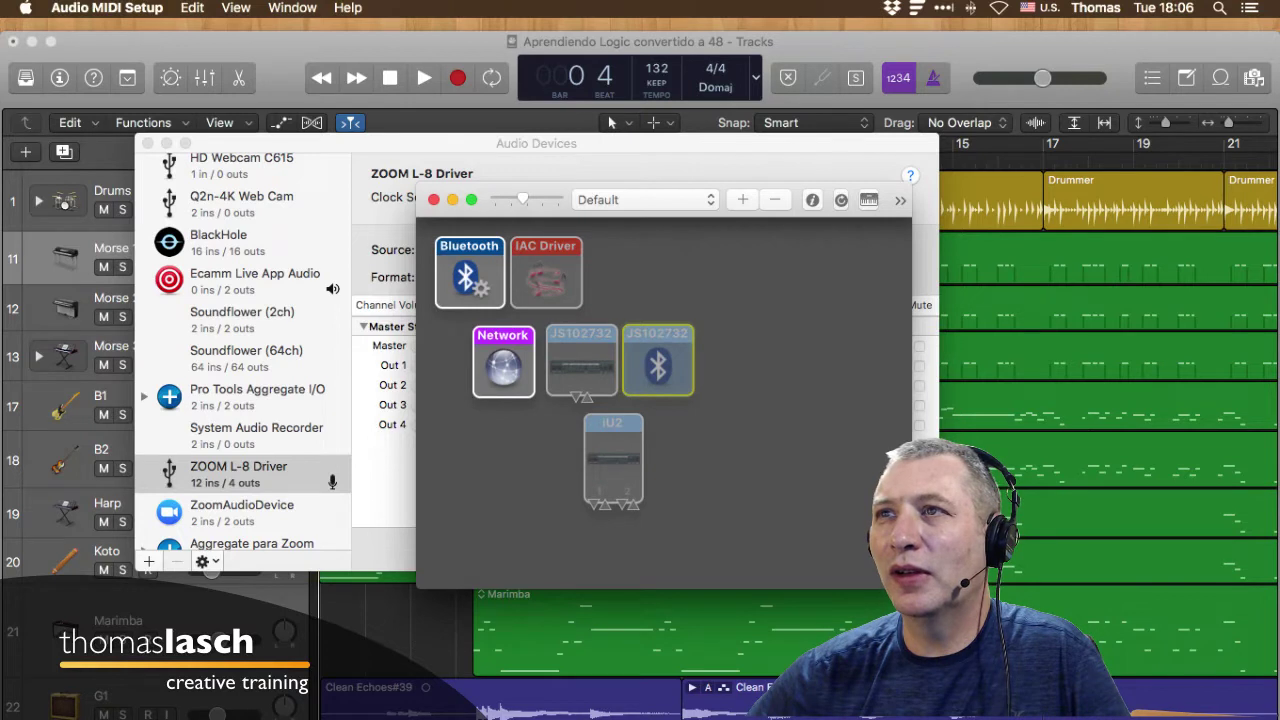
{"action": "left_click", "coordinate": [433, 199]}
{"action": "left_click_drag", "start_coordinate": [440, 143], "coordinate": [549, 138]}
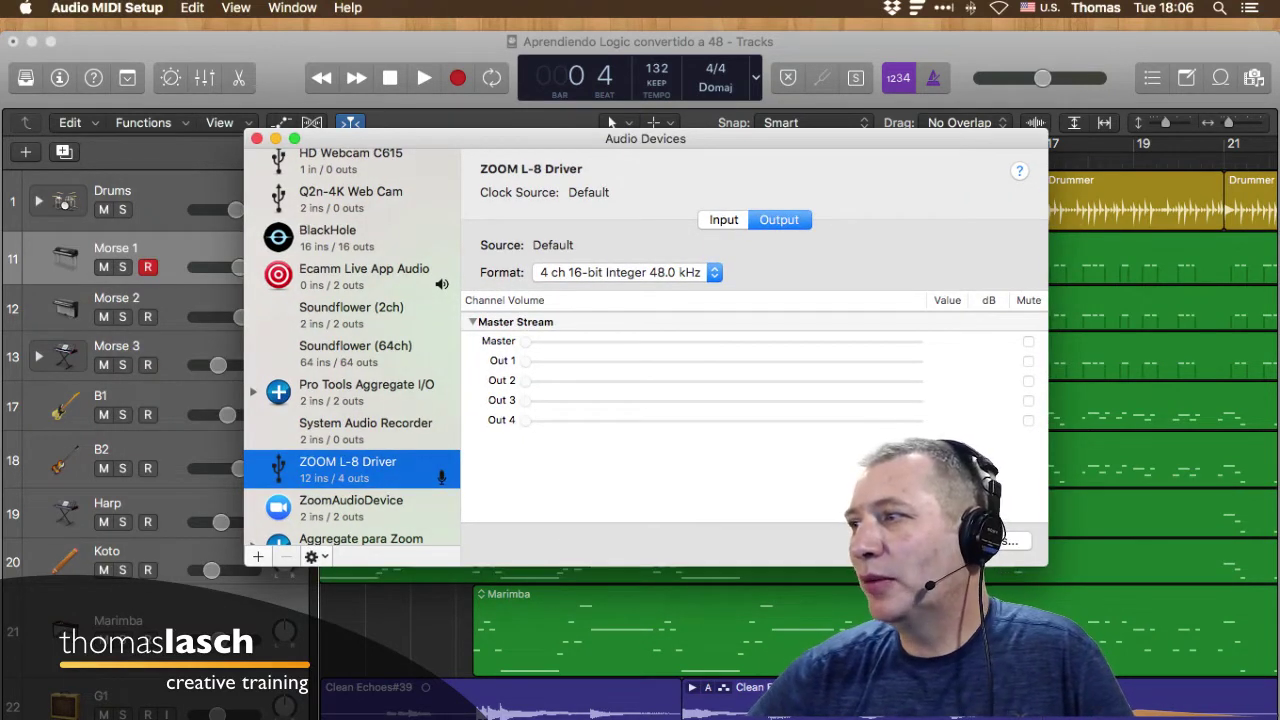
{"action": "left_click_drag", "start_coordinate": [1047, 566], "coordinate": [1065, 582]}
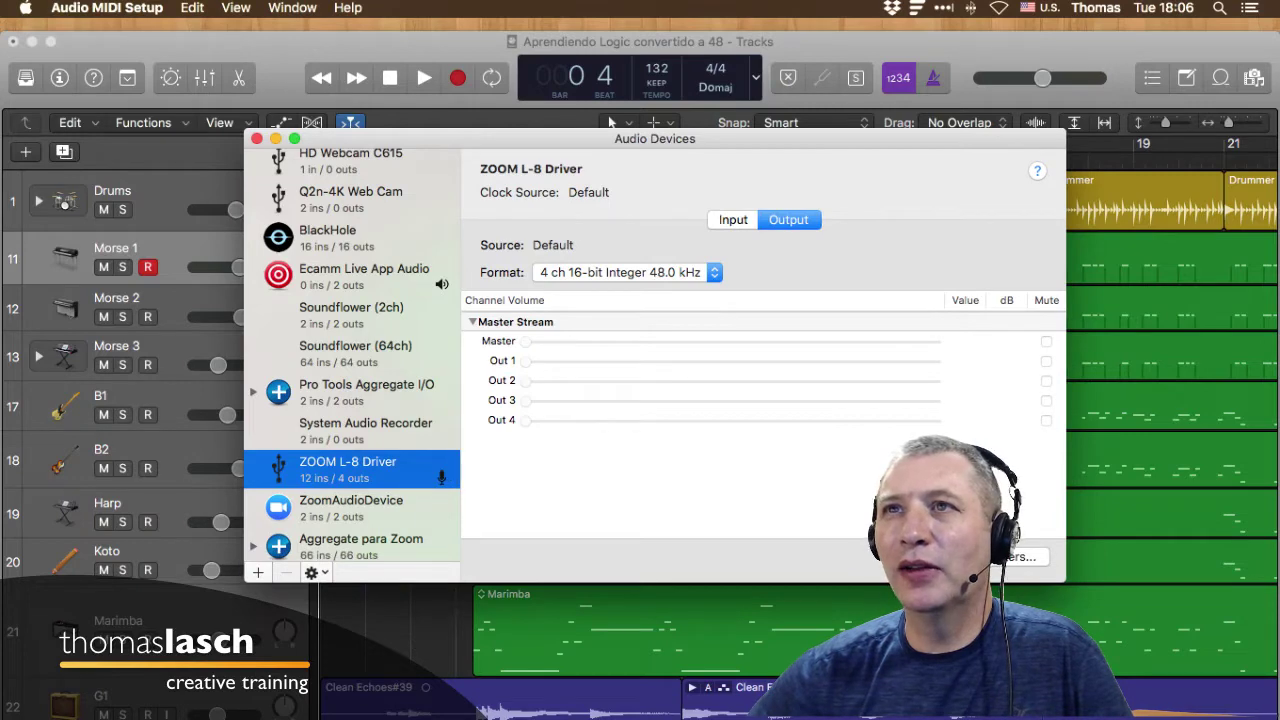
{"action": "left_click", "coordinate": [257, 138]}
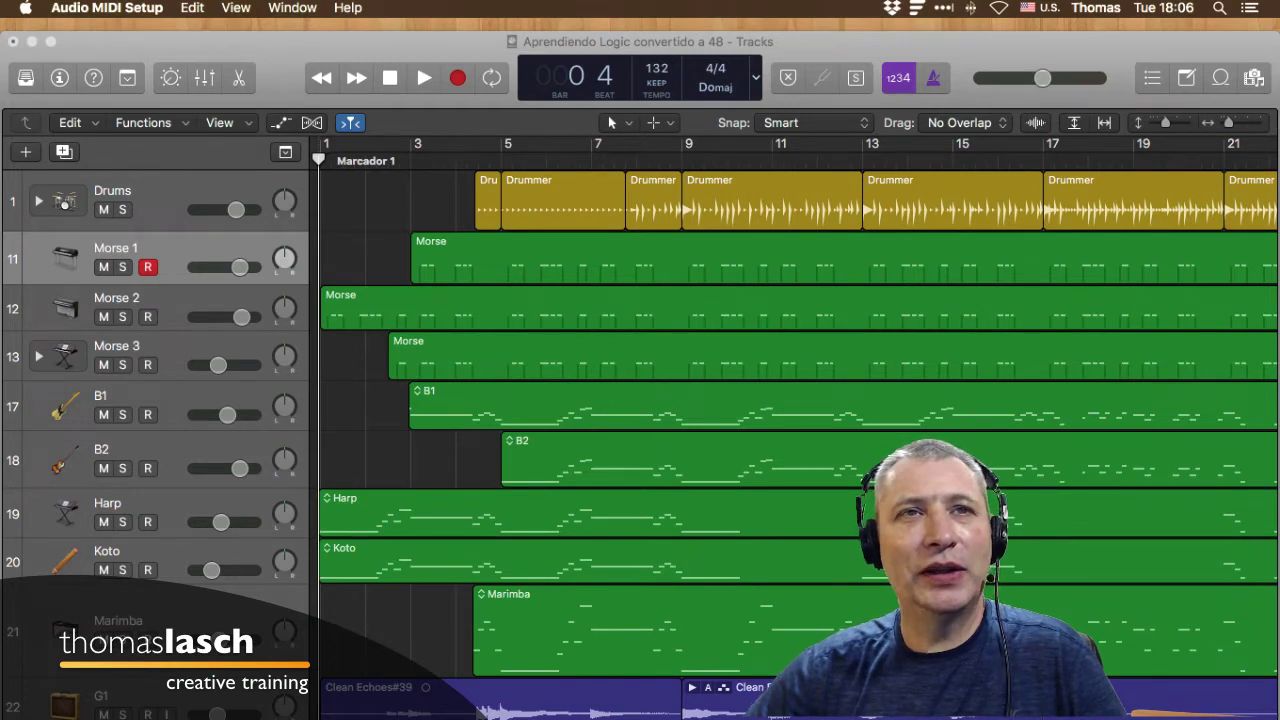
Return to the Logic project, place its window directly below the menu bar, and open Musical Typing for the Morse 1 track.
{"action": "left_click_drag", "start_coordinate": [640, 42], "coordinate": [640, 31]}
{"action": "left_click", "coordinate": [511, 8]}
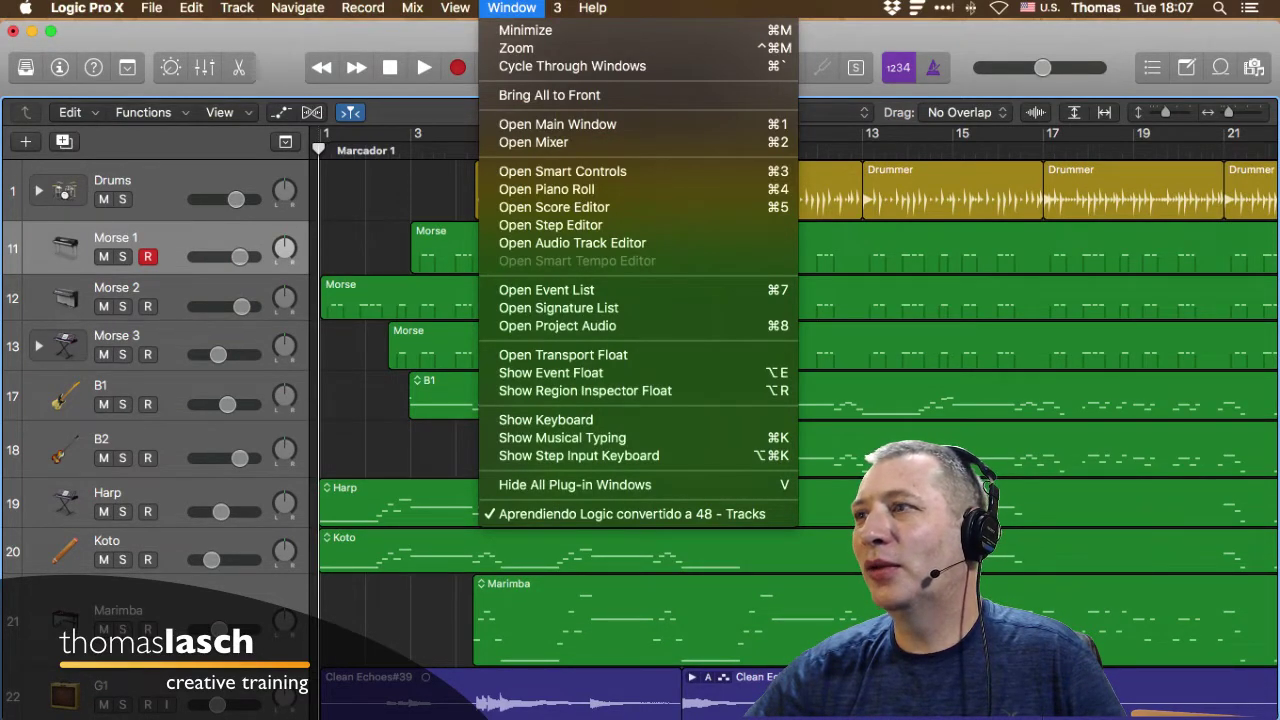
{"action": "key", "text": "Escape"}
{"action": "key", "text": "super+k"}
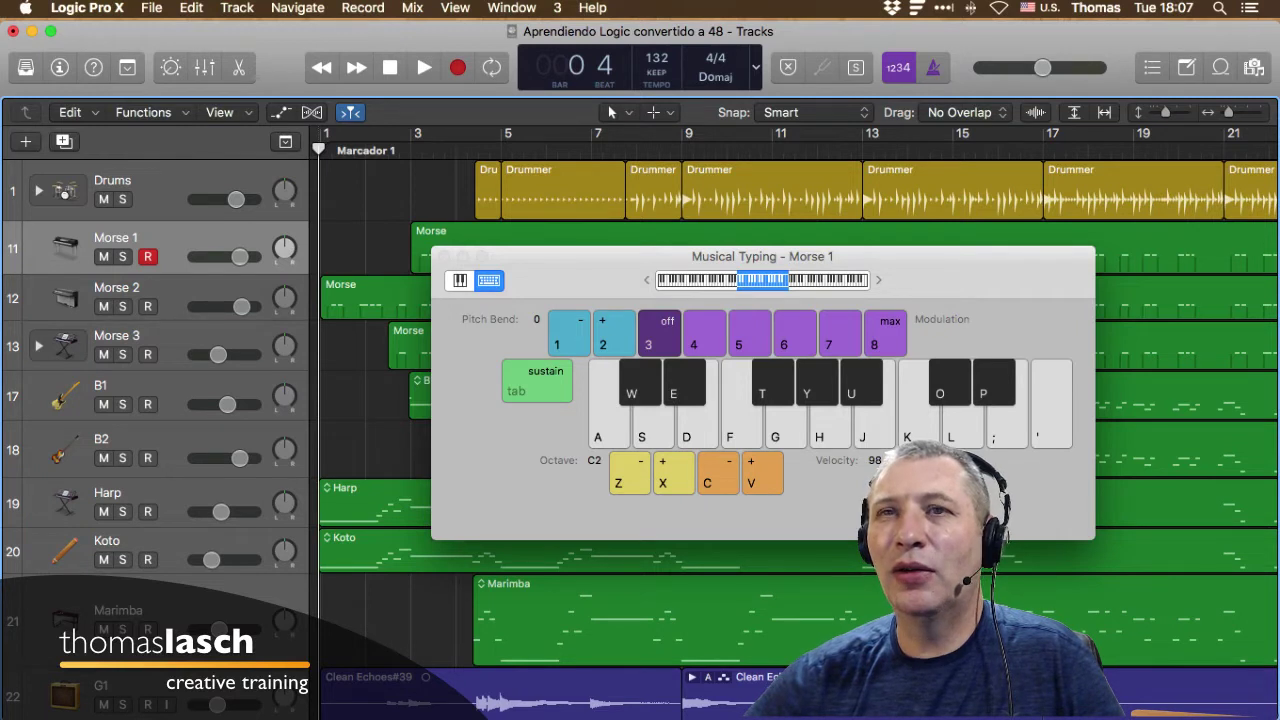
Play several white and black notes on the Morse 1 instrument with Musical Typing at octave C2.
{"action": "key", "text": "a"}
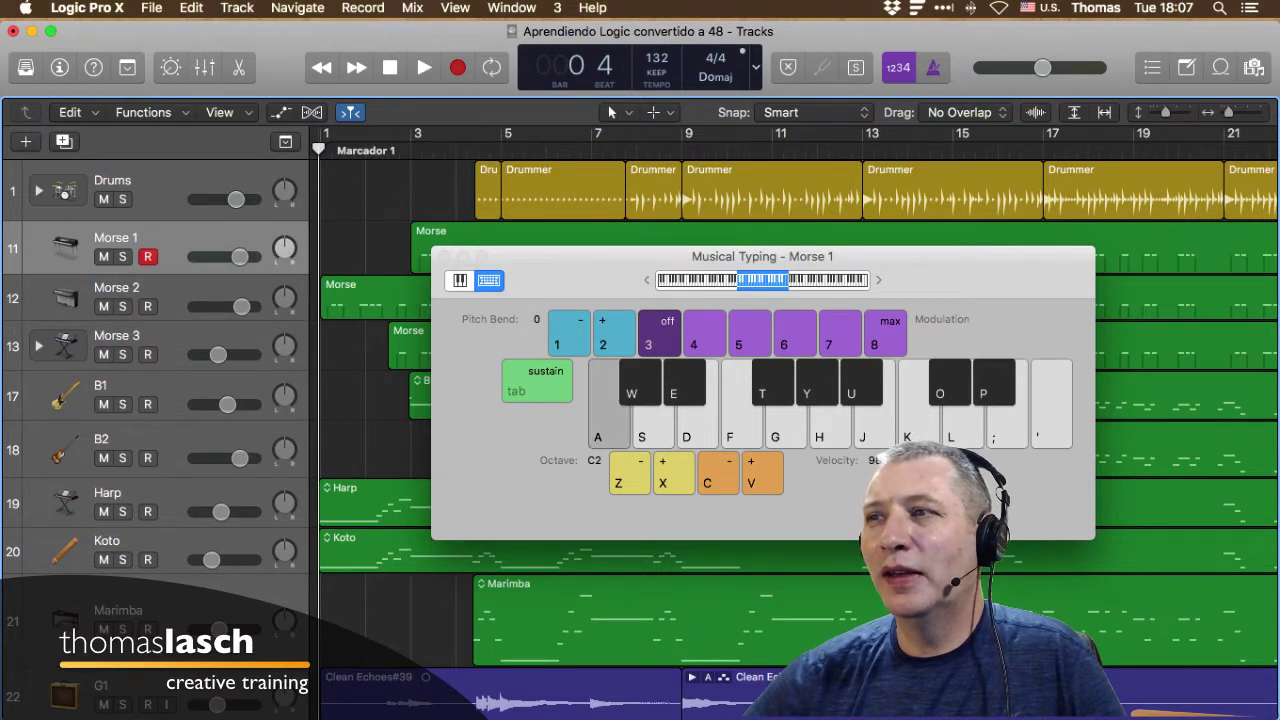
{"action": "key", "text": "d"}
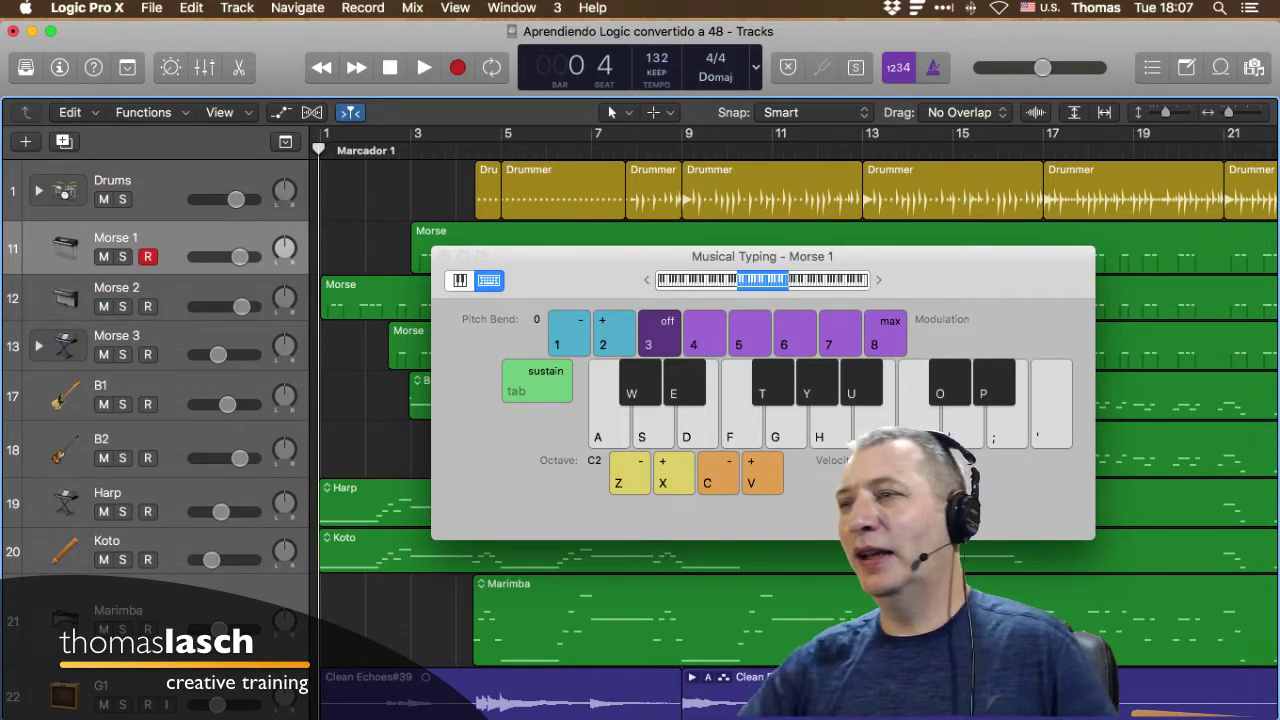
{"action": "key", "text": "a"}
{"action": "key", "text": "s"}
{"action": "key", "text": "s"}
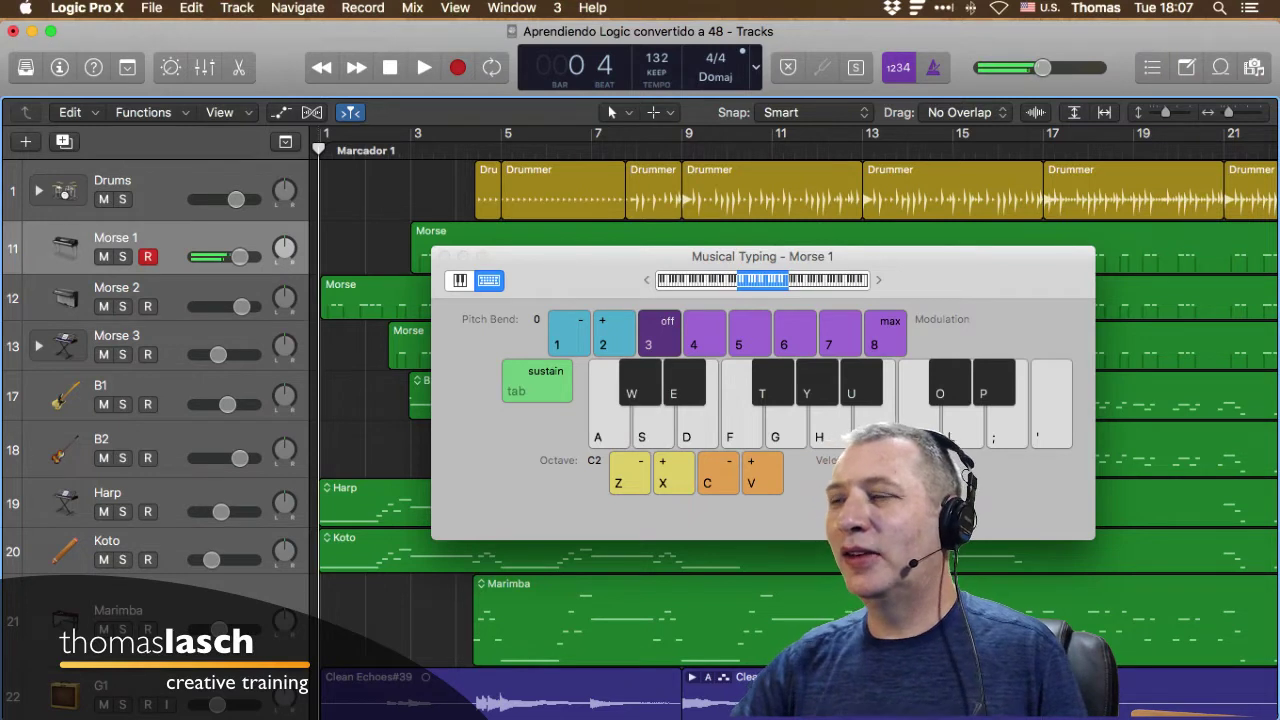
{"action": "key", "text": "f"}
{"action": "key", "text": "w"}
{"action": "key", "text": "e"}
{"action": "key", "text": "w"}
{"action": "key", "text": "e"}
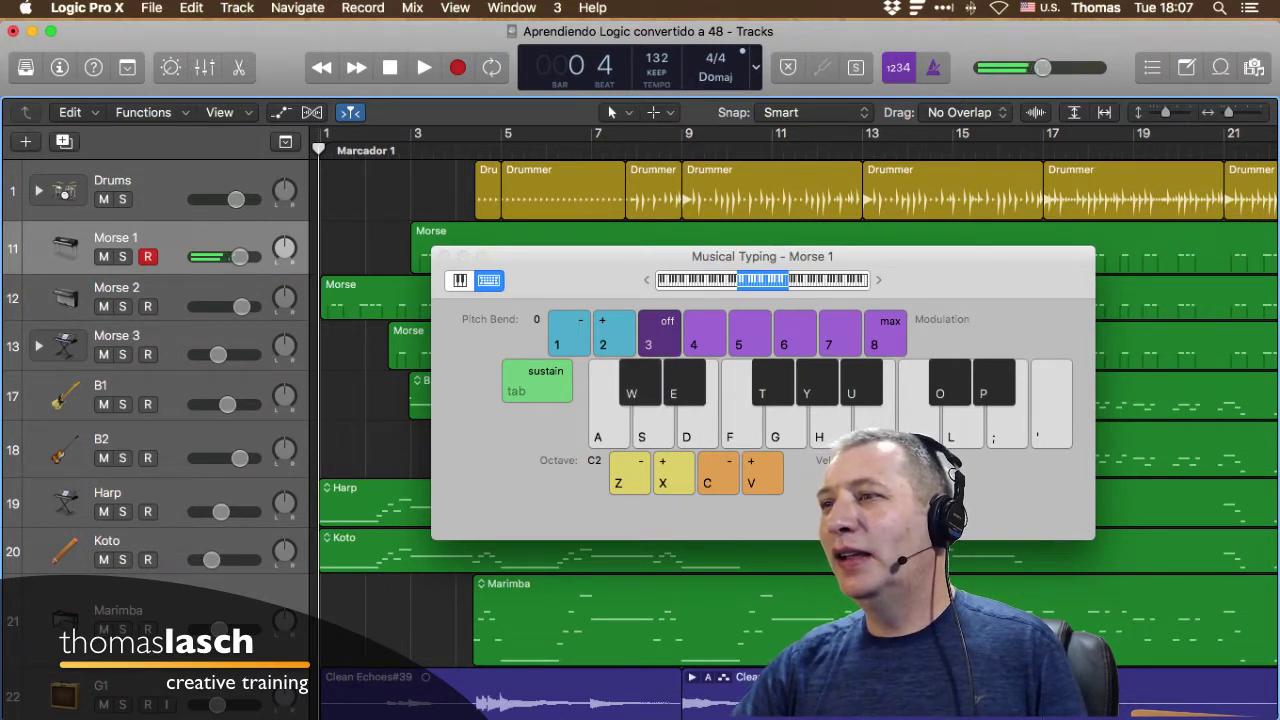
Shift the Musical Typing octave down and up while playing the lowest C, ending back at C2.
{"action": "key", "text": "z"}
{"action": "key", "text": "a"}
{"action": "key", "text": "x"}
{"action": "key", "text": "a"}
{"action": "key", "text": "x"}
{"action": "key", "text": "x"}
{"action": "key", "text": "a"}
{"action": "key", "text": "z"}
{"action": "key", "text": "a"}
{"action": "key", "text": "z"}
{"action": "key", "text": "a"}
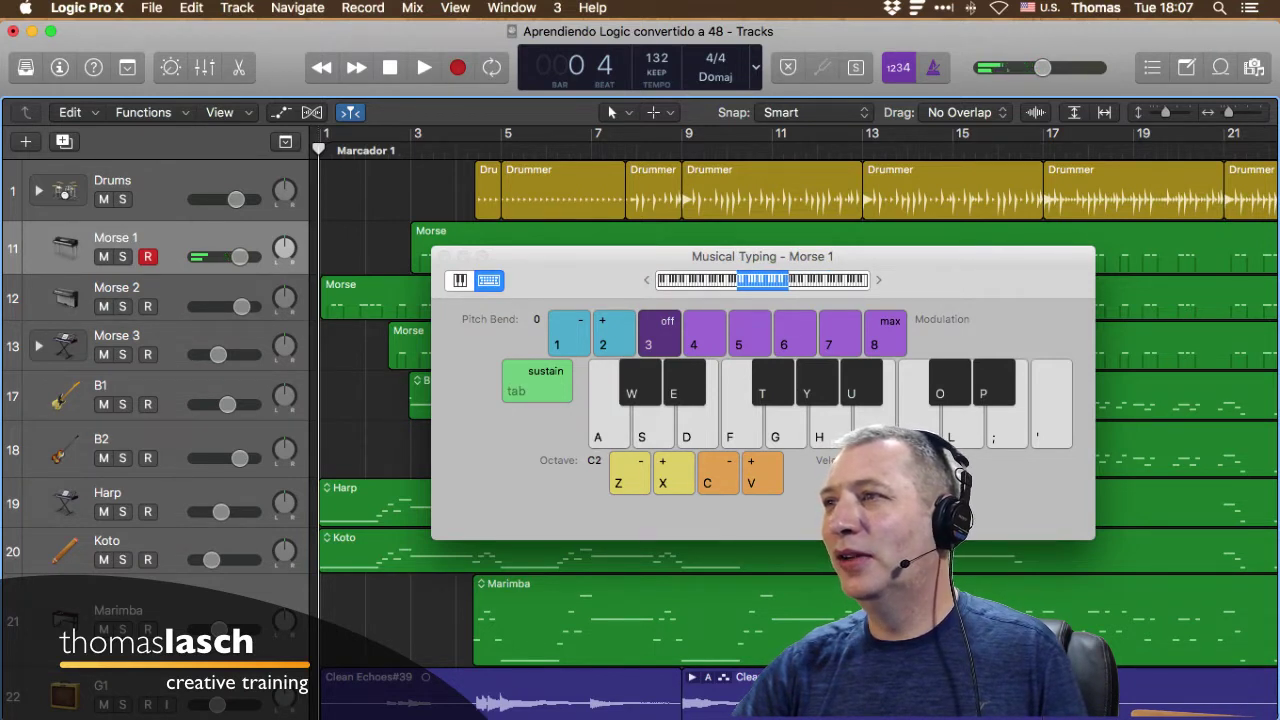
Step the Musical Typing modulation through its levels up to max, playing the lowest C between changes.
{"action": "key", "text": "4"}
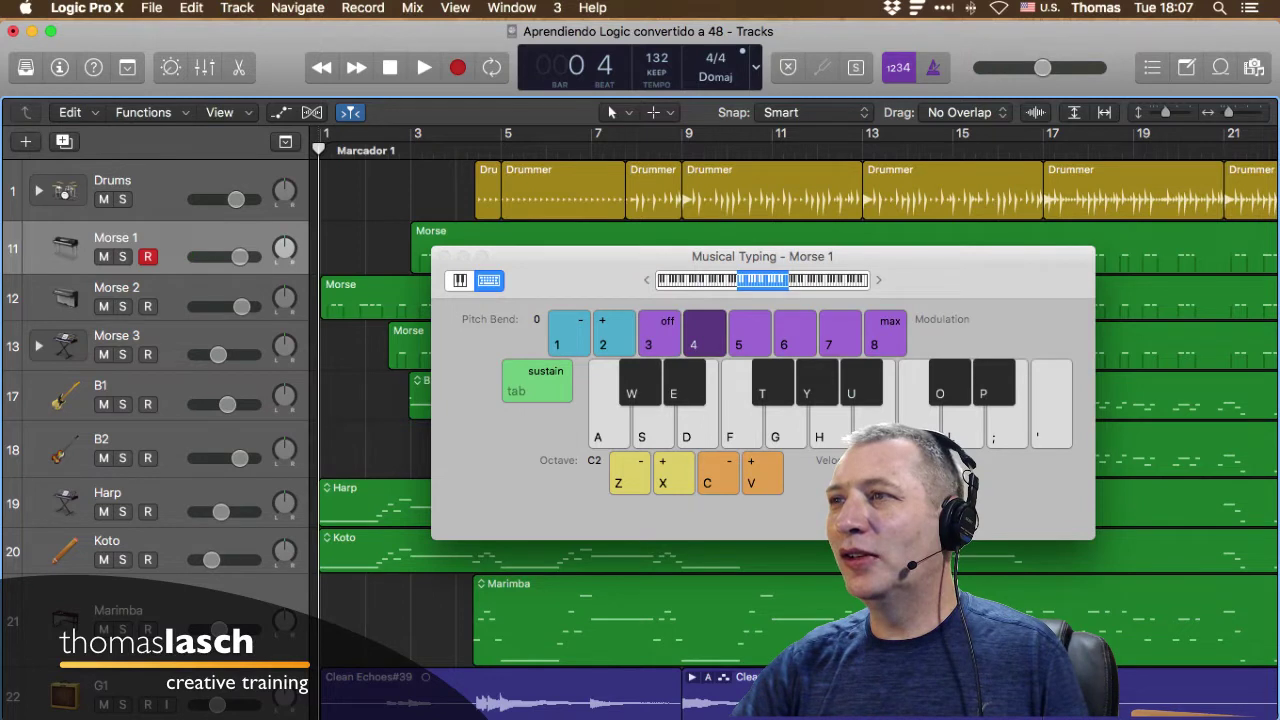
{"action": "key", "text": "3"}
{"action": "key", "text": "5"}
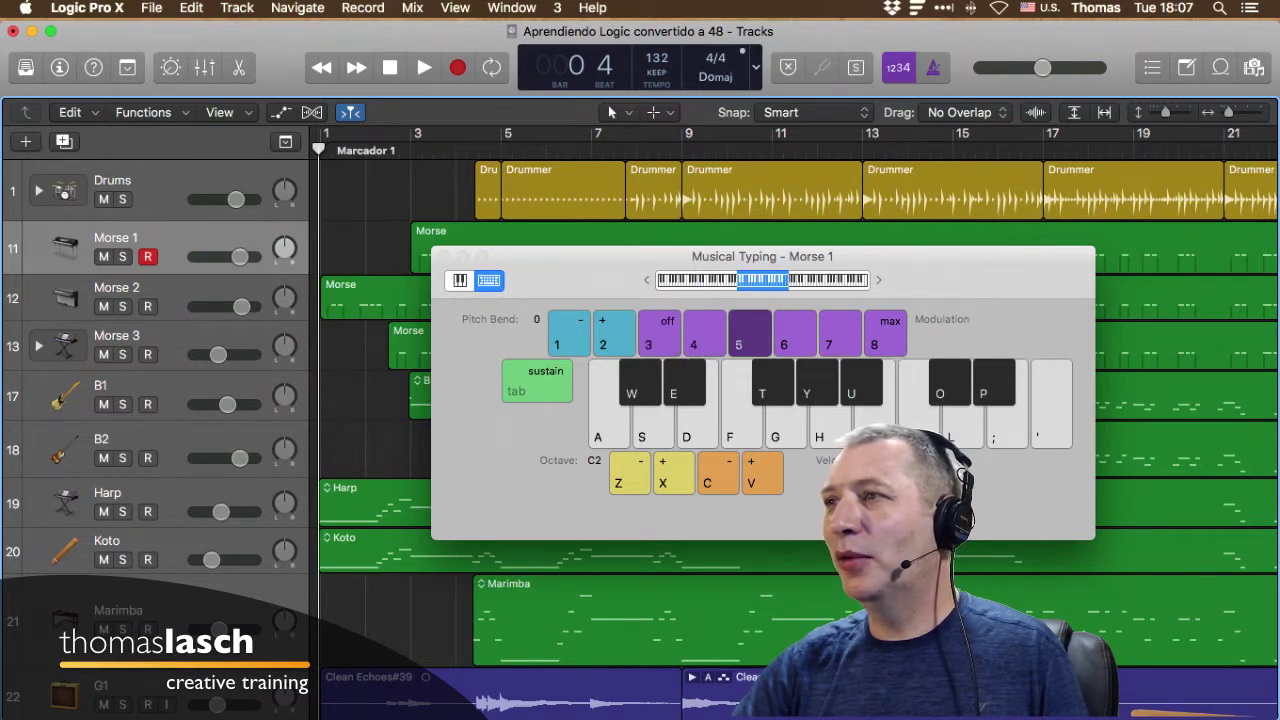
{"action": "key", "text": "a"}
{"action": "key", "text": "6"}
{"action": "key", "text": "7"}
{"action": "key", "text": "a"}
{"action": "key", "text": "8"}
{"action": "key", "text": "a"}
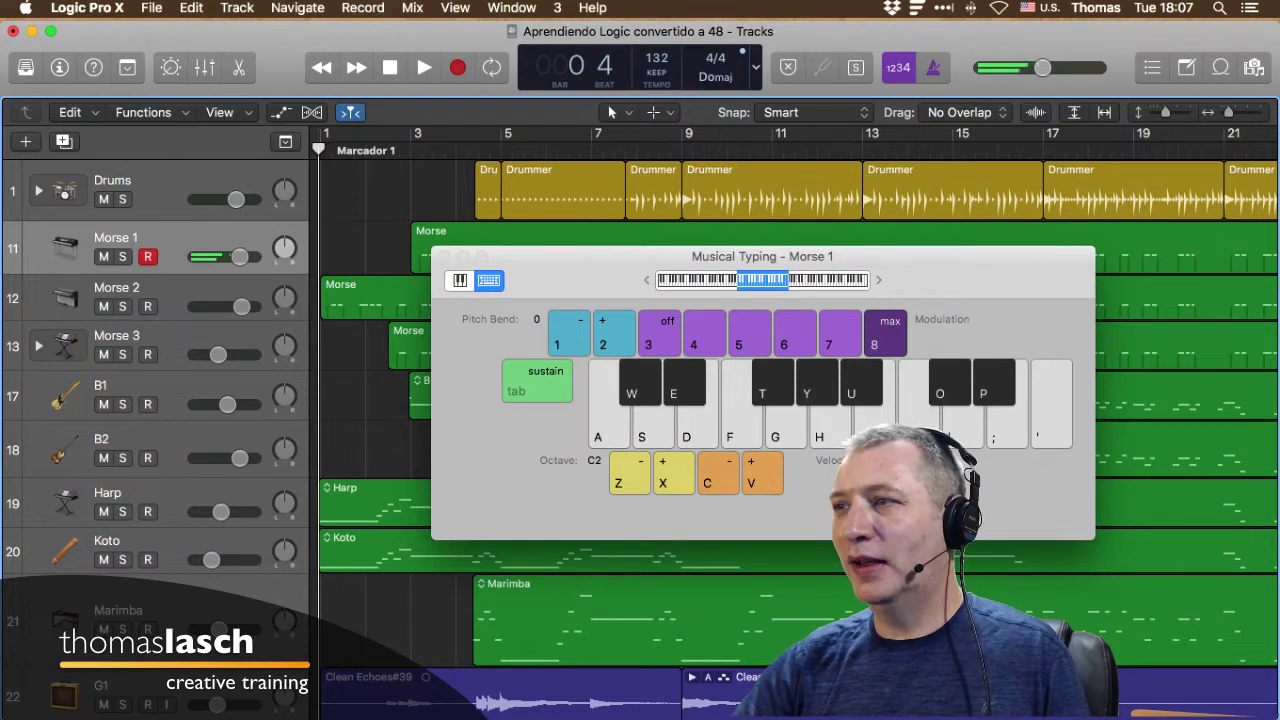
Lower the Musical Typing velocity by several steps and raise it again.
{"action": "key", "text": "v"}
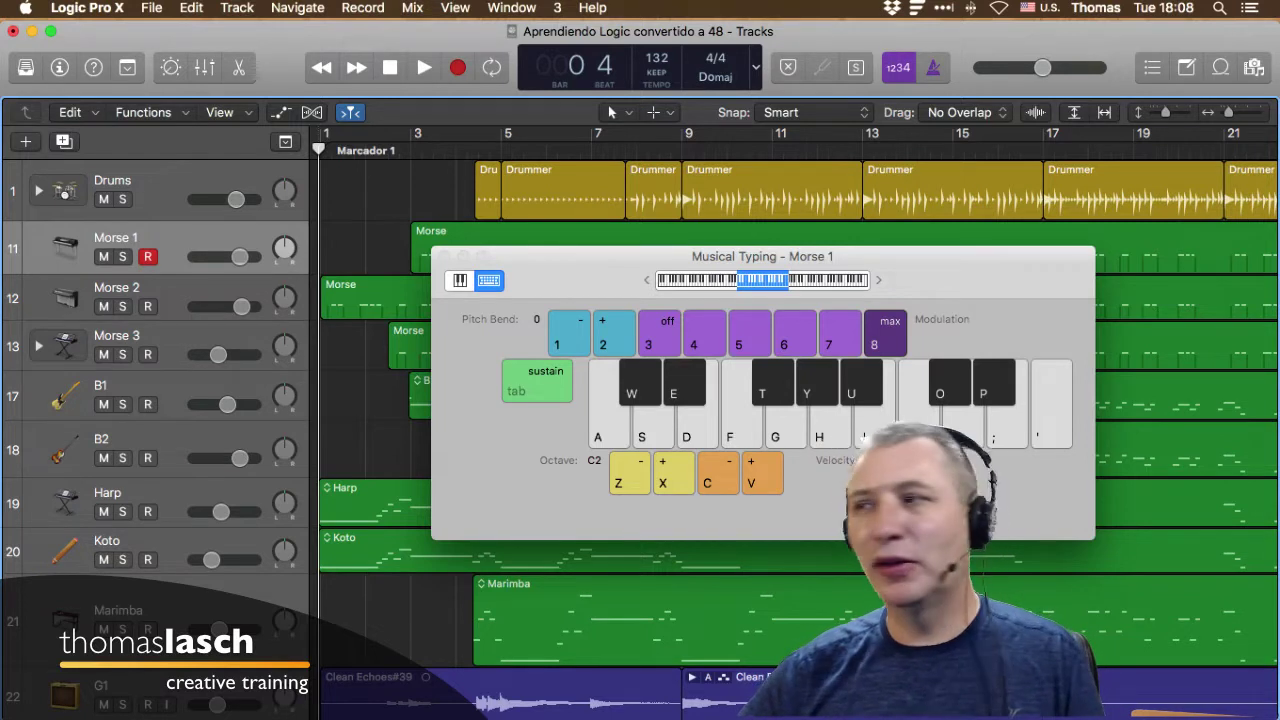
{"action": "key", "text": "c"}
{"action": "key", "text": "c"}
{"action": "key", "text": "c"}
{"action": "key", "text": "c"}
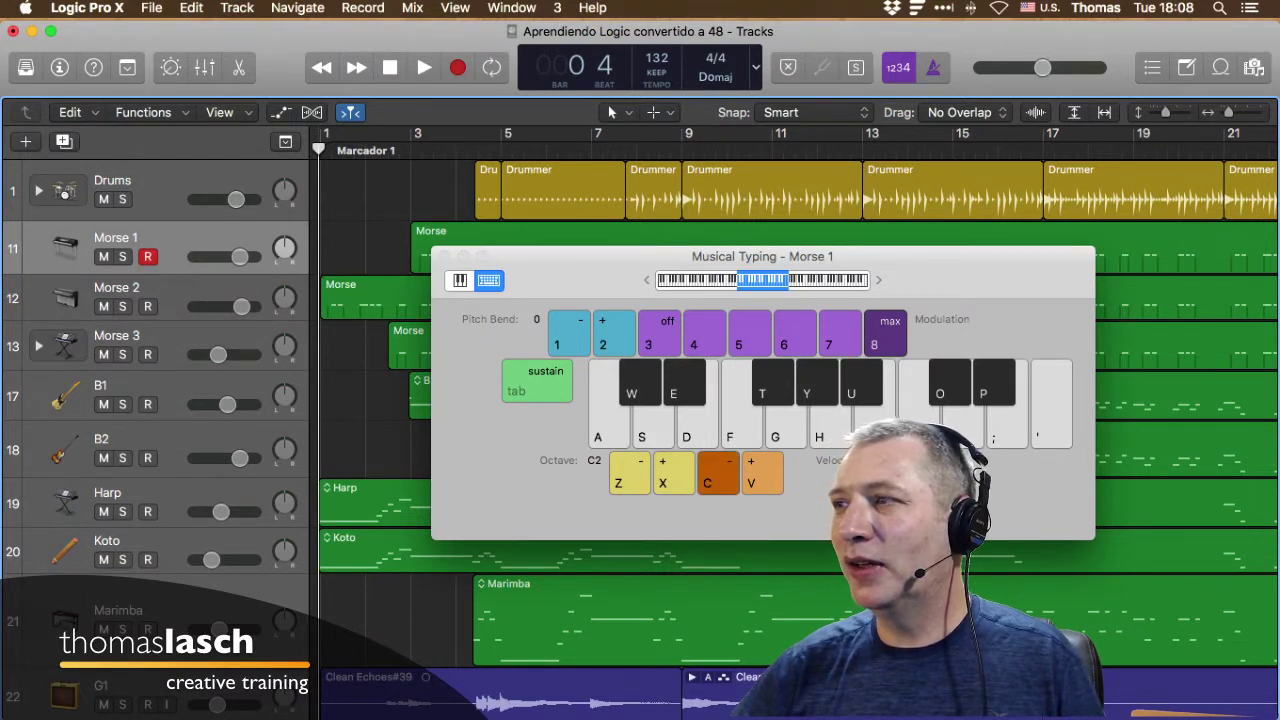
{"action": "key", "text": "c"}
{"action": "key", "text": "c"}
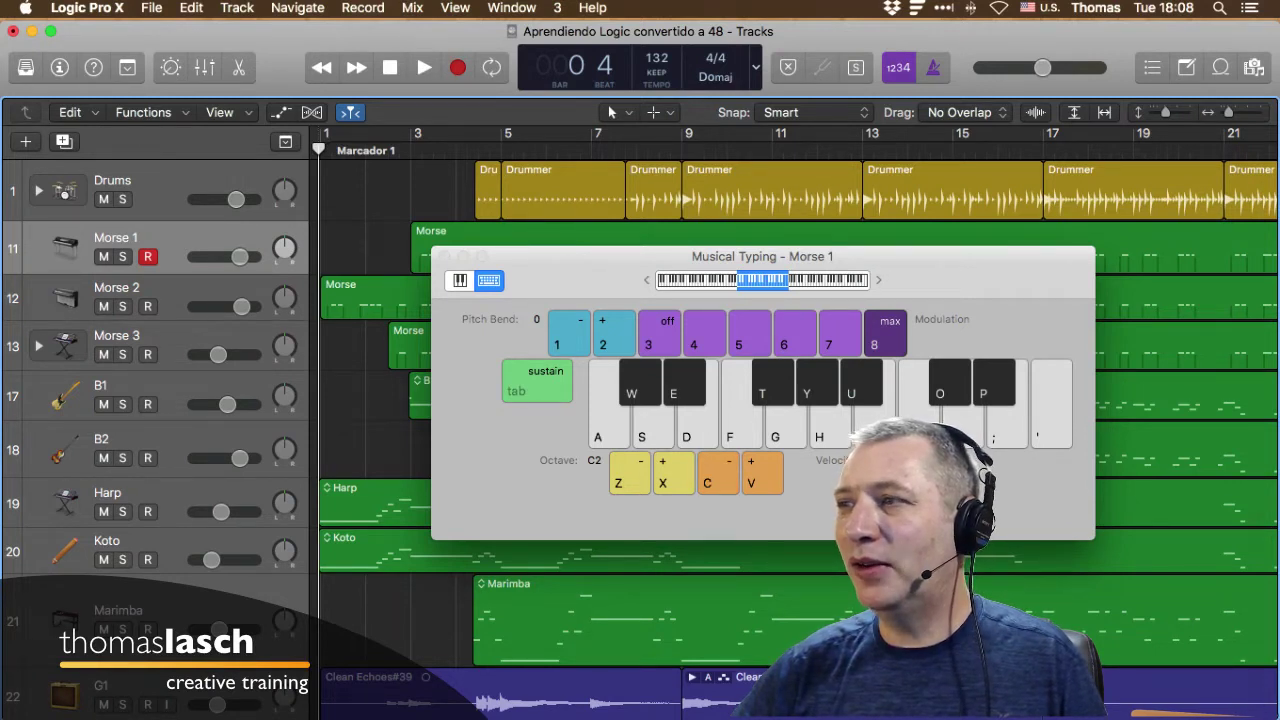
{"action": "key", "text": "v"}
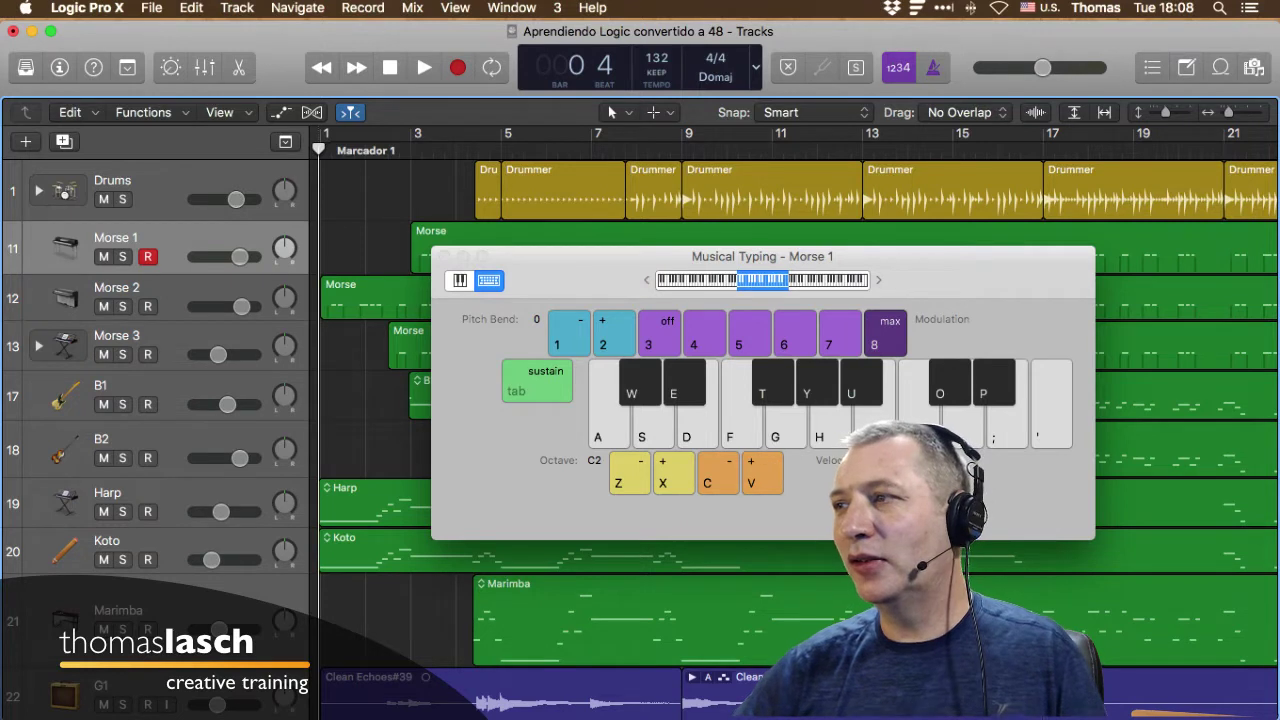
{"action": "key", "text": "v"}
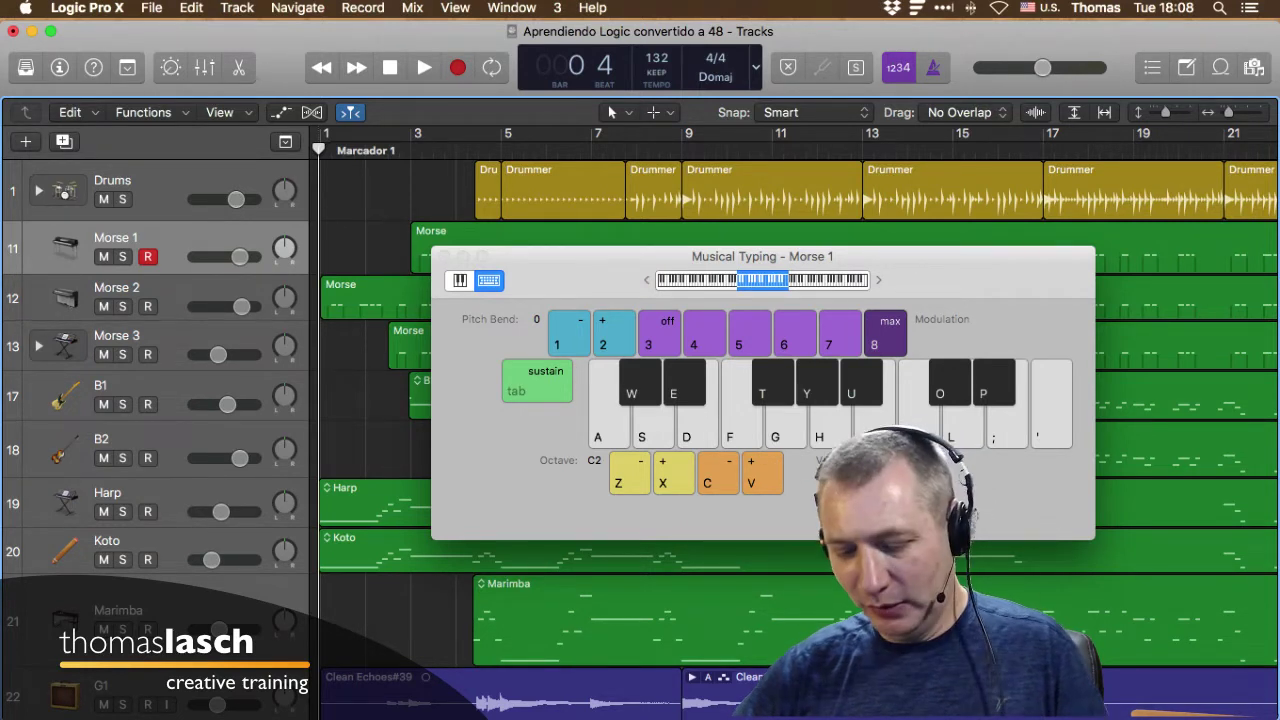
Play the lowest C repeatedly while raising the velocity further, and close the Musical Typing window.
{"action": "key", "text": "a"}
{"action": "key", "text": "a"}
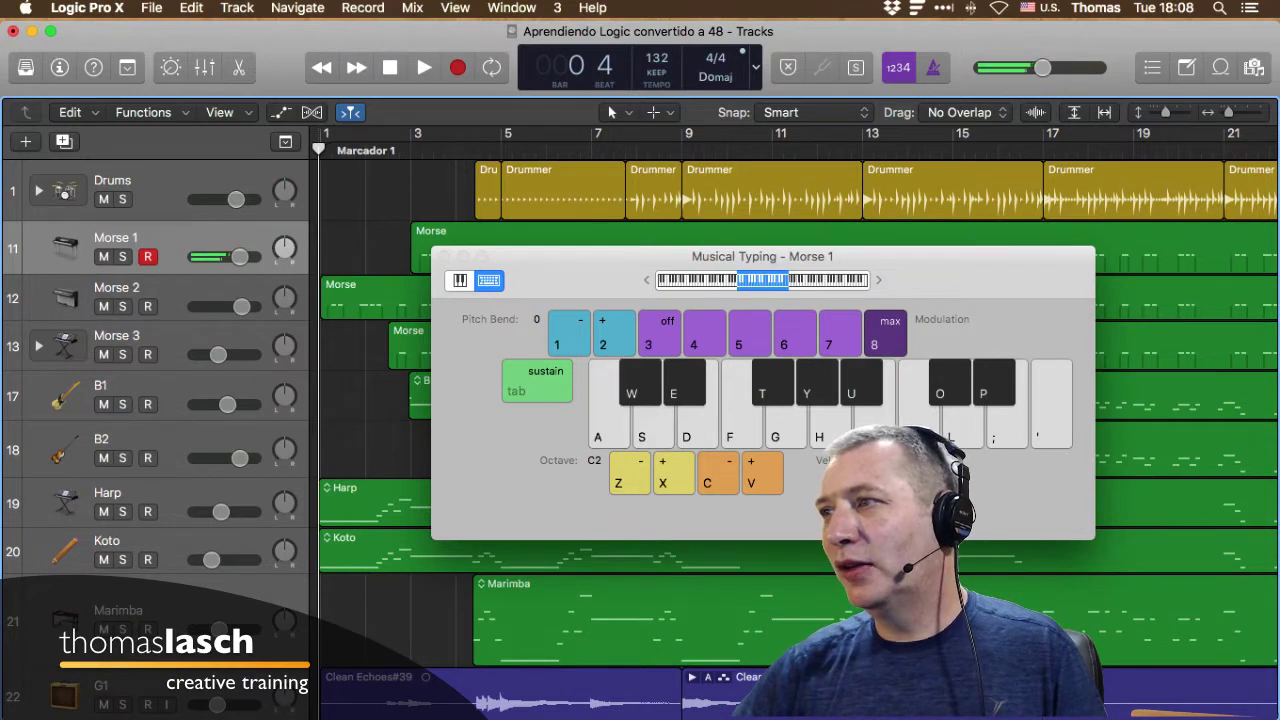
{"action": "key", "text": "a"}
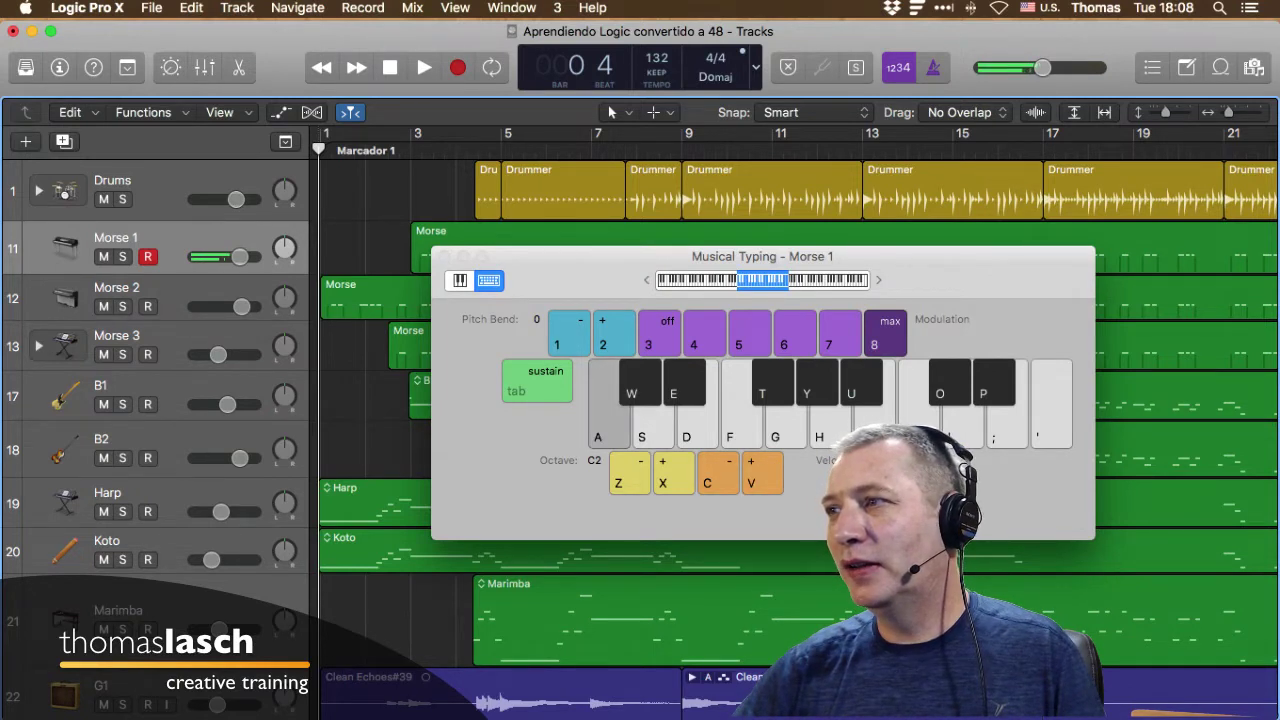
{"action": "key", "text": "v"}
{"action": "key", "text": "v"}
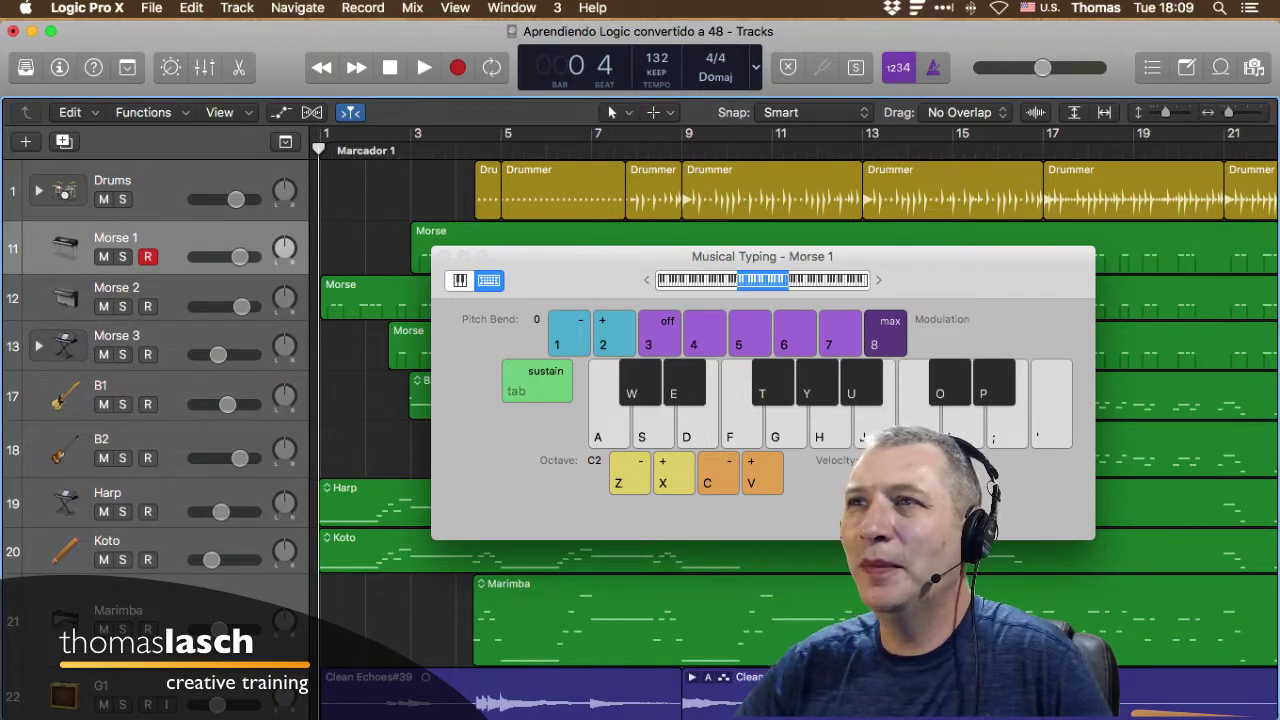
{"action": "left_click", "coordinate": [445, 257]}
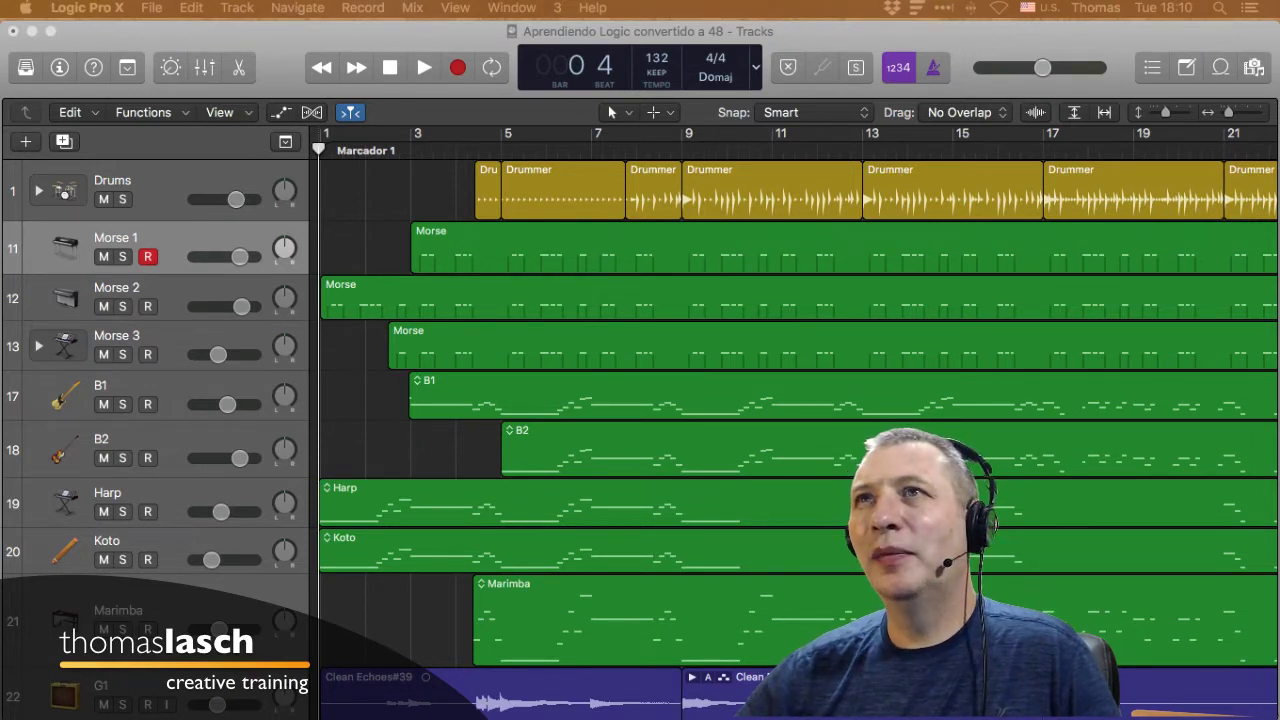
Bring the Logic project to the front, then show and hide the Mixer inside its main window.
{"action": "key", "text": "super+Tab"}
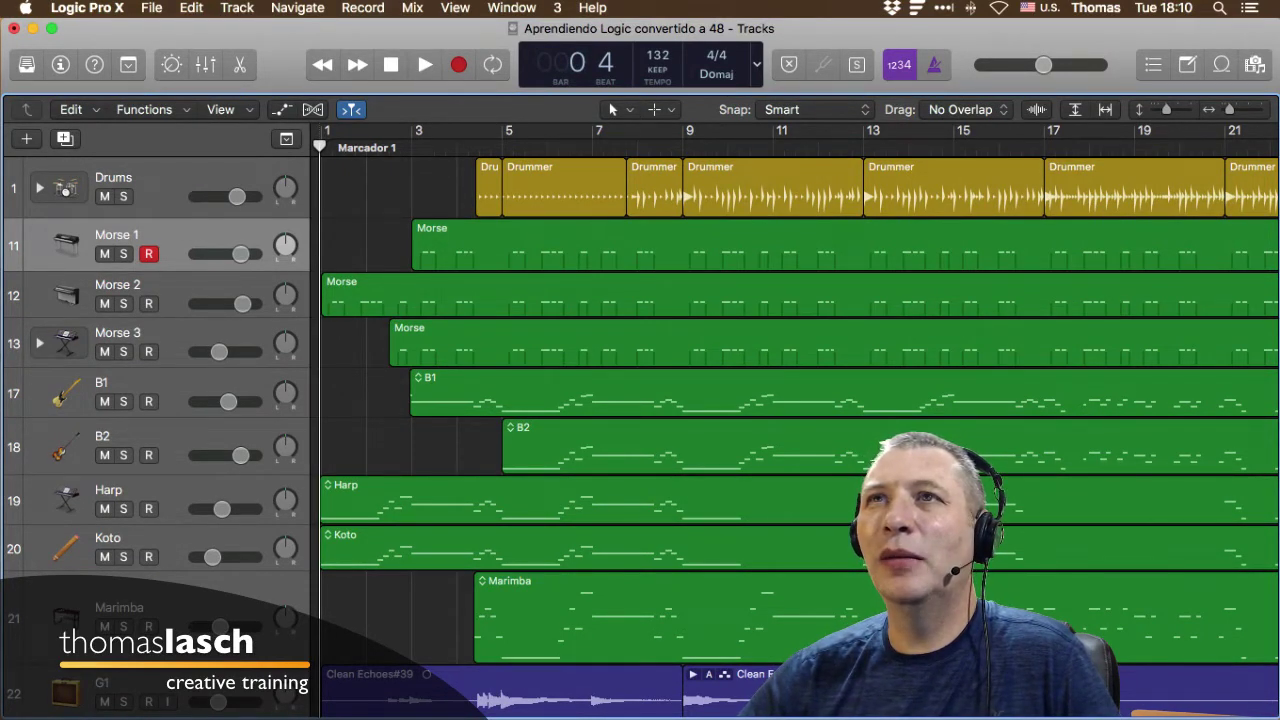
{"action": "key", "text": "x"}
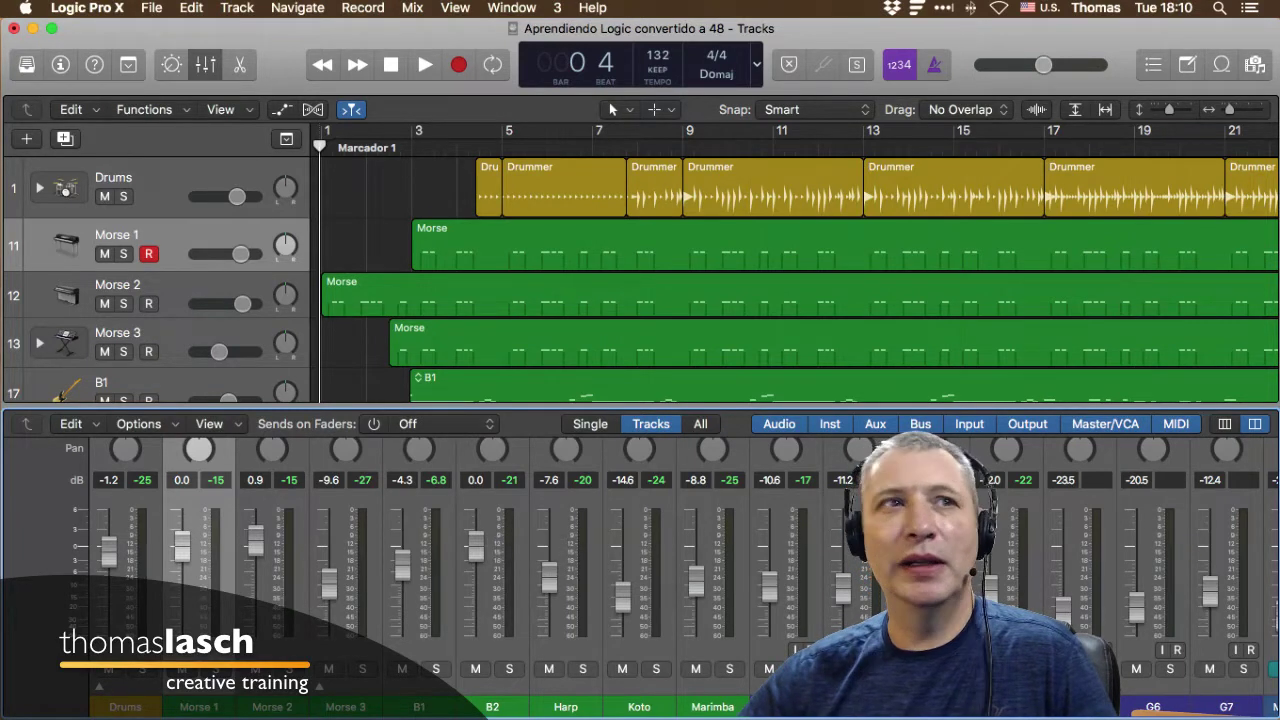
{"action": "left_click", "coordinate": [205, 64]}
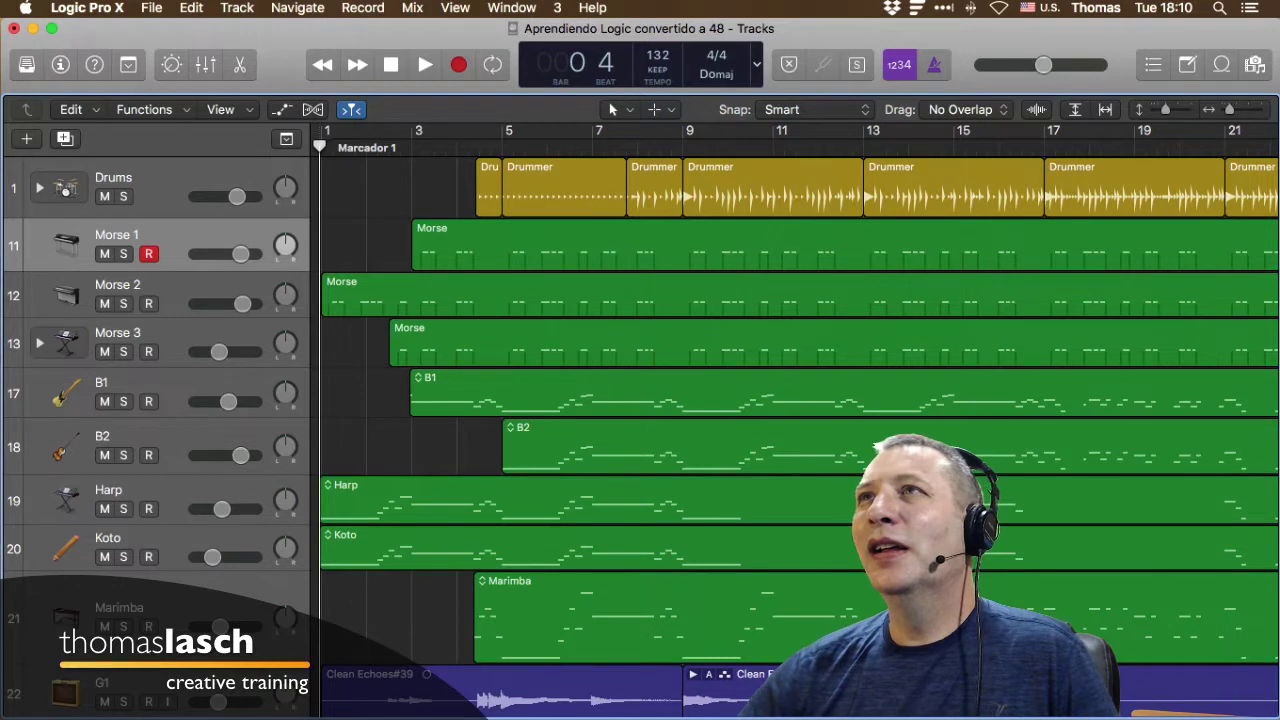
Open the Mixer in a separate window, place it over the project, and enlarge it to show more channel strips.
{"action": "left_click", "coordinate": [511, 7]}
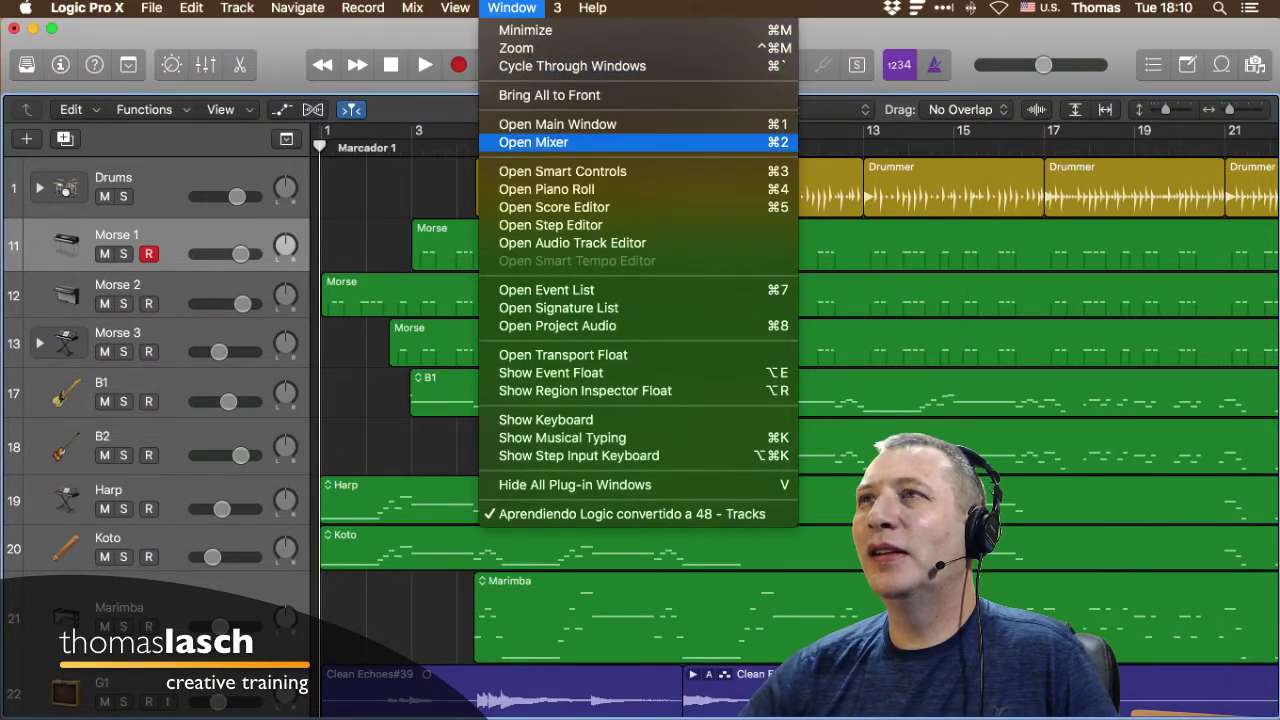
{"action": "left_click", "coordinate": [534, 142]}
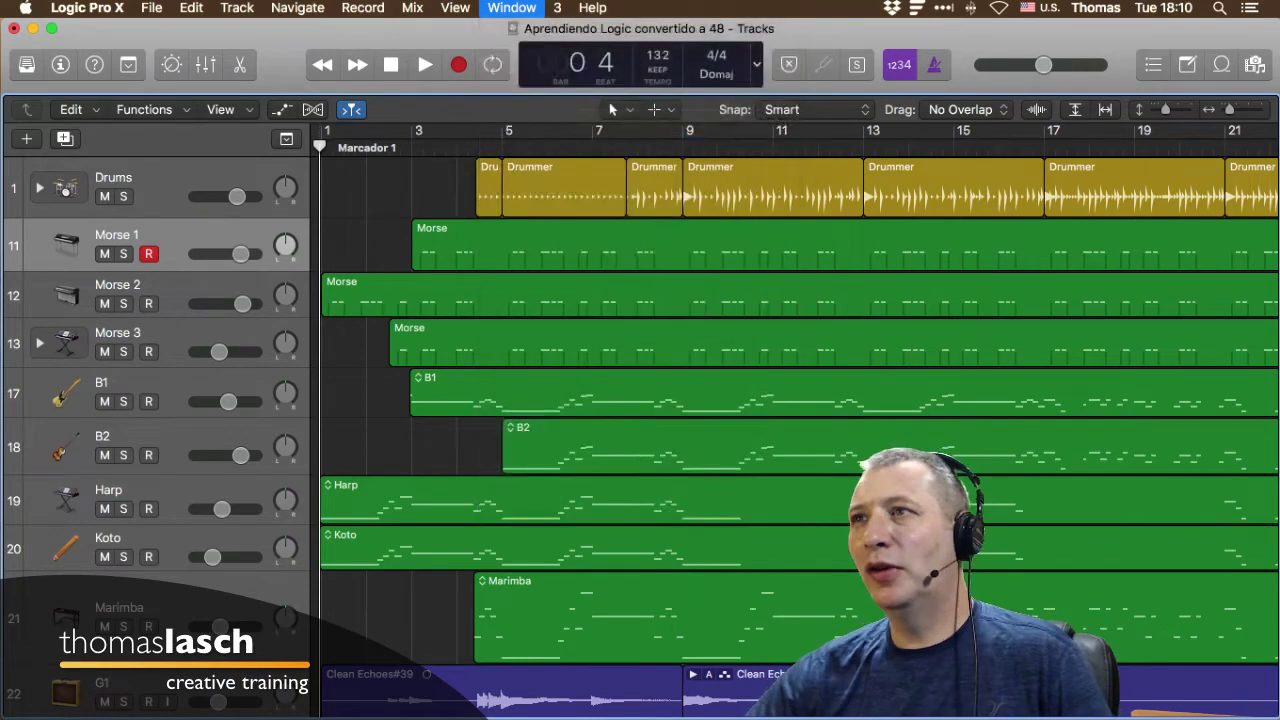
{"action": "left_click_drag", "start_coordinate": [510, 47], "coordinate": [590, 40]}
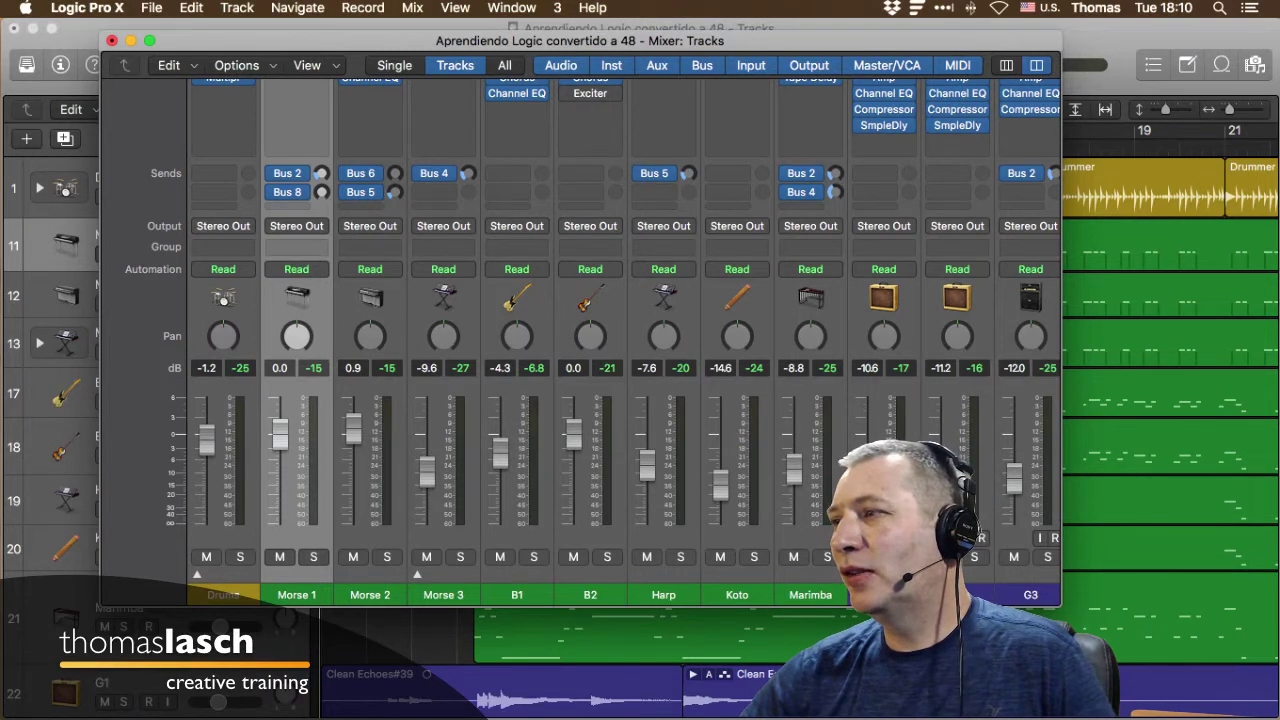
{"action": "left_click_drag", "start_coordinate": [1061, 606], "coordinate": [1181, 620]}
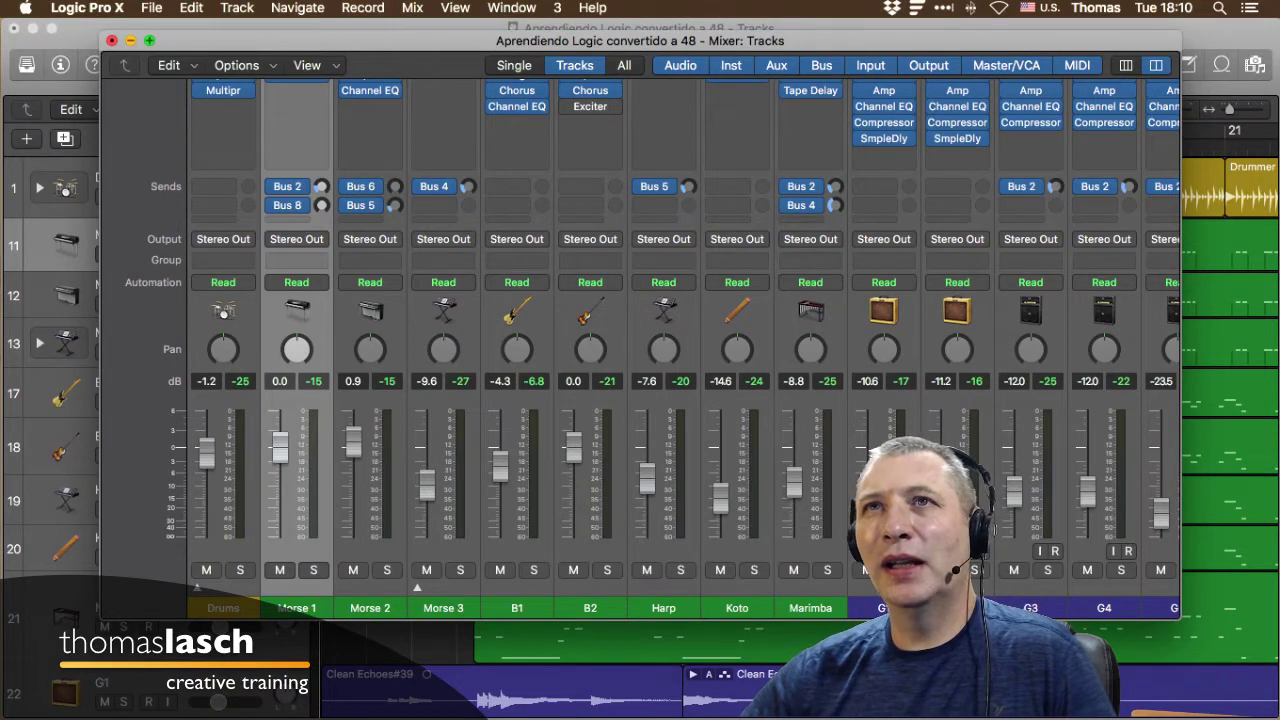
Minimize the separate Mixer window, then bring it back over the project.
{"action": "left_click", "coordinate": [130, 40]}
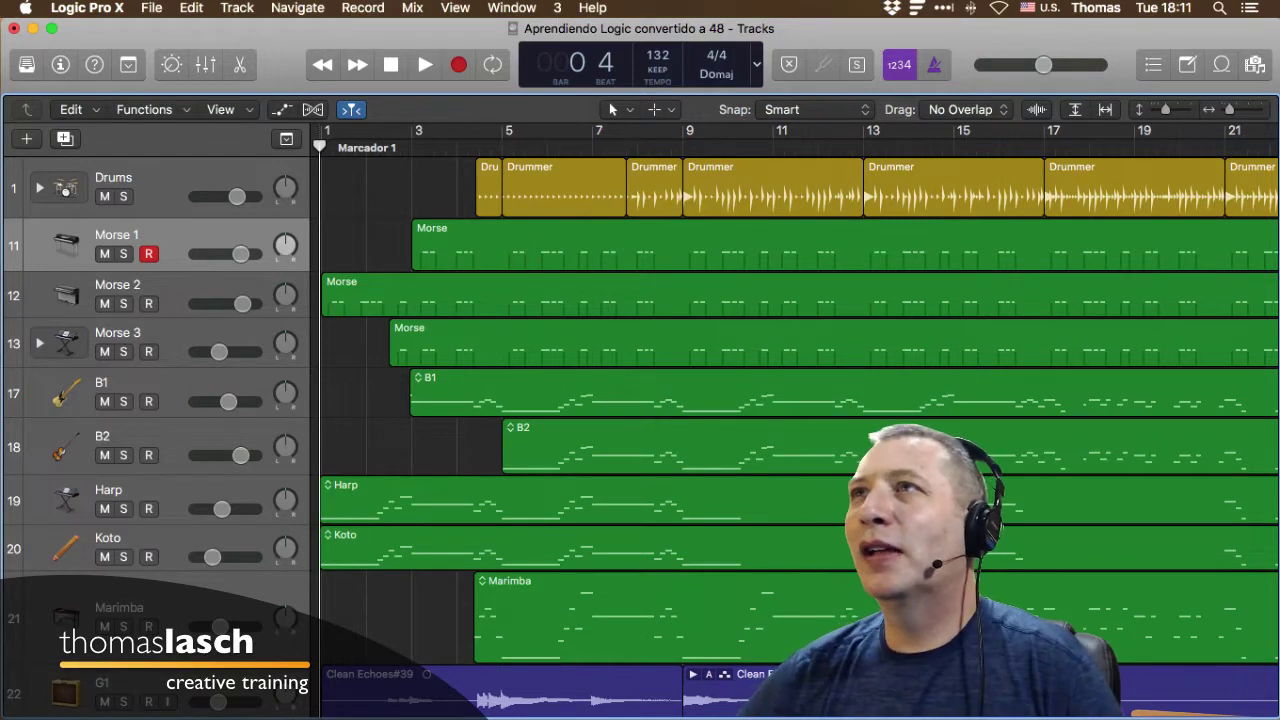
{"action": "left_click", "coordinate": [512, 8]}
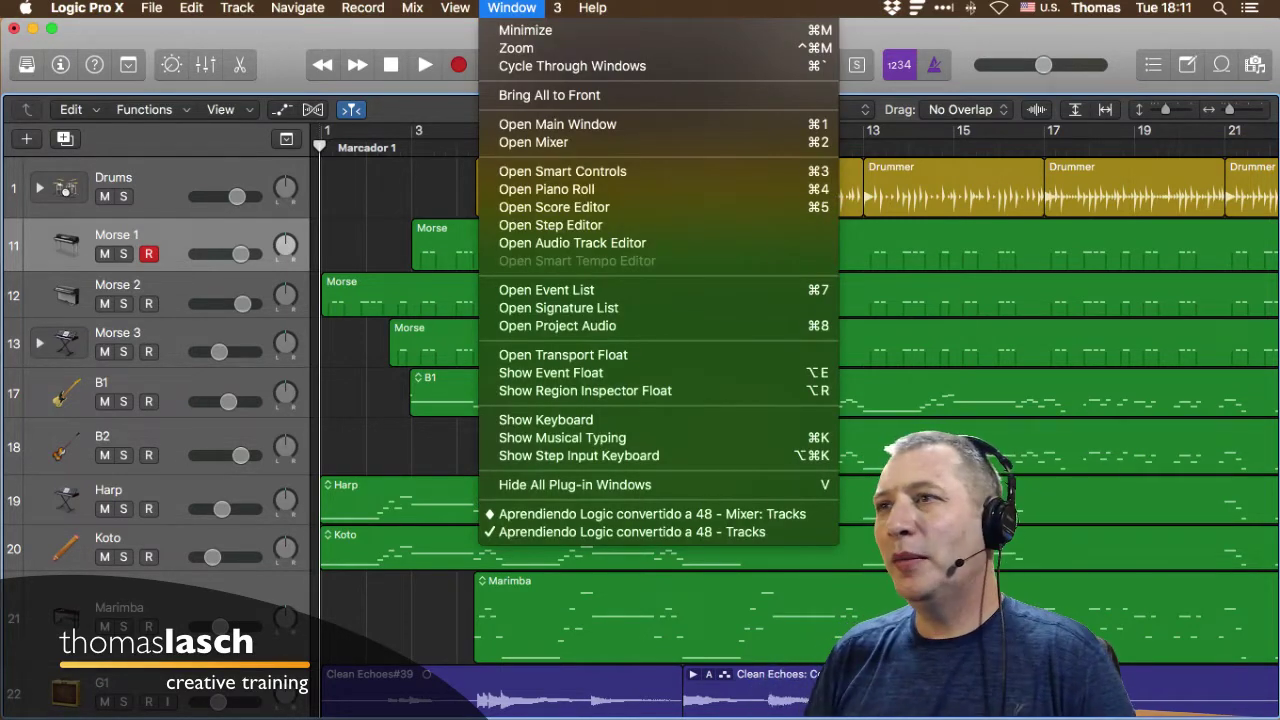
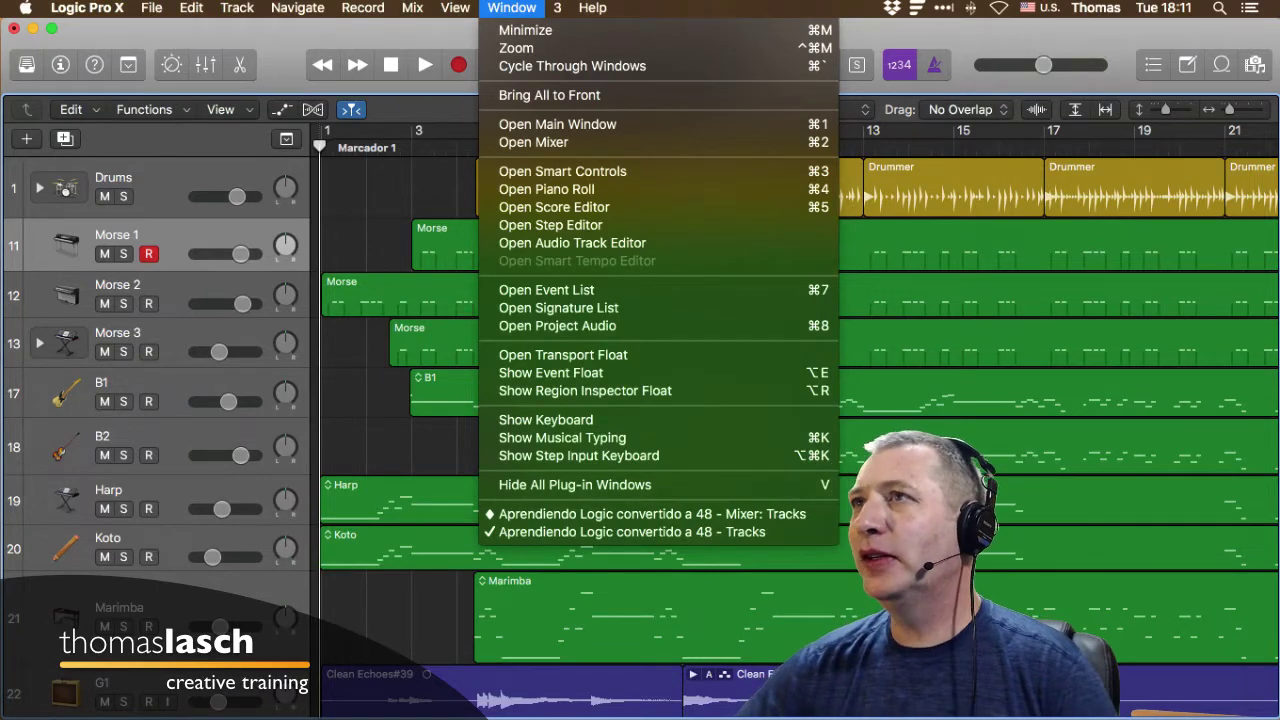
{"action": "key", "text": "Escape"}
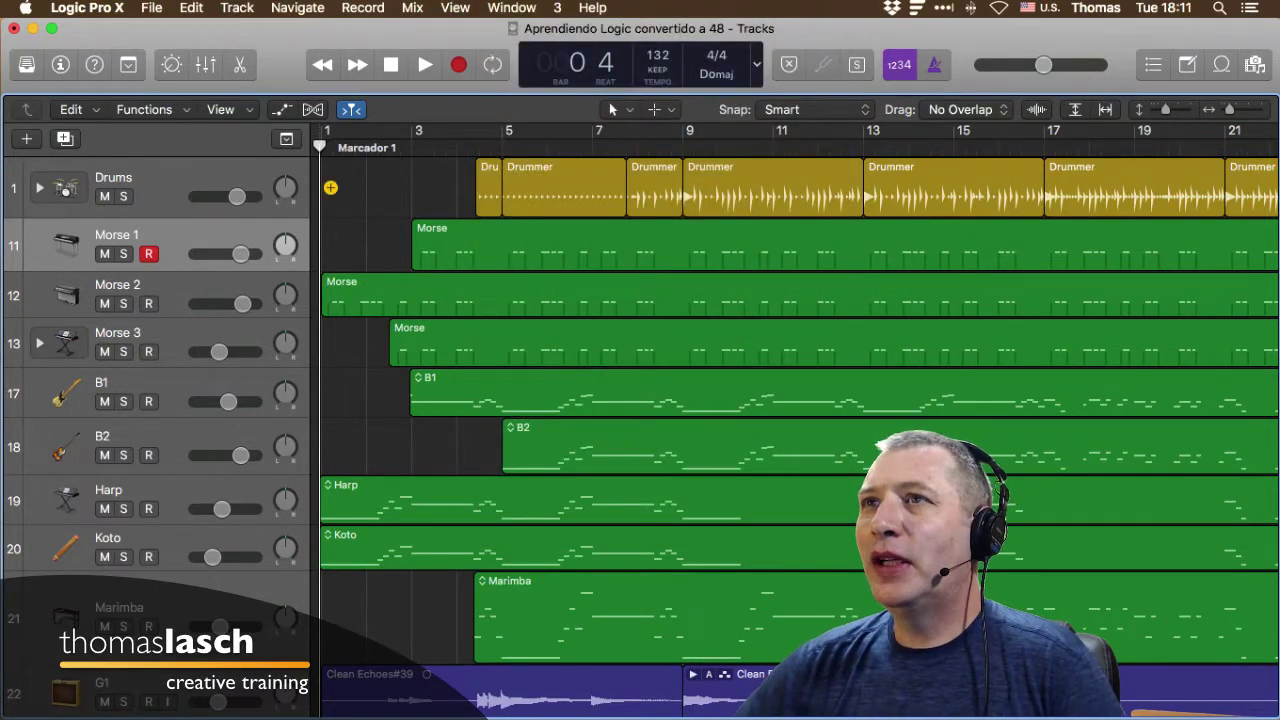
{"action": "left_click", "coordinate": [511, 8]}
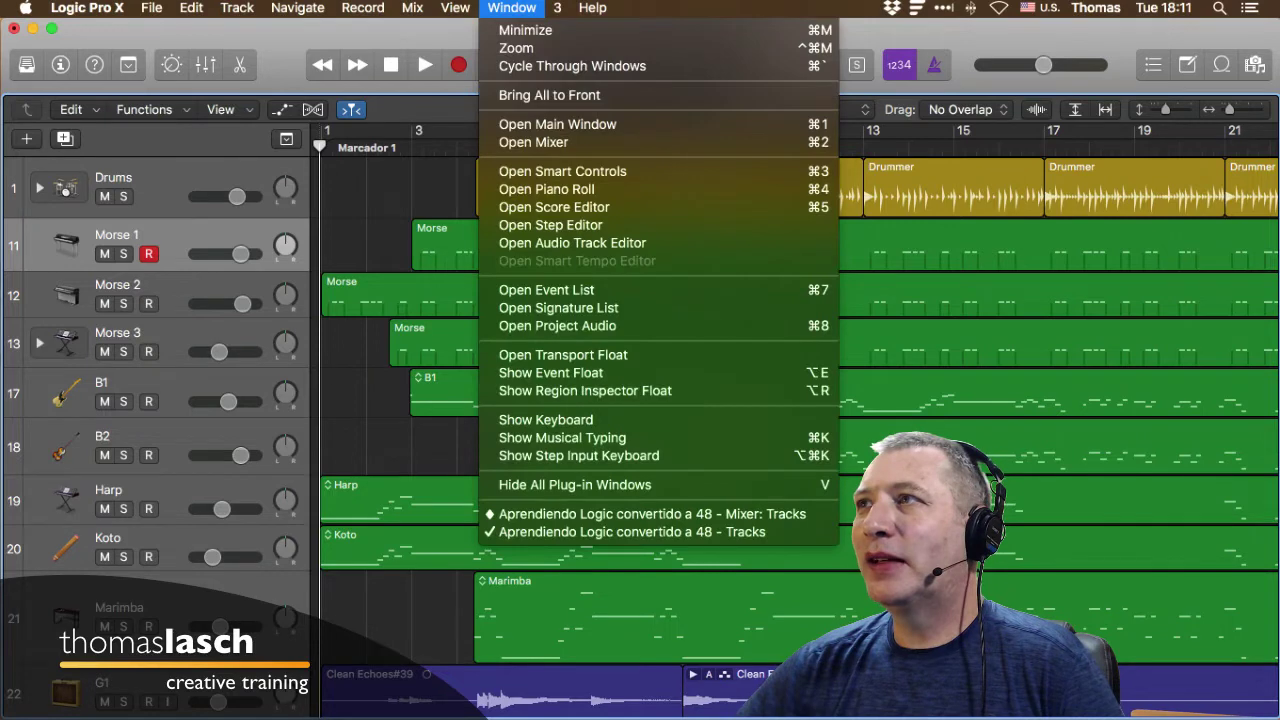
{"action": "key", "text": "Down"}
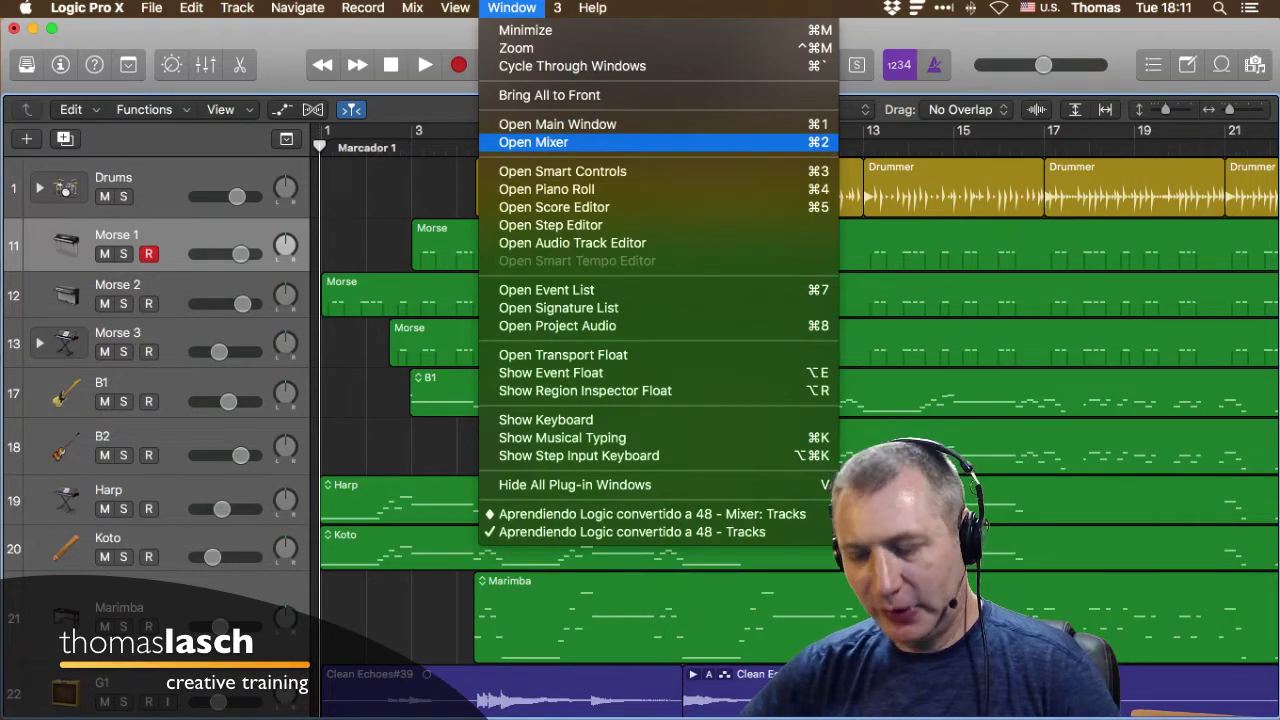
{"action": "key", "text": "Return"}
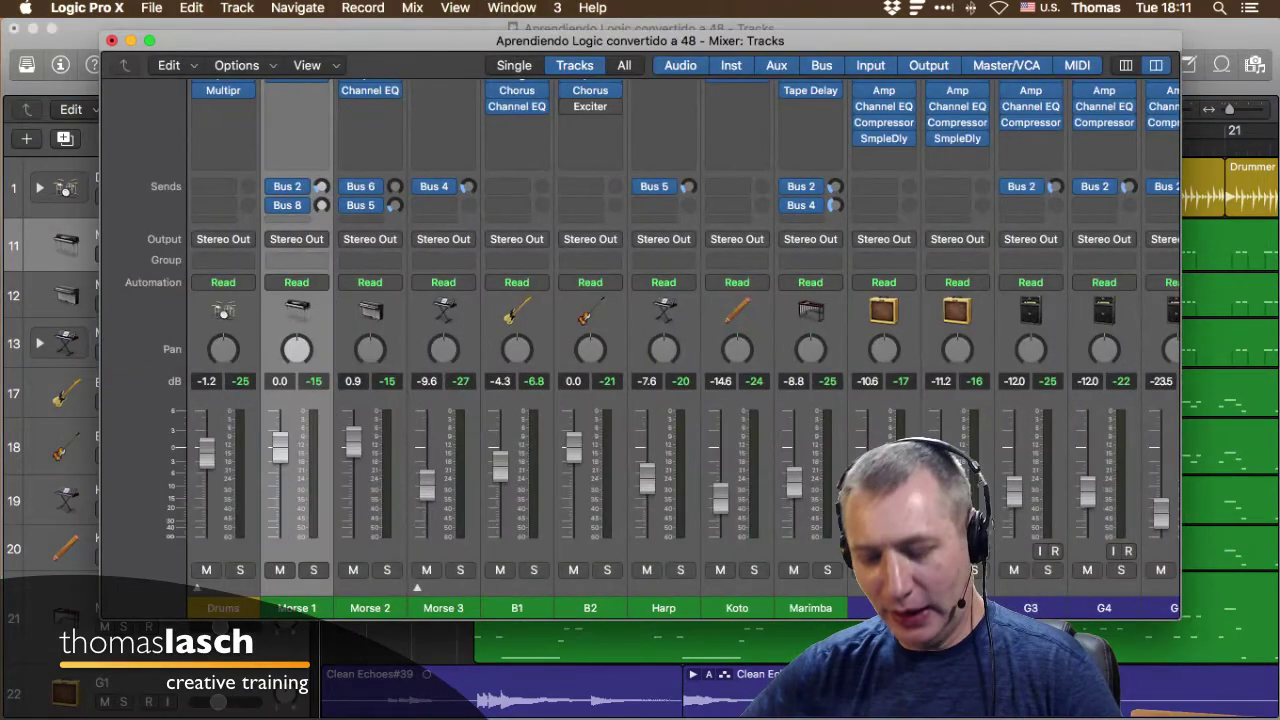
Open two additional Mixer windows, then close all the separate Mixer windows to leave only the project window.
{"action": "key", "text": "super+2"}
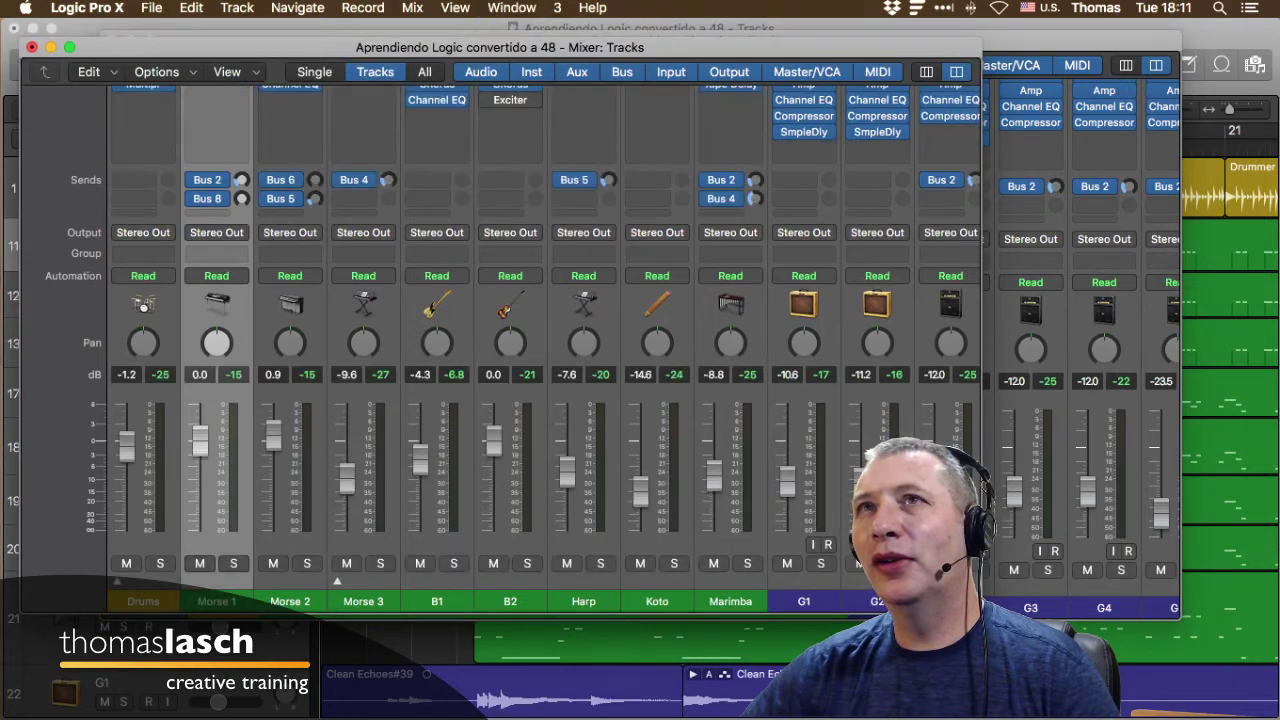
{"action": "key", "text": "super+grave"}
{"action": "key", "text": "super+2"}
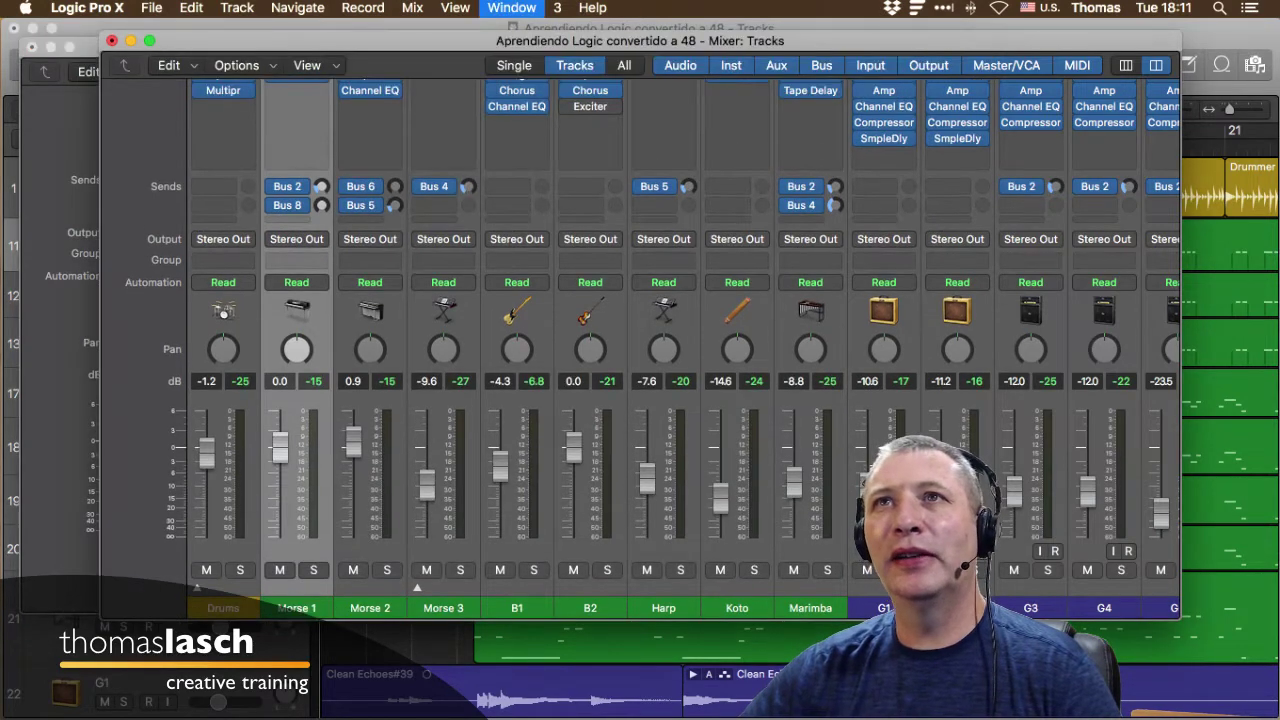
{"action": "left_click", "coordinate": [50, 66]}
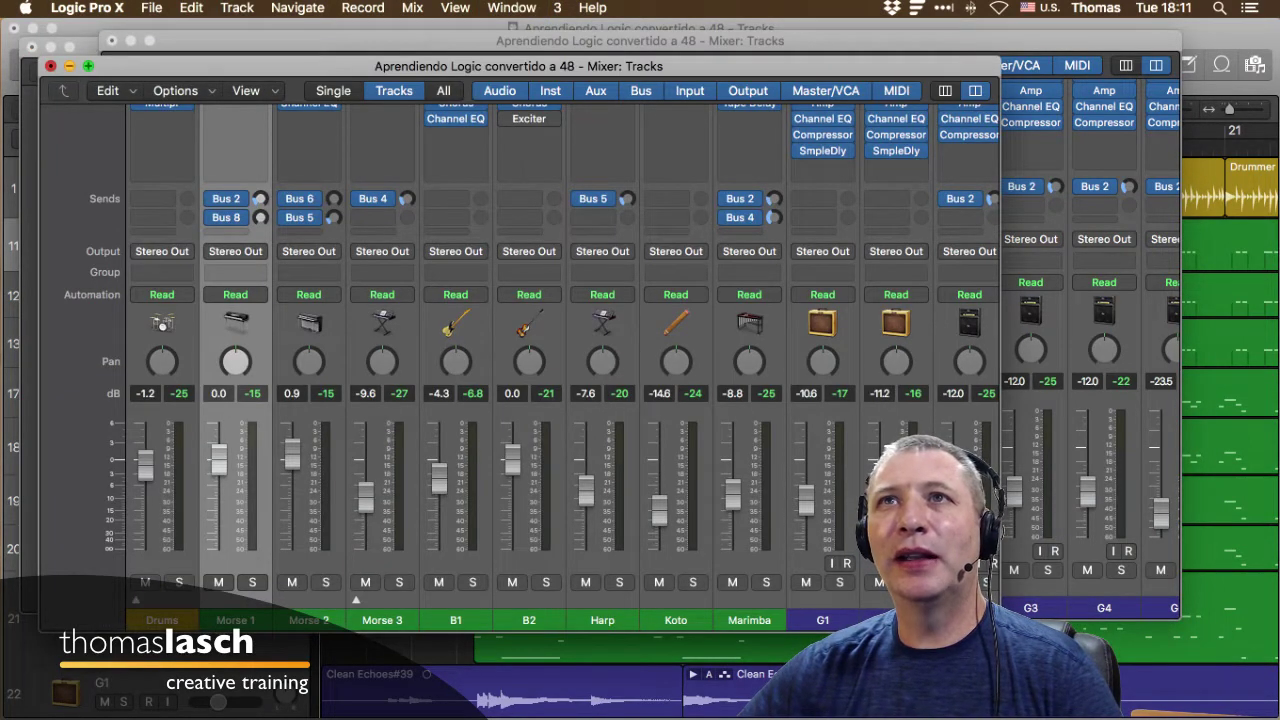
{"action": "left_click", "coordinate": [112, 41]}
{"action": "left_click", "coordinate": [31, 47]}
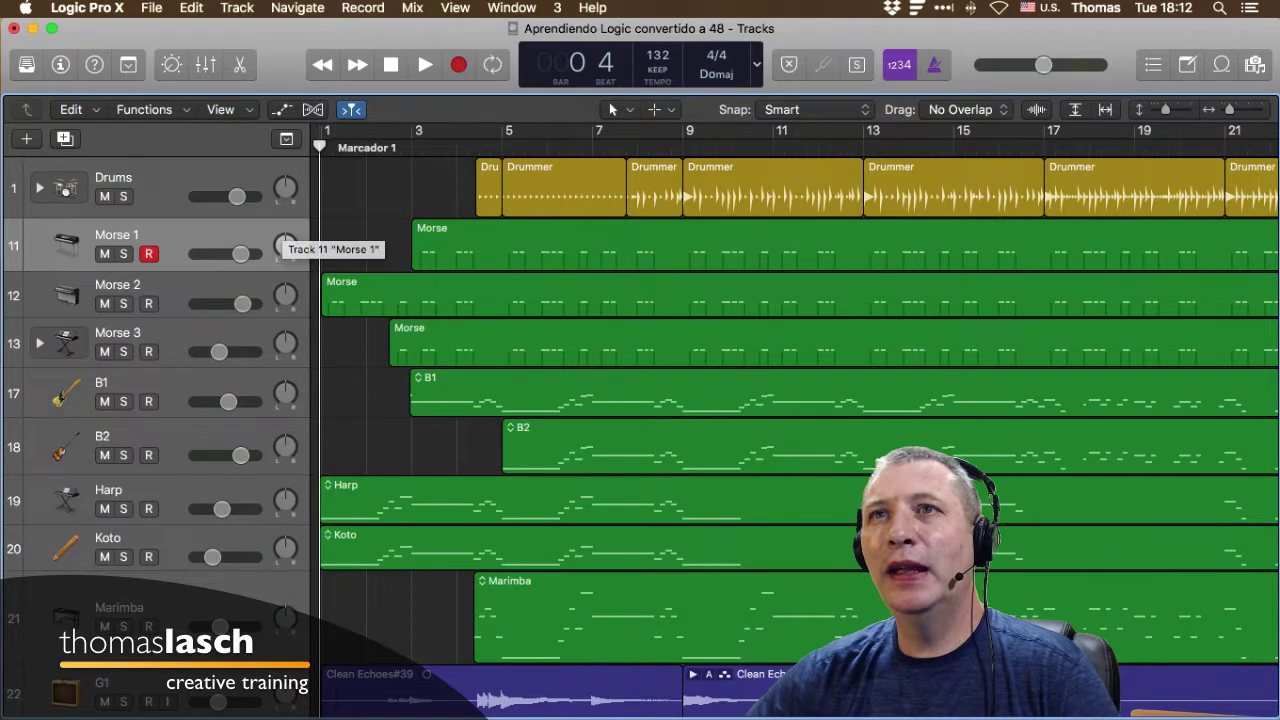
Select the Drums track, clear its region selection, and fit the entire arrangement horizontally in the Tracks area.
{"action": "left_click", "coordinate": [165, 179]}
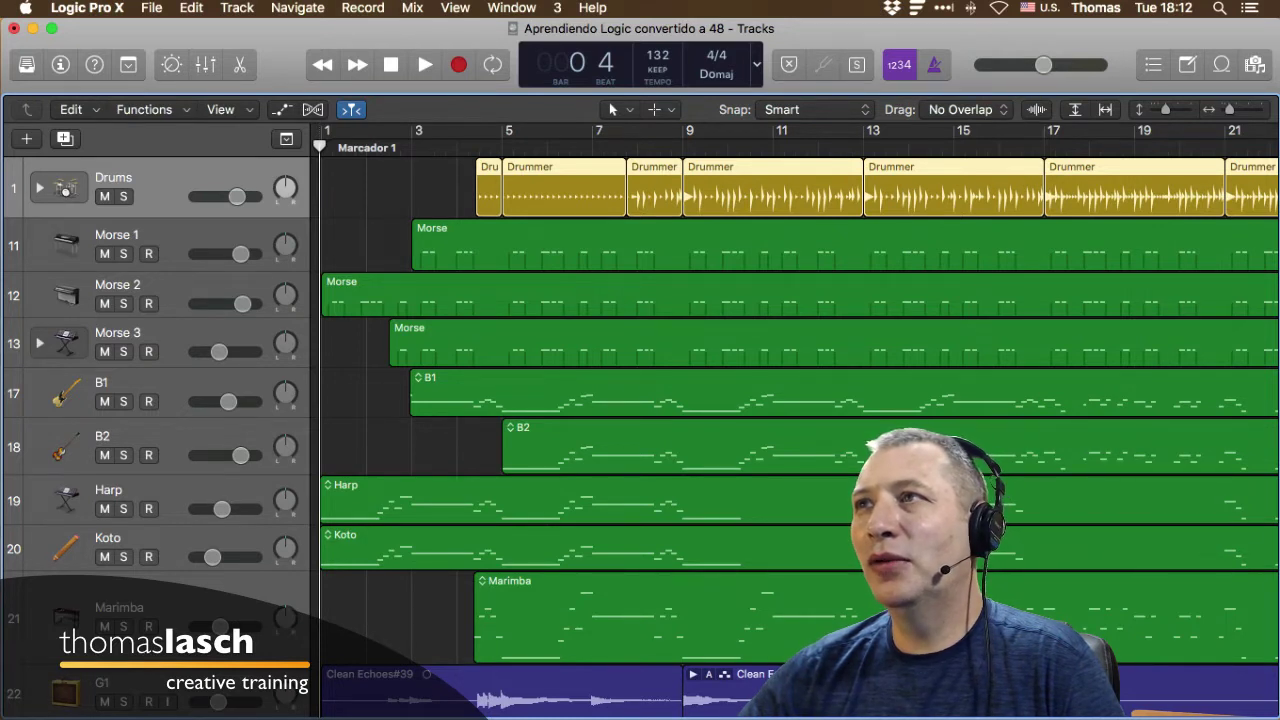
{"action": "left_click", "coordinate": [330, 187]}
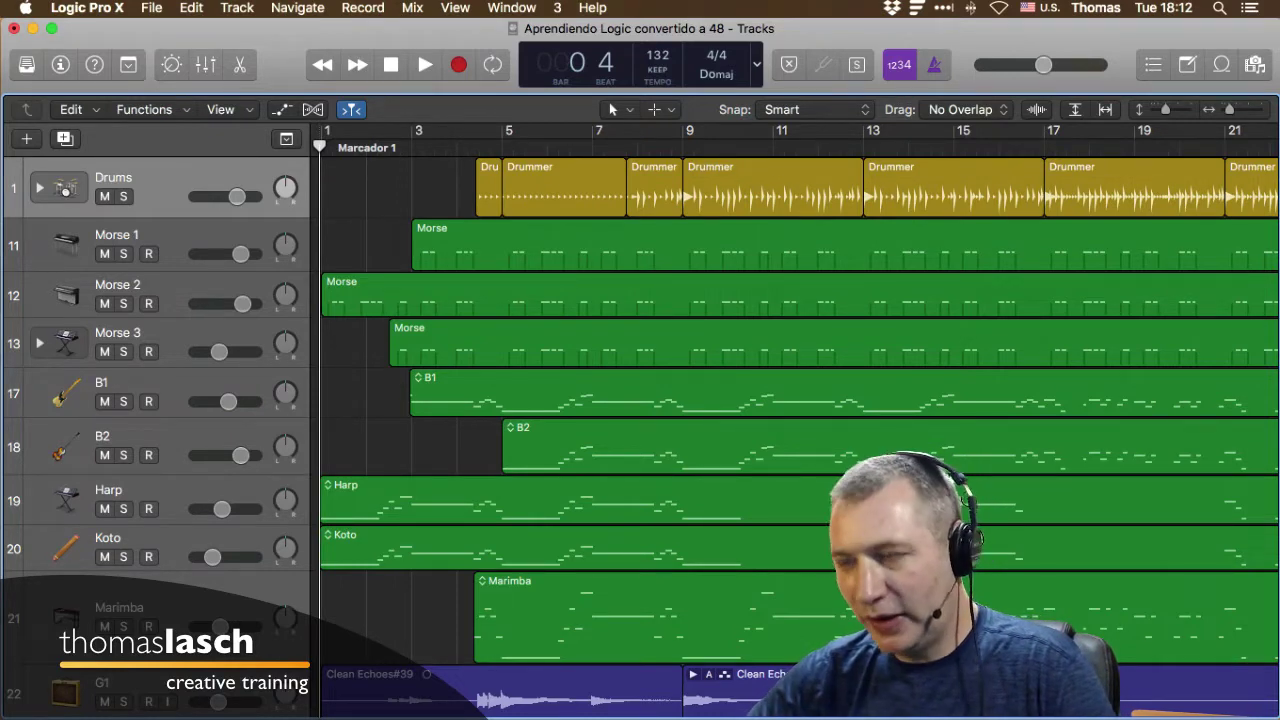
{"action": "key", "text": "z"}
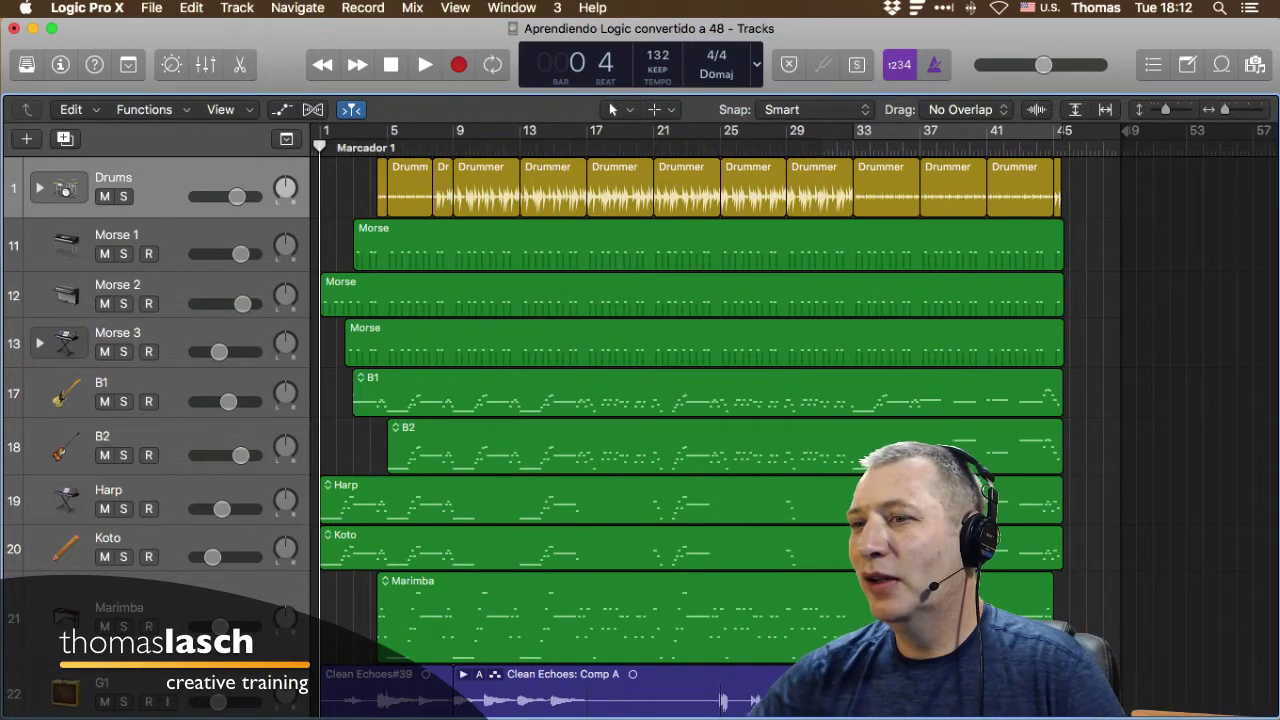
{"action": "scroll", "coordinate": [700, 430], "scroll_direction": "down", "scroll_amount": 10}
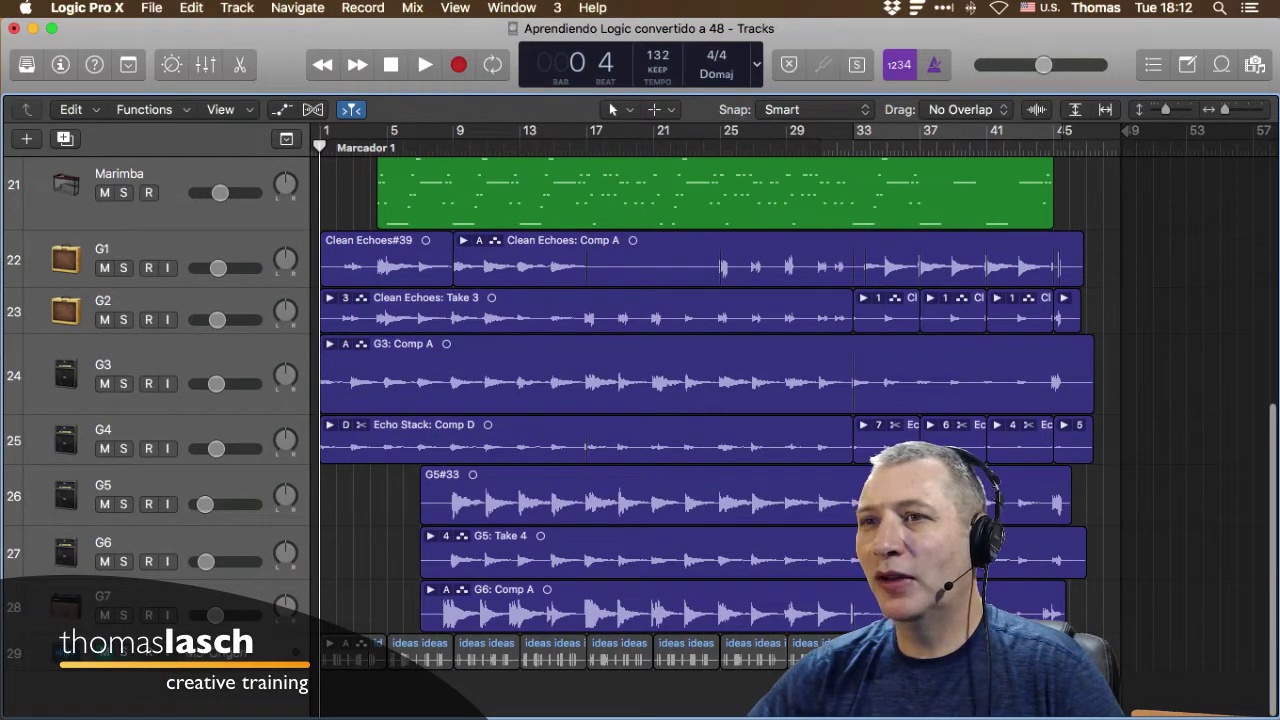
{"action": "scroll", "coordinate": [700, 430], "scroll_direction": "up", "scroll_amount": 5}
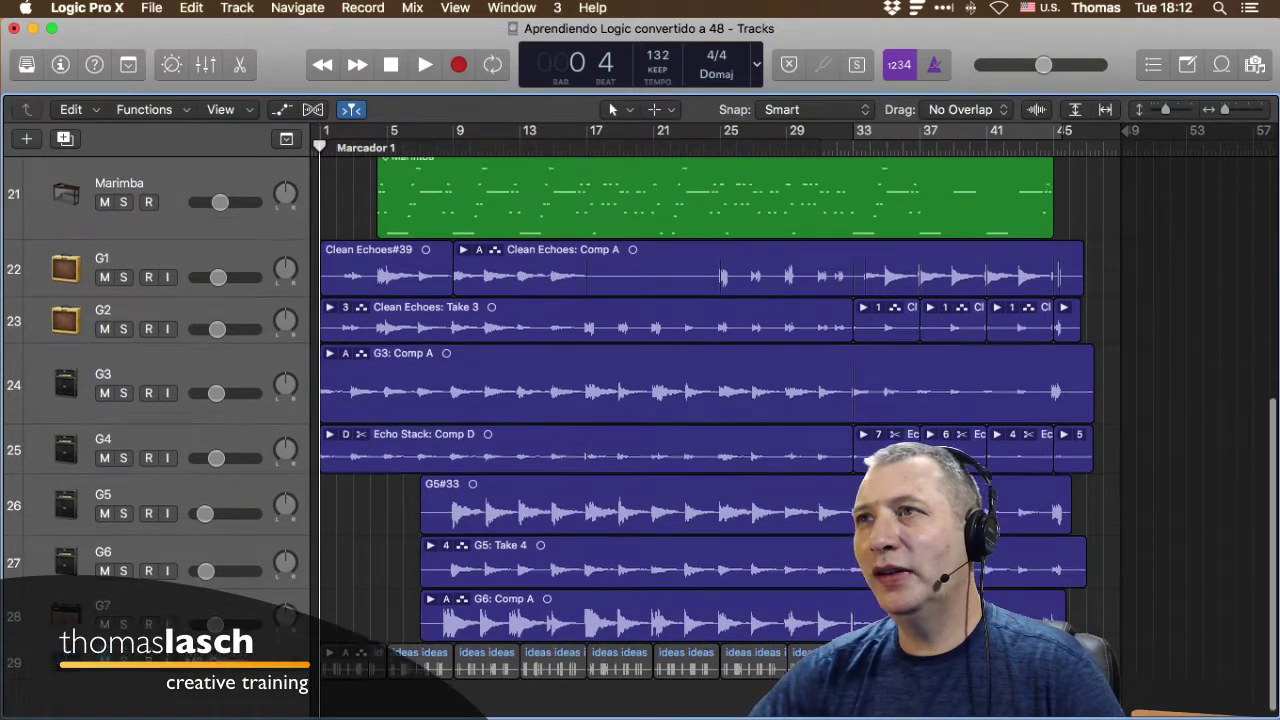
{"action": "scroll", "coordinate": [700, 430], "scroll_direction": "up", "scroll_amount": 5}
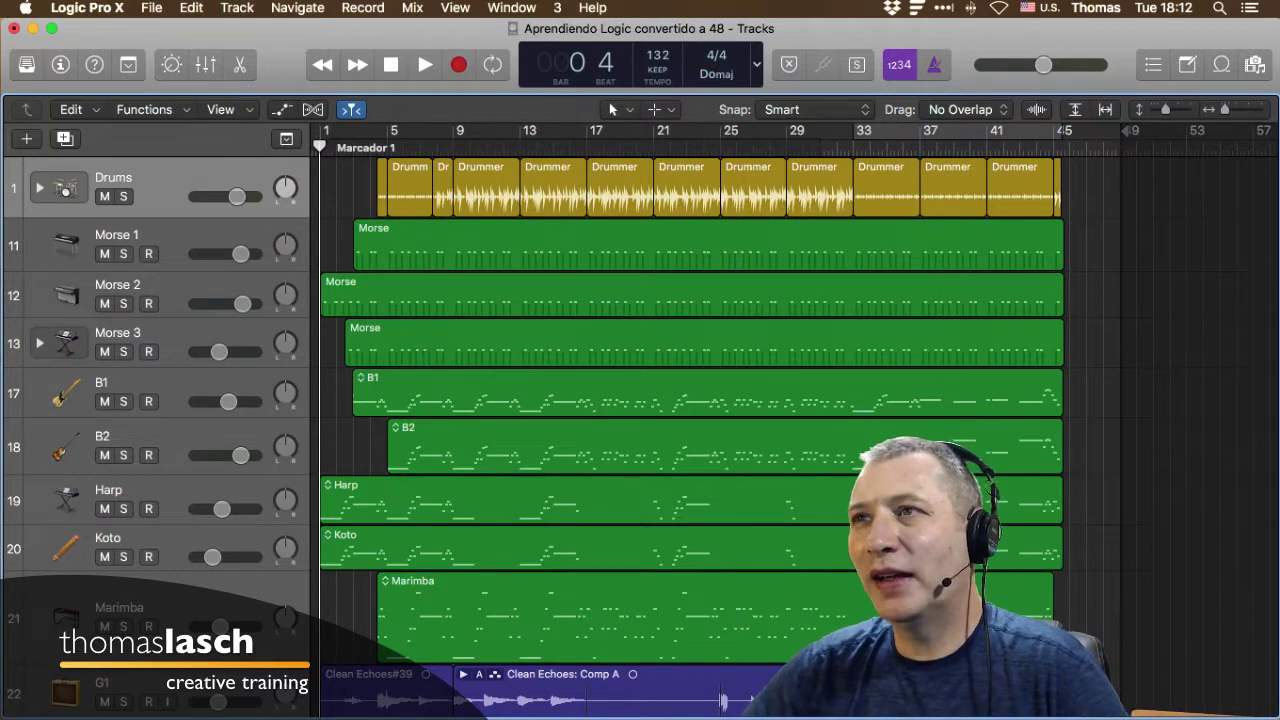
Move the region selection from Morse 1 to Drums, across both Clean Echoes regions on G1, and up to Marimba.
{"action": "left_click", "coordinate": [700, 245]}
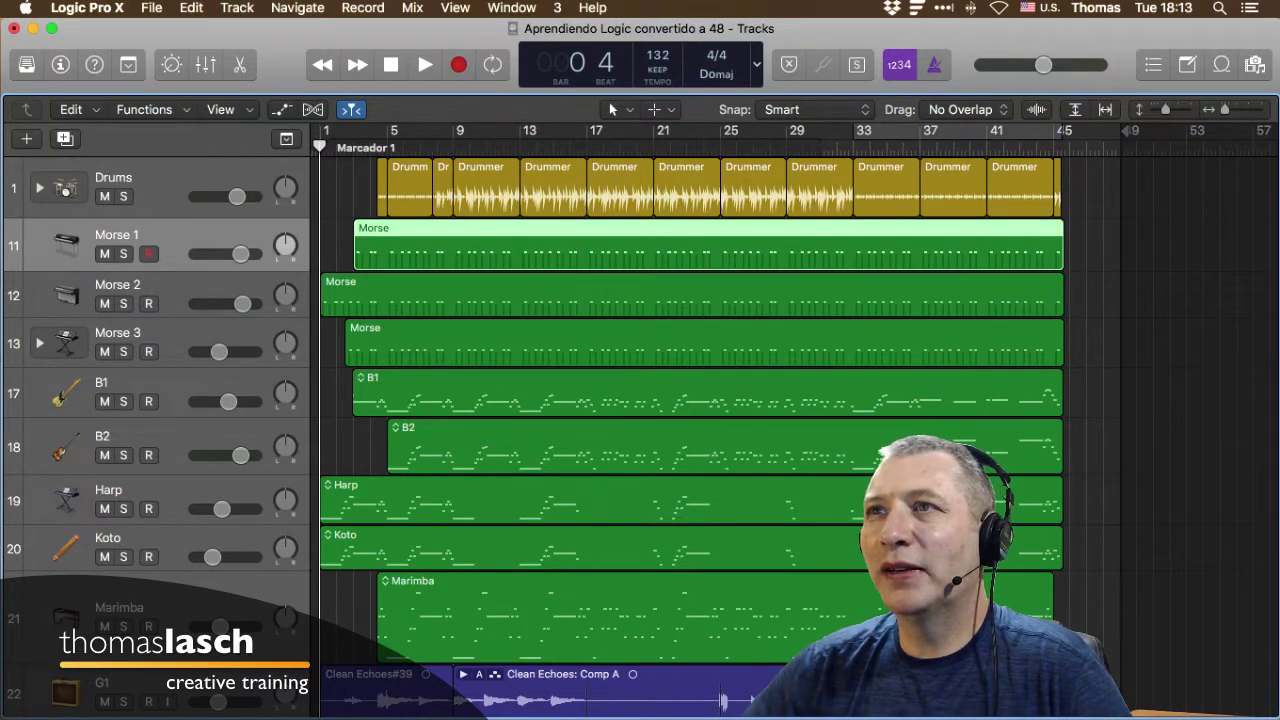
{"action": "key", "text": "Up"}
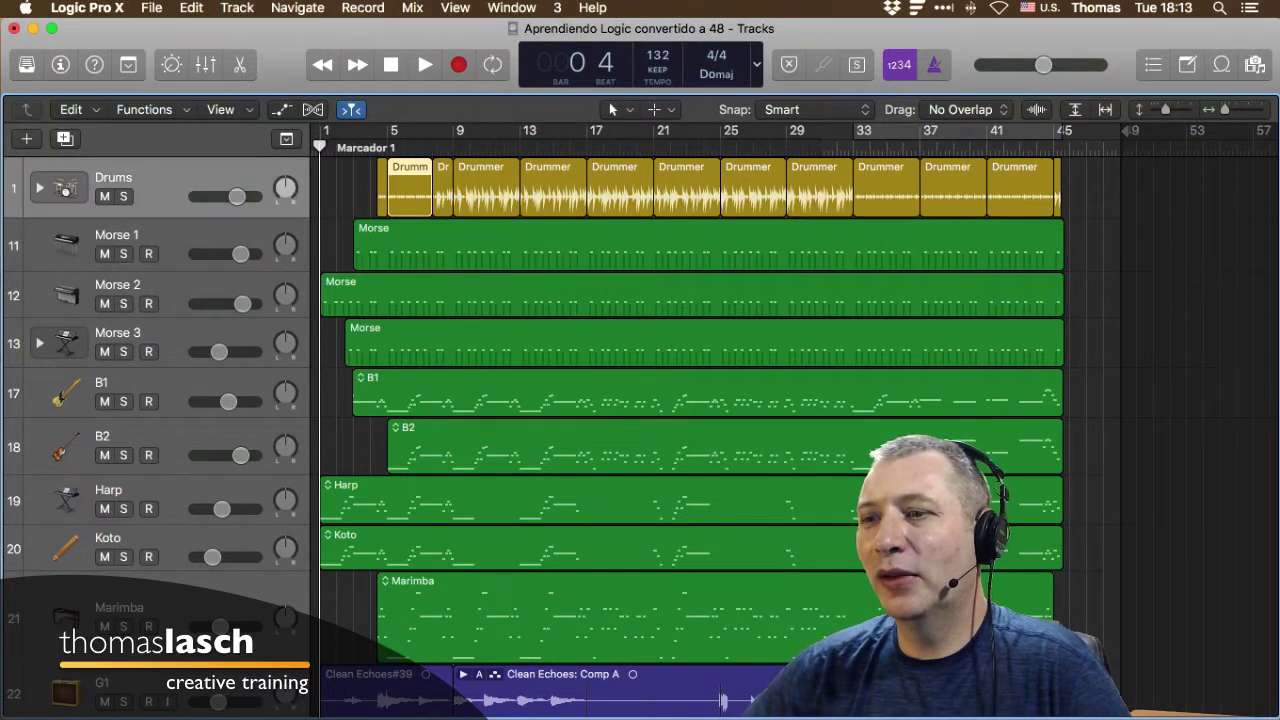
{"action": "left_click", "coordinate": [400, 692]}
{"action": "scroll", "coordinate": [400, 692], "scroll_direction": "down", "scroll_amount": 5}
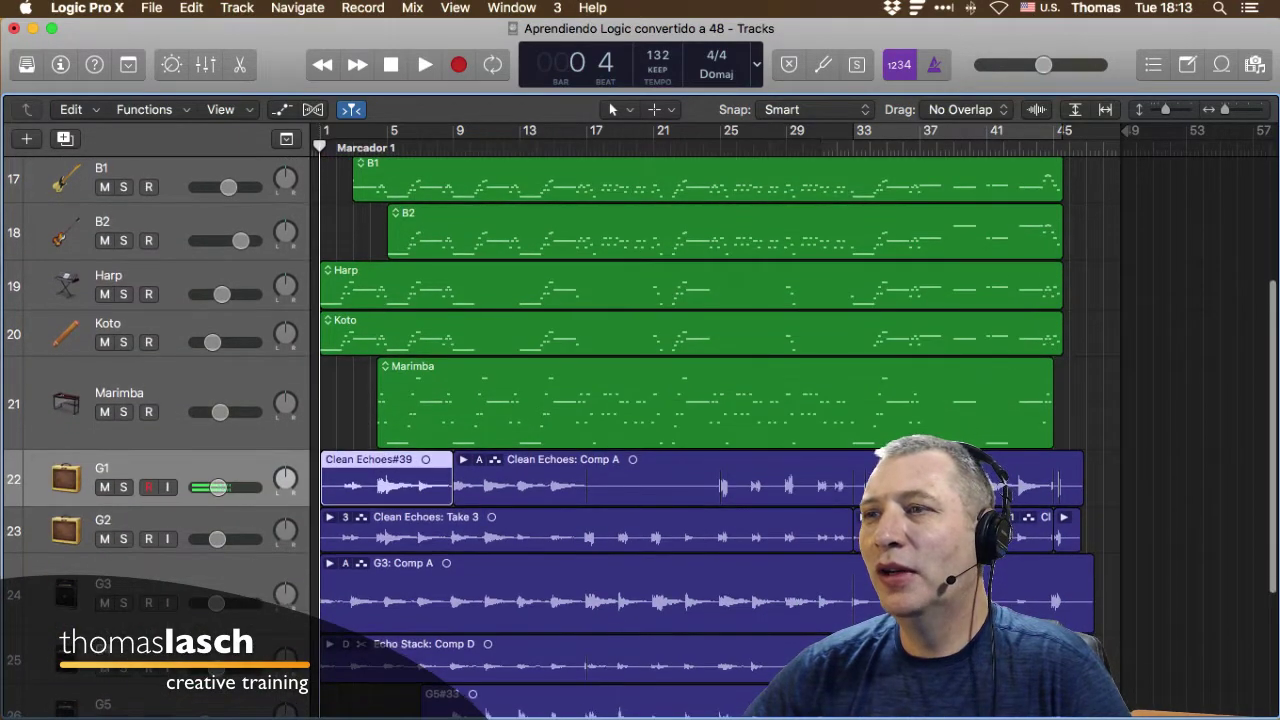
{"action": "key", "text": "Right"}
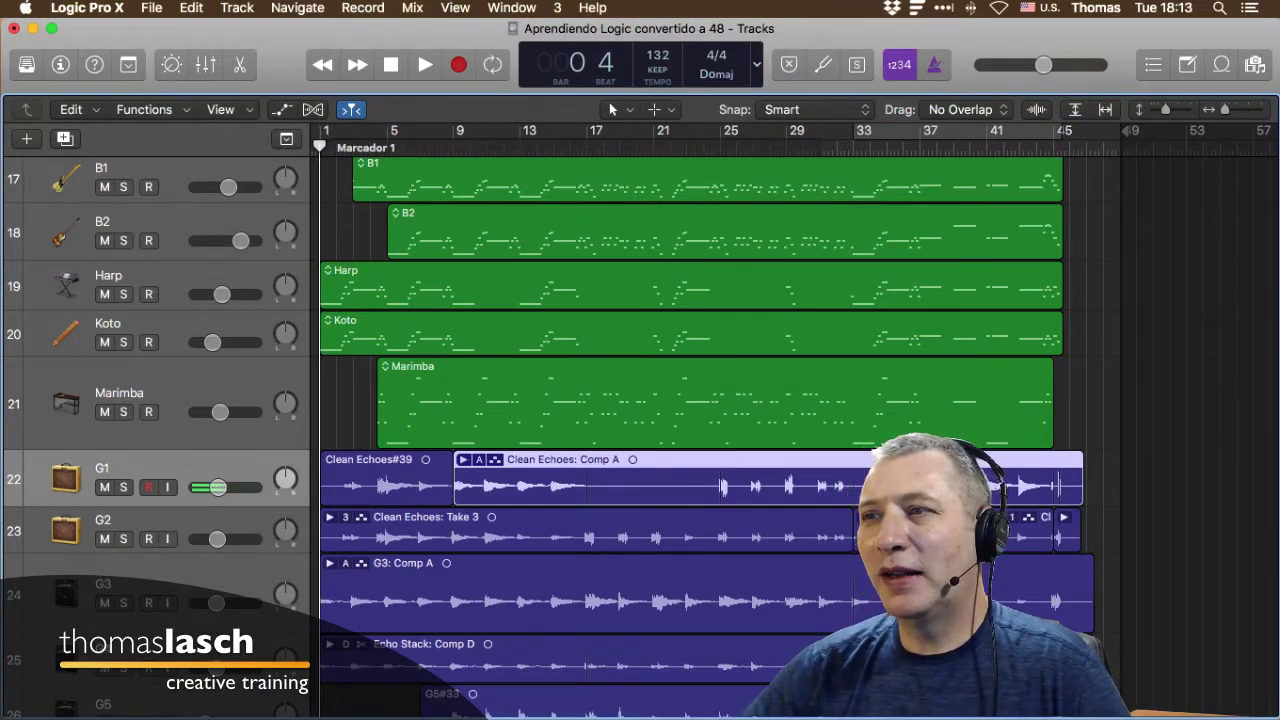
{"action": "key", "text": "Up"}
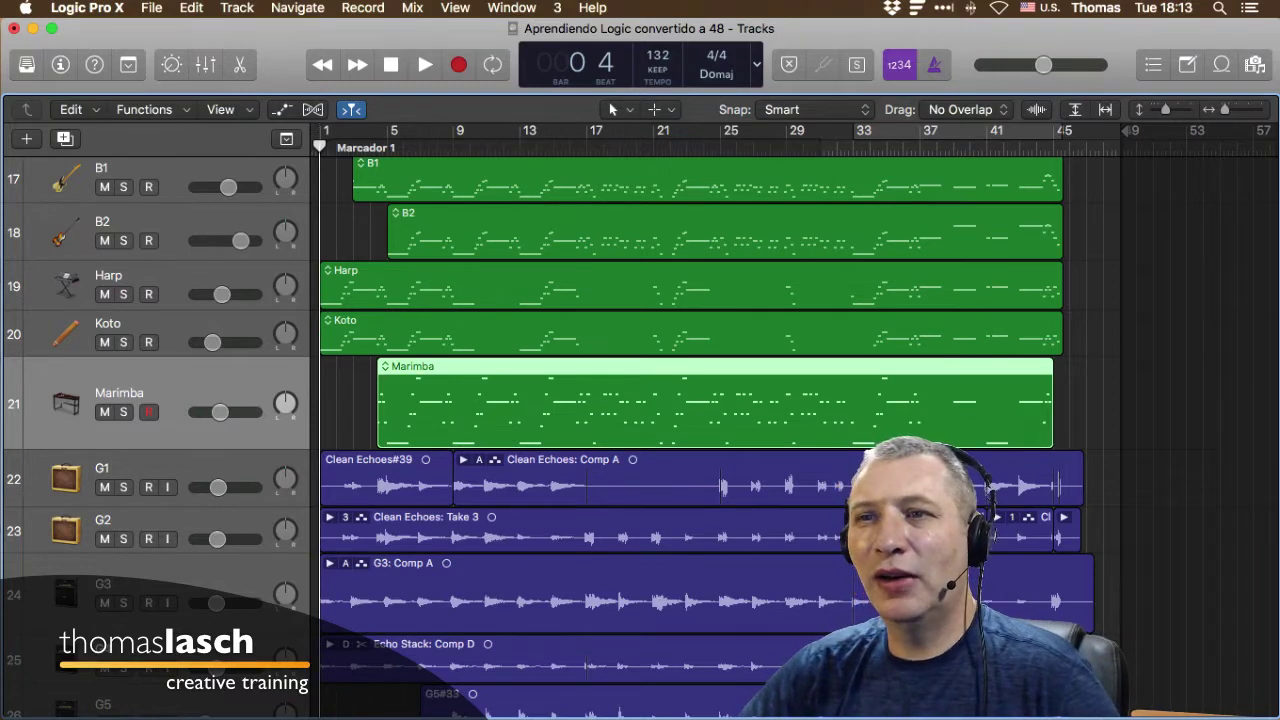
Reduce the Marimba track's height so that it matches the neighbouring tracks more closely.
{"action": "left_click_drag", "start_coordinate": [150, 450], "coordinate": [150, 403]}
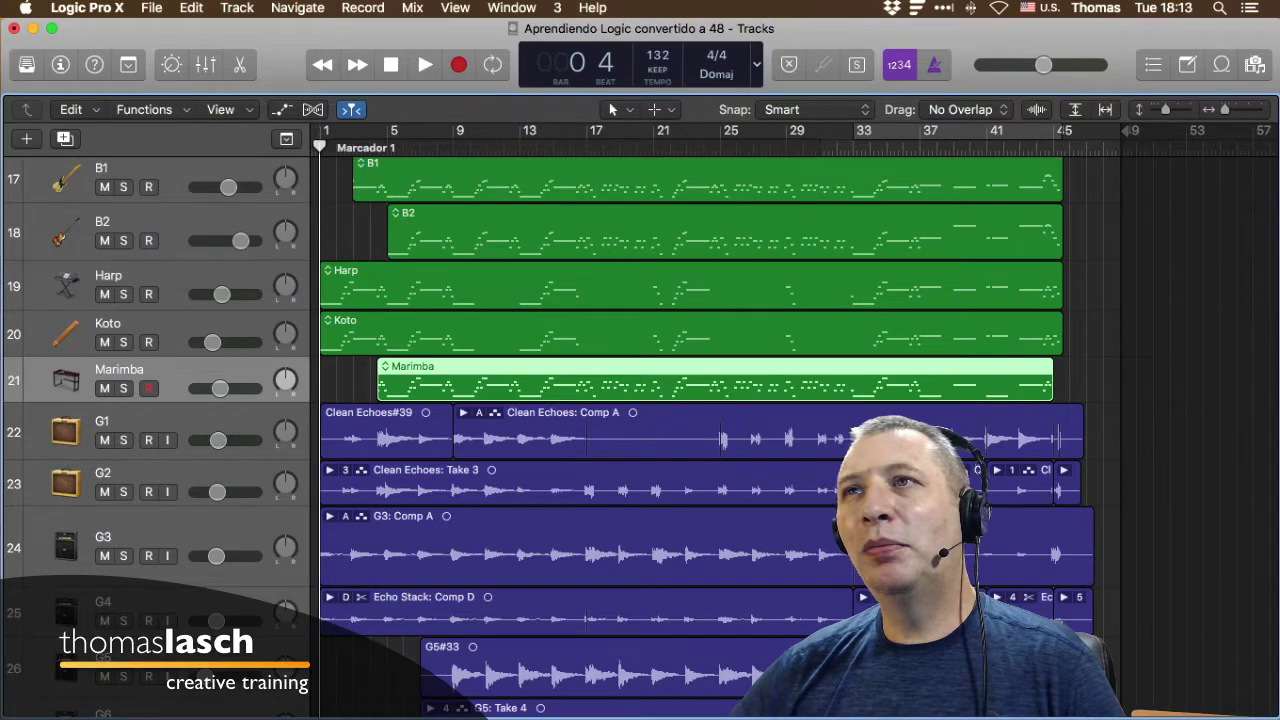
{"action": "scroll", "coordinate": [66, 270], "scroll_direction": "up", "scroll_amount": 3}
{"action": "scroll", "coordinate": [66, 270], "scroll_direction": "up", "scroll_amount": 3}
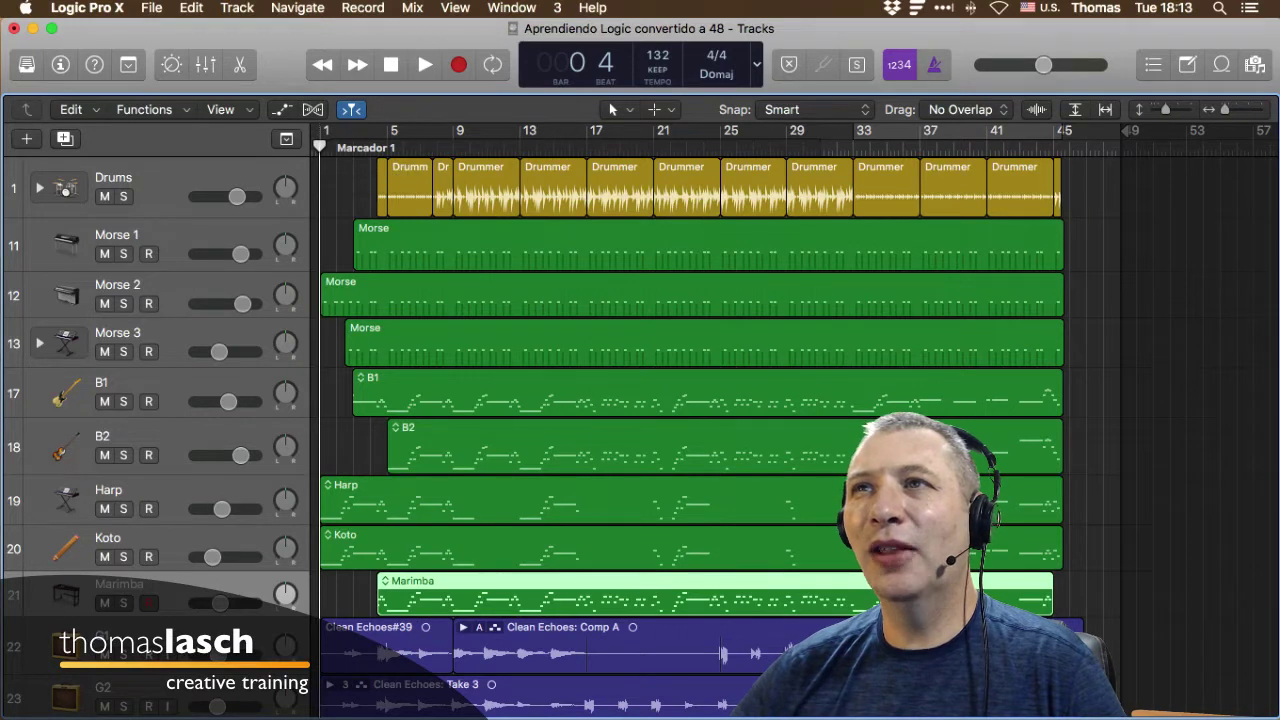
Play the project briefly from the start, stop it, and move the playhead to bar 17, beat 3.
{"action": "key", "text": "space"}
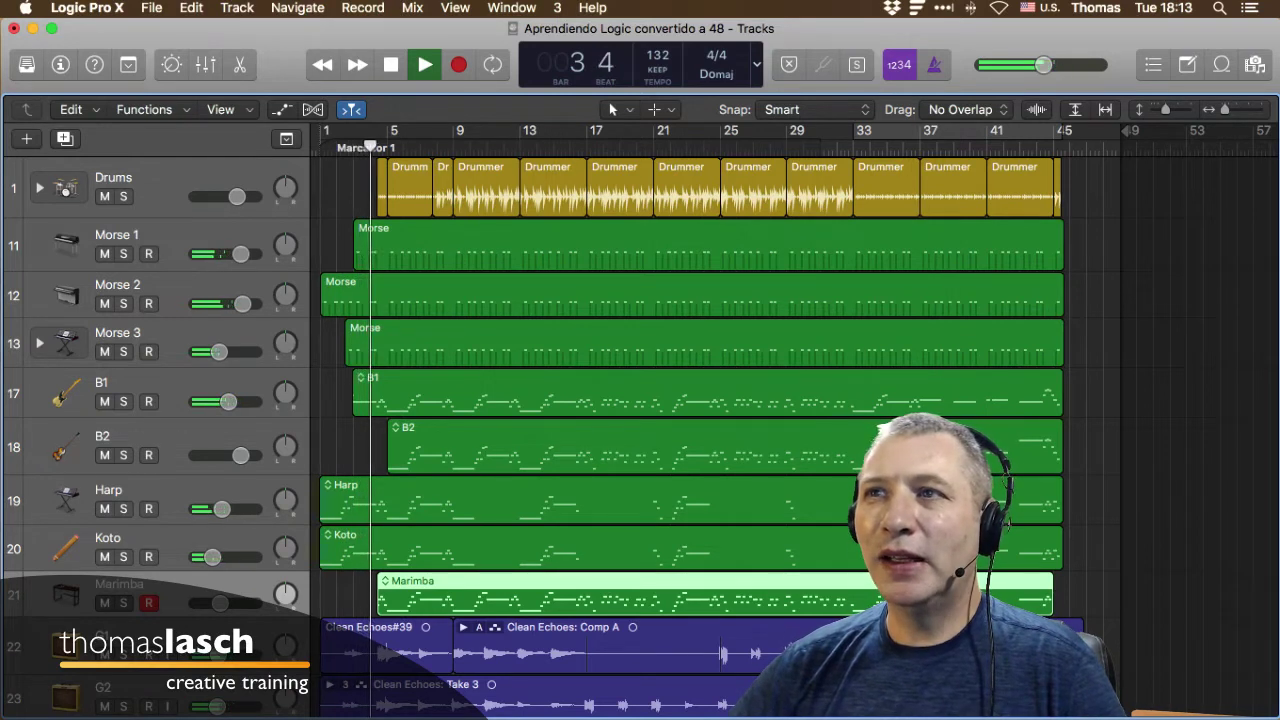
{"action": "key", "text": "space"}
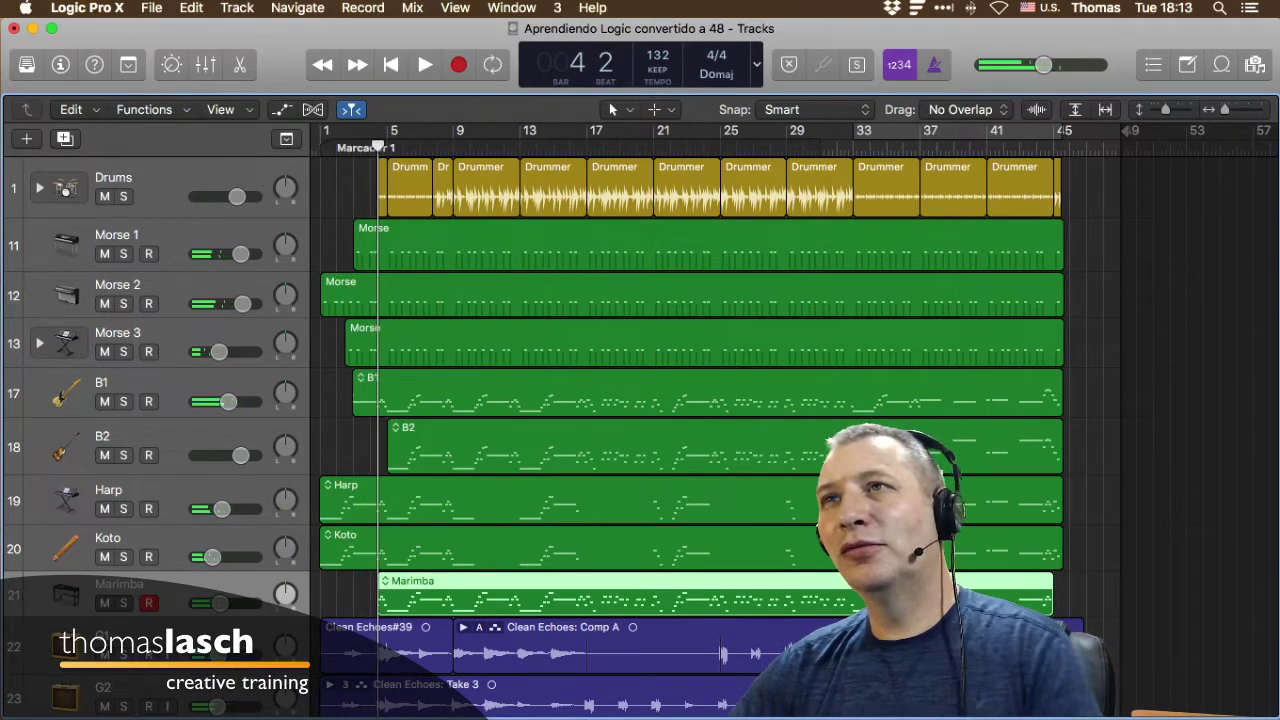
{"action": "left_click_drag", "start_coordinate": [378, 146], "coordinate": [595, 146]}
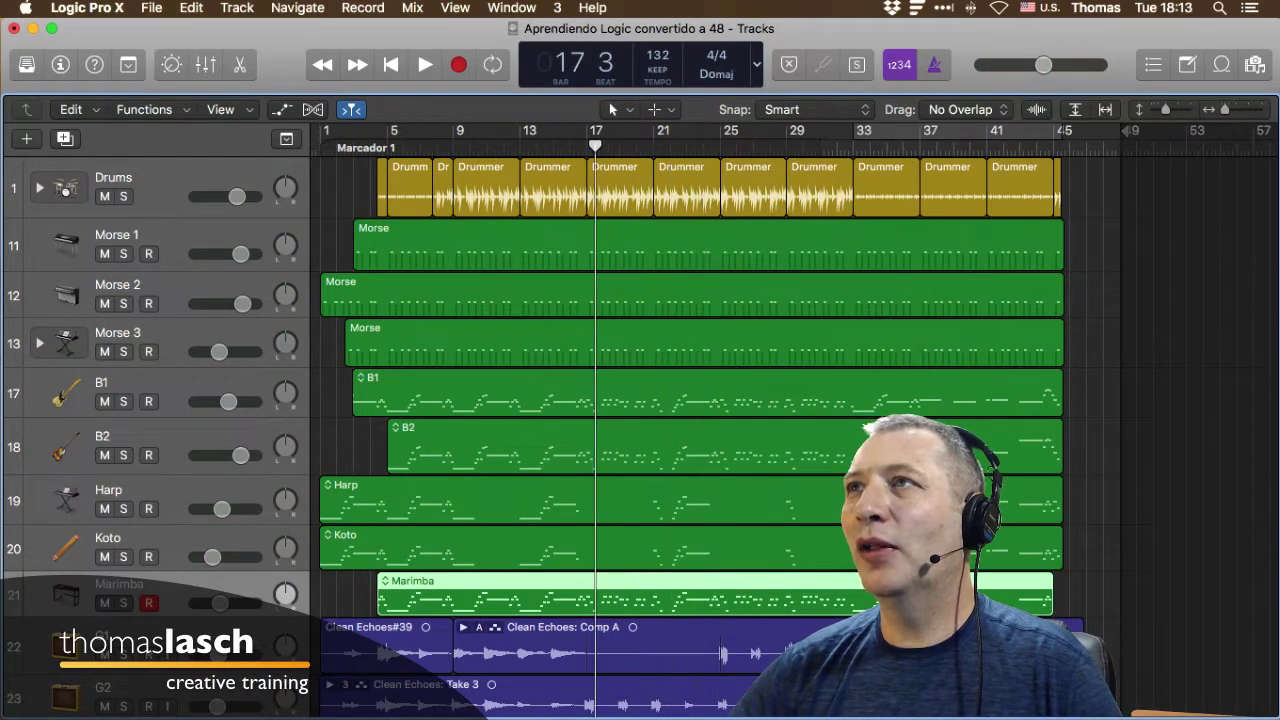
Use Go to Position to send the playhead to bar 18.
{"action": "key", "text": "slash"}
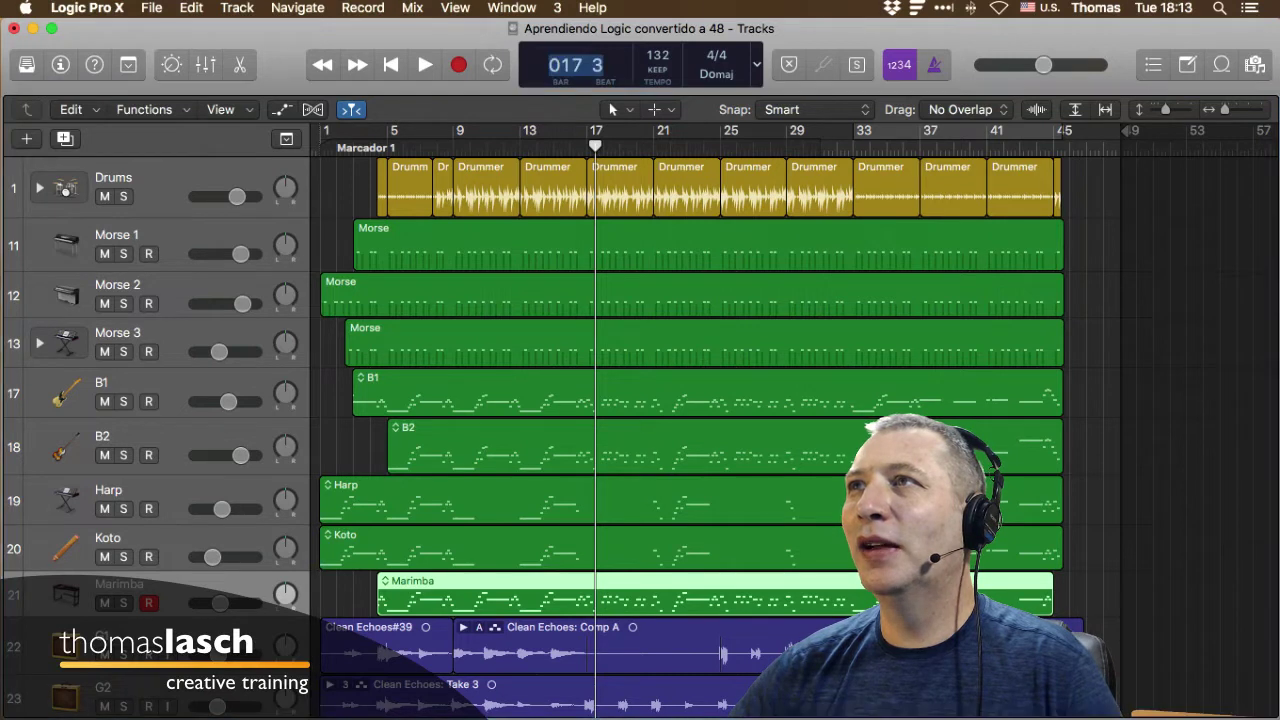
{"action": "type", "text": "18"}
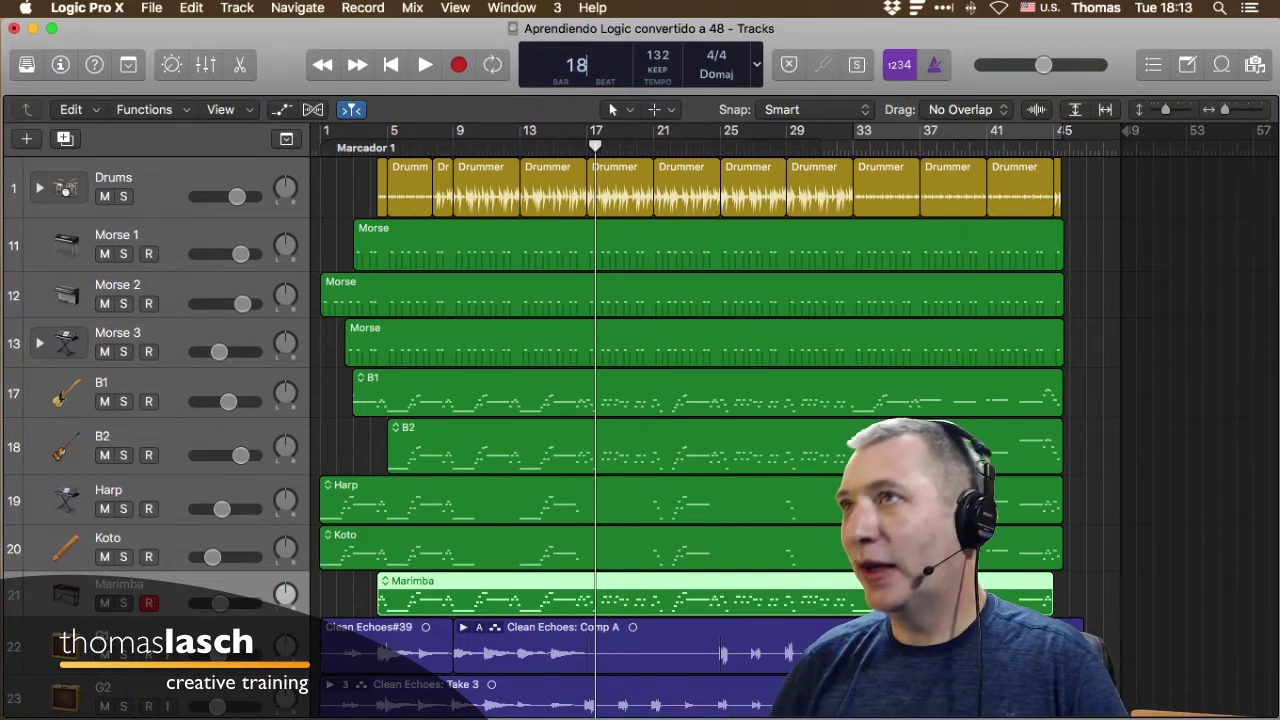
{"action": "key", "text": "Return"}
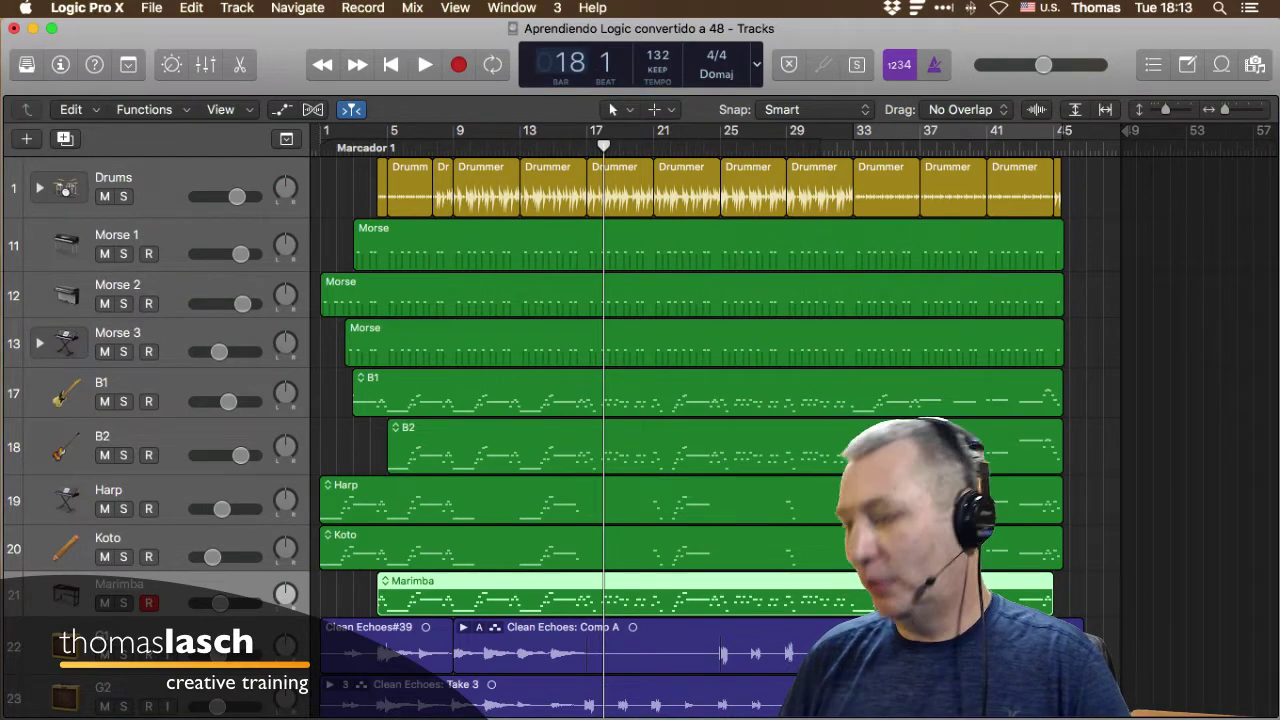
Try to jump to marker 2, then clear the region selection with the playhead back at the project start.
{"action": "key", "text": "KP_2"}
{"action": "key", "text": "Return"}
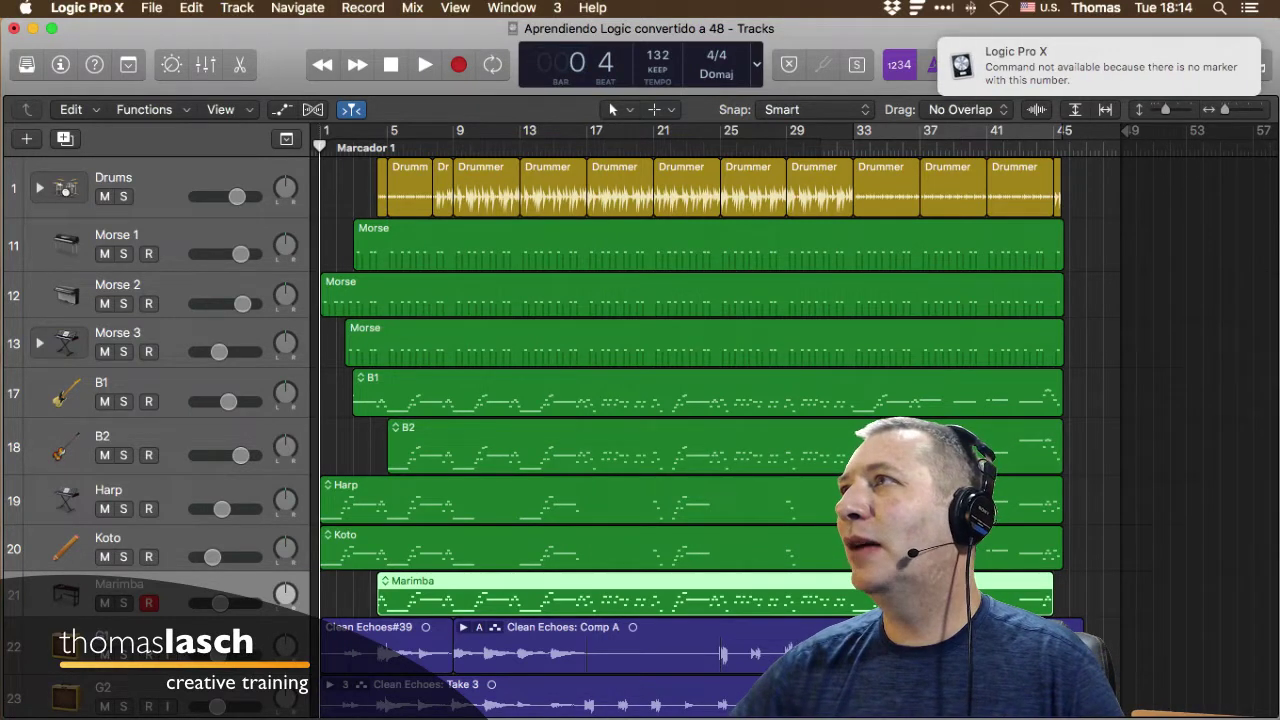
{"action": "left_click", "coordinate": [330, 188]}
{"action": "key", "text": "Return"}
Move the playhead to bar 19, beat 3, and try again to jump to marker 2.
{"action": "left_click_drag", "start_coordinate": [320, 147], "coordinate": [628, 147]}
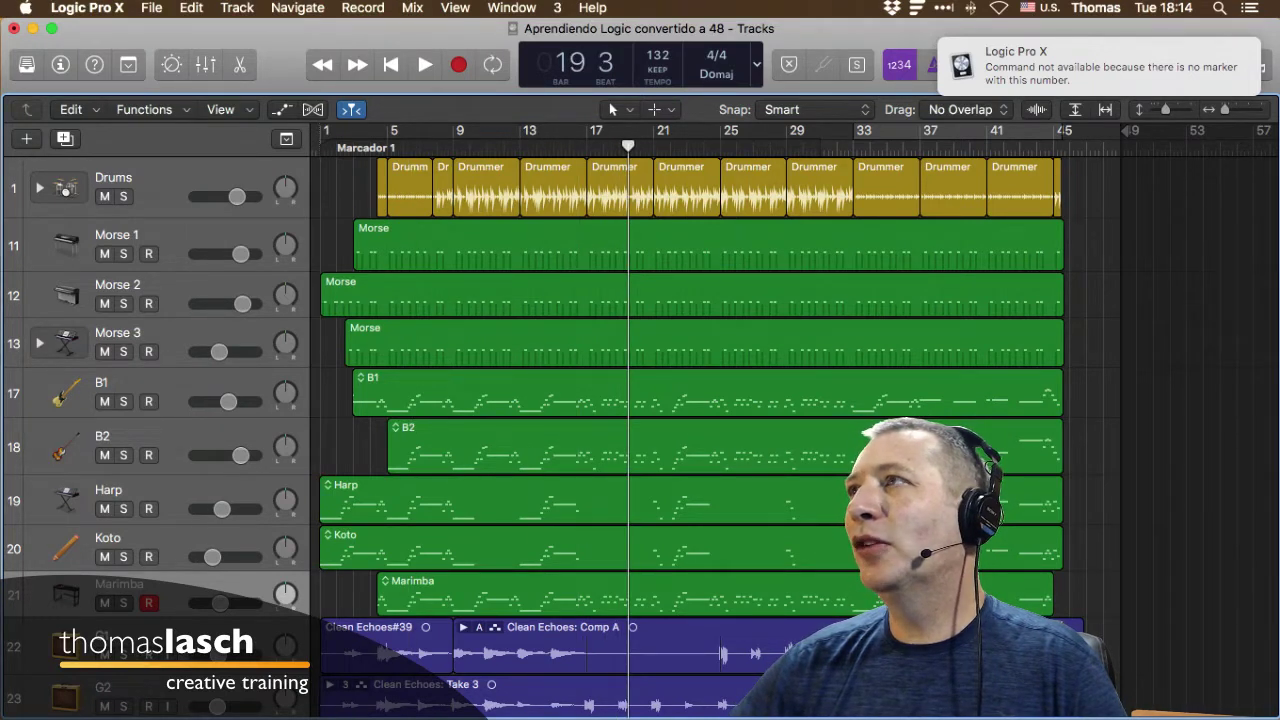
{"action": "key", "text": "2"}
{"action": "key", "text": "Return"}
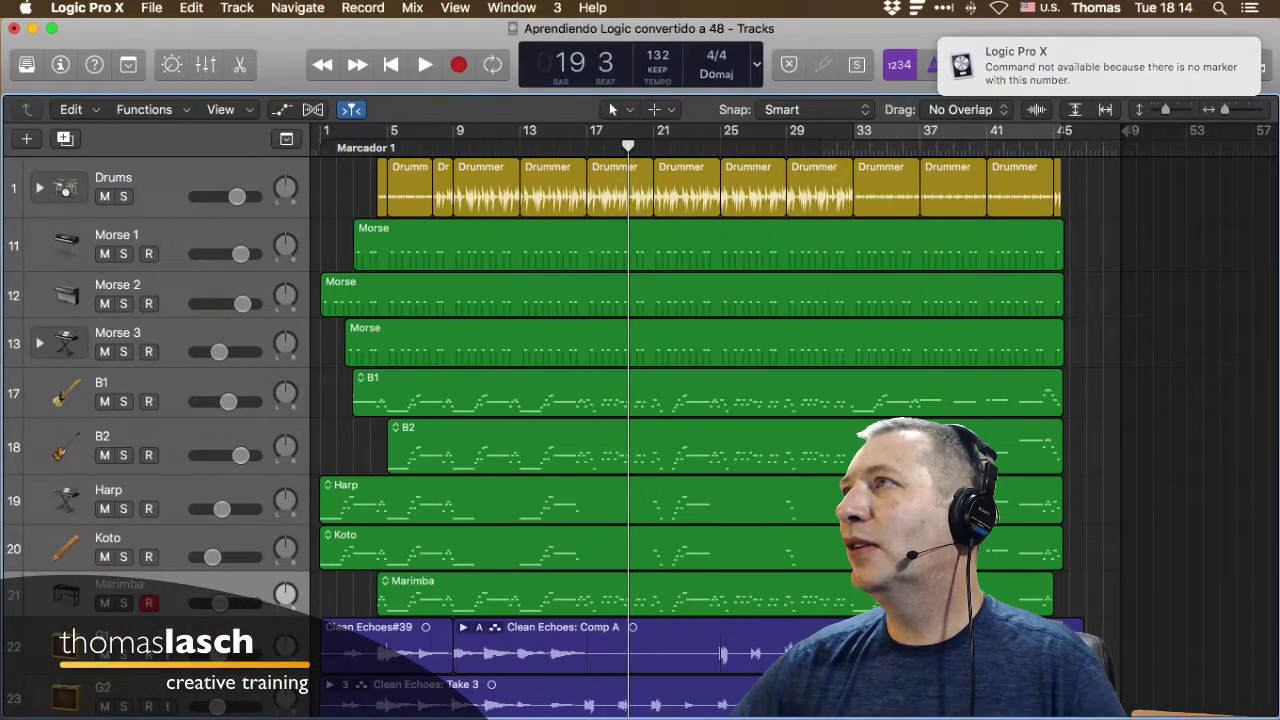
{"action": "key", "text": "2"}
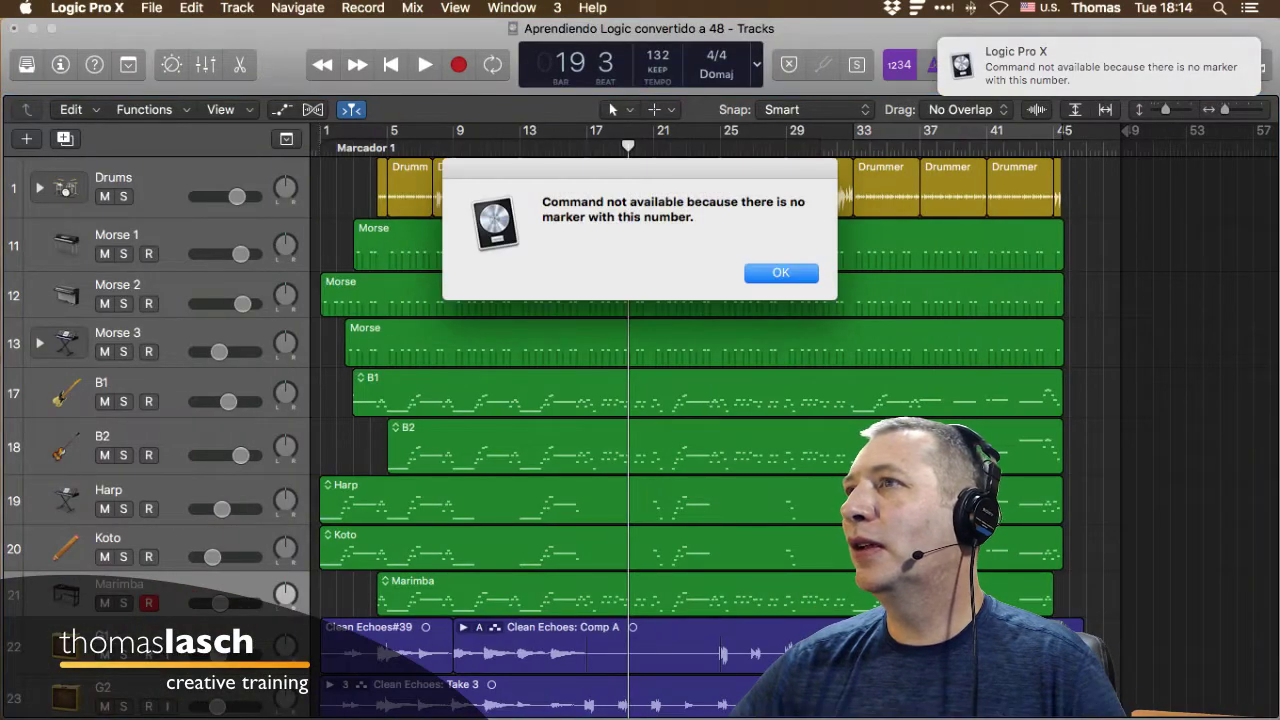
{"action": "key", "text": "Return"}
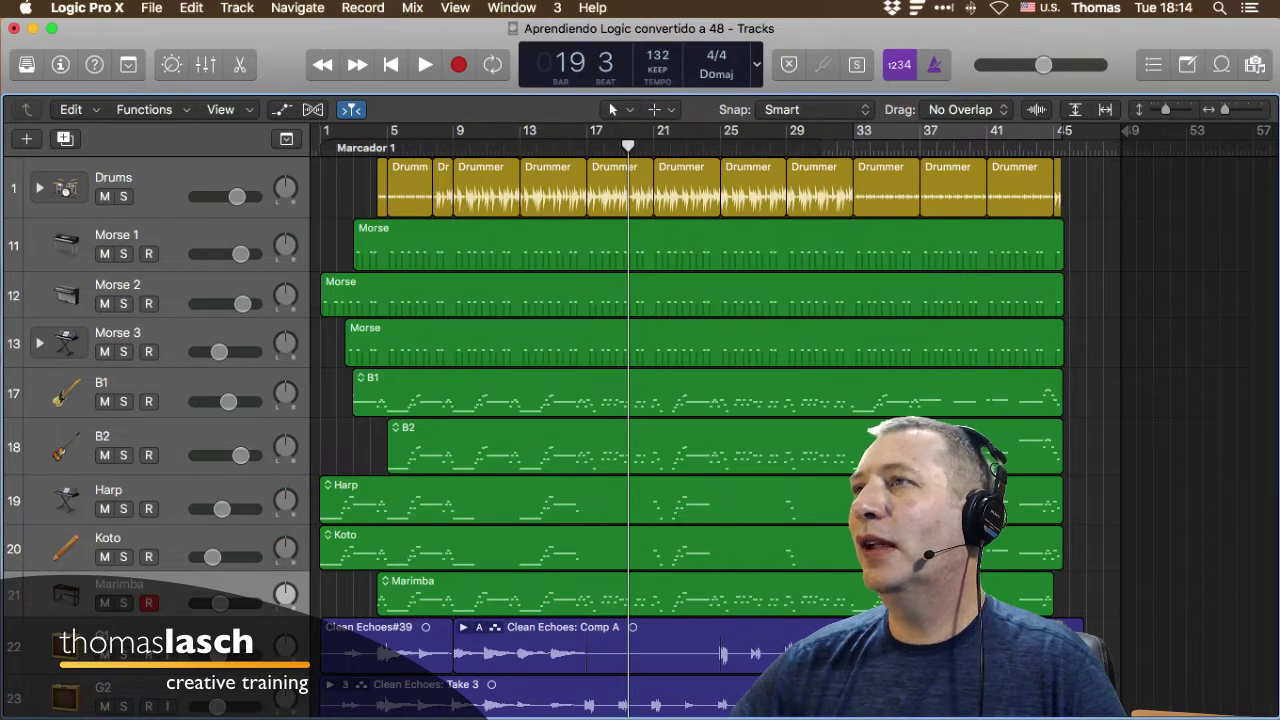
Move the playhead to bar 20, beat 3, reposition it at bar 20, beat 1, and return it to the project start.
{"action": "mouse_move", "coordinate": [632, 146]}
{"action": "left_mouse_down"}
{"action": "mouse_move", "coordinate": [671, 146]}
{"action": "mouse_move", "coordinate": [645, 146]}
{"action": "left_mouse_up"}
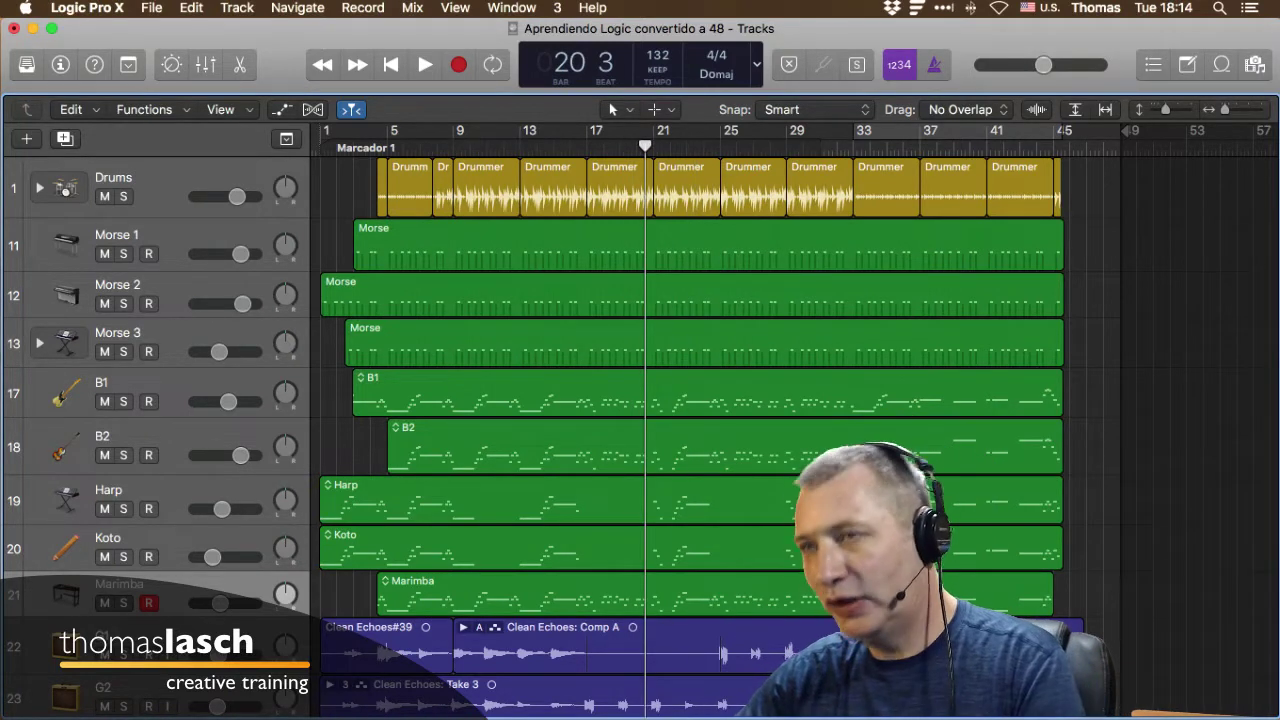
{"action": "key", "text": "Return"}
{"action": "left_click", "coordinate": [637, 147]}
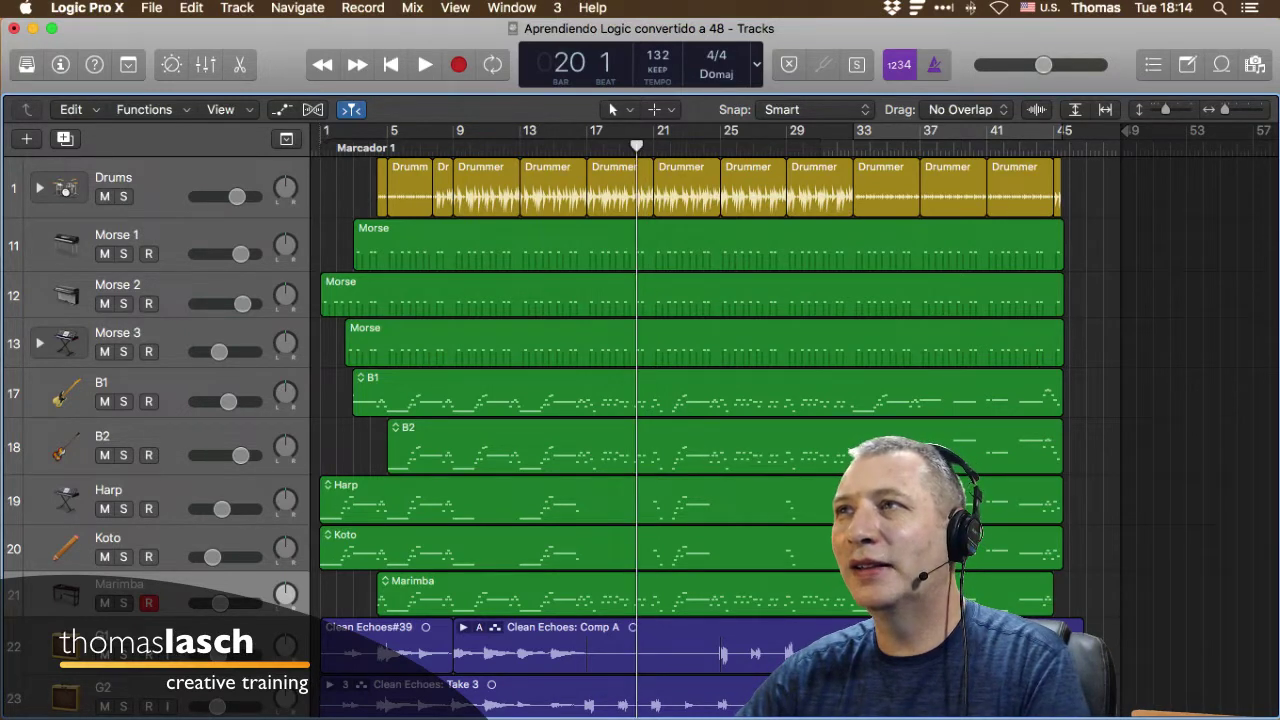
{"action": "key", "text": "Return"}
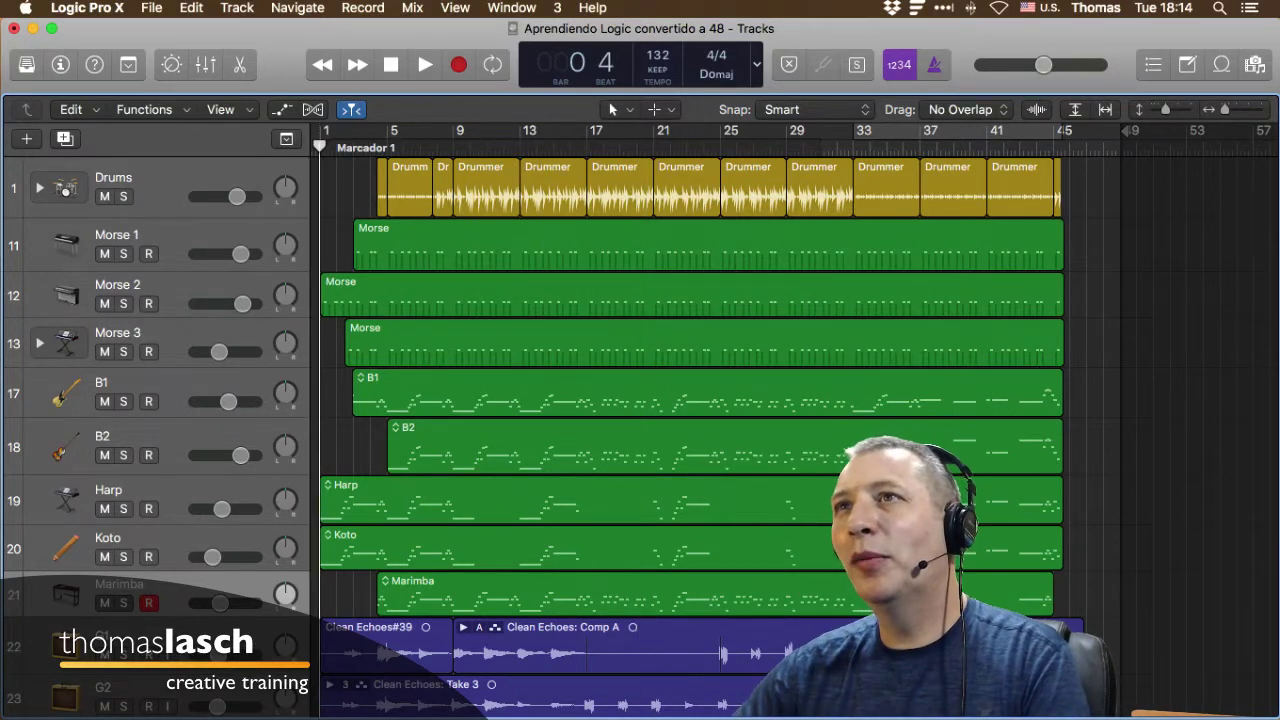
Advance the playhead bar by bar from the project start to bar 9, then return it to the start.
{"action": "key", "text": "period"}
{"action": "key", "text": "period"}
{"action": "key", "text": "period"}
{"action": "key", "text": "period"}
{"action": "key", "text": "period"}
{"action": "key", "text": "period"}
{"action": "key", "text": "period"}
{"action": "key", "text": "period"}
{"action": "key", "text": "period"}
{"action": "key", "text": "period"}
{"action": "key", "text": "period"}
{"action": "key", "text": "period"}
{"action": "key", "text": "period"}
{"action": "key", "text": "period"}
{"action": "key", "text": "period"}
{"action": "key", "text": "period"}
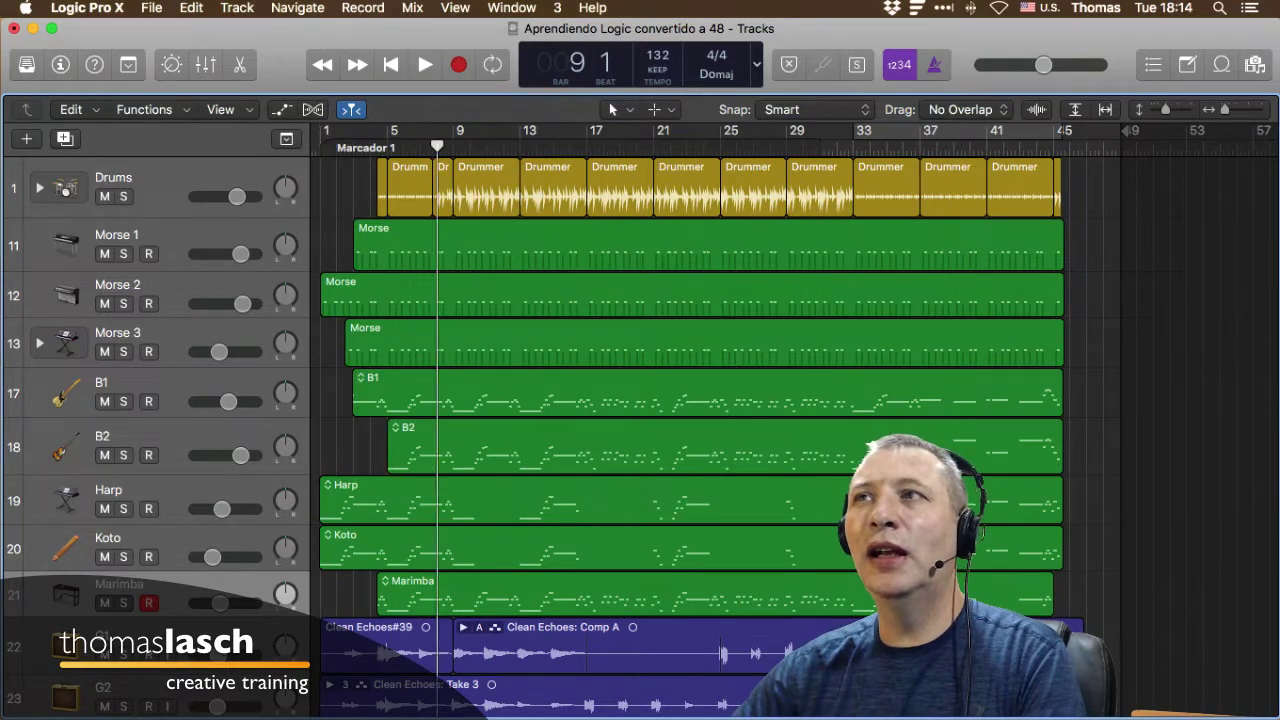
{"action": "key", "text": "Return"}
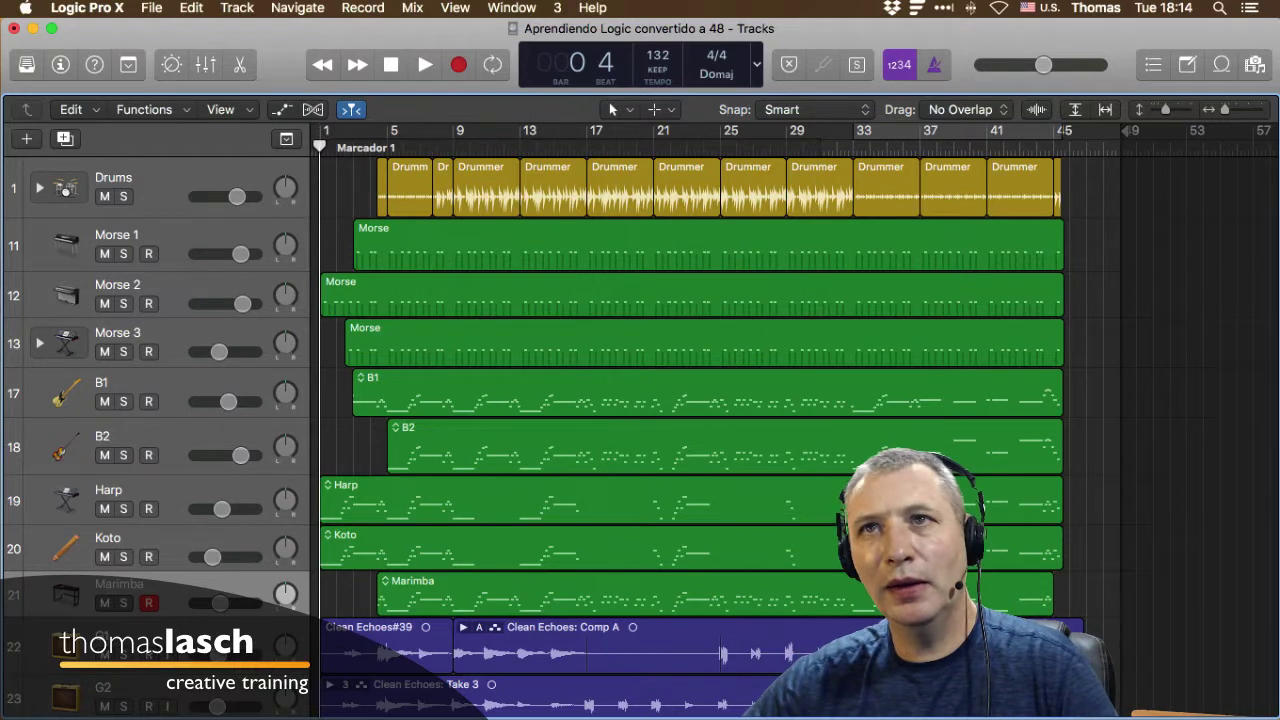
Select the Drums track, step the track selection down to Morse 2, and step it back up to Drums.
{"action": "left_click", "coordinate": [150, 179]}
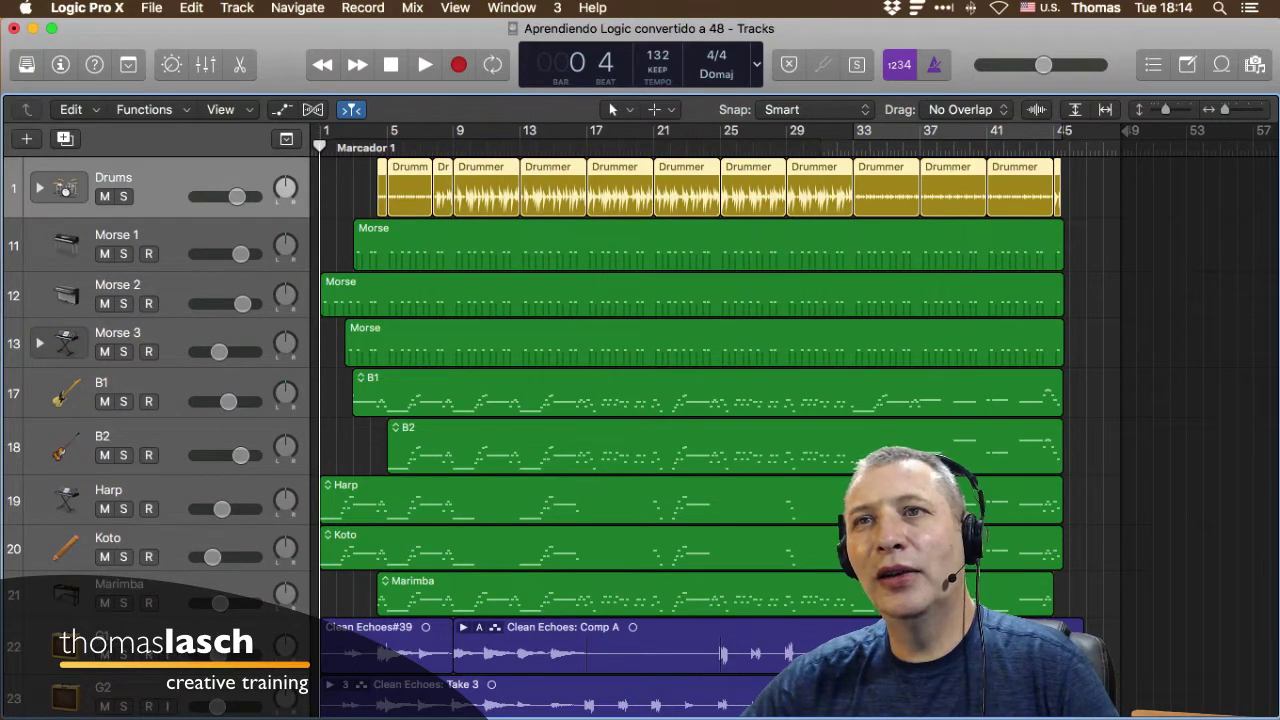
{"action": "key", "text": "Down"}
{"action": "key", "text": "Down"}
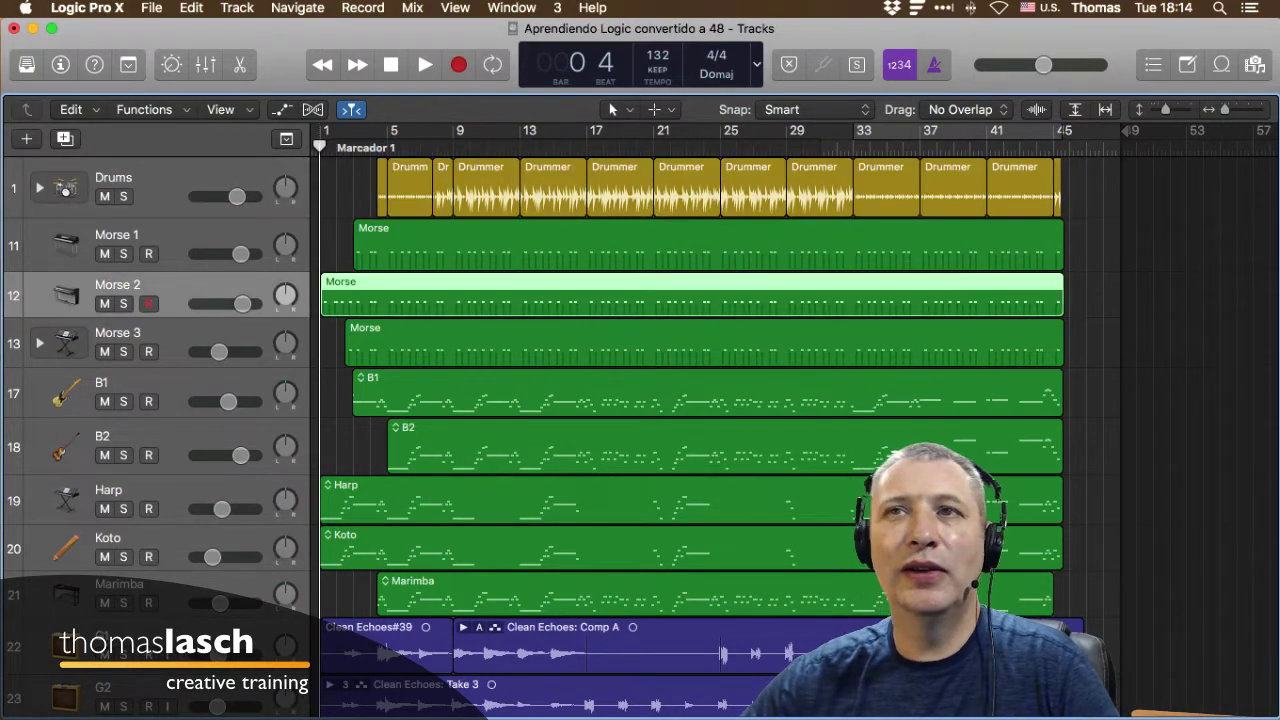
{"action": "key", "text": "Up"}
{"action": "key", "text": "Up"}
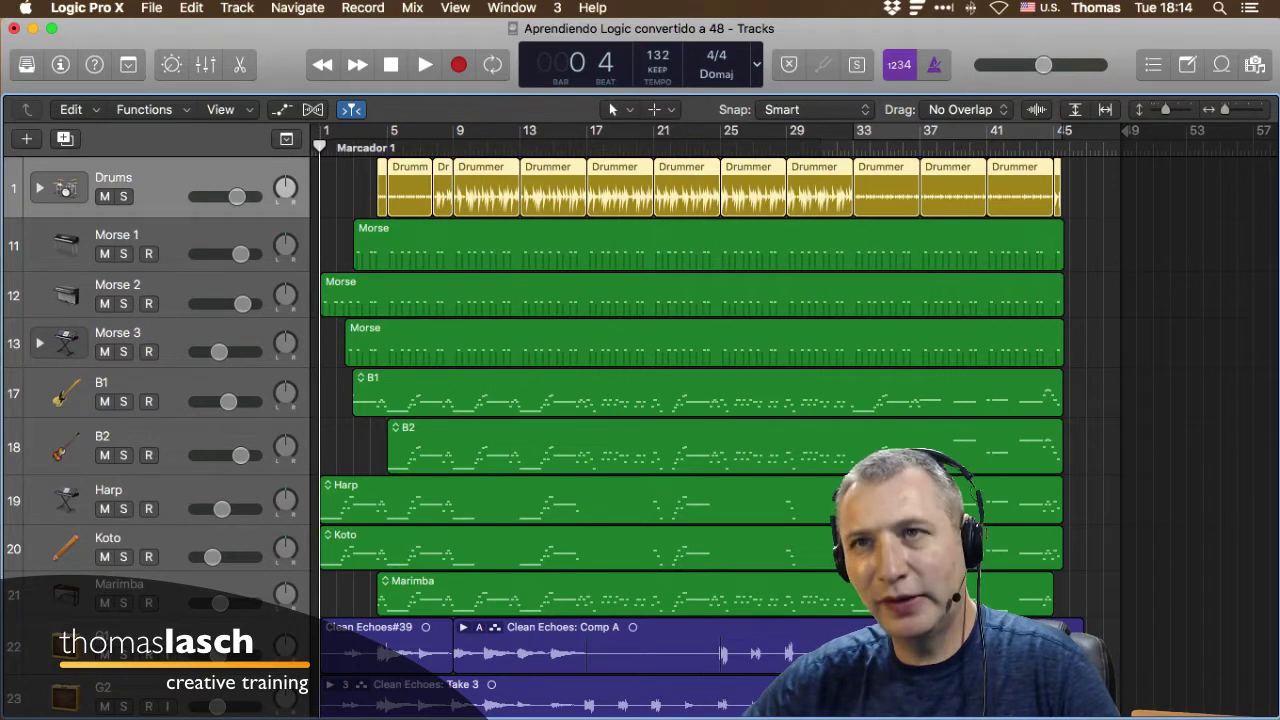
Add the non-adjacent tracks Morse 2, B1, Harp and Marimba to the Drums track selection.
{"action": "left_click", "coordinate": [150, 285], "text": "super"}
{"action": "left_click", "coordinate": [150, 383], "text": "super"}
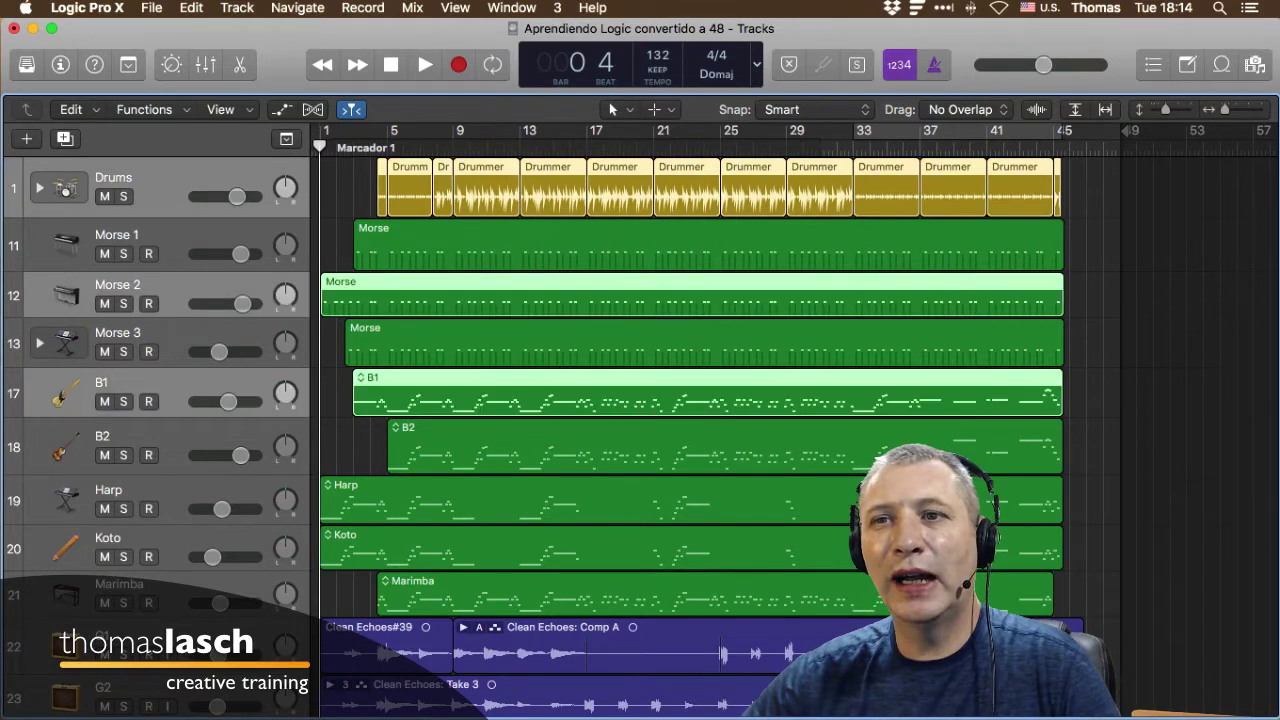
{"action": "left_click", "coordinate": [150, 490], "text": "super"}
{"action": "left_click", "coordinate": [150, 585], "text": "super"}
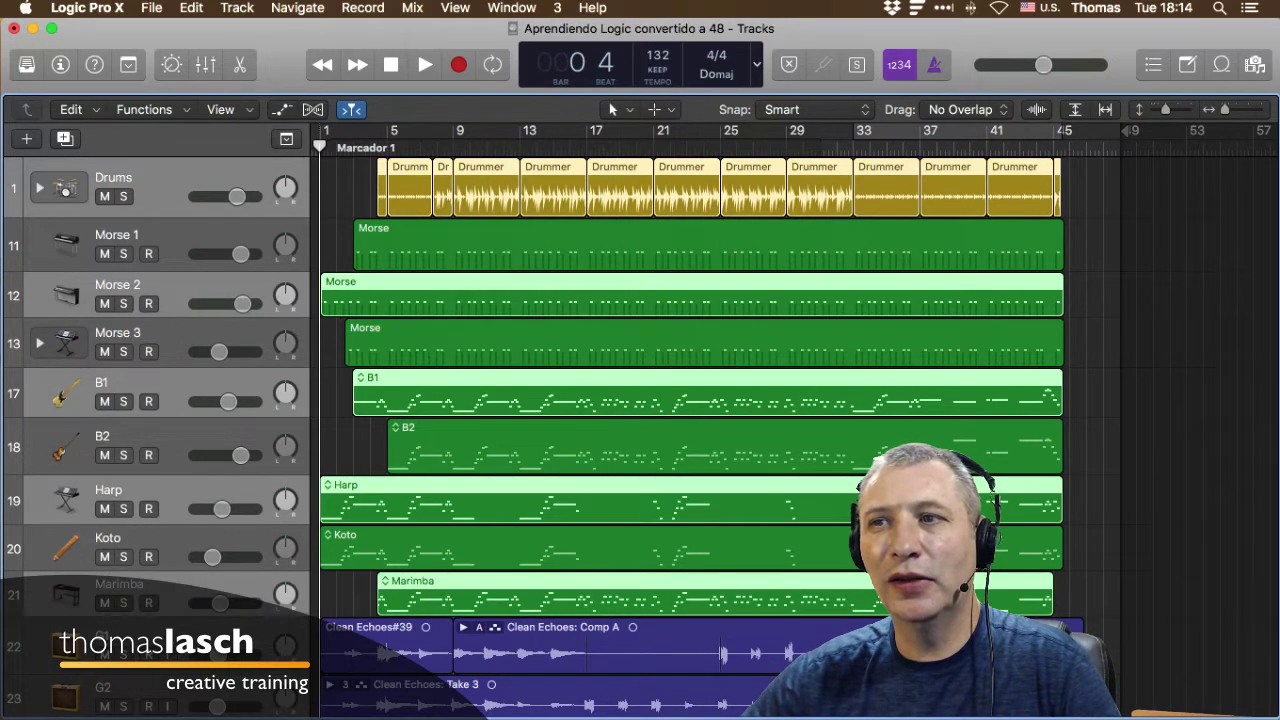
Select the Morse region on the Morse 3 track, then set a marquee point in the B2 region near bar 16.
{"action": "left_click", "coordinate": [160, 447]}
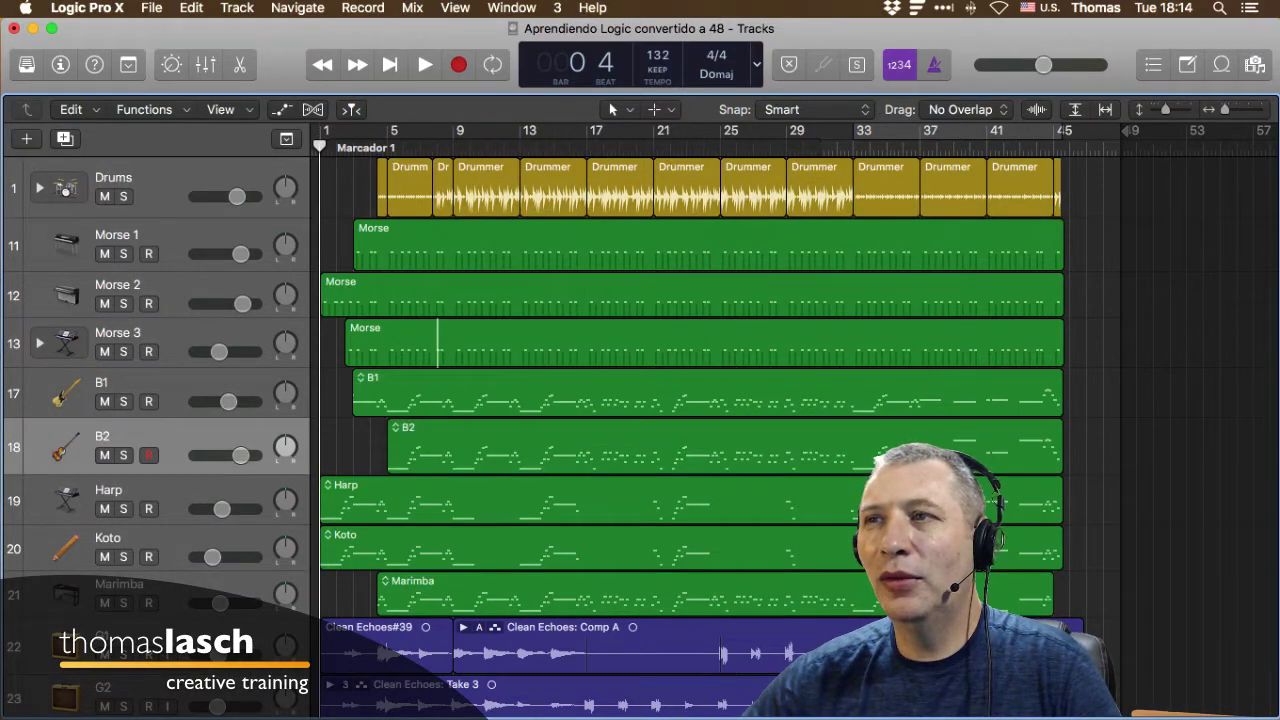
{"action": "left_click", "coordinate": [437, 342]}
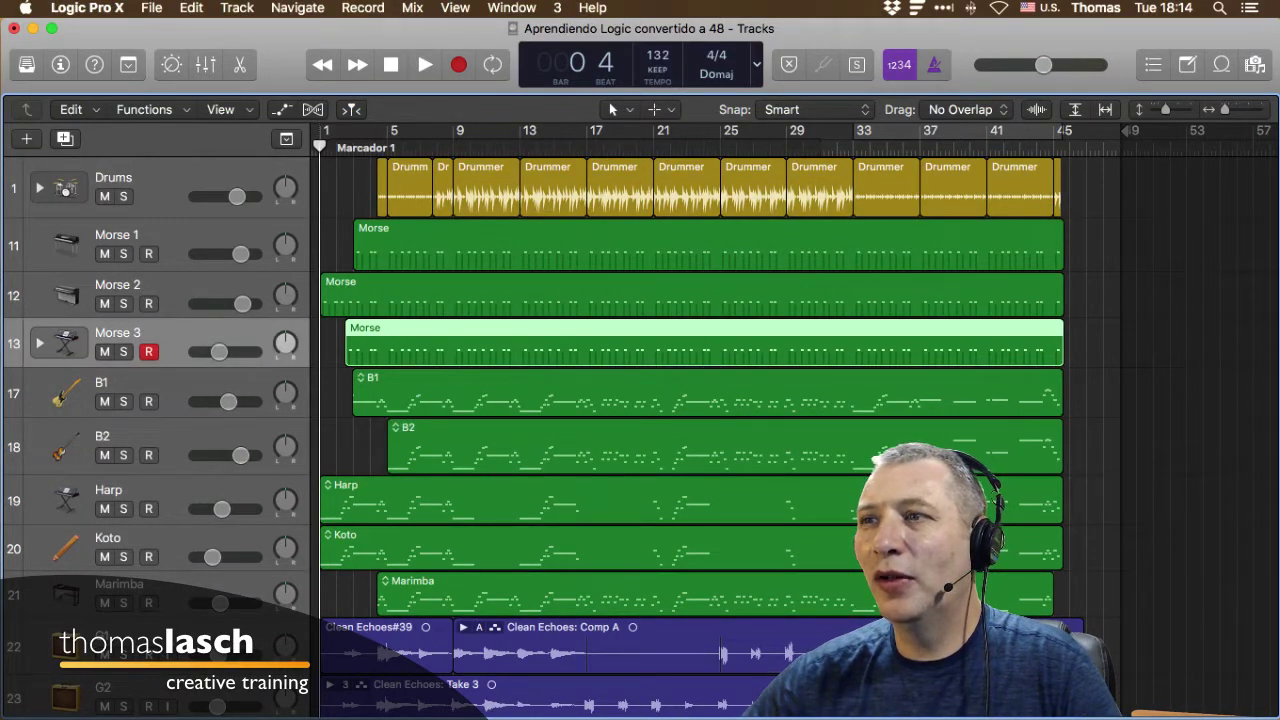
{"action": "left_click", "coordinate": [513, 448], "text": "super"}
{"action": "left_click", "coordinate": [505, 342]}
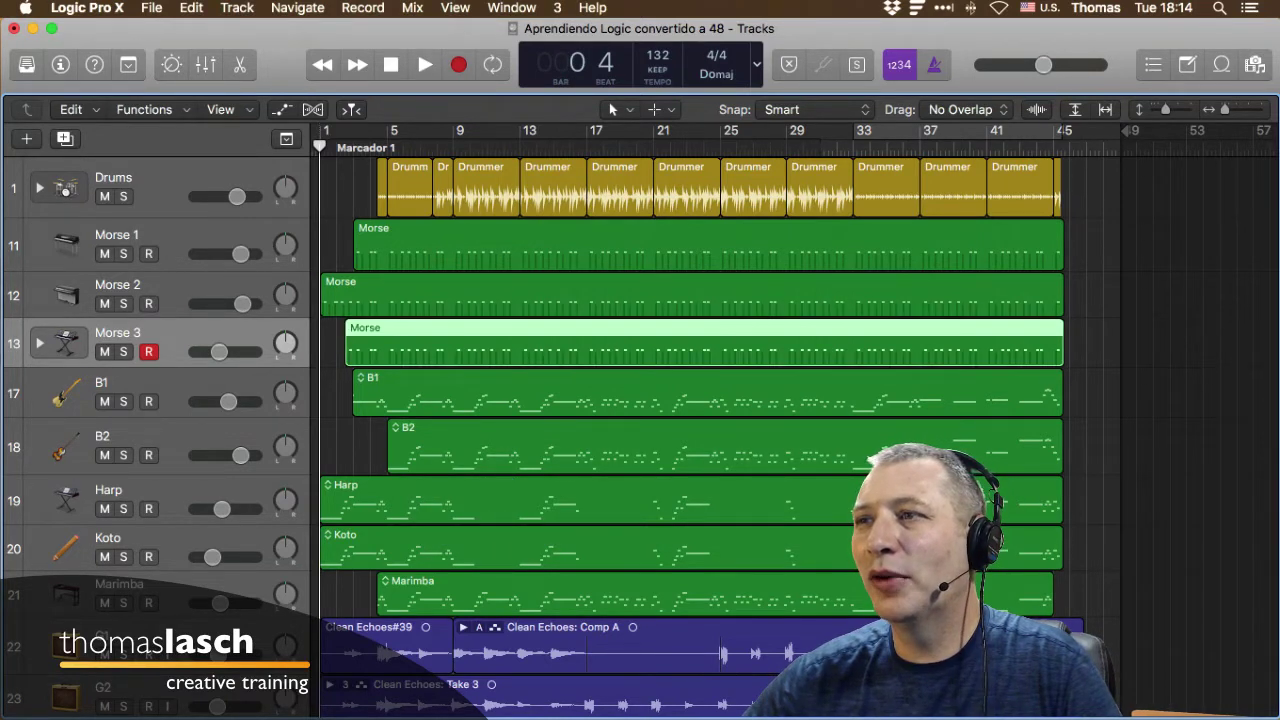
{"action": "left_click", "coordinate": [570, 447]}
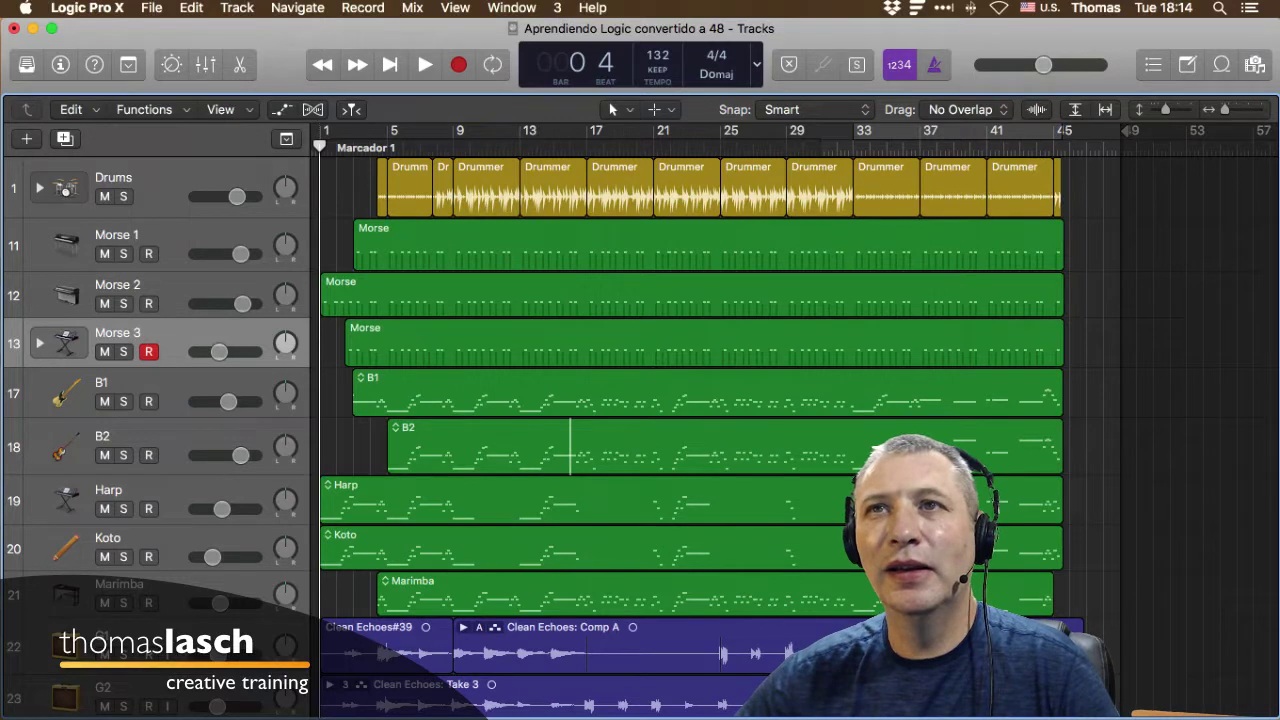
Select only the Drums, Morse 2 and B2 tracks, adding and removing B1 and Morse 3 along the way.
{"action": "left_click", "coordinate": [160, 178]}
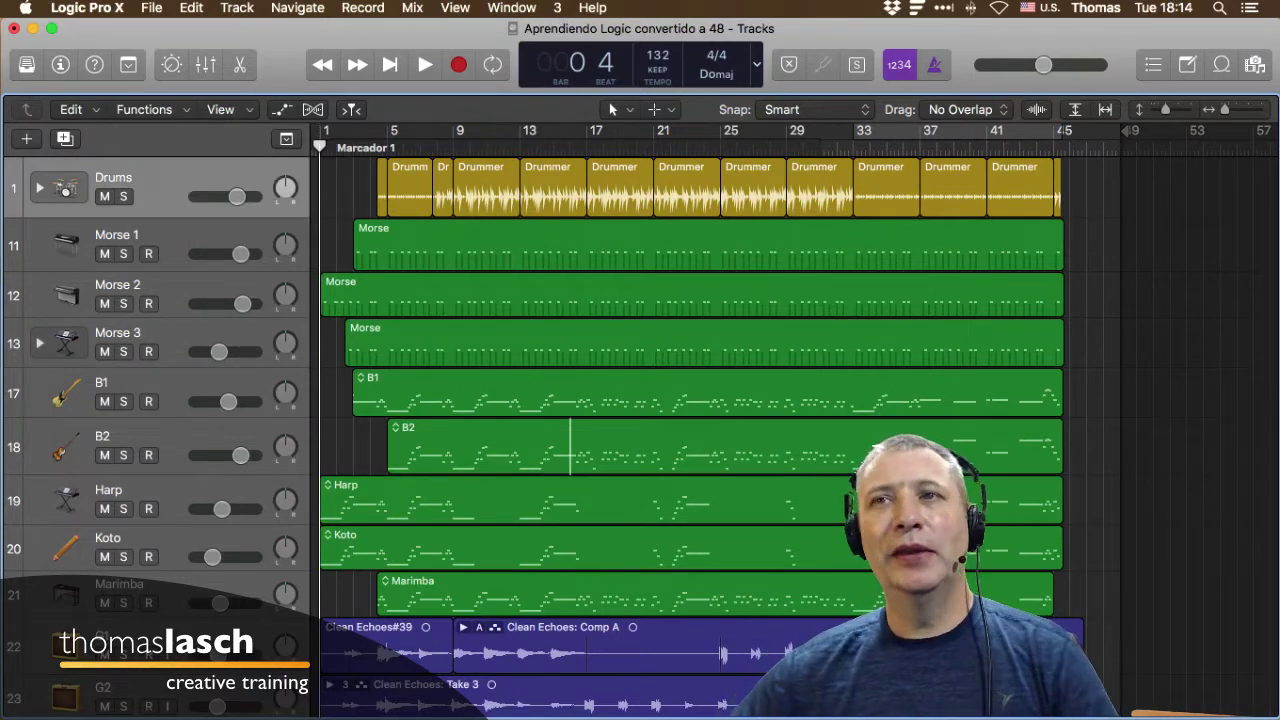
{"action": "left_click", "coordinate": [160, 285], "text": "super"}
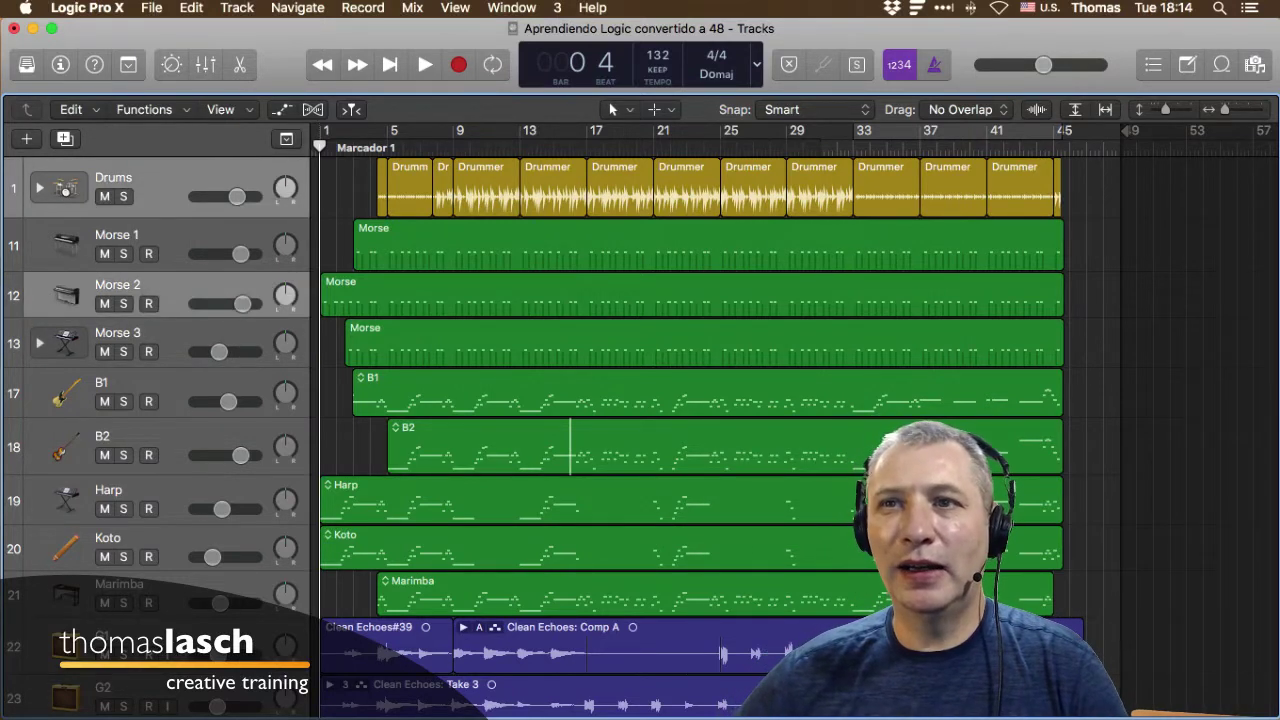
{"action": "left_click", "coordinate": [160, 383], "text": "super"}
{"action": "left_click", "coordinate": [160, 437], "text": "super"}
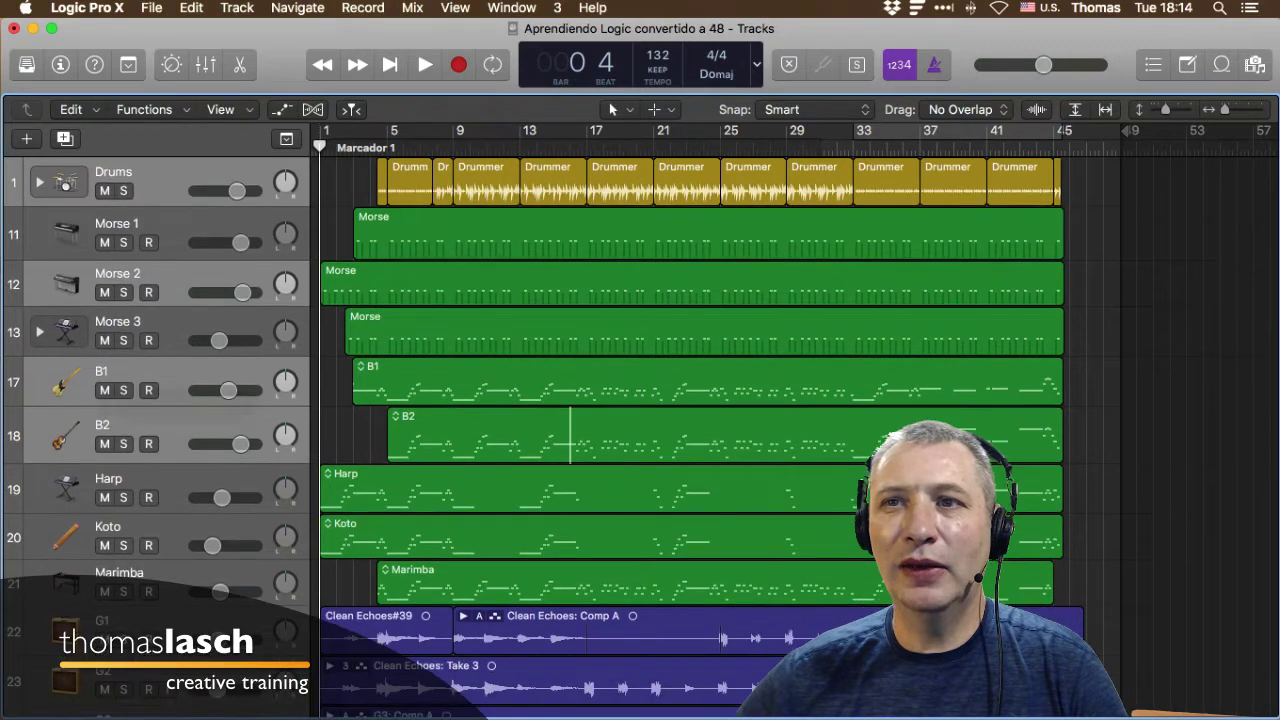
{"action": "left_click", "coordinate": [160, 372], "text": "super"}
{"action": "left_click", "coordinate": [160, 332], "text": "super"}
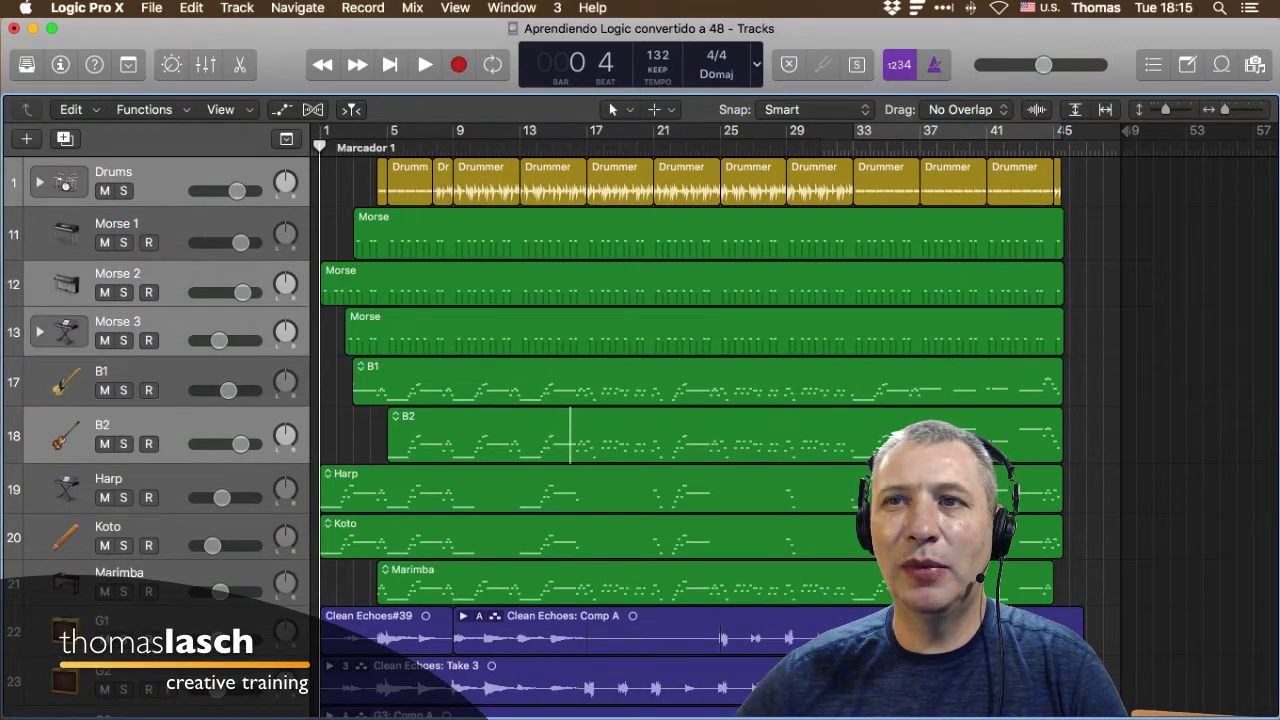
{"action": "left_click", "coordinate": [160, 332], "text": "super"}
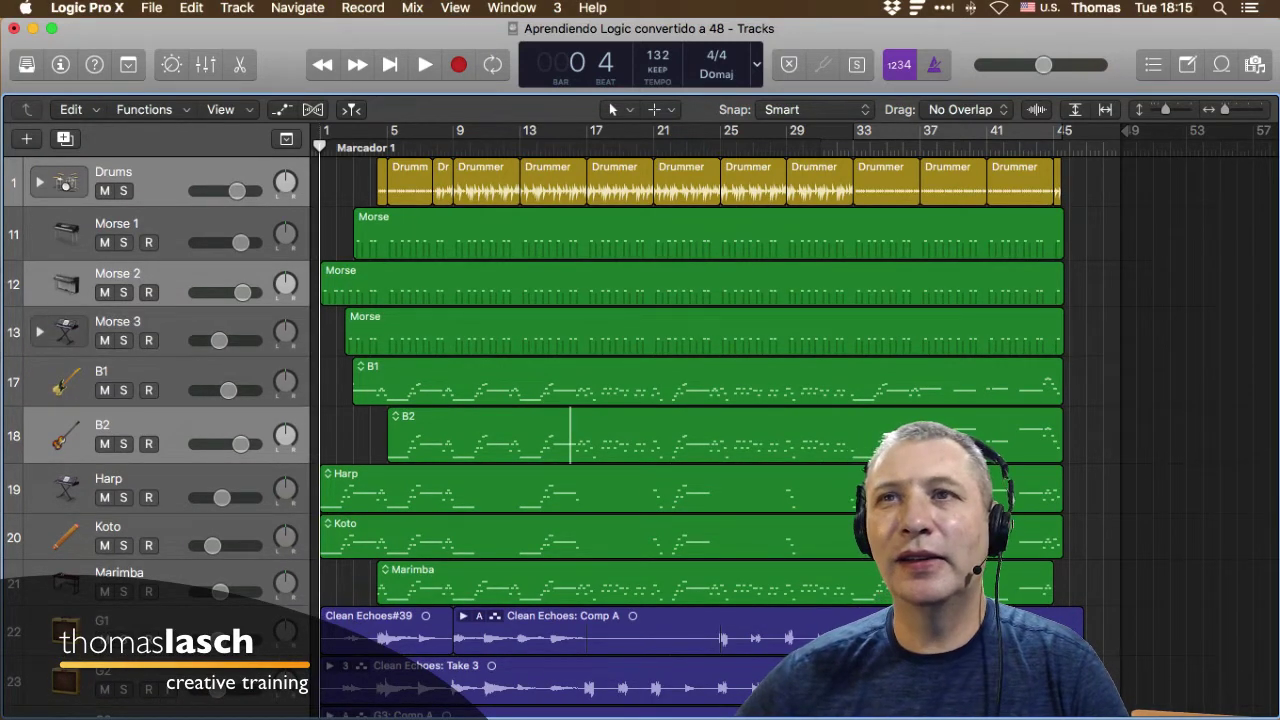
Select the continuous range of tracks from Morse 1 to B2, then select Drums alone and step down to B1.
{"action": "left_click", "coordinate": [160, 224]}
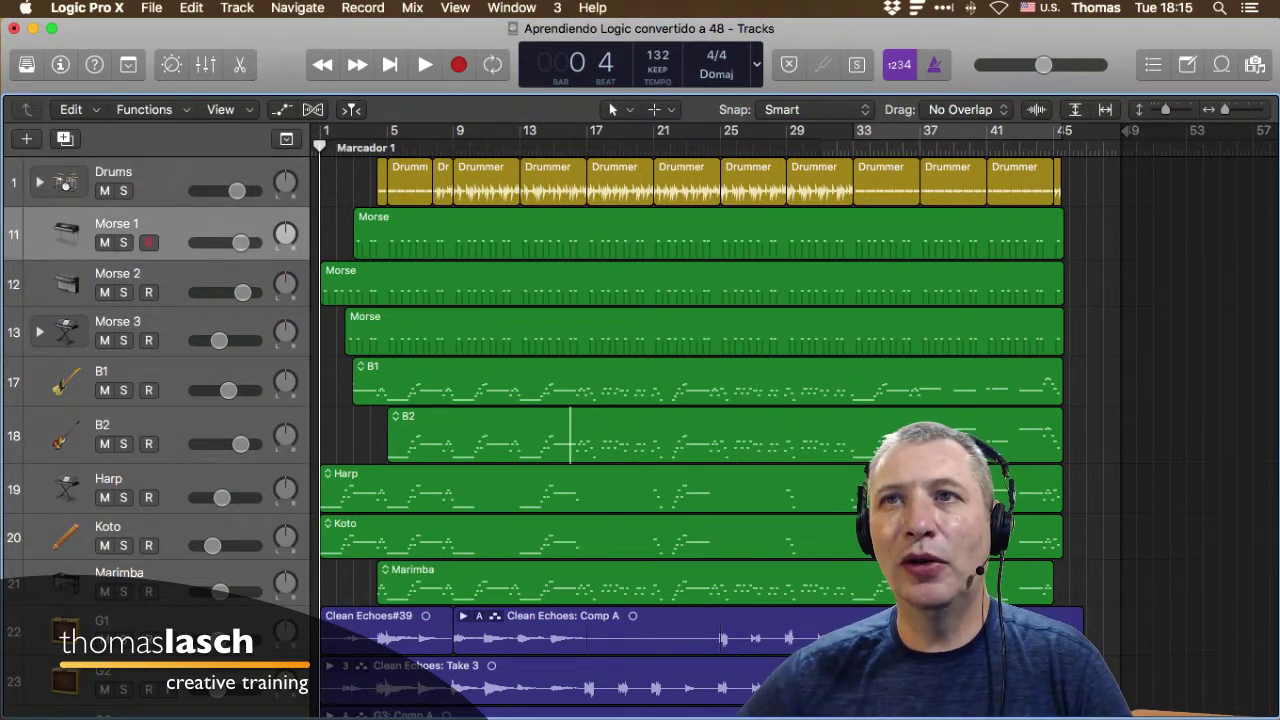
{"action": "left_click", "coordinate": [160, 425], "text": "shift"}
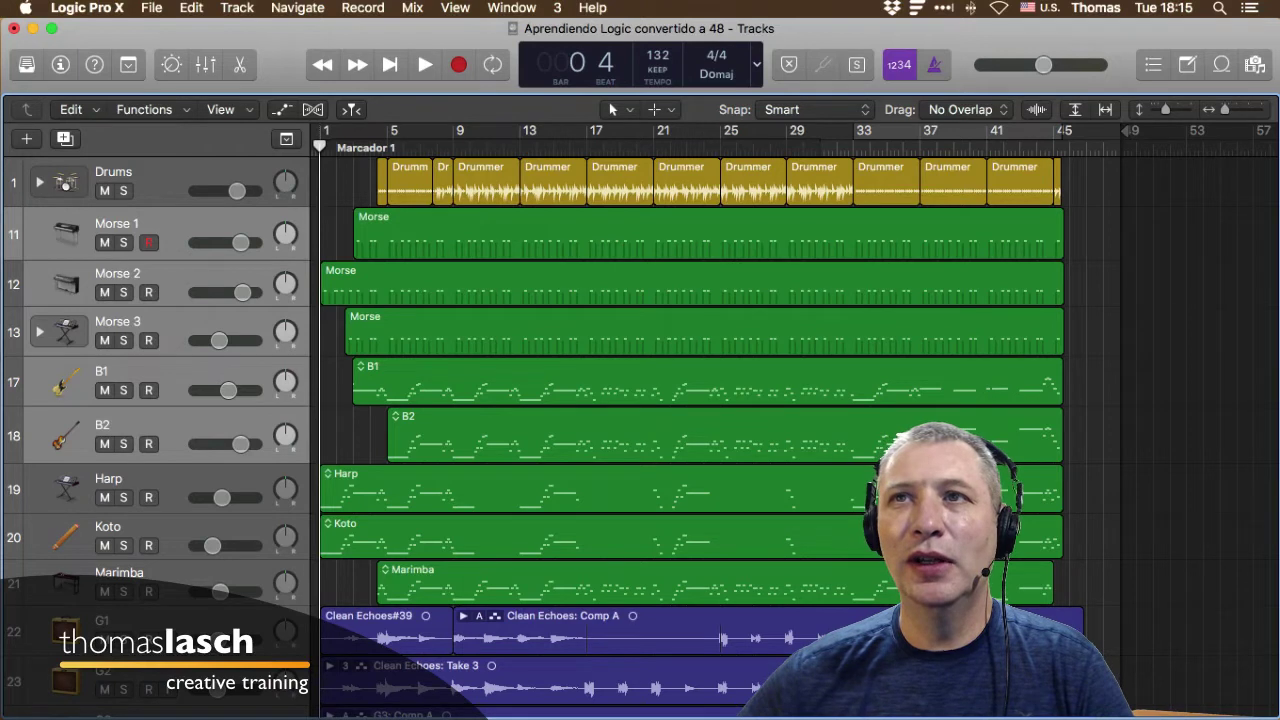
{"action": "left_click", "coordinate": [160, 172]}
{"action": "key", "text": "Down"}
{"action": "key", "text": "Down"}
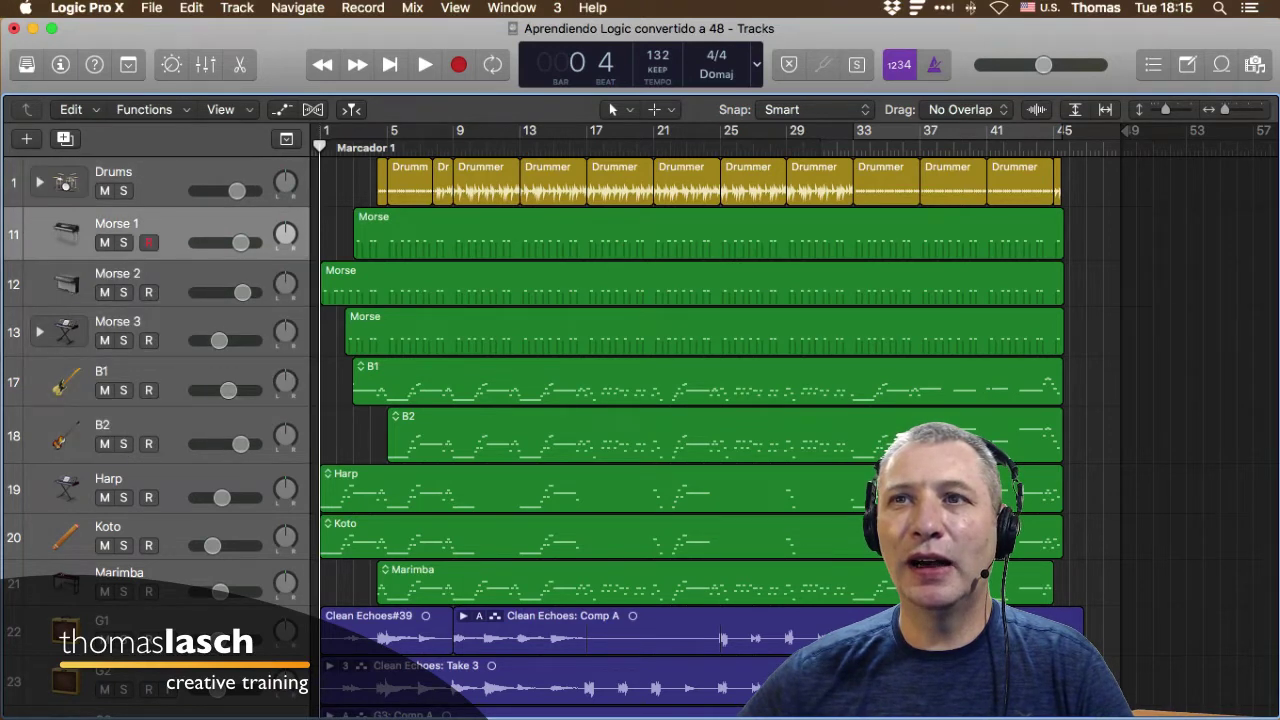
{"action": "key", "text": "Down"}
{"action": "key", "text": "Down"}
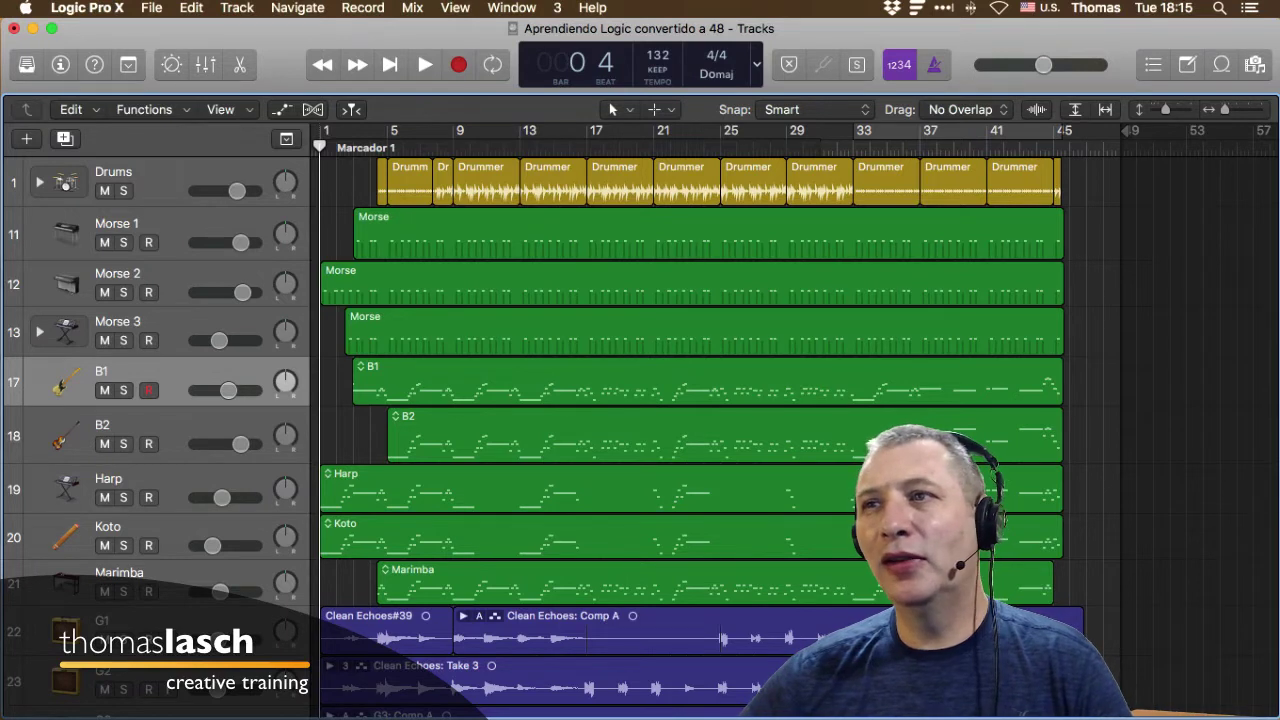
Step the track selection up to Morse 3 and extend it downward through B1 and B2.
{"action": "key", "text": "Up"}
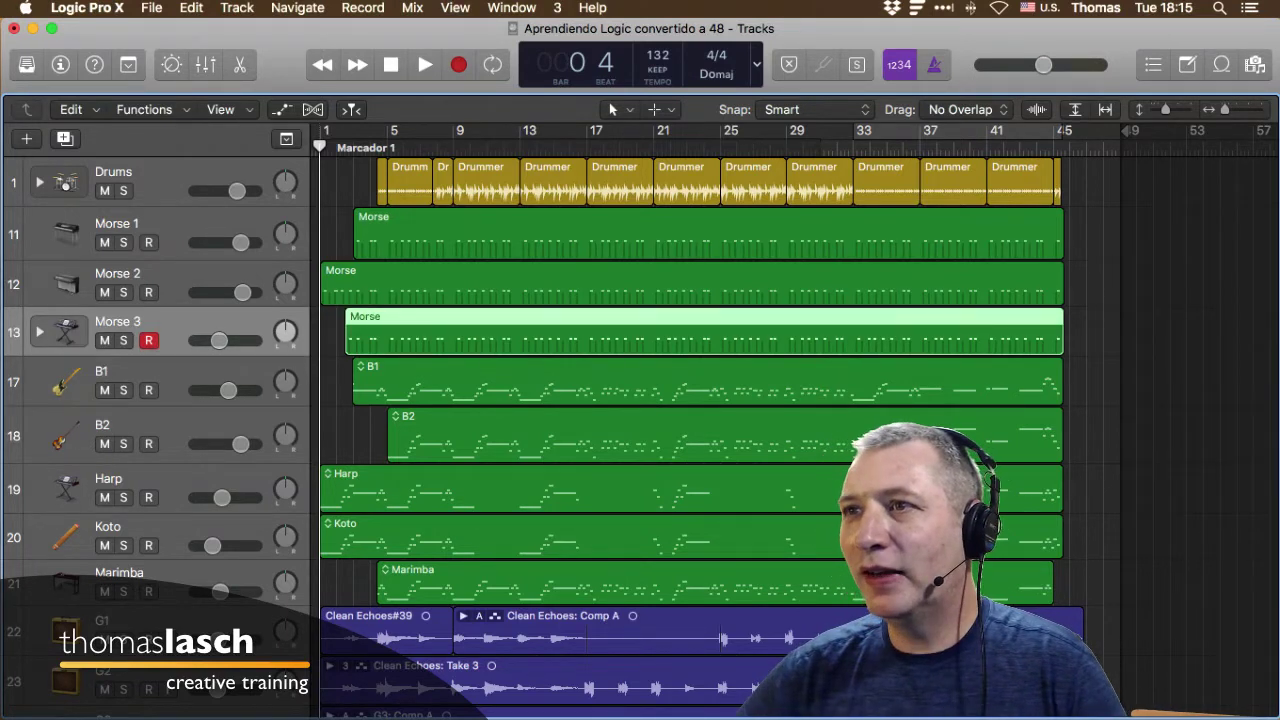
{"action": "key", "text": "shift+Down"}
{"action": "key", "text": "shift+Down"}
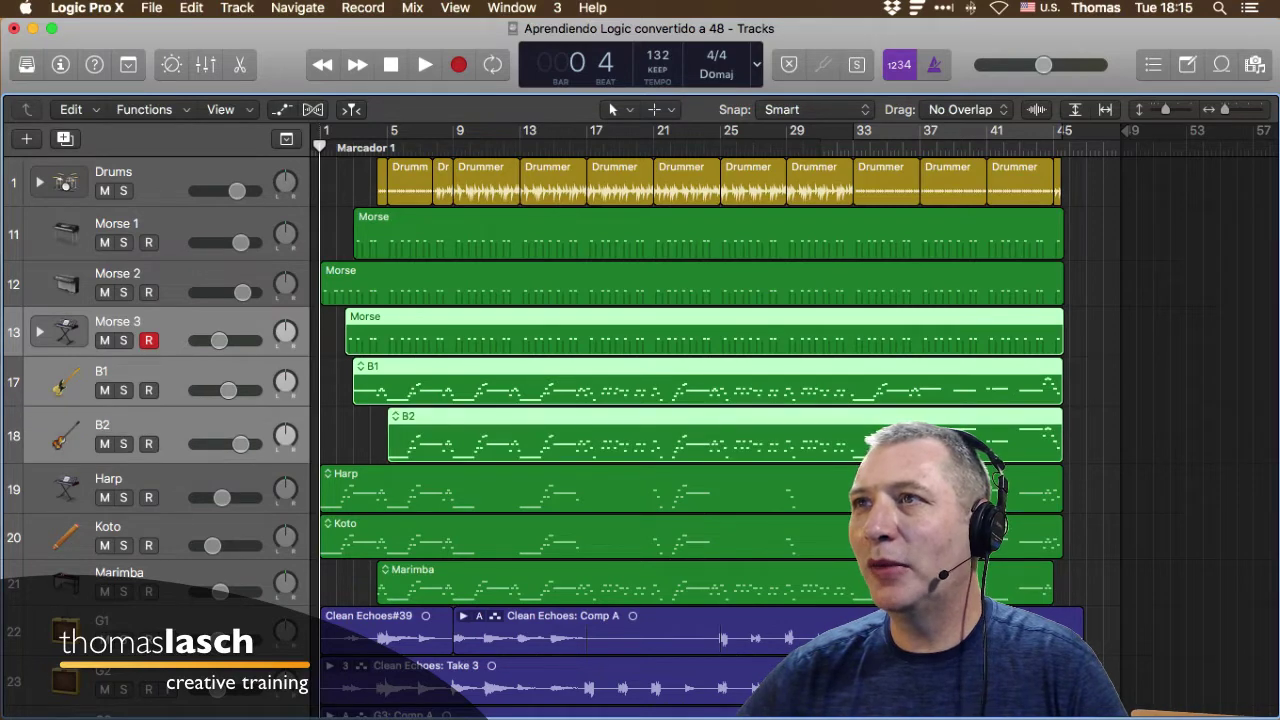
Select the four separate Drummer regions starting at bars 9, 17, 25 and 33 on the Drums track.
{"action": "left_click", "coordinate": [486, 180]}
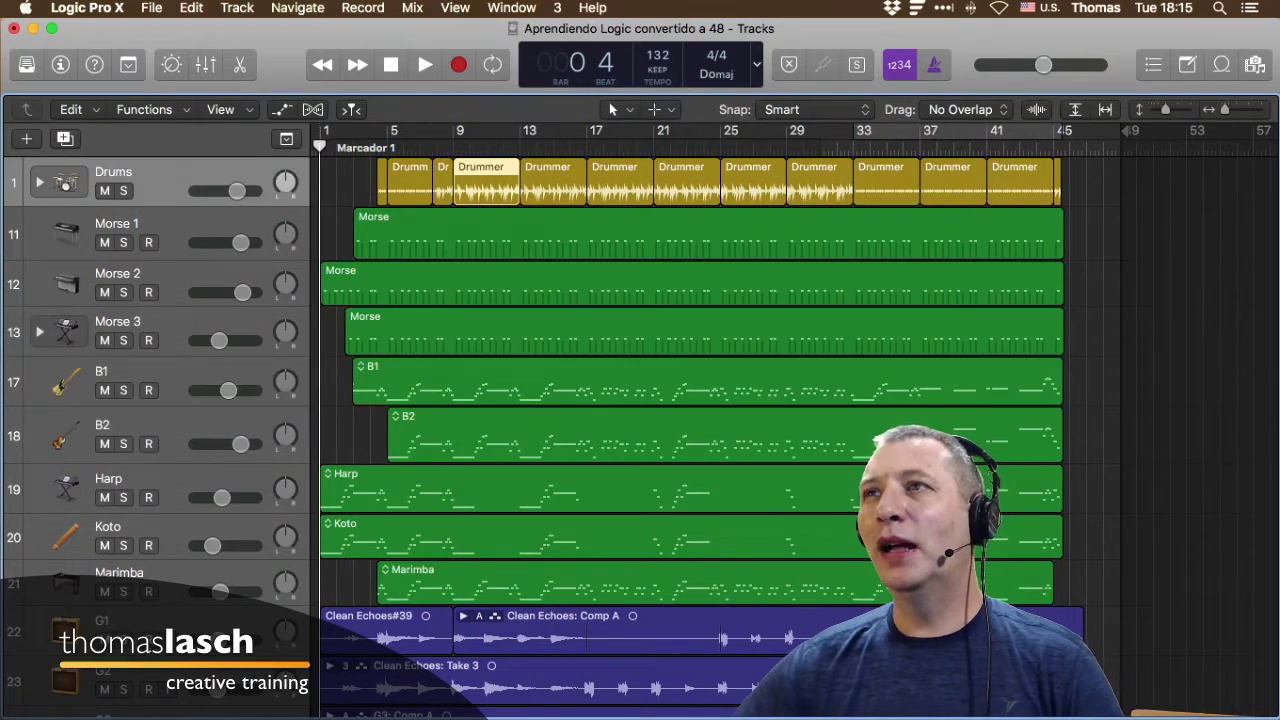
{"action": "left_click", "coordinate": [620, 180], "text": "shift"}
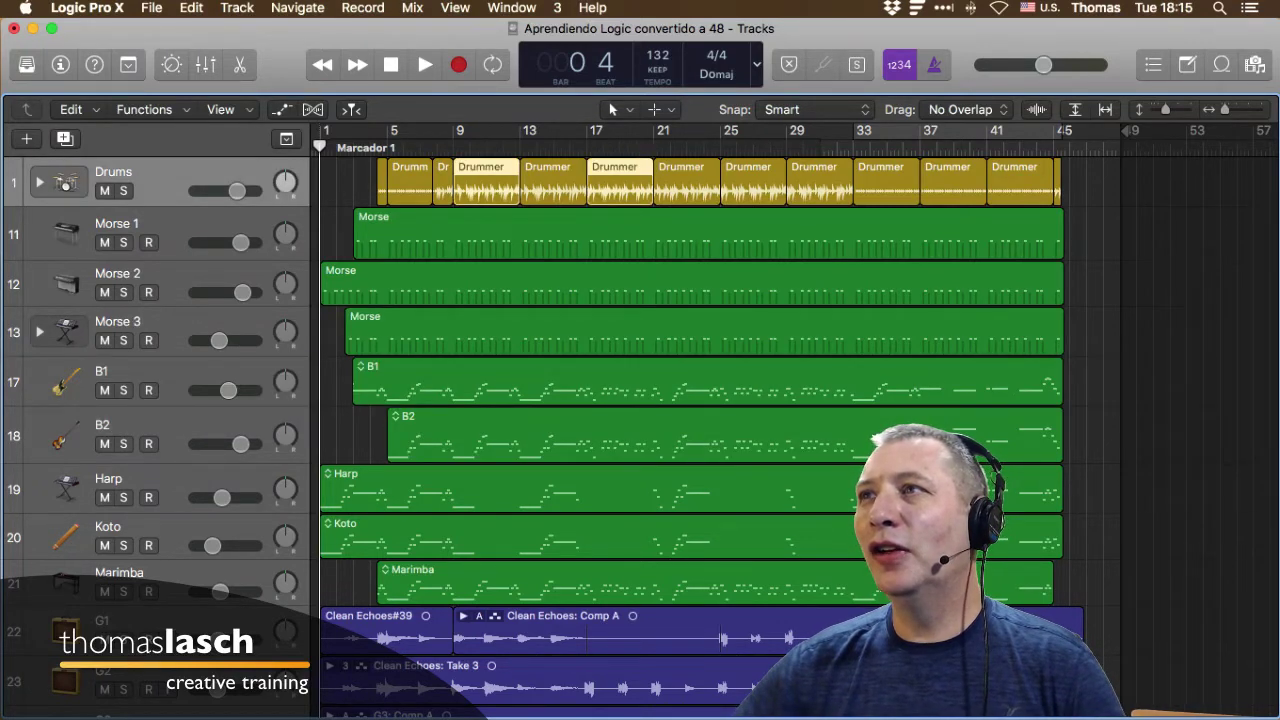
{"action": "left_click", "coordinate": [753, 180], "text": "shift"}
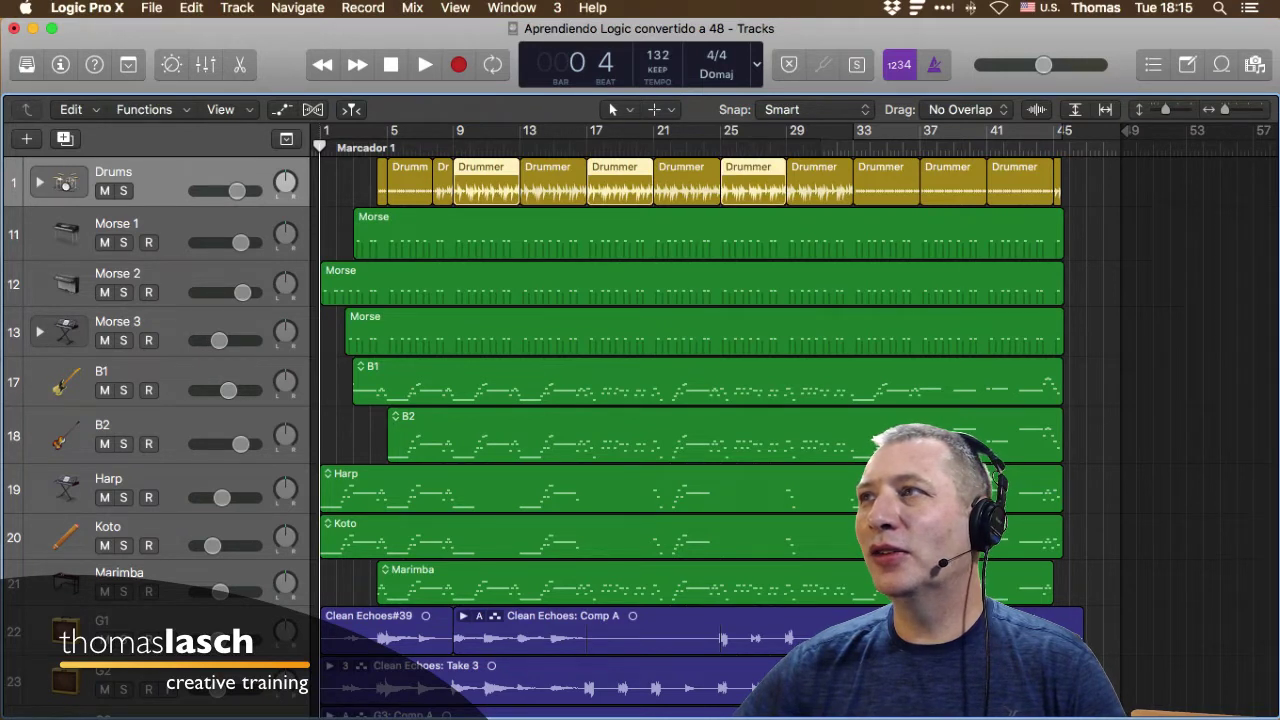
{"action": "left_click", "coordinate": [886, 180], "text": "shift"}
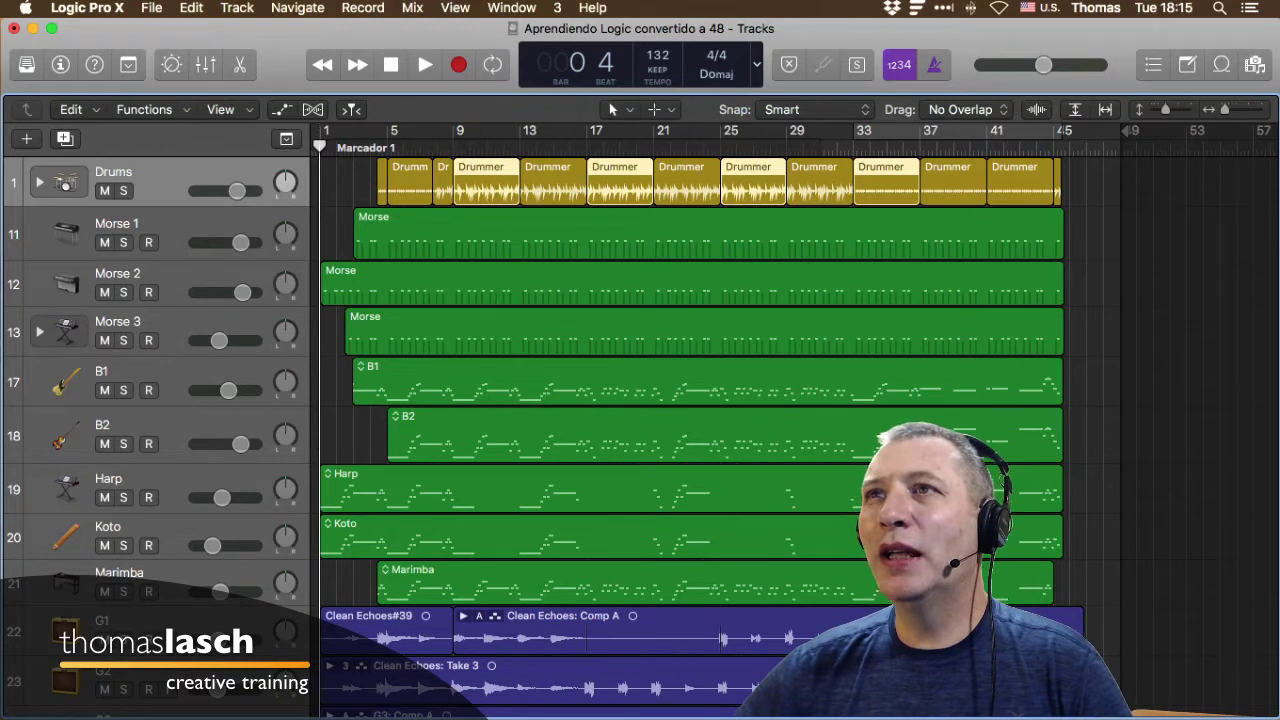
Advance the playhead by two bars and return it to the project start with the Drummer regions still selected.
{"action": "key", "text": "period"}
{"action": "key", "text": "period"}
{"action": "key", "text": "Return"}
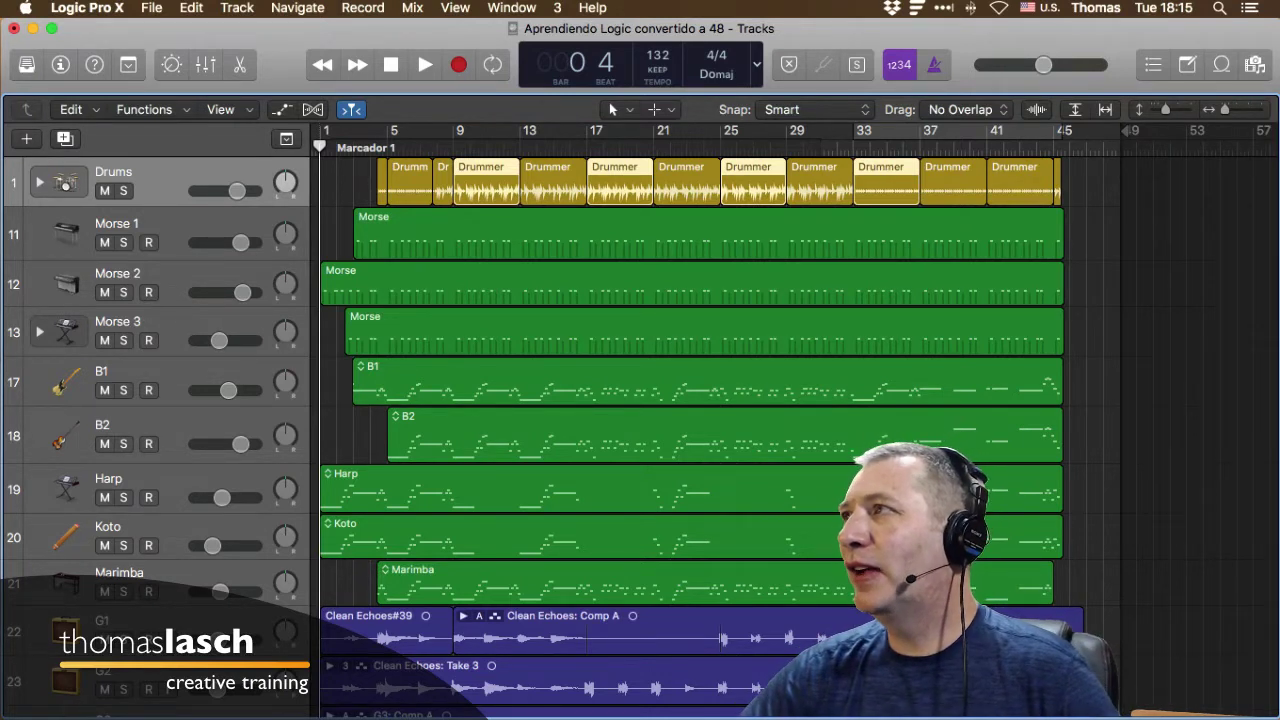
Enlarge the track heights, then vary the vertical zoom until the tracks from Drums to G1 fit in compact rows.
{"action": "mouse_move", "coordinate": [1165, 109]}
{"action": "left_mouse_down"}
{"action": "mouse_move", "coordinate": [1184, 109]}
{"action": "mouse_move", "coordinate": [1158, 109]}
{"action": "mouse_move", "coordinate": [1184, 109]}
{"action": "mouse_move", "coordinate": [1171, 109]}
{"action": "left_mouse_up"}
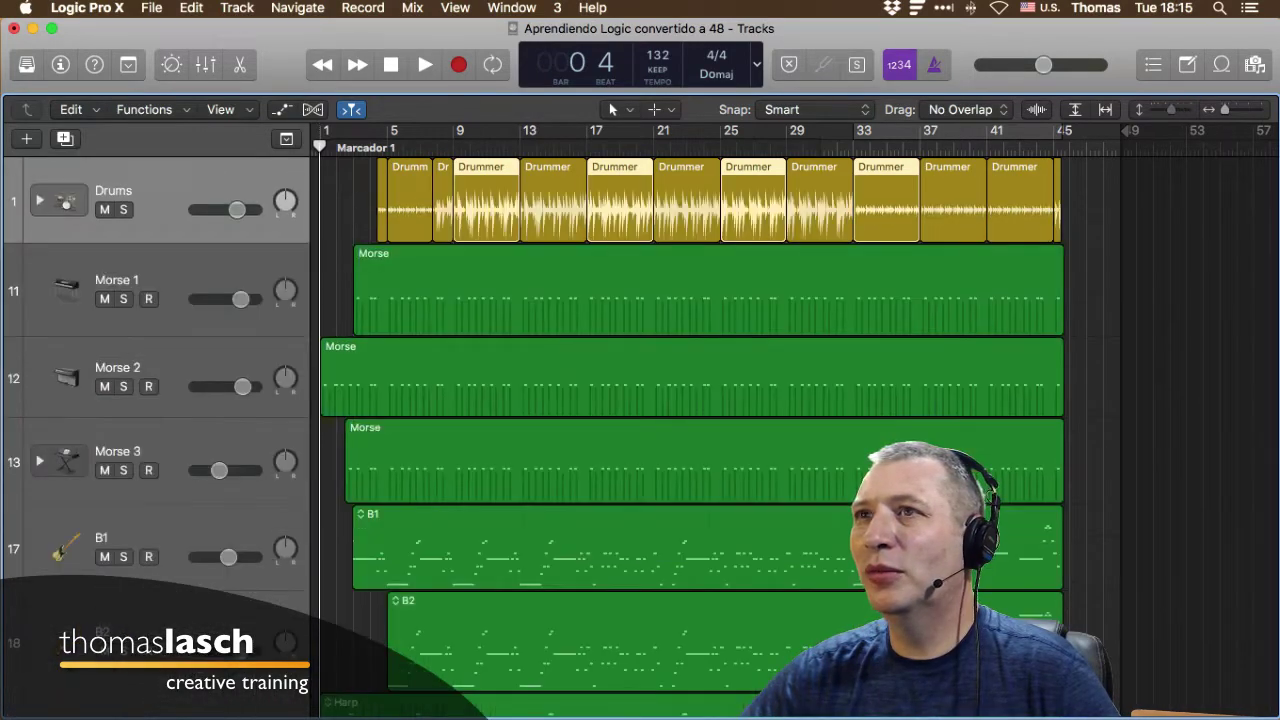
{"action": "key", "text": "super+Up"}
{"action": "key", "text": "super+Up"}
{"action": "key", "text": "super+Down"}
{"action": "key", "text": "super+Down"}
{"action": "key", "text": "super+Up"}
{"action": "key", "text": "super+Up"}
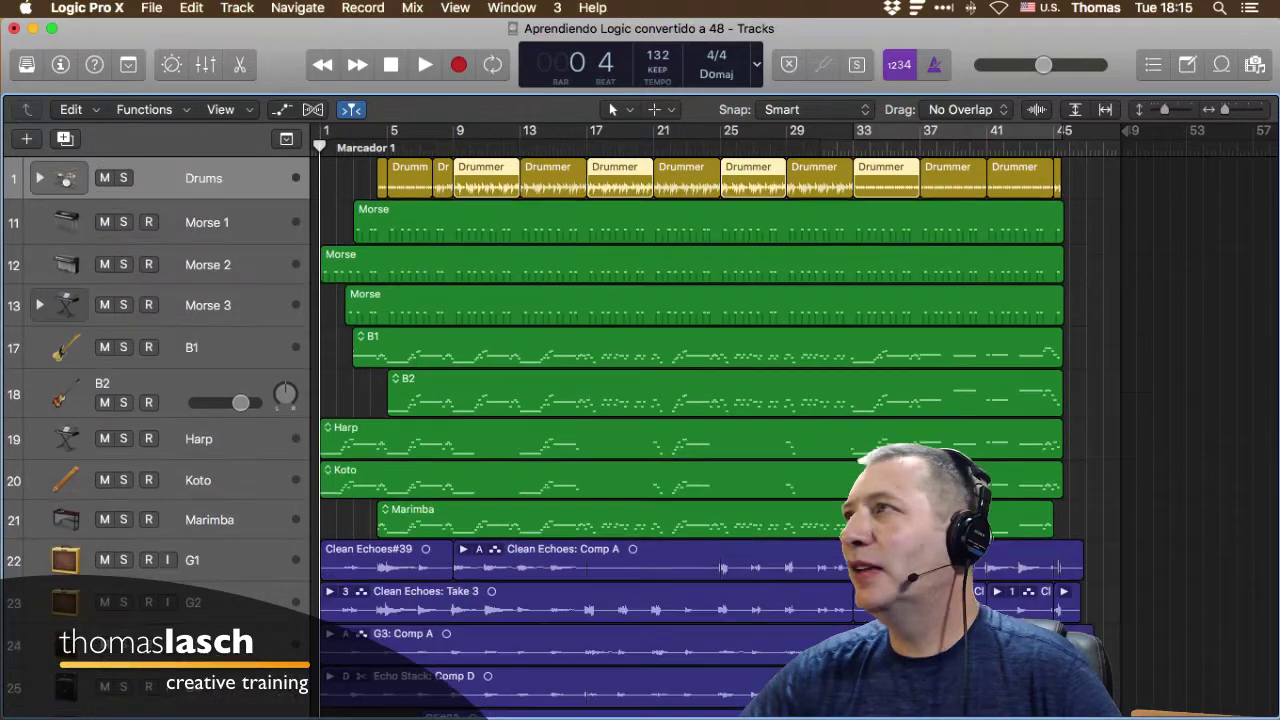
Zoom the timeline horizontally in and out around the selected Drummer regions, ending with the whole project in view.
{"action": "key", "text": "super+Right"}
{"action": "key", "text": "super+Right"}
{"action": "key", "text": "super+Right"}
{"action": "key", "text": "super+Right"}
{"action": "key", "text": "super+Left"}
{"action": "key", "text": "super+Left"}
{"action": "key", "text": "super+Left"}
{"action": "key", "text": "super+Left"}
{"action": "key", "text": "super+Right"}
{"action": "key", "text": "super+Right"}
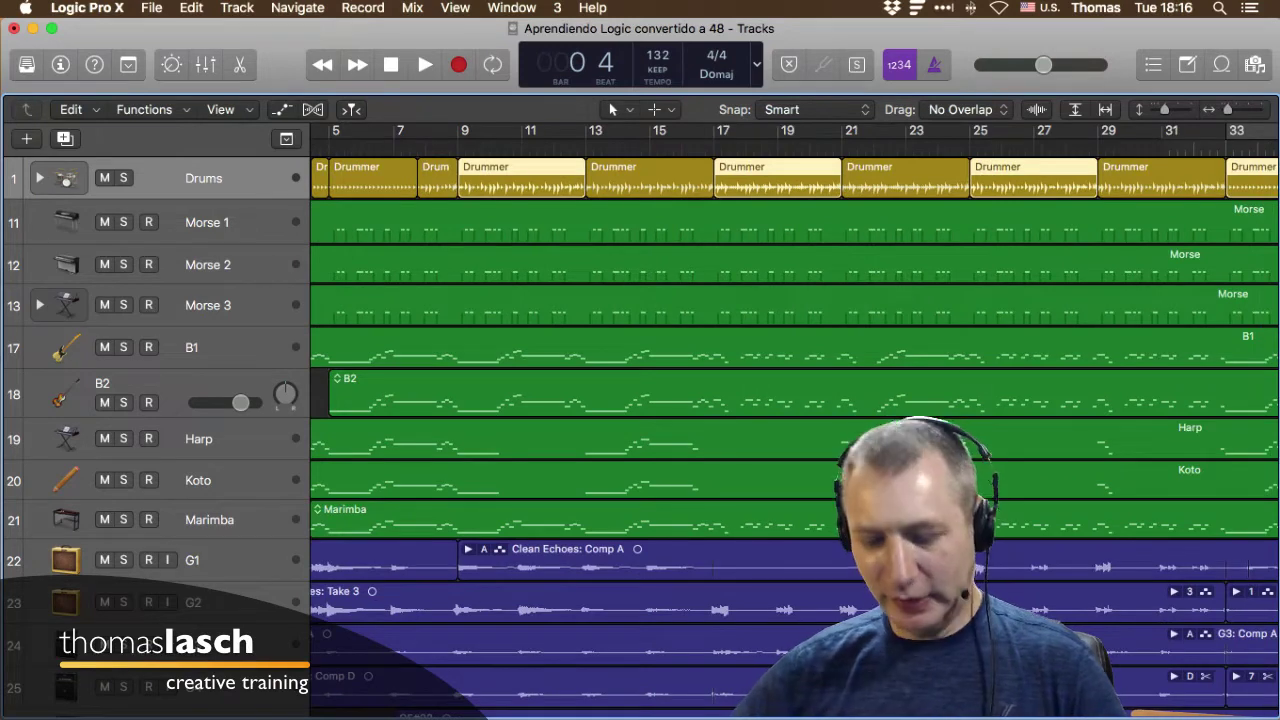
{"action": "key", "text": "super+Right"}
{"action": "key", "text": "super+Right"}
{"action": "key", "text": "super+Right"}
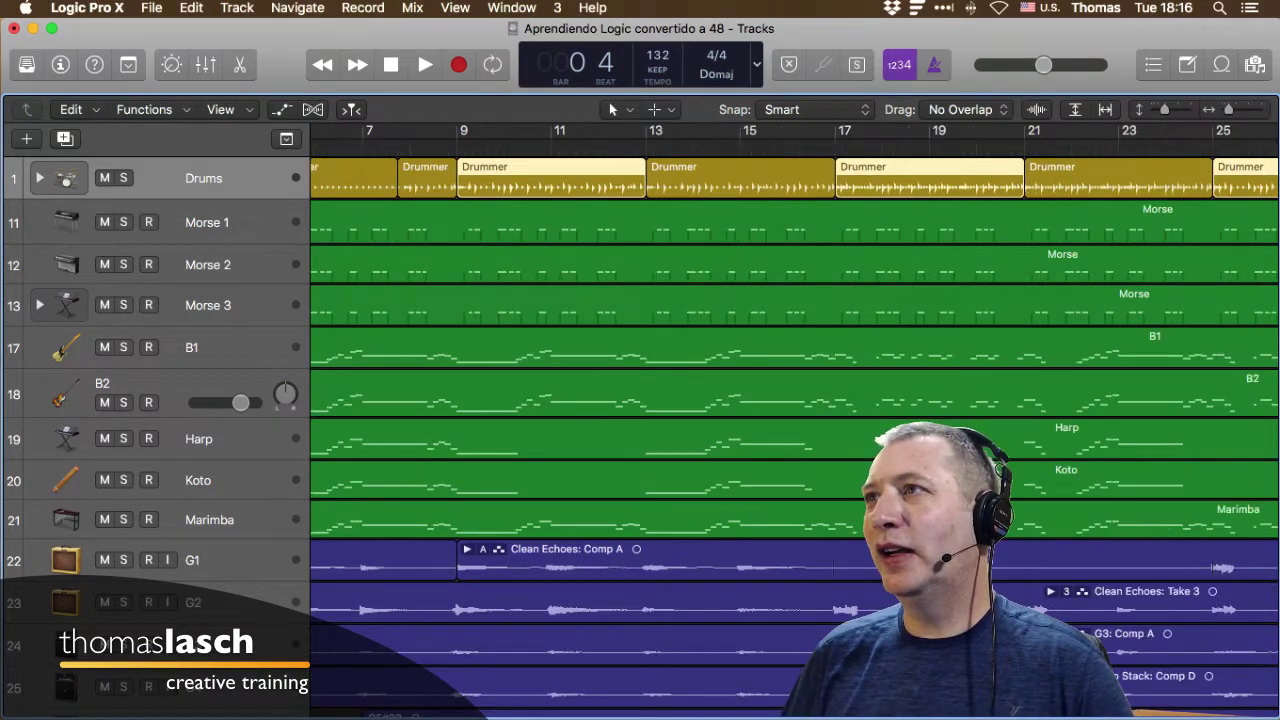
{"action": "key", "text": "super+Left"}
{"action": "key", "text": "super+Left"}
{"action": "key", "text": "super+Left"}
{"action": "key", "text": "super+Left"}
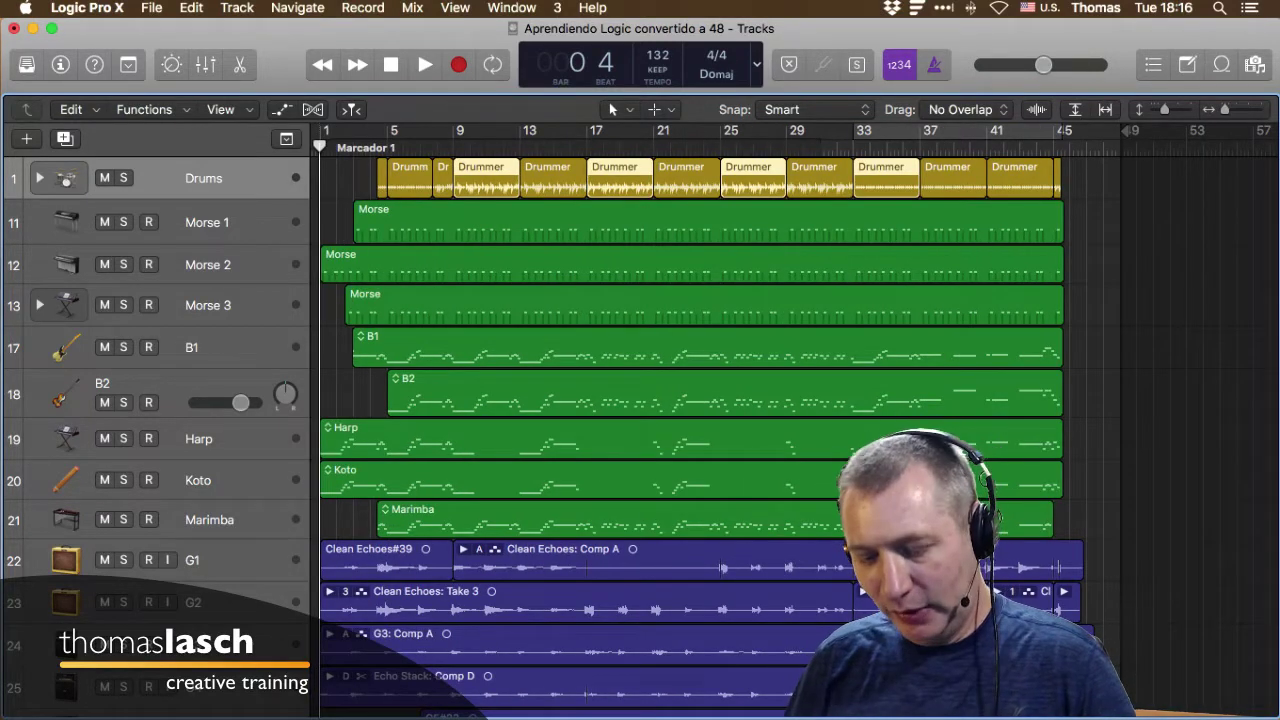
Reduce the vertical zoom until every track from Drums to M3-Origen fits in thin rows.
{"action": "key", "text": "super+Up"}
{"action": "key", "text": "super+Up"}
{"action": "key", "text": "super+Up"}
{"action": "key", "text": "super+Up"}
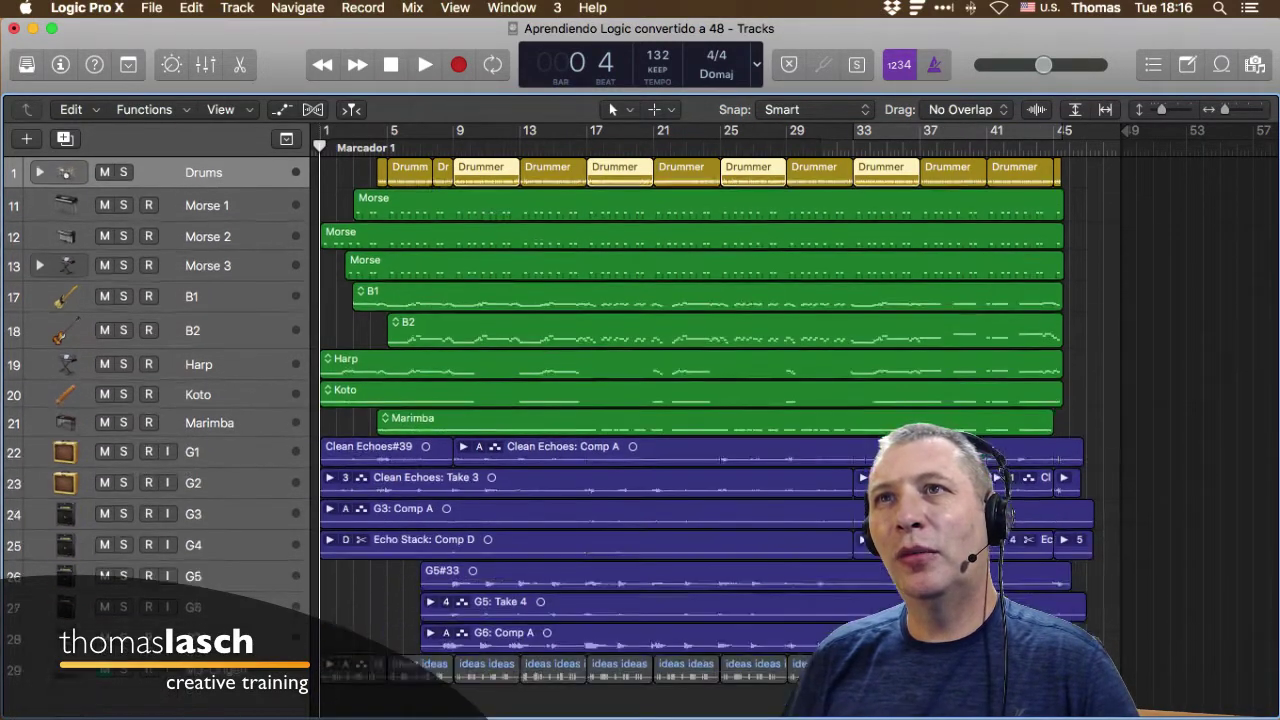
{"action": "key", "text": "super+Up"}
{"action": "key", "text": "super+Up"}
{"action": "key", "text": "super+Up"}
{"action": "key", "text": "super+Up"}
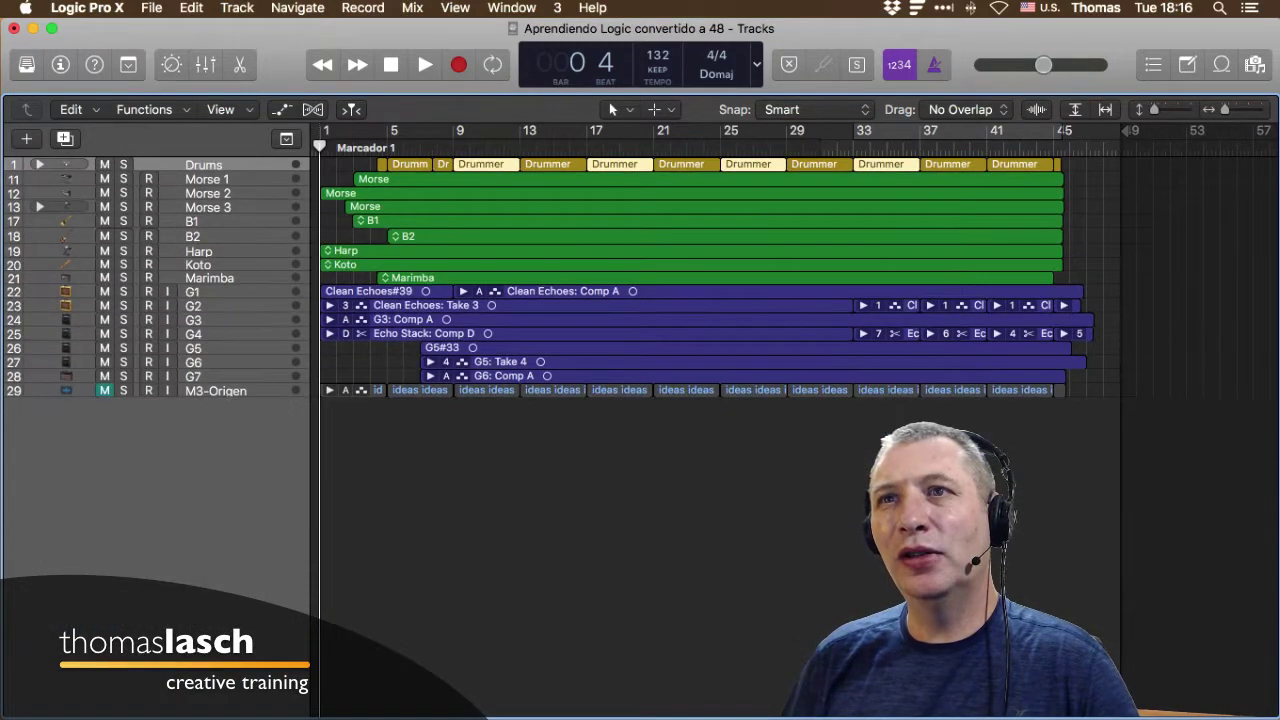
Enlarge the track heights until volume and pan controls show on each track, then fine-tune the row height.
{"action": "key", "text": "super+Down"}
{"action": "key", "text": "super+Down"}
{"action": "key", "text": "super+Down"}
{"action": "key", "text": "super+Down"}
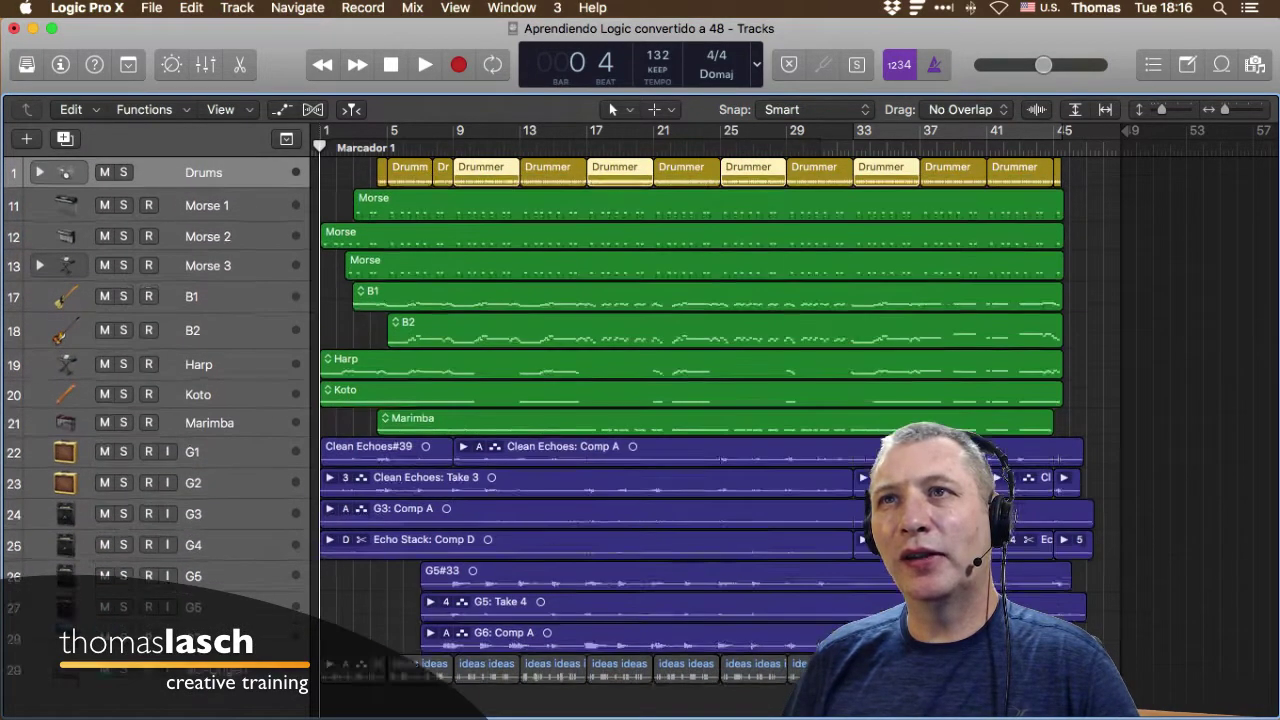
{"action": "key", "text": "super+Down"}
{"action": "key", "text": "super+Down"}
{"action": "key", "text": "super+Down"}
{"action": "key", "text": "super+Down"}
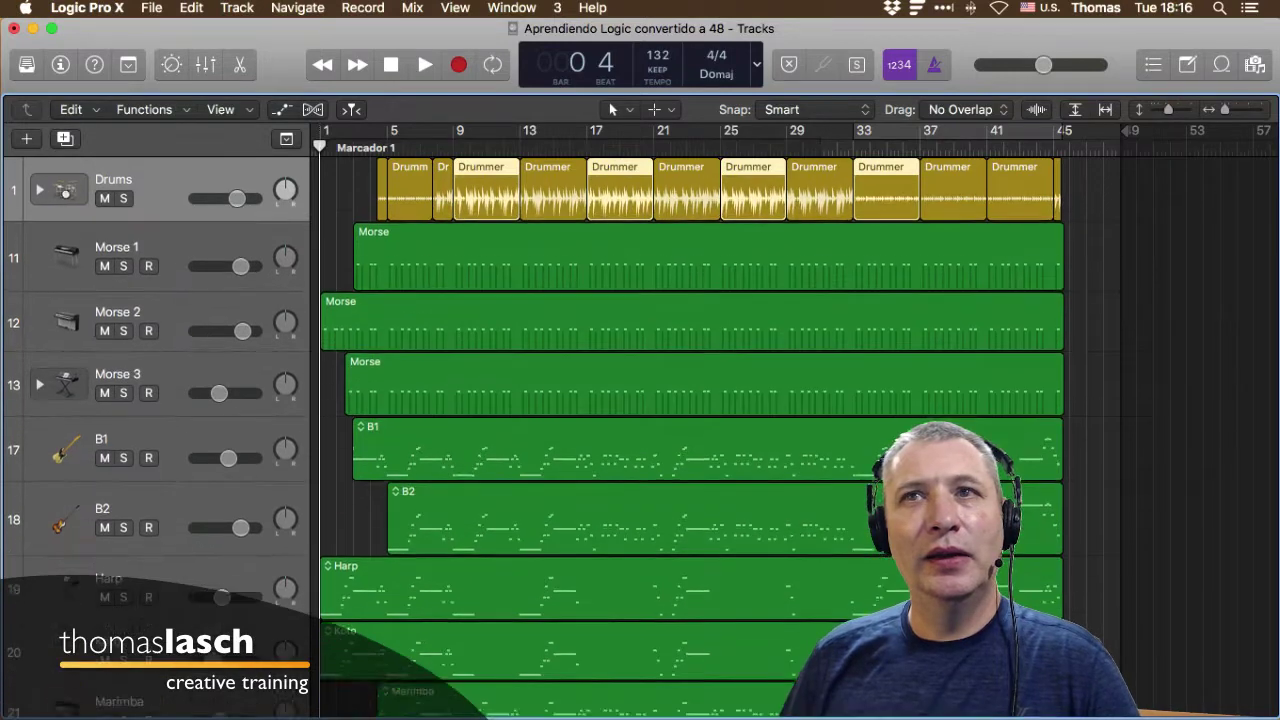
{"action": "key", "text": "super+Up"}
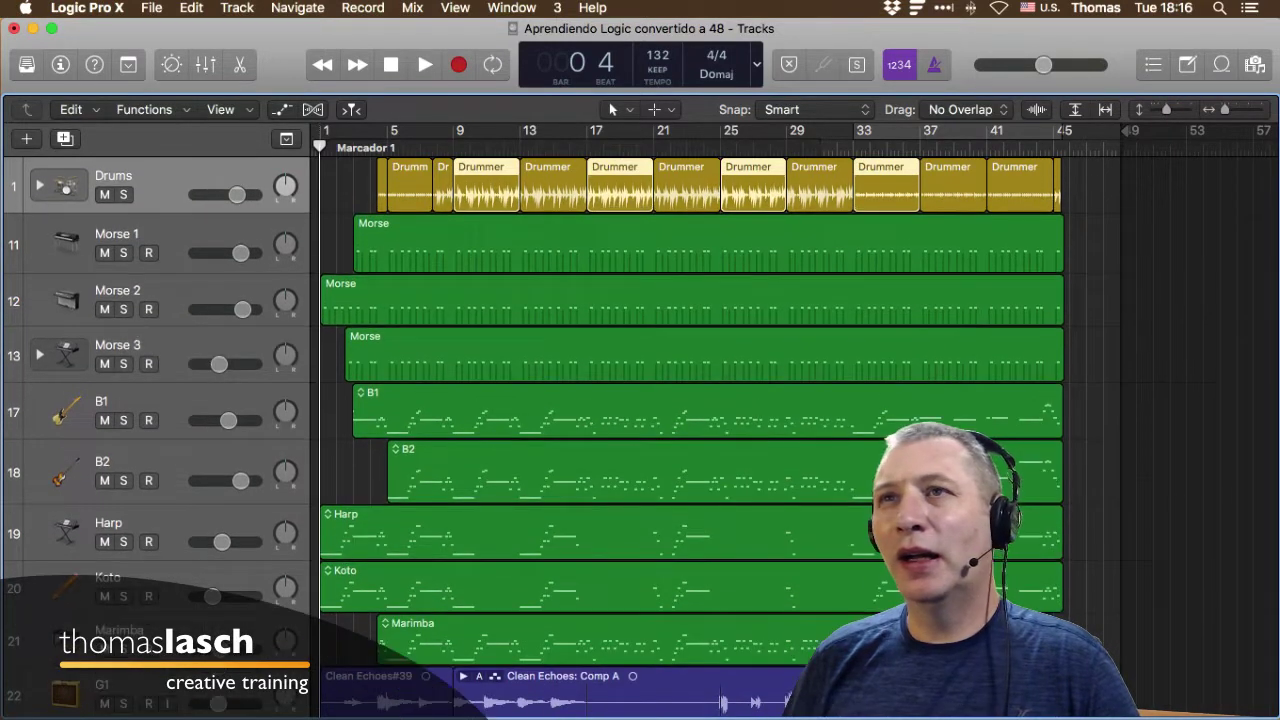
{"action": "key", "text": "super+Down"}
{"action": "key", "text": "super+Up"}
{"action": "key", "text": "super+Up"}
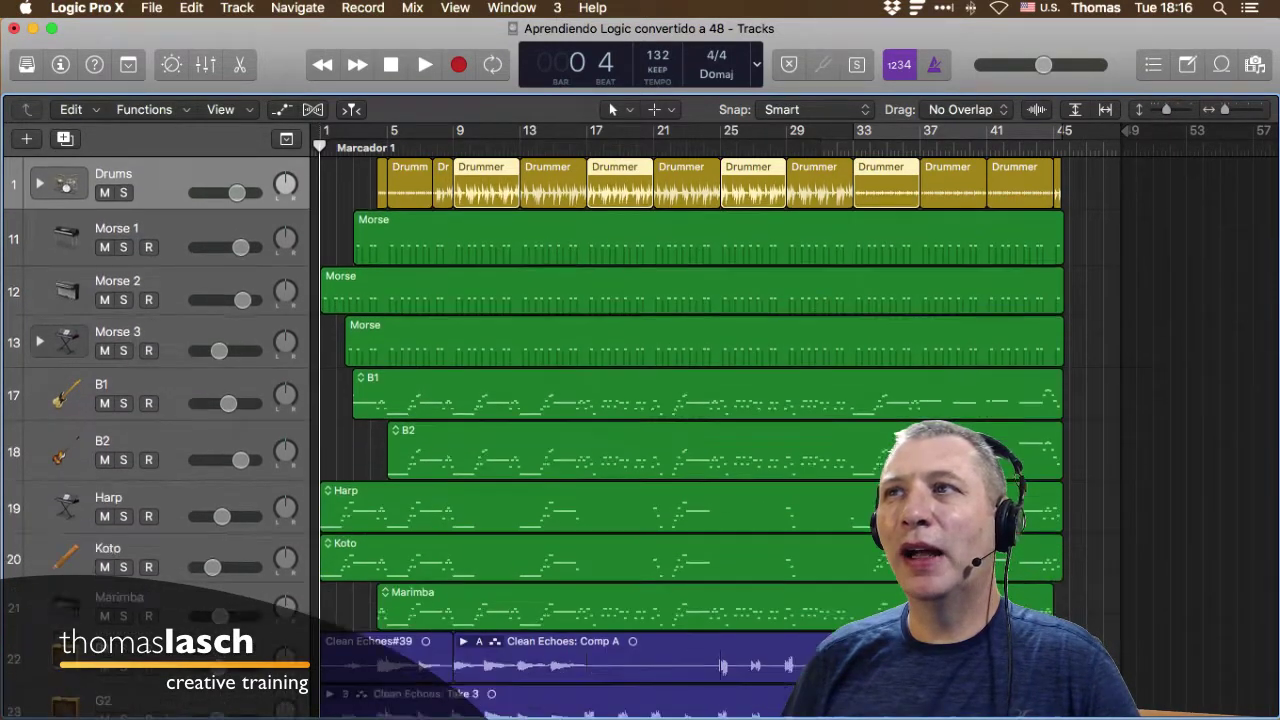
Zoom the timeline horizontally in and out, then fit the four selected Drummer regions to the window and restore the project overview.
{"action": "key", "text": "super+Right"}
{"action": "key", "text": "super+Right"}
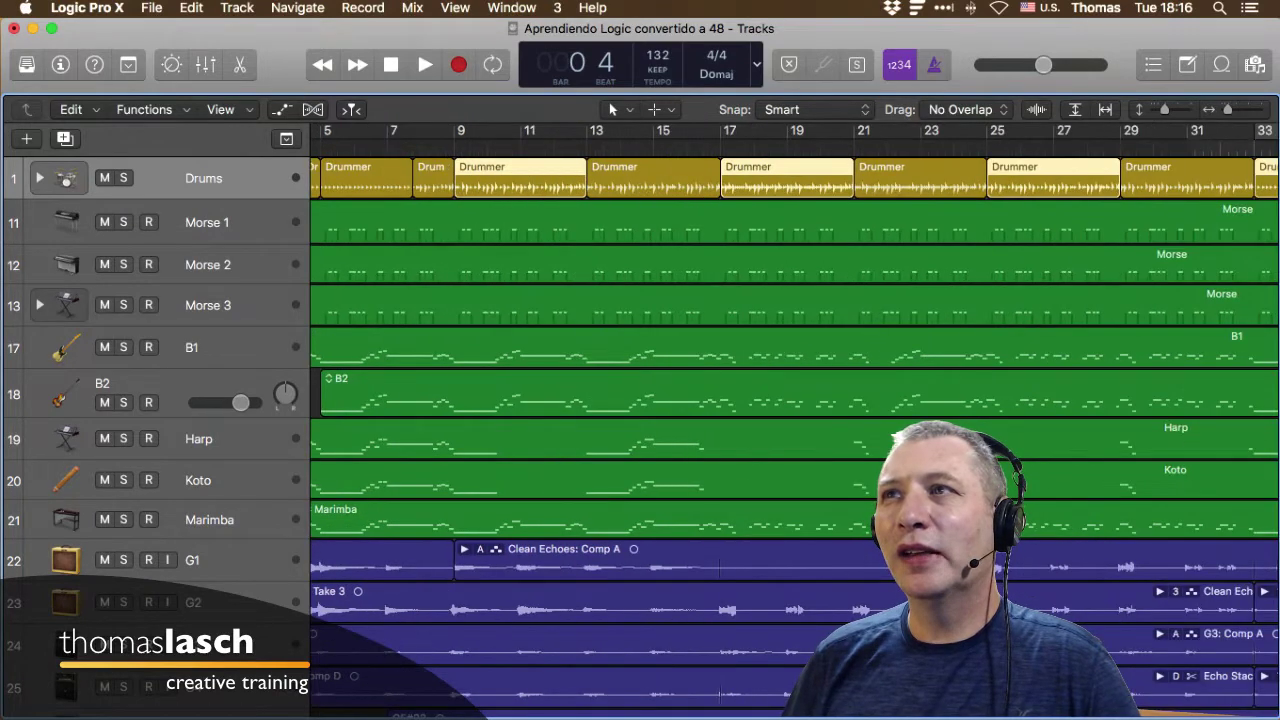
{"action": "key", "text": "super+Left"}
{"action": "key", "text": "super+Left"}
{"action": "key", "text": "z"}
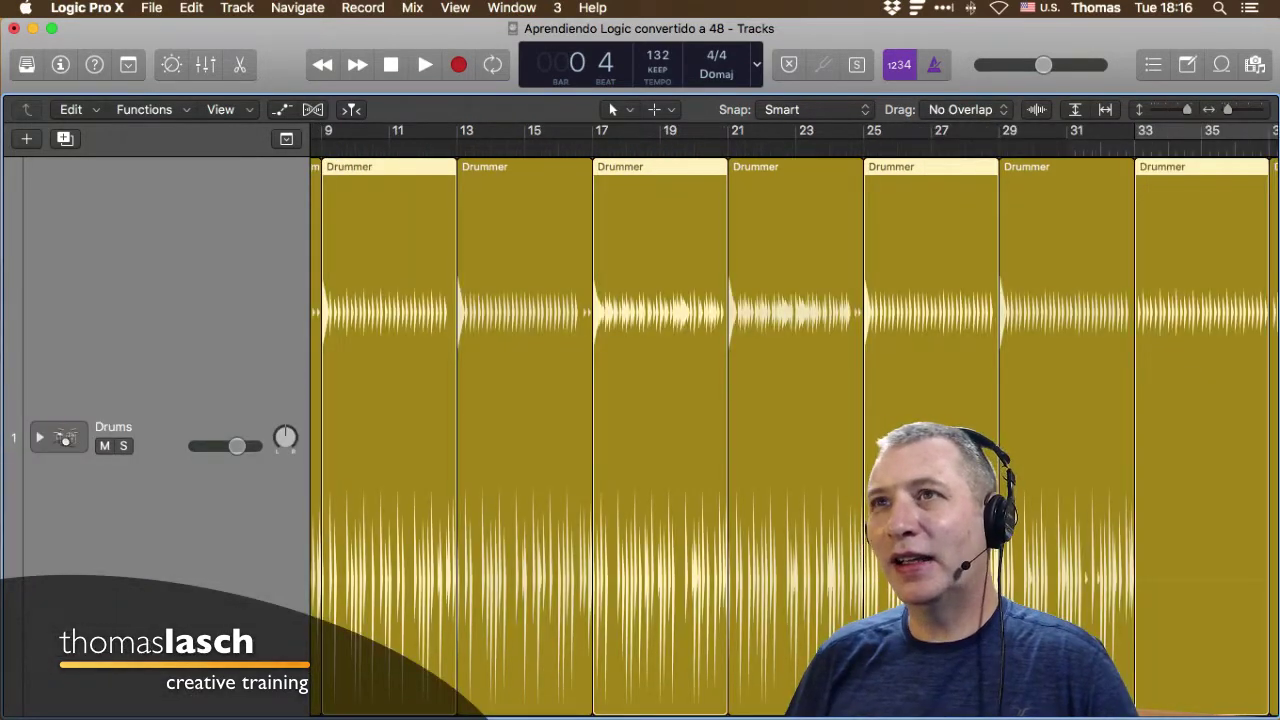
{"action": "key", "text": "z"}
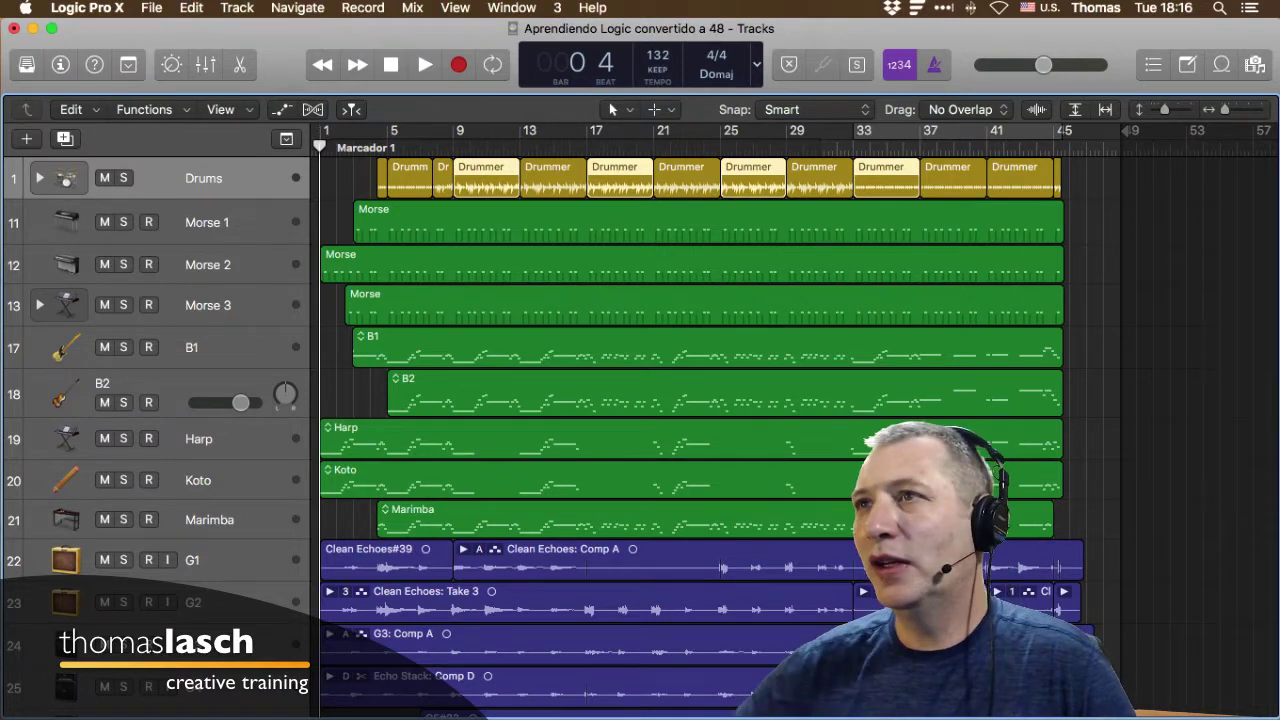
Zoom to fit the region on the Morse 1 track, then return to the project overview.
{"action": "left_click", "coordinate": [706, 222]}
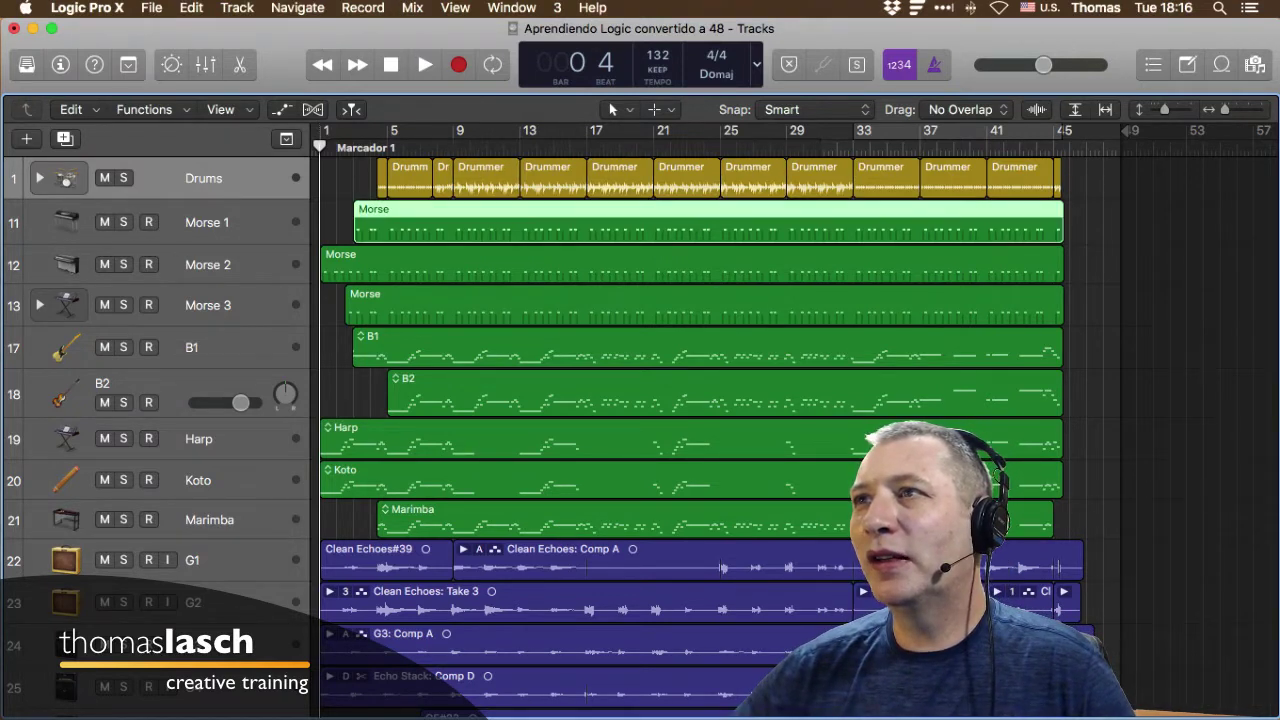
{"action": "key", "text": "z"}
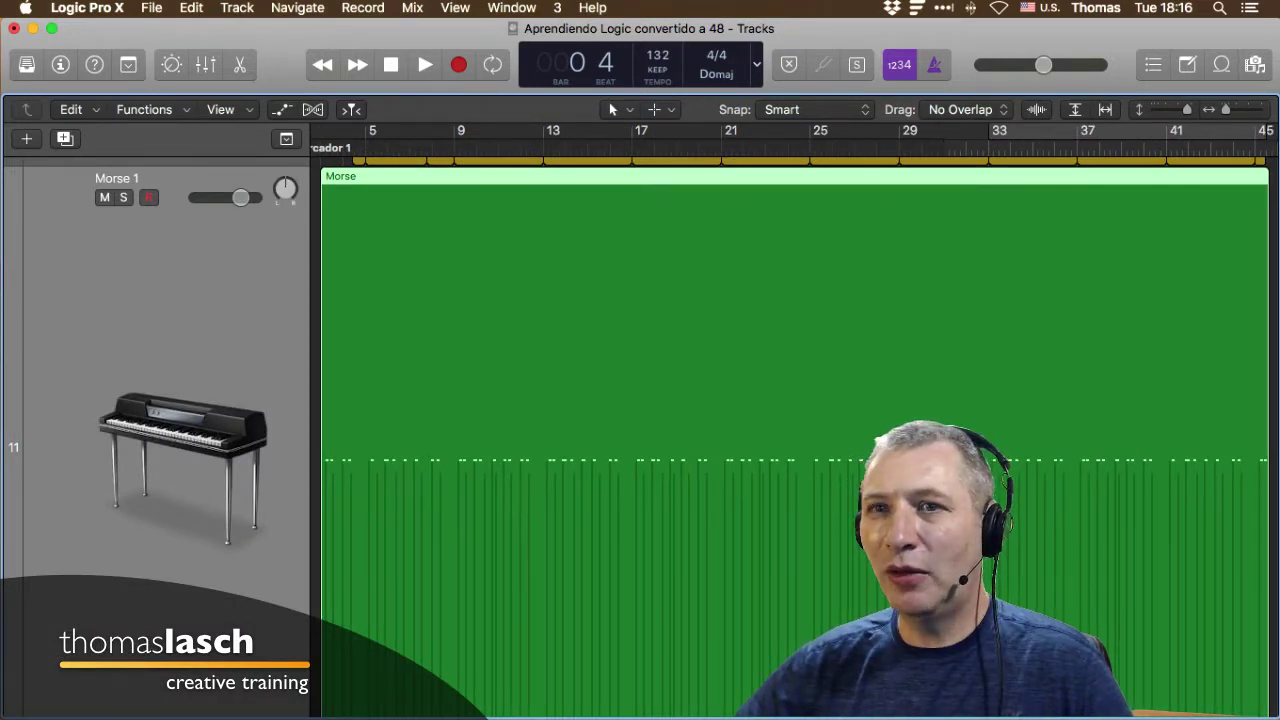
{"action": "key", "text": "z"}
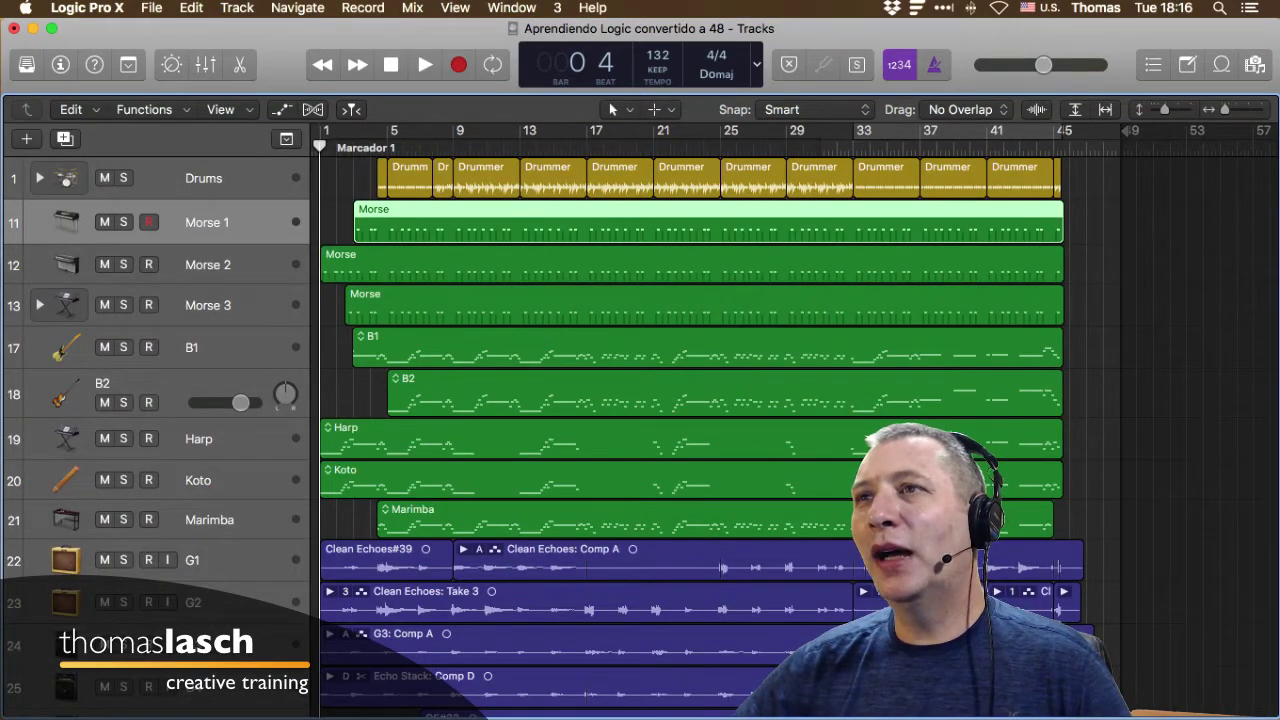
Select only the Drummer region at bar 9, zoom to fit it, and return to the project overview.
{"action": "key", "text": "Down"}
{"action": "left_click", "coordinate": [486, 303]}
{"action": "left_click", "coordinate": [486, 178]}
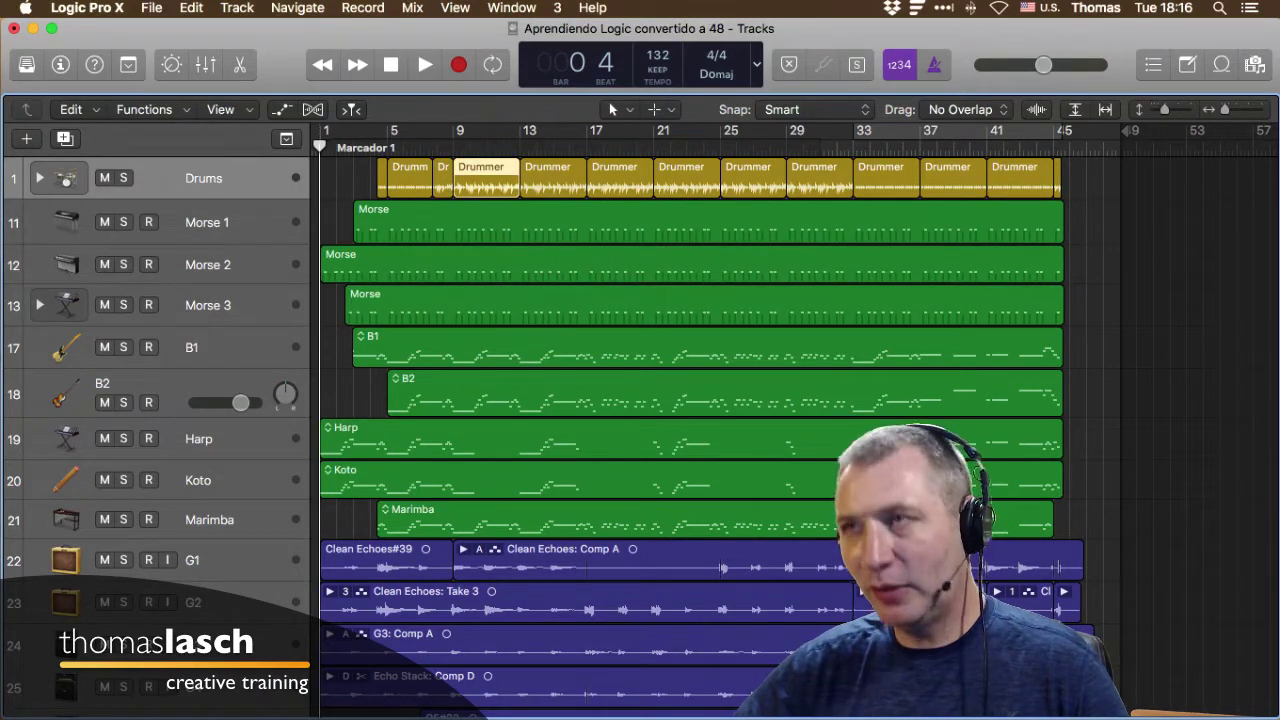
{"action": "key", "text": "z"}
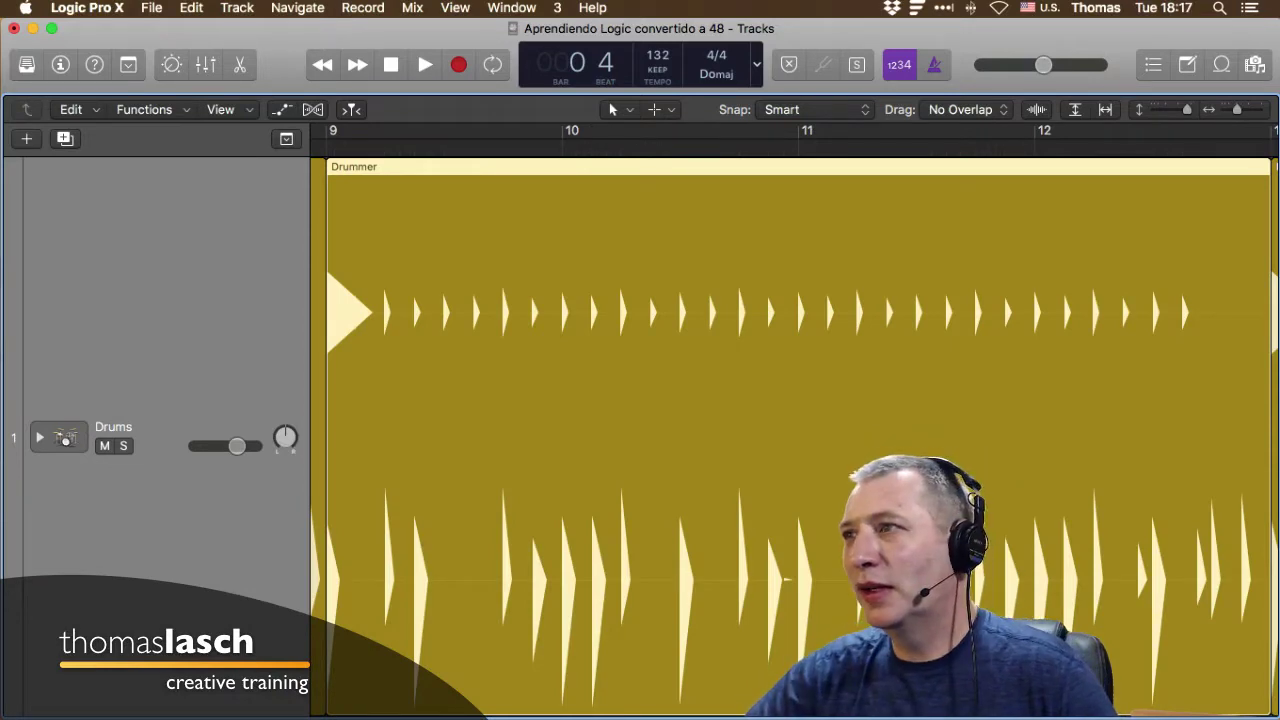
{"action": "key", "text": "z"}
Zoom to fit the G2 track's take folder starting at bar 33, then restore the overview.
{"action": "scroll", "coordinate": [700, 430], "scroll_direction": "down", "scroll_amount": 5}
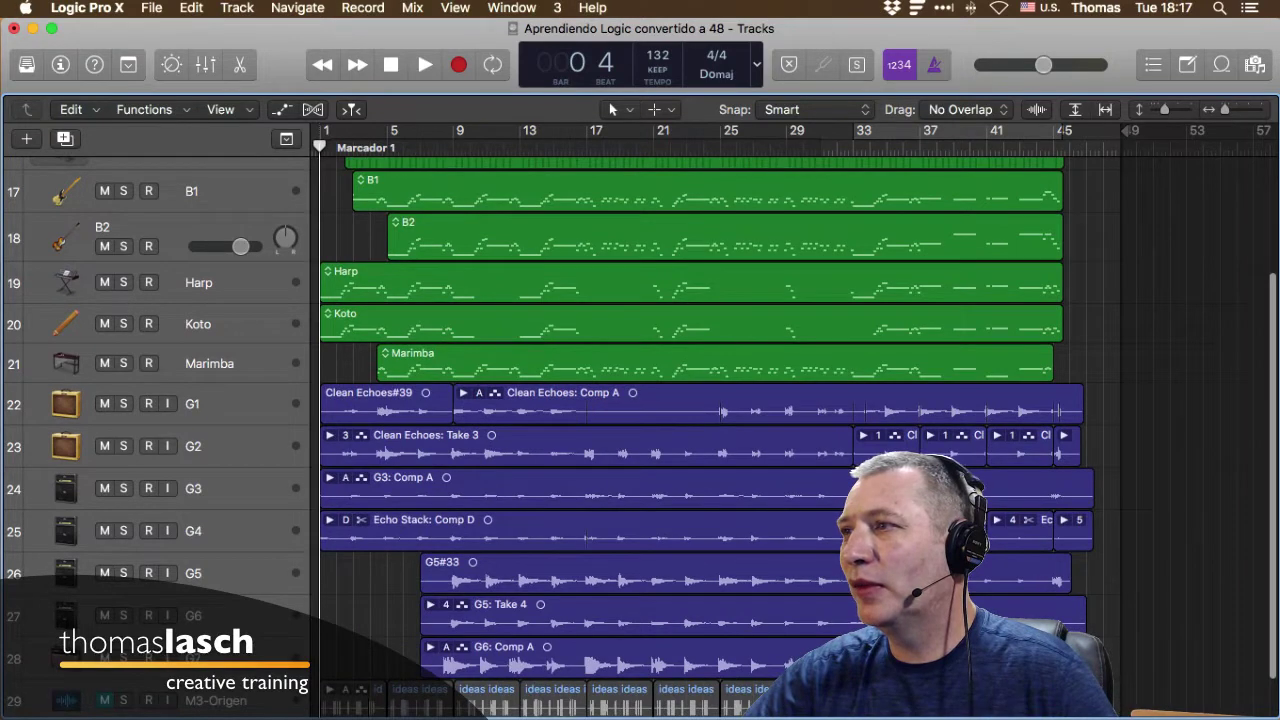
{"action": "left_click", "coordinate": [888, 456]}
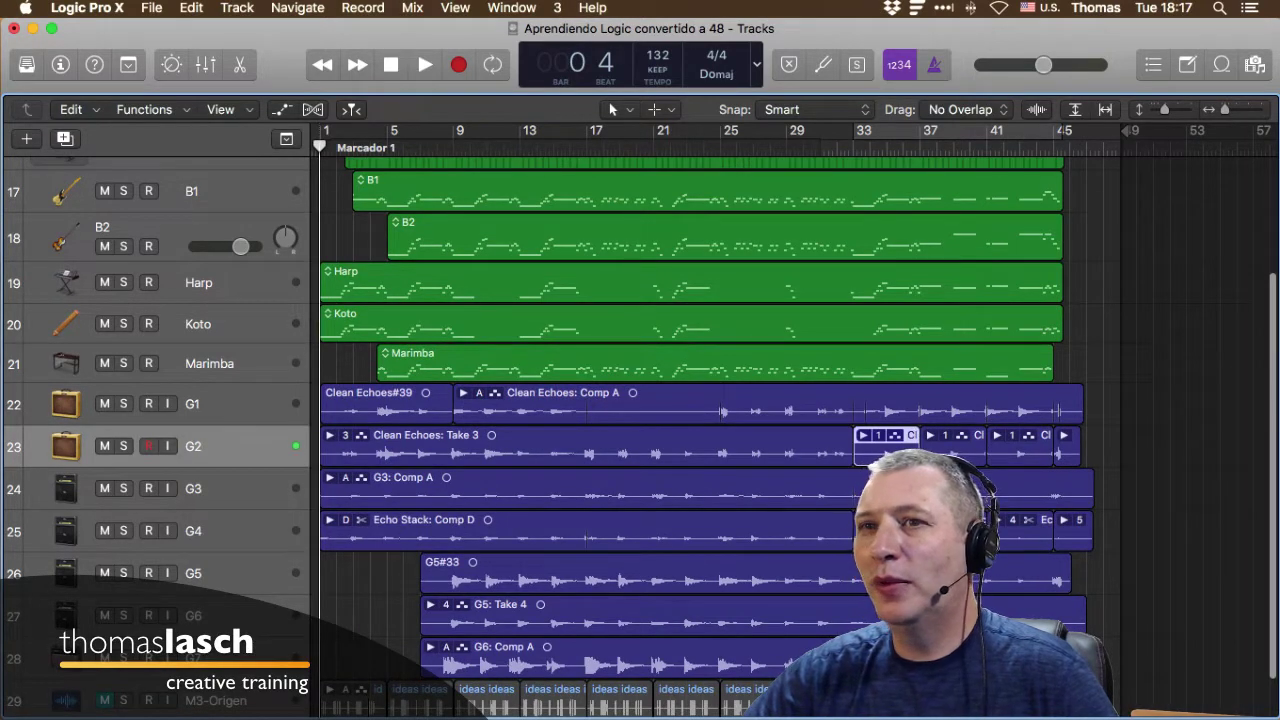
{"action": "key", "text": "z"}
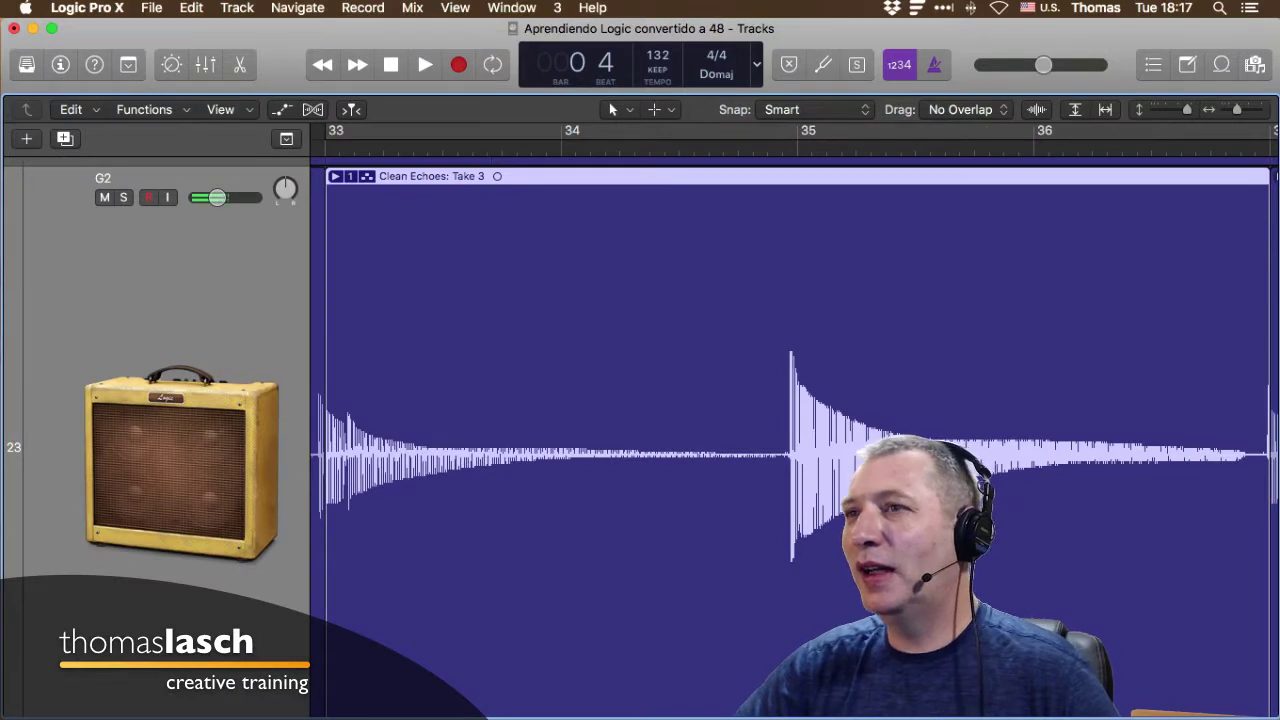
{"action": "key", "text": "z"}
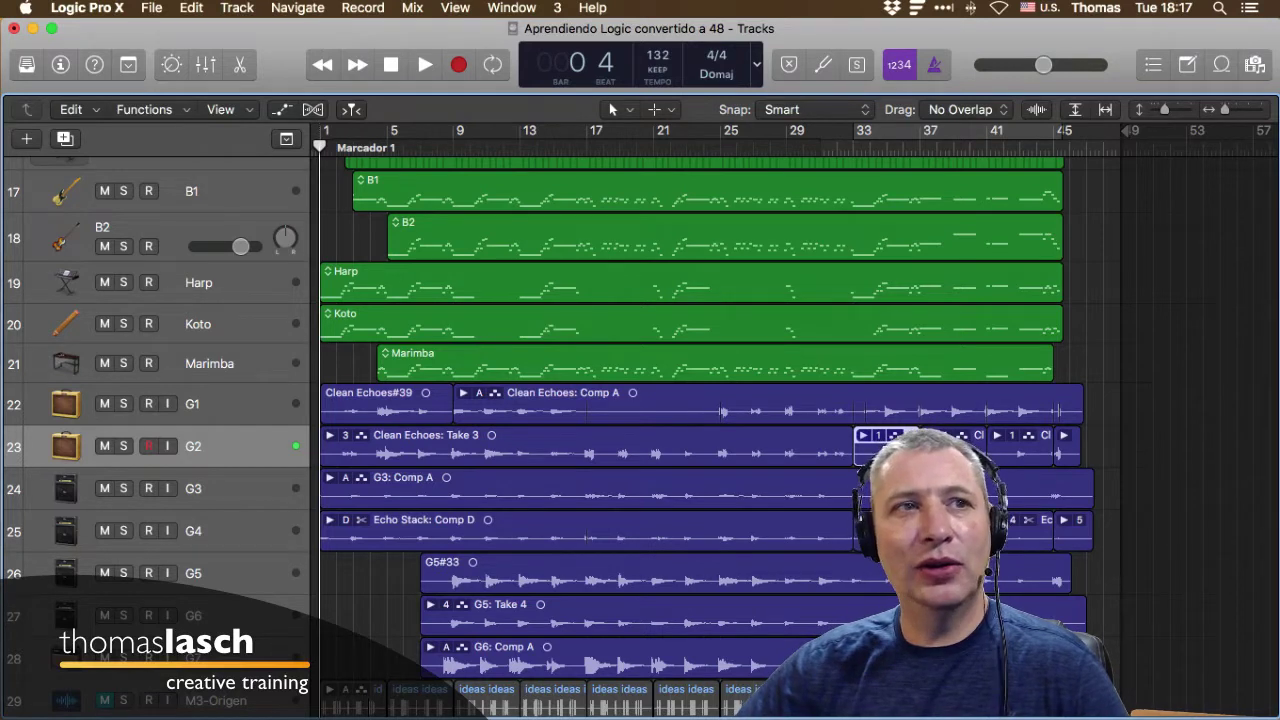
Open the B2 region in the Piano Roll below the tracks and enlarge the editor area.
{"action": "left_click", "coordinate": [725, 237]}
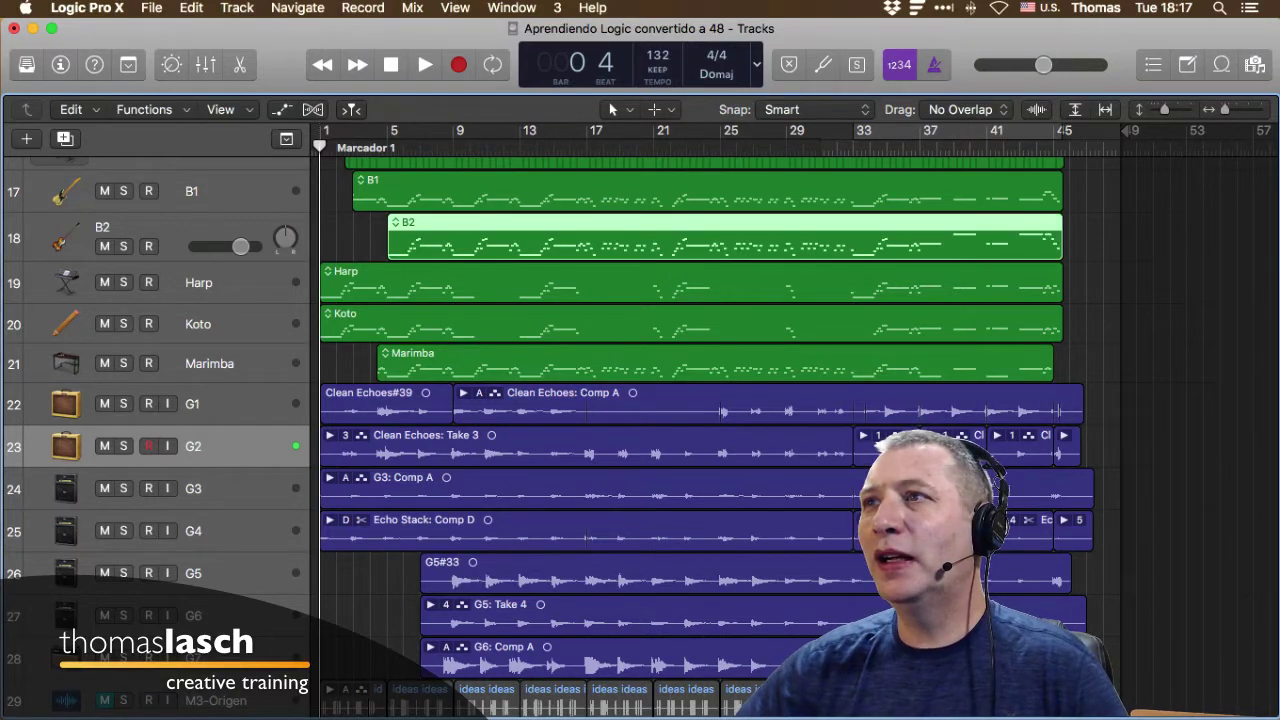
{"action": "key", "text": "p"}
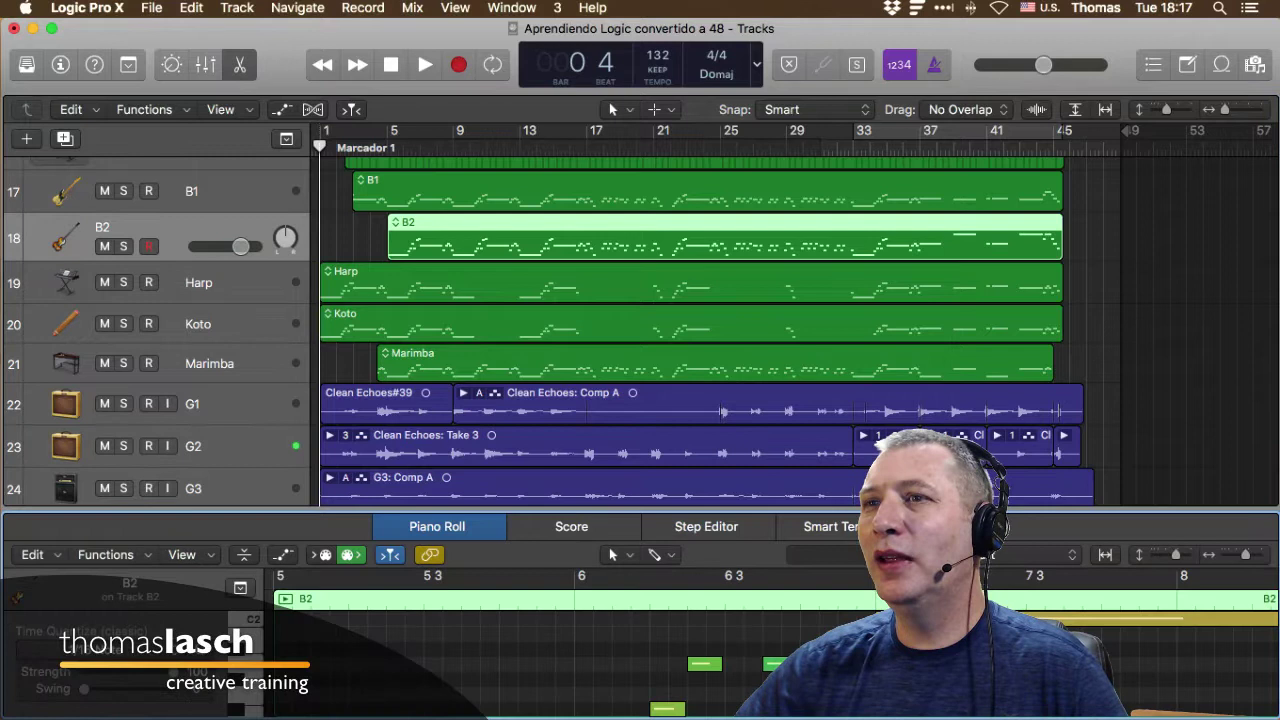
{"action": "left_click_drag", "start_coordinate": [566, 510], "coordinate": [566, 380]}
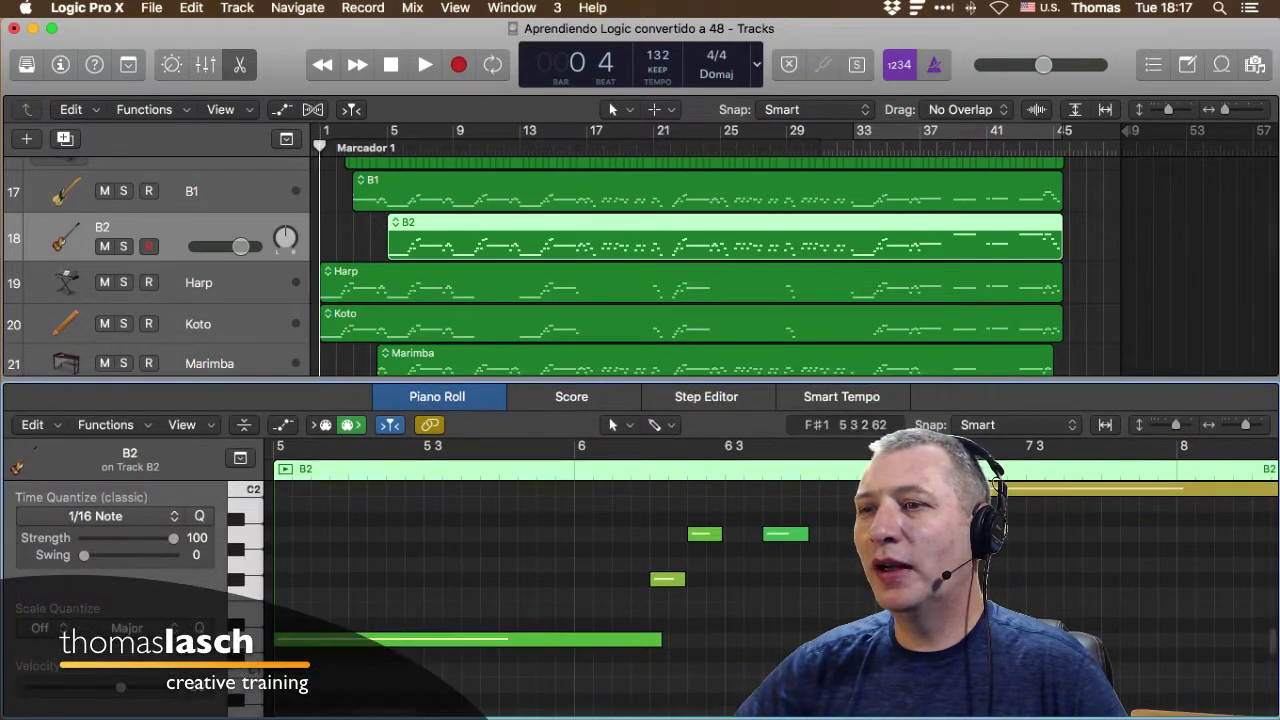
Select single notes of the B2 region one after another, including F#1, A1, C2 and the long D1.
{"action": "left_click", "coordinate": [669, 579]}
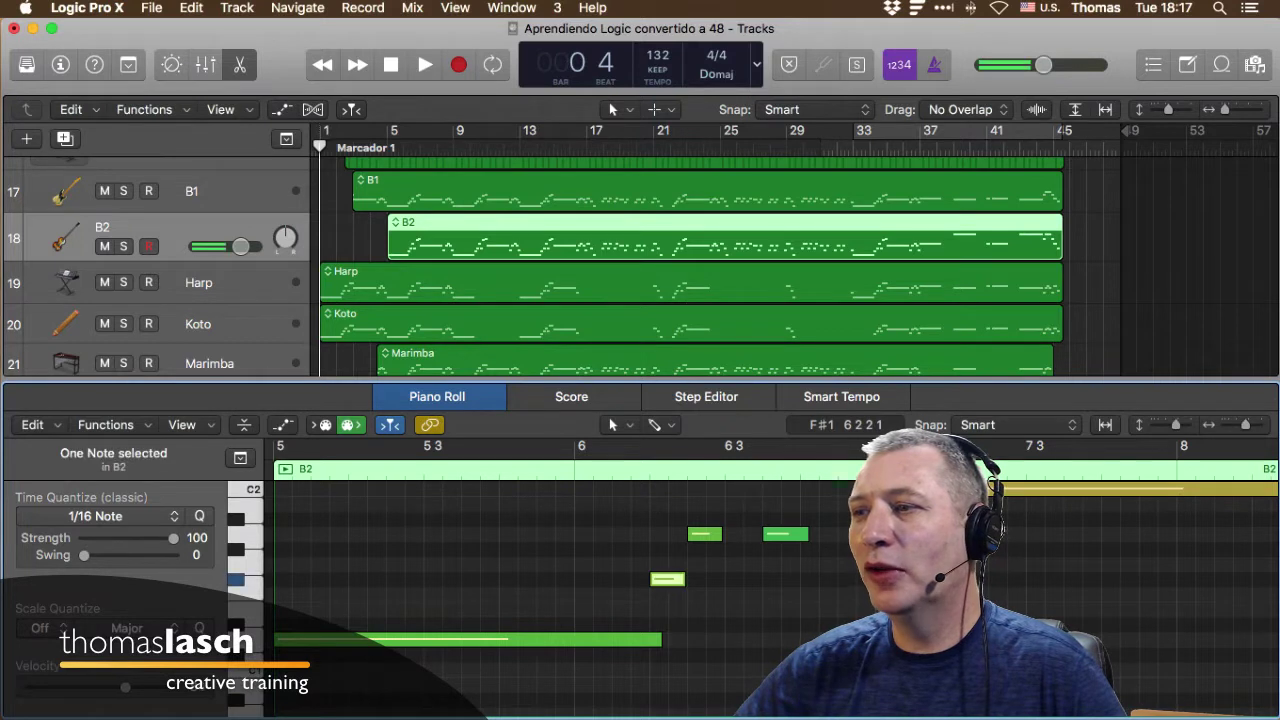
{"action": "left_click", "coordinate": [701, 534]}
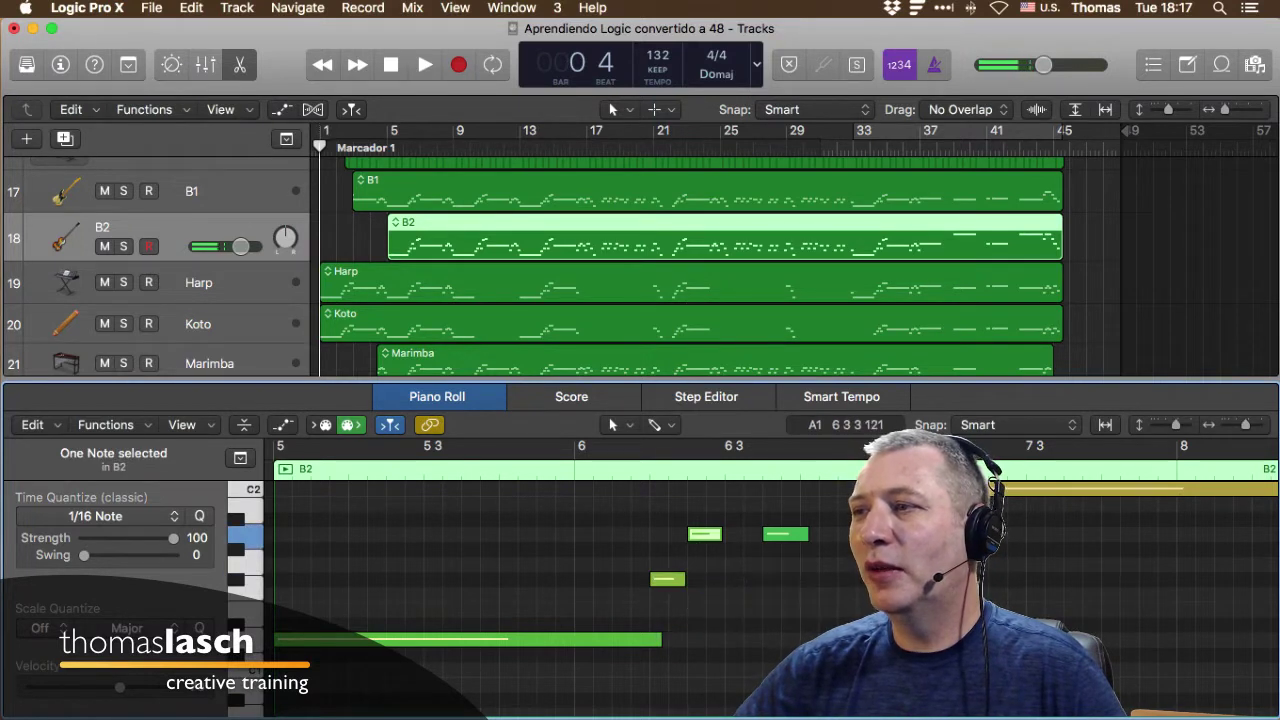
{"action": "key", "text": "Right"}
{"action": "left_click", "coordinate": [525, 639]}
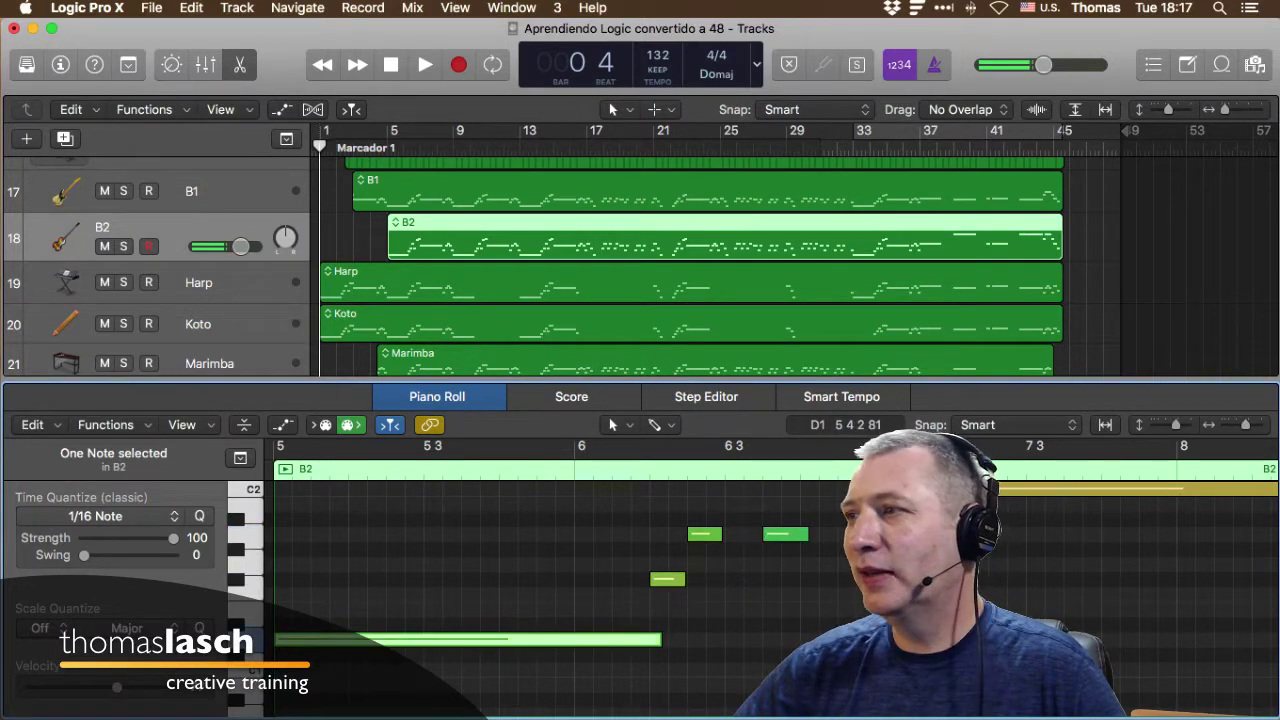
{"action": "key", "text": "Right"}
{"action": "key", "text": "alt+Right"}
{"action": "key", "text": "Left"}
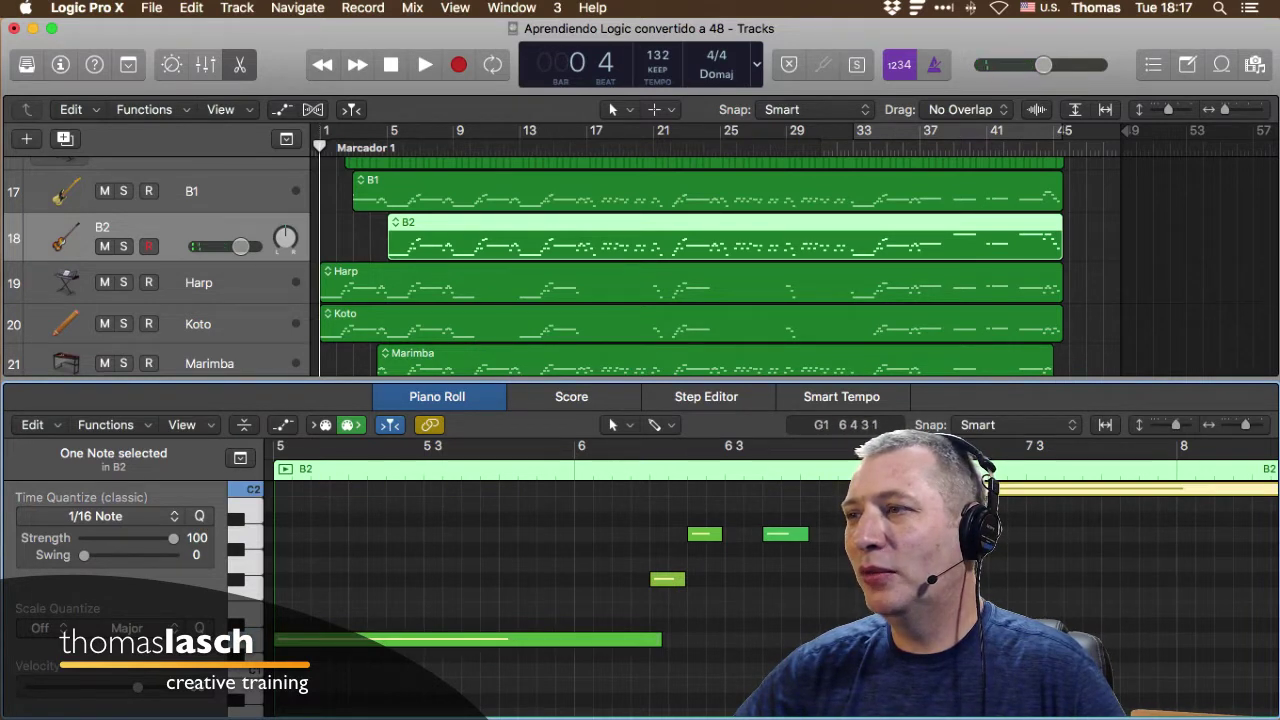
{"action": "mouse_move", "coordinate": [788, 535]}
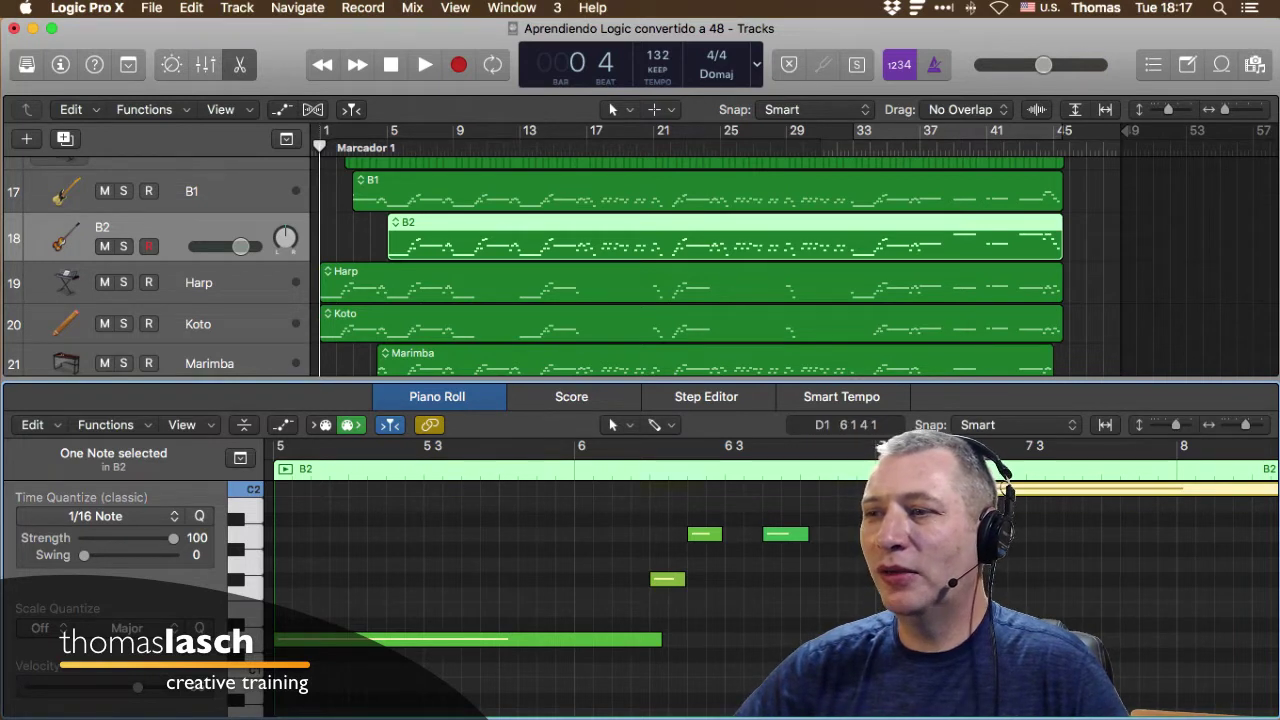
{"action": "mouse_move", "coordinate": [632, 640]}
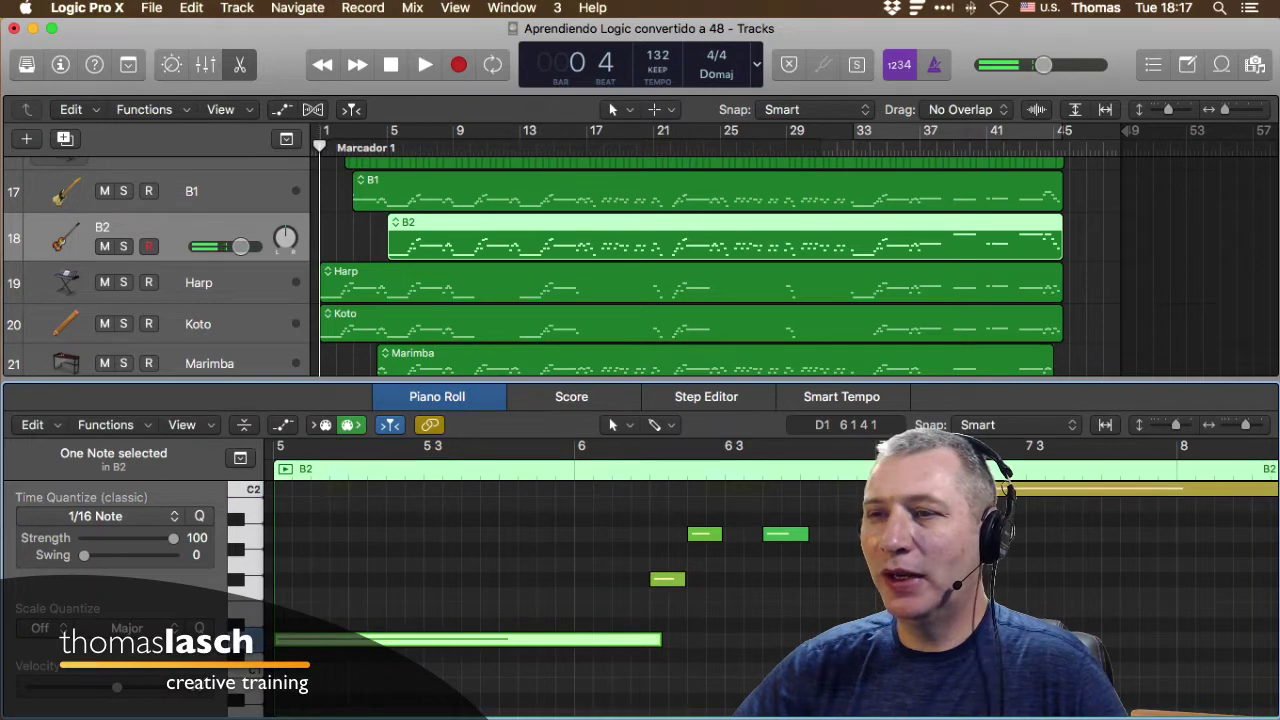
{"action": "scroll", "coordinate": [632, 645], "scroll_direction": "up", "scroll_amount": 3}
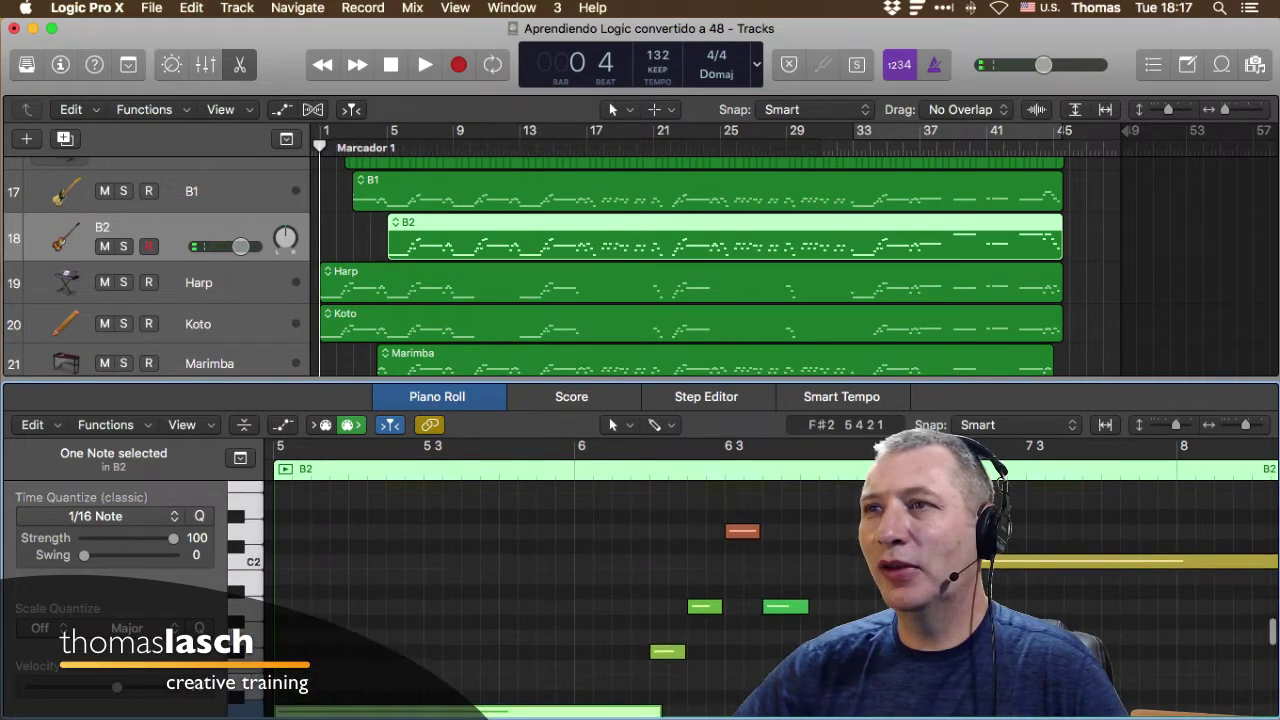
Close the editor area below the tracks, then show it and hide it again.
{"action": "key", "text": "e"}
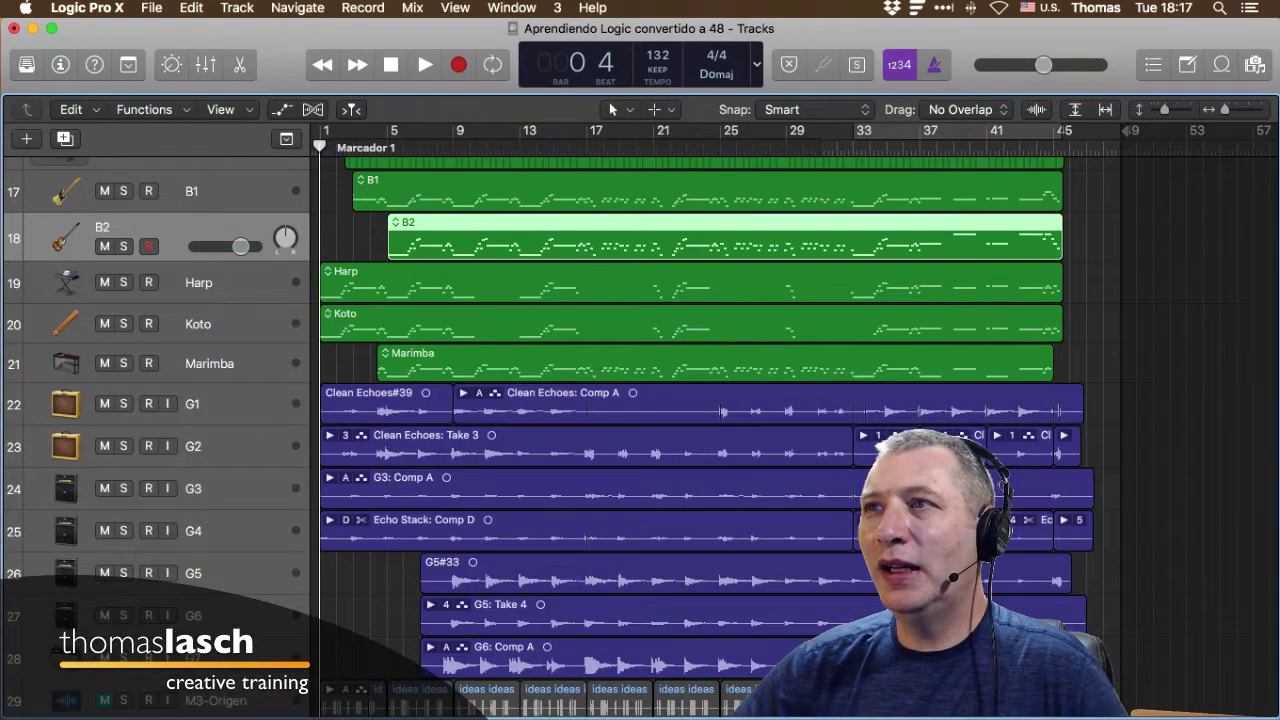
{"action": "key", "text": "e"}
{"action": "key", "text": "e"}
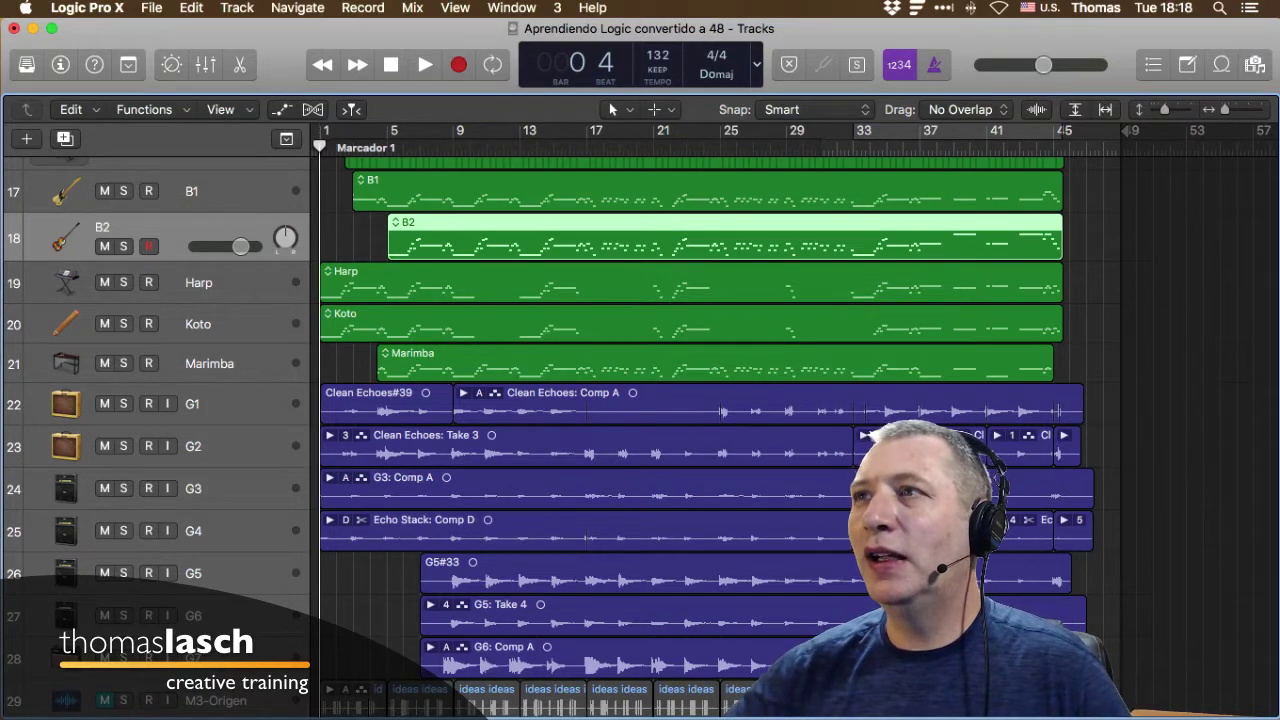
Open the B2 region in a separate, repositioned Piano Roll window and select notes by pitch, trying G2 and A2.
{"action": "key", "text": "super+4"}
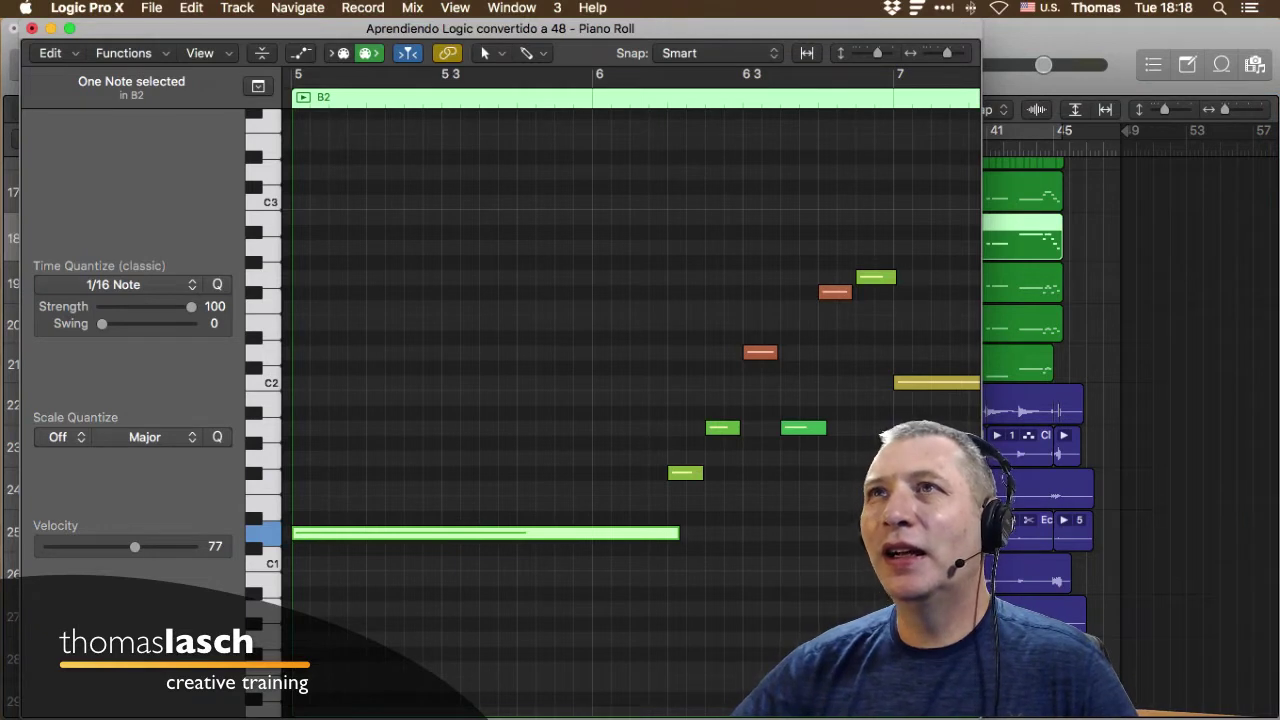
{"action": "left_click_drag", "start_coordinate": [500, 28], "coordinate": [570, 28]}
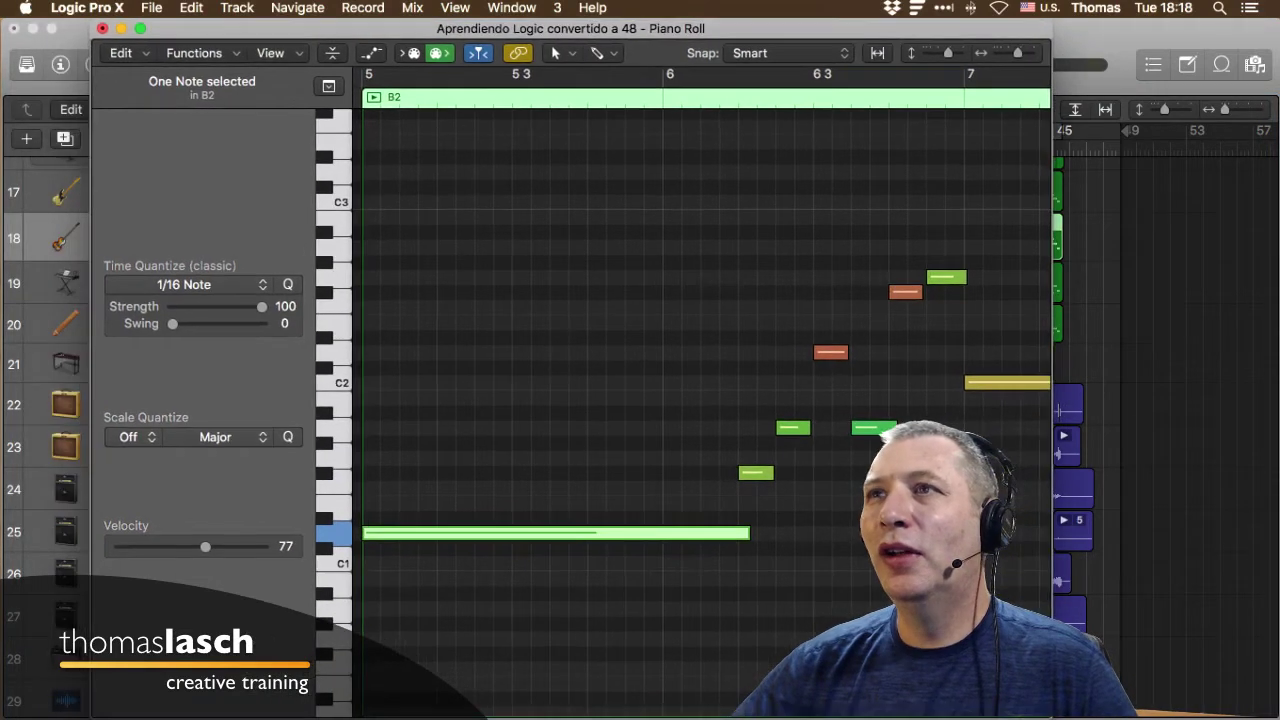
{"action": "left_click", "coordinate": [600, 302]}
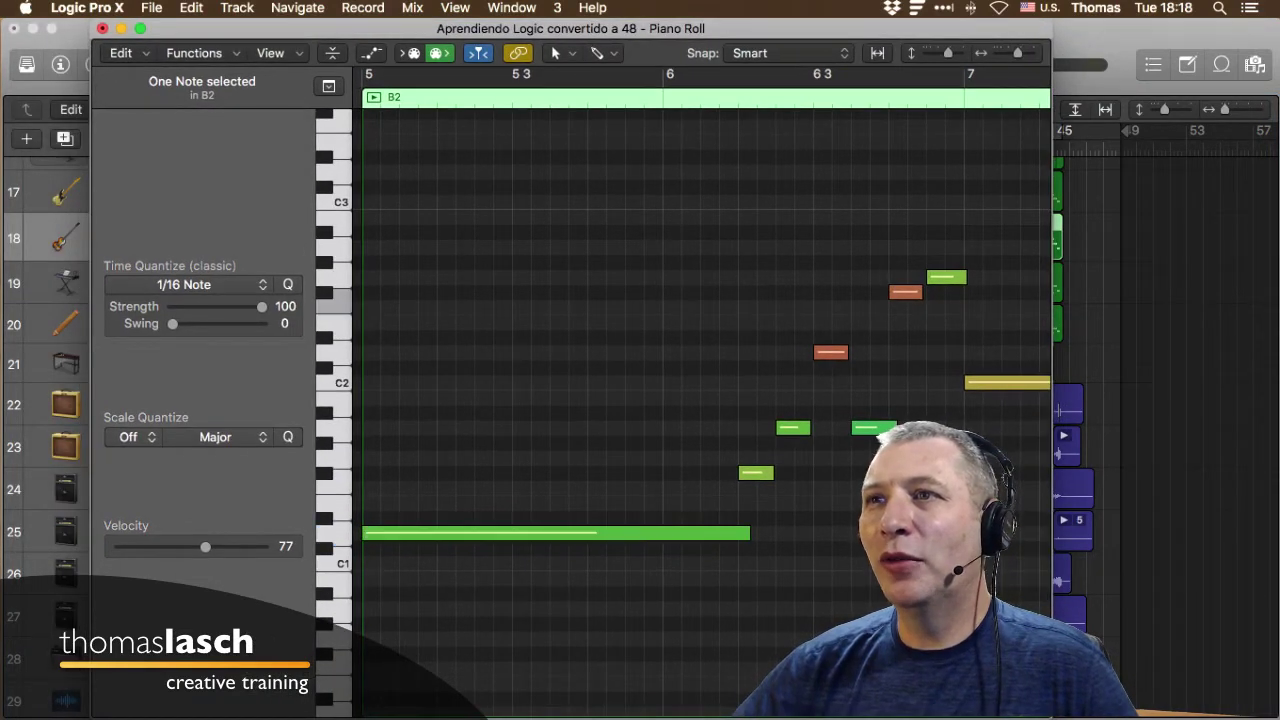
{"action": "left_click", "coordinate": [340, 277]}
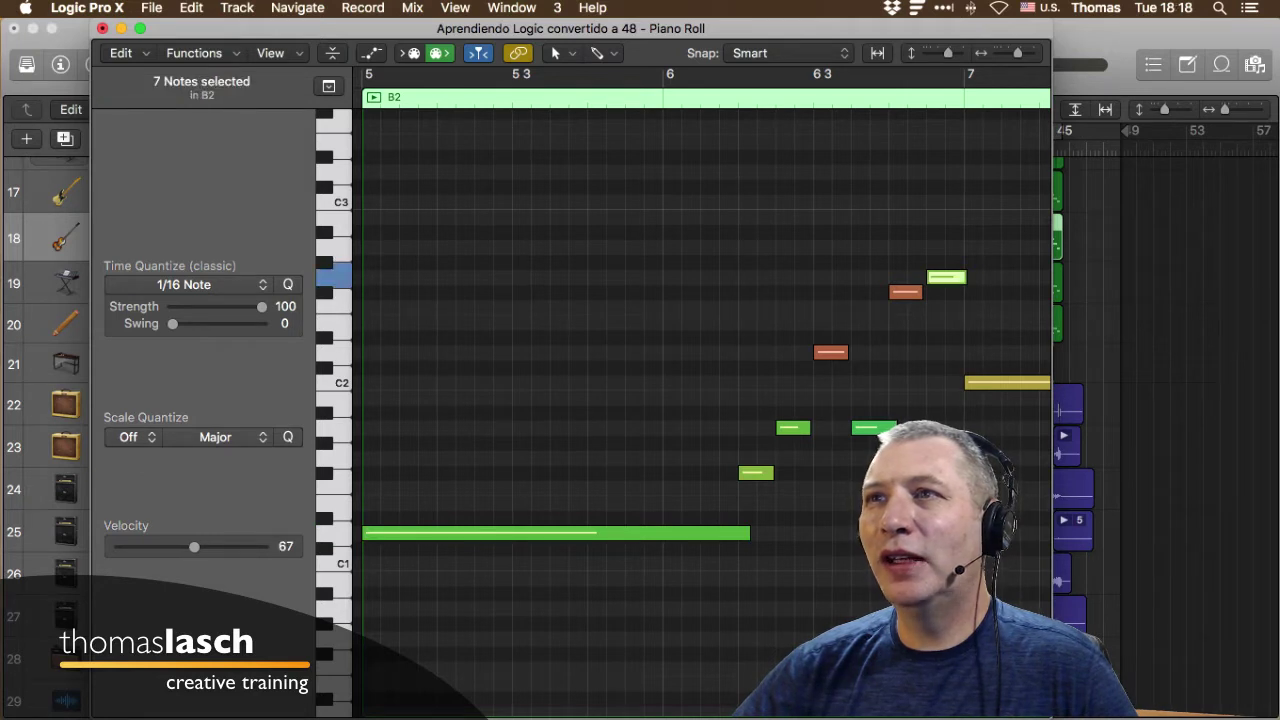
{"action": "left_click", "coordinate": [340, 249]}
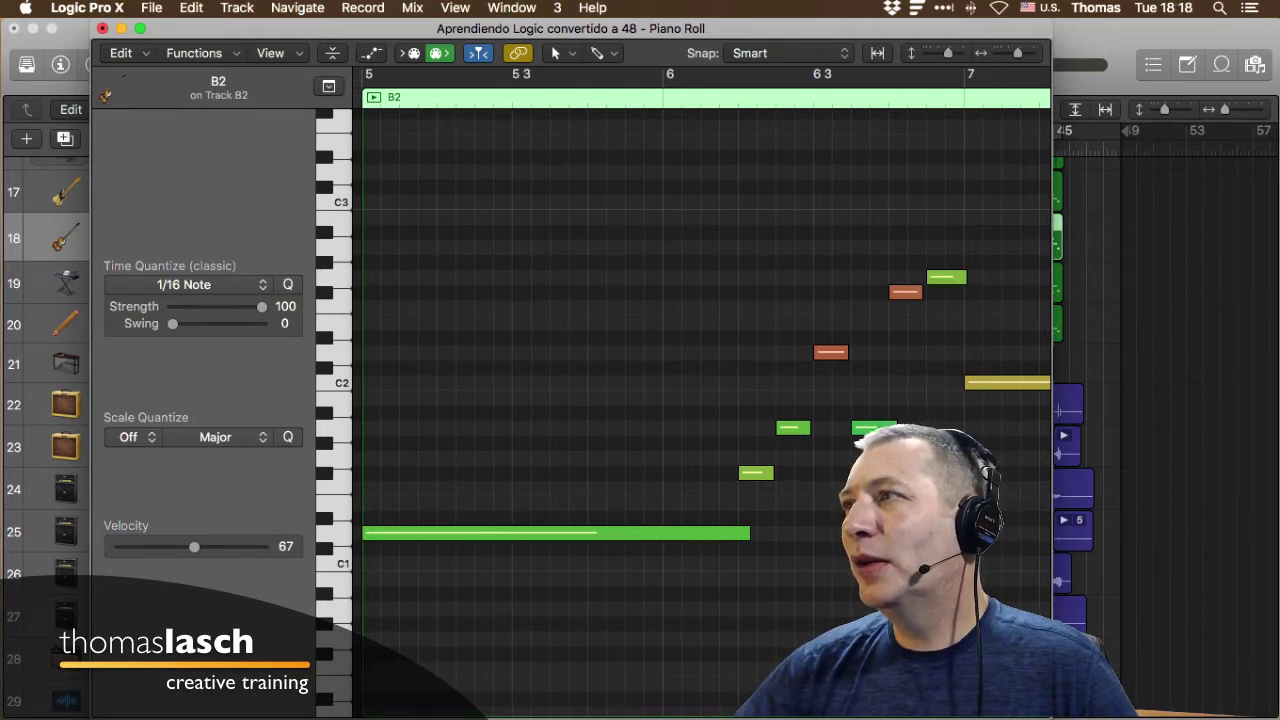
Select single notes of the B2 region in the Piano Roll: G2, the long D1, F#1, A1, and D1 again.
{"action": "left_click", "coordinate": [946, 277]}
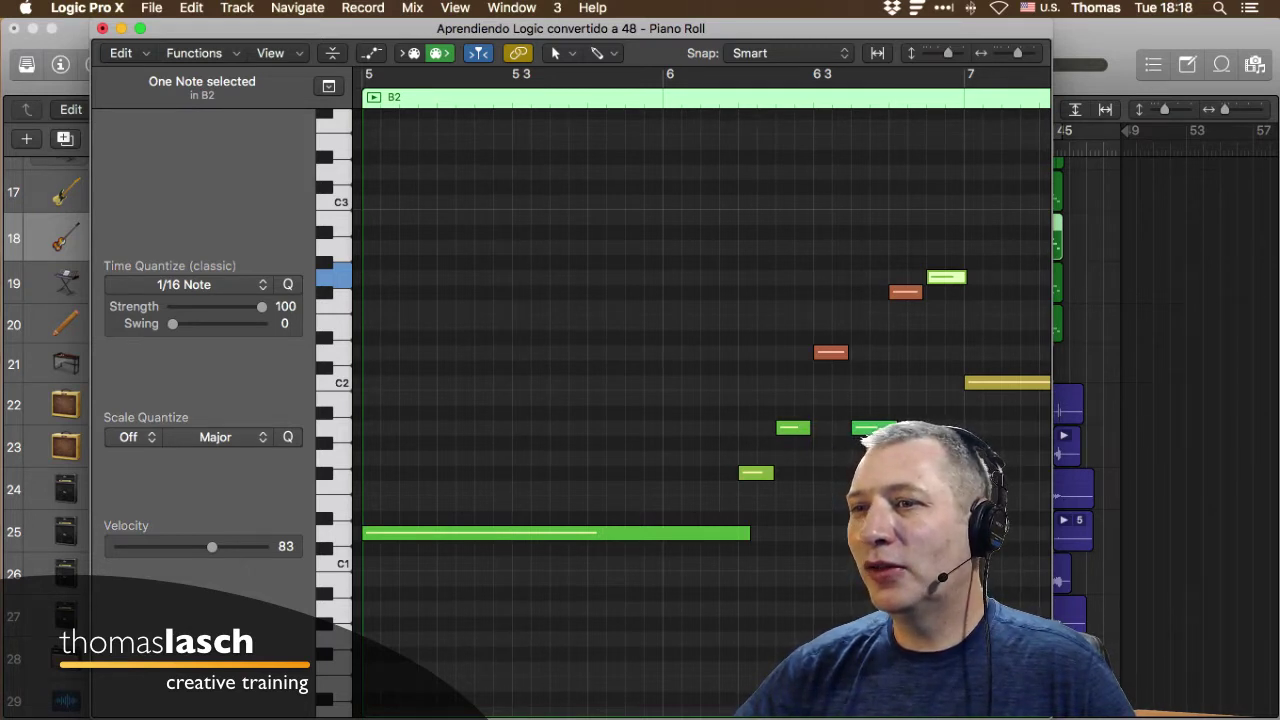
{"action": "left_click", "coordinate": [556, 533]}
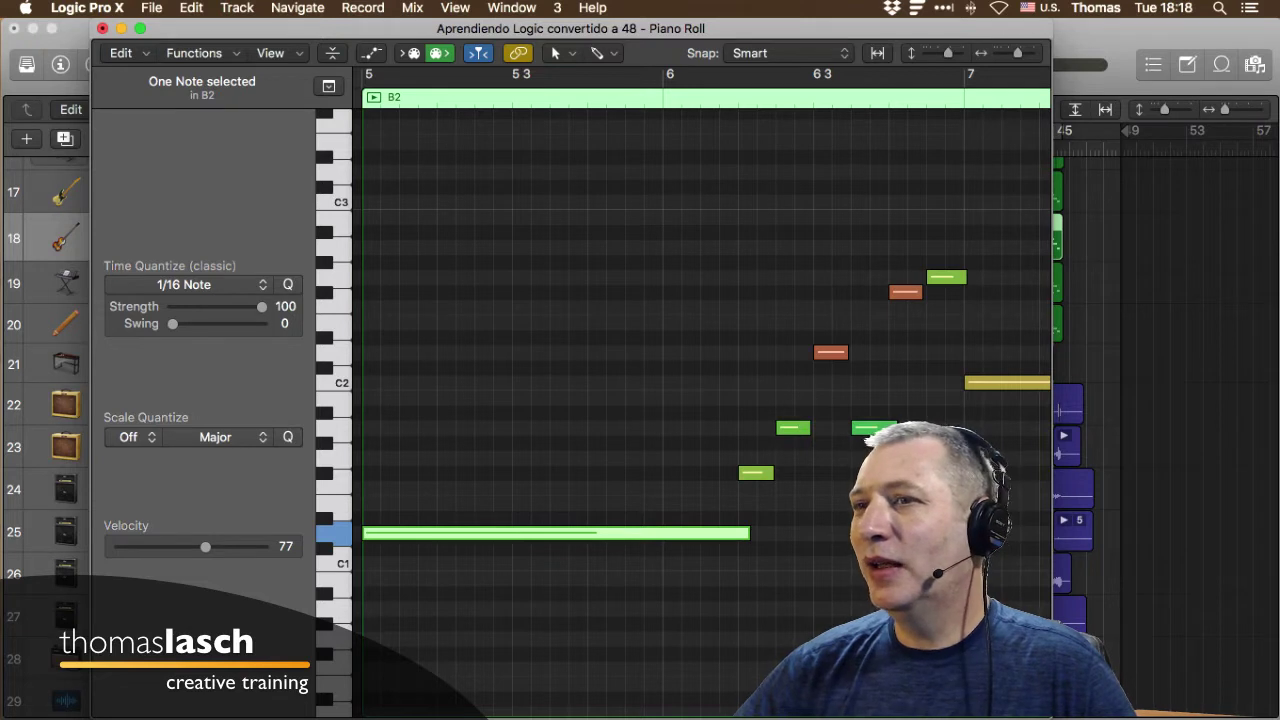
{"action": "left_click", "coordinate": [756, 473]}
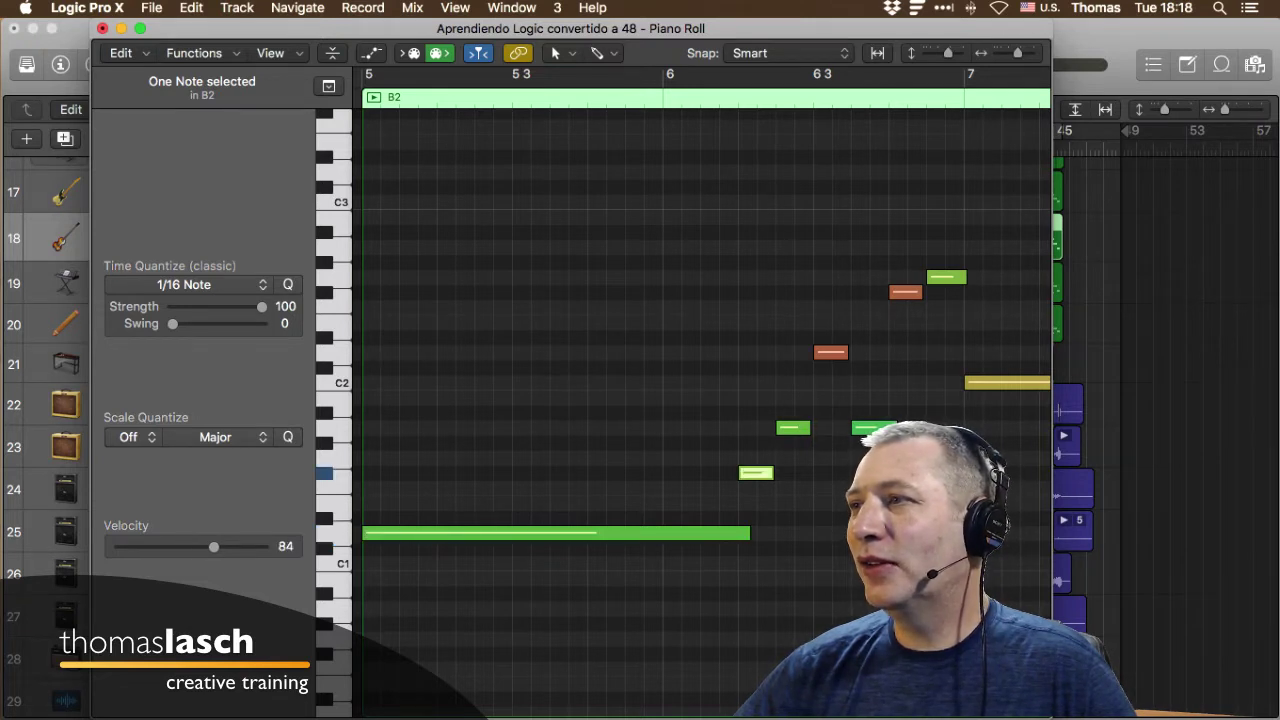
{"action": "mouse_move", "coordinate": [809, 428]}
{"action": "left_mouse_down"}
{"action": "mouse_move", "coordinate": [820, 428]}
{"action": "mouse_move", "coordinate": [792, 397]}
{"action": "mouse_move", "coordinate": [792, 429]}
{"action": "left_mouse_up"}
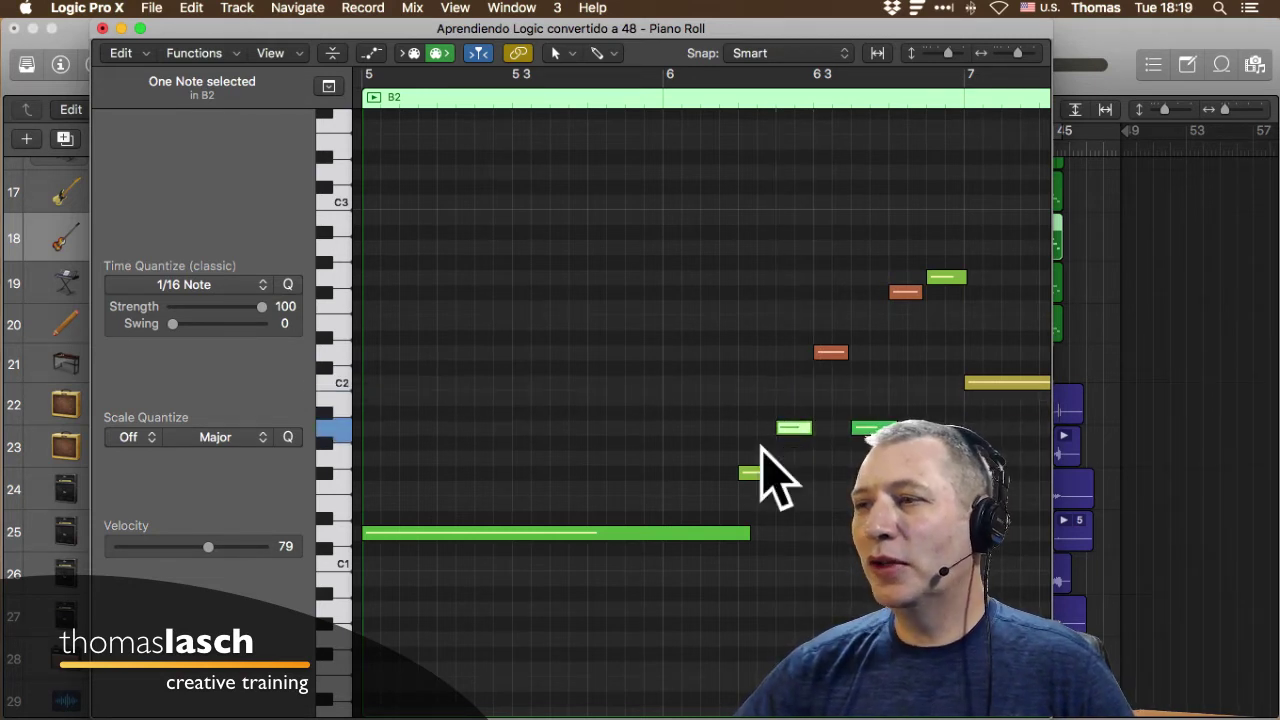
{"action": "left_click", "coordinate": [730, 533]}
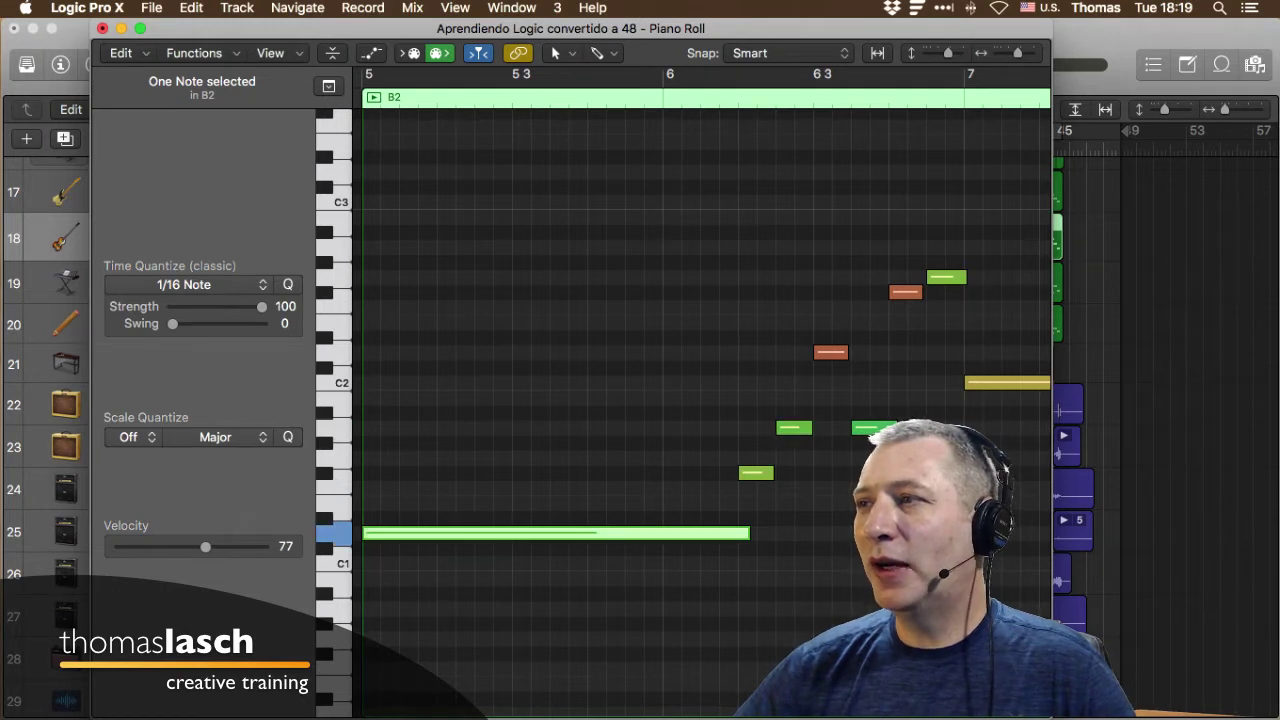
Move the selection note by note from the long D1 to F#2, reselect D1 and close the Piano Roll window.
{"action": "key", "text": "Right"}
{"action": "key", "text": "Right"}
{"action": "key", "text": "Right"}
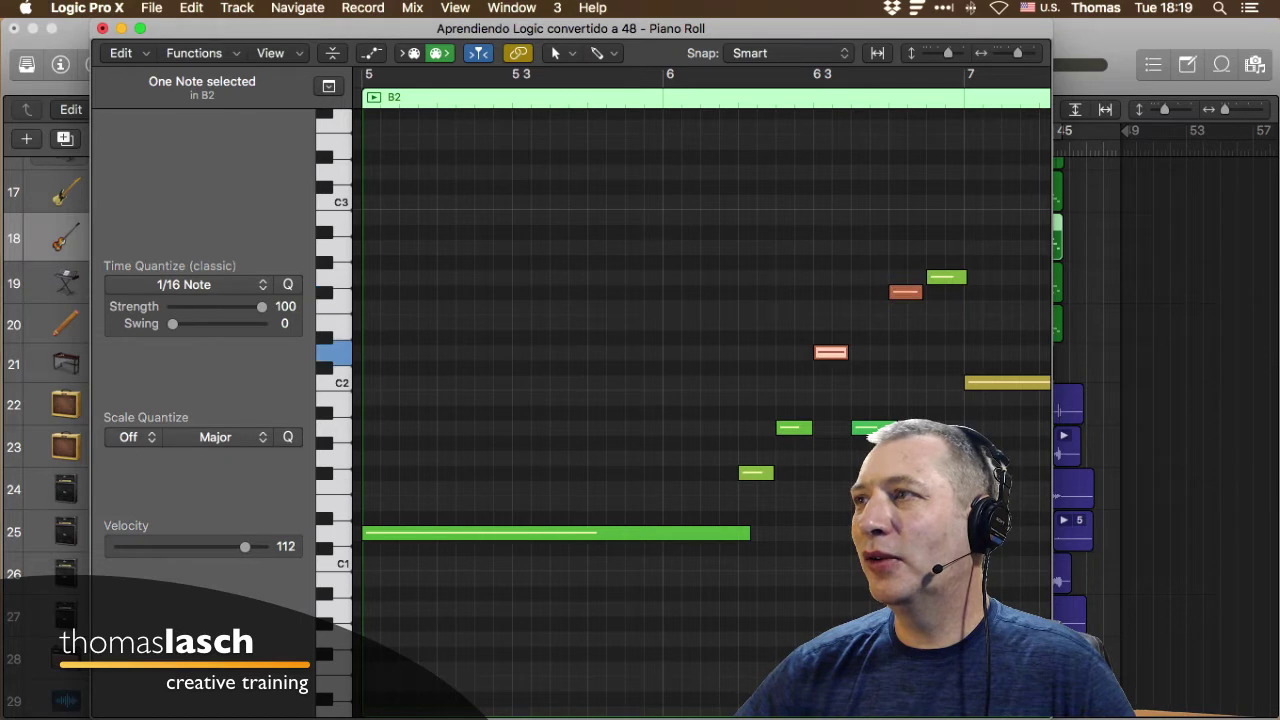
{"action": "key", "text": "Right"}
{"action": "key", "text": "Right"}
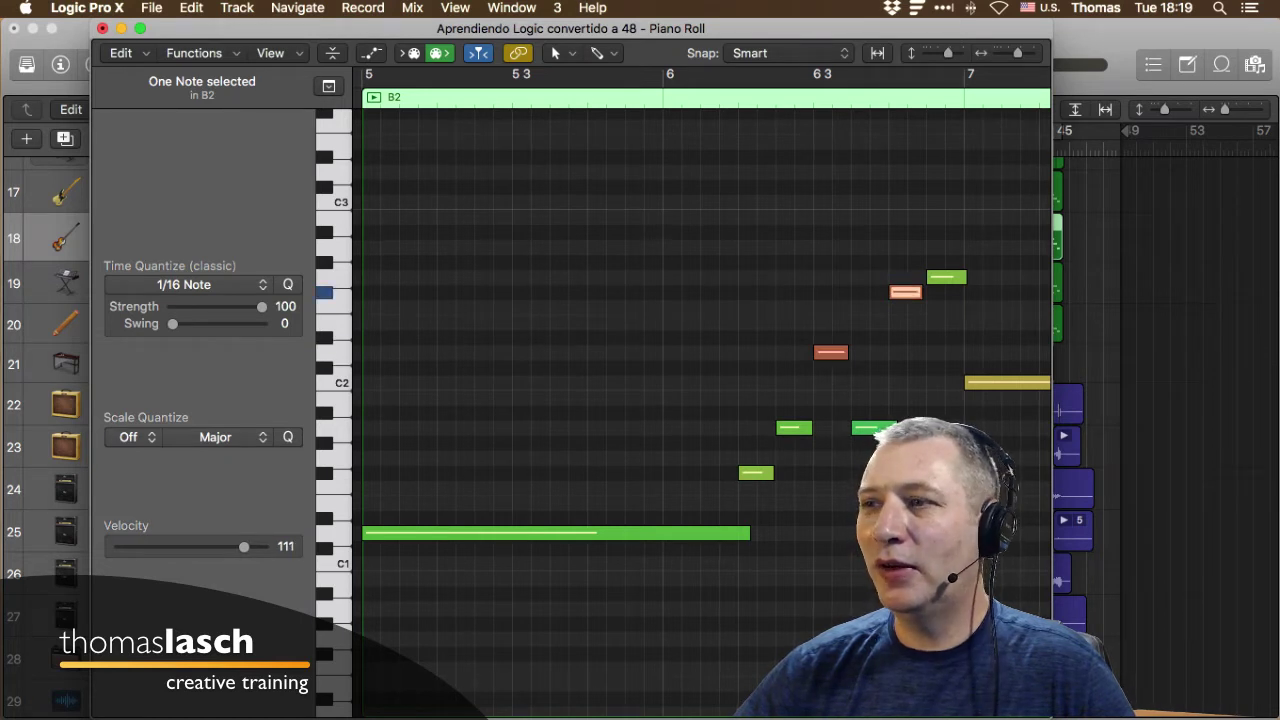
{"action": "left_click", "coordinate": [583, 533]}
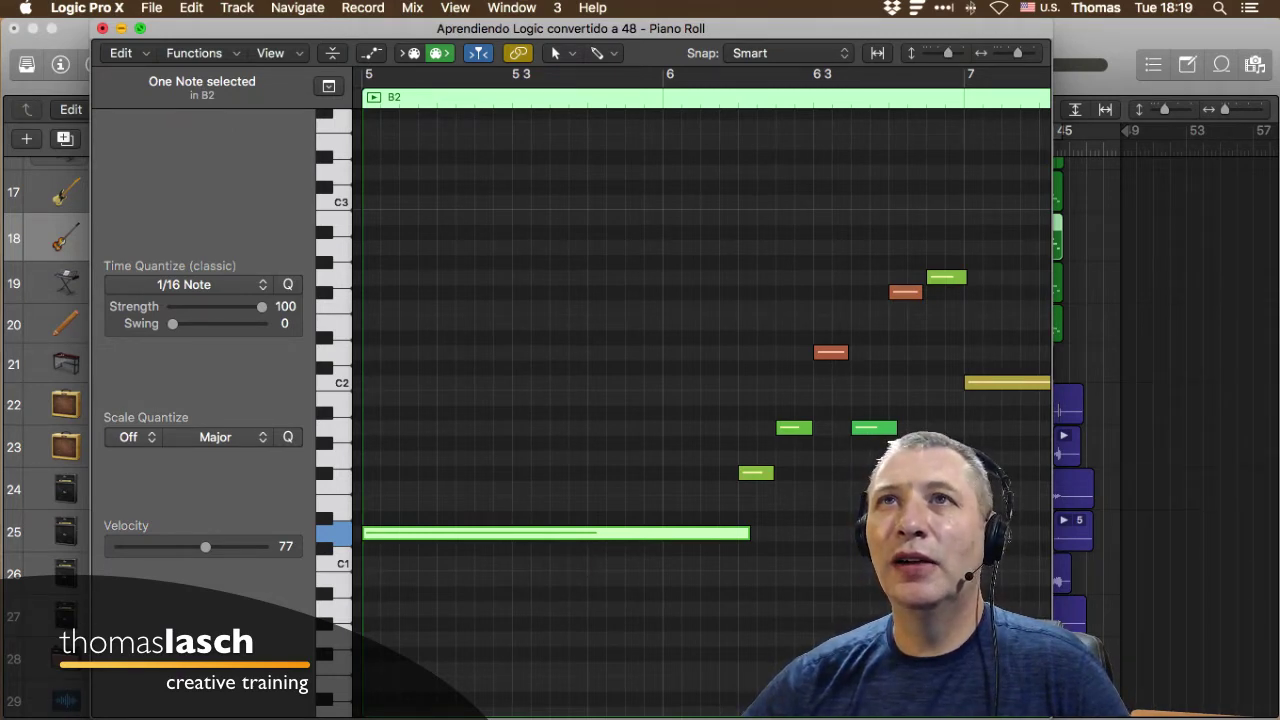
{"action": "left_click", "coordinate": [102, 28]}
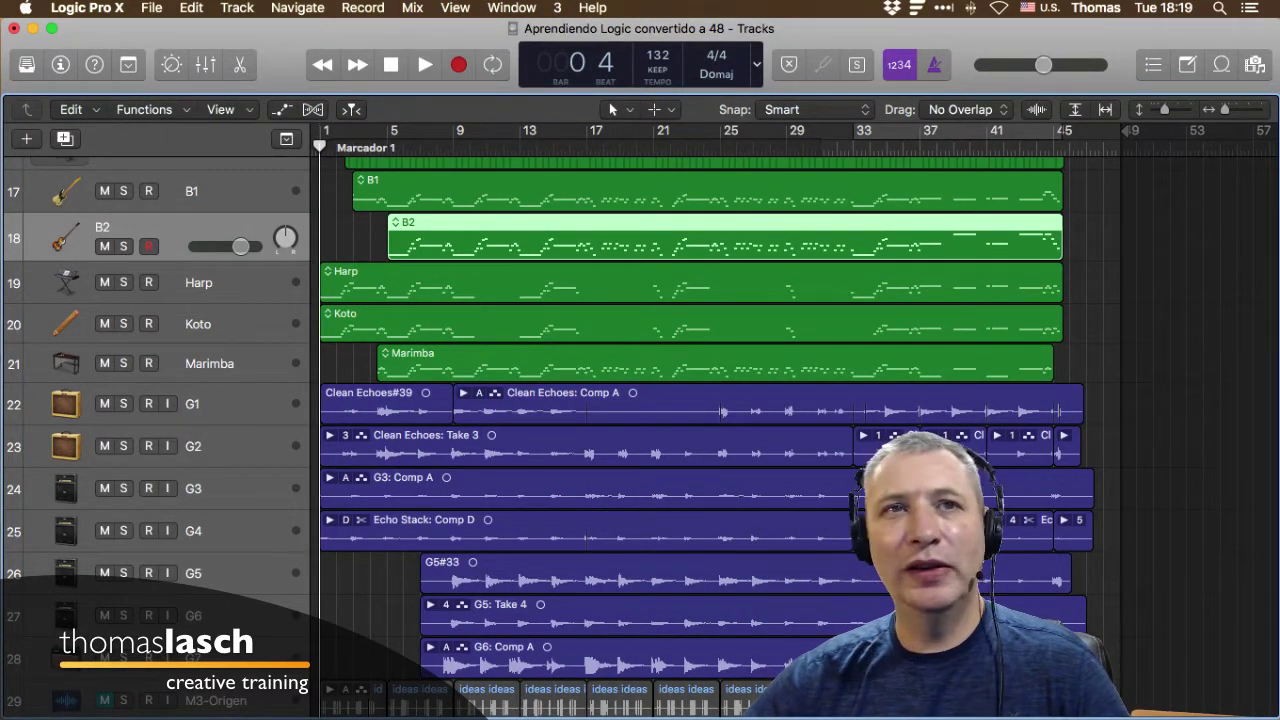
Open the Clean Echoes#39 audio region of track G1 in a separate audio file editor window and close it.
{"action": "left_click", "coordinate": [386, 394]}
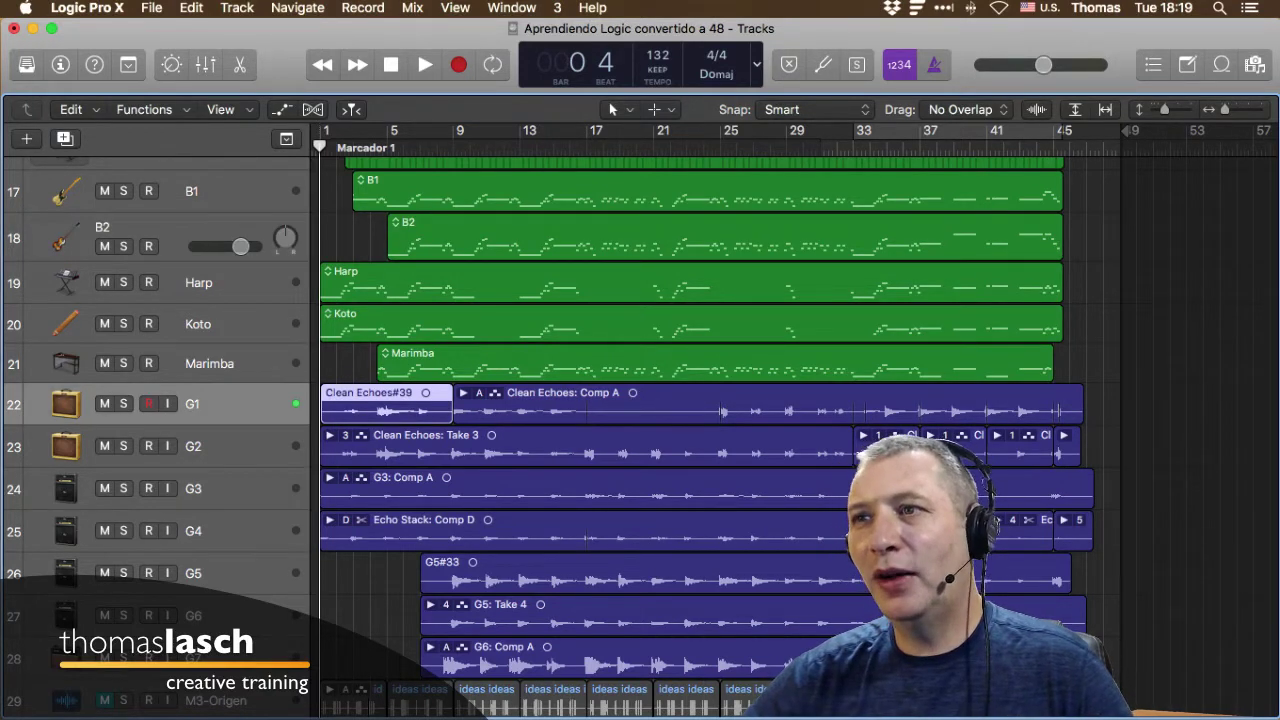
{"action": "key", "text": "super+6"}
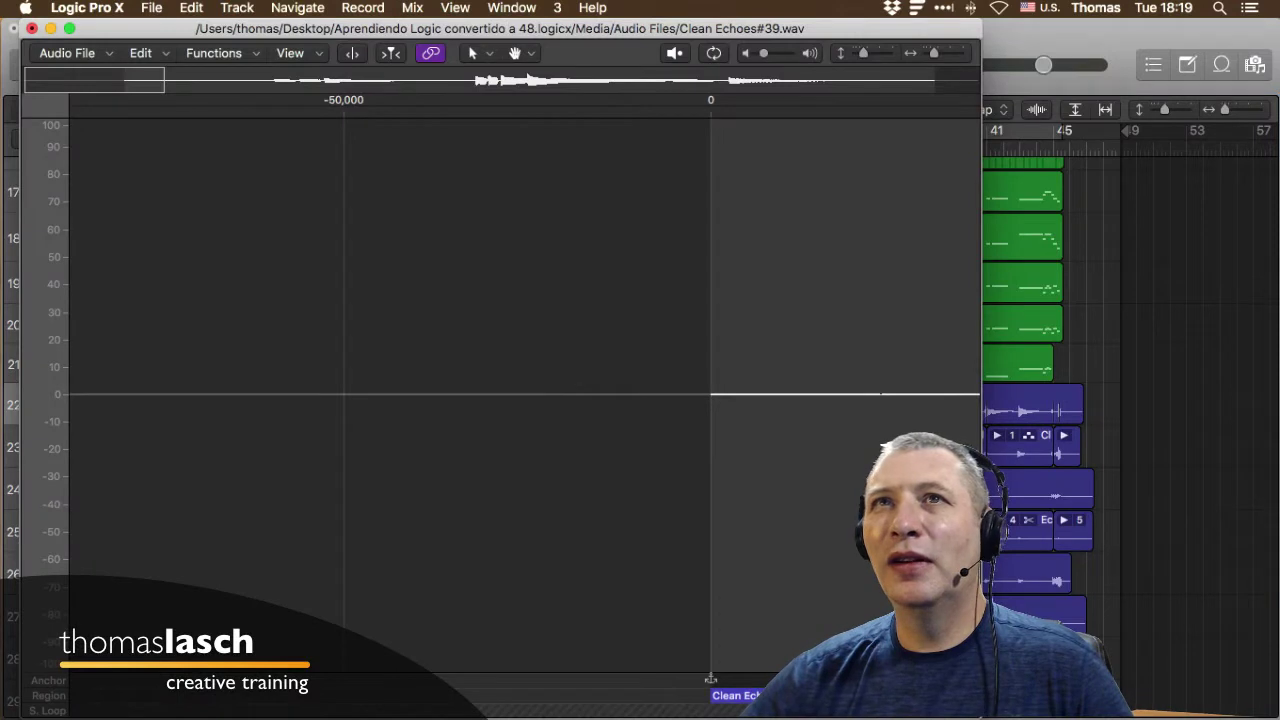
{"action": "key", "text": "super+w"}
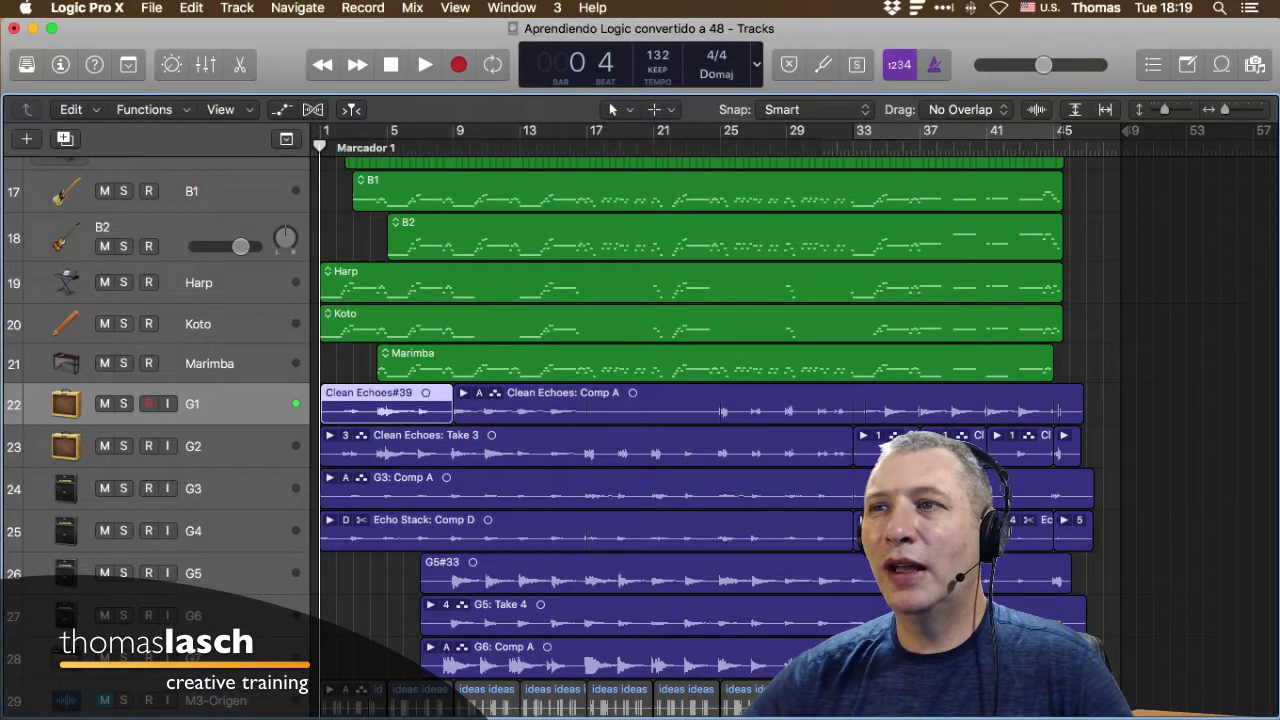
Open the Marimba region in a separate Piano Roll window and close it.
{"action": "left_click", "coordinate": [418, 354]}
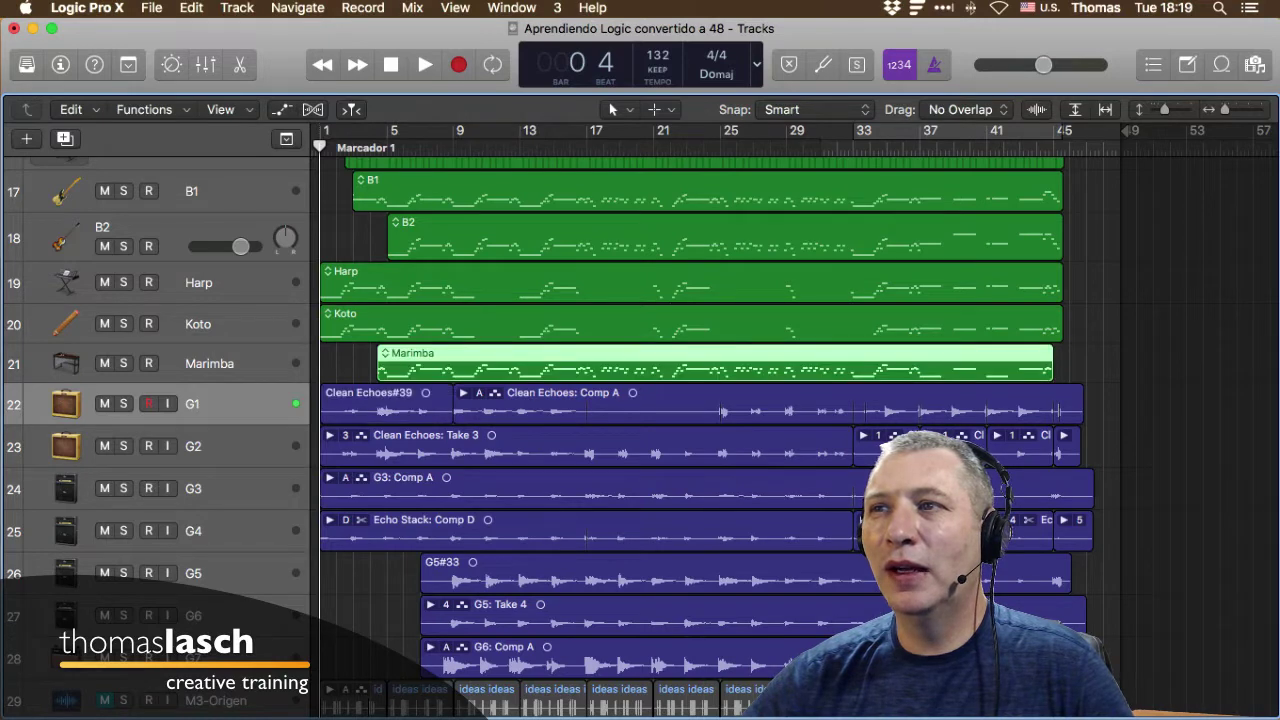
{"action": "key", "text": "super+4"}
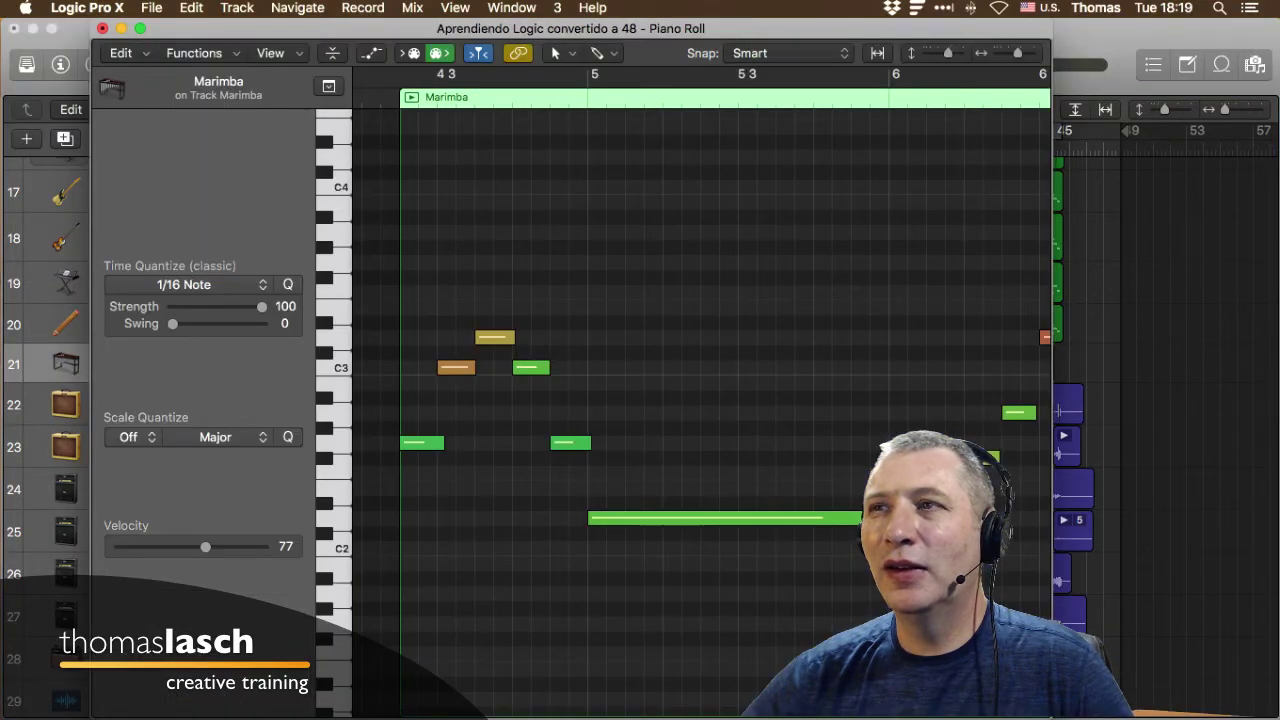
{"action": "key", "text": "super+4"}
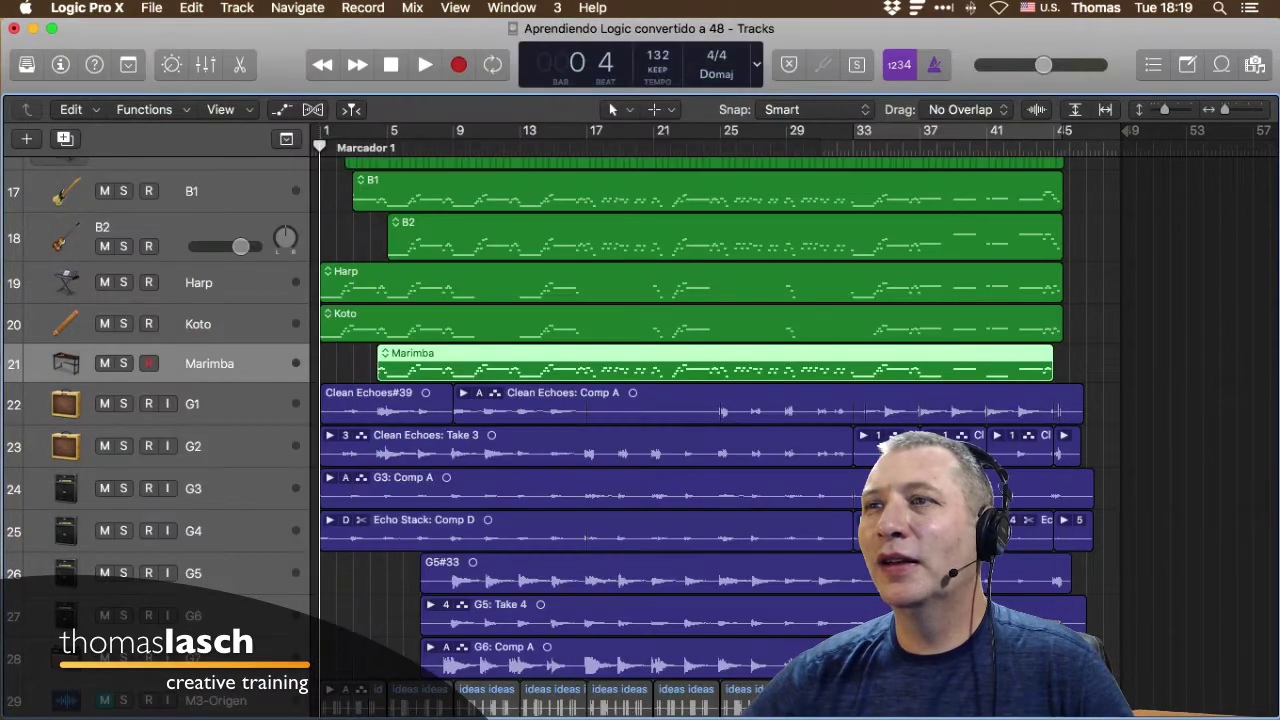
Reopen Clean Echoes#39 in its own audio file editor window, look through its waveform and close the window.
{"action": "key", "text": "Down"}
{"action": "key", "text": "super+4"}
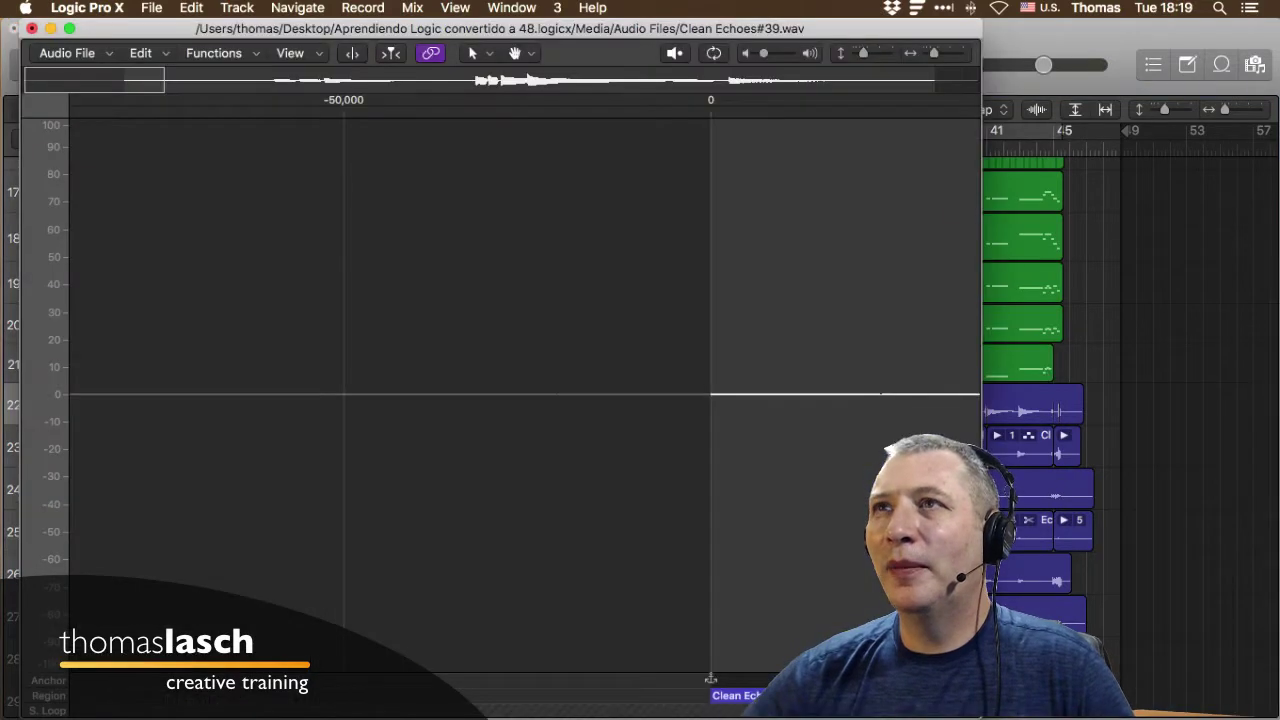
{"action": "scroll", "coordinate": [525, 394], "scroll_direction": "right", "scroll_amount": 12}
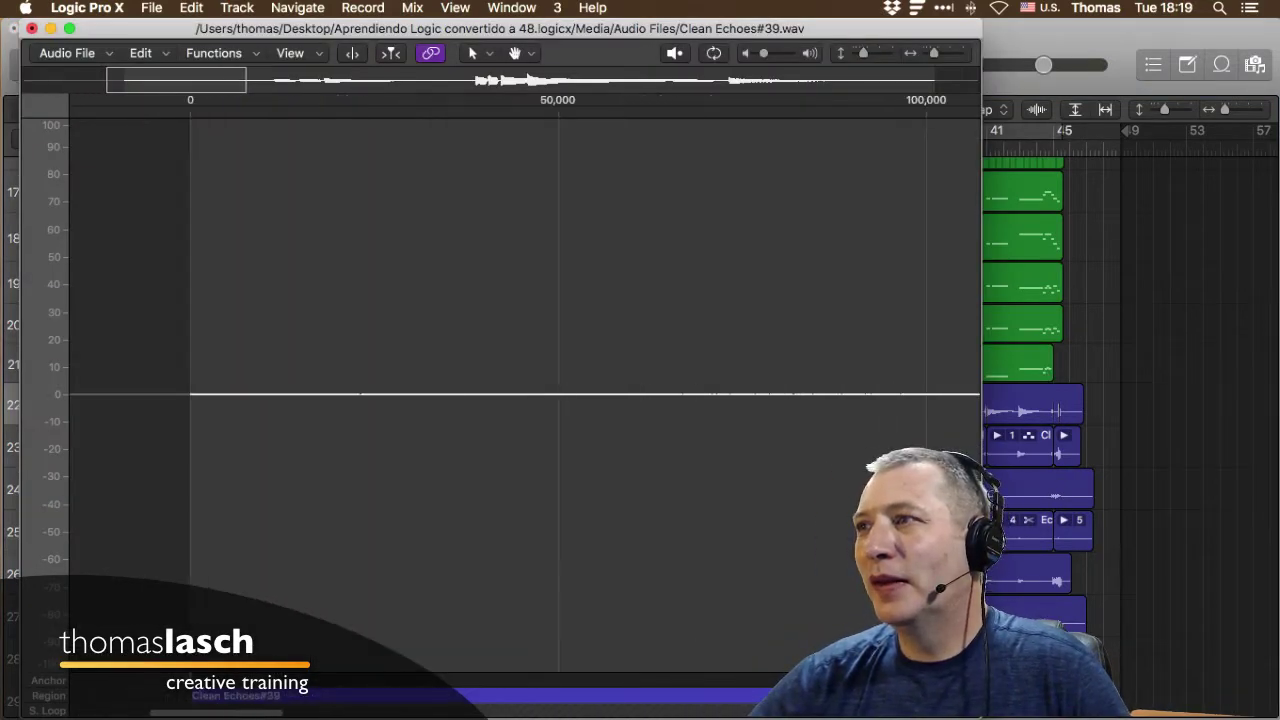
{"action": "scroll", "coordinate": [524, 395], "scroll_direction": "right", "scroll_amount": 15}
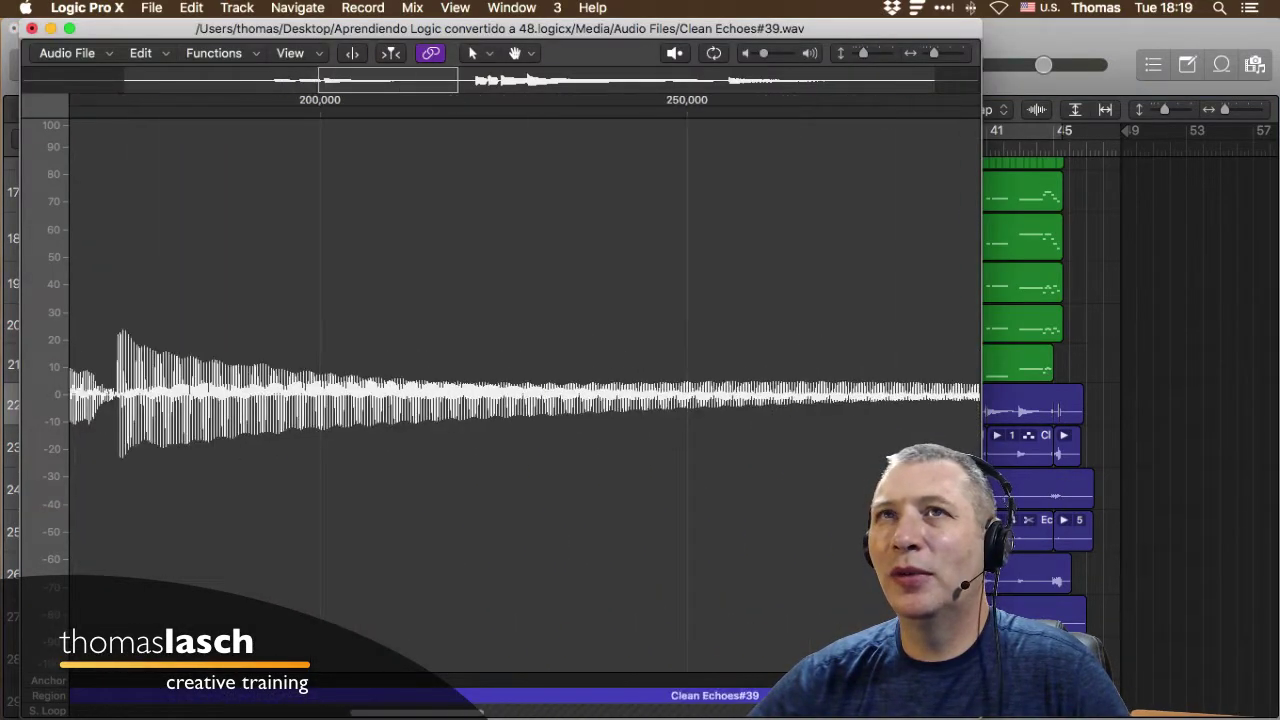
{"action": "scroll", "coordinate": [524, 395], "scroll_direction": "right", "scroll_amount": 10}
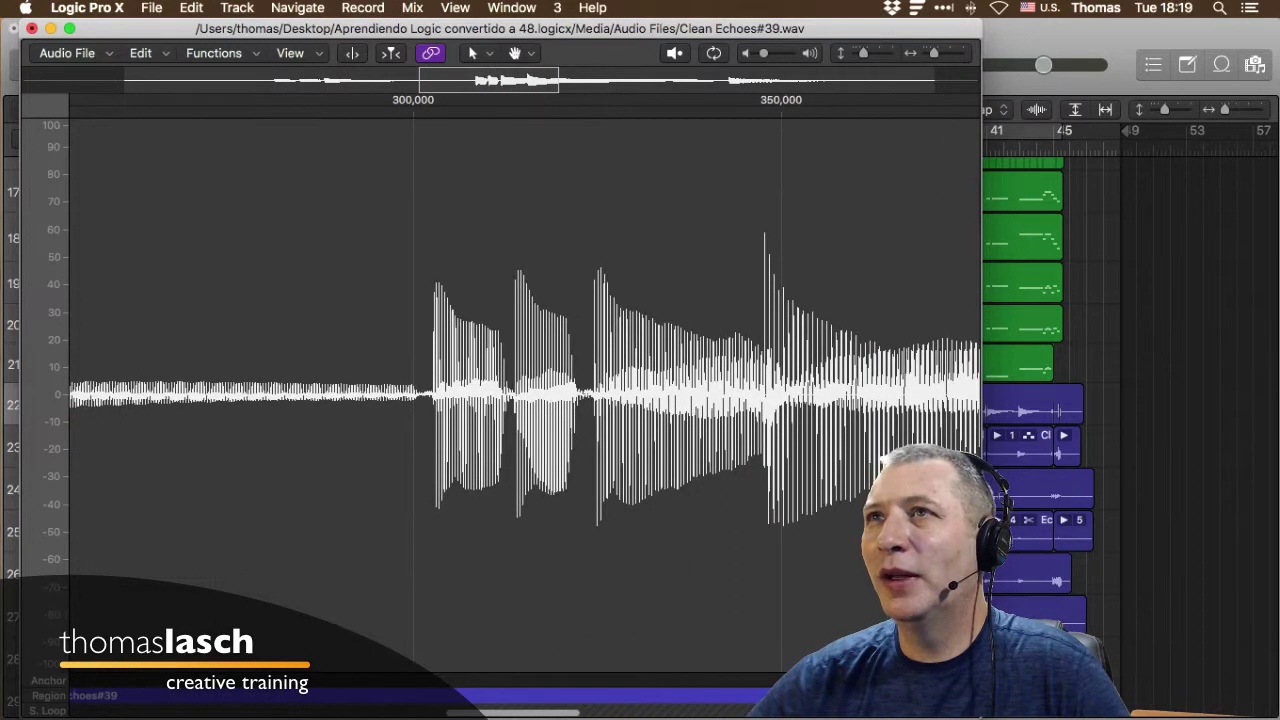
{"action": "left_click", "coordinate": [31, 28]}
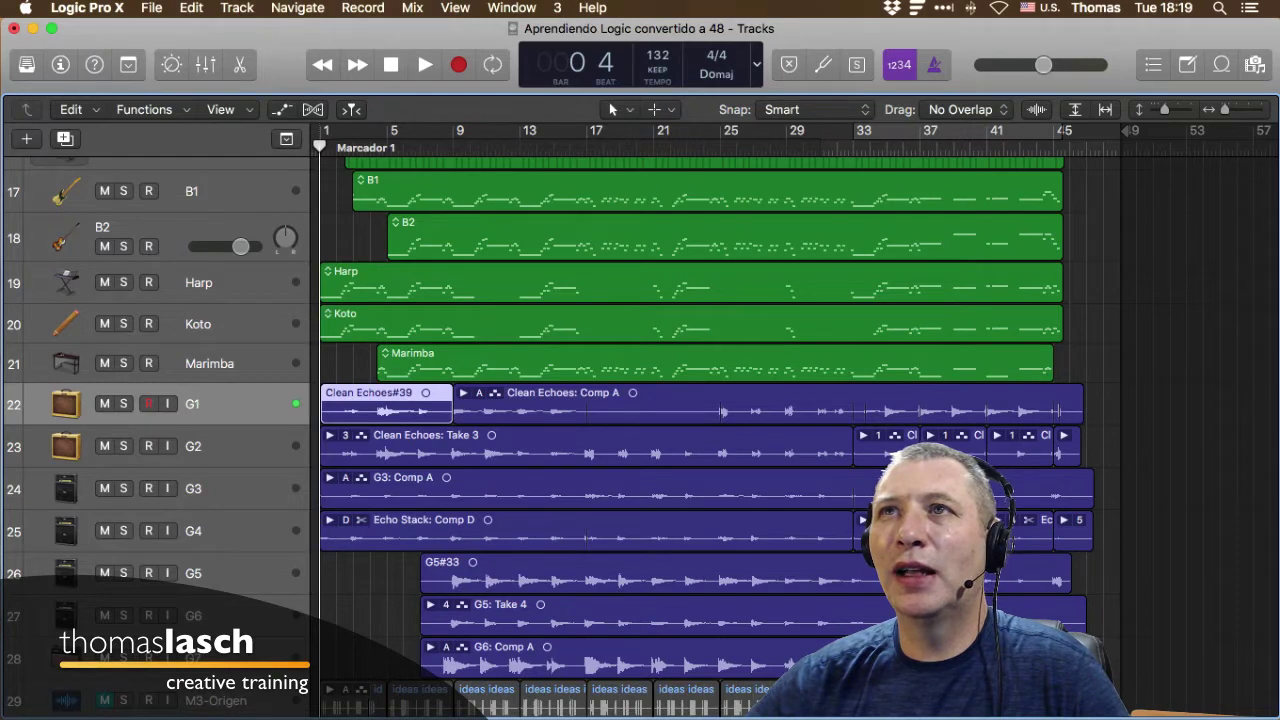
Show Clean Echoes#39 in the editor below the tracks, play it, return the playhead to bar 1 and hide the editor.
{"action": "key", "text": "e"}
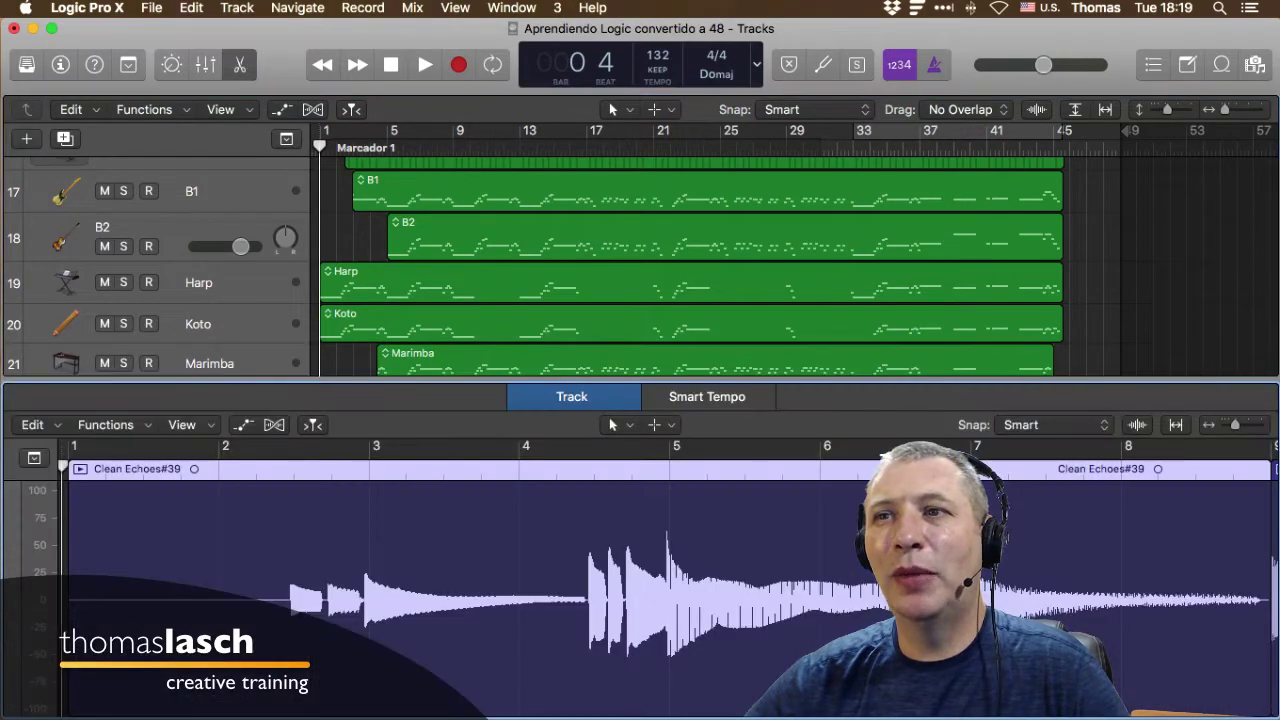
{"action": "key", "text": "e"}
{"action": "key", "text": "e"}
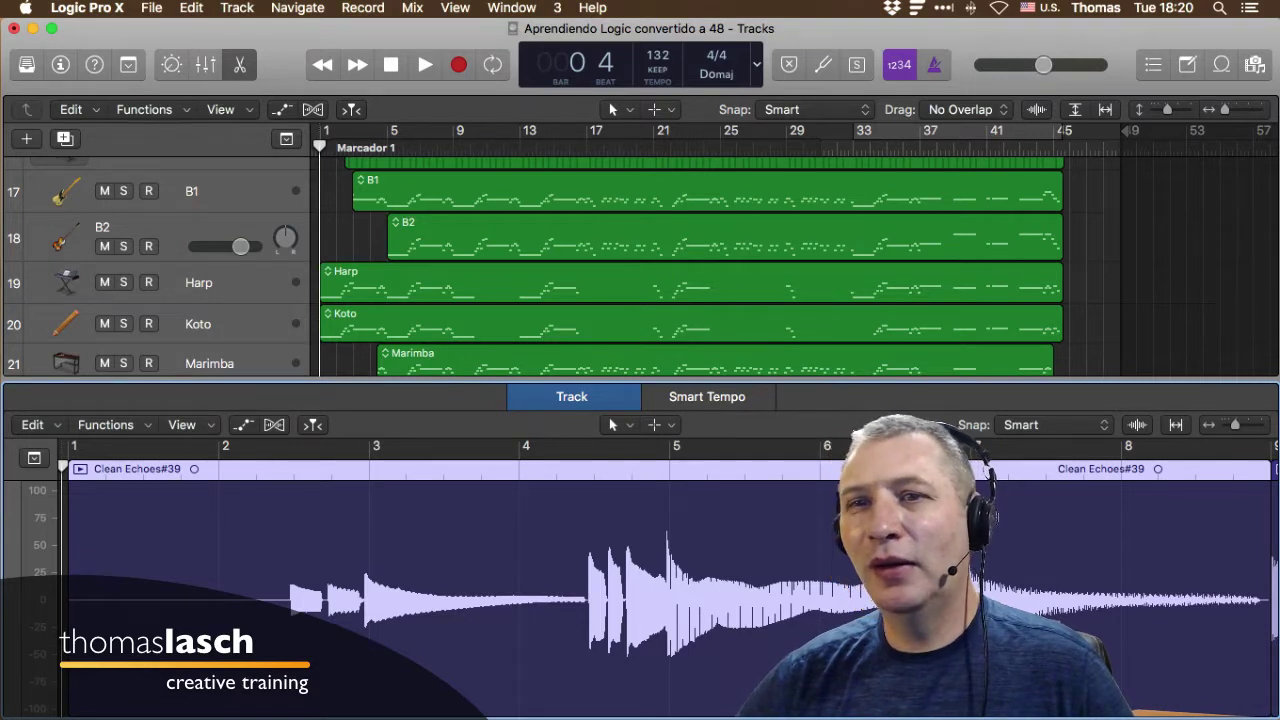
{"action": "key", "text": "space"}
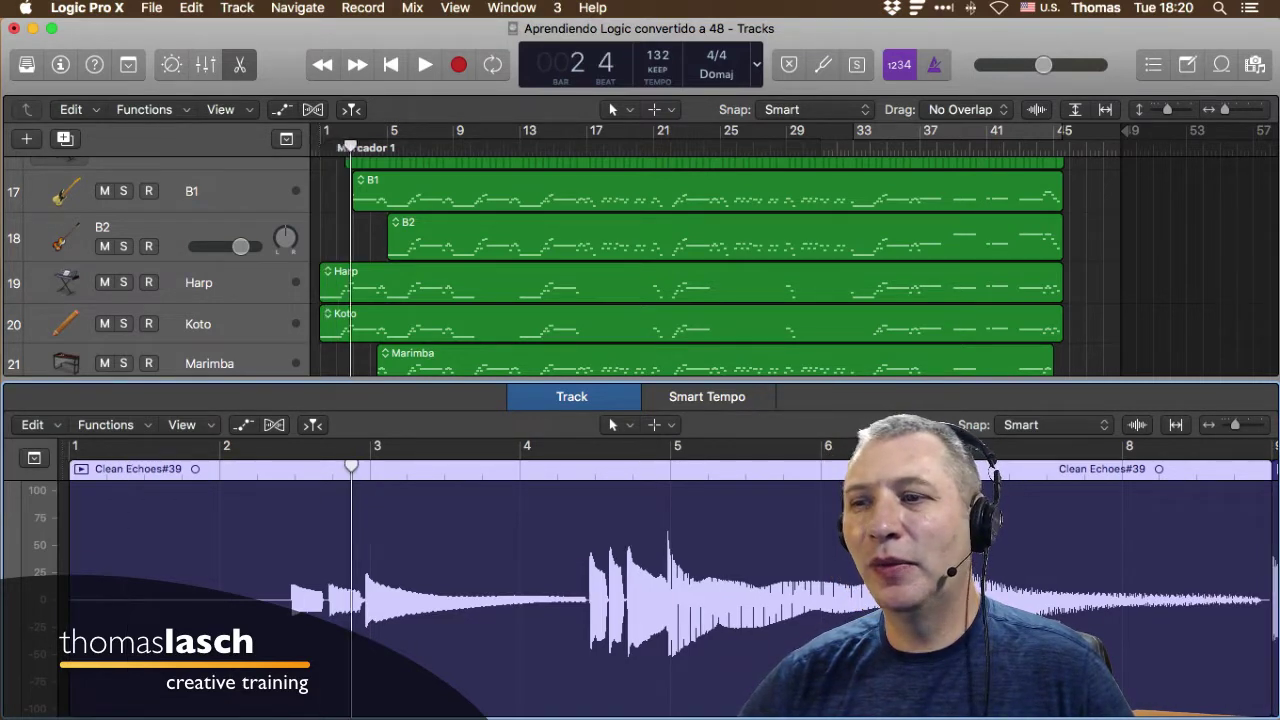
{"action": "left_click_drag", "start_coordinate": [398, 466], "coordinate": [68, 466]}
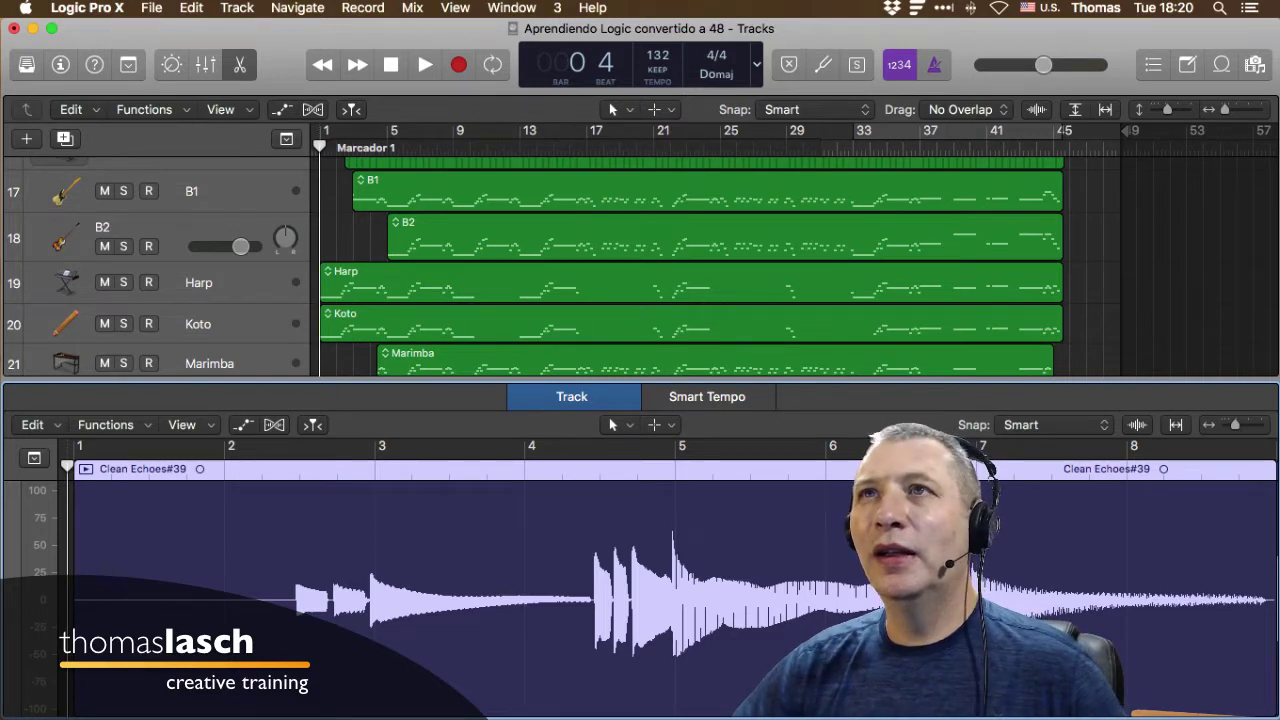
{"action": "key", "text": "e"}
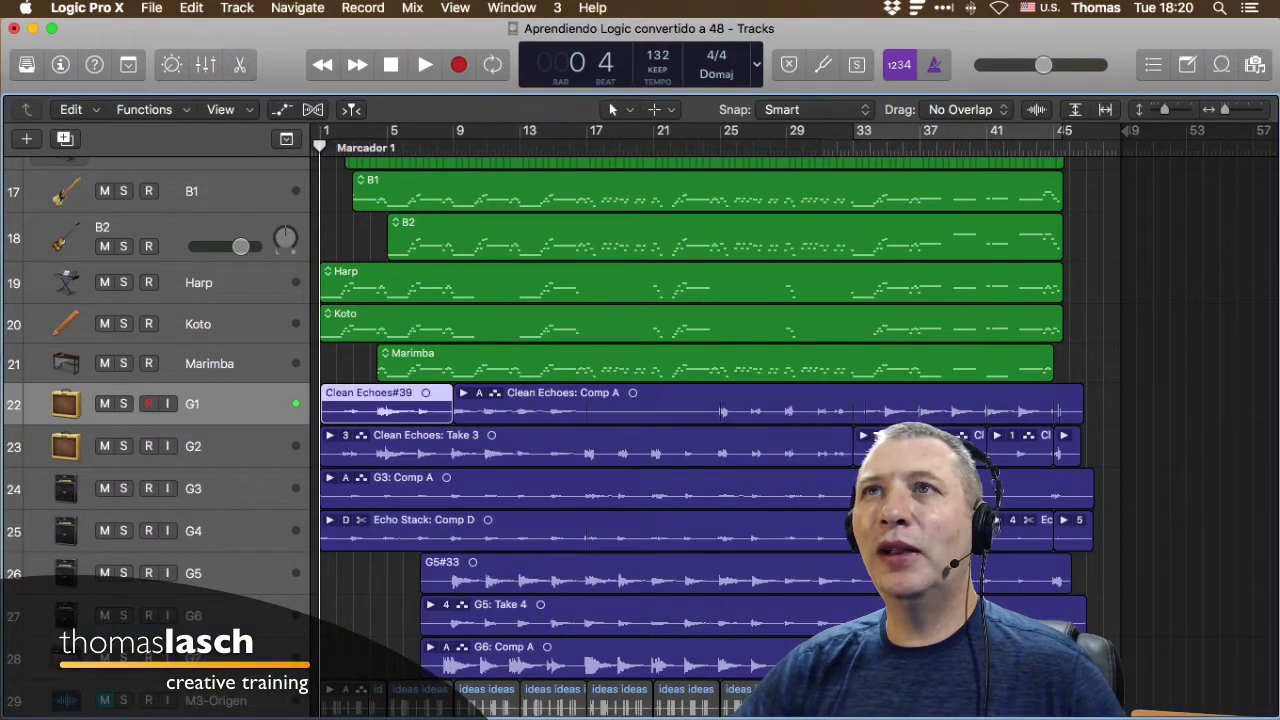
Show and hide the Mixer below the tracks, and display the Inspector beside the track list.
{"action": "key", "text": "x"}
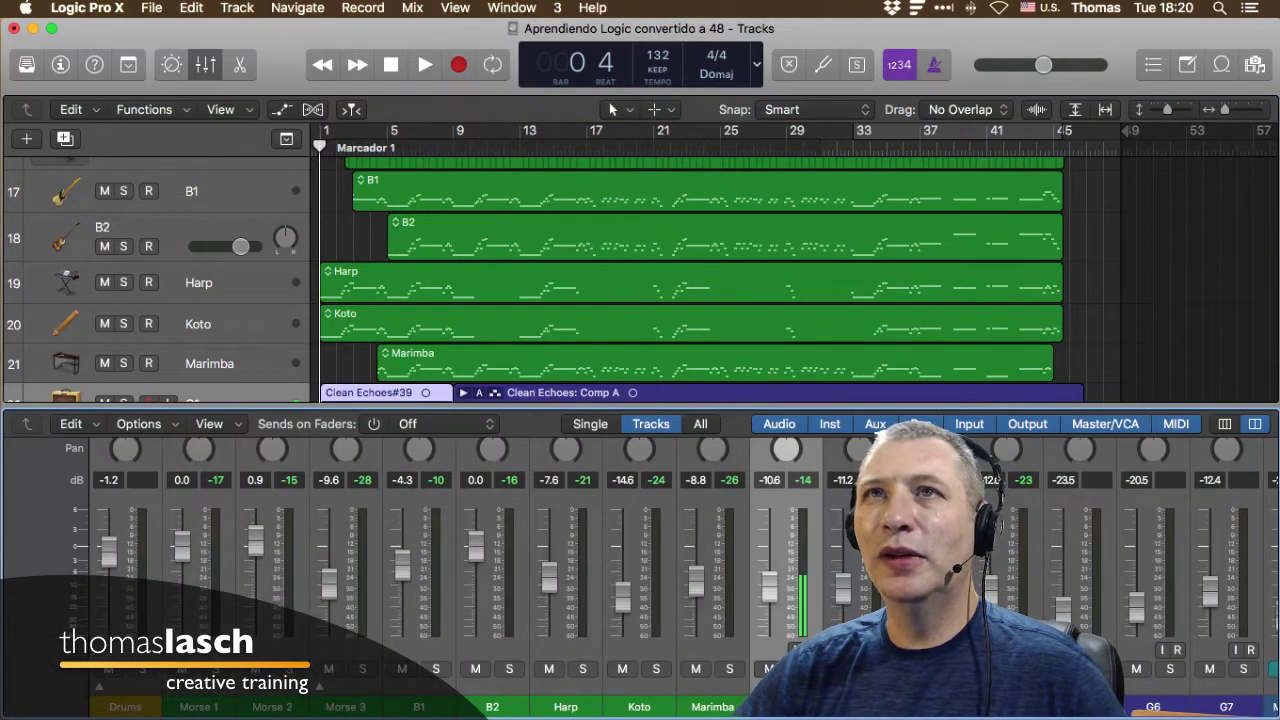
{"action": "key", "text": "x"}
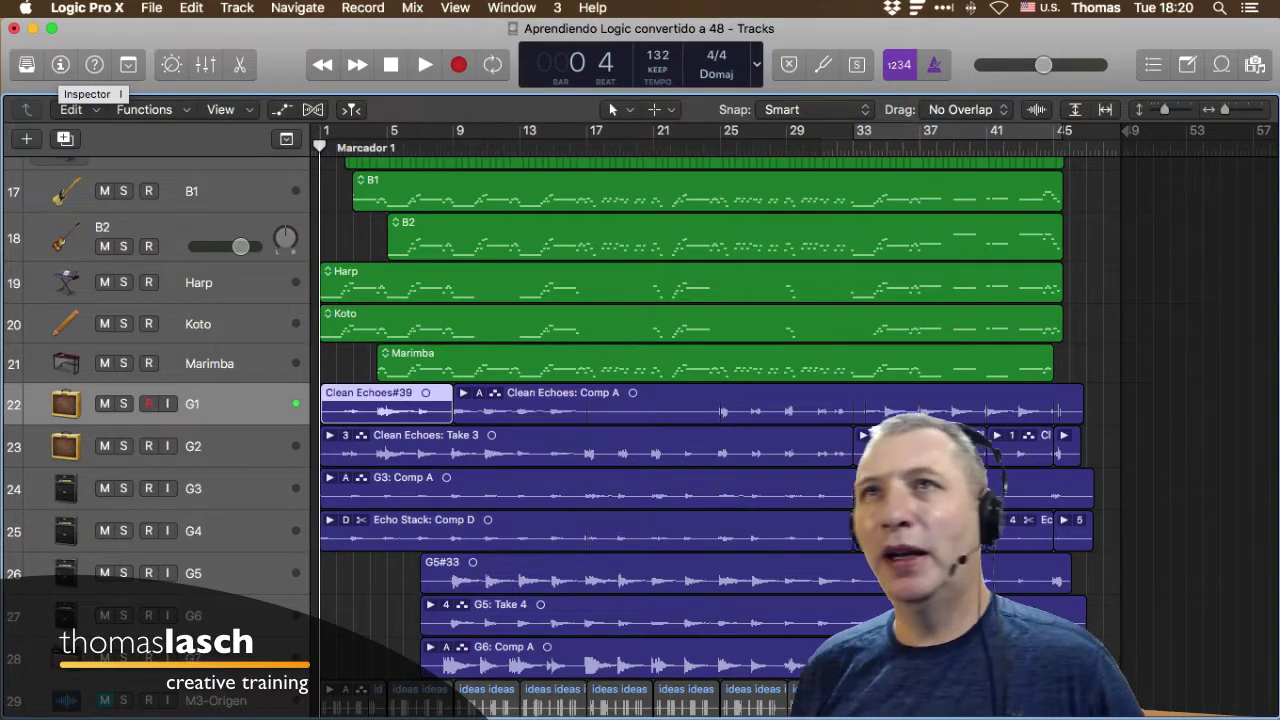
{"action": "key", "text": "i"}
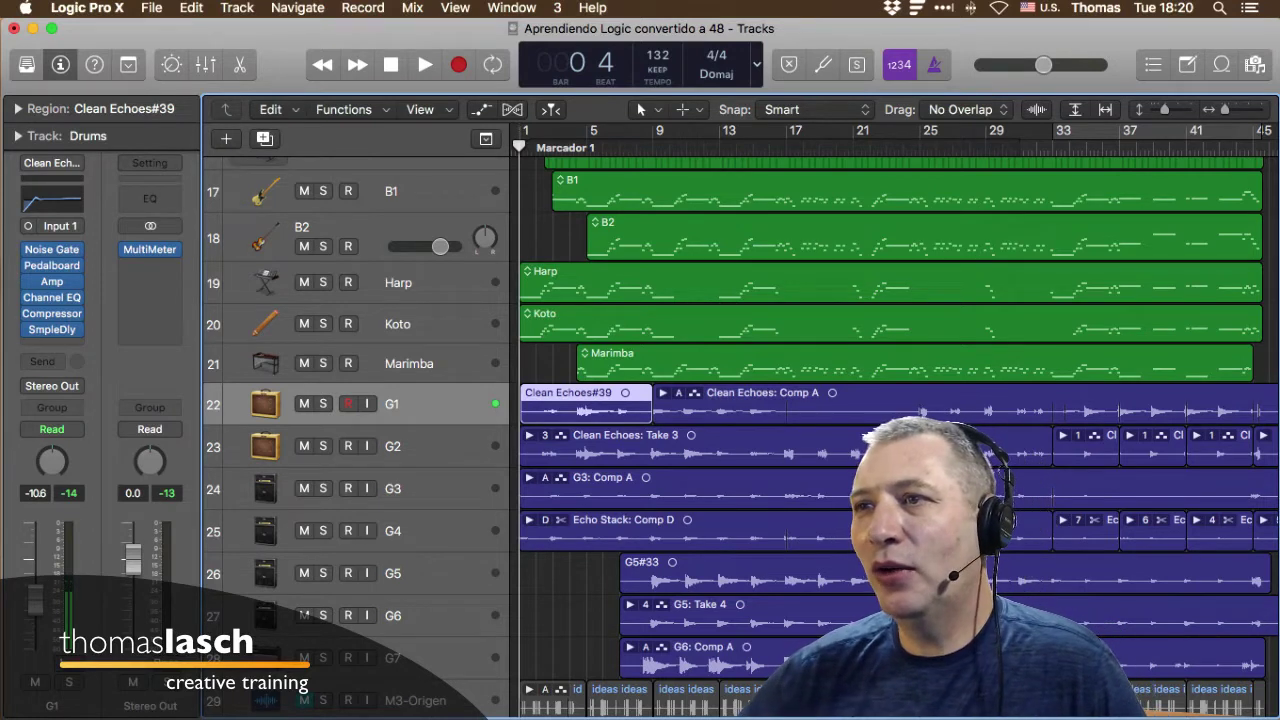
Select the Marimba, Koto, B1 and Marimba tracks in turn, then G1 and G2, ending on G1, to examine their channel strips.
{"action": "key", "text": "Up"}
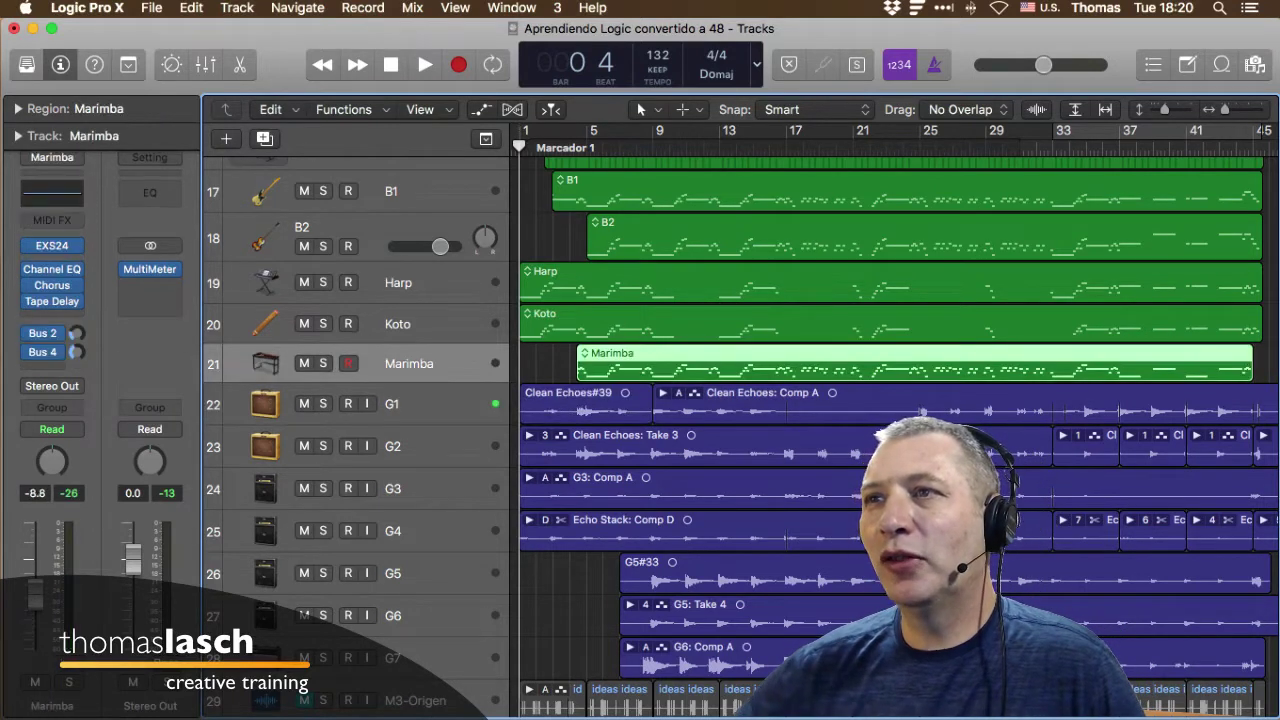
{"action": "left_click", "coordinate": [420, 324]}
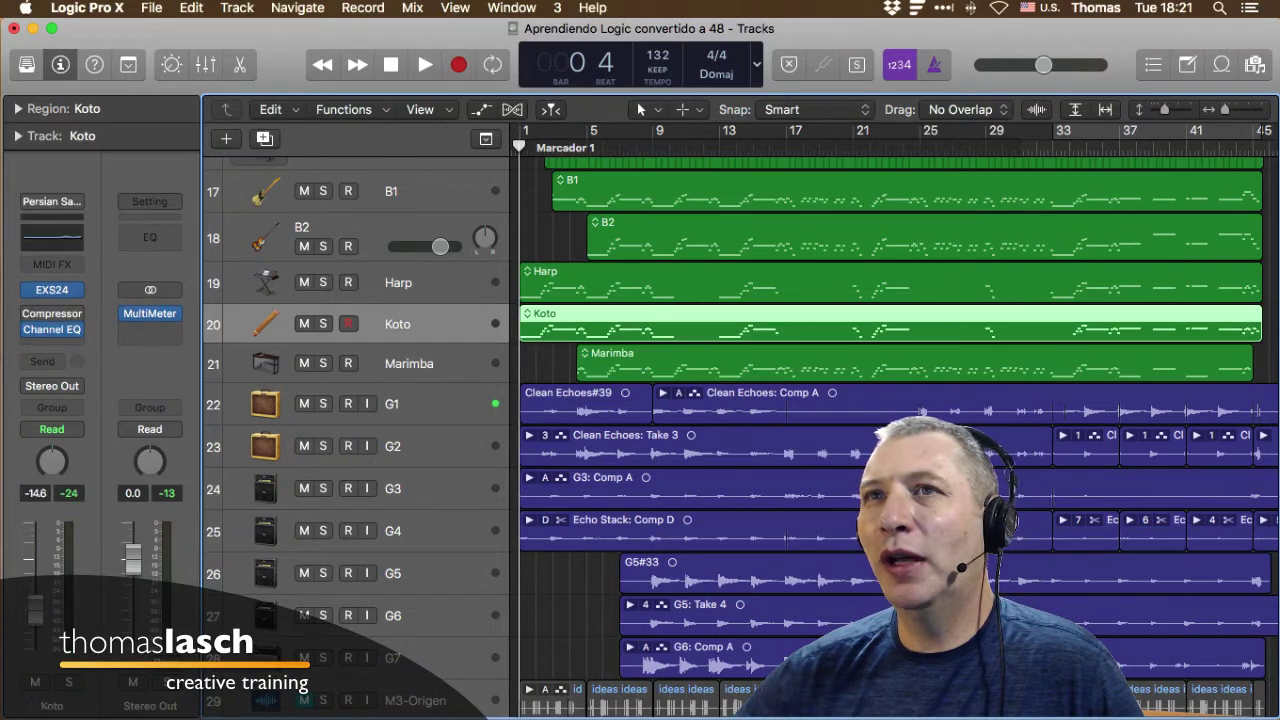
{"action": "left_click", "coordinate": [420, 191]}
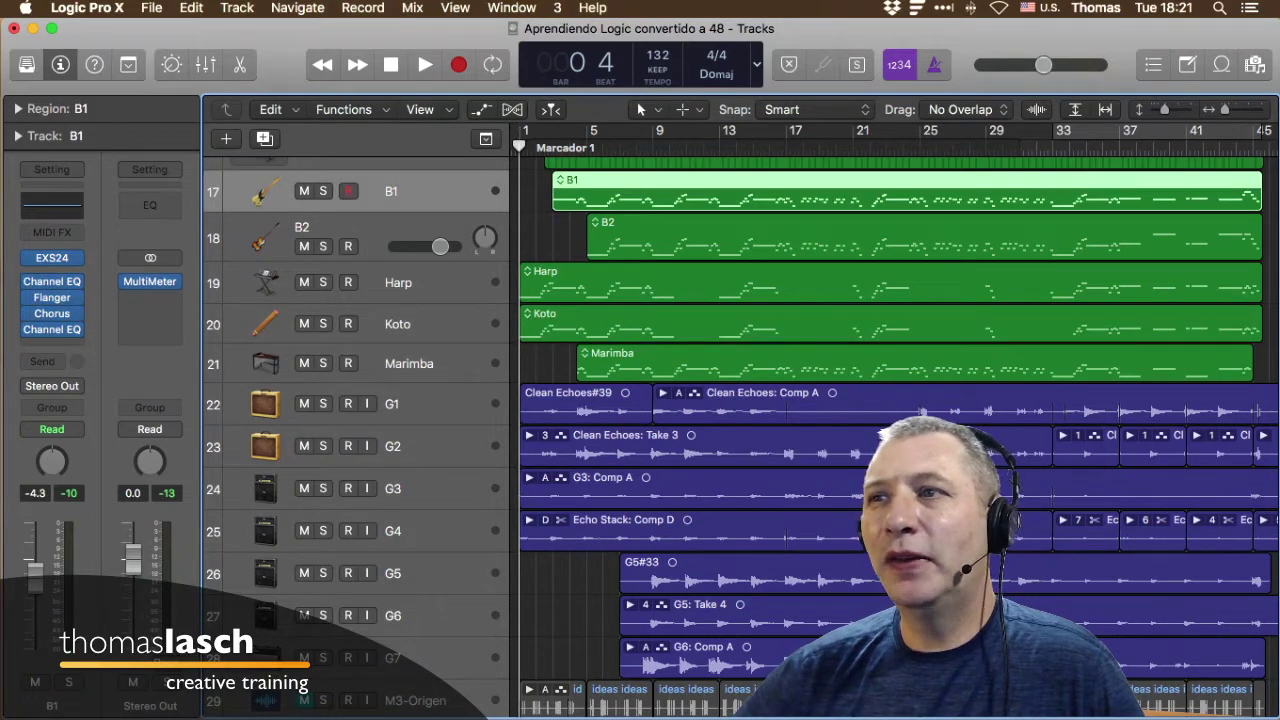
{"action": "left_click", "coordinate": [420, 364]}
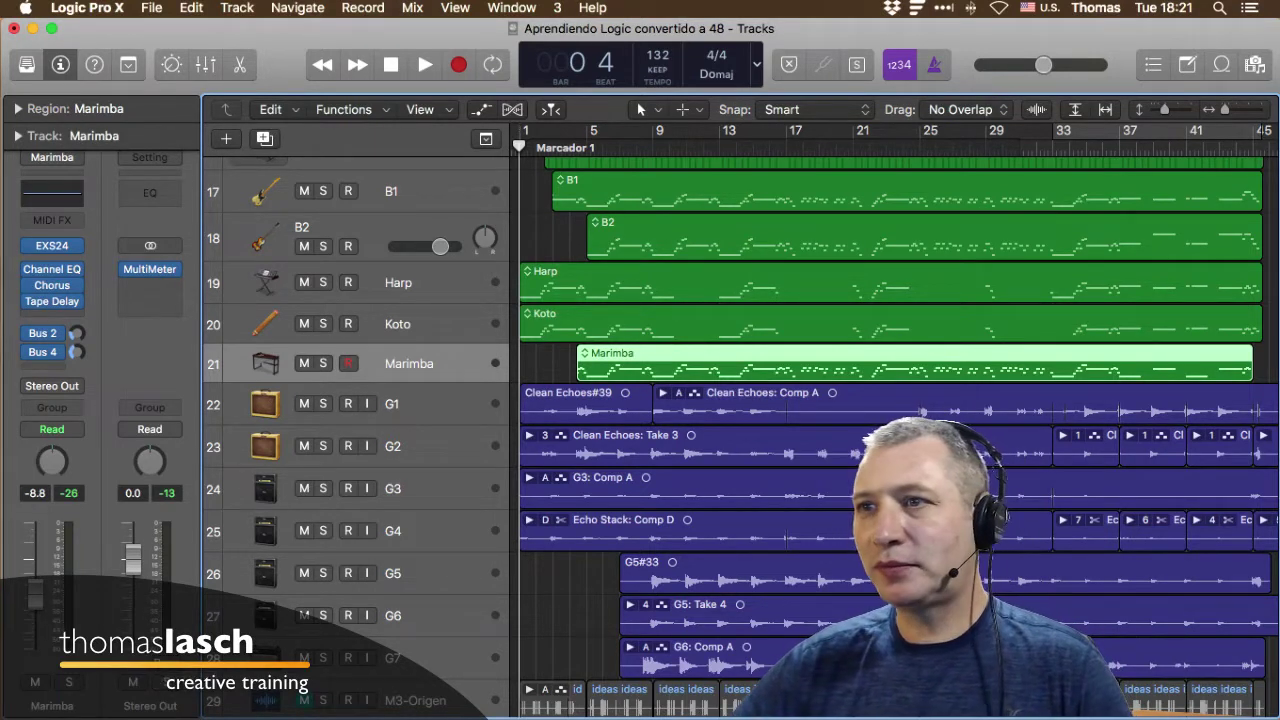
{"action": "key", "text": "Down"}
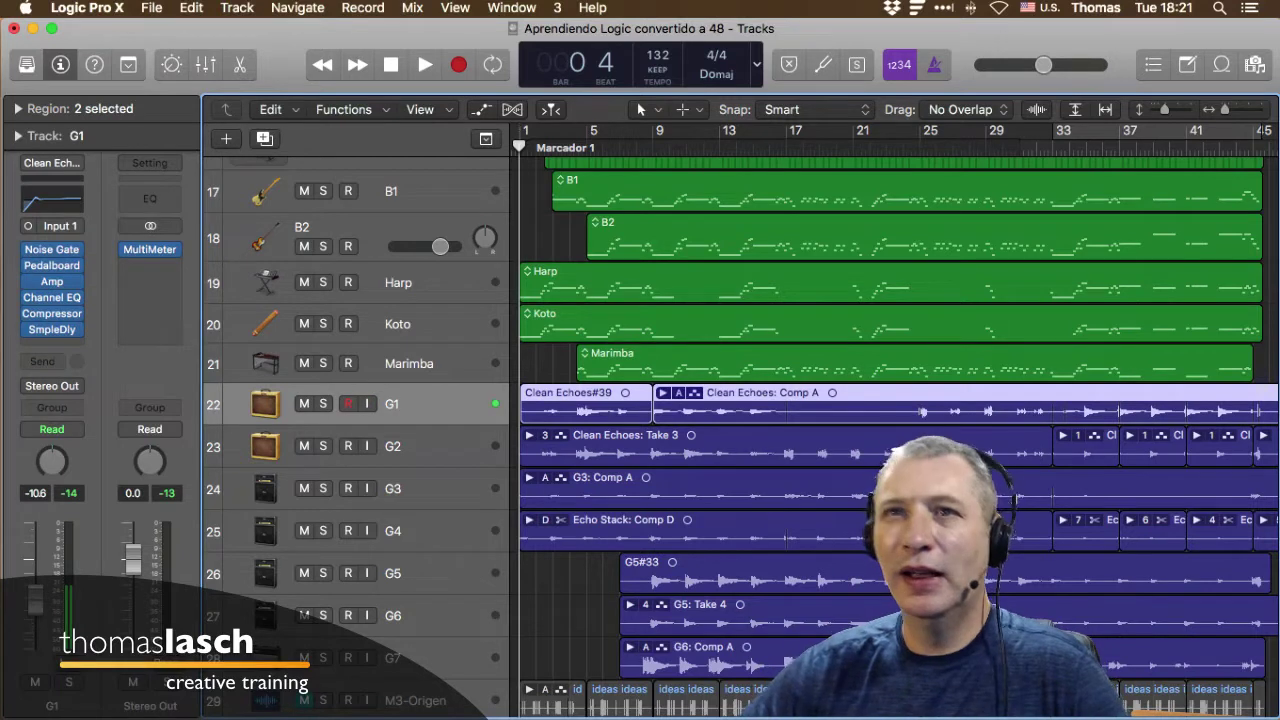
{"action": "mouse_move", "coordinate": [52, 249]}
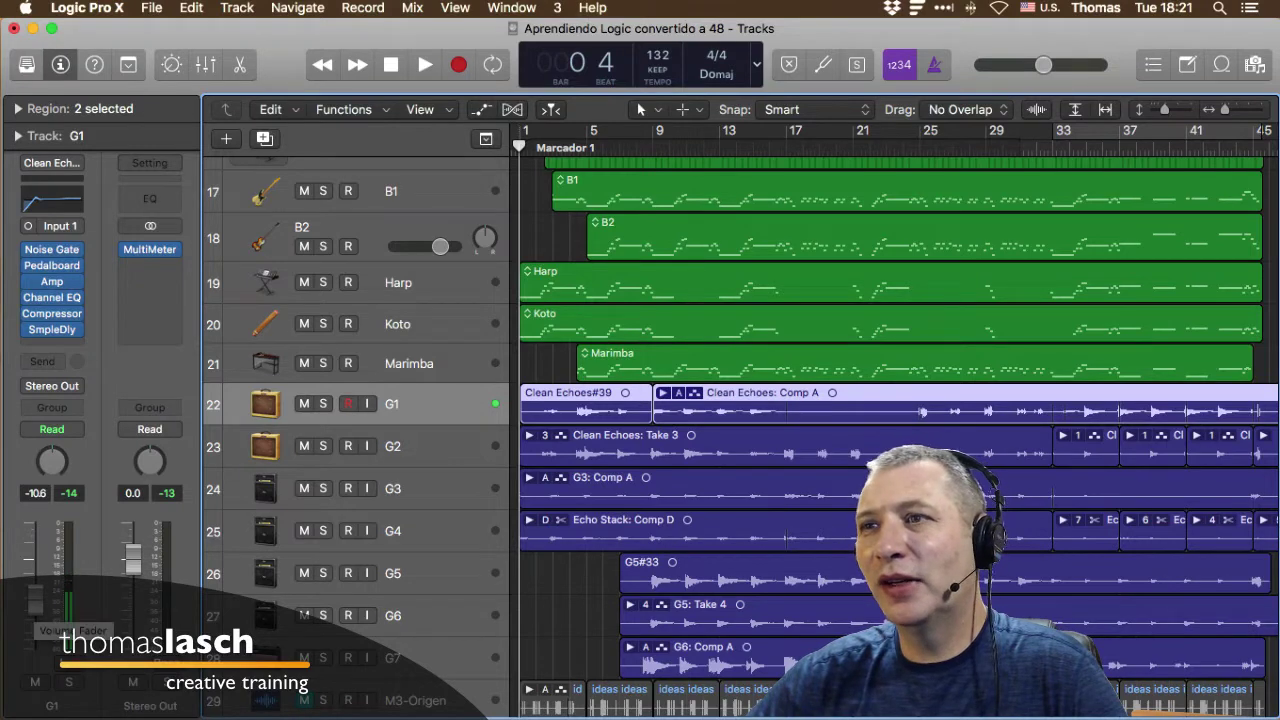
{"action": "key", "text": "Down"}
{"action": "key", "text": "Up"}
{"action": "key", "text": "Up"}
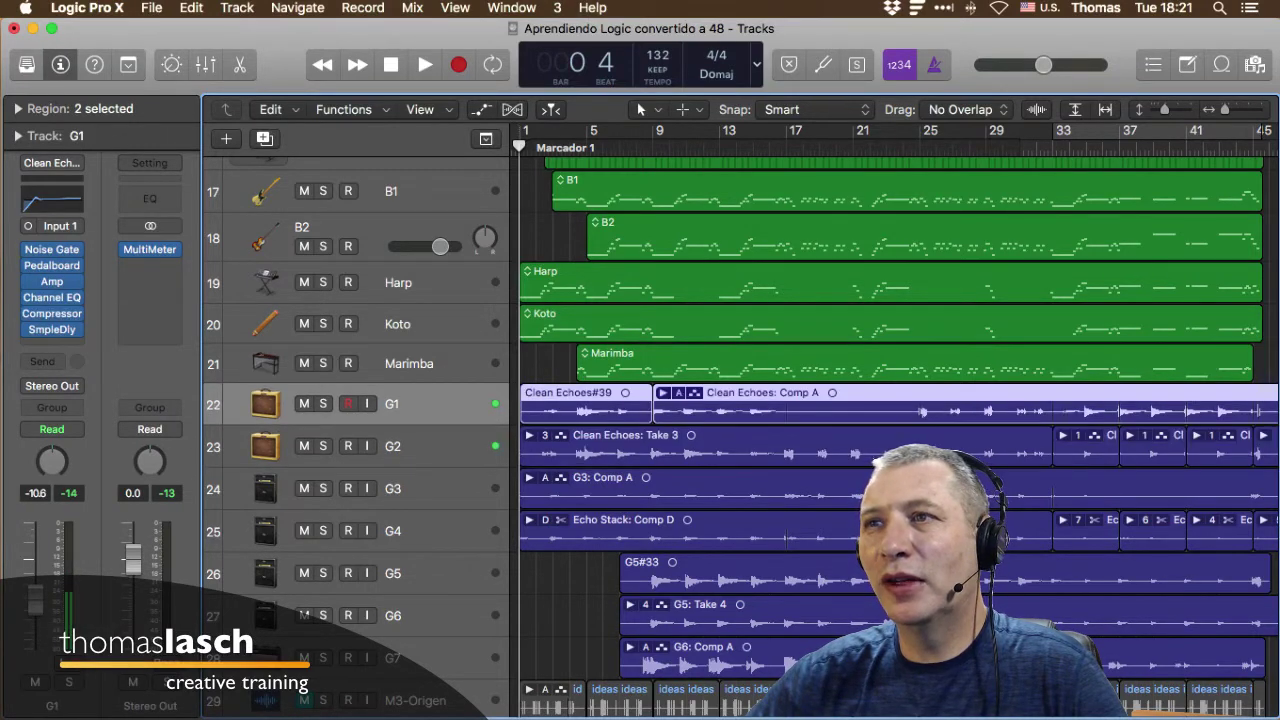
Select the Koto track and the Harp track to examine their channel strips, ending on Harp, and hide and redisplay the Inspector.
{"action": "key", "text": "Up"}
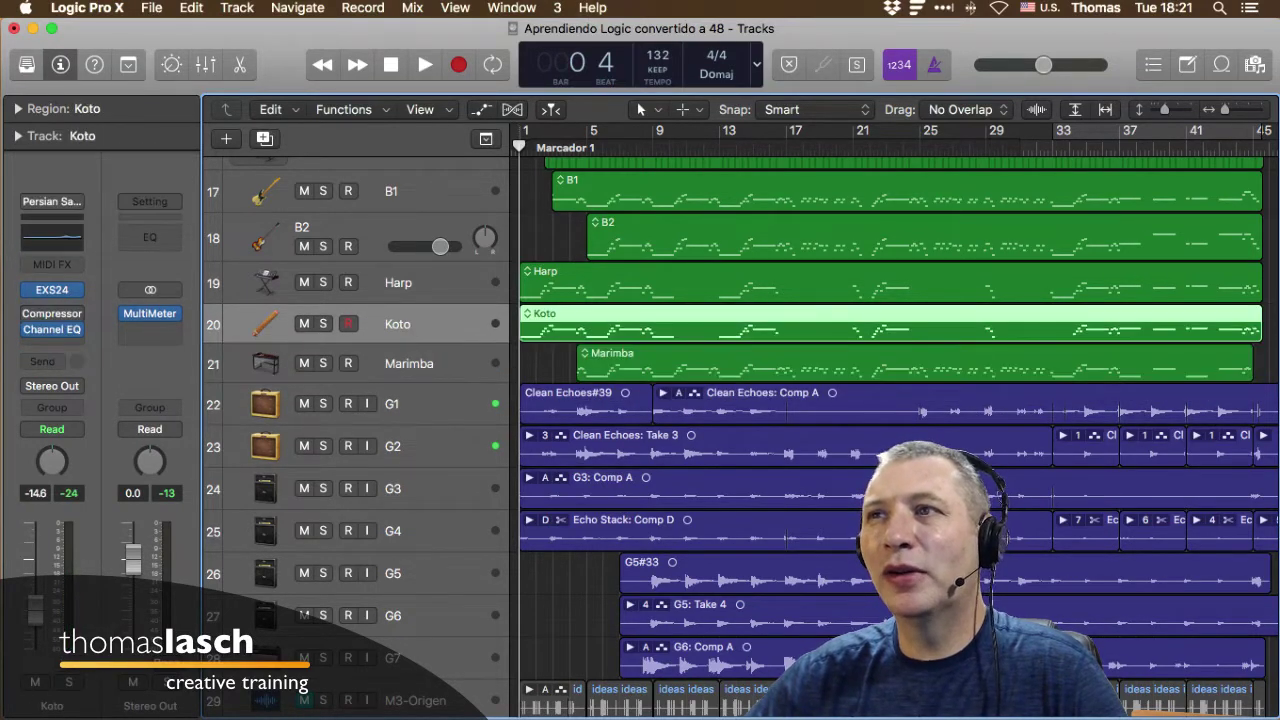
{"action": "key", "text": "Up"}
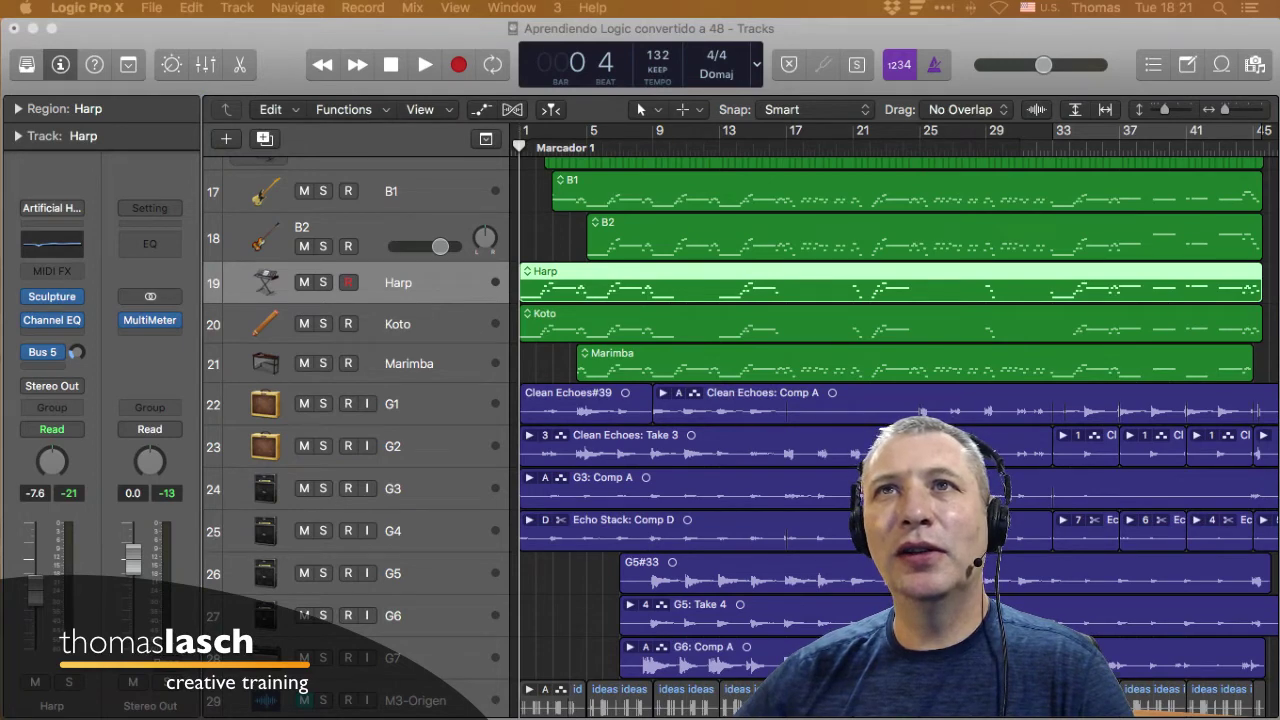
{"action": "key", "text": "i"}
{"action": "key", "text": "i"}
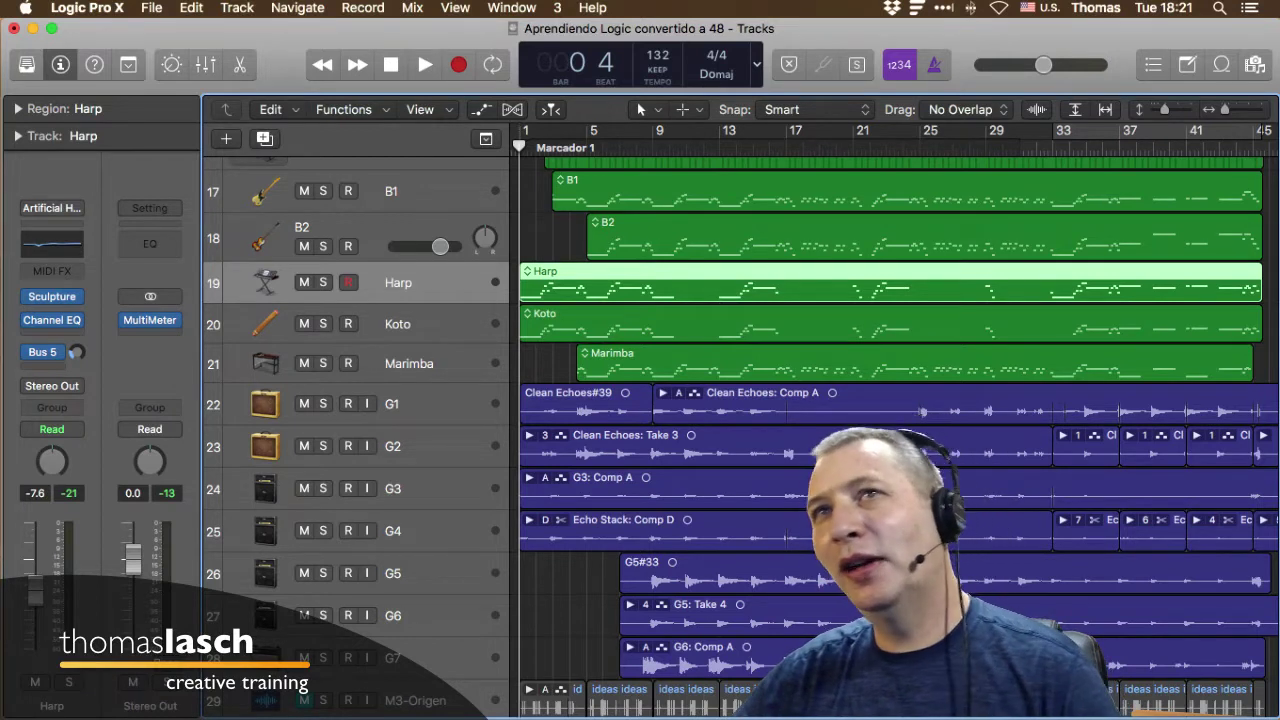
Expand the Harp track's parameters in the Inspector and try the white drum machine and grand piano icons from Keyboards.
{"action": "left_click", "coordinate": [18, 136]}
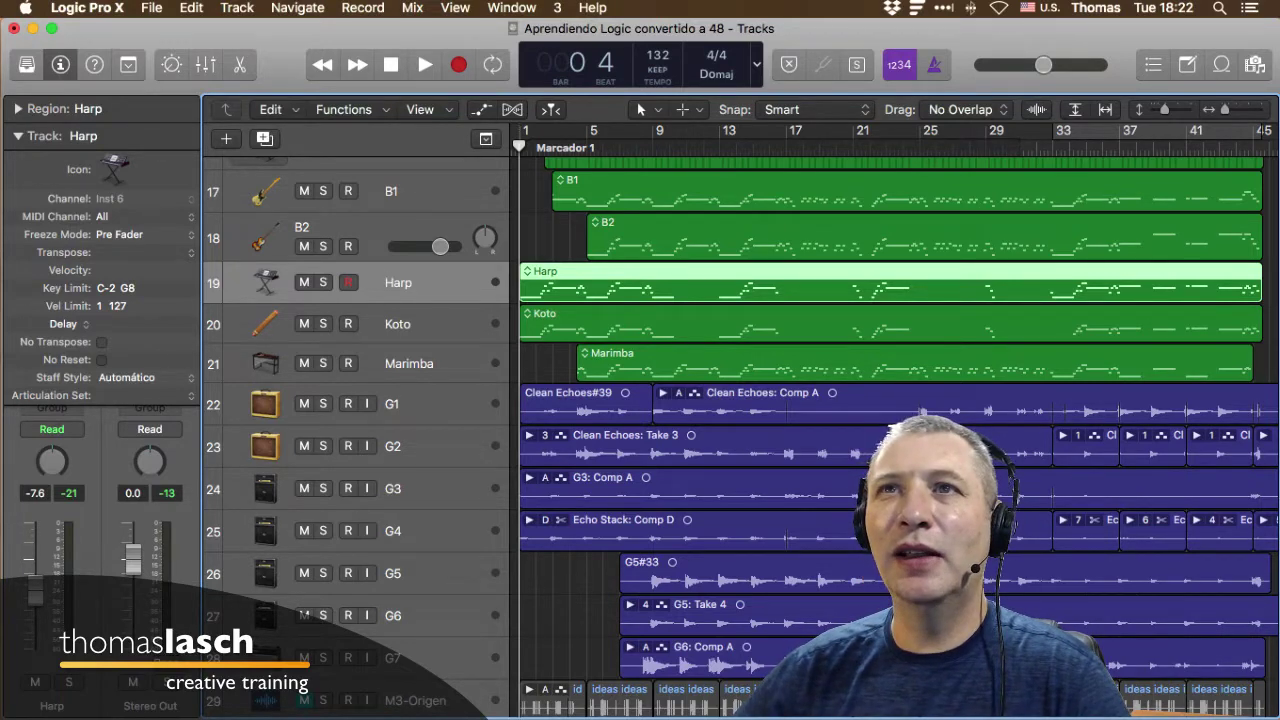
{"action": "left_click", "coordinate": [113, 169]}
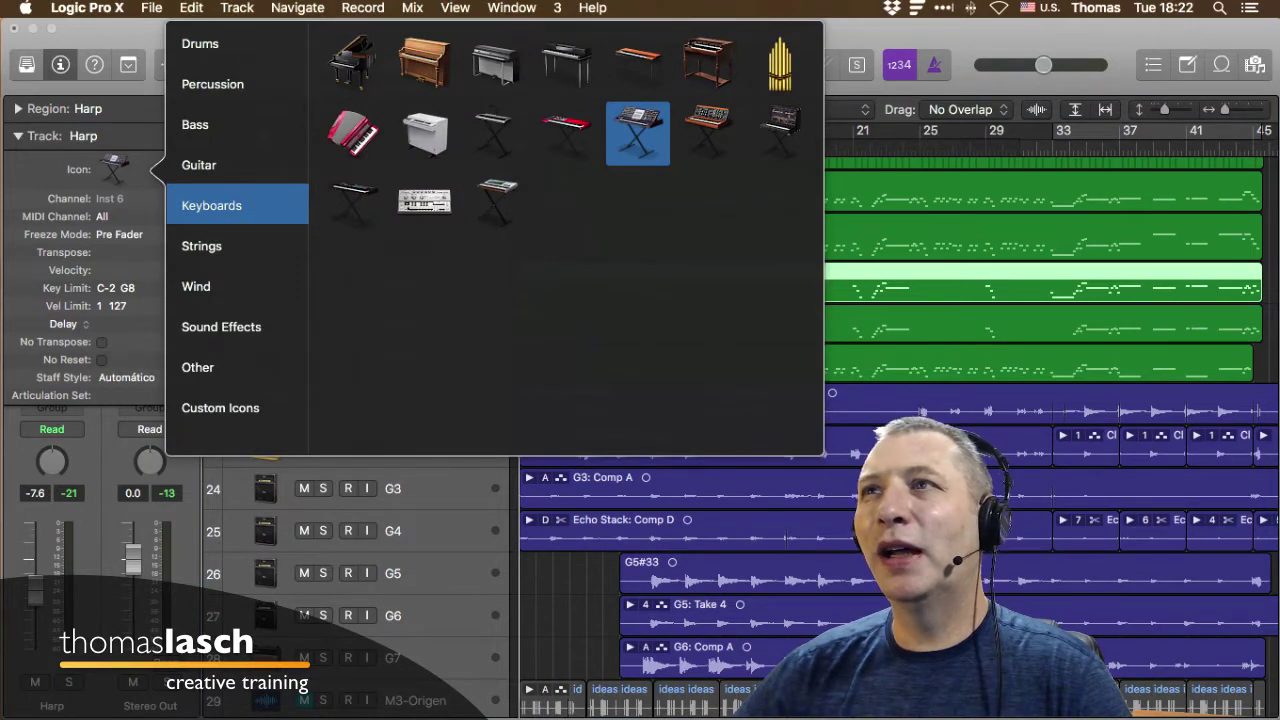
{"action": "left_click", "coordinate": [424, 200]}
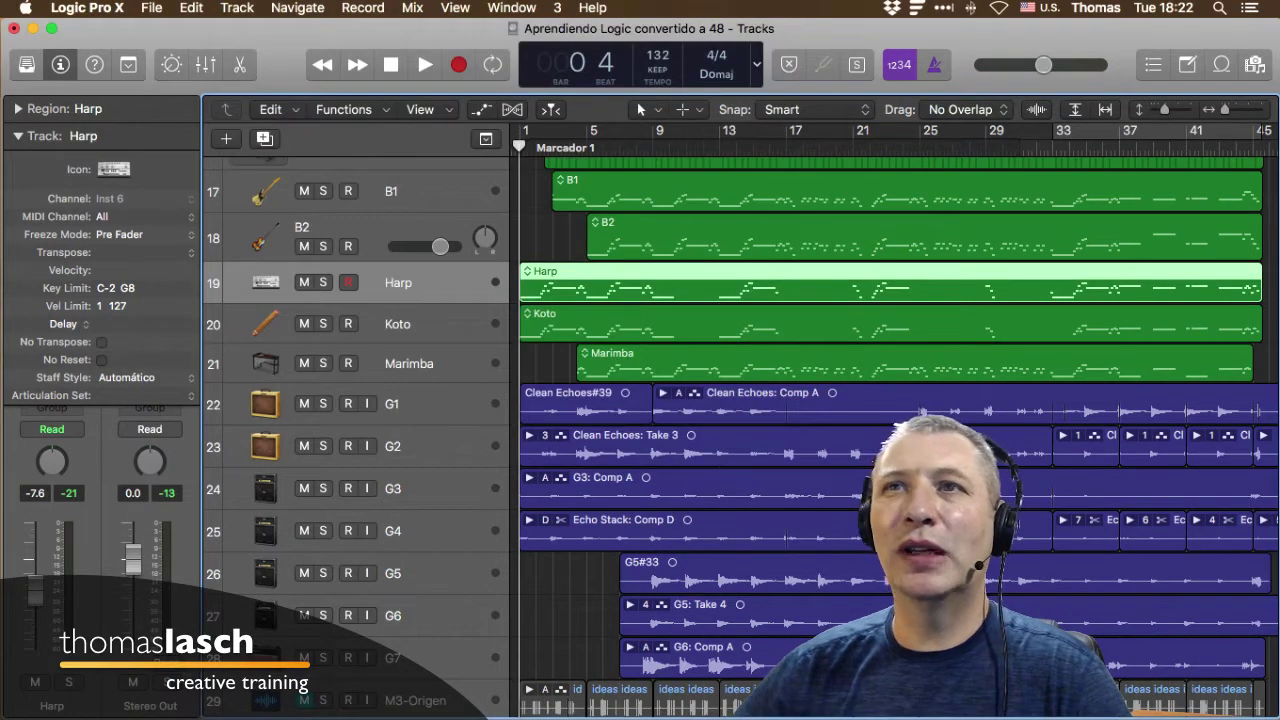
{"action": "left_click", "coordinate": [114, 170]}
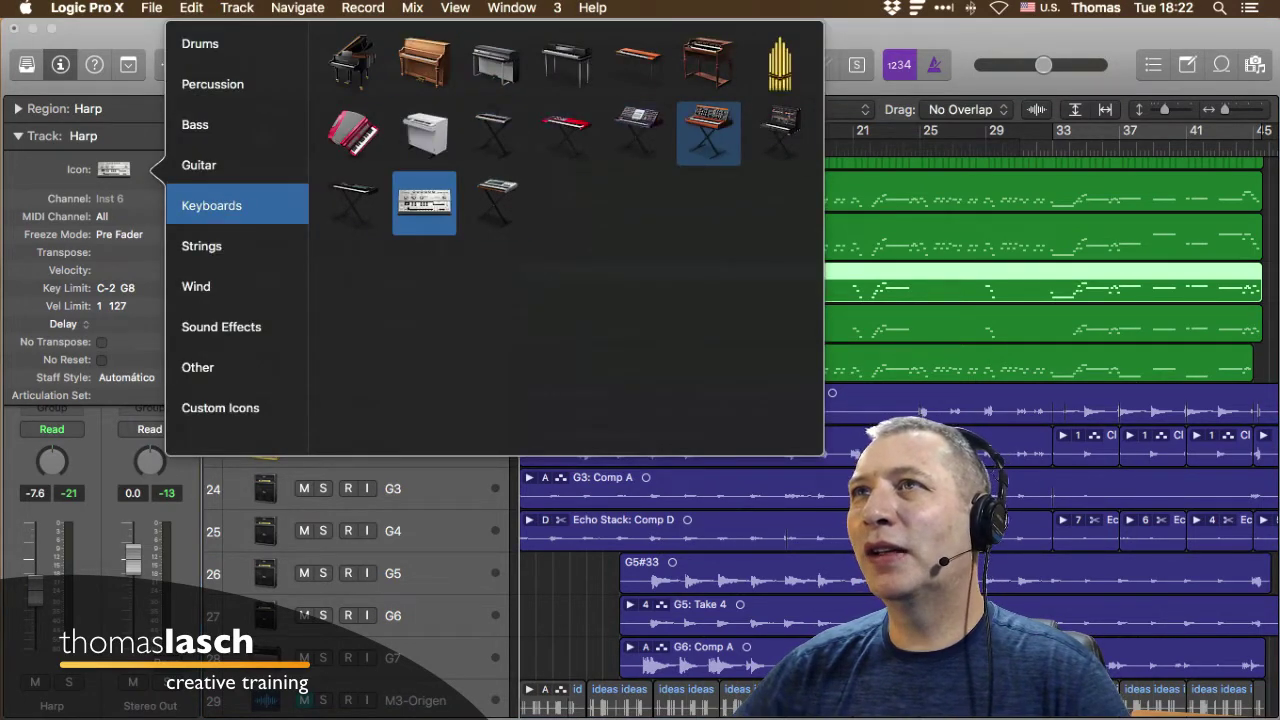
{"action": "left_click", "coordinate": [353, 62]}
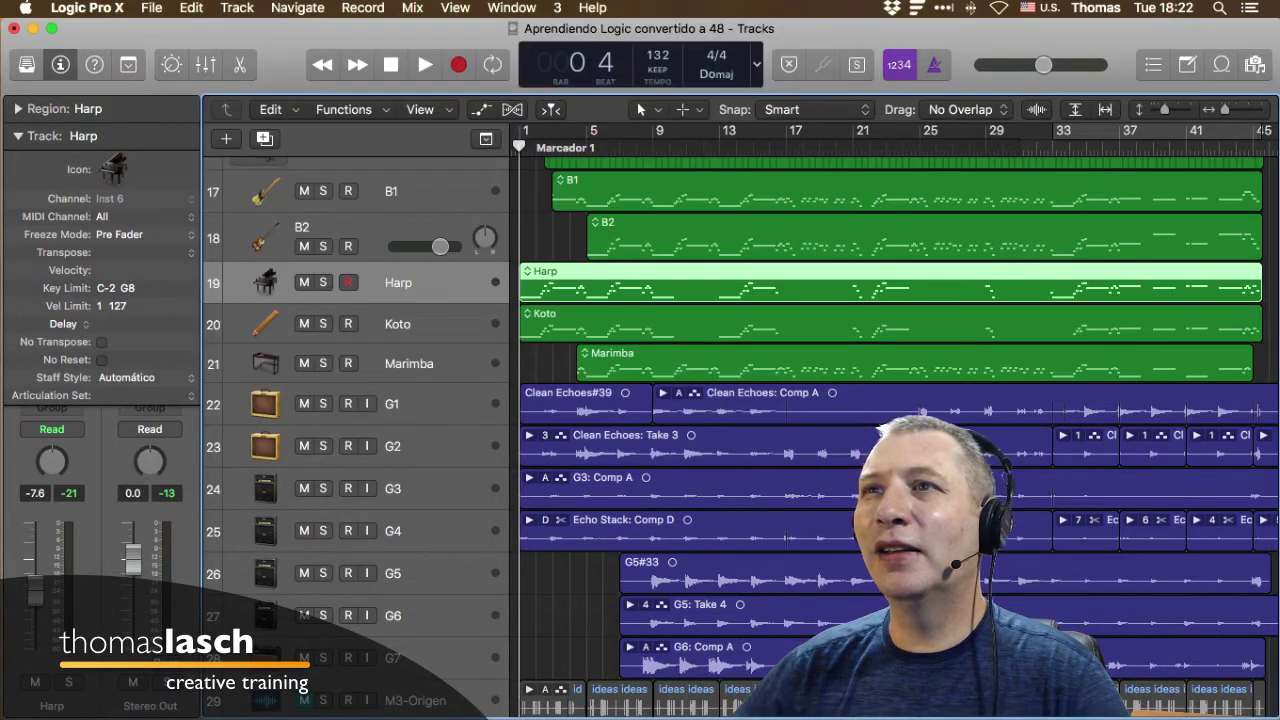
Show the Smart Controls, set the Harp track's icon to the harp from the Strings category, and collapse the track parameters.
{"action": "key", "text": "b"}
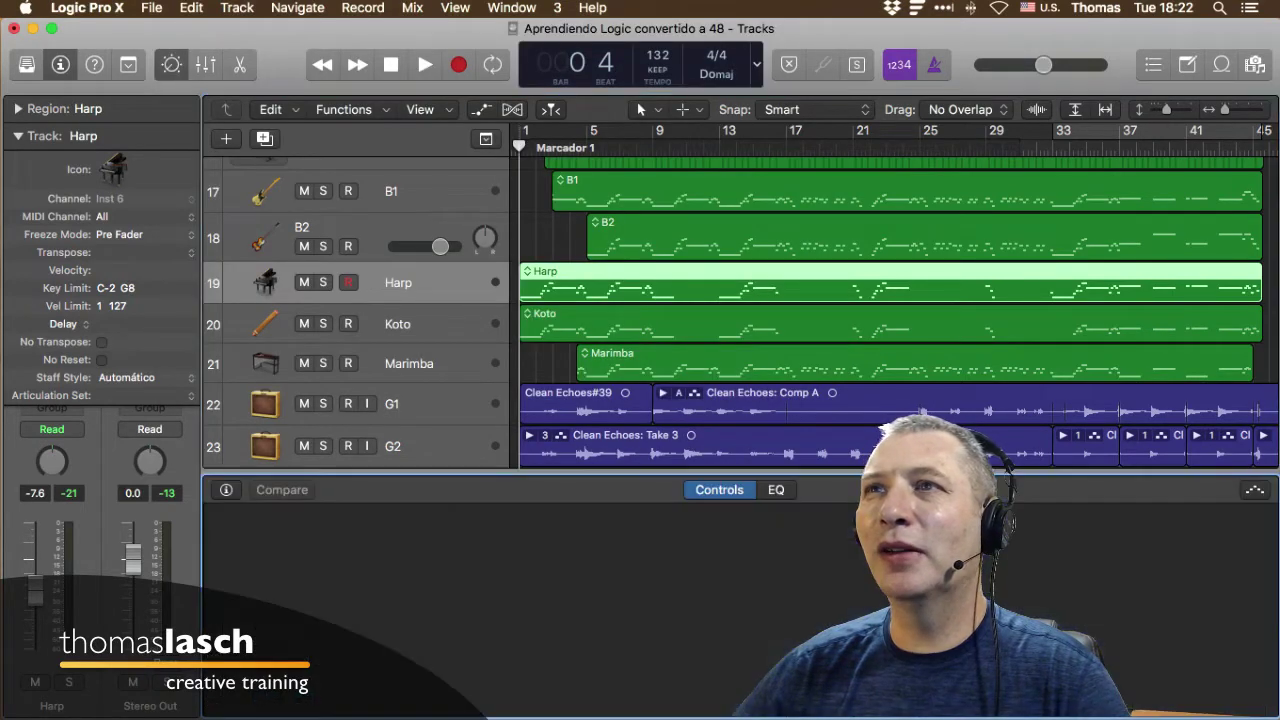
{"action": "left_click", "coordinate": [113, 169]}
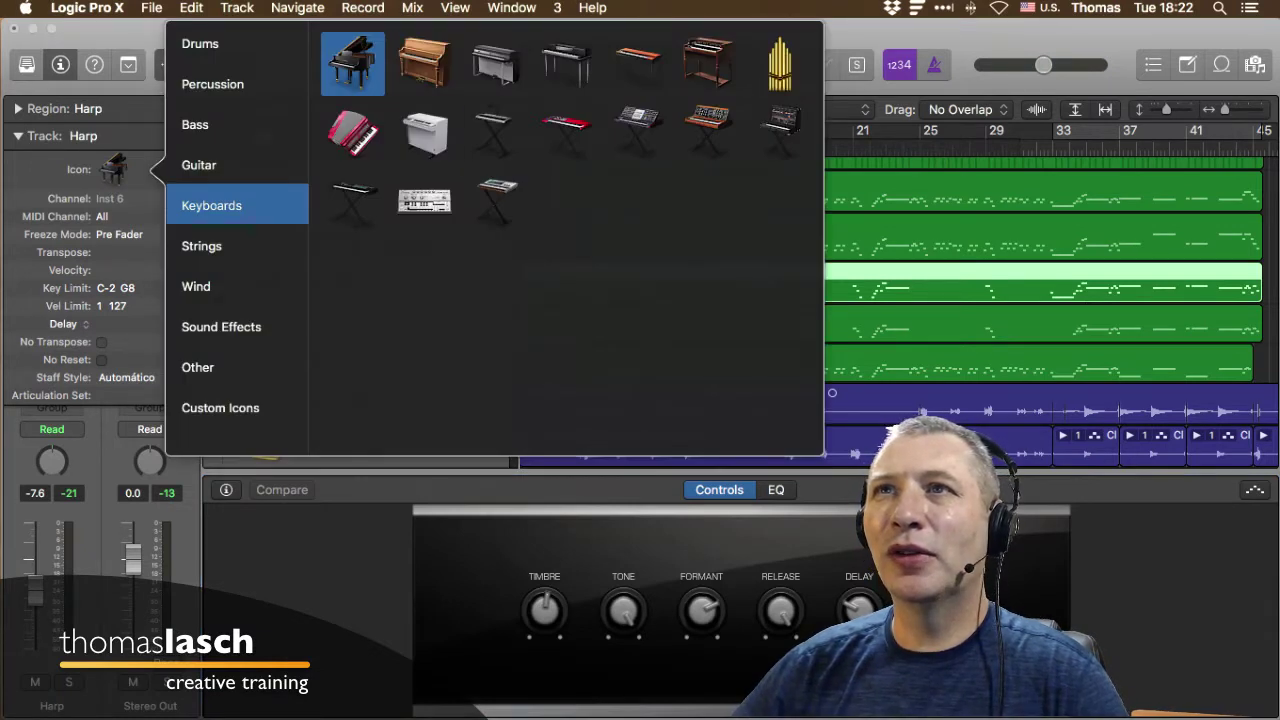
{"action": "left_click", "coordinate": [201, 245]}
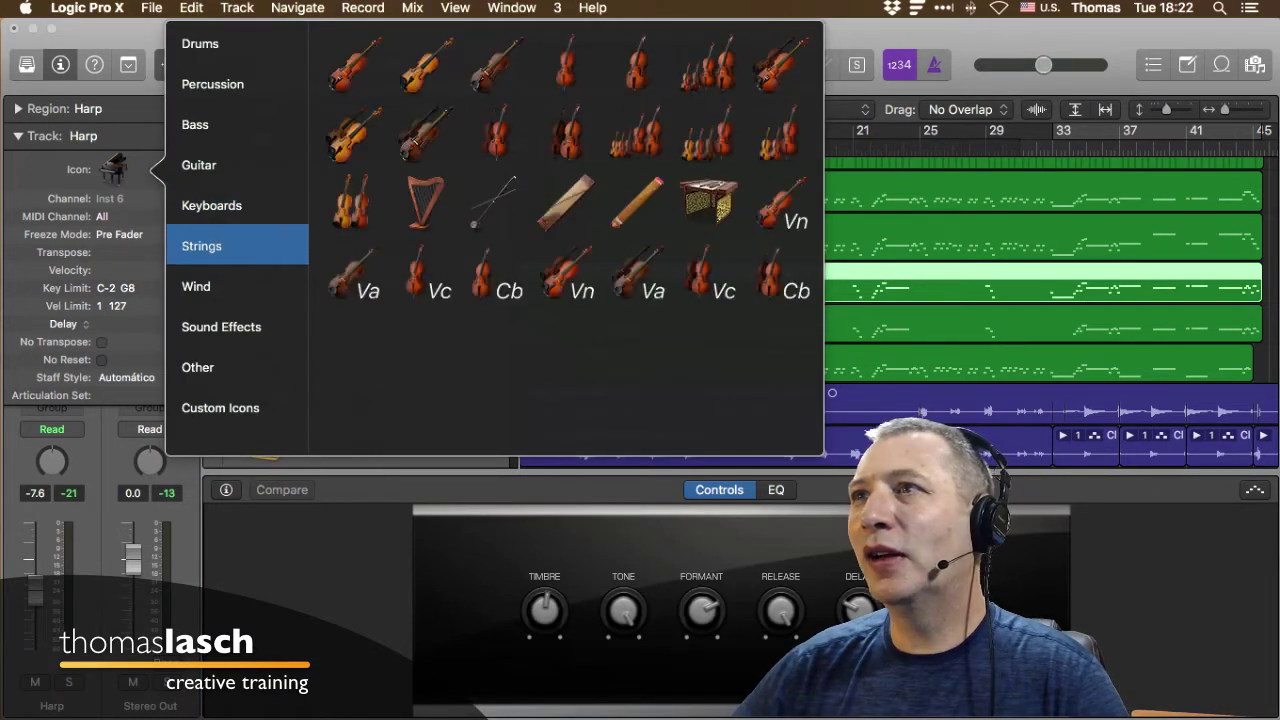
{"action": "left_click", "coordinate": [425, 203]}
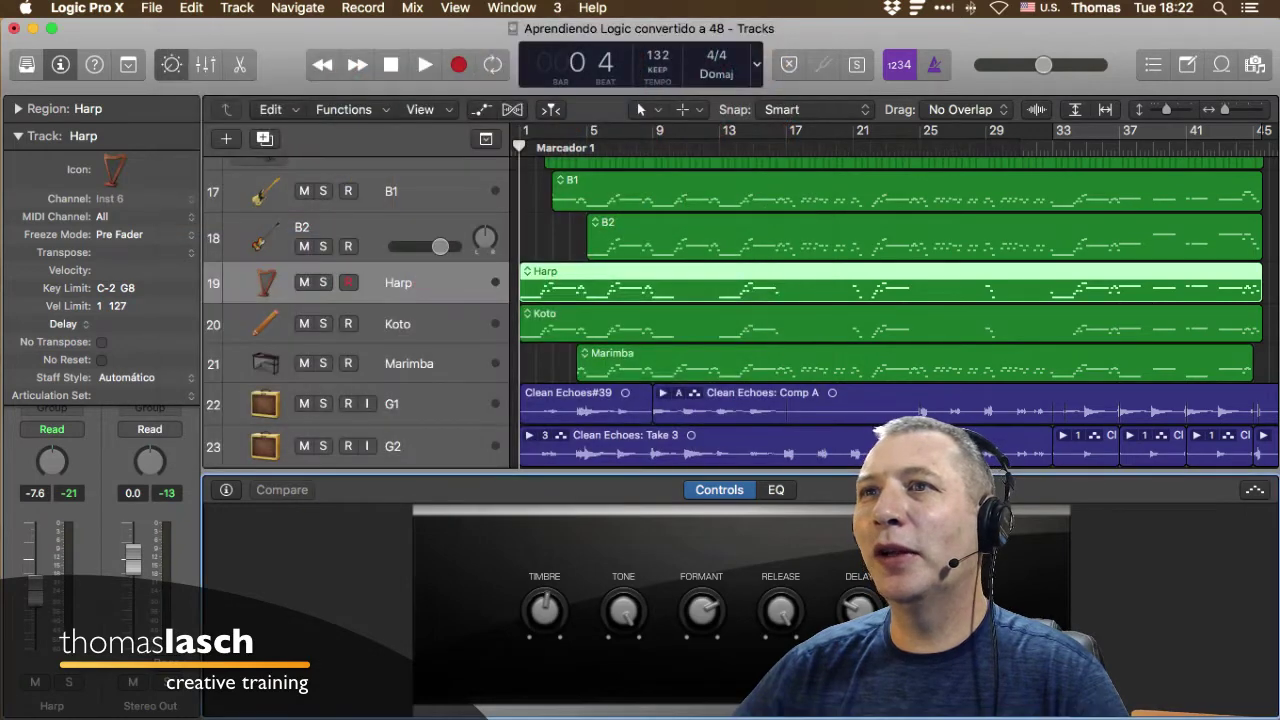
{"action": "left_click", "coordinate": [18, 136]}
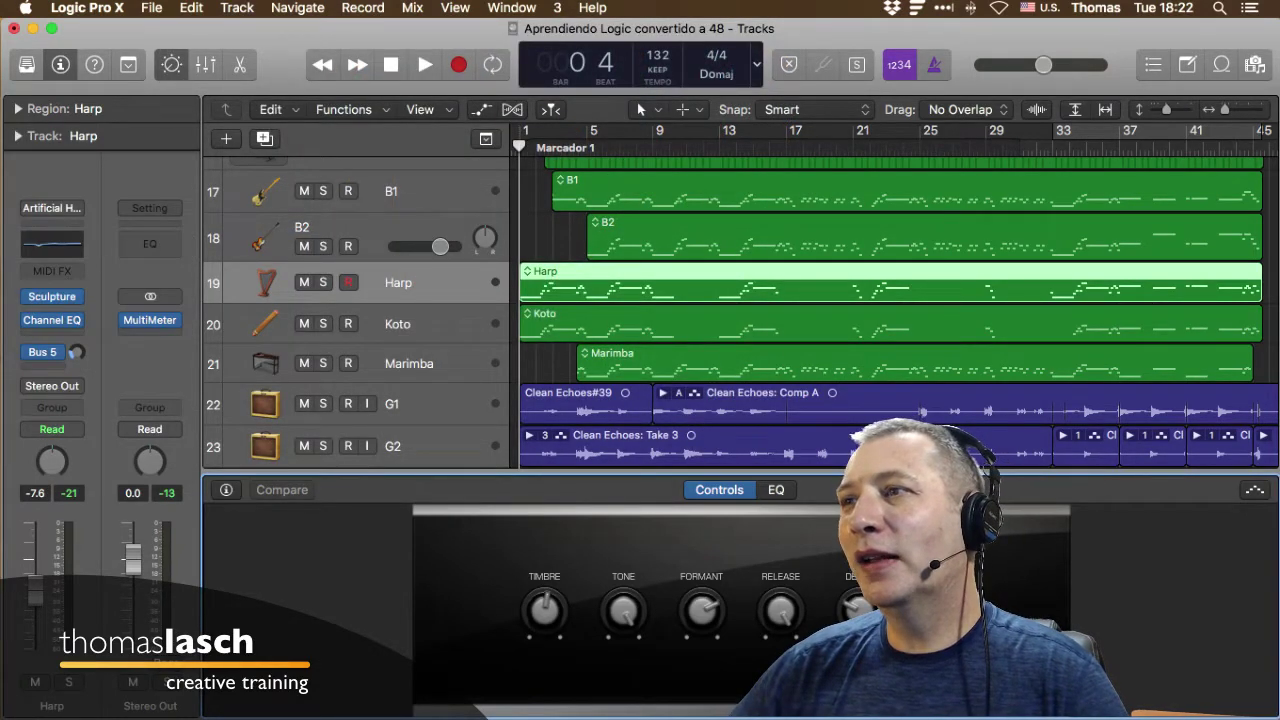
Select the Clean Echoes#39 region on track G1, hide the Smart Controls, and expand the region parameters in the Inspector.
{"action": "left_click", "coordinate": [585, 405]}
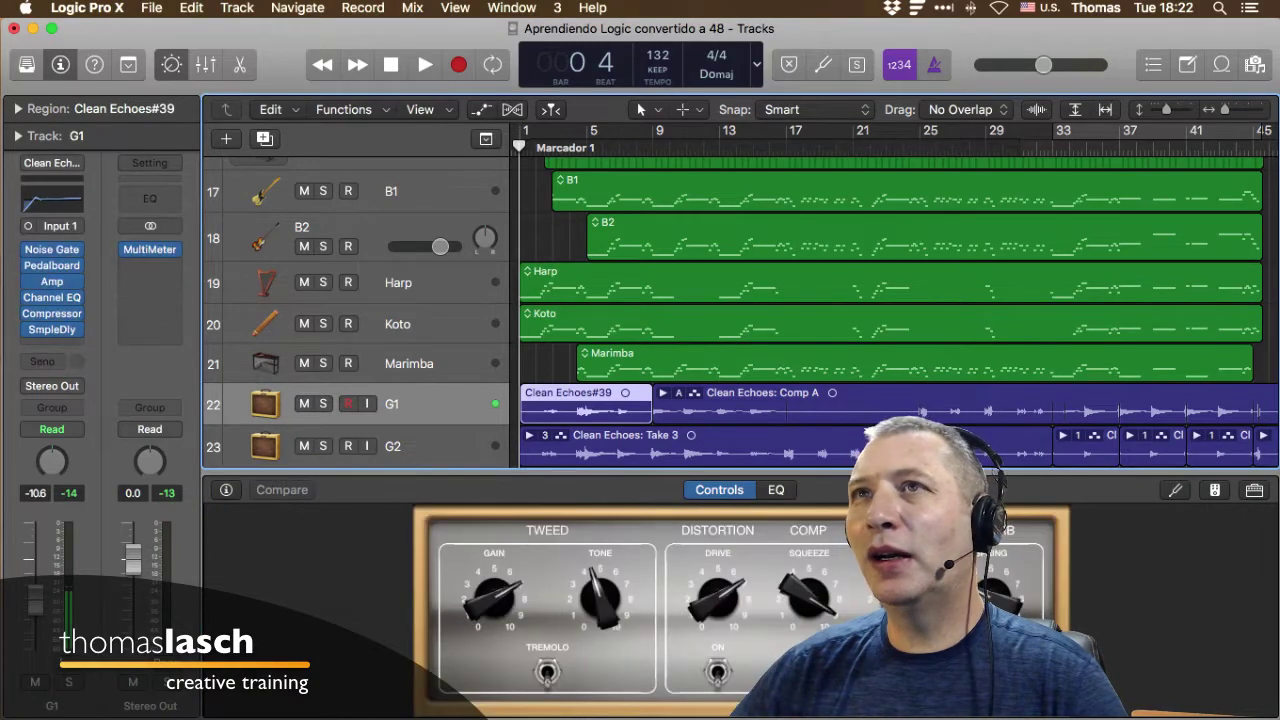
{"action": "key", "text": "b"}
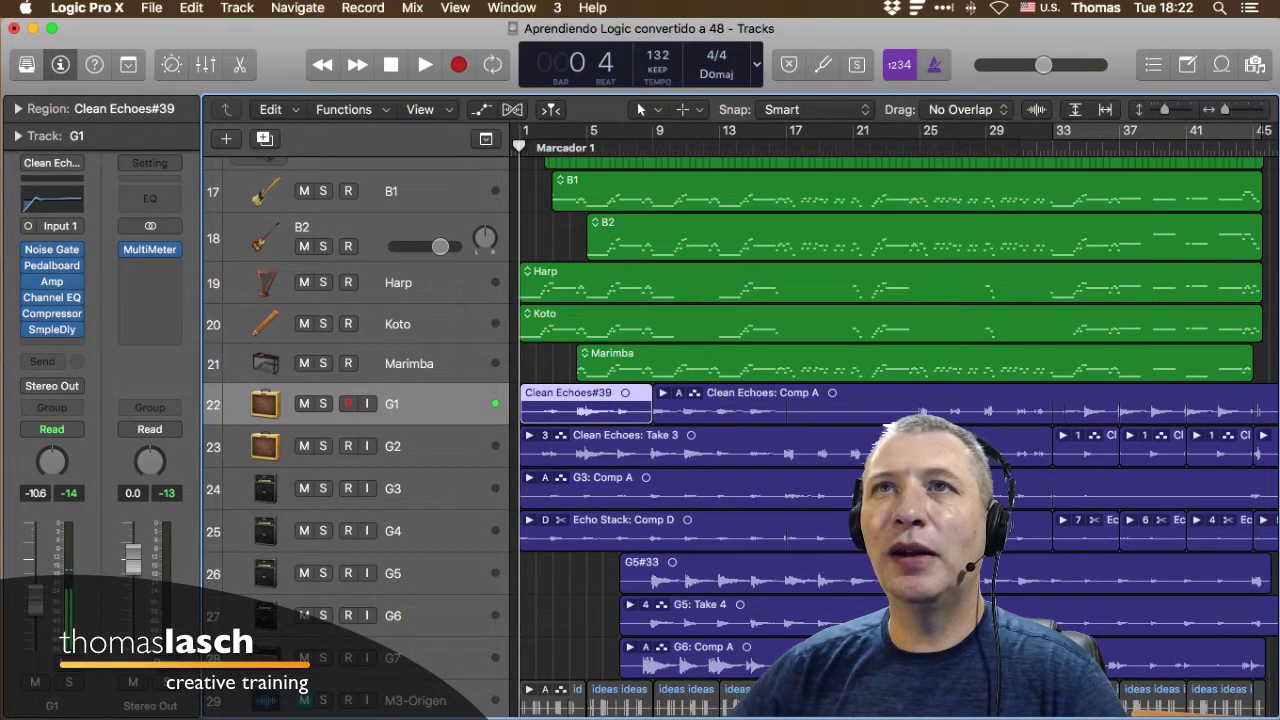
{"action": "left_click", "coordinate": [18, 109]}
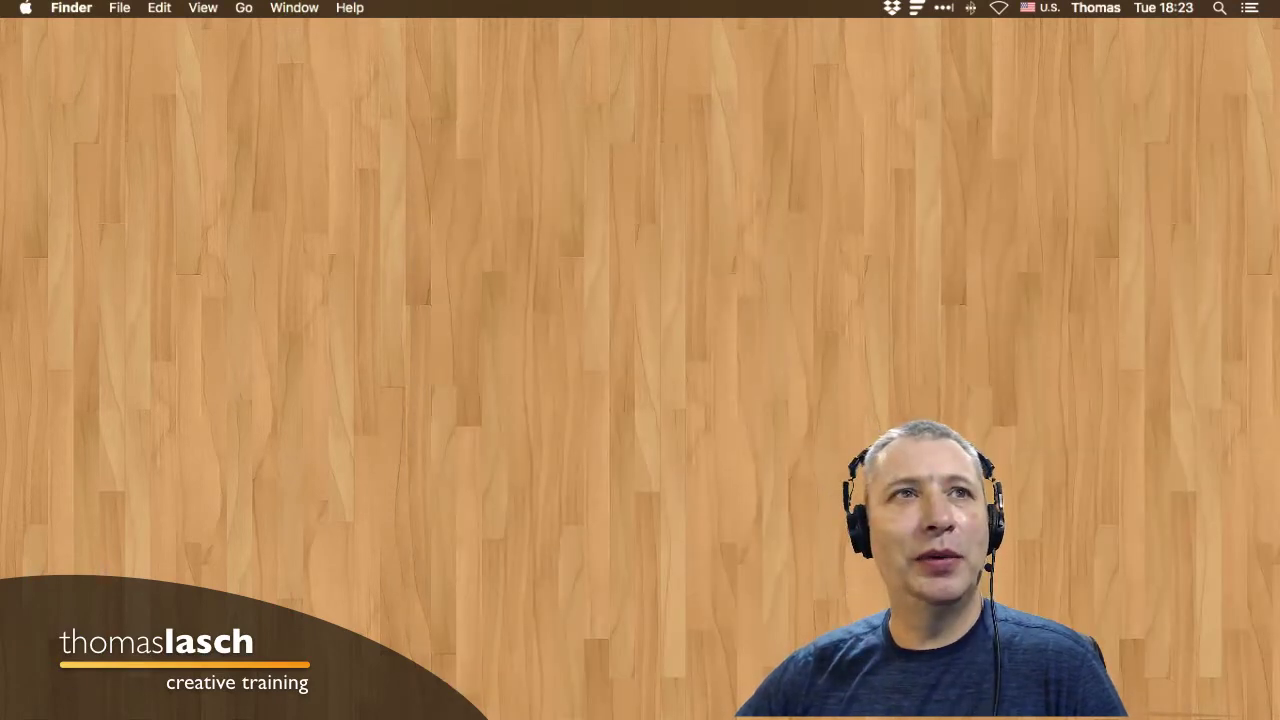
In Finder, open a new window, move it toward the upper left, and collapse its Favorites, Devices, Shared and Tags sidebar sections.
{"action": "key", "text": "super+n"}
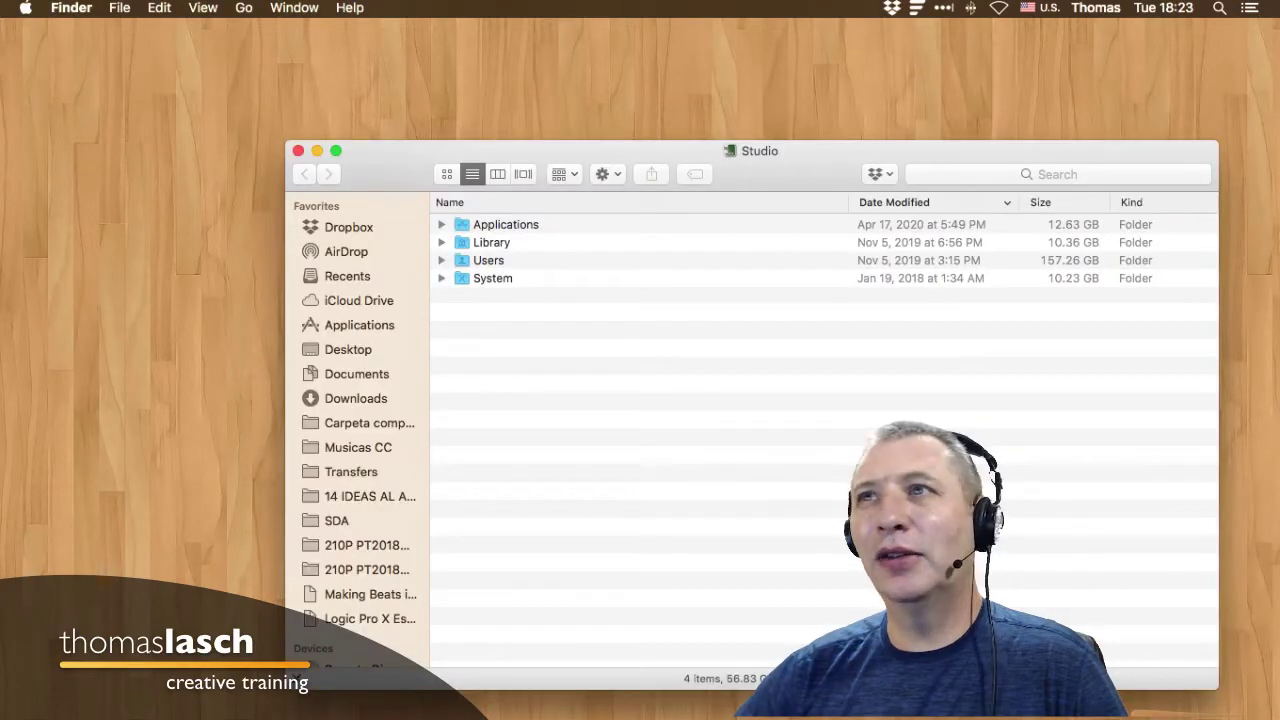
{"action": "left_click_drag", "start_coordinate": [620, 151], "coordinate": [499, 59]}
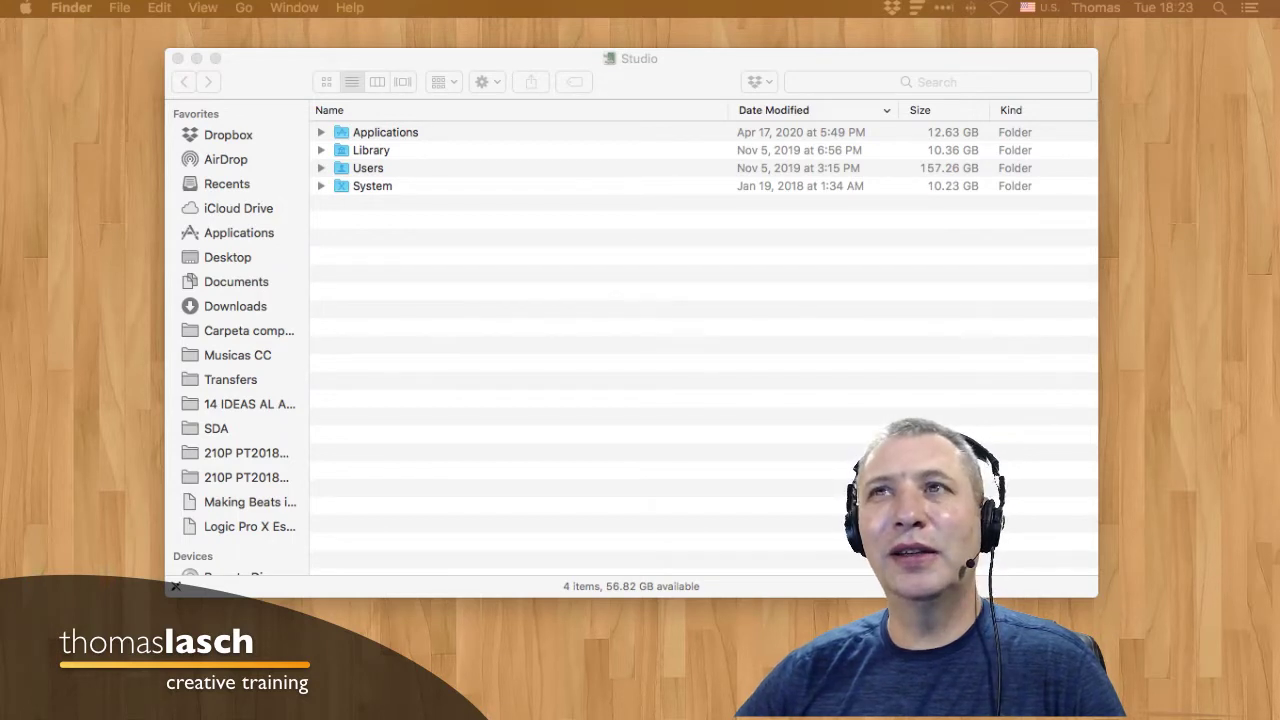
{"action": "left_click", "coordinate": [287, 114]}
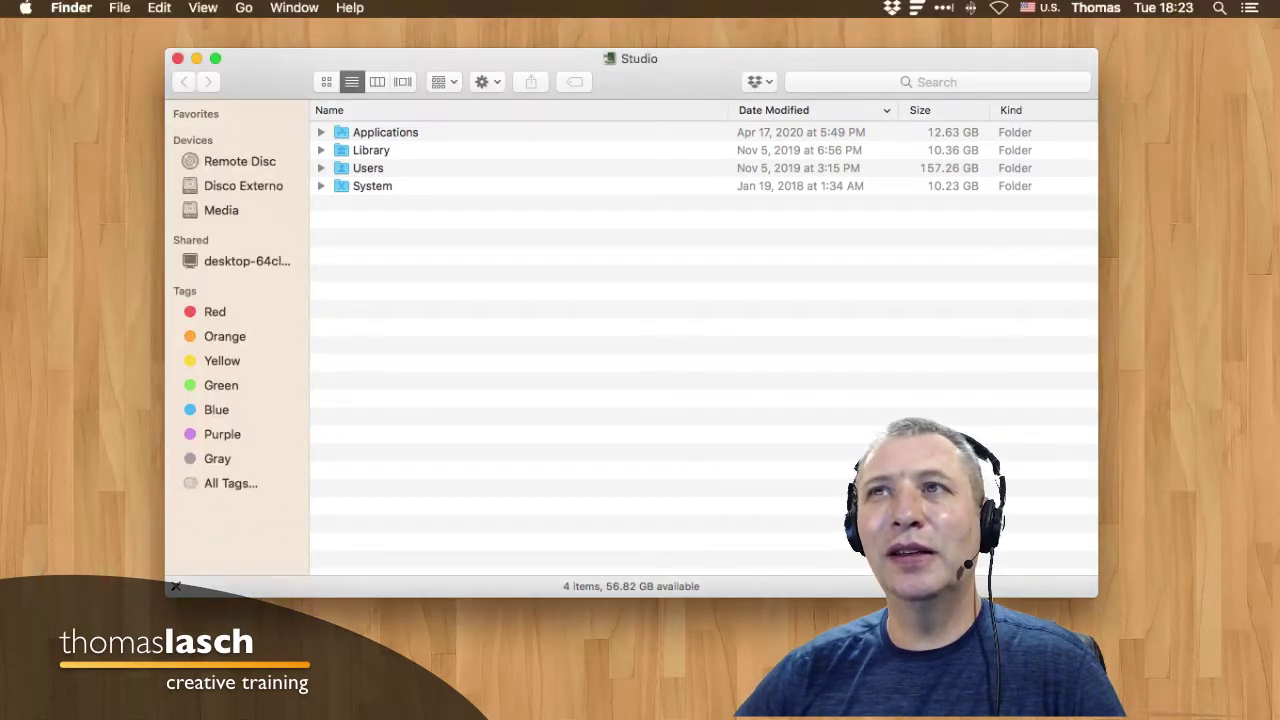
{"action": "left_click", "coordinate": [287, 139]}
{"action": "left_click", "coordinate": [285, 166]}
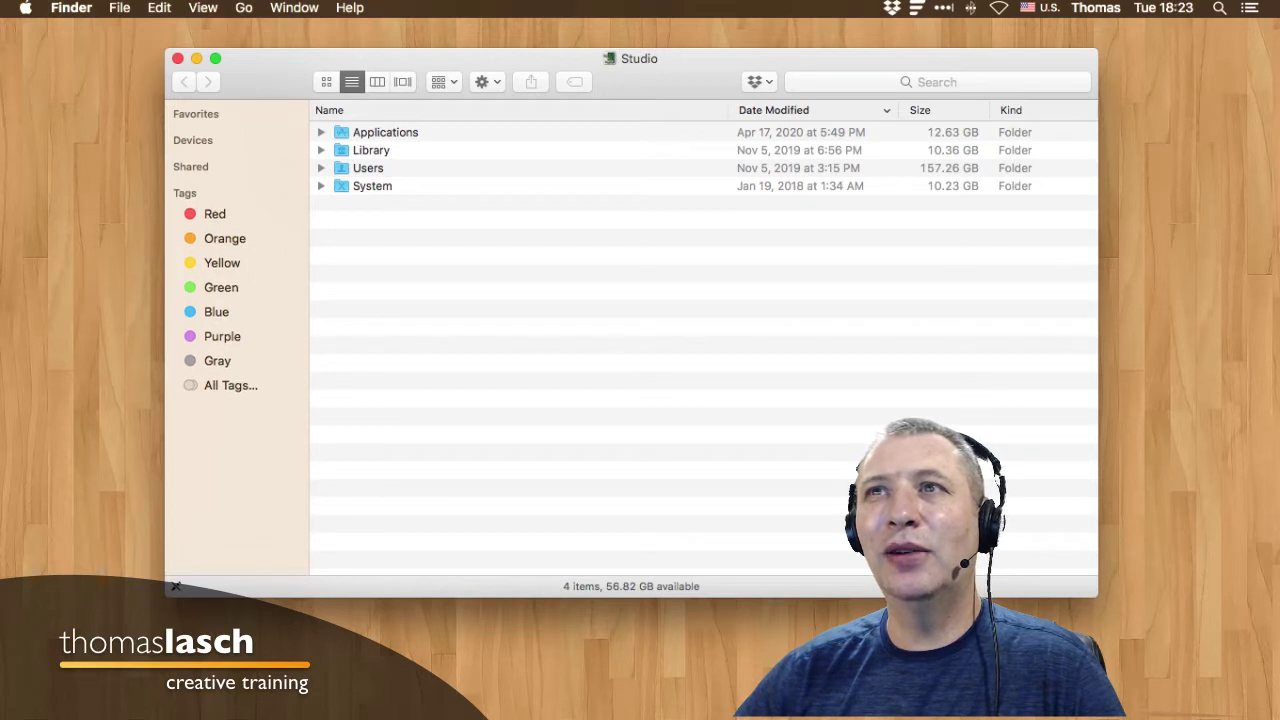
{"action": "left_click", "coordinate": [285, 192]}
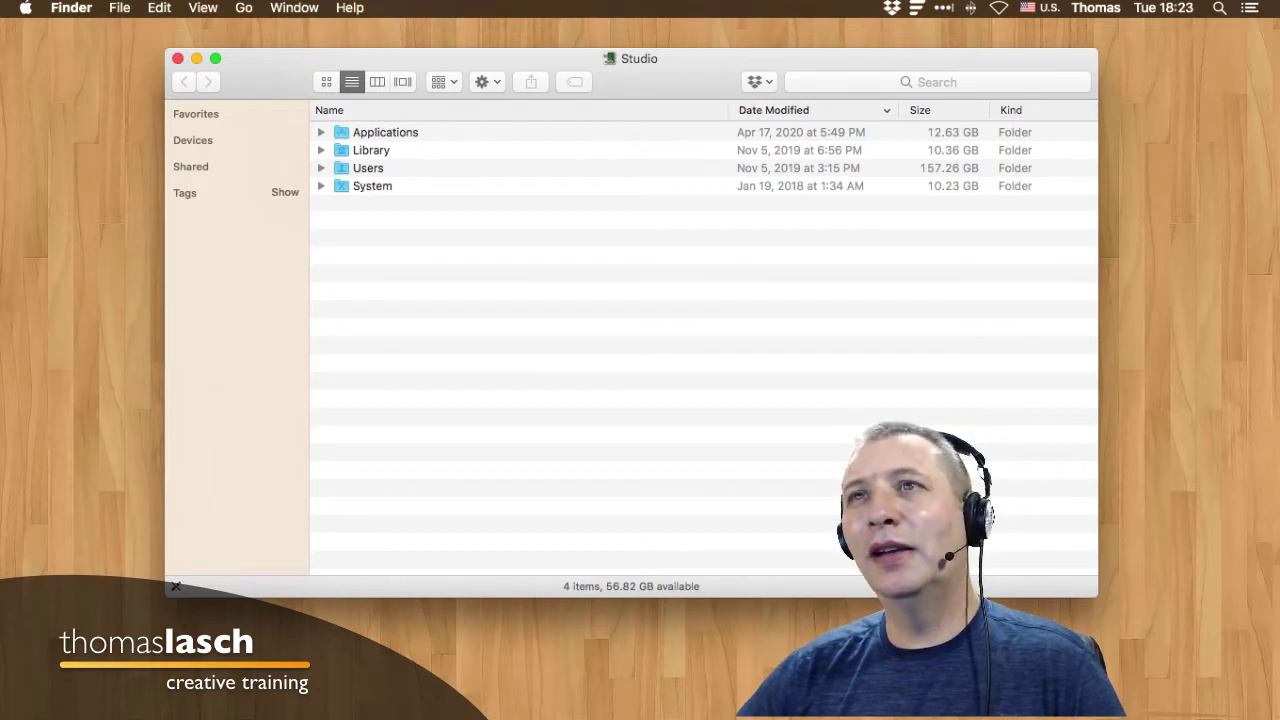
Show the collapsed sidebar sections of the Finder window again and close the window.
{"action": "left_click", "coordinate": [285, 192]}
{"action": "left_click", "coordinate": [285, 166]}
{"action": "left_click", "coordinate": [287, 113]}
{"action": "left_click", "coordinate": [177, 58]}
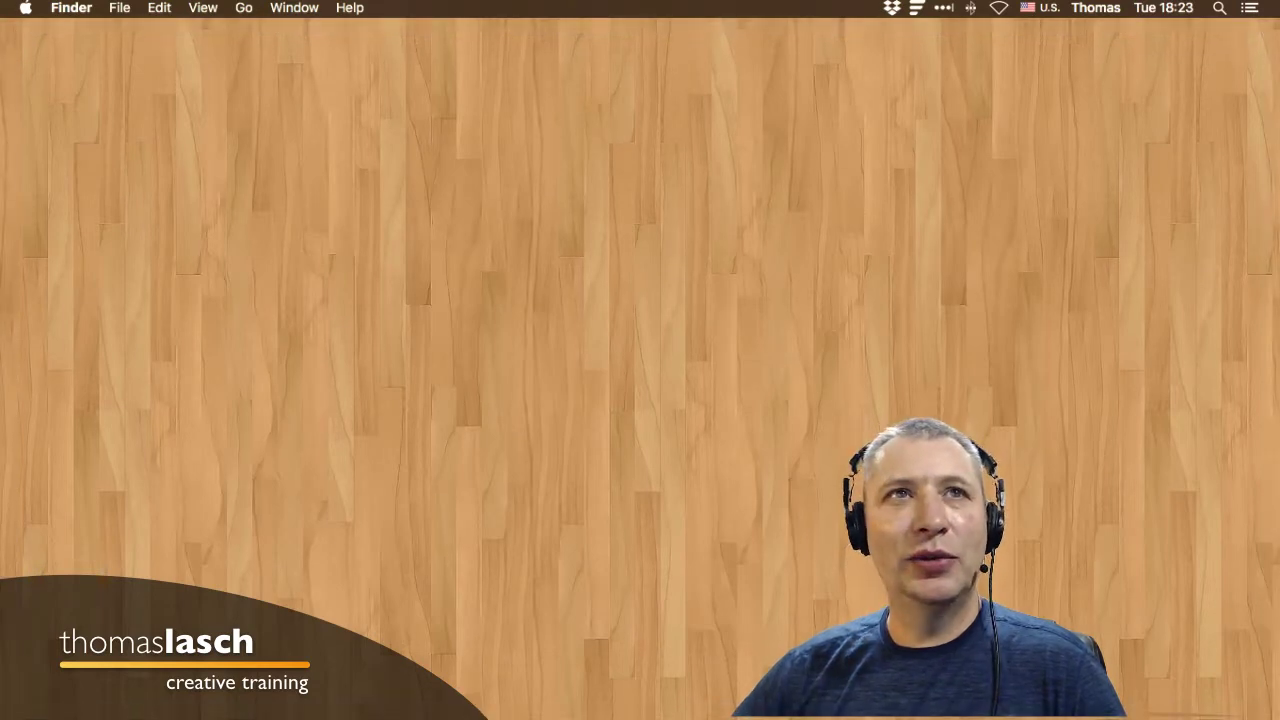
Switch back to Logic Pro X and unfold and fold the Clean Echoes: Comp A take folder on track G1.
{"action": "mouse_move", "coordinate": [481, 702]}
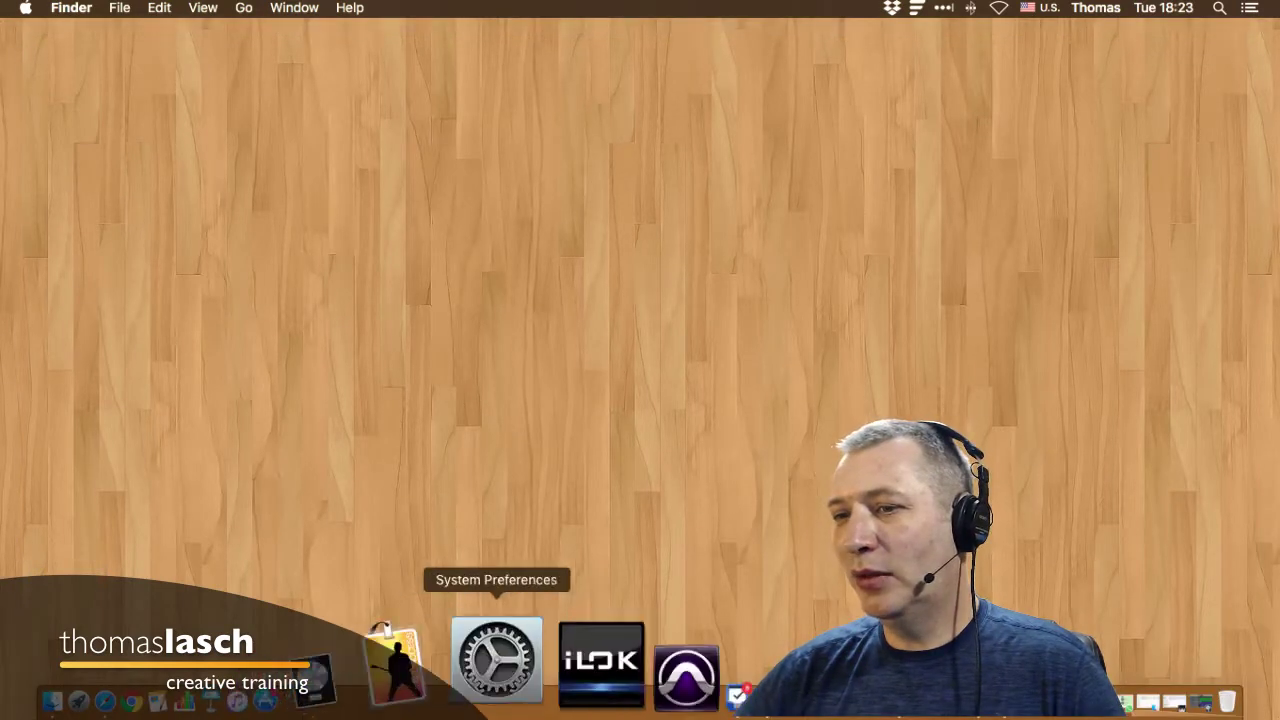
{"action": "left_click", "coordinate": [452, 680]}
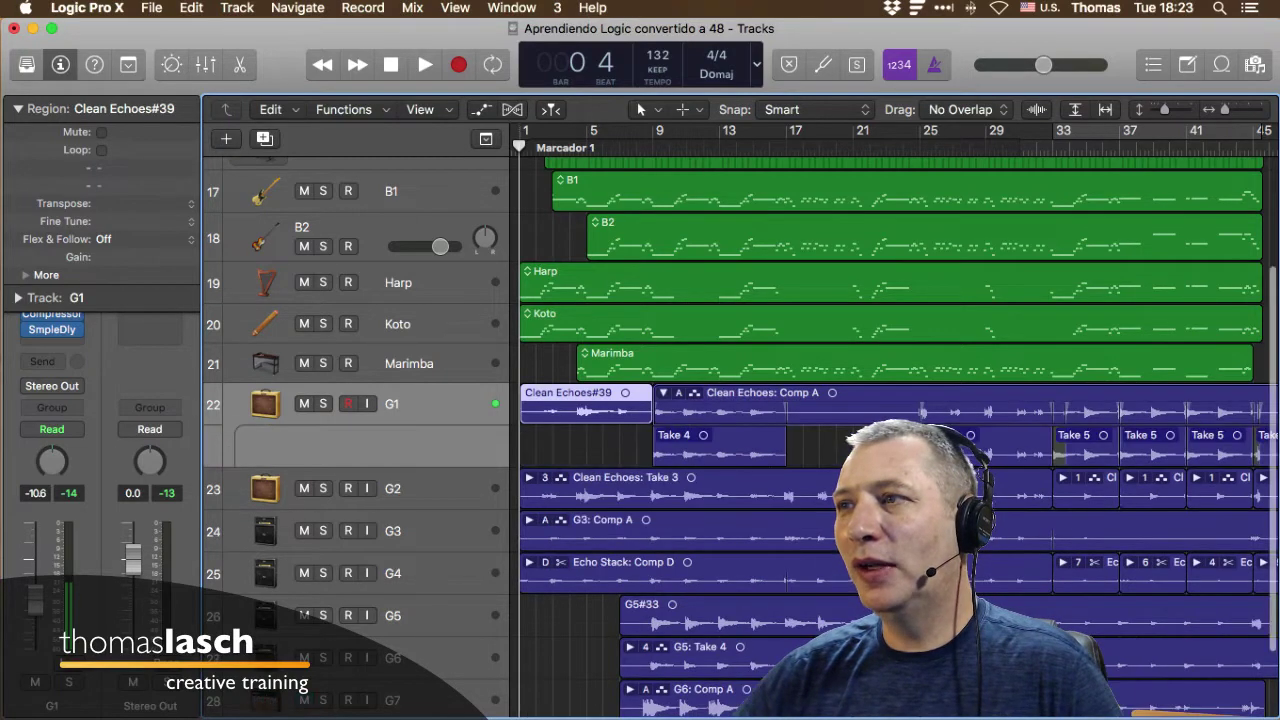
{"action": "left_click", "coordinate": [663, 393]}
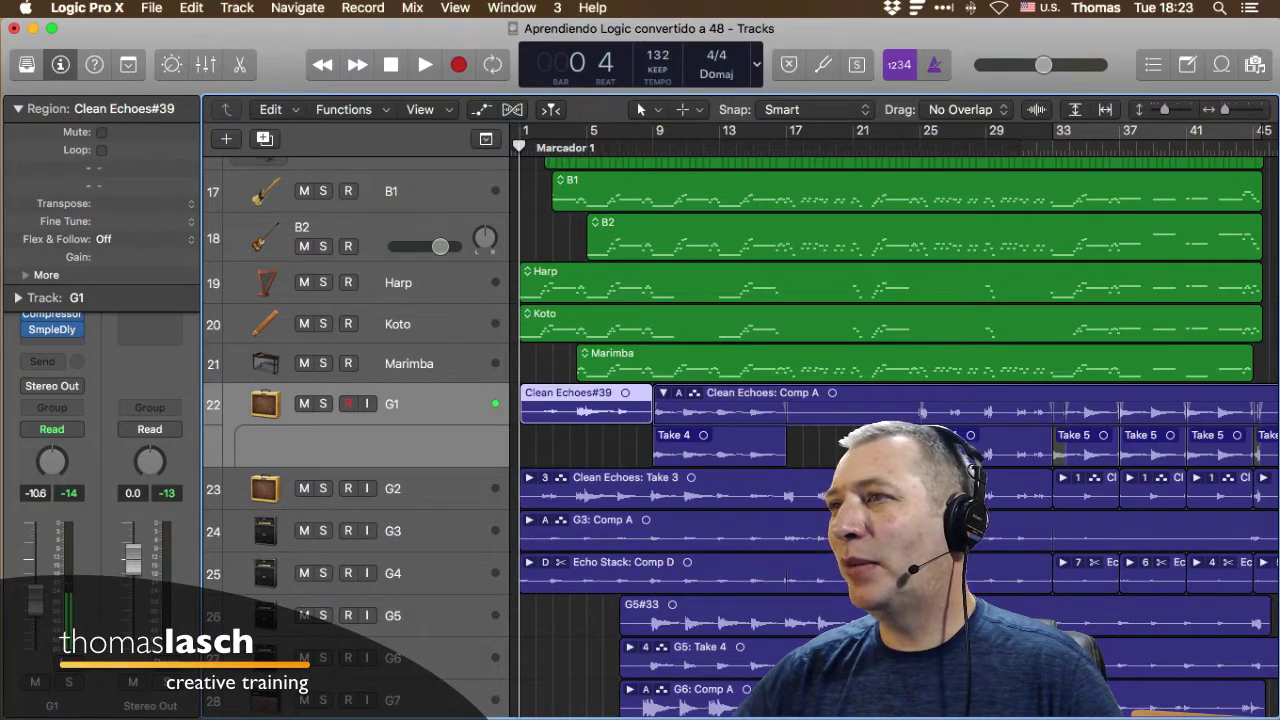
{"action": "key", "text": "ctrl+f"}
Select tracks G2 and G3 in turn, unfolding and folding the take folder on each track.
{"action": "key", "text": "Down"}
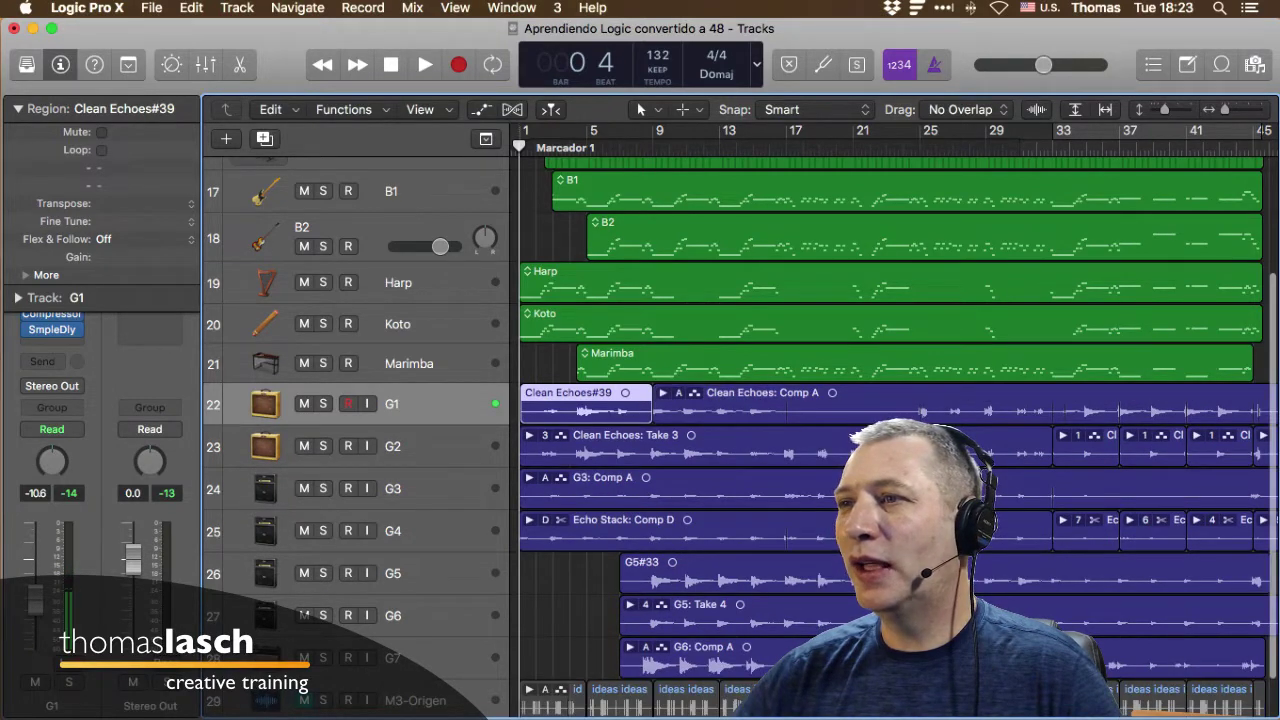
{"action": "key", "text": "ctrl+f"}
{"action": "key", "text": "ctrl+f"}
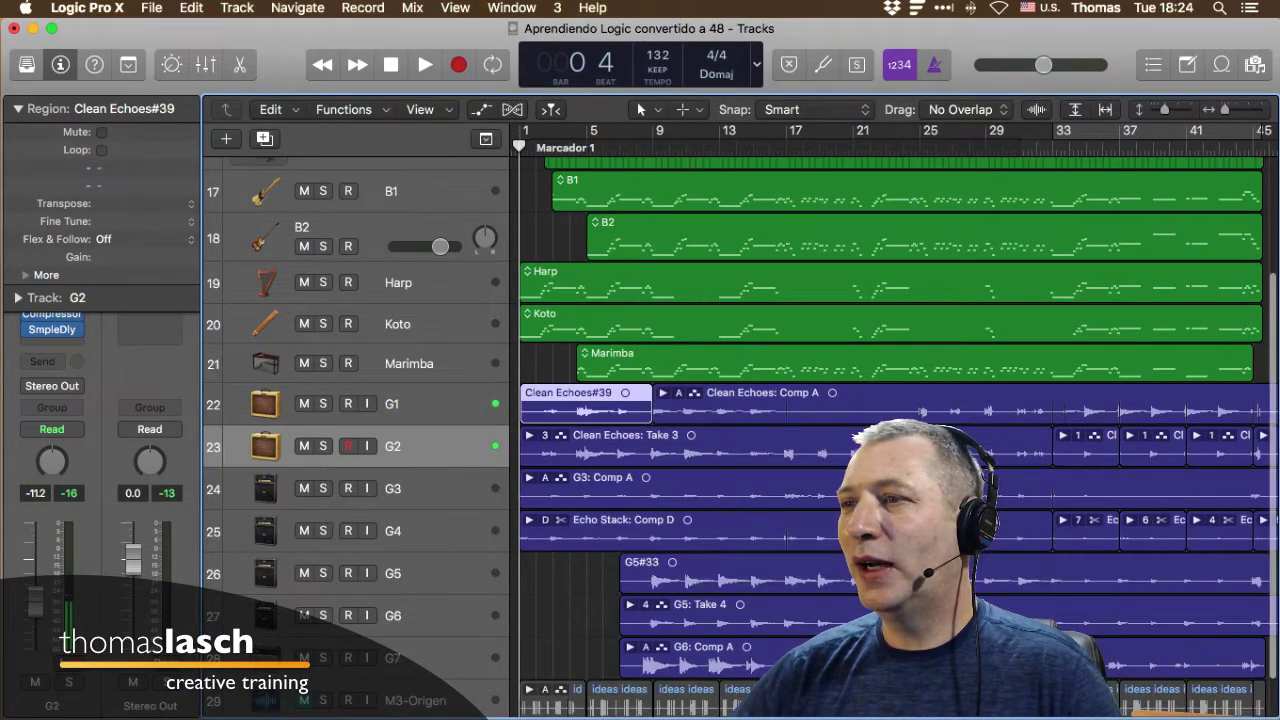
{"action": "key", "text": "Down"}
{"action": "key", "text": "ctrl+f"}
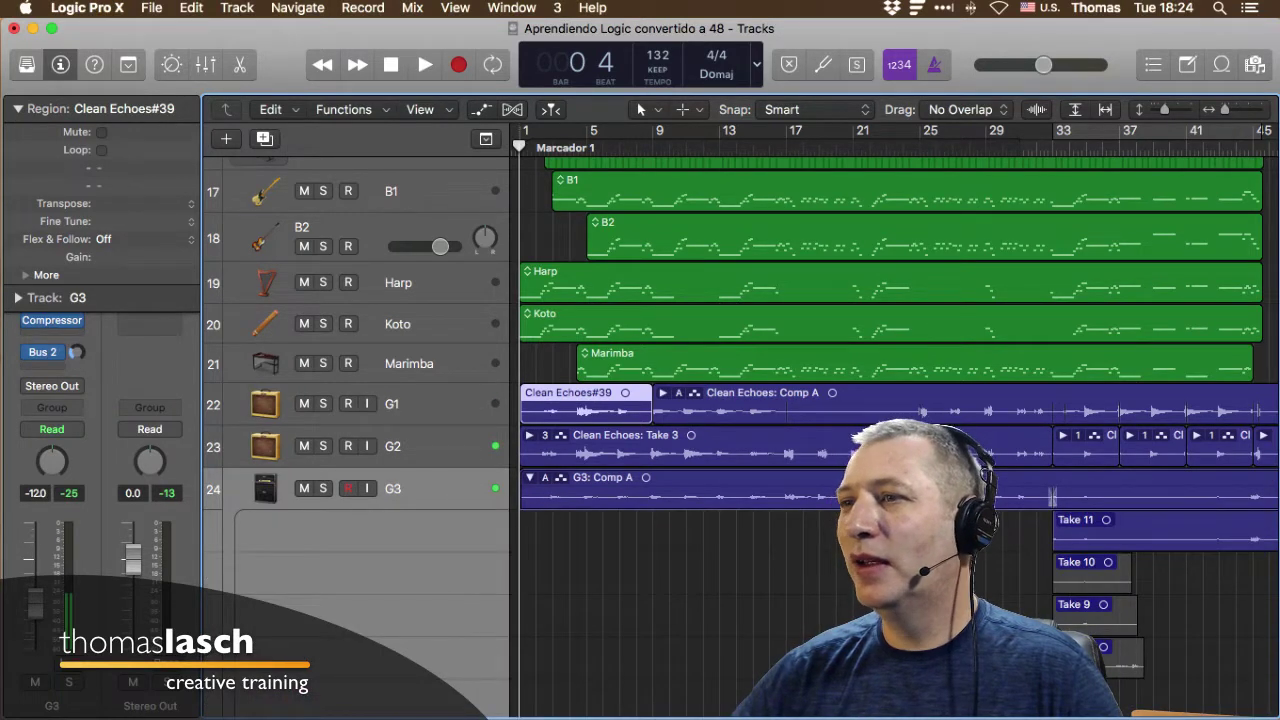
{"action": "key", "text": "ctrl+f"}
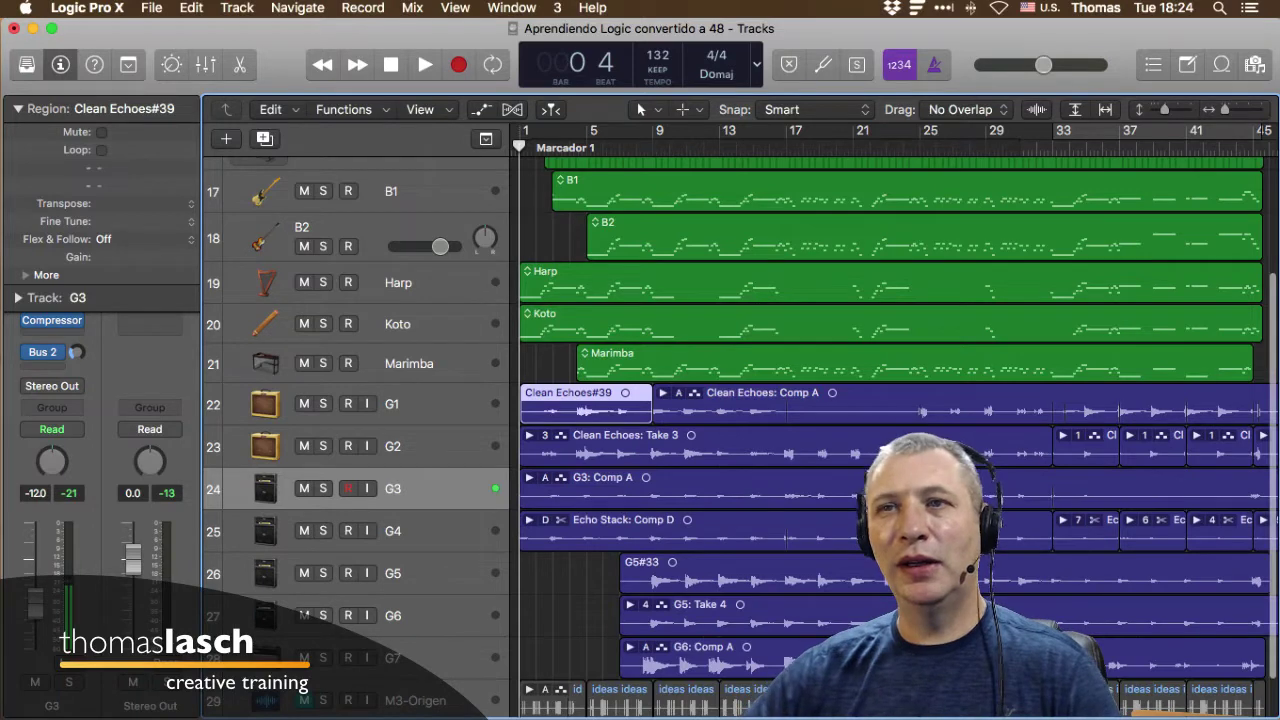
Select the B2 region to examine its region parameters in the Inspector, and collapse those parameters.
{"action": "left_click", "coordinate": [720, 230]}
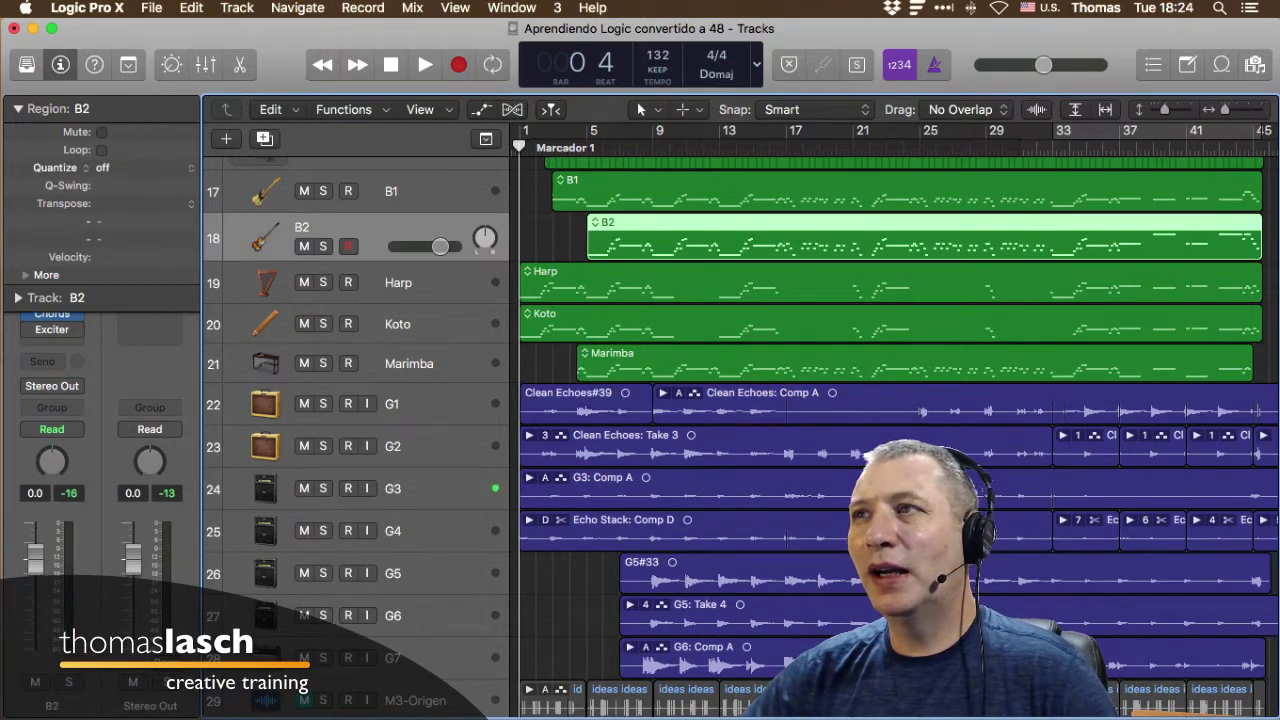
{"action": "scroll", "coordinate": [740, 437], "scroll_direction": "up", "scroll_amount": 5}
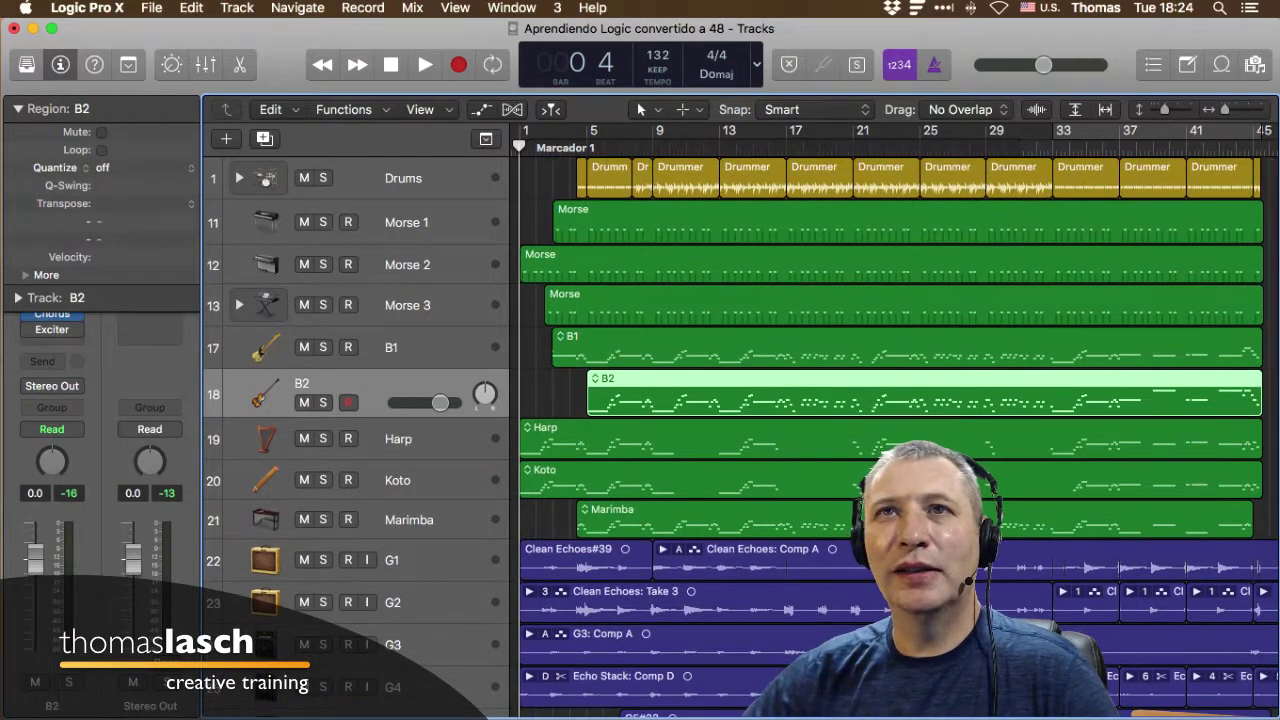
{"action": "left_click", "coordinate": [18, 109]}
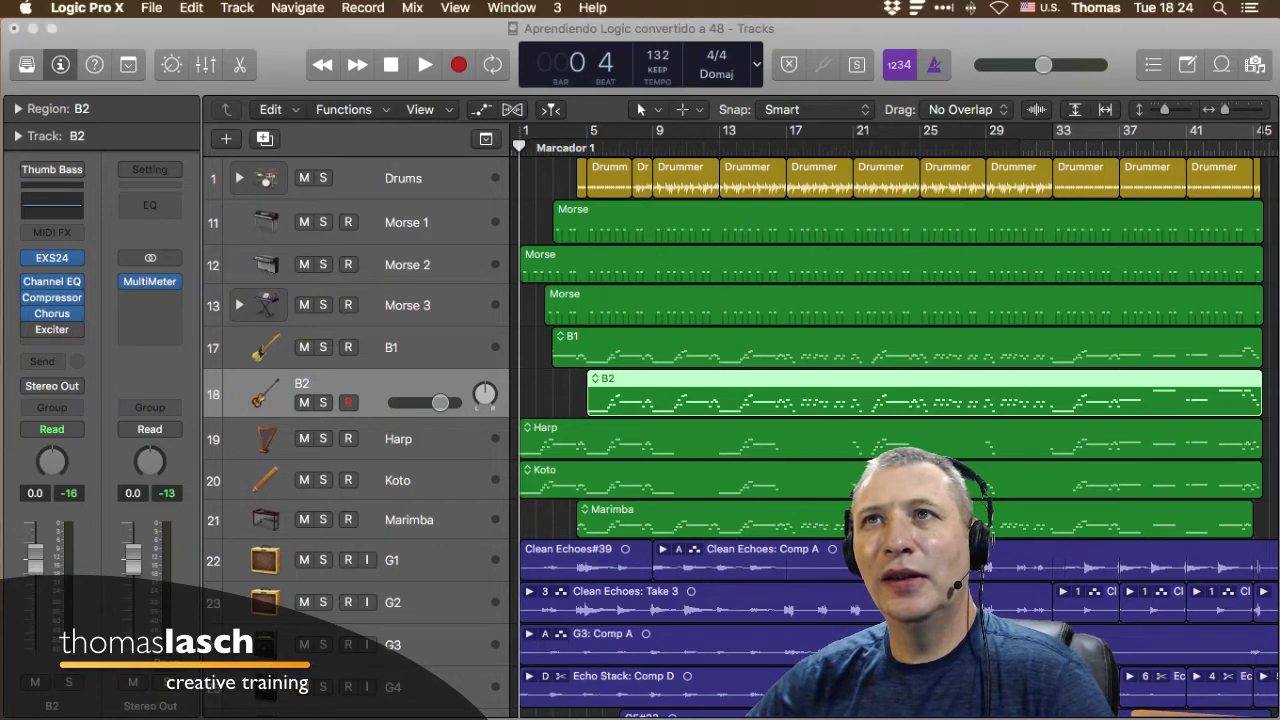
Show and hide the Mixer below the tracks twice.
{"action": "left_click", "coordinate": [205, 64]}
{"action": "left_click", "coordinate": [205, 64]}
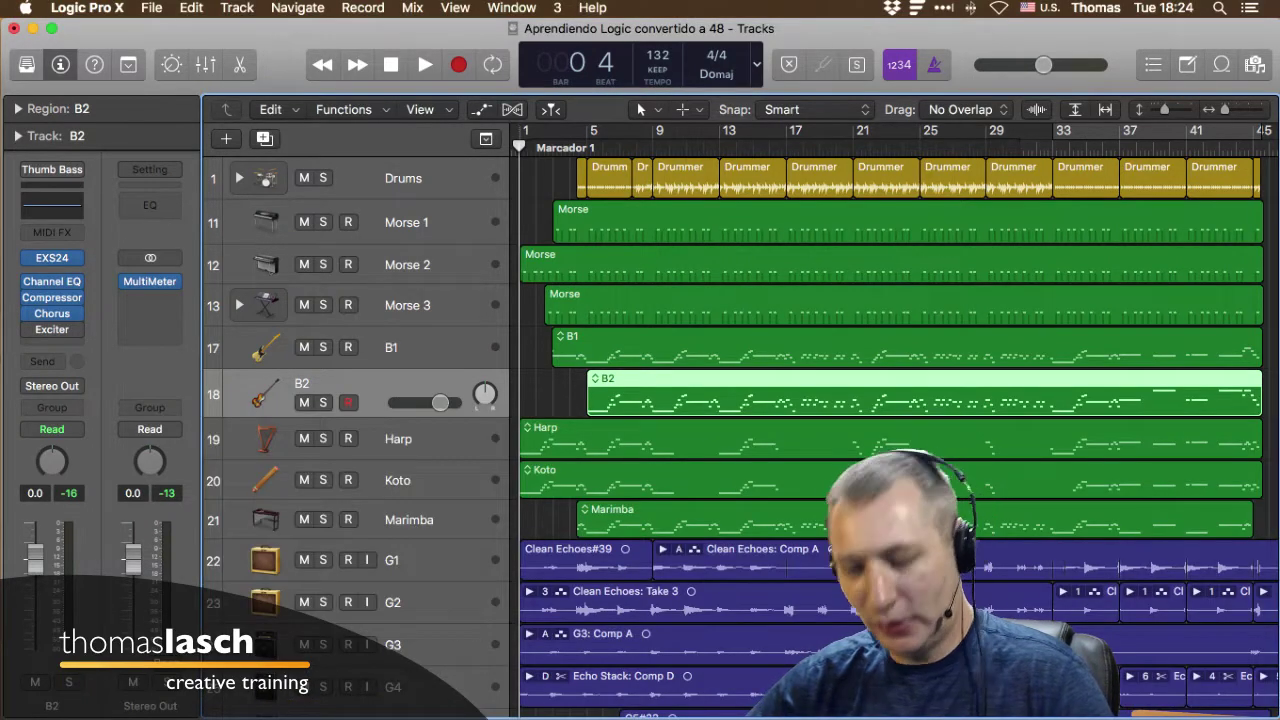
{"action": "key", "text": "x"}
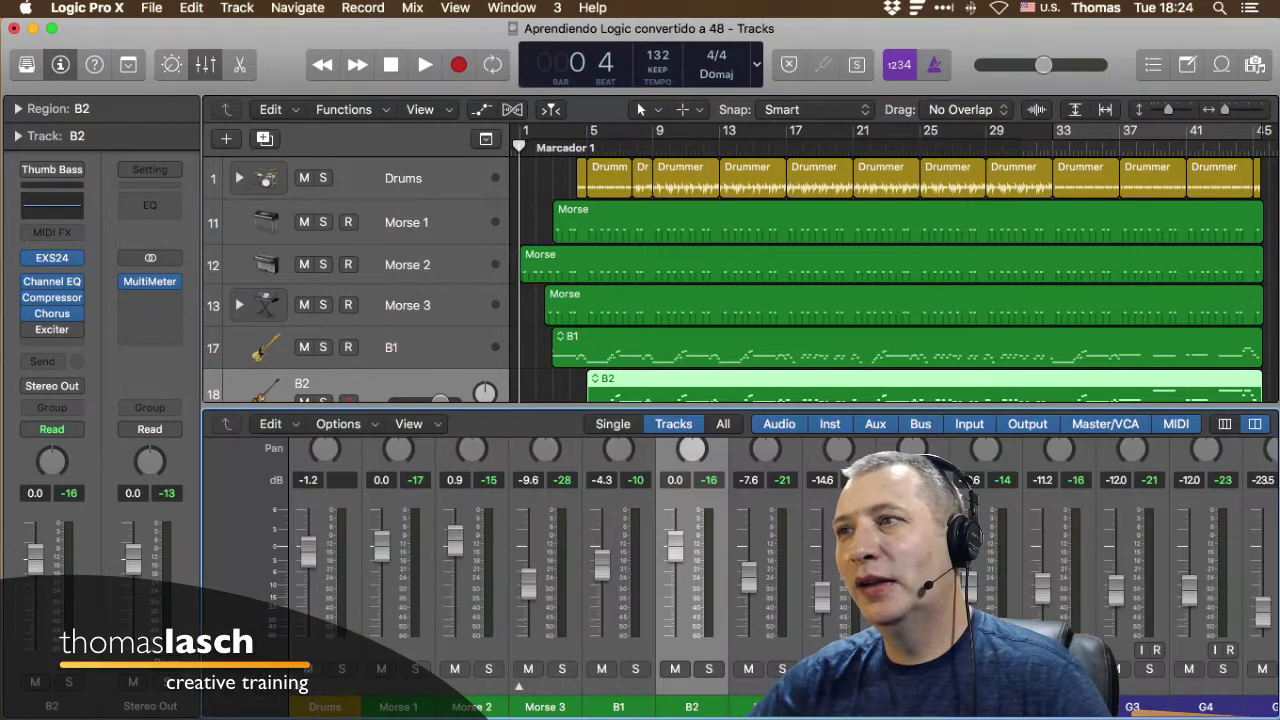
{"action": "key", "text": "x"}
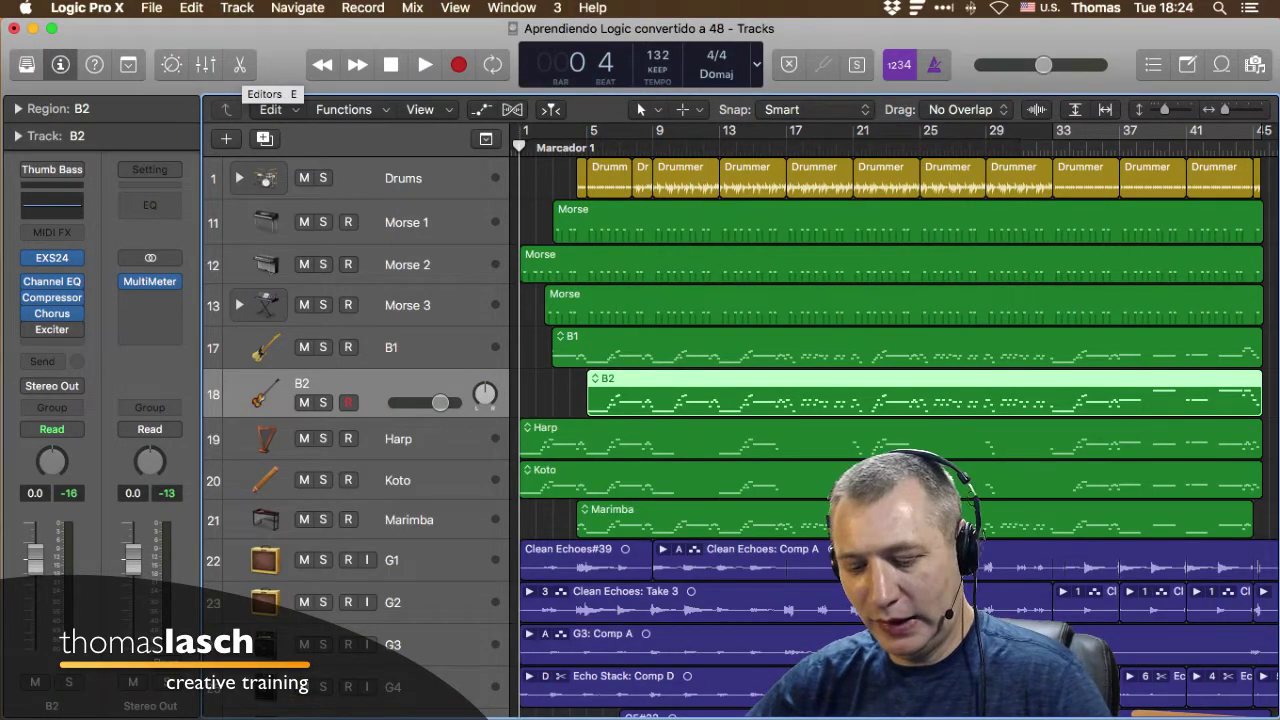
Show and hide the Piano Roll editor for the selected B2 region, toggling it twice.
{"action": "left_click", "coordinate": [240, 64]}
{"action": "key", "text": "p"}
{"action": "key", "text": "p"}
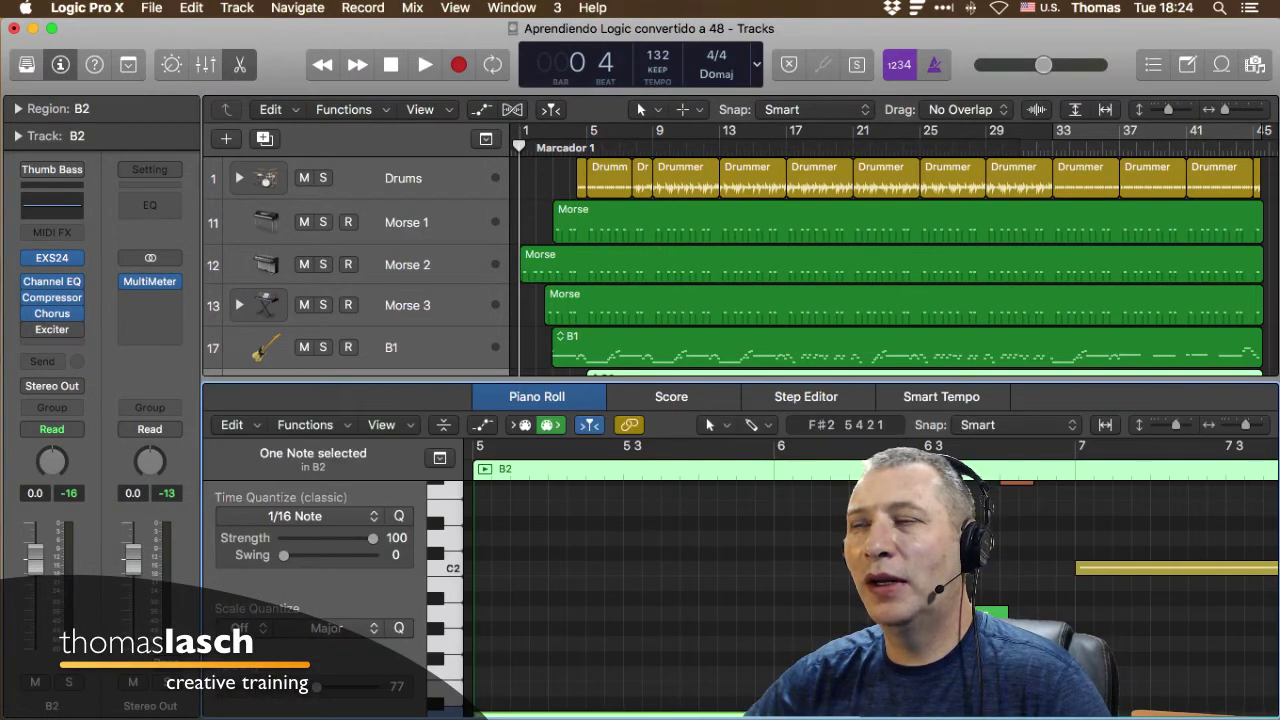
{"action": "key", "text": "e"}
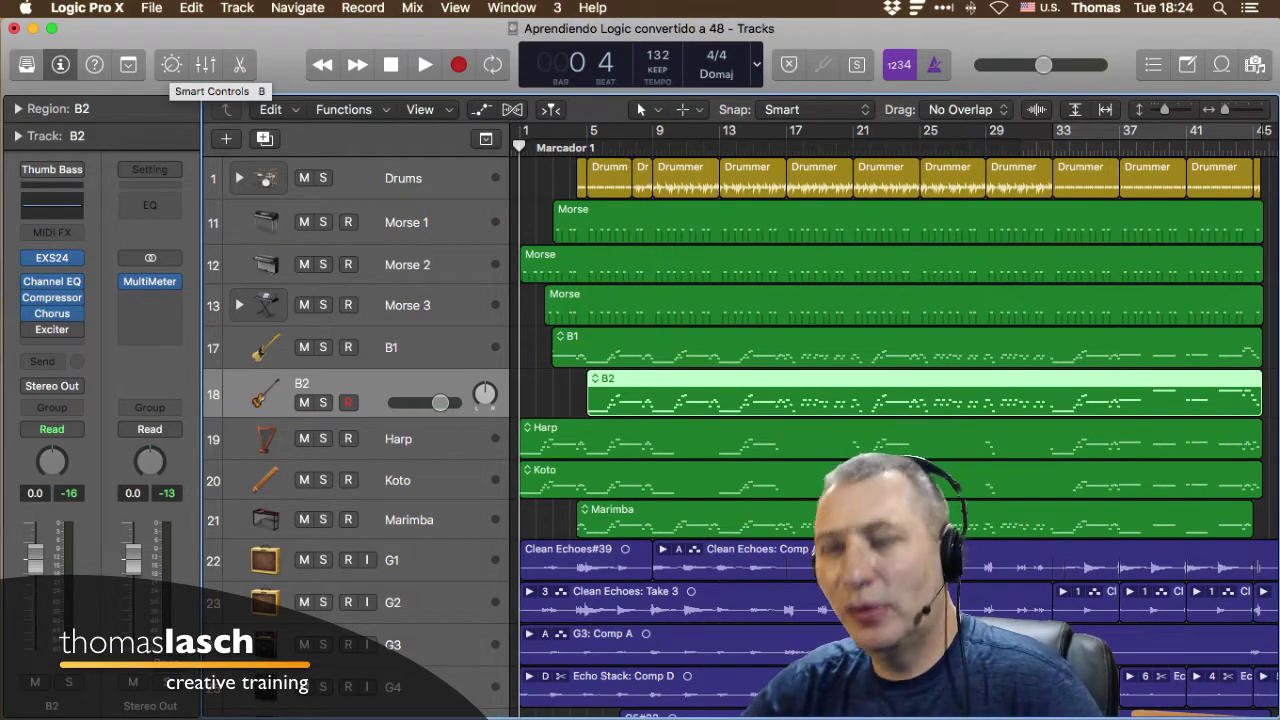
Show the Smart Controls for track B2, adjust the pane's height and turn the Amp Attack knob.
{"action": "left_click", "coordinate": [172, 65]}
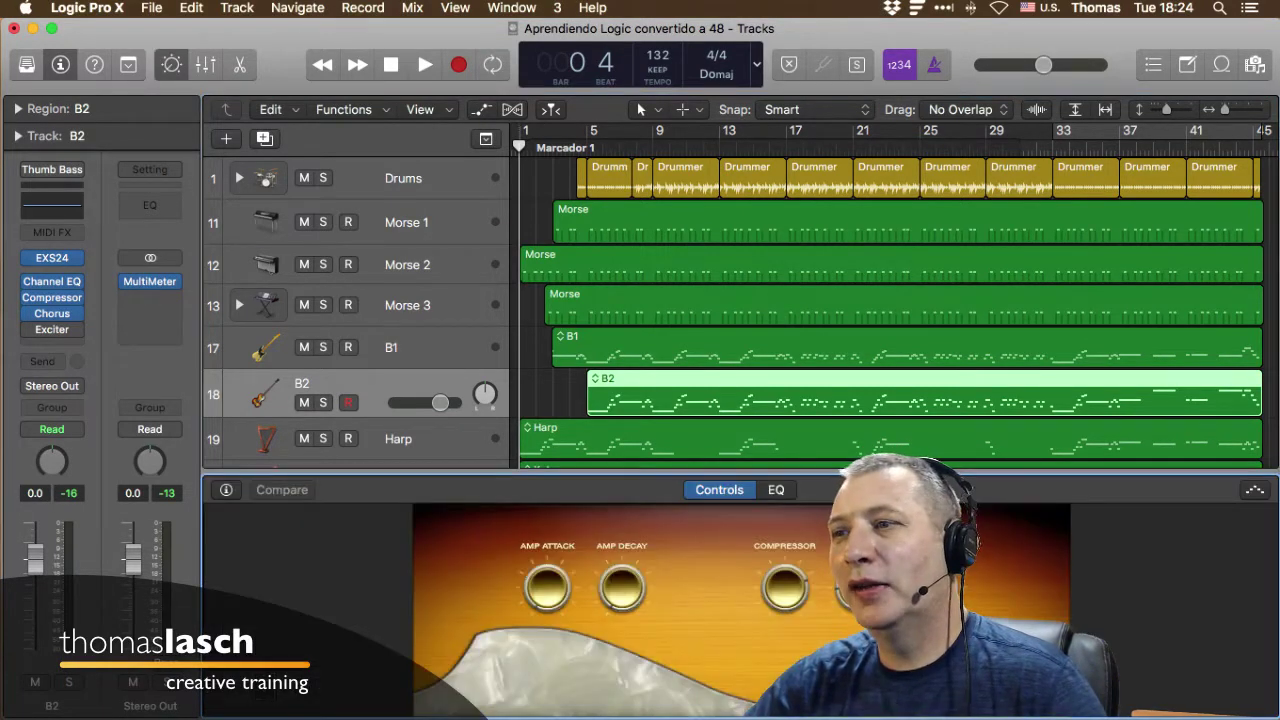
{"action": "left_click_drag", "start_coordinate": [904, 472], "coordinate": [904, 452]}
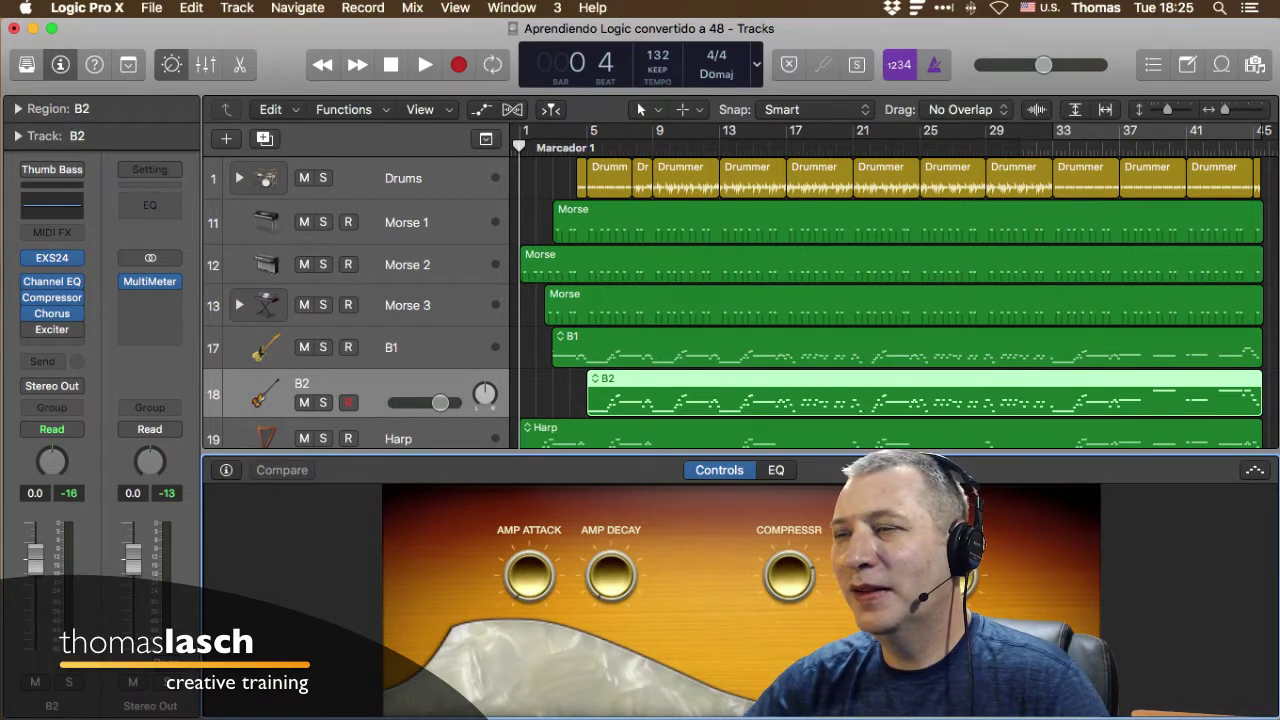
{"action": "left_click_drag", "start_coordinate": [900, 455], "coordinate": [900, 466]}
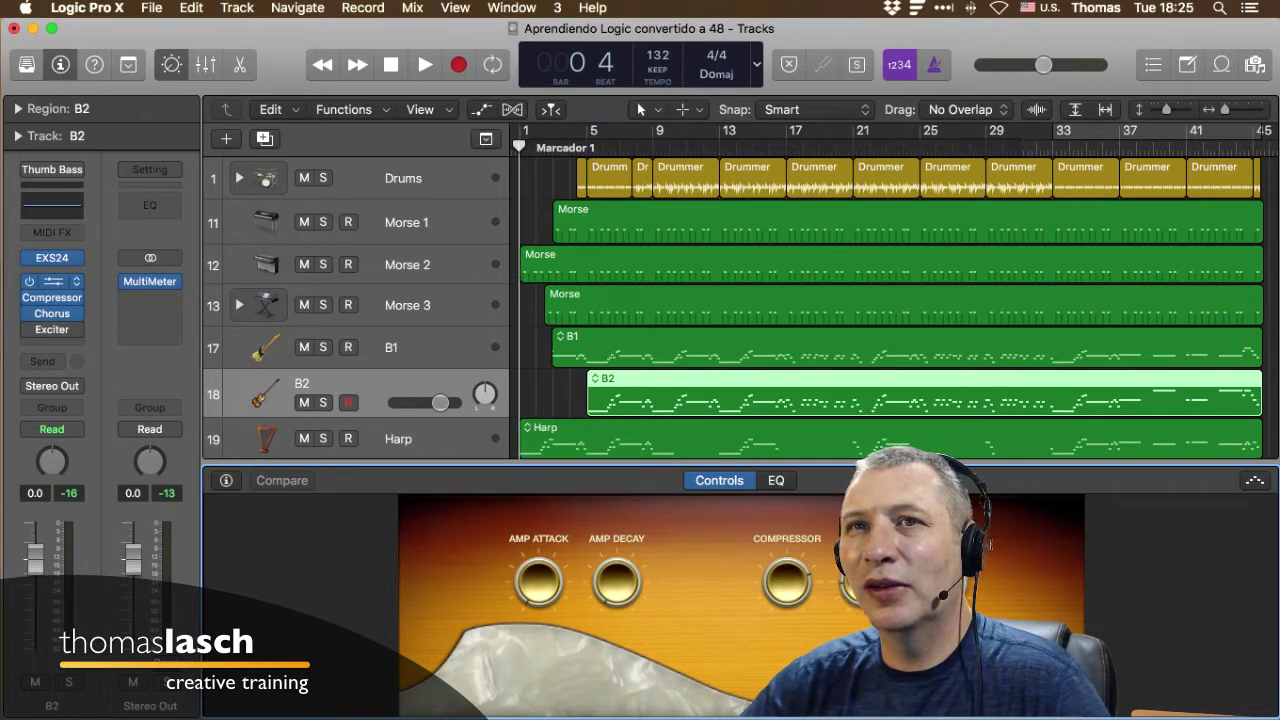
{"action": "left_click_drag", "start_coordinate": [539, 581], "coordinate": [538, 590]}
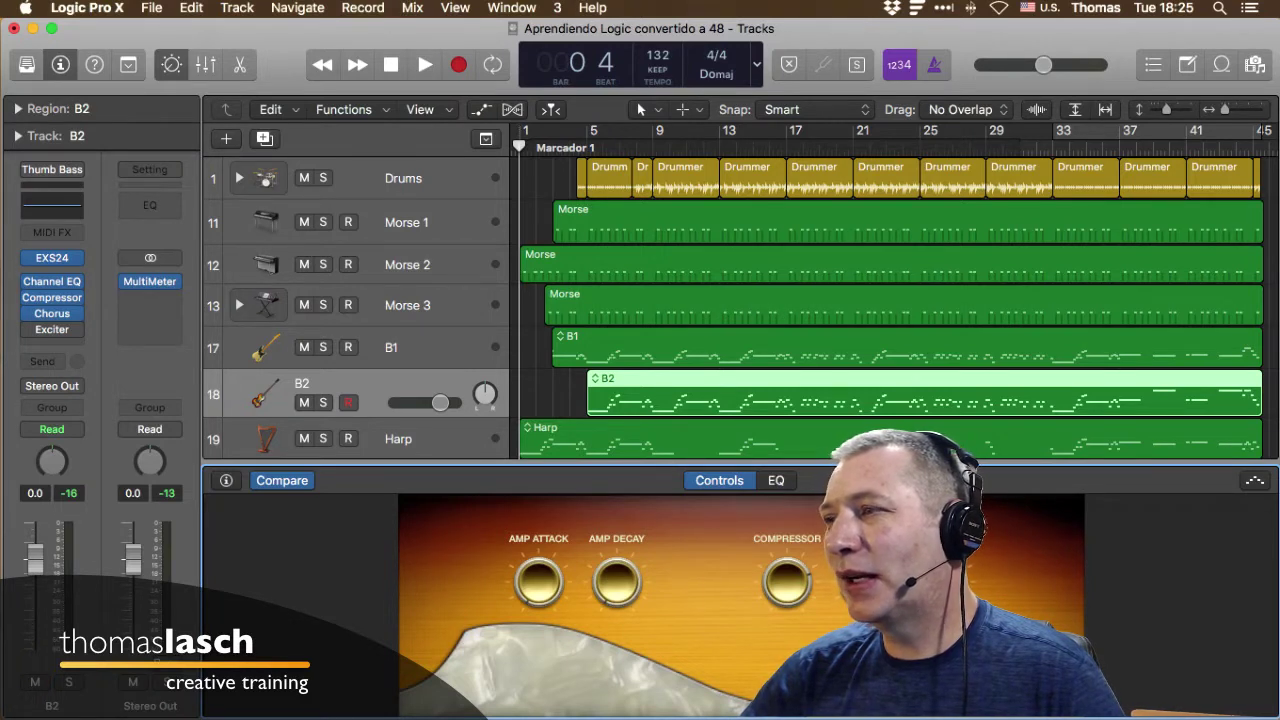
Open the Chorus plug-in on track B2, set its Mix to 33%, and close the plug-in window.
{"action": "mouse_move", "coordinate": [52, 313]}
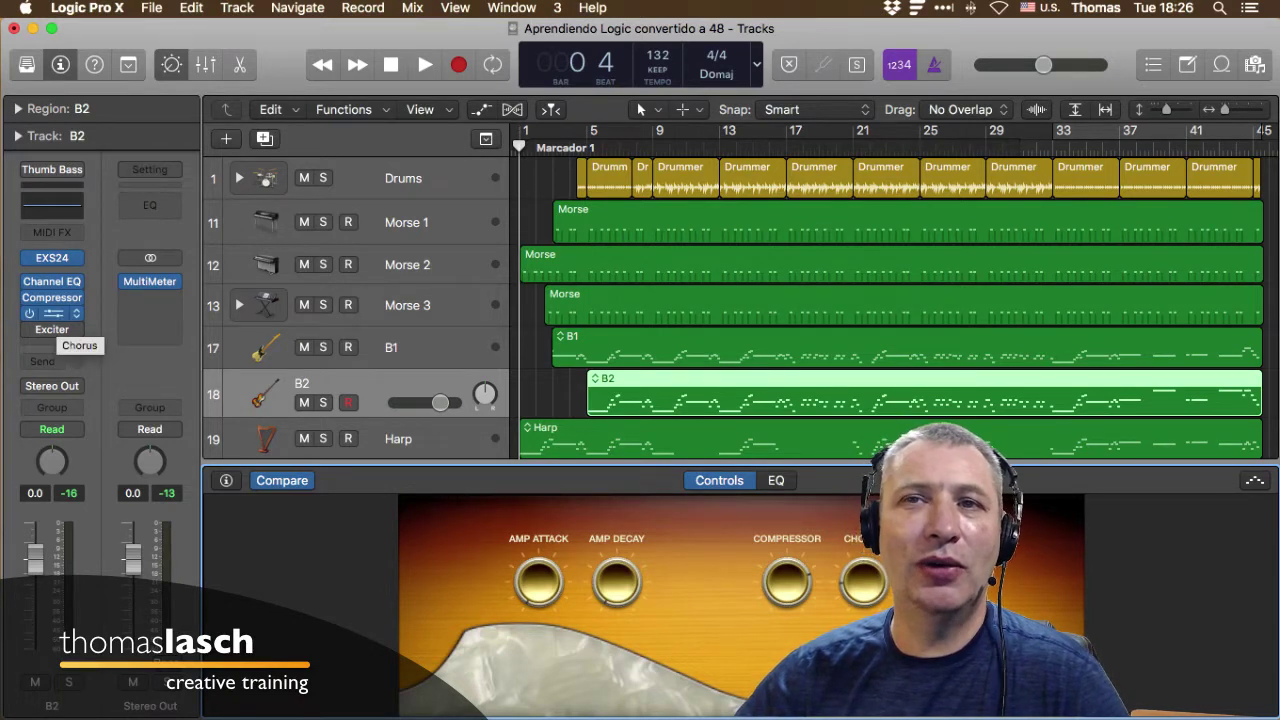
{"action": "left_click", "coordinate": [52, 345]}
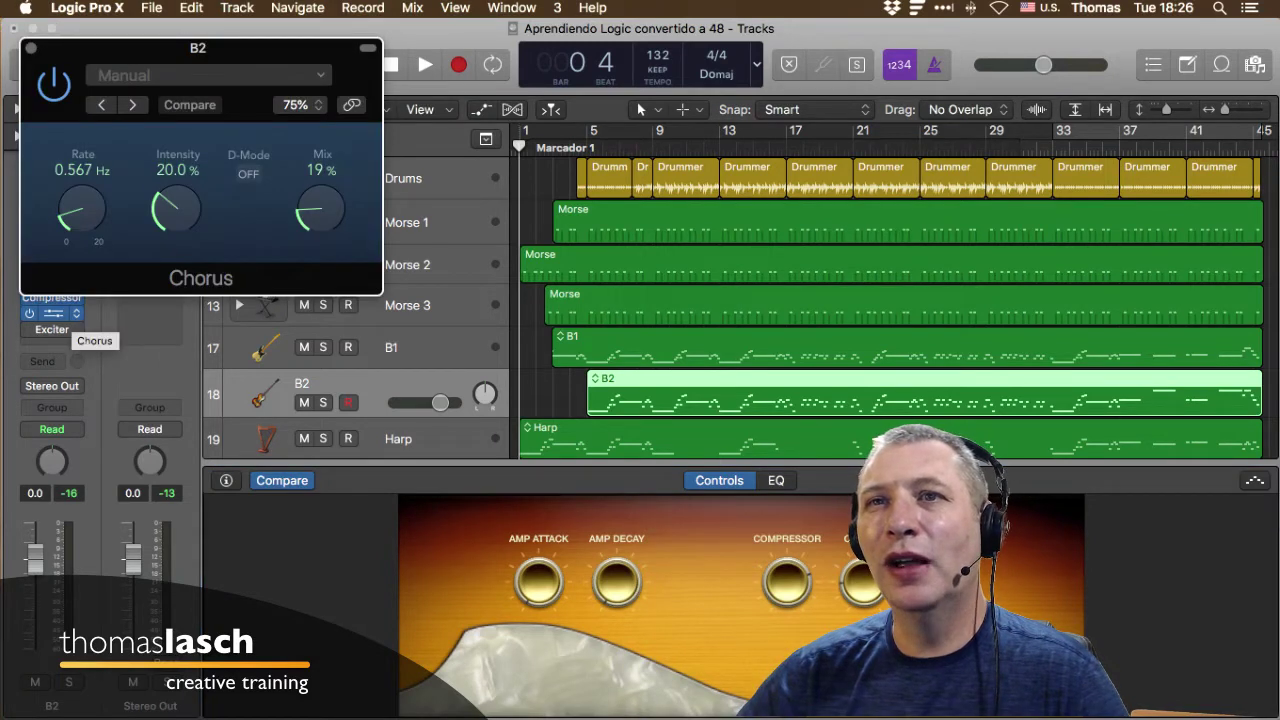
{"action": "left_click", "coordinate": [76, 313]}
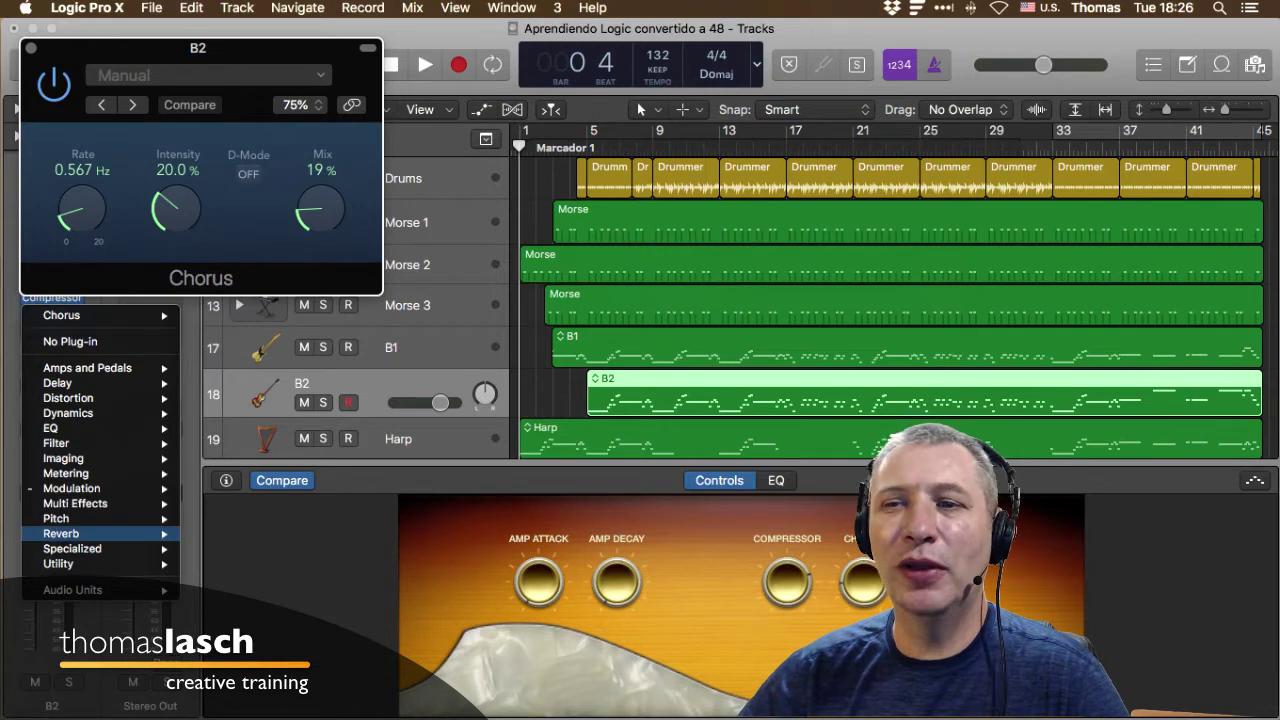
{"action": "key", "text": "Escape"}
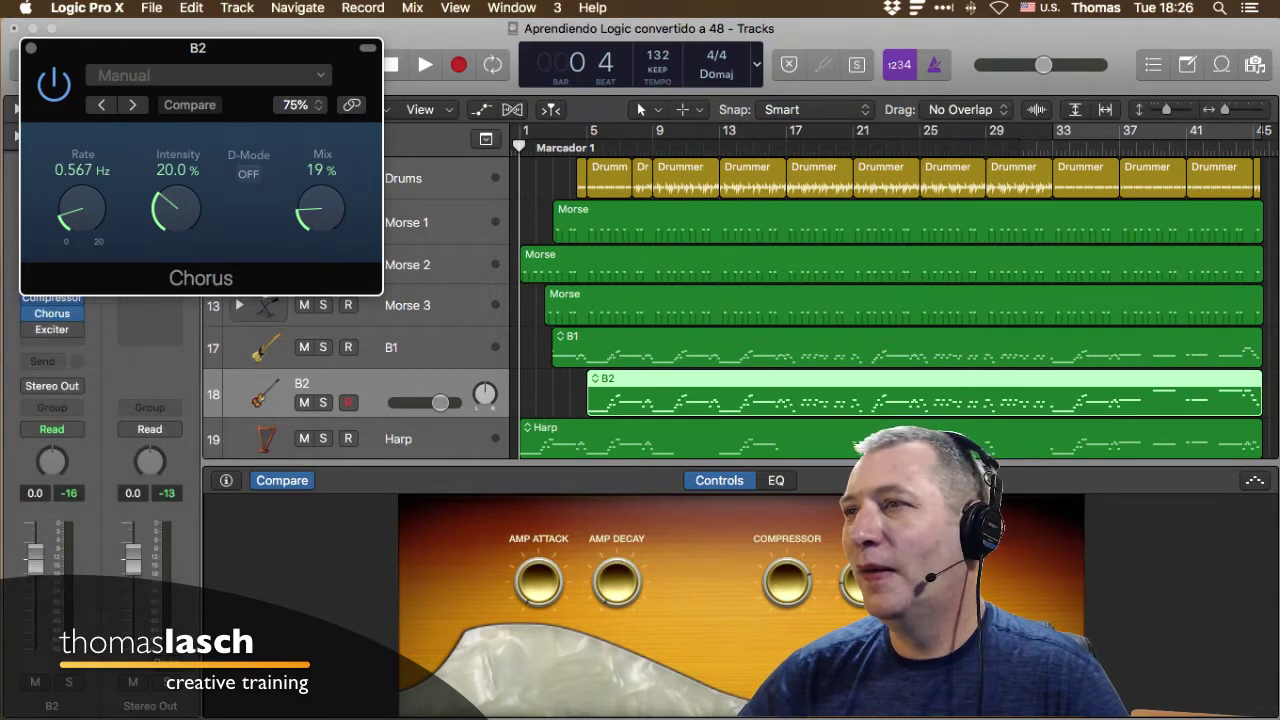
{"action": "mouse_move", "coordinate": [320, 208]}
{"action": "left_mouse_down"}
{"action": "mouse_move", "coordinate": [320, 219]}
{"action": "mouse_move", "coordinate": [320, 196]}
{"action": "left_mouse_up"}
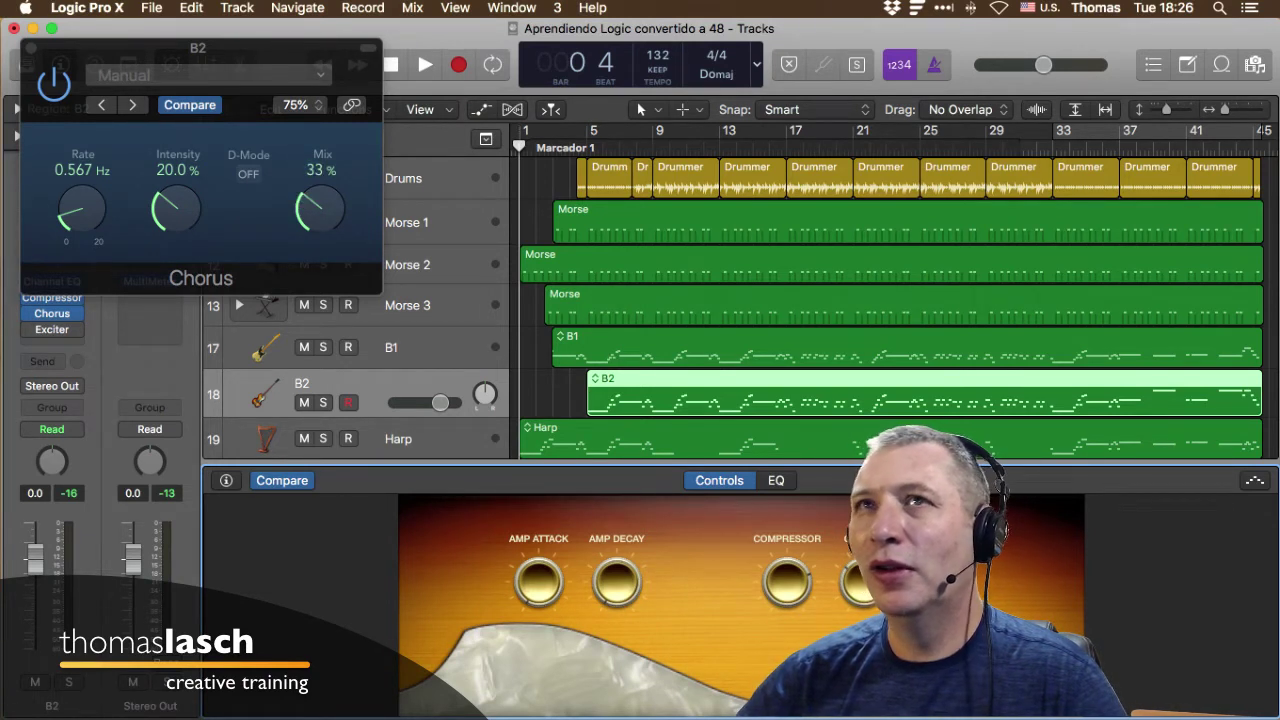
{"action": "left_click", "coordinate": [31, 48]}
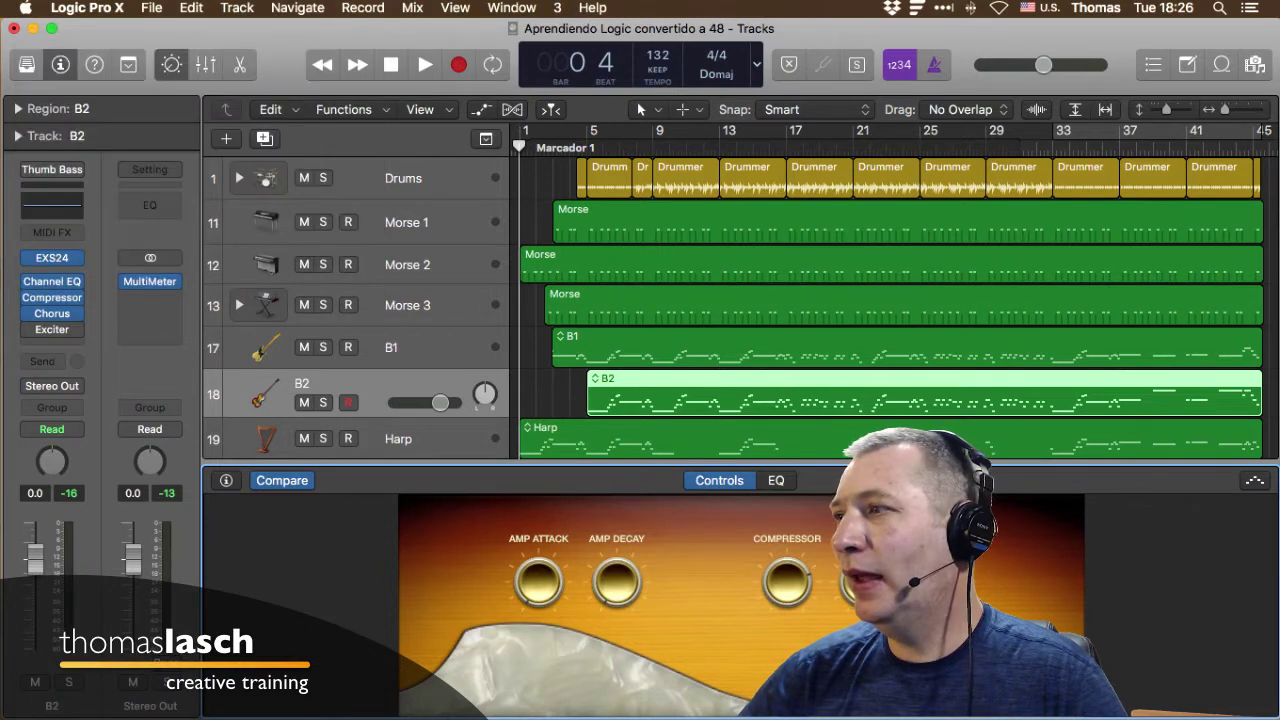
With the Chorus plug-in window reopened, set the Compressor Smart Control to -20.0 dB, and close the plug-in window.
{"action": "mouse_move", "coordinate": [787, 581]}
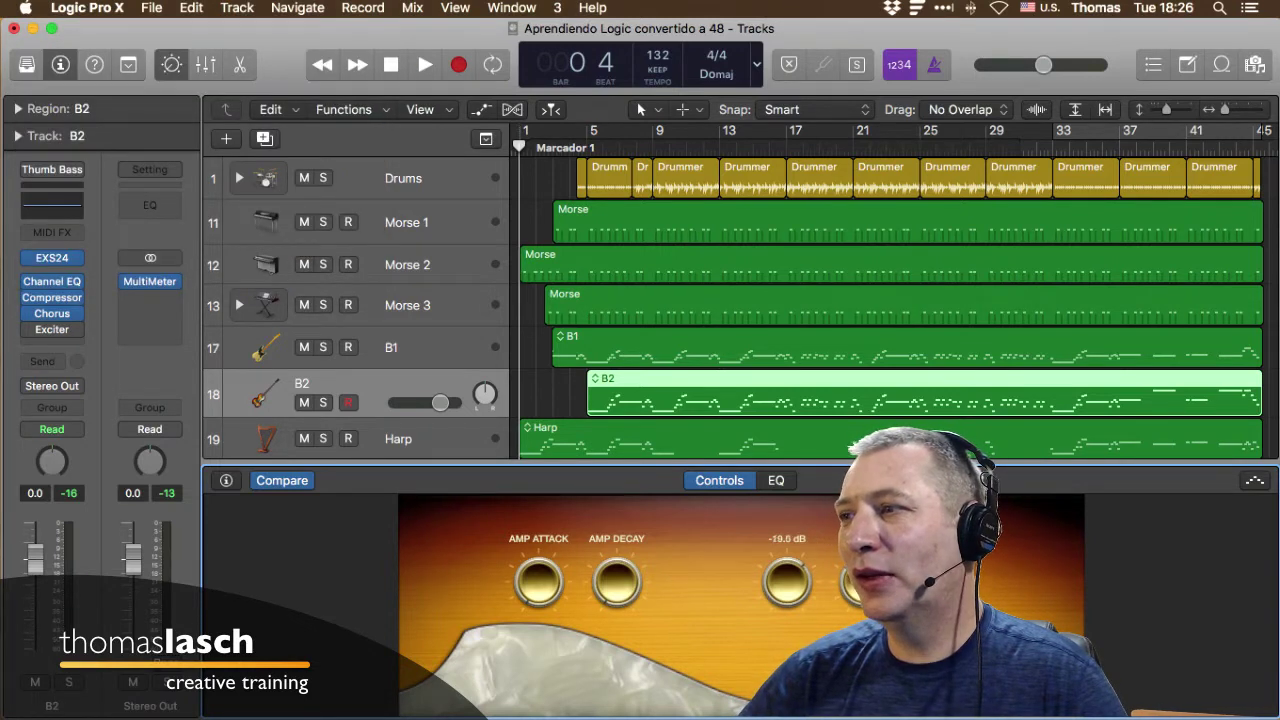
{"action": "left_click", "coordinate": [74, 313]}
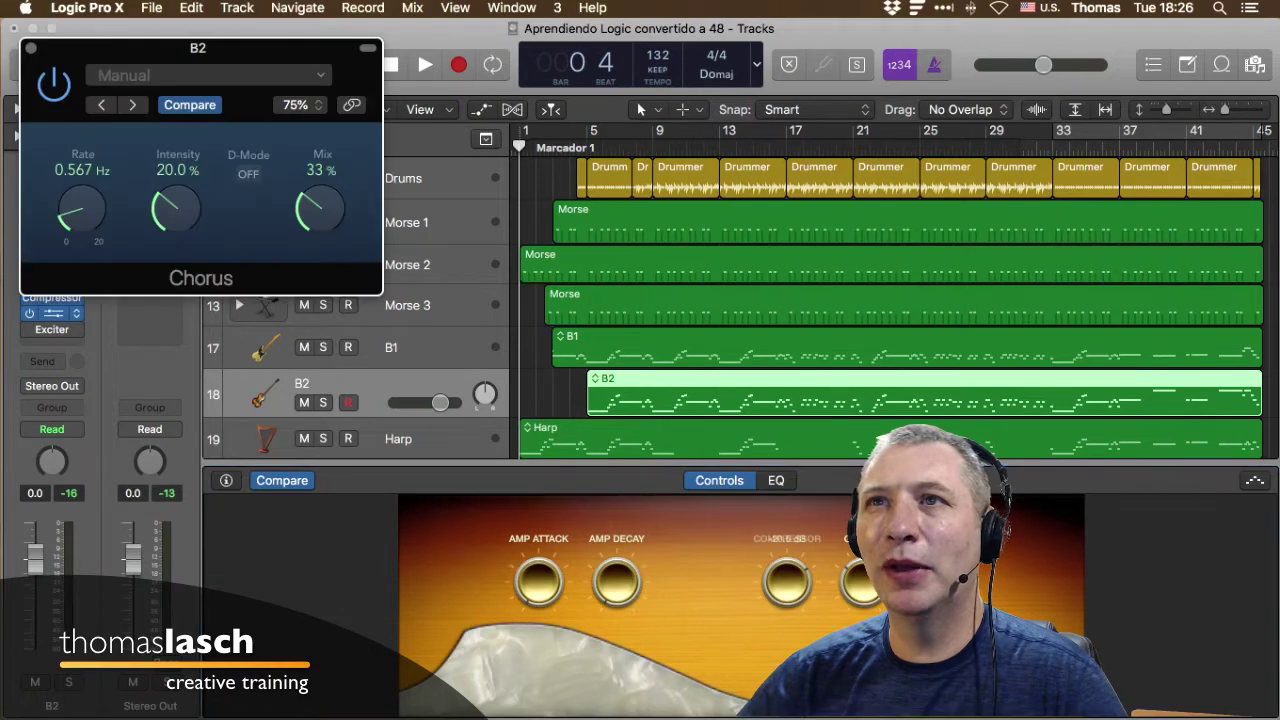
{"action": "left_click_drag", "start_coordinate": [787, 581], "coordinate": [787, 579]}
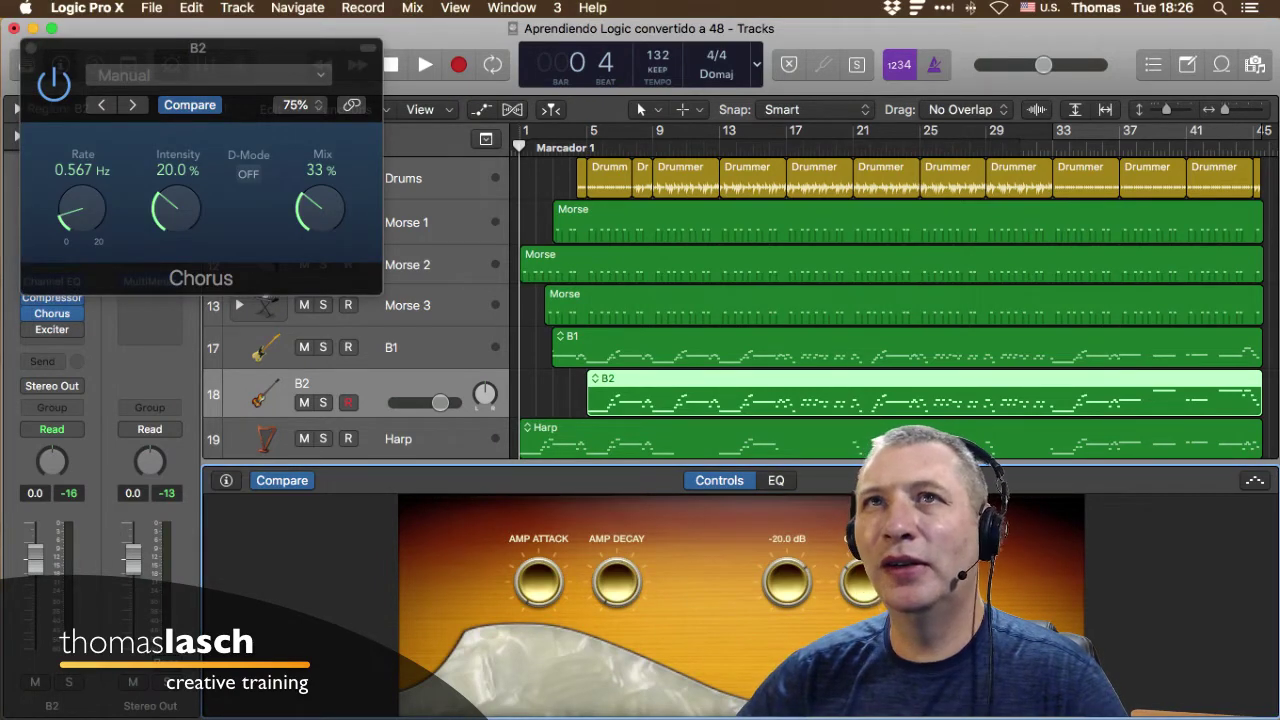
{"action": "left_click", "coordinate": [31, 48]}
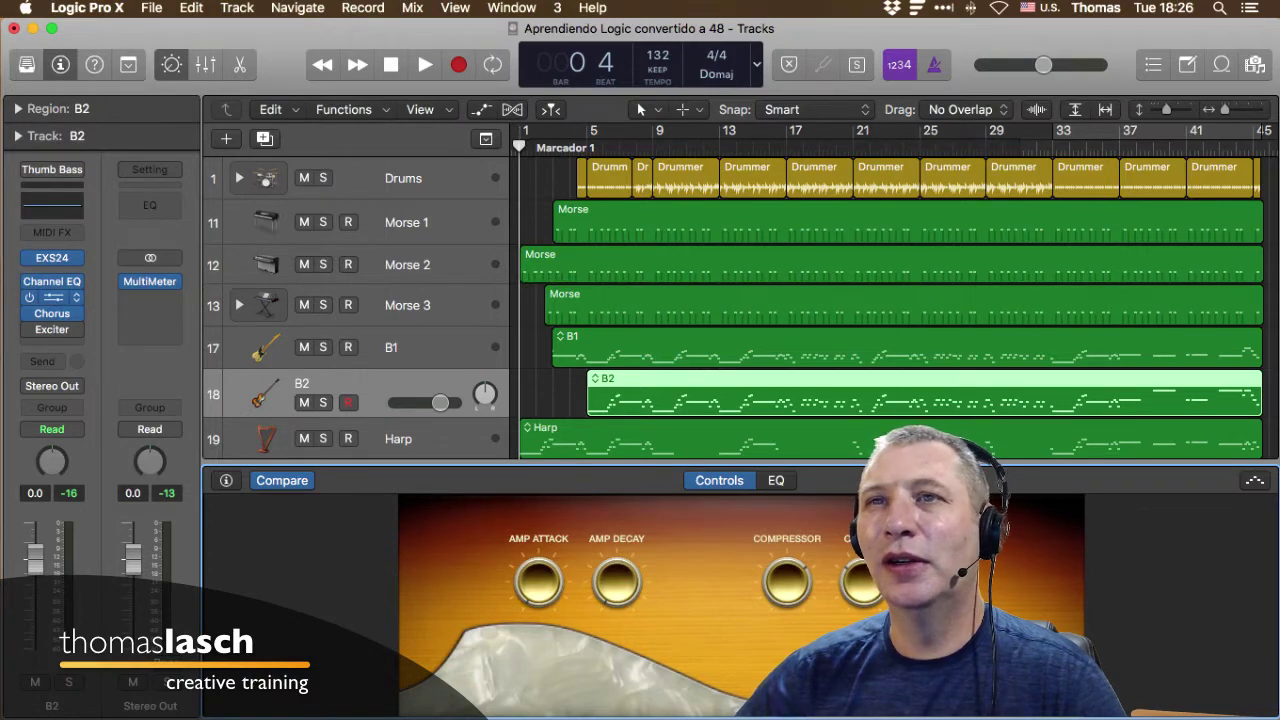
Open B2's Compressor plug-in, scale its window to 50%, and show the Smart Controls inspector for the Exciter knob.
{"action": "left_click", "coordinate": [53, 298]}
{"action": "left_click_drag", "start_coordinate": [330, 48], "coordinate": [304, 38]}
{"action": "left_click_drag", "start_coordinate": [861, 709], "coordinate": [620, 552]}
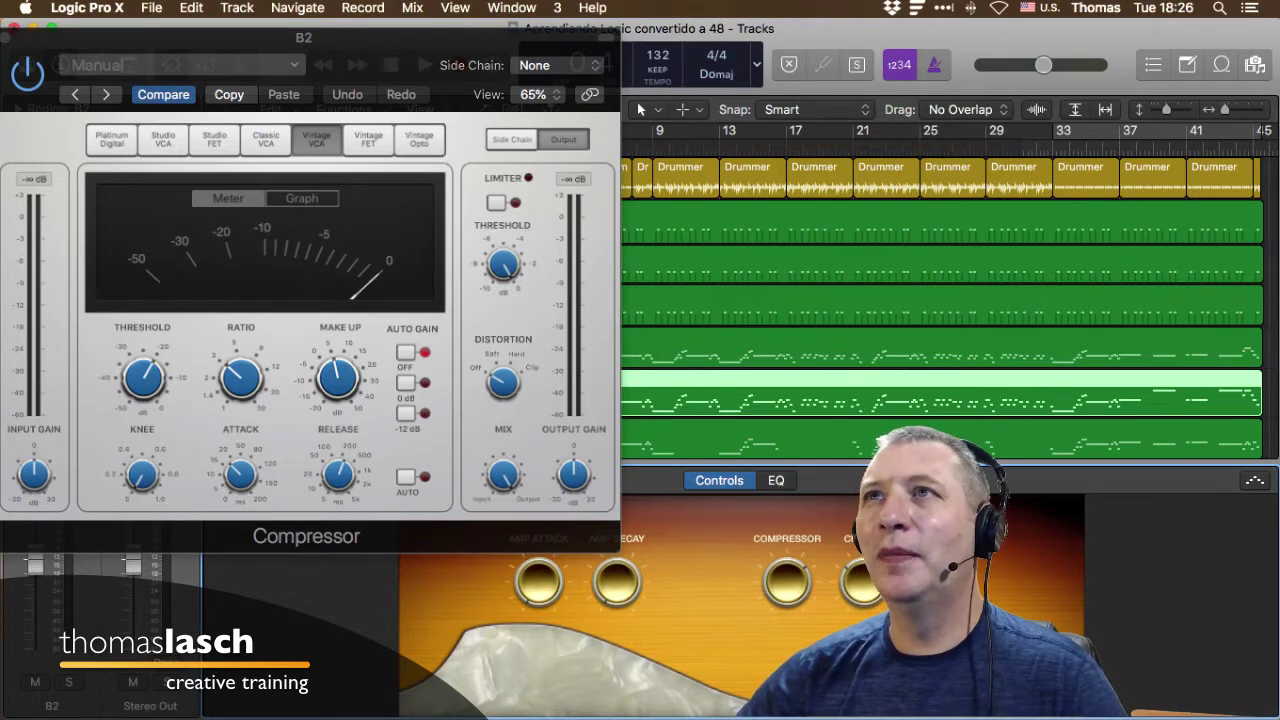
{"action": "left_click_drag", "start_coordinate": [303, 38], "coordinate": [390, 29]}
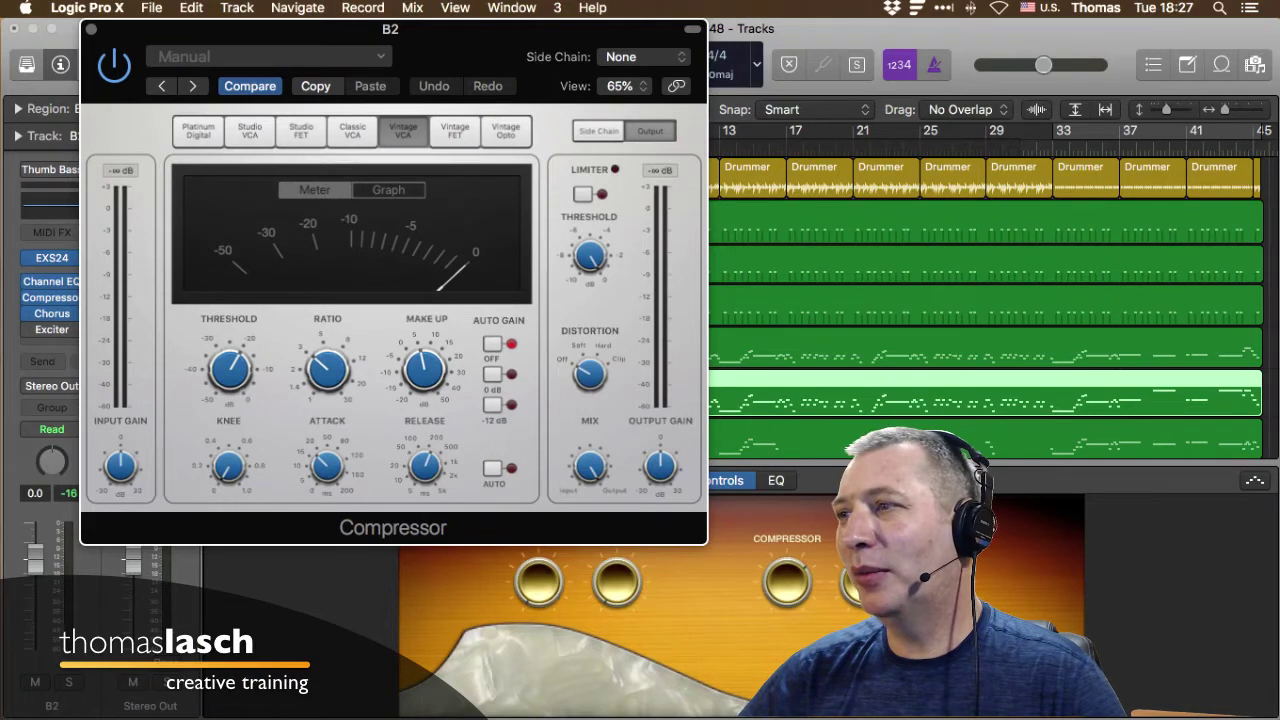
{"action": "left_click", "coordinate": [920, 600]}
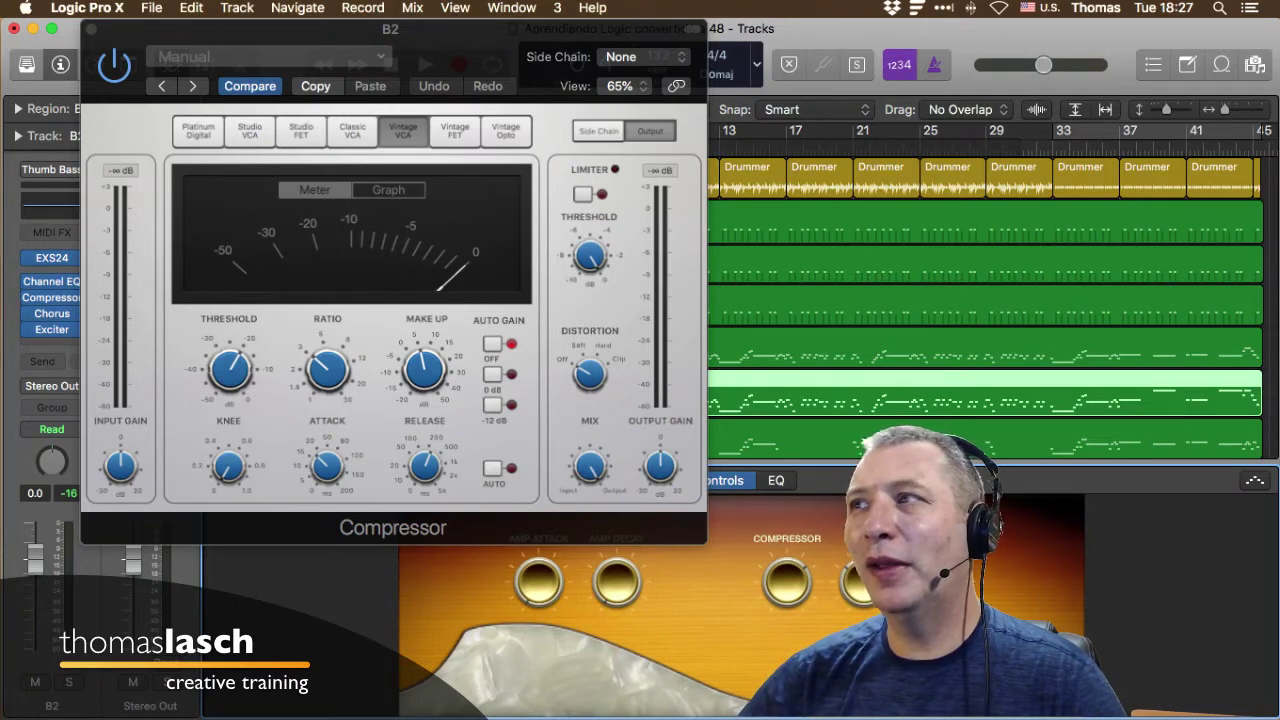
{"action": "left_click_drag", "start_coordinate": [706, 543], "coordinate": [619, 487]}
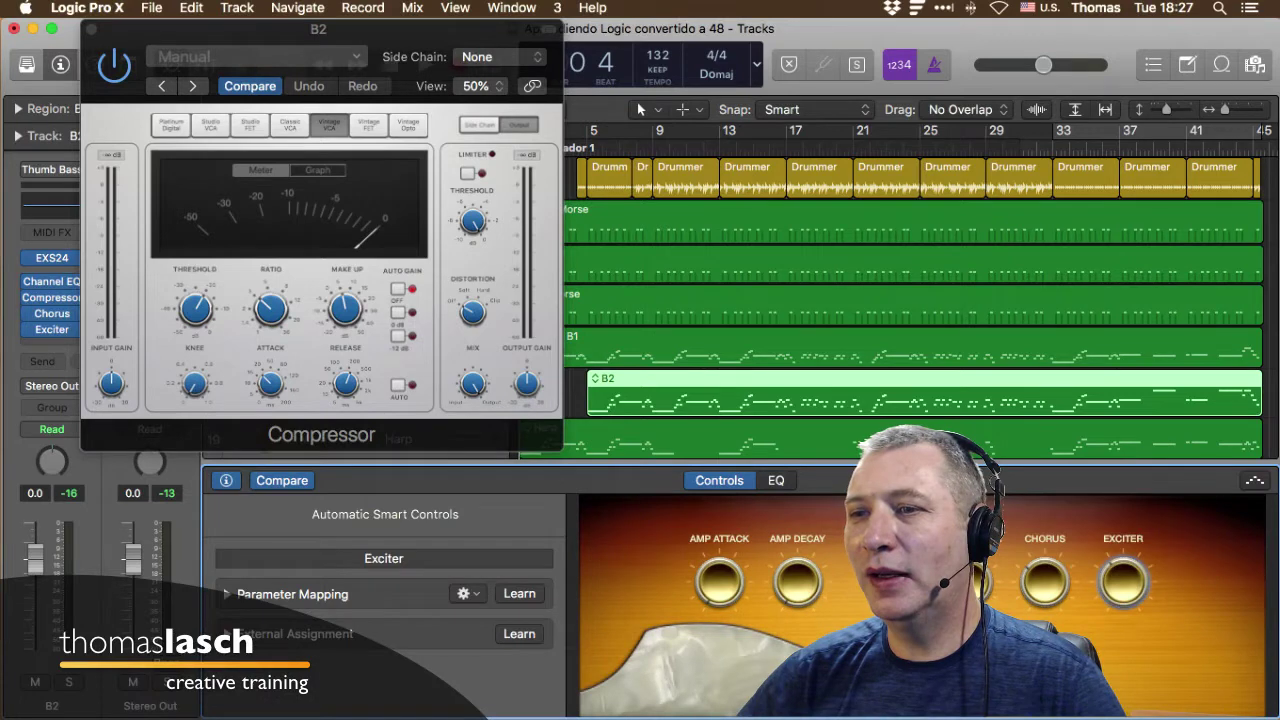
Use Learn to map the Exciter knob to the Compressor's Distortion parameter, and turn the knob to OFF.
{"action": "left_click", "coordinate": [519, 593]}
{"action": "left_click", "coordinate": [519, 593]}
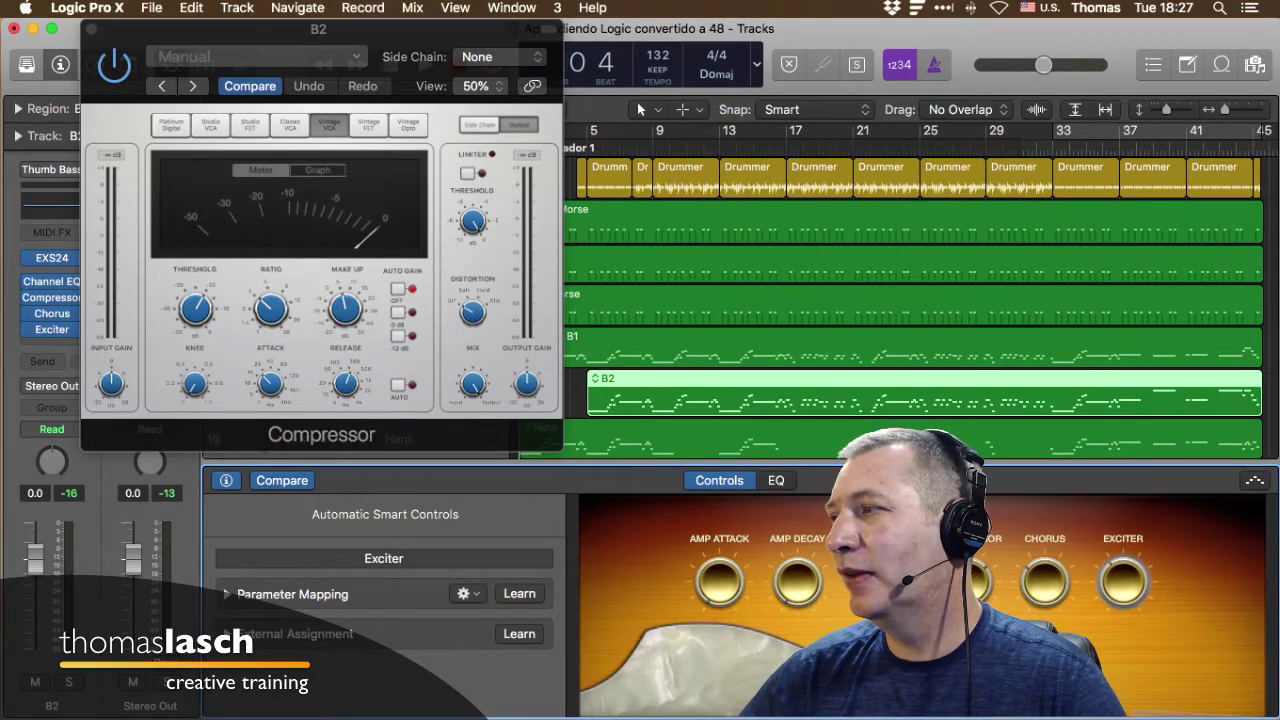
{"action": "mouse_move", "coordinate": [1123, 581]}
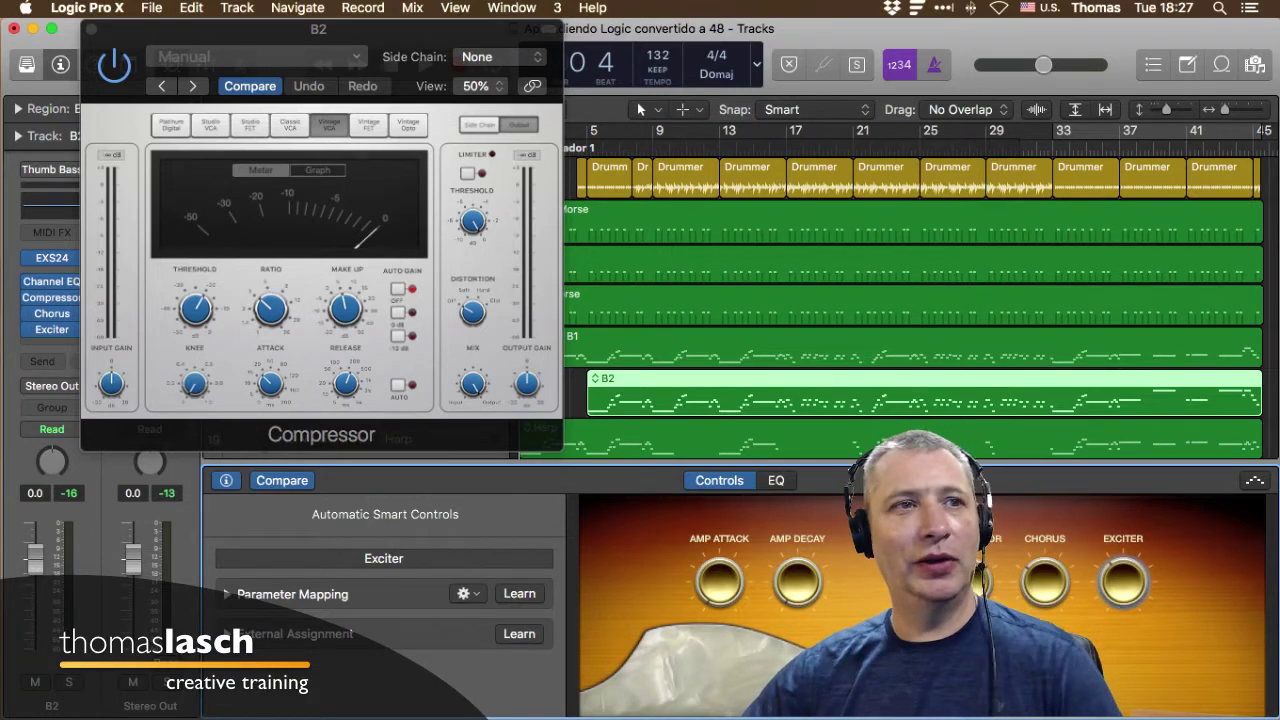
{"action": "left_click", "coordinate": [519, 594]}
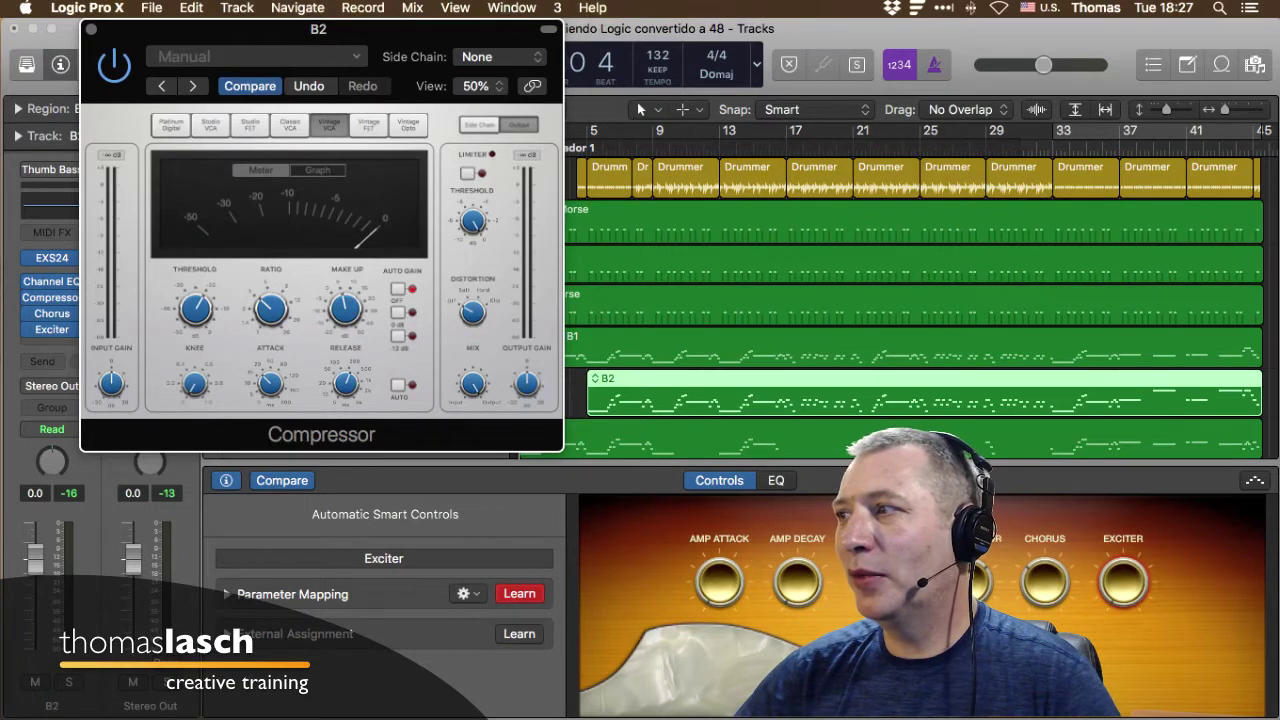
{"action": "left_click_drag", "start_coordinate": [1123, 582], "coordinate": [1123, 600]}
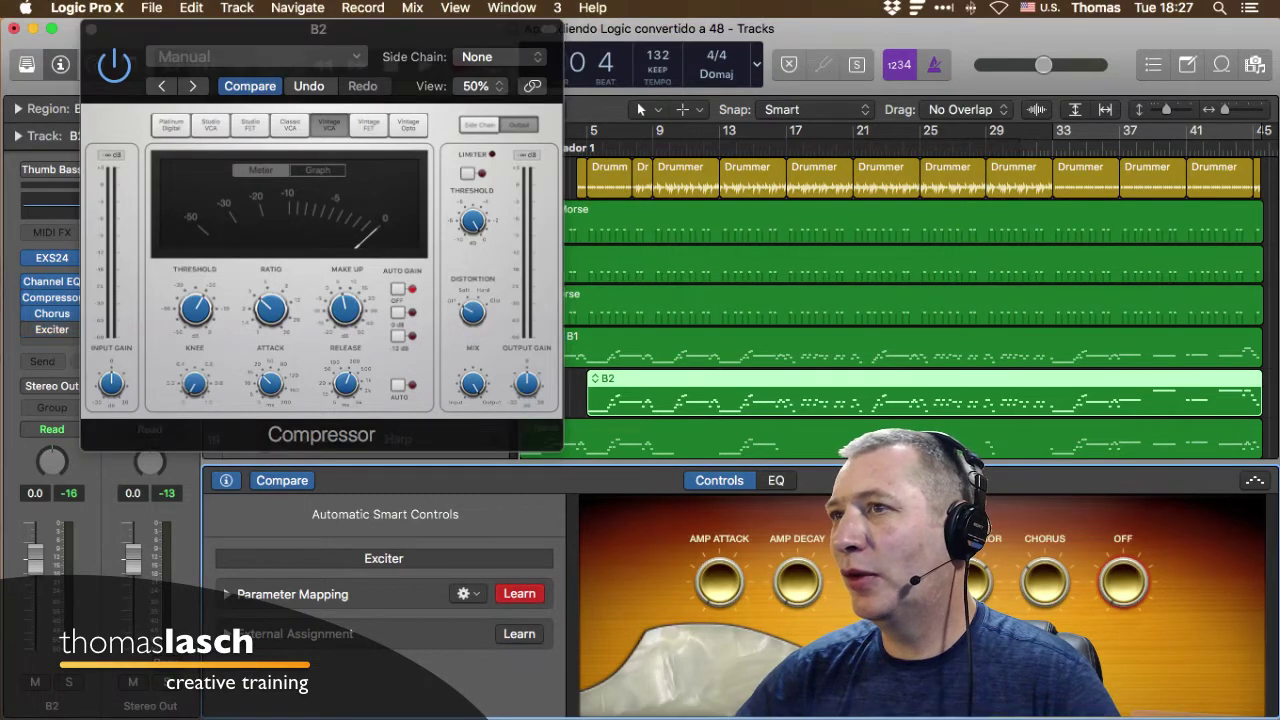
{"action": "mouse_move", "coordinate": [473, 313]}
{"action": "left_mouse_down"}
{"action": "mouse_move", "coordinate": [473, 302]}
{"action": "mouse_move", "coordinate": [473, 313]}
{"action": "left_mouse_up"}
{"action": "left_click", "coordinate": [519, 594]}
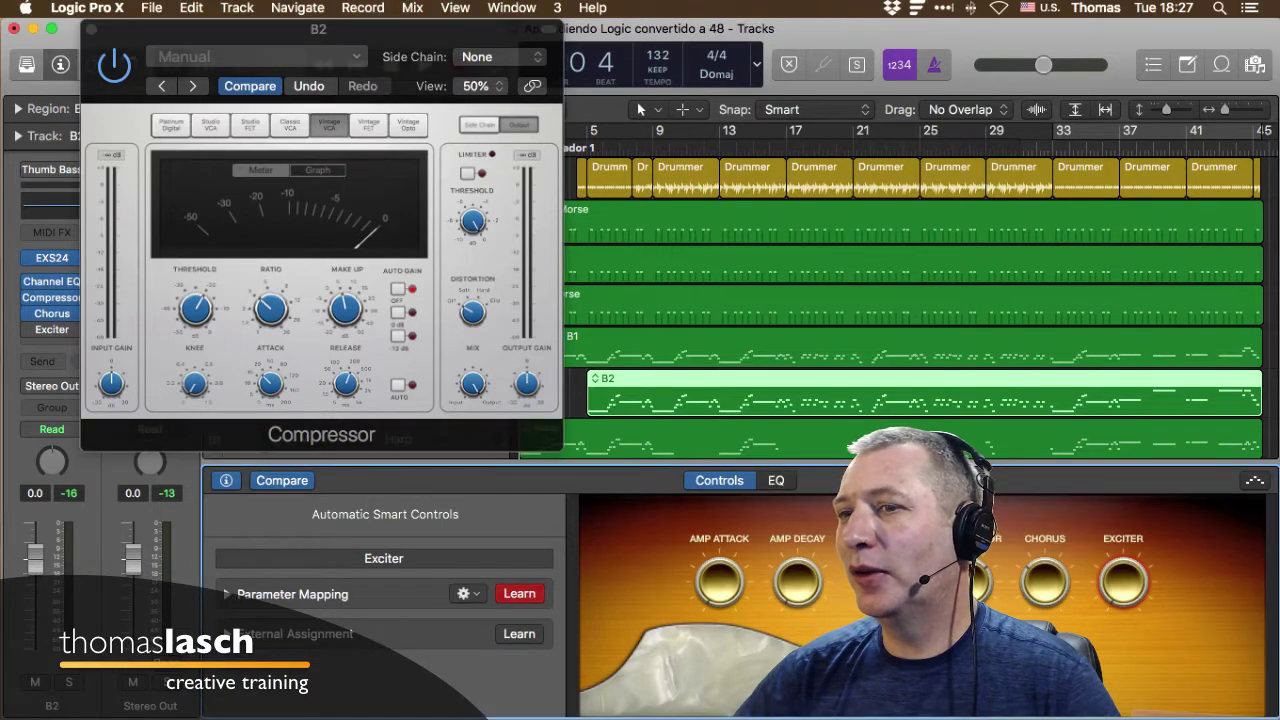
{"action": "left_click_drag", "start_coordinate": [1123, 582], "coordinate": [1123, 590]}
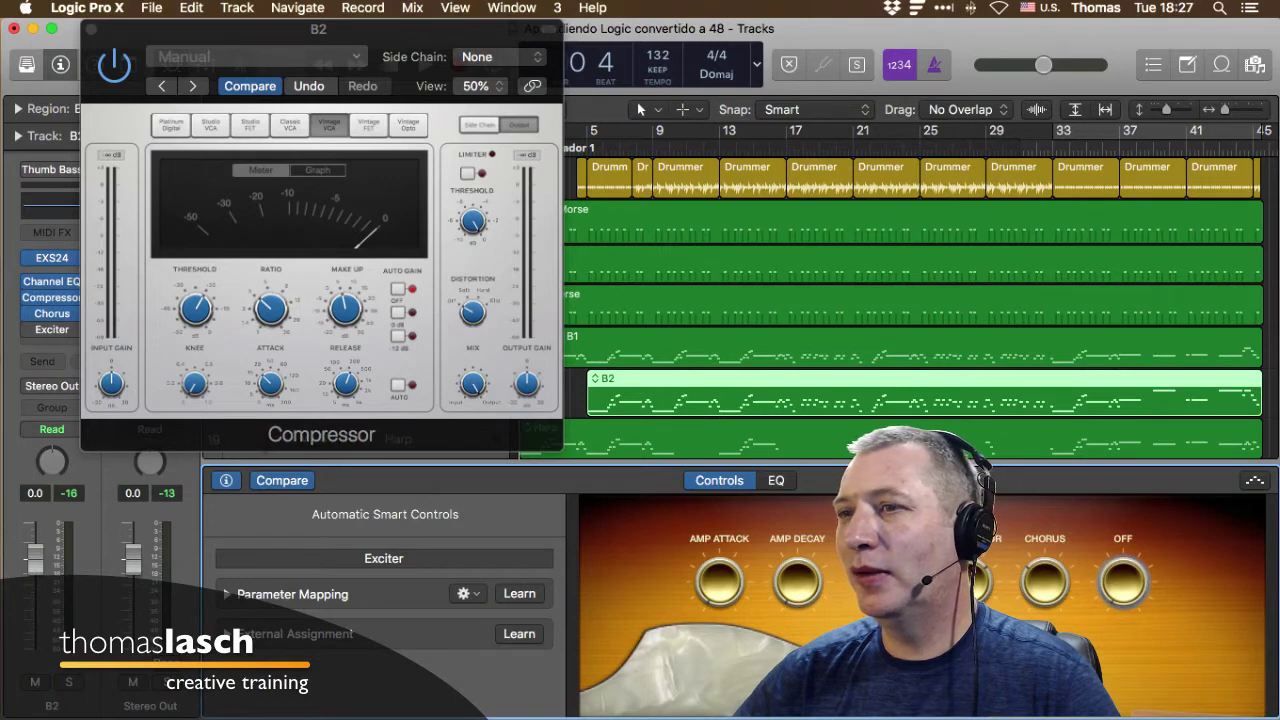
Use Learn to map the Exciter knob to the Compressor's Output Gain, and turn the knob to -3.0 dB.
{"action": "left_click", "coordinate": [519, 594]}
{"action": "left_click", "coordinate": [527, 384]}
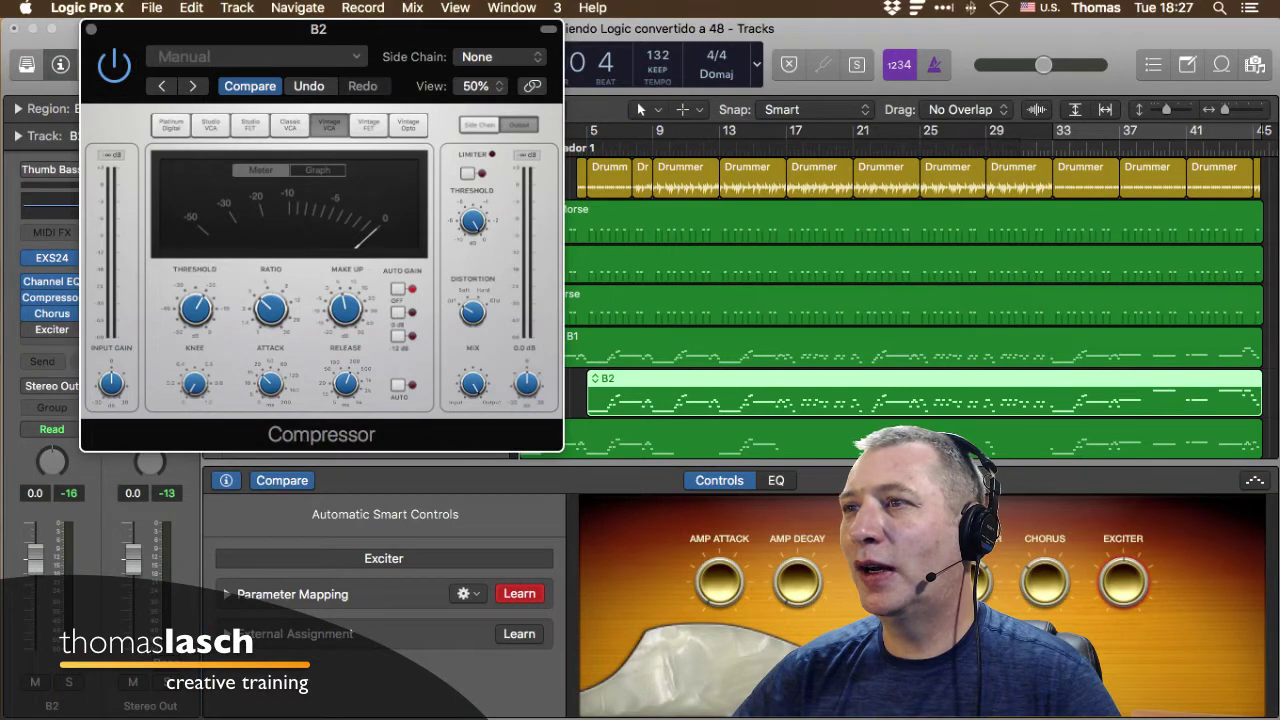
{"action": "left_click_drag", "start_coordinate": [527, 384], "coordinate": [527, 364]}
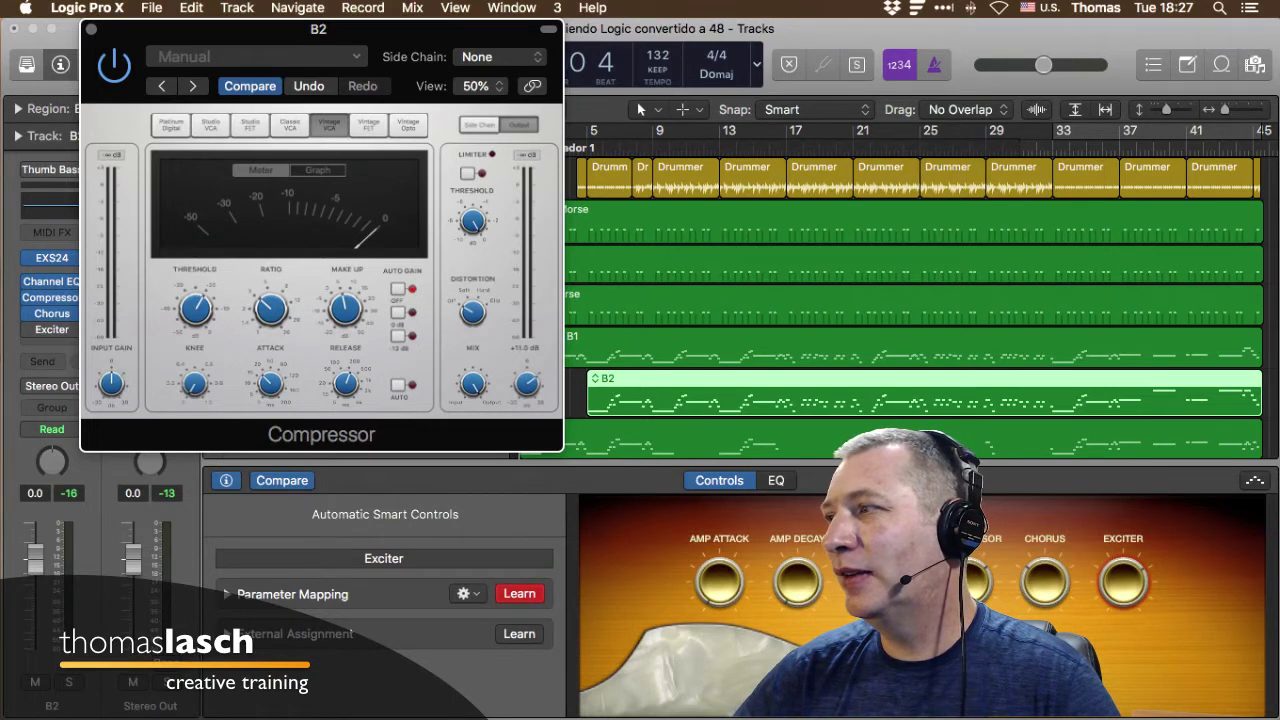
{"action": "left_click_drag", "start_coordinate": [1123, 581], "coordinate": [1123, 594]}
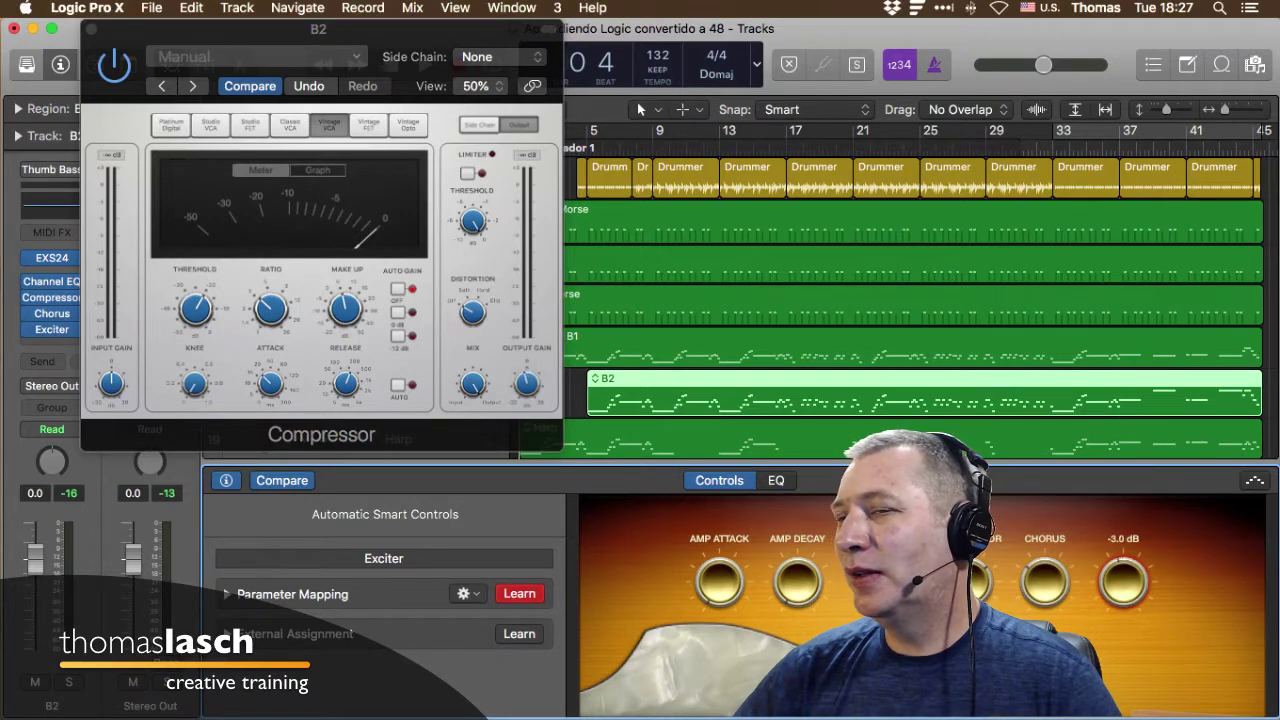
Hide the Smart Controls inspector, close the Compressor plug-in window and hide the Smart Controls pane.
{"action": "left_click", "coordinate": [226, 481]}
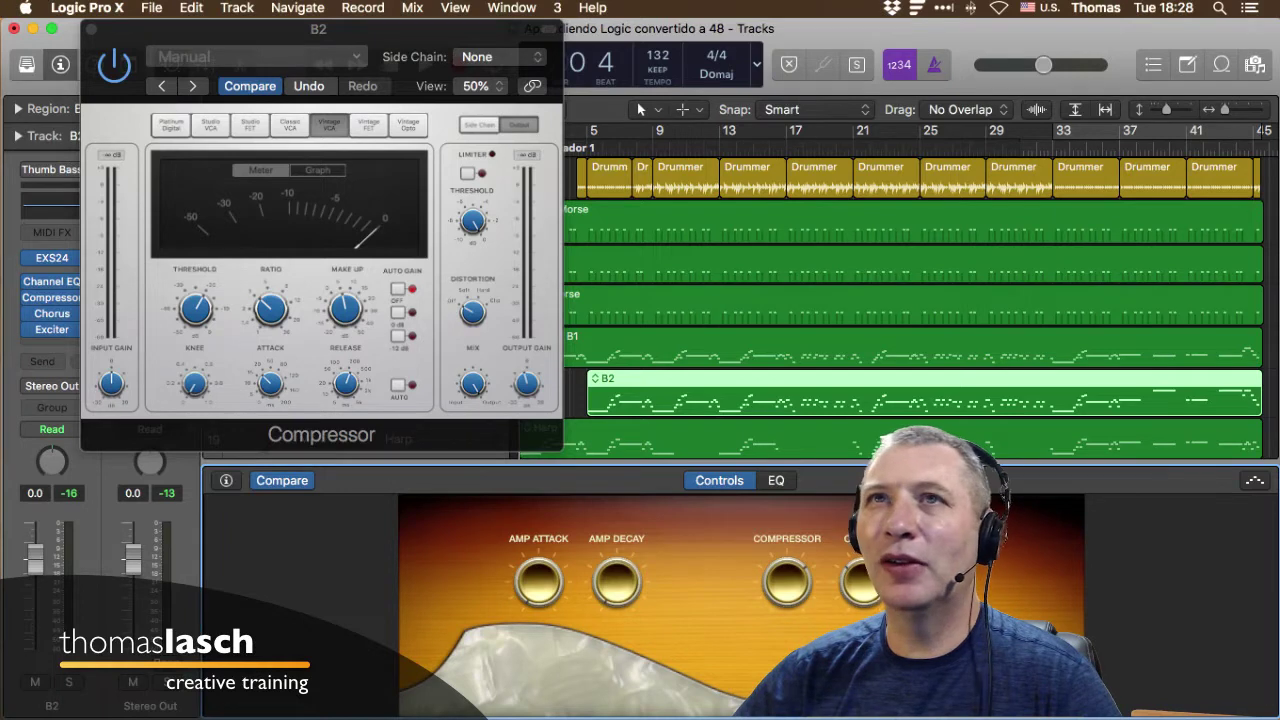
{"action": "left_click", "coordinate": [91, 29]}
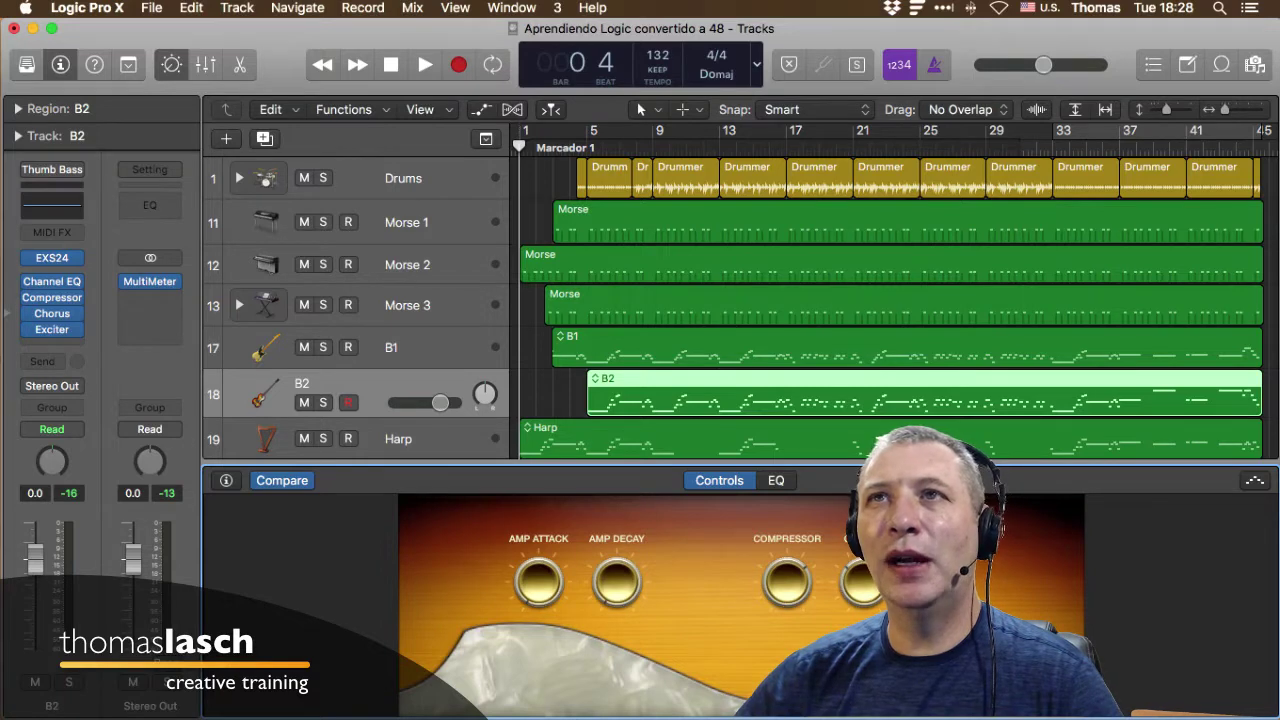
{"action": "left_click", "coordinate": [172, 66]}
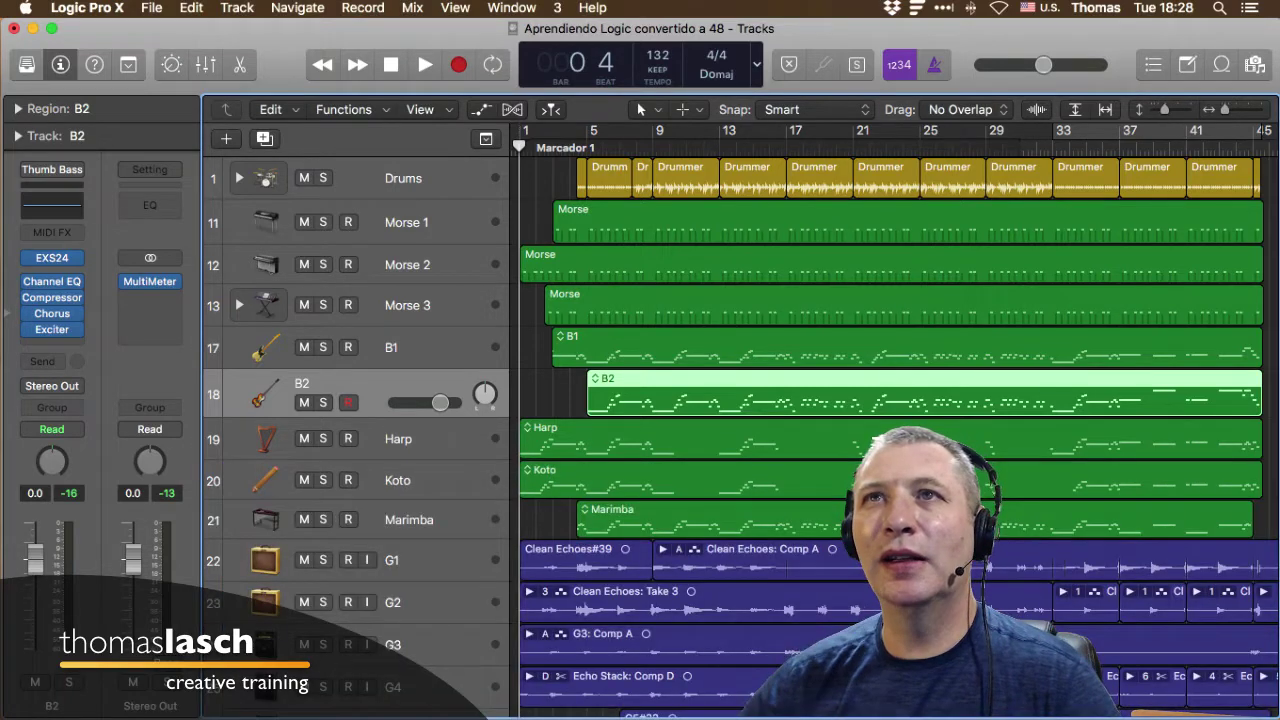
Show the toolbar above the tracks and switch Track Zoom on and off for the B2 track.
{"action": "key", "text": "ctrl+alt+super+t"}
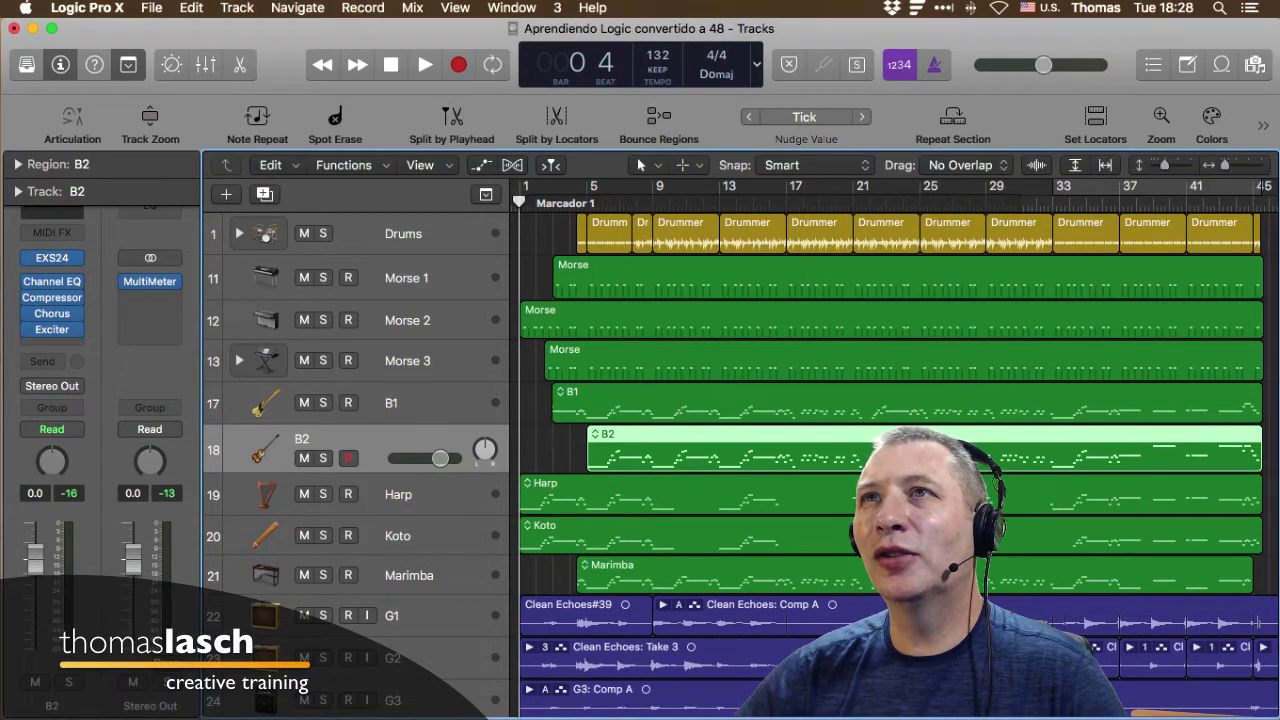
{"action": "left_click", "coordinate": [150, 117]}
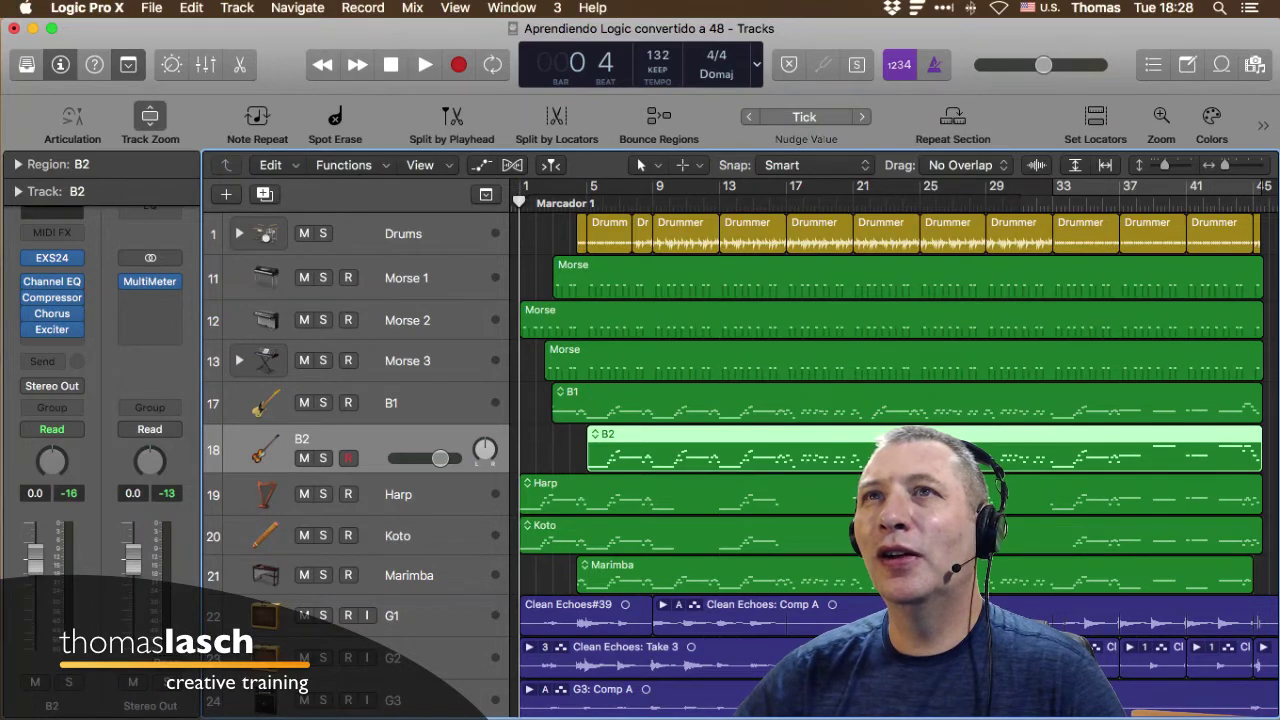
{"action": "left_click", "coordinate": [150, 116]}
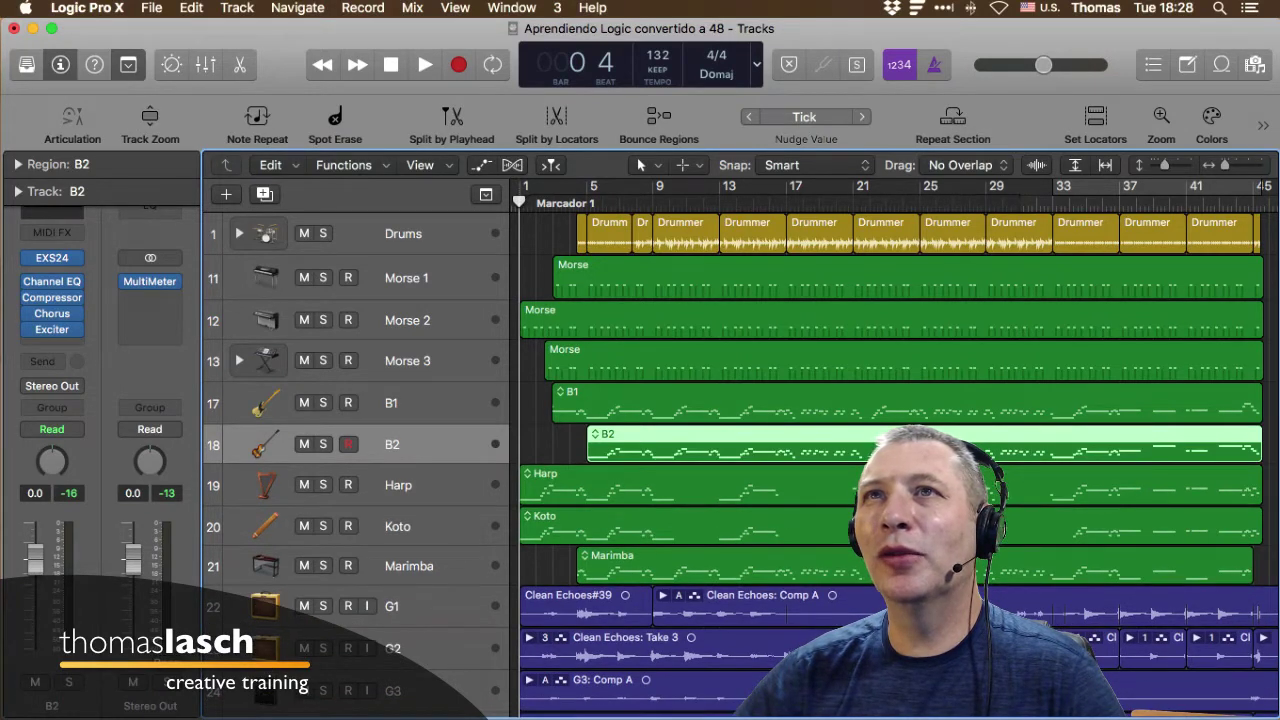
Toggle the toolbar above the tracks and leave it hidden.
{"action": "left_click", "coordinate": [128, 65]}
{"action": "left_click", "coordinate": [128, 65]}
{"action": "left_click", "coordinate": [128, 65]}
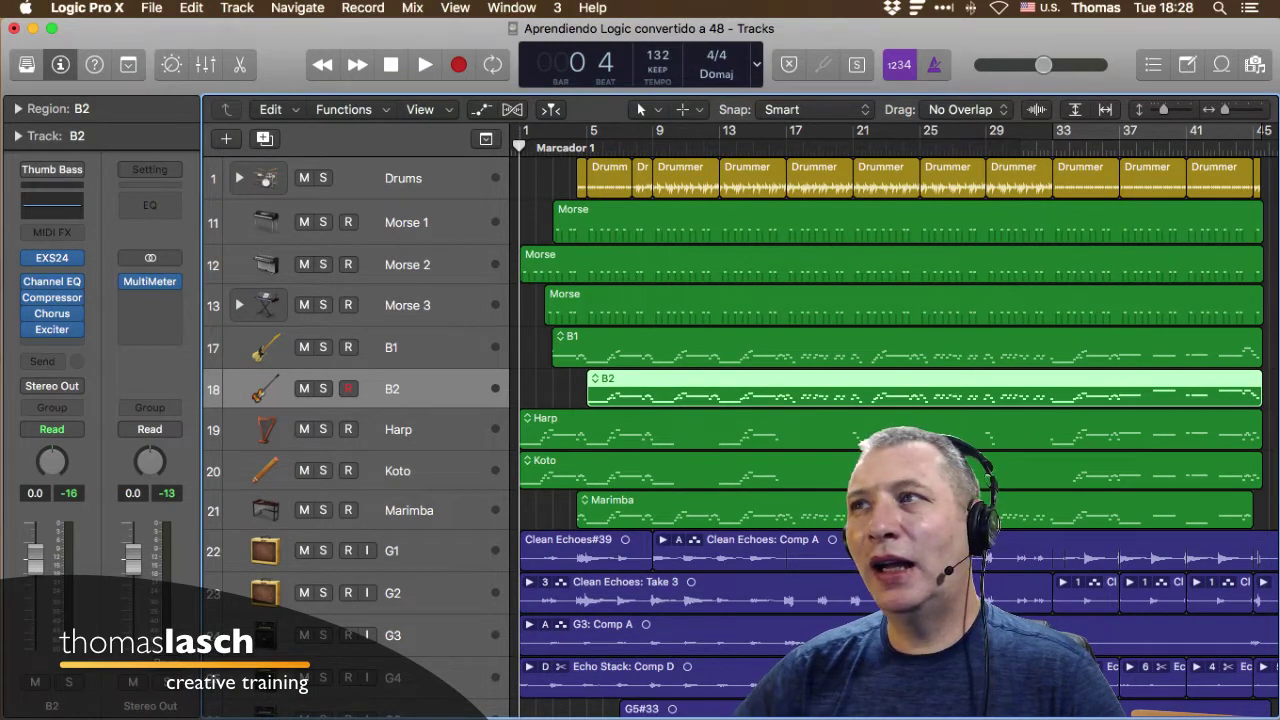
Open the Morse region of the Morse 2 track in a separate Piano Roll window, move the window slightly and close it.
{"action": "left_click", "coordinate": [891, 264]}
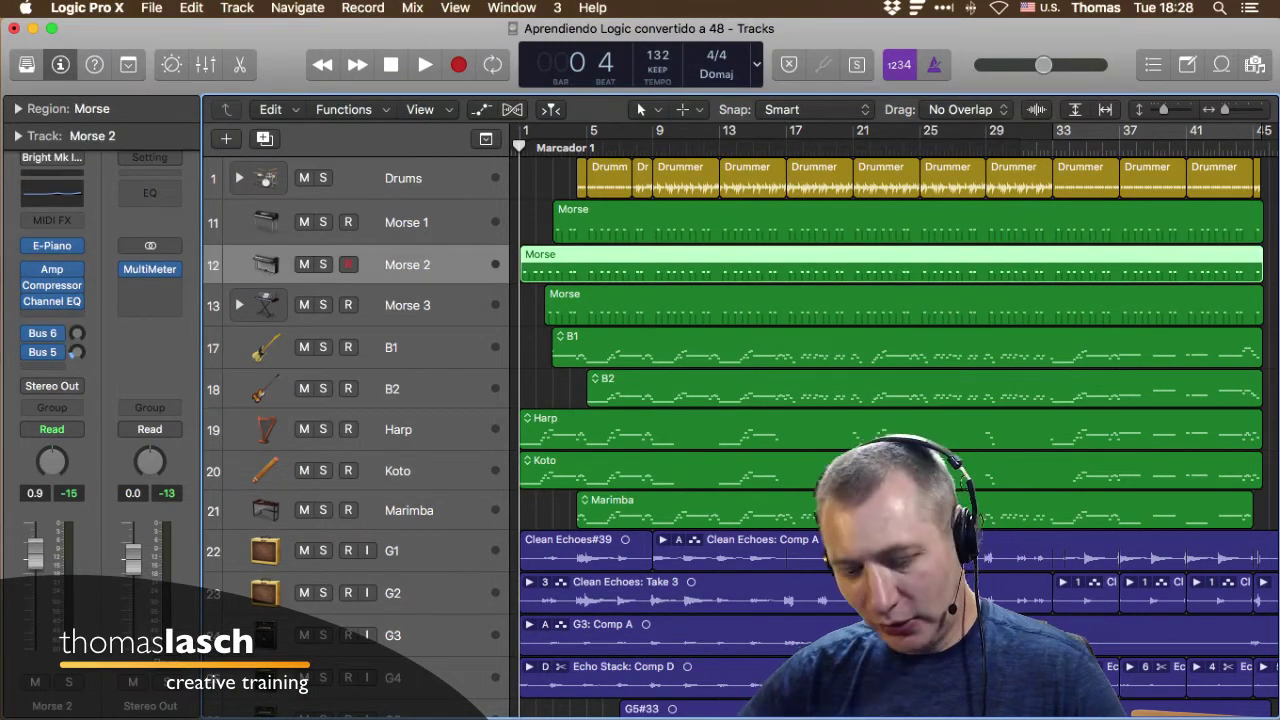
{"action": "key", "text": "super+4"}
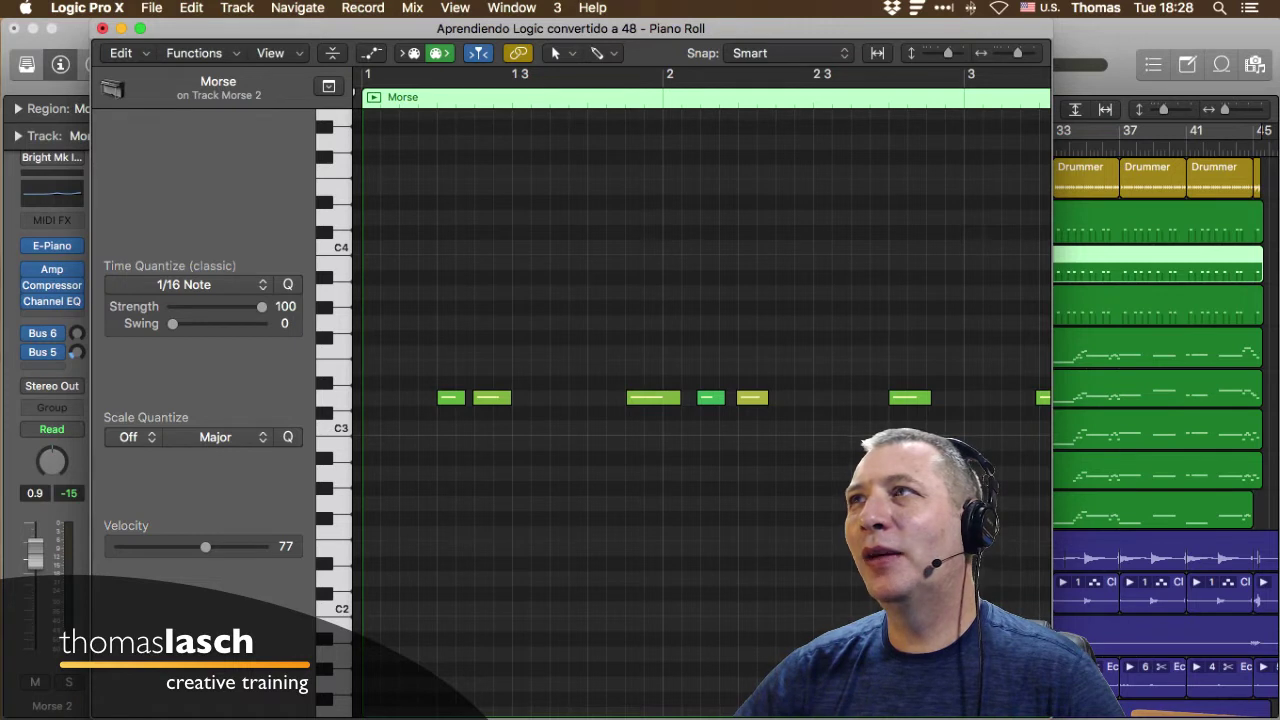
{"action": "left_click_drag", "start_coordinate": [380, 28], "coordinate": [425, 34]}
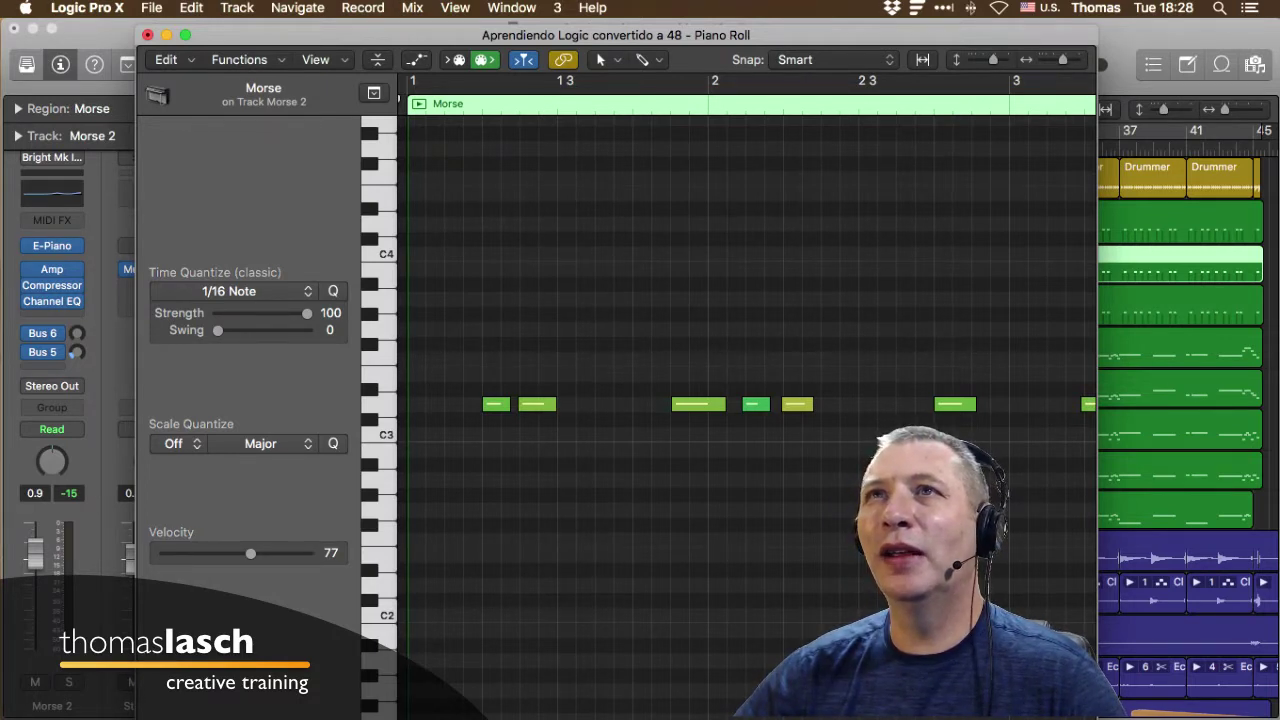
{"action": "key", "text": "super+w"}
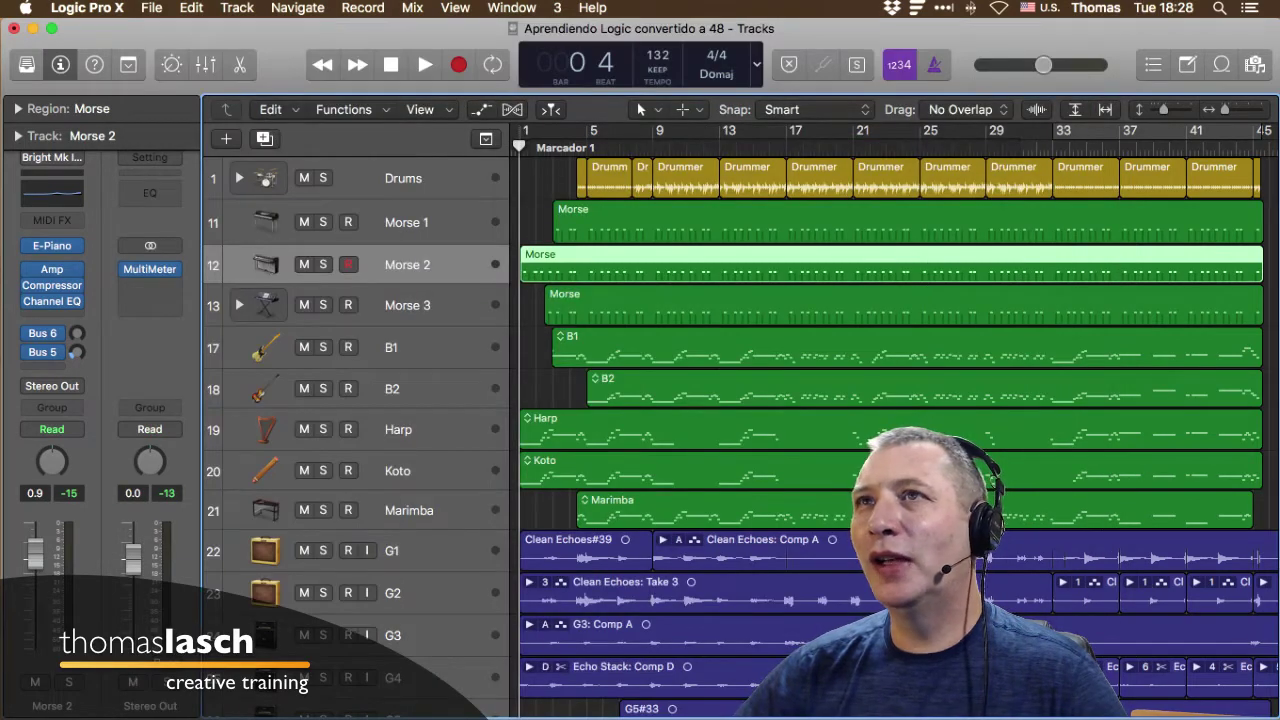
Show the Piano Roll below the tracks and switch the editor pane to the Score editor.
{"action": "key", "text": "p"}
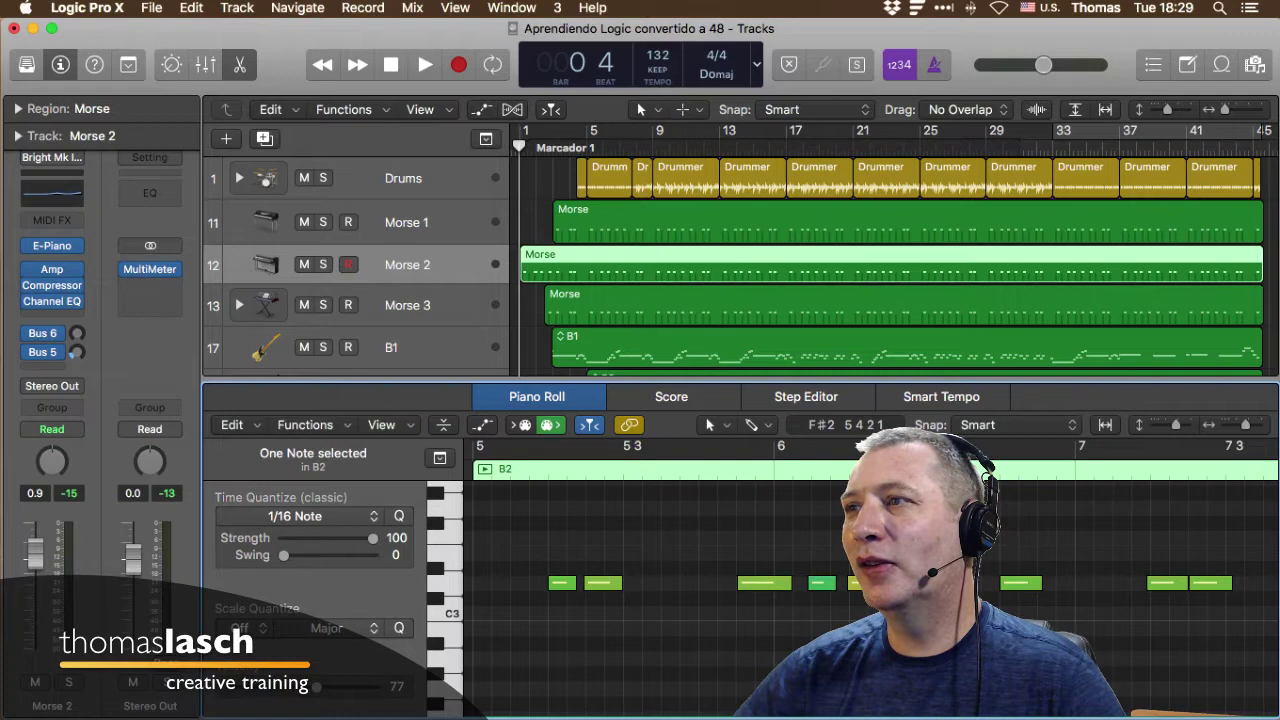
{"action": "key", "text": "n"}
{"action": "scroll", "coordinate": [740, 600], "scroll_direction": "down", "scroll_amount": 7}
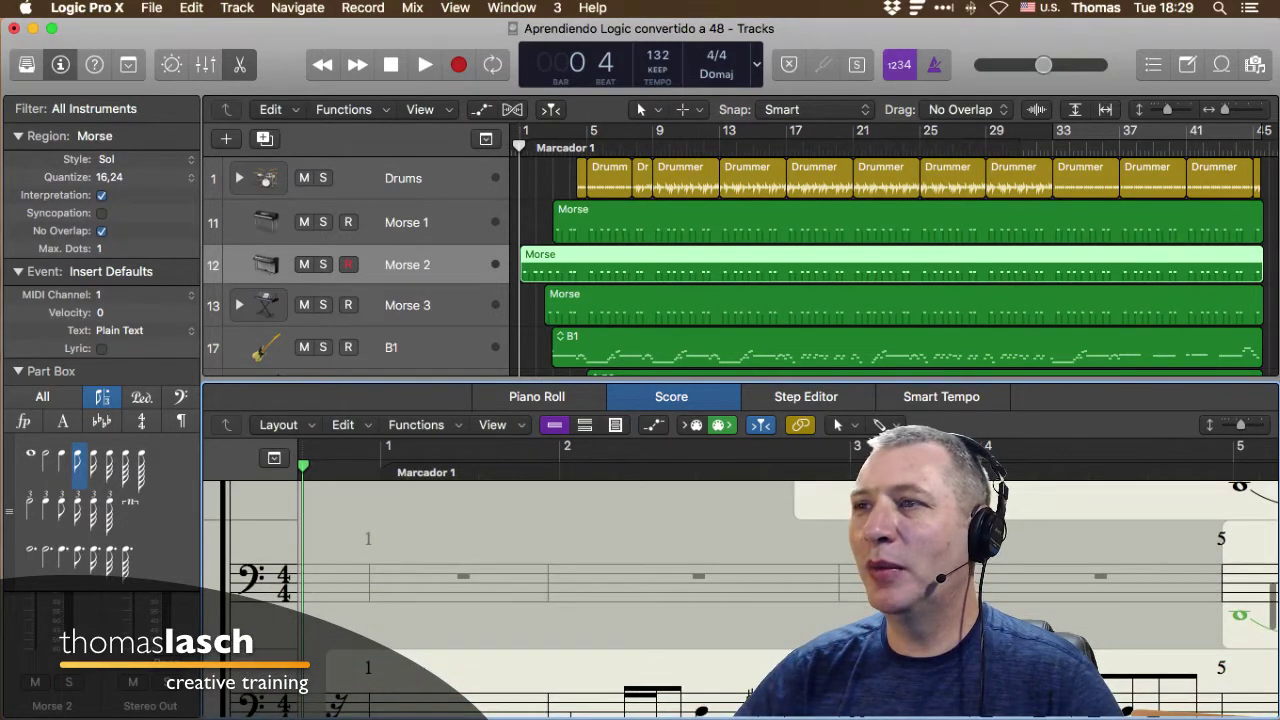
Cycle the Score editor through wrapped view and page view, and return it to linear view.
{"action": "key", "text": "ctrl+p"}
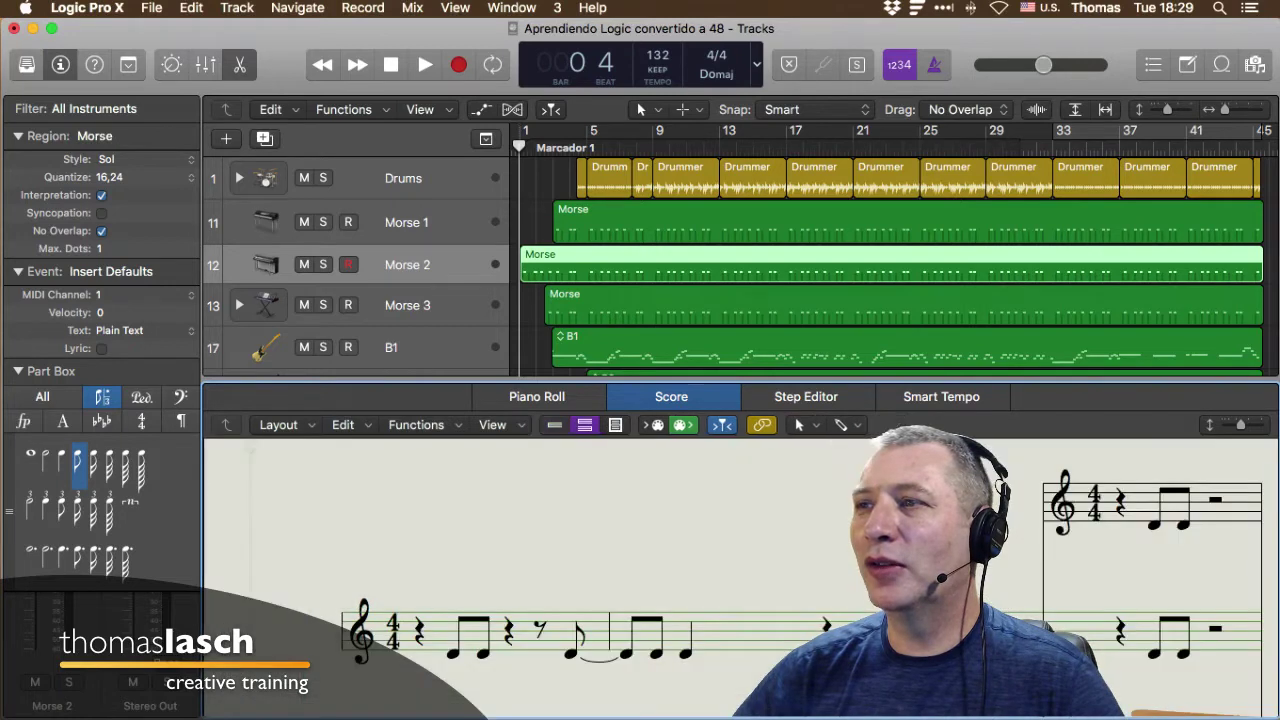
{"action": "key", "text": "ctrl+p"}
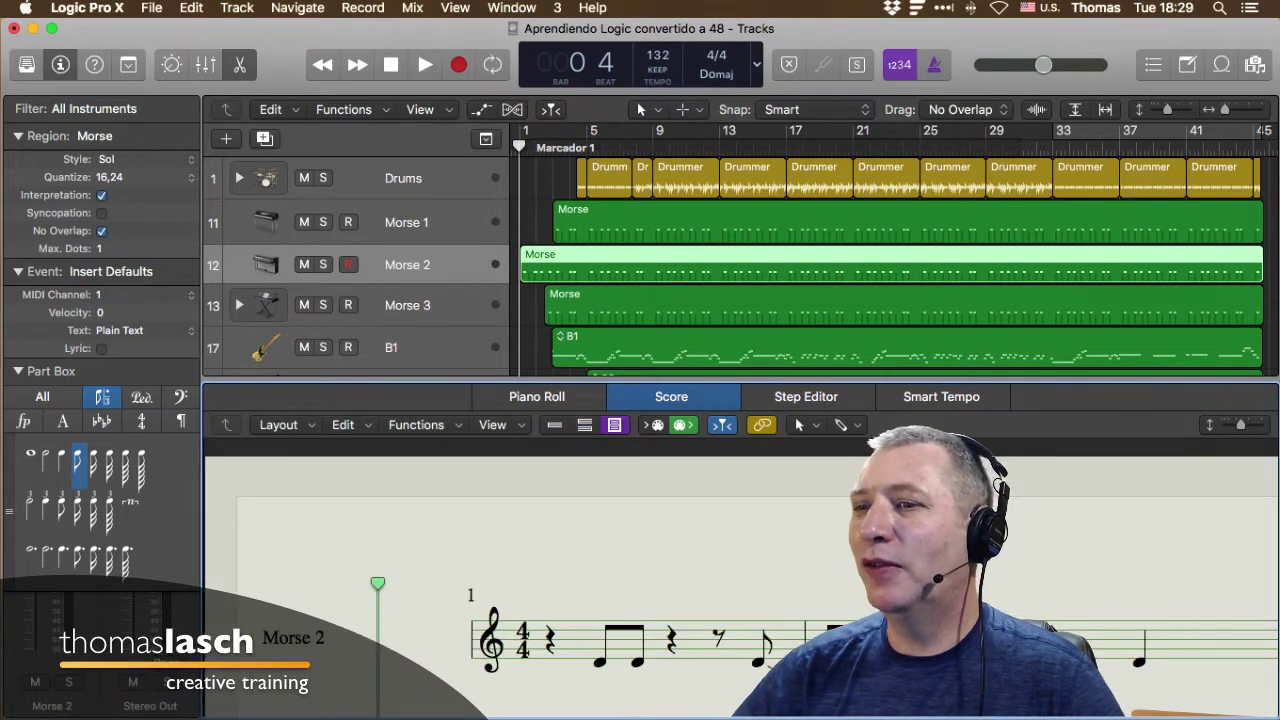
{"action": "key", "text": "ctrl+p"}
{"action": "key", "text": "ctrl+p"}
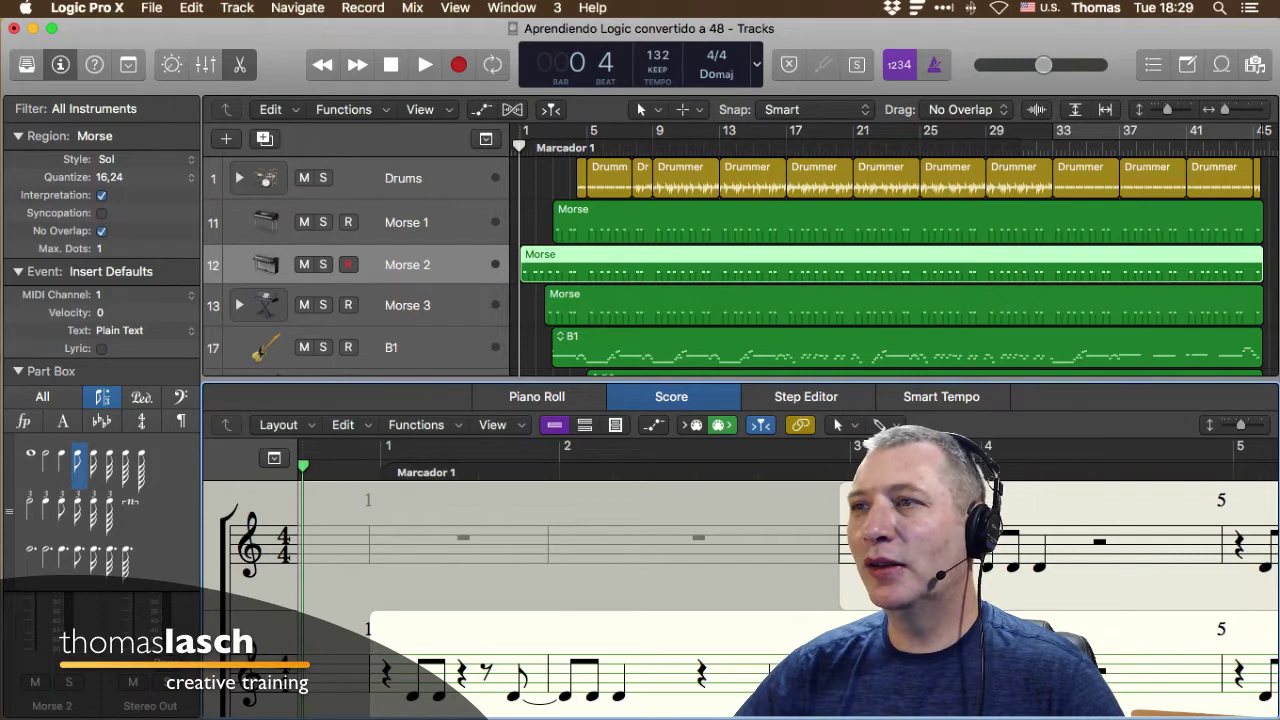
Switch the editor pane back to the Piano Roll and hide the pane.
{"action": "key", "text": "p"}
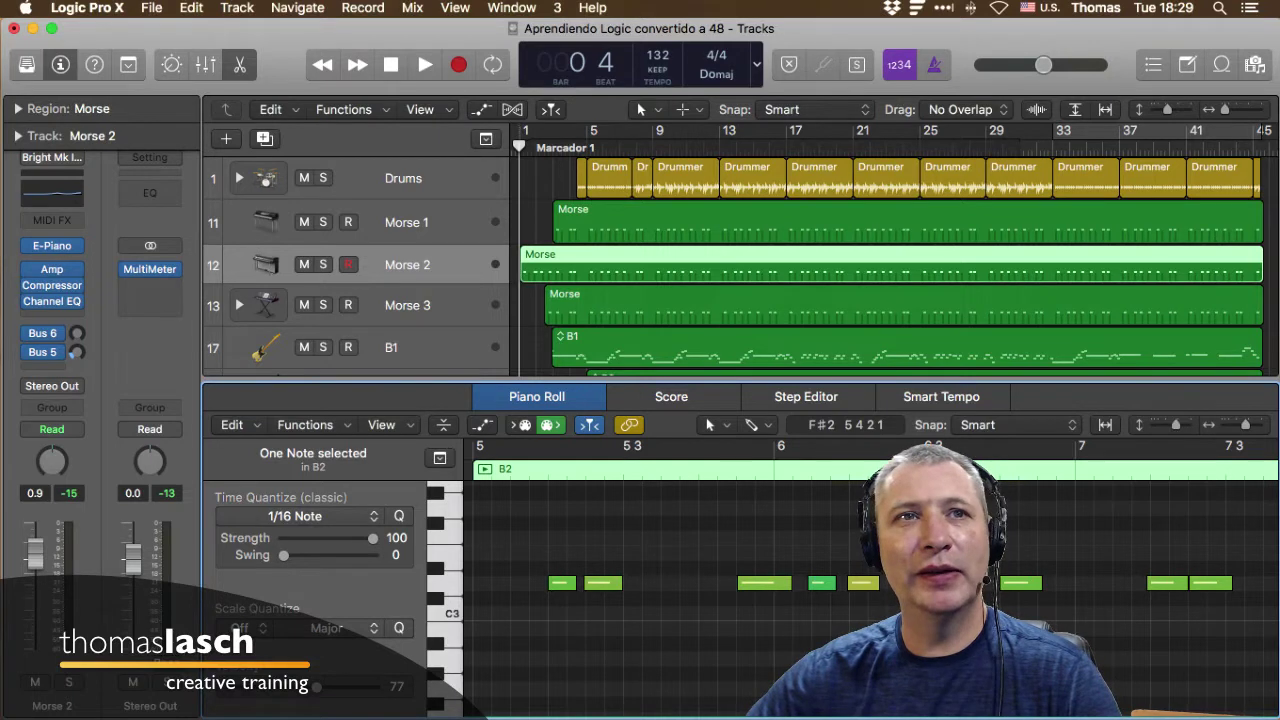
{"action": "key", "text": "super+Tab"}
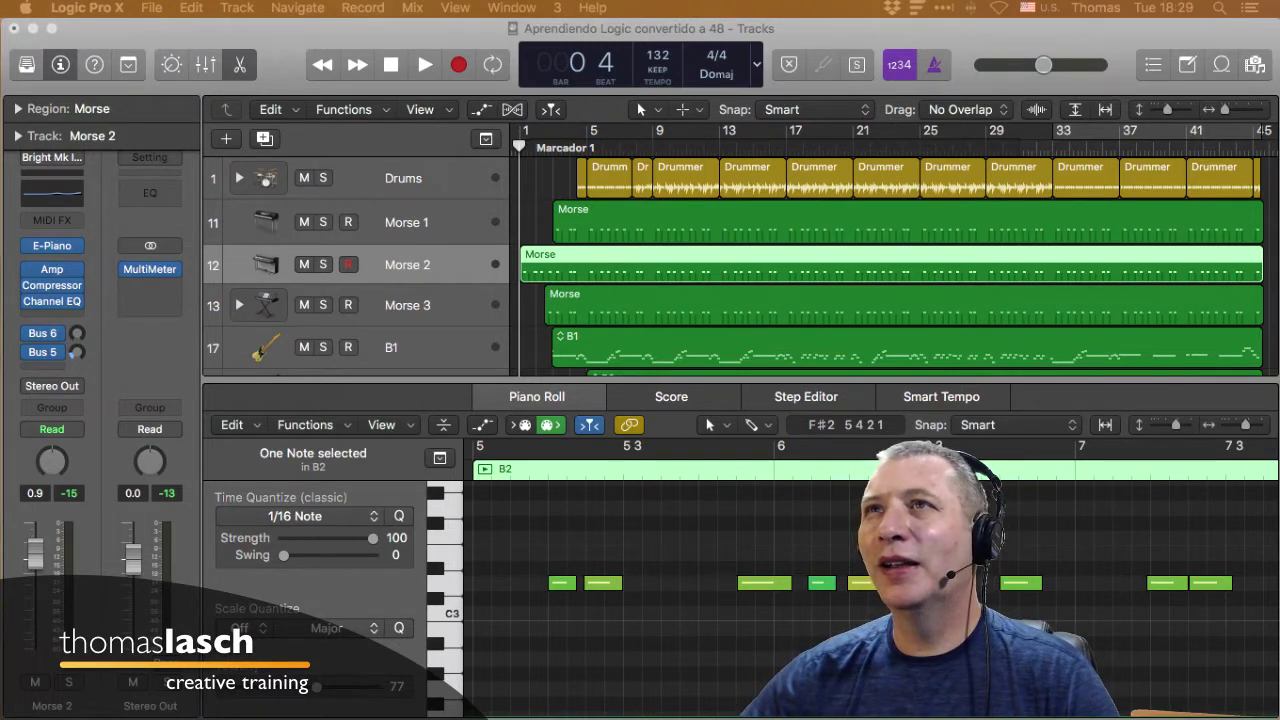
{"action": "key", "text": "e"}
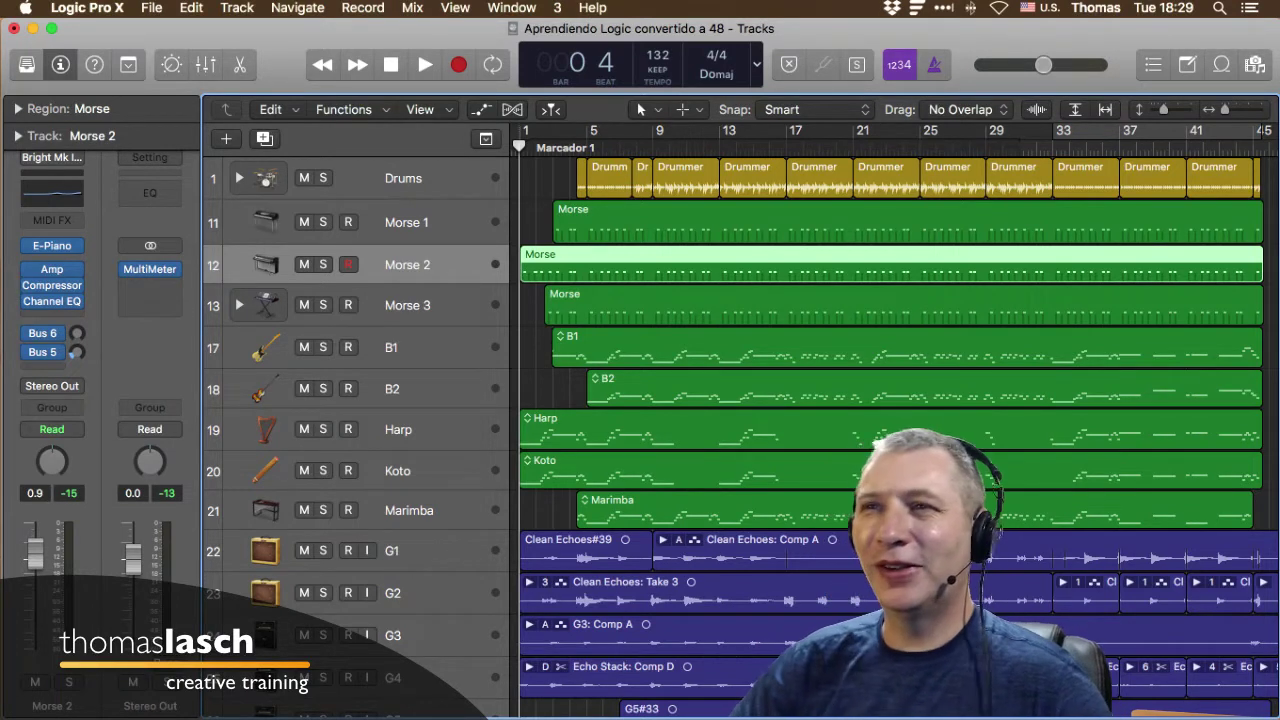
{"action": "key", "text": "Down"}
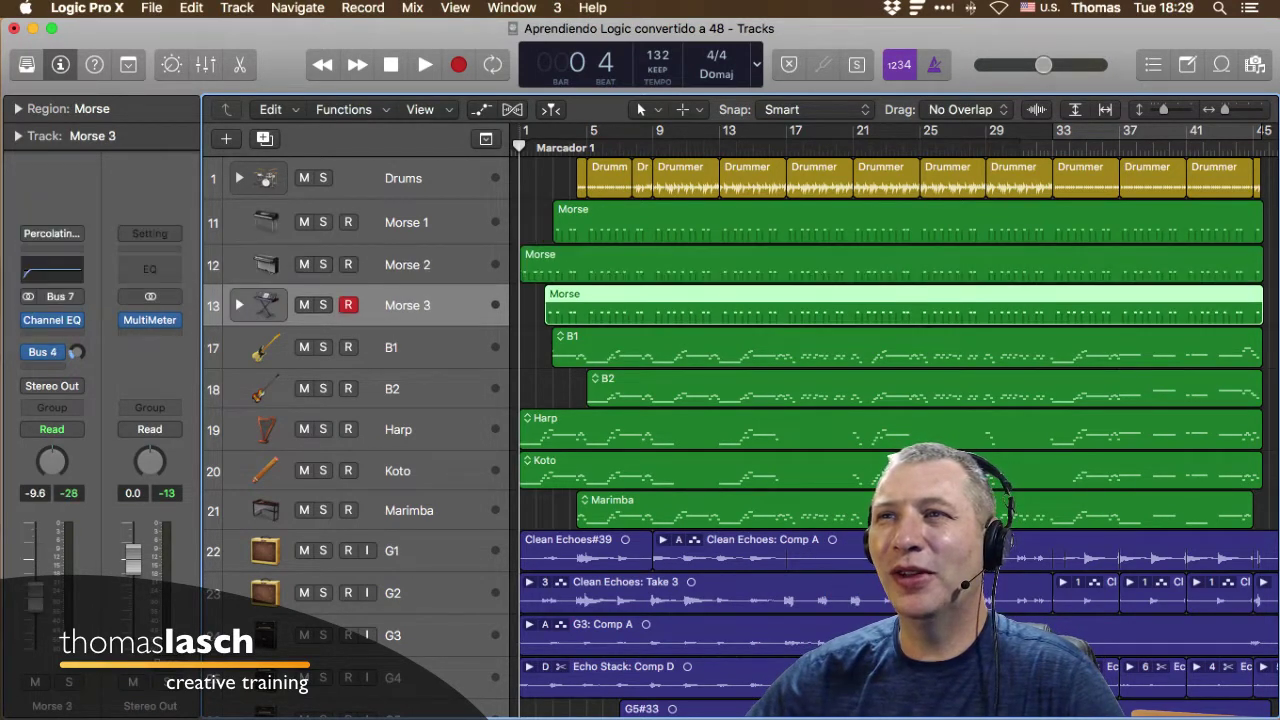
{"action": "key", "text": "Up"}
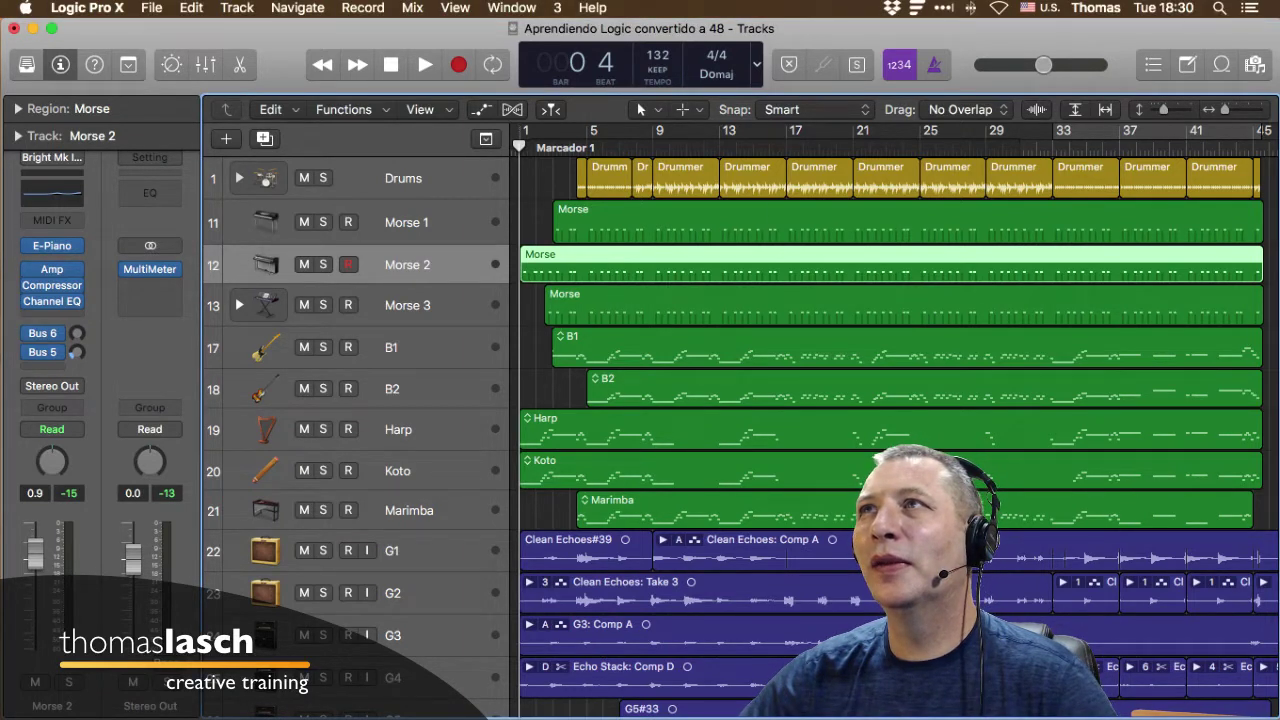
Recall Screenset 1 from the list of screensets and move its Tracks window into view.
{"action": "left_click", "coordinate": [557, 8]}
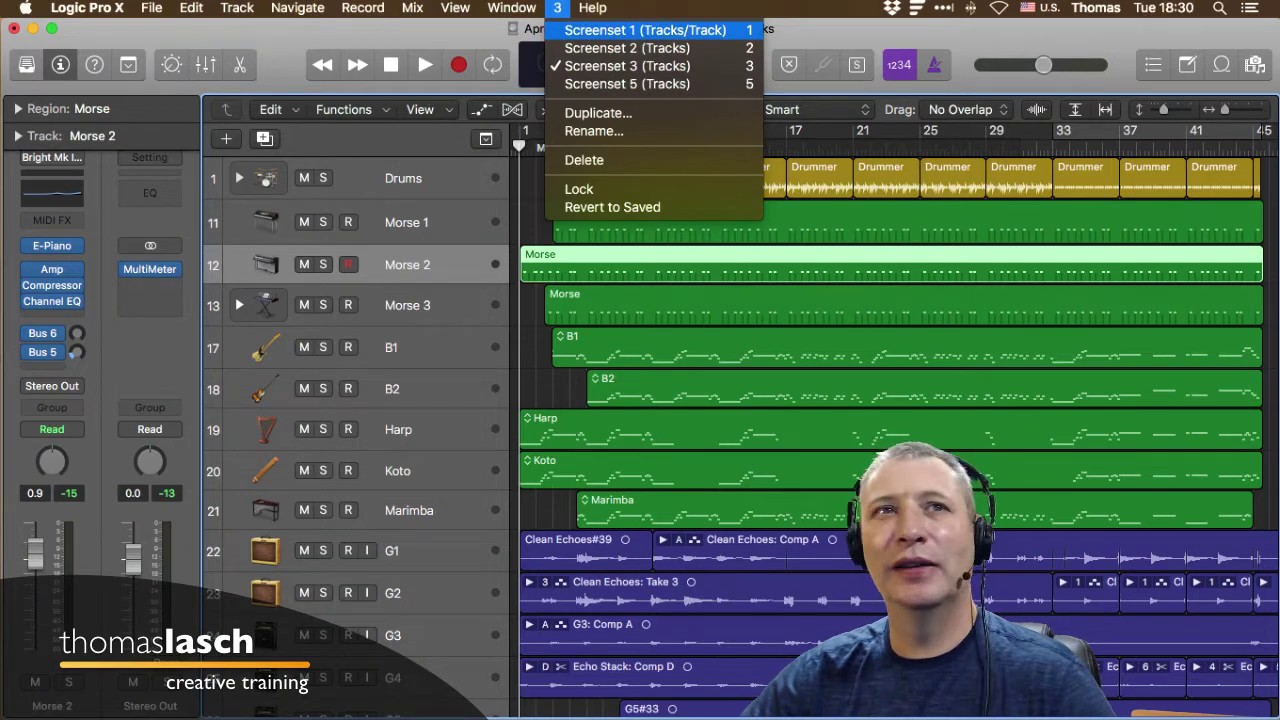
{"action": "key", "text": "Escape"}
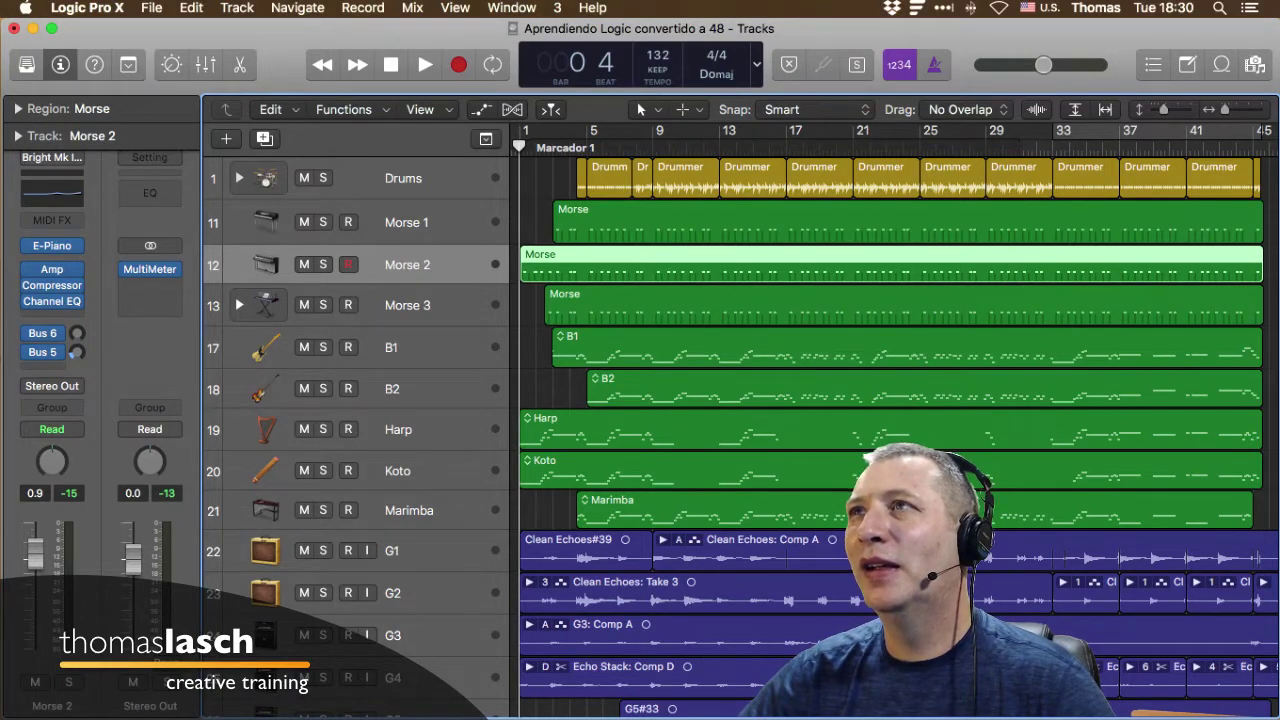
{"action": "left_click", "coordinate": [557, 8]}
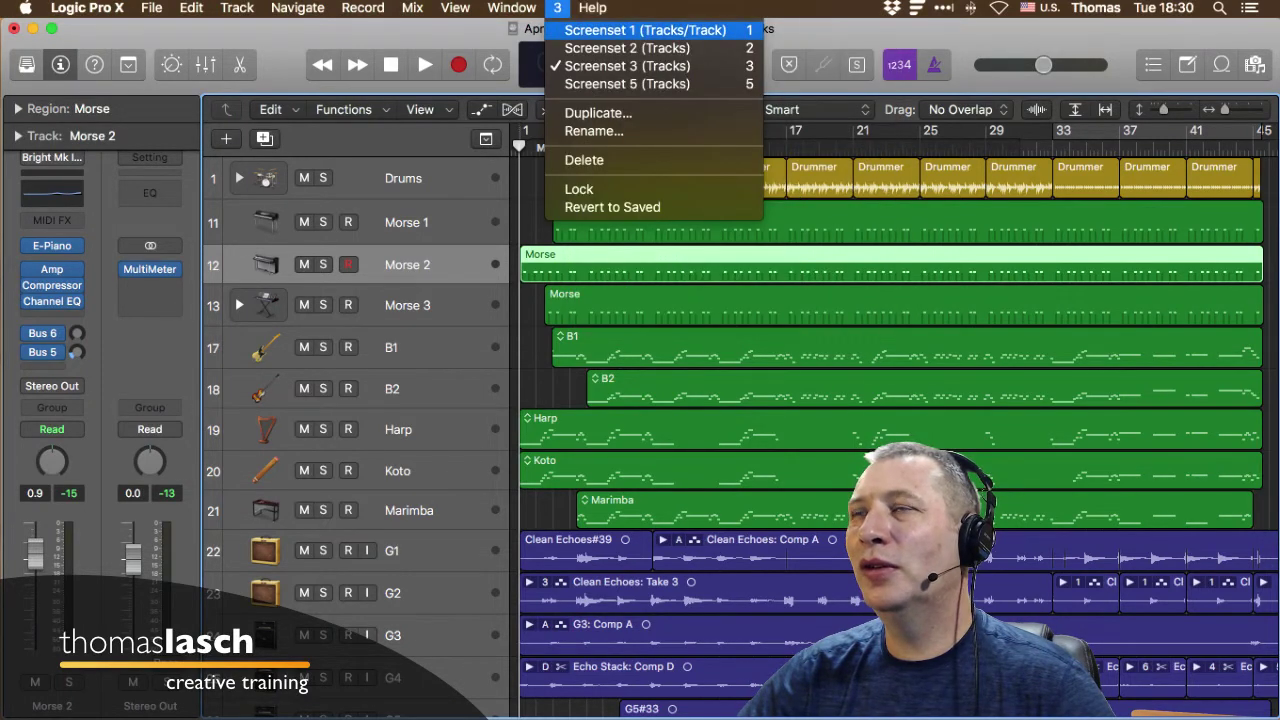
{"action": "left_click", "coordinate": [640, 30]}
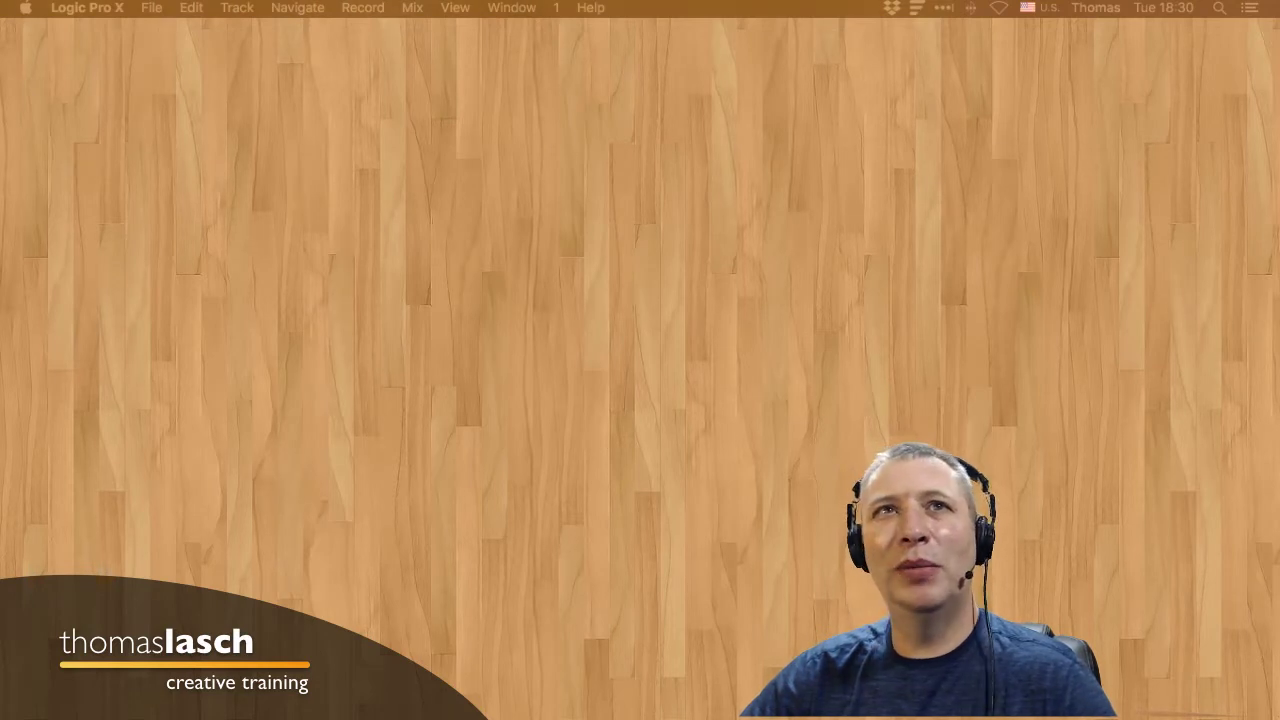
{"action": "left_click_drag", "start_coordinate": [0, 28], "coordinate": [330, 28]}
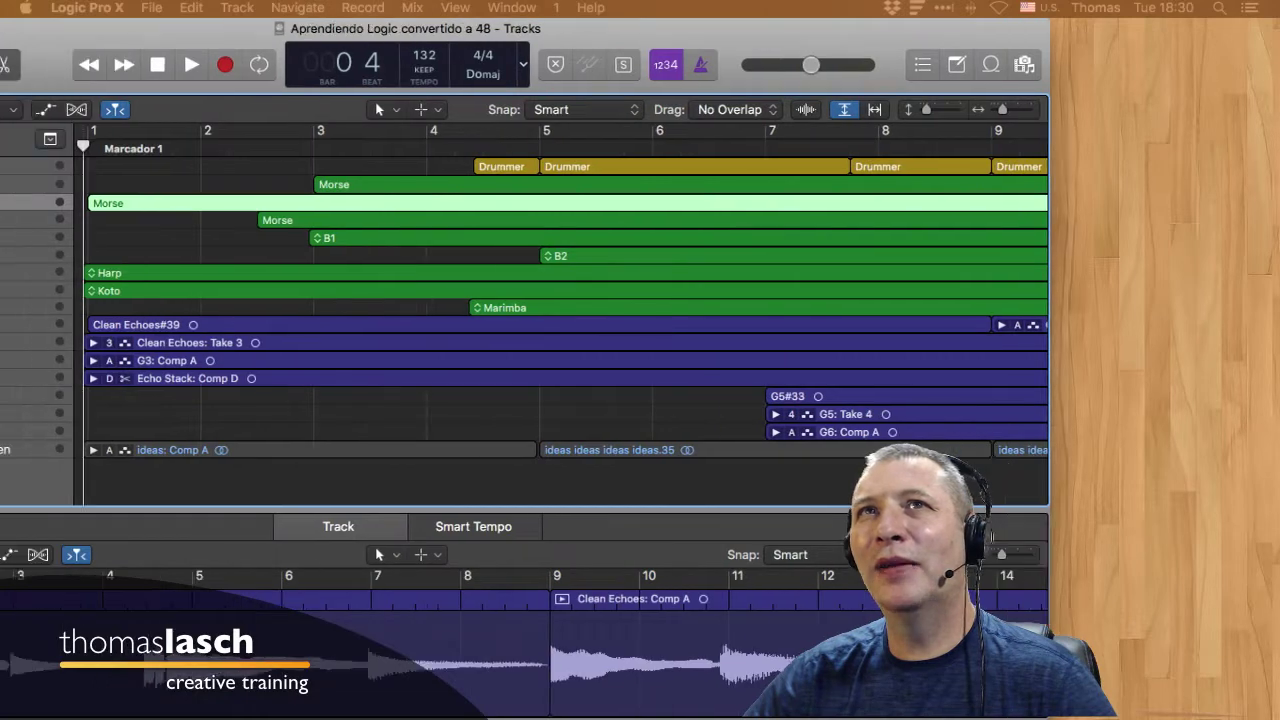
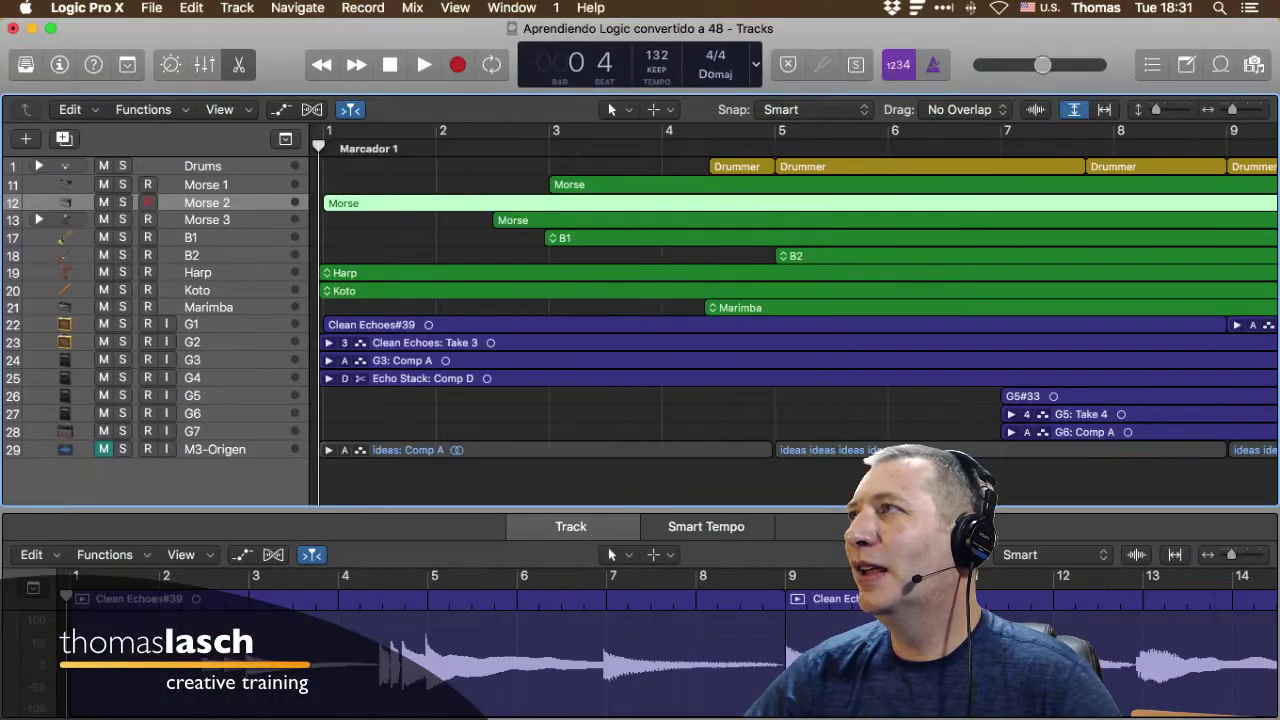
Select all files in the project audio browser, examine the sample rate options for Copy/Convert File(s), and cancel the conversion.
{"action": "key", "text": "f"}
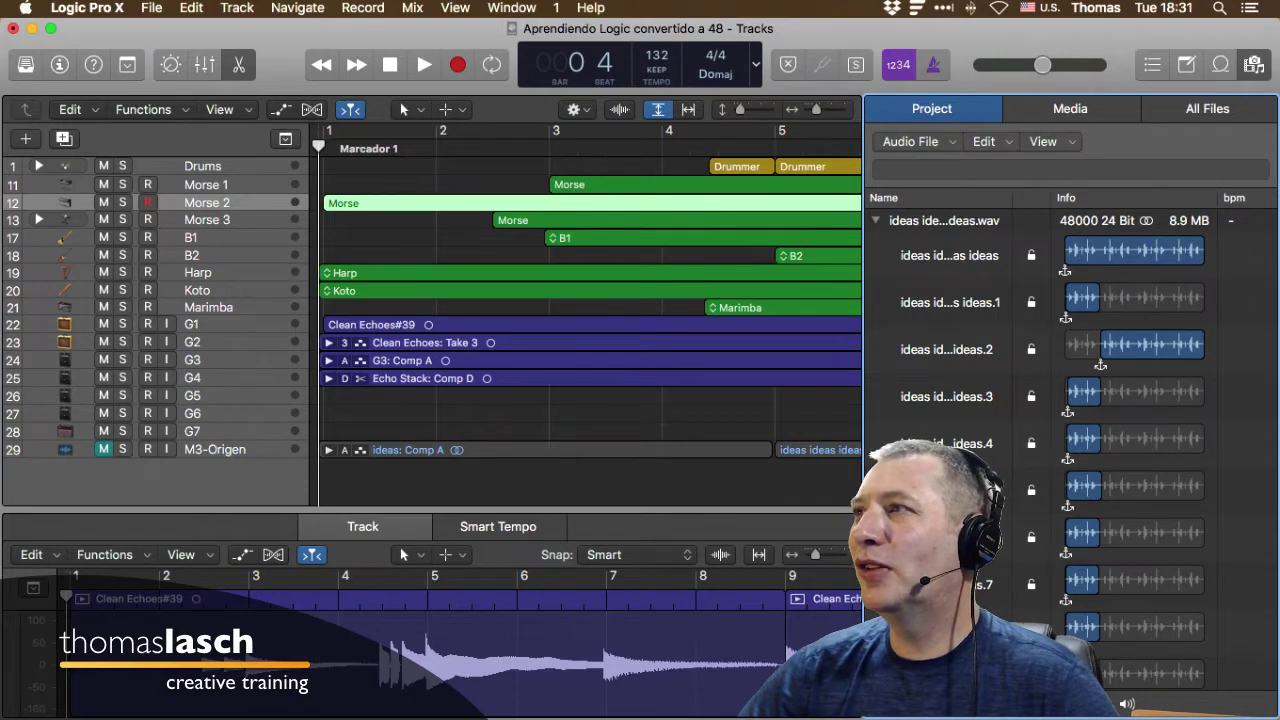
{"action": "key", "text": "super+a"}
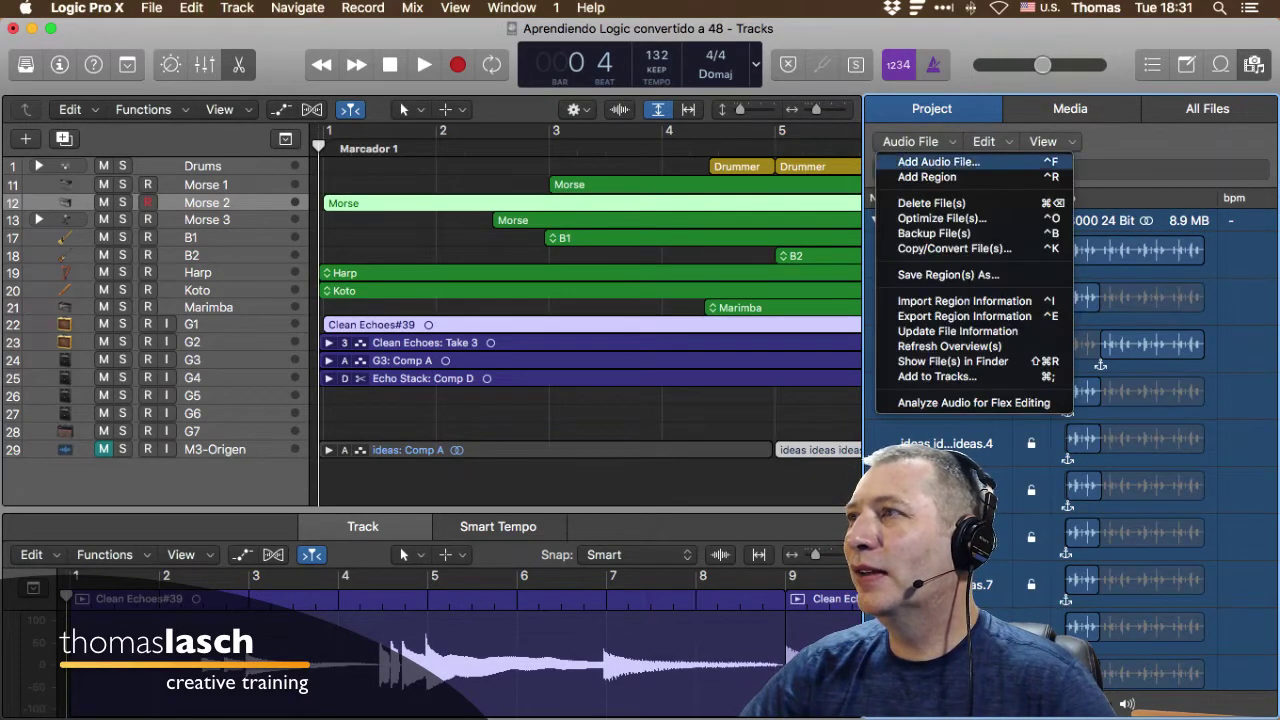
{"action": "left_click", "coordinate": [955, 248]}
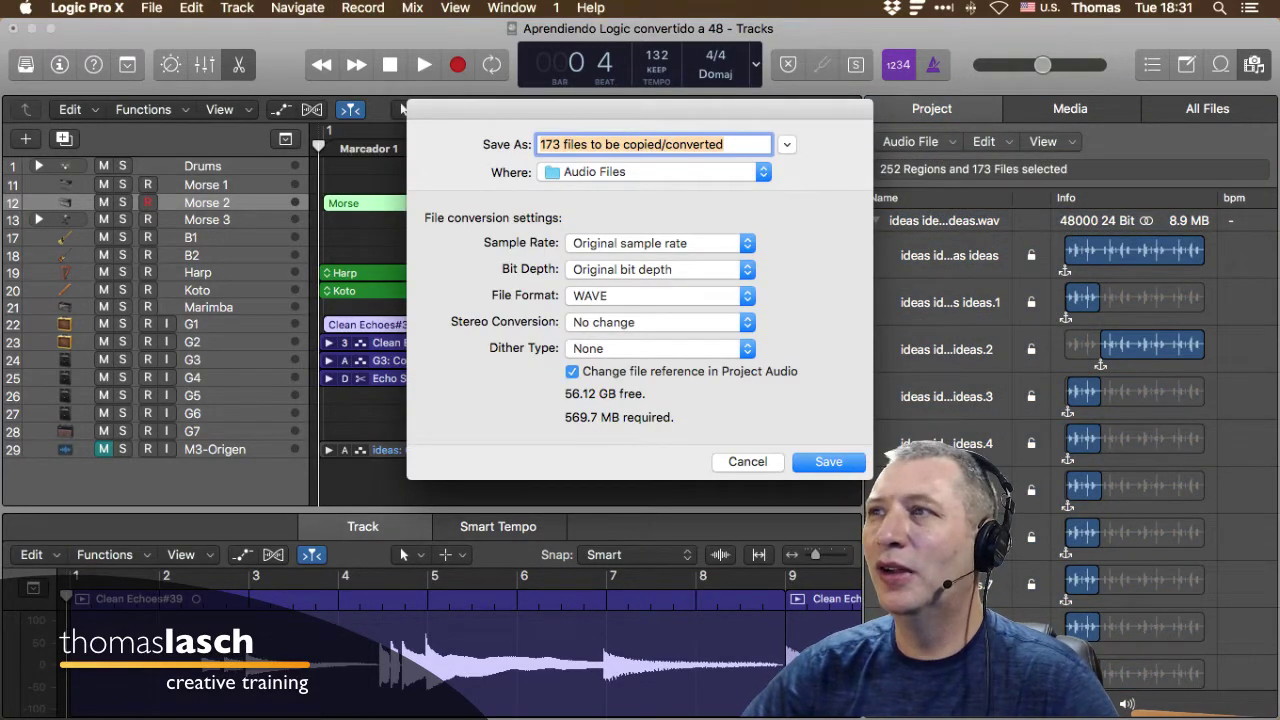
{"action": "left_click", "coordinate": [660, 243]}
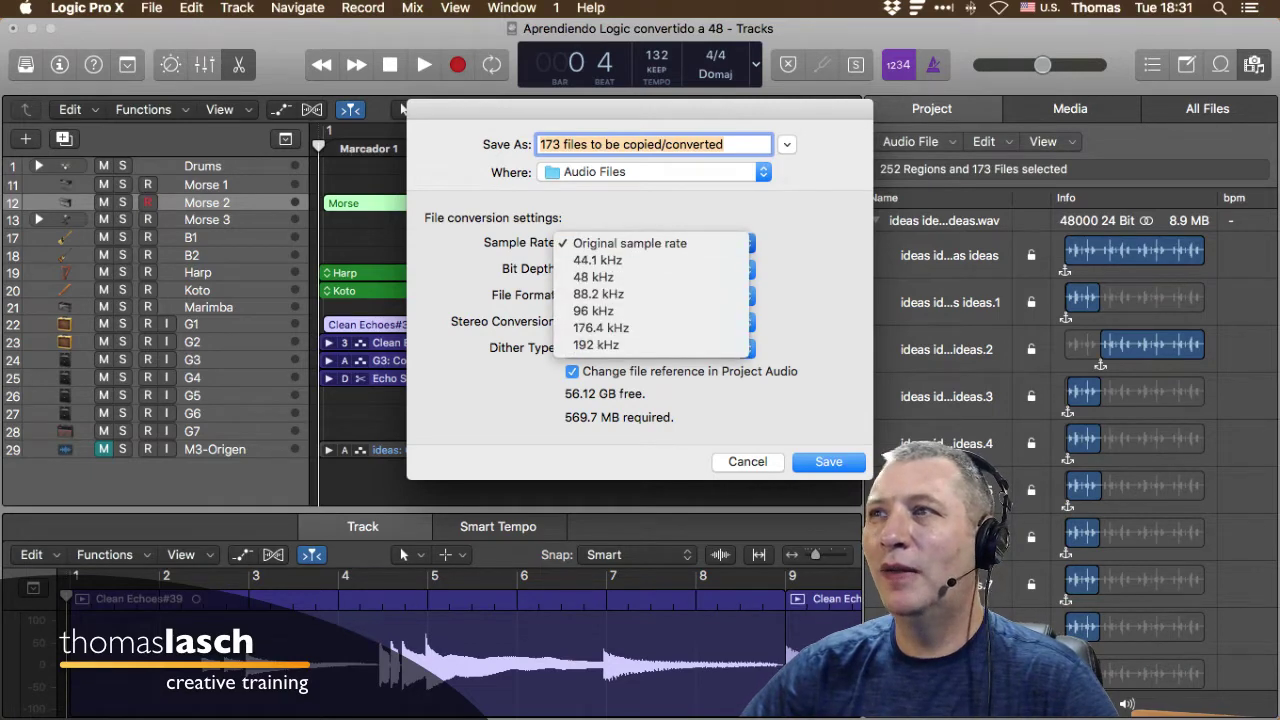
{"action": "key", "text": "Escape"}
{"action": "key", "text": "Escape"}
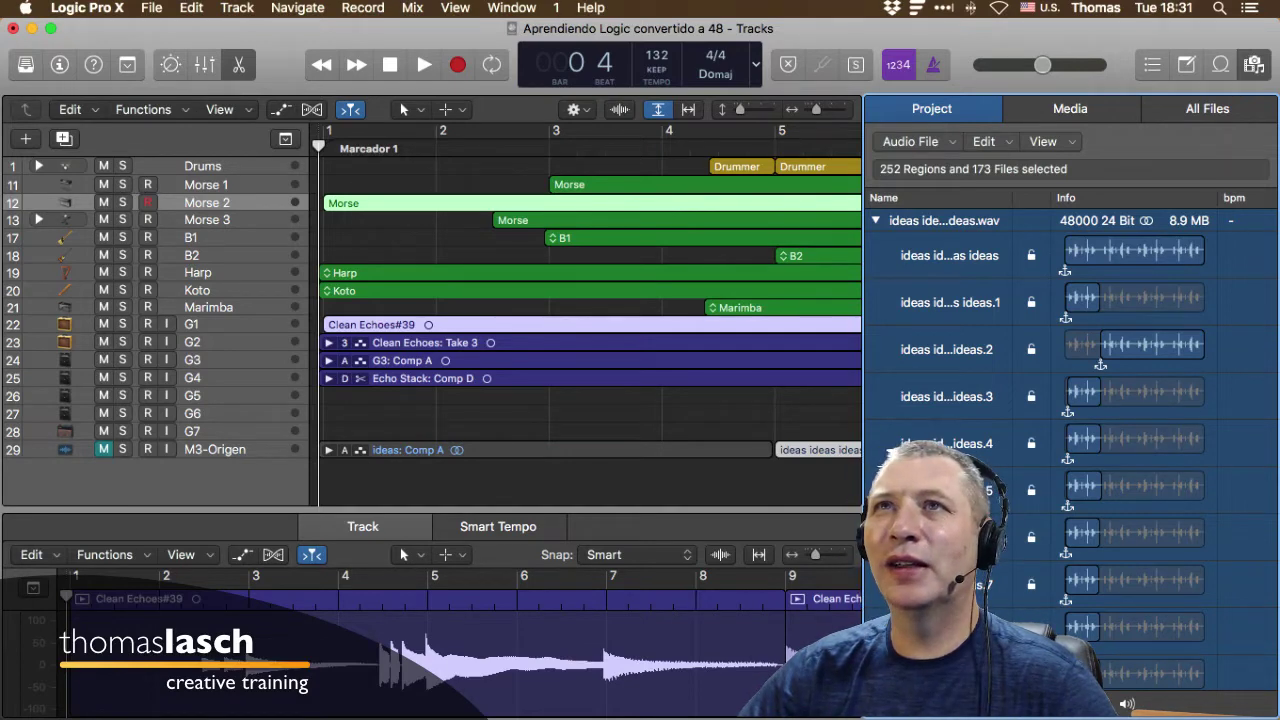
Open the Audio project settings to check the sample rate, and close the settings window.
{"action": "left_click", "coordinate": [151, 8]}
{"action": "mouse_move", "coordinate": [200, 285]}
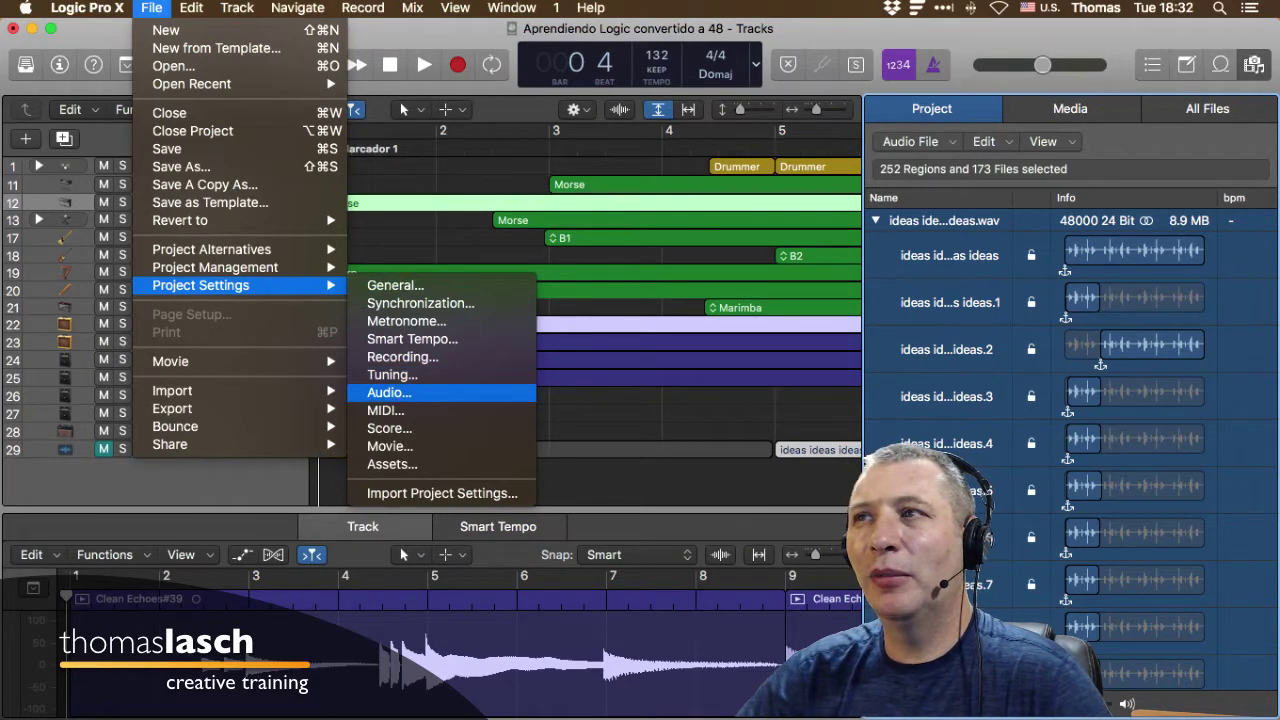
{"action": "left_click", "coordinate": [389, 392]}
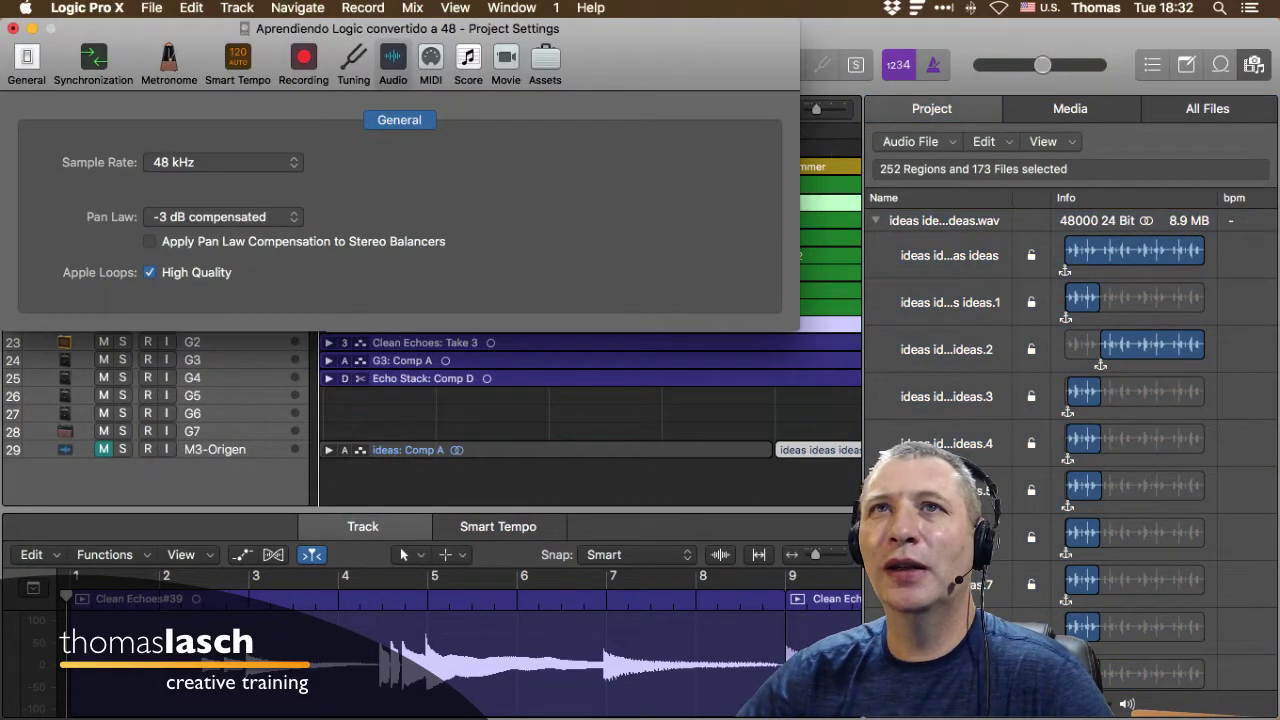
{"action": "key", "text": "super+w"}
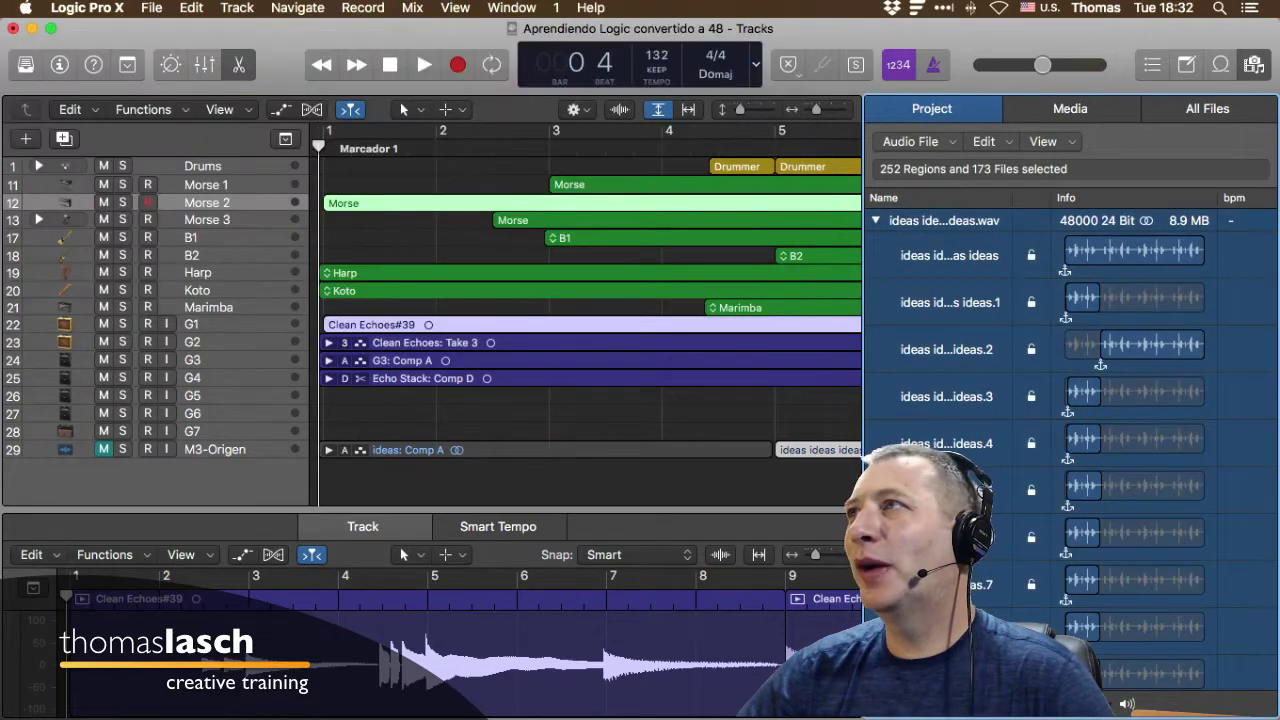
Hide the project audio browser and the editor pane below the tracks.
{"action": "key", "text": "f"}
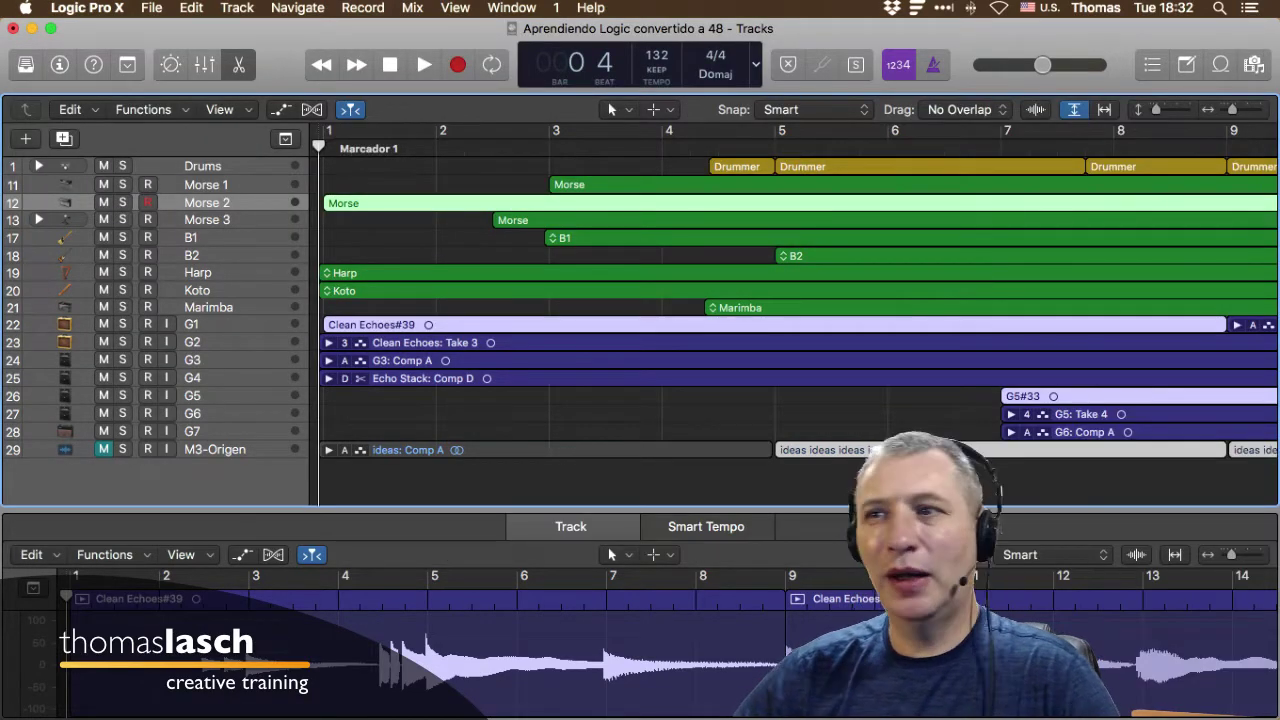
{"action": "key", "text": "e"}
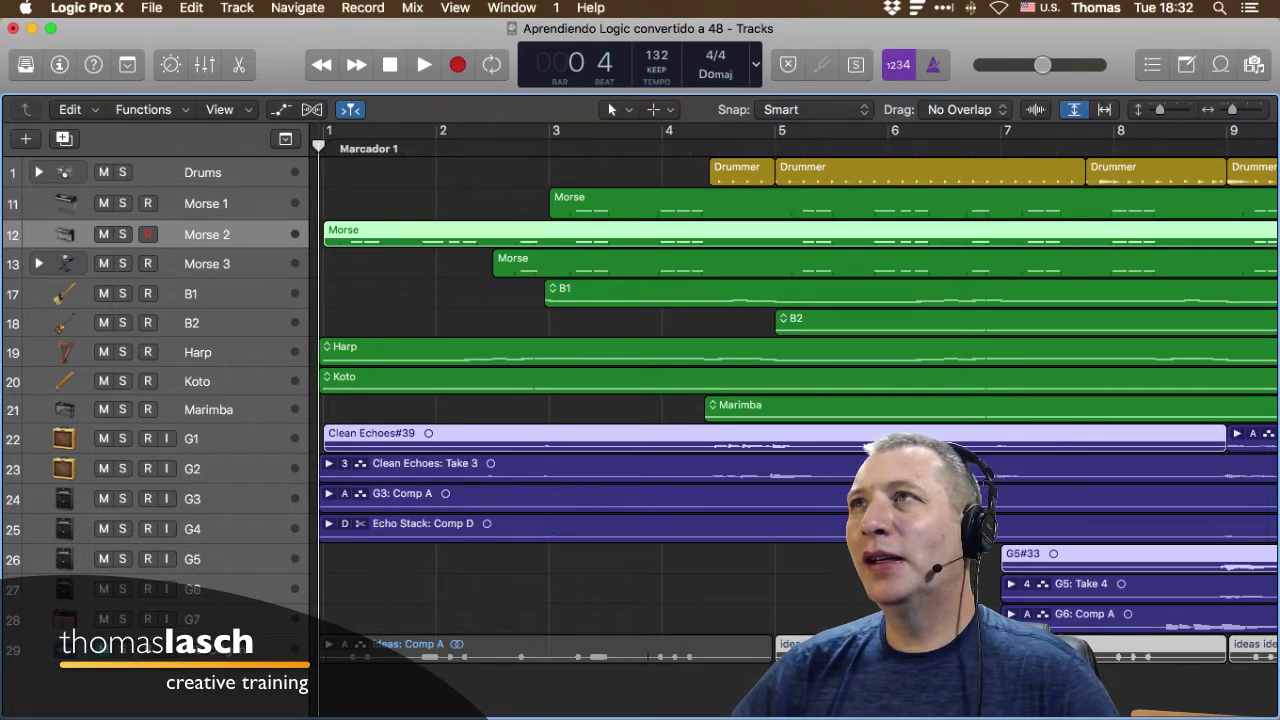
Delete Screenset 1 and switch to Screenset 2.
{"action": "left_click", "coordinate": [556, 8]}
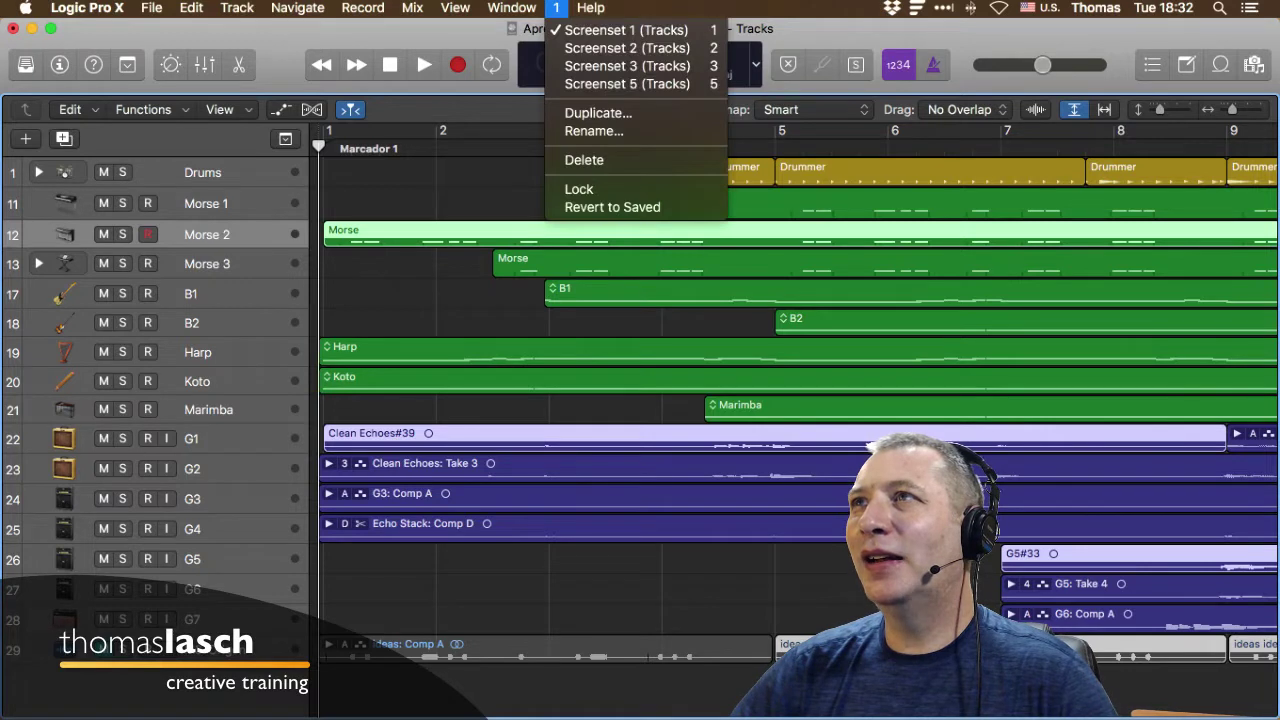
{"action": "left_click", "coordinate": [556, 8]}
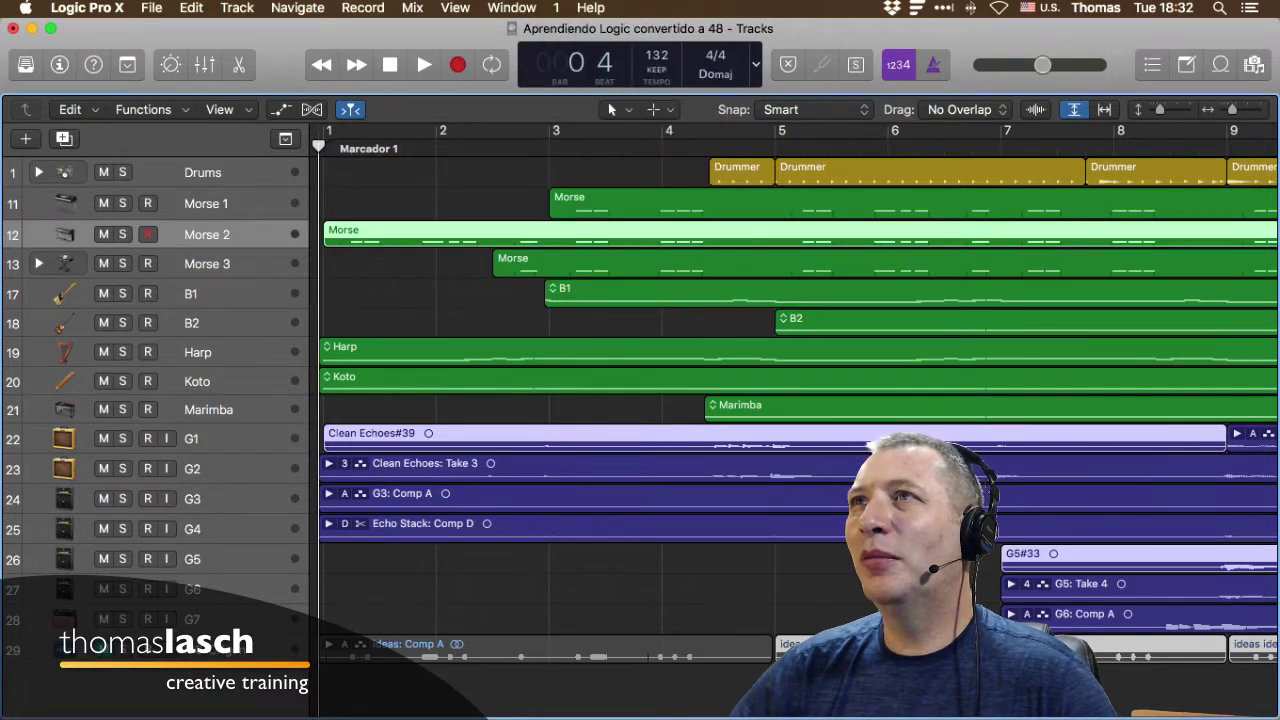
{"action": "left_click", "coordinate": [556, 8]}
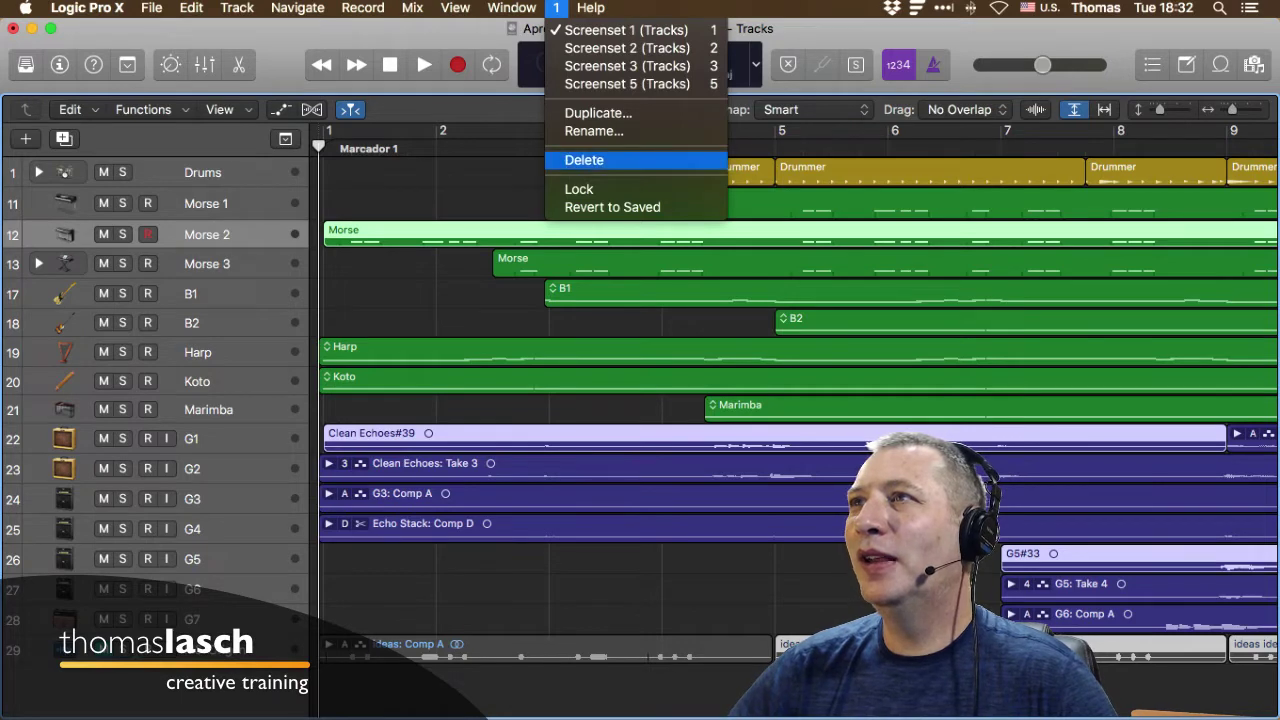
{"action": "left_click", "coordinate": [585, 160]}
{"action": "key", "text": "2"}
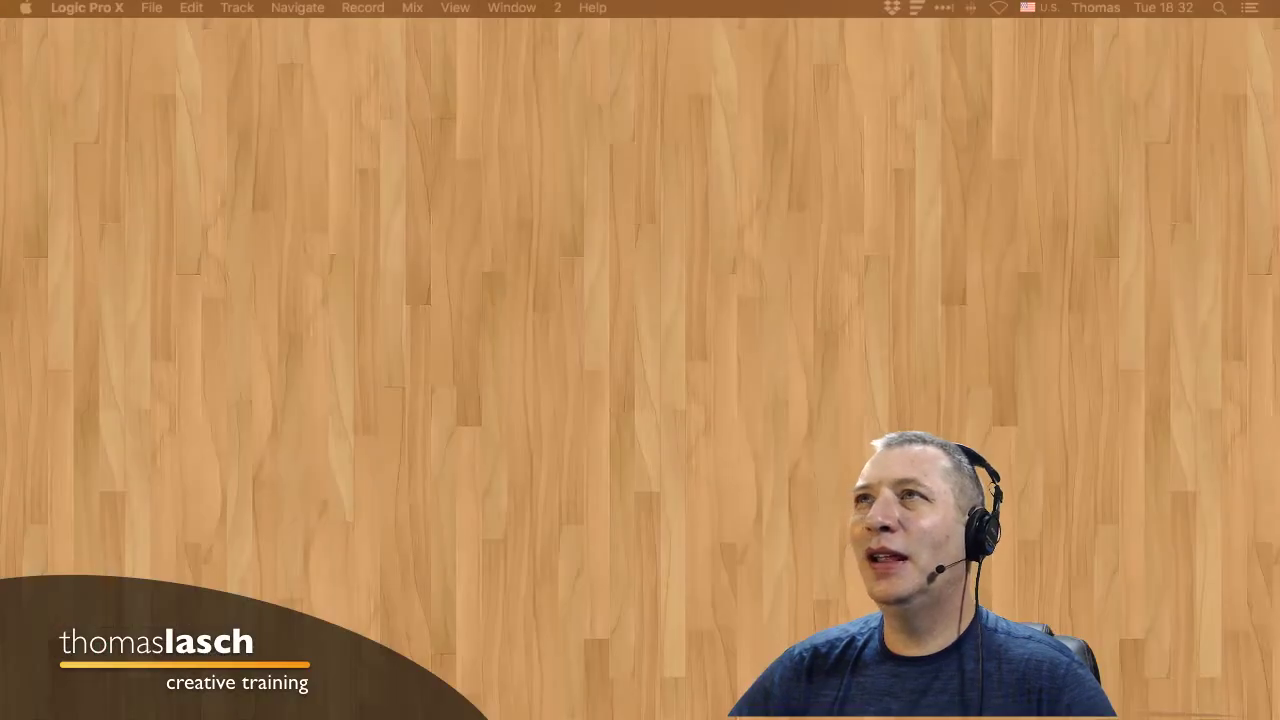
Delete Screensets 2, 3 and 5, and switch to Screenset 1.
{"action": "left_click", "coordinate": [557, 7]}
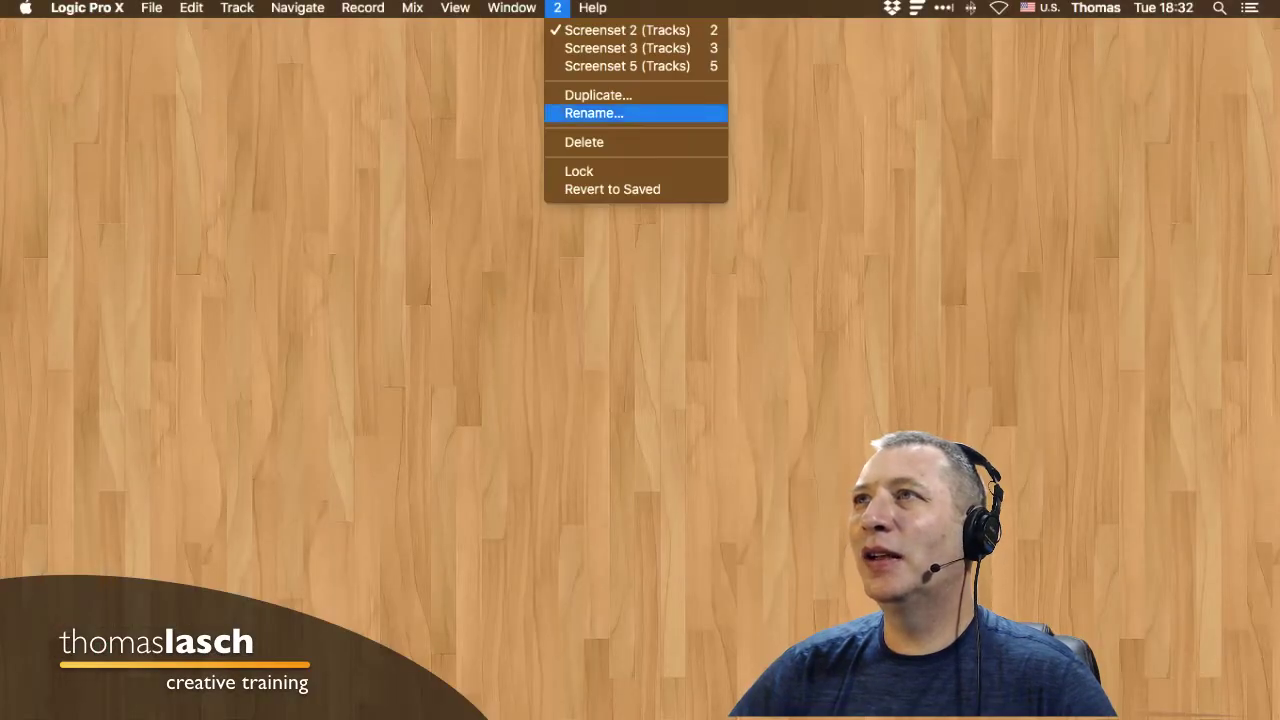
{"action": "key", "text": "Escape"}
{"action": "key", "text": "3"}
{"action": "left_click", "coordinate": [557, 7]}
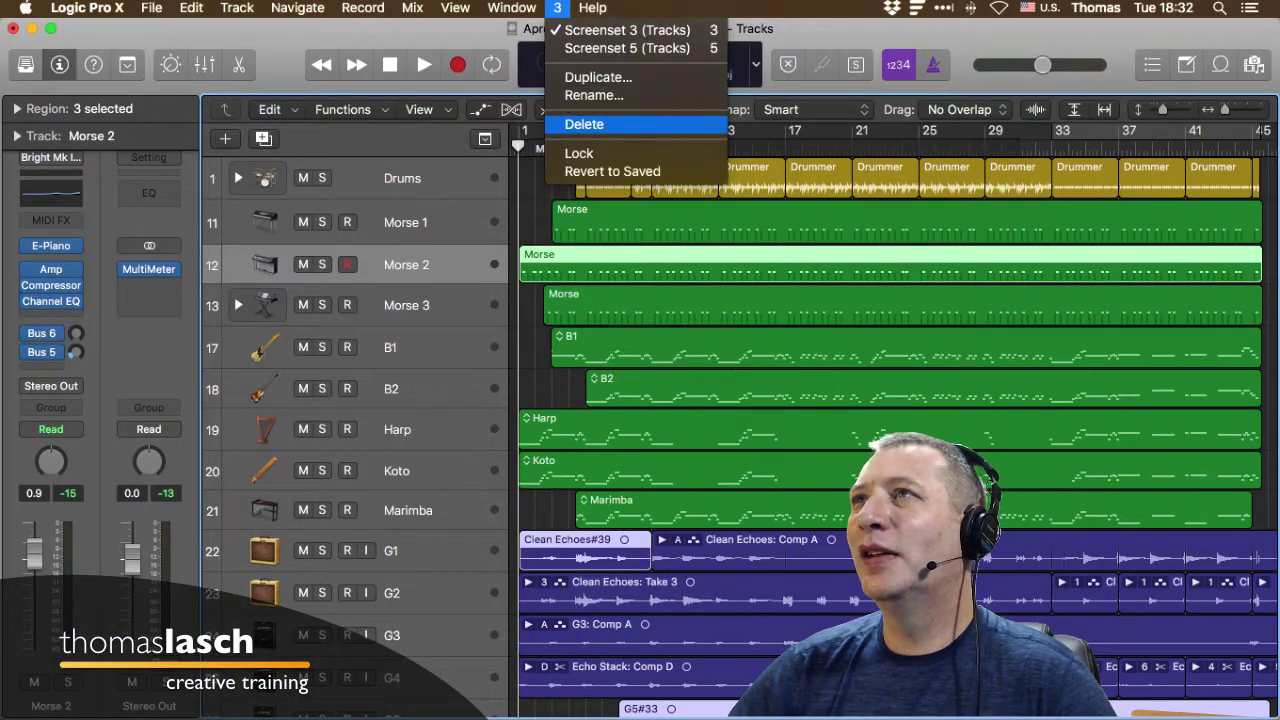
{"action": "left_click", "coordinate": [584, 124]}
{"action": "key", "text": "5"}
{"action": "left_click", "coordinate": [557, 7]}
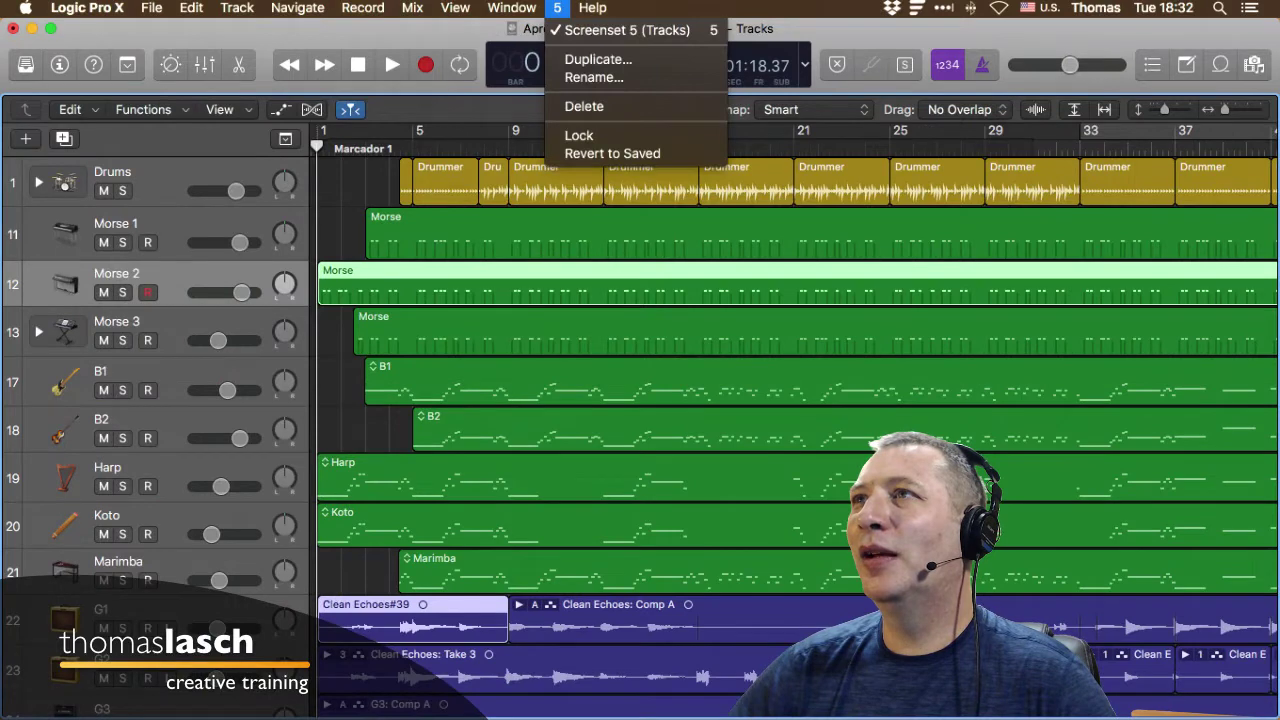
{"action": "left_click", "coordinate": [584, 106]}
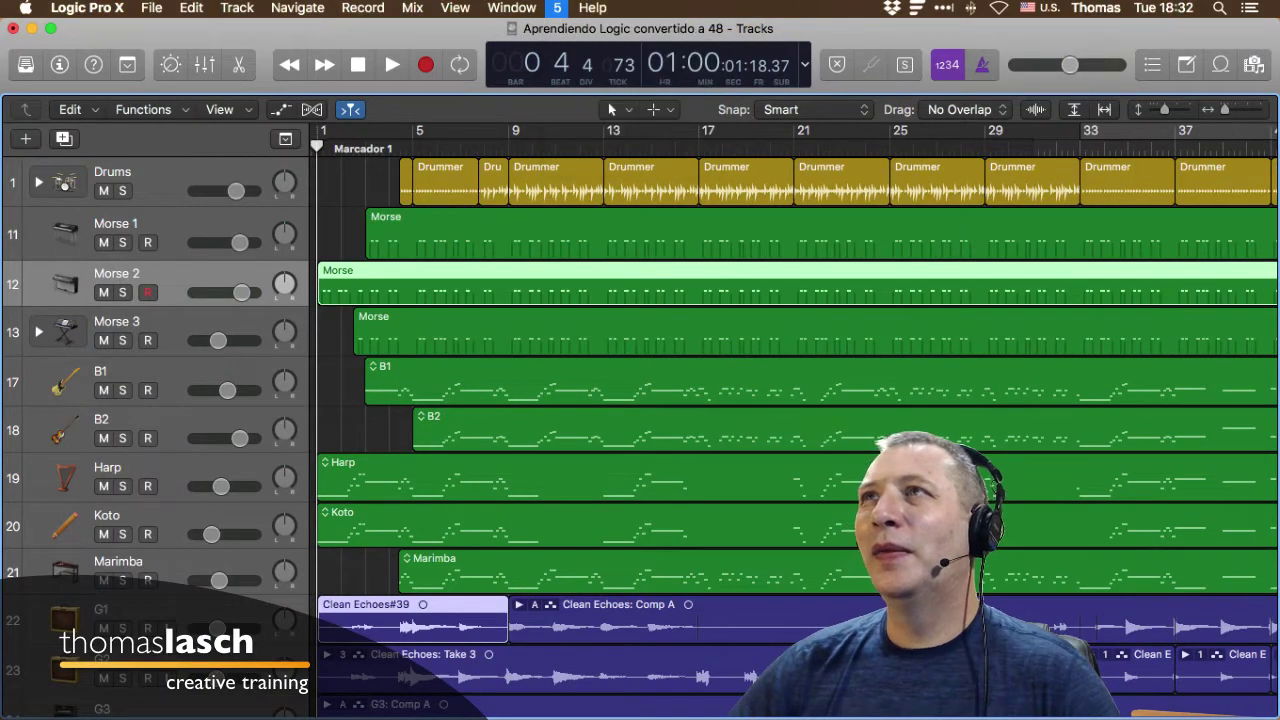
{"action": "key", "text": "1"}
Shrink the main window and show the project audio browser and the Mixer in it.
{"action": "left_click_drag", "start_coordinate": [660, 29], "coordinate": [641, 29]}
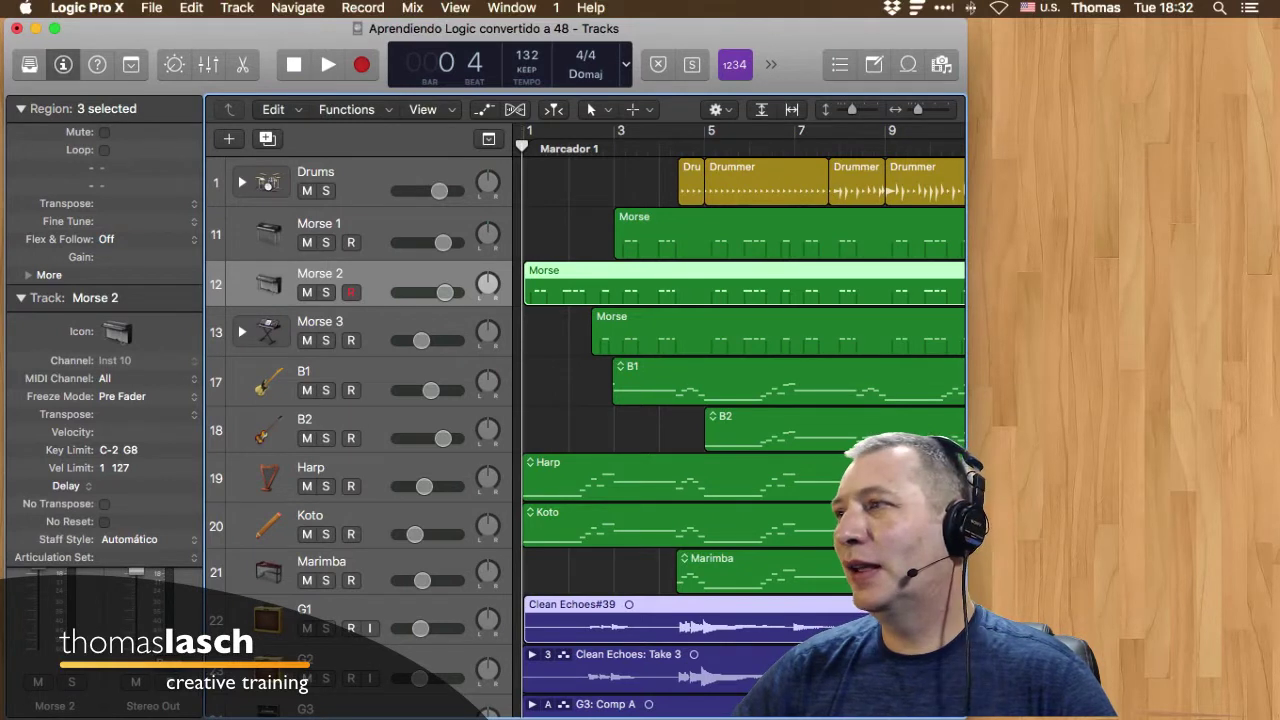
{"action": "left_click_drag", "start_coordinate": [967, 400], "coordinate": [1232, 400]}
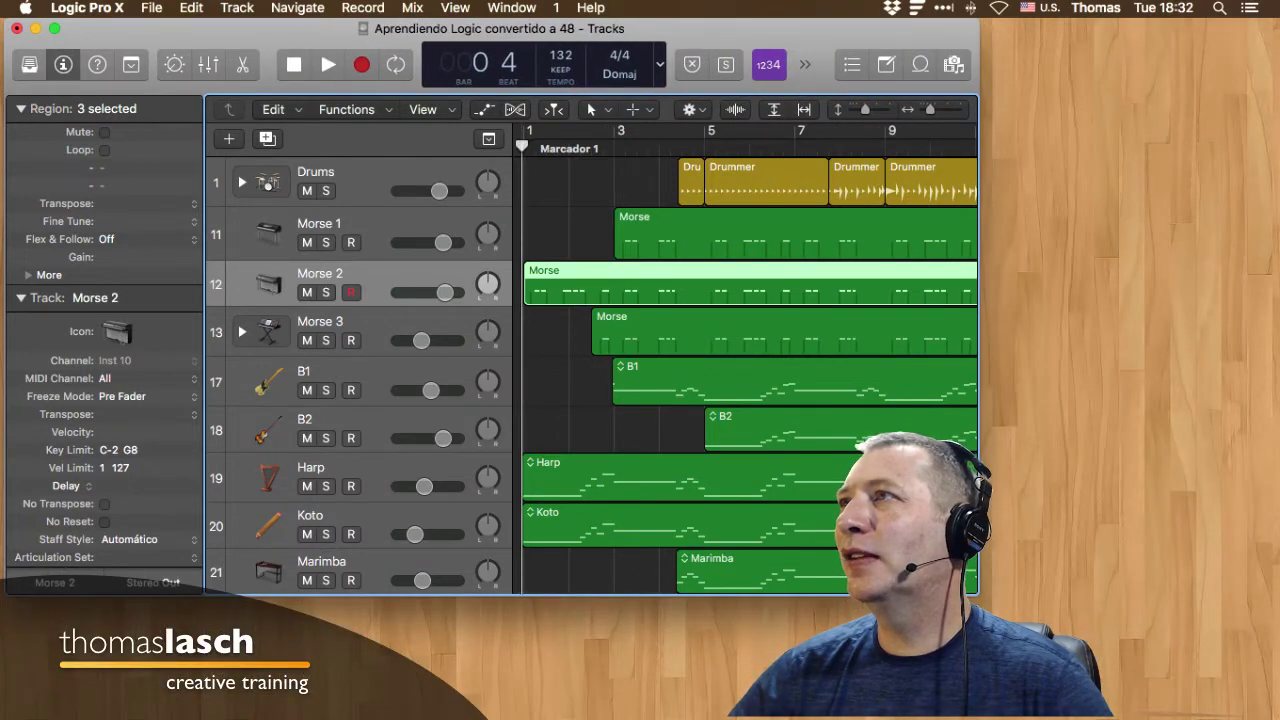
{"action": "key", "text": "f"}
{"action": "key", "text": "x"}
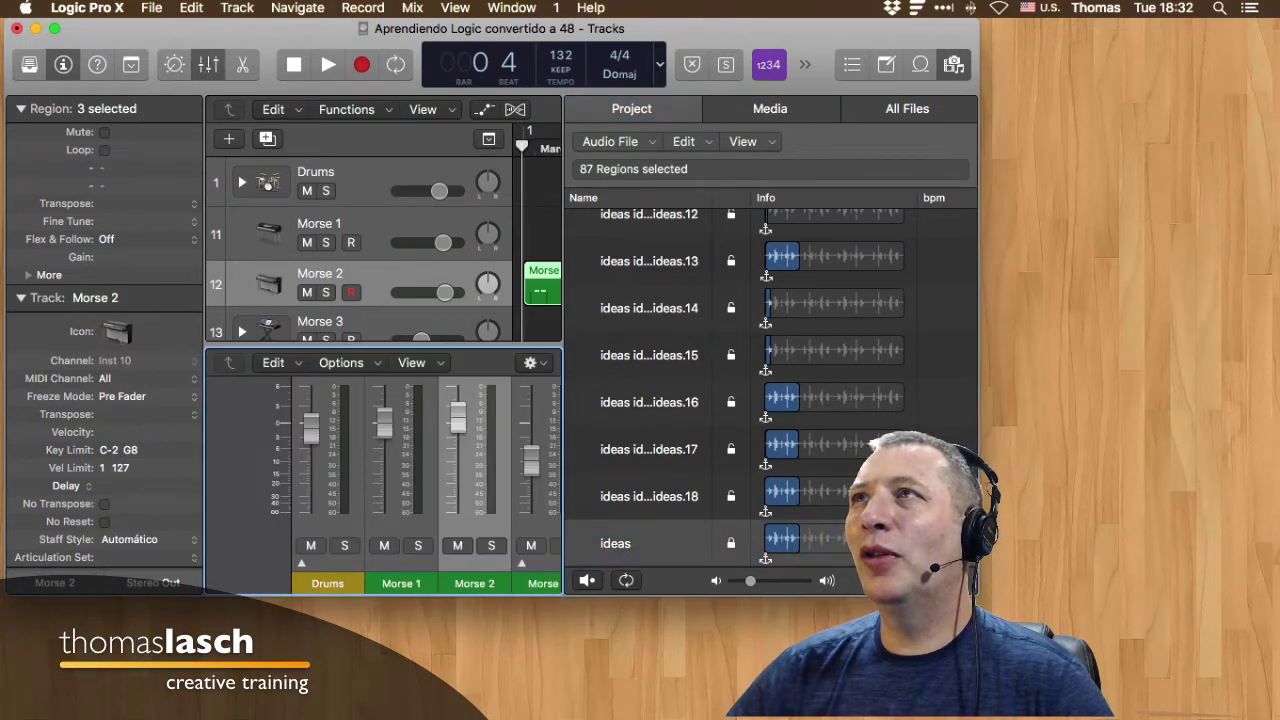
Duplicate Screenset 1 to number 2 without a name.
{"action": "left_click", "coordinate": [556, 7]}
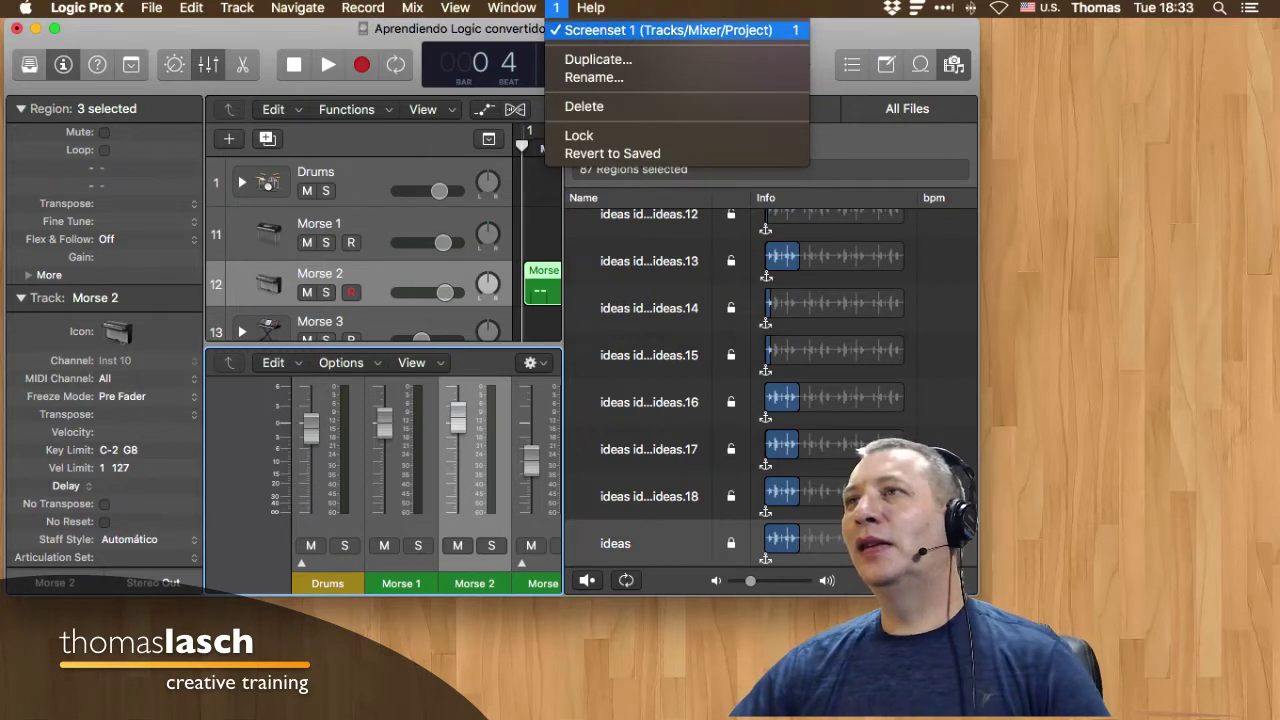
{"action": "left_click", "coordinate": [598, 60]}
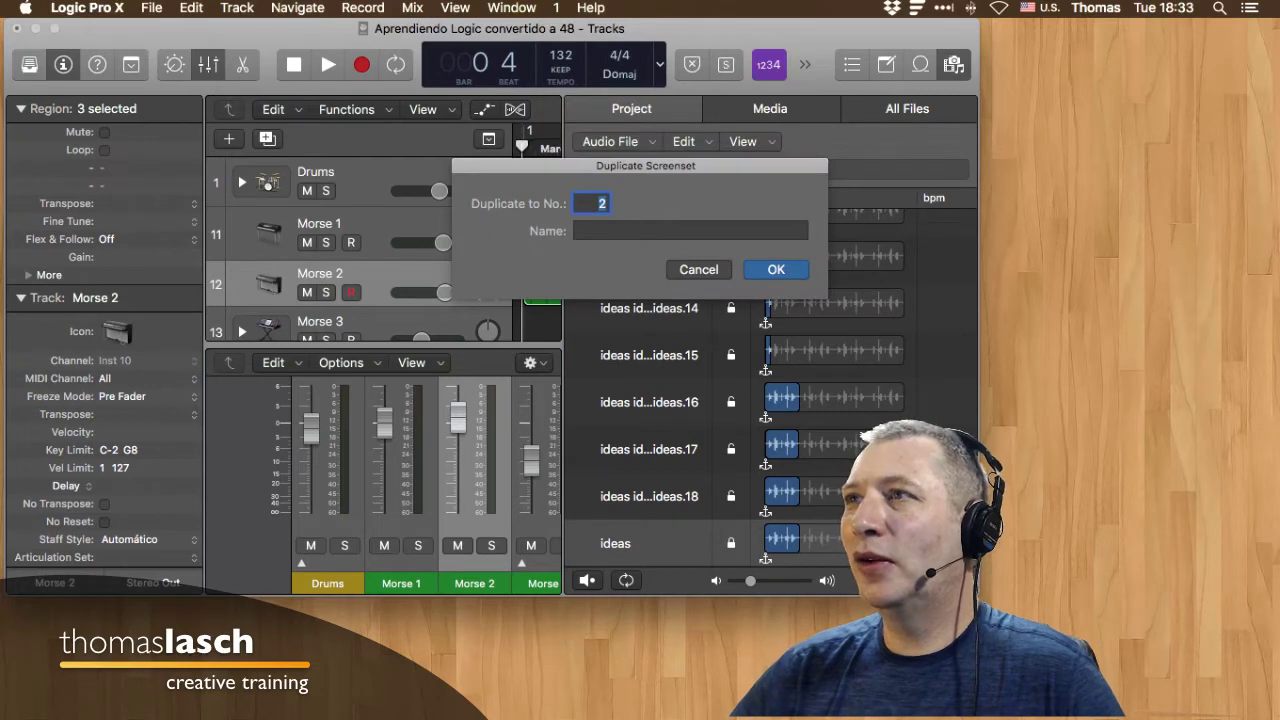
{"action": "key", "text": "Return"}
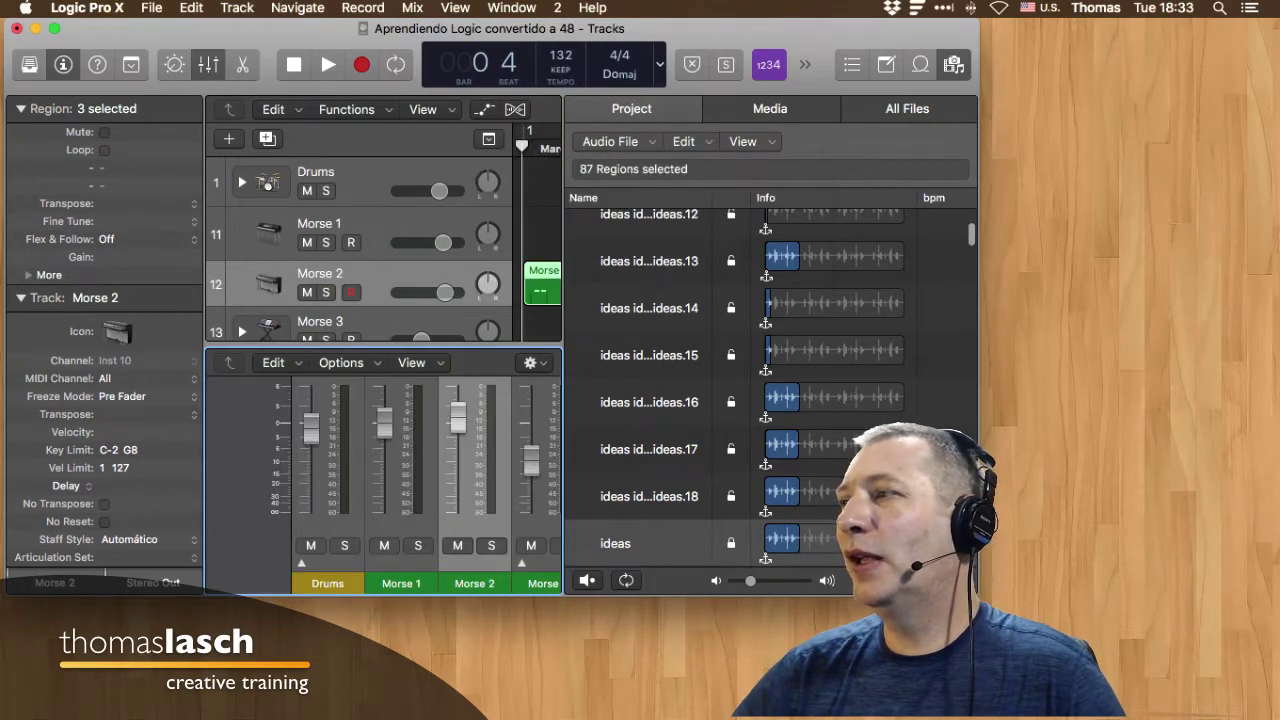
Enlarge the main window and replace the project audio browser and Mixer with the Smart Controls.
{"action": "left_click_drag", "start_coordinate": [978, 595], "coordinate": [1092, 608]}
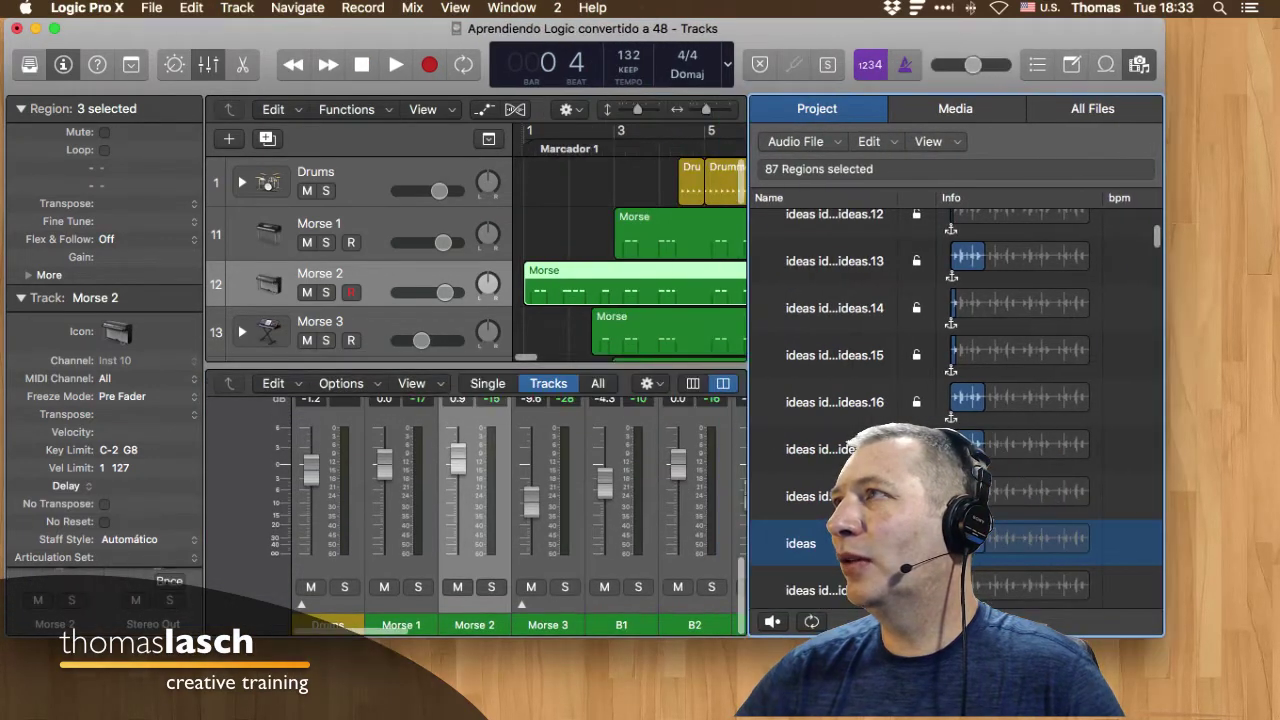
{"action": "key", "text": "f"}
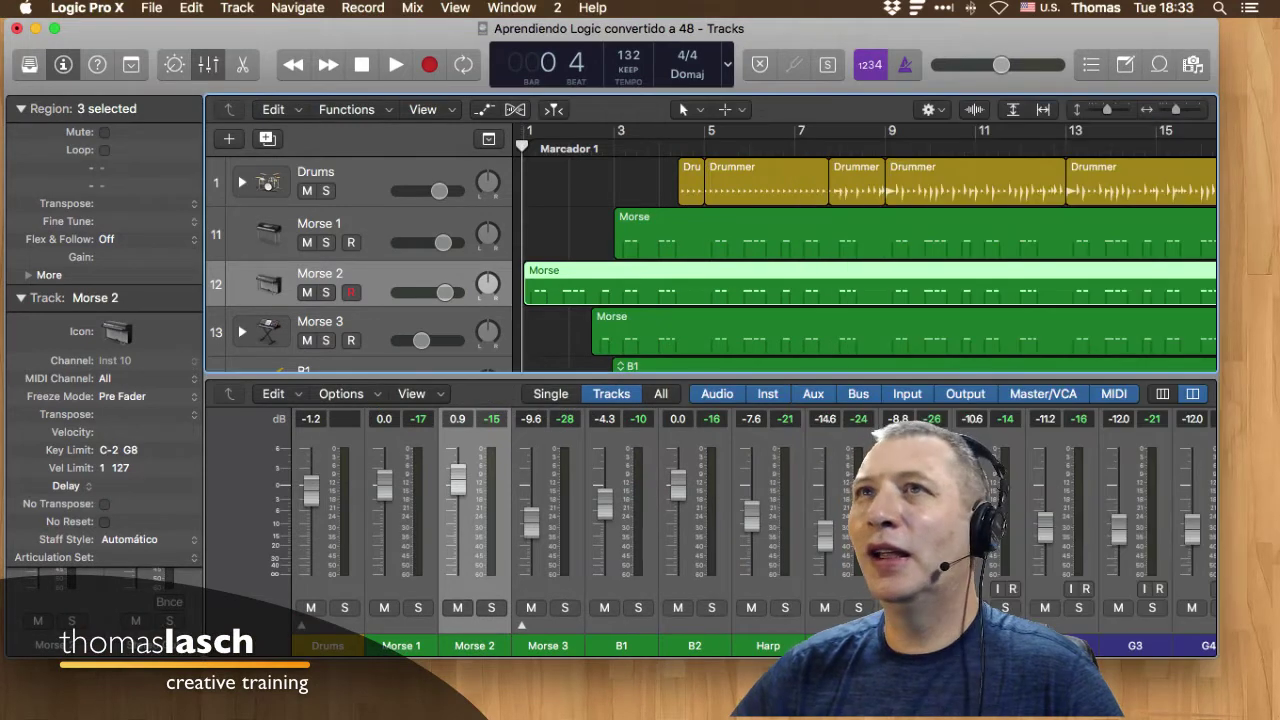
{"action": "key", "text": "x"}
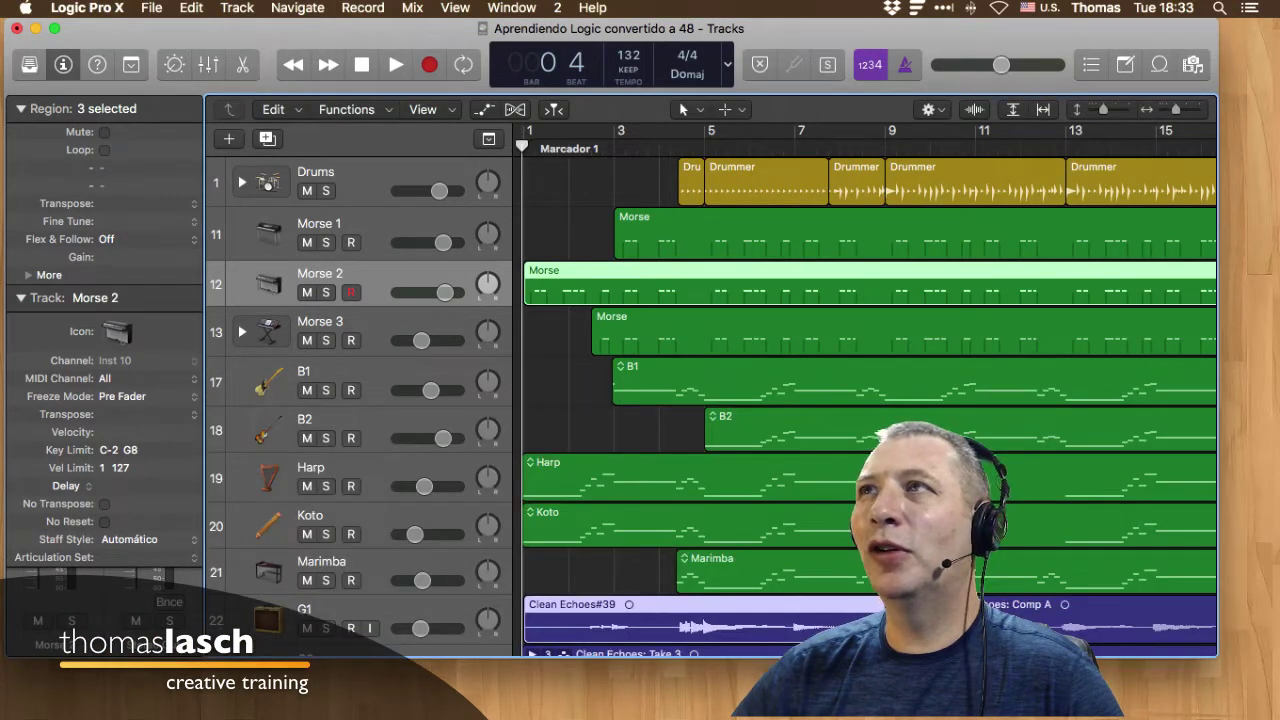
{"action": "key", "text": "b"}
Switch back and forth between Screensets 1 and 2 to compare their layouts, ending on Screenset 2.
{"action": "left_click", "coordinate": [558, 8]}
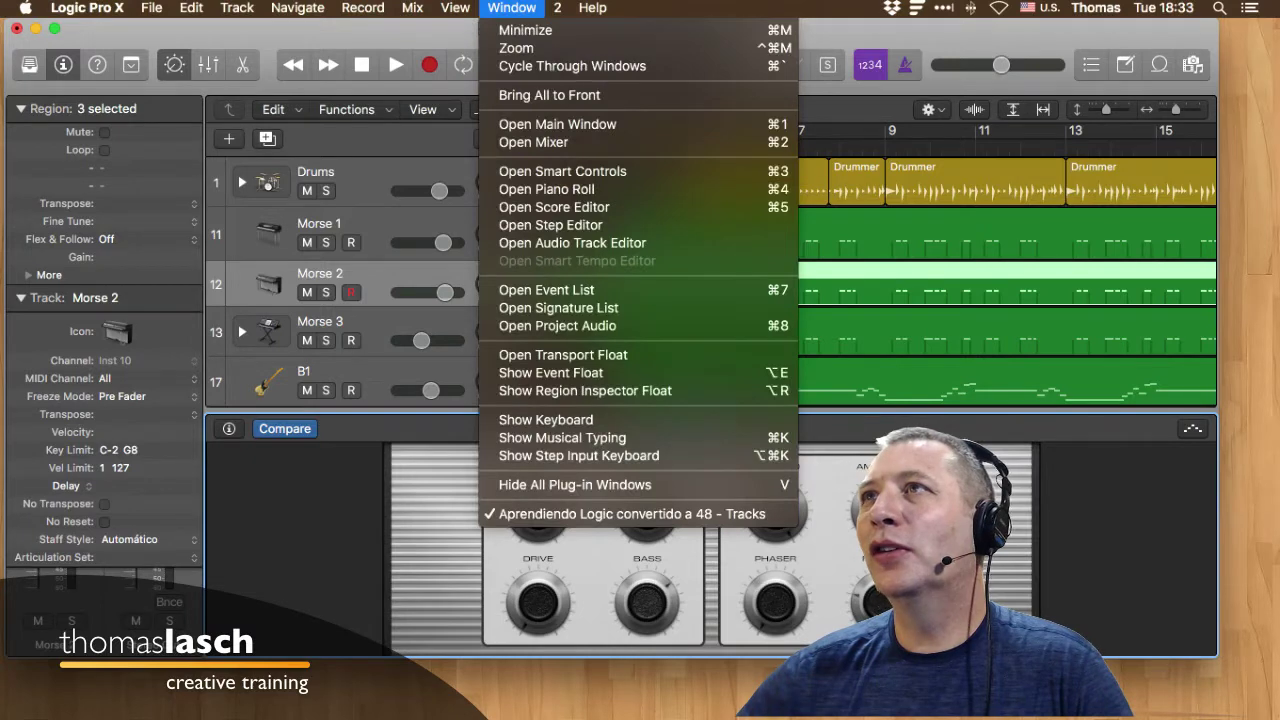
{"action": "left_click", "coordinate": [511, 8]}
{"action": "left_click", "coordinate": [557, 8]}
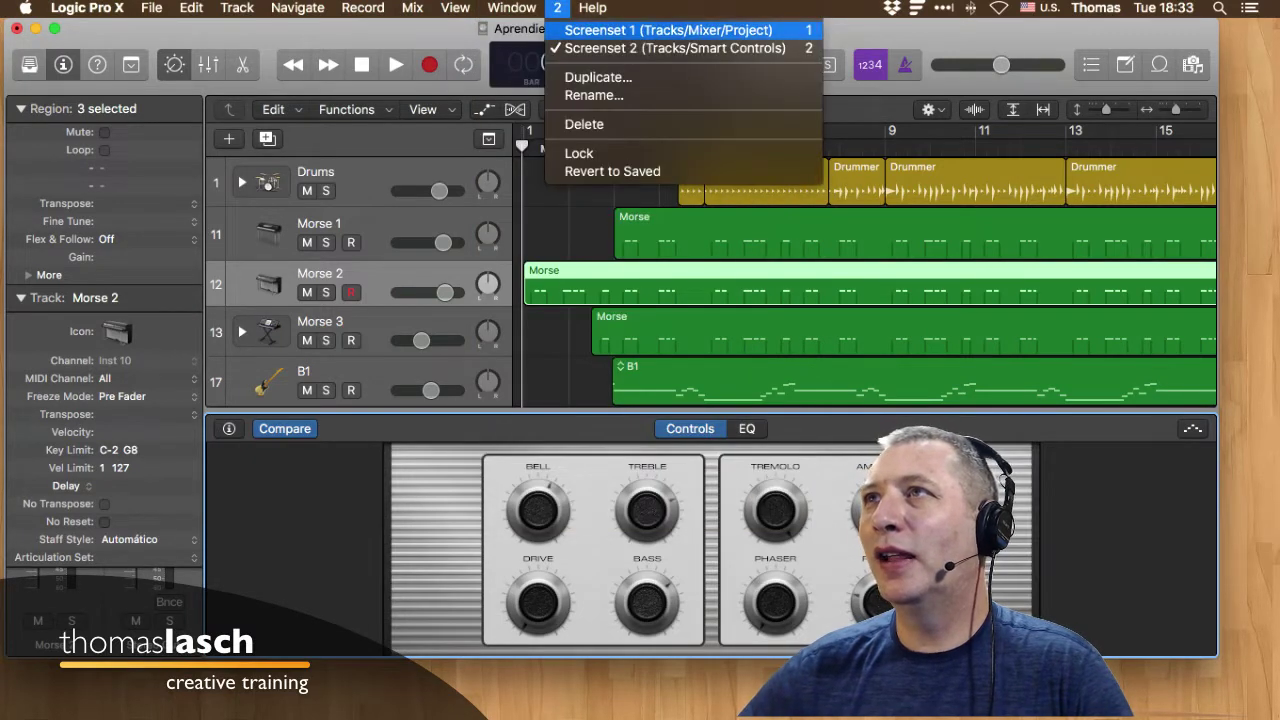
{"action": "left_click", "coordinate": [668, 30]}
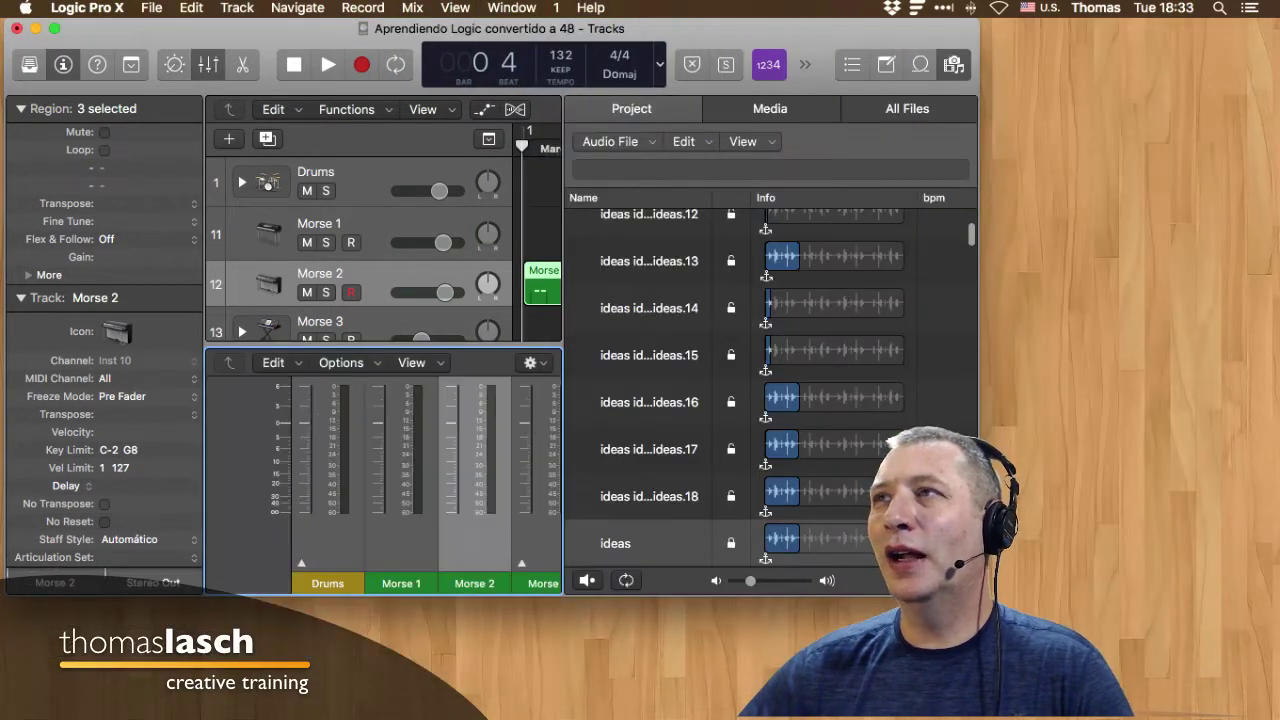
{"action": "left_click", "coordinate": [556, 7]}
{"action": "left_click", "coordinate": [675, 48]}
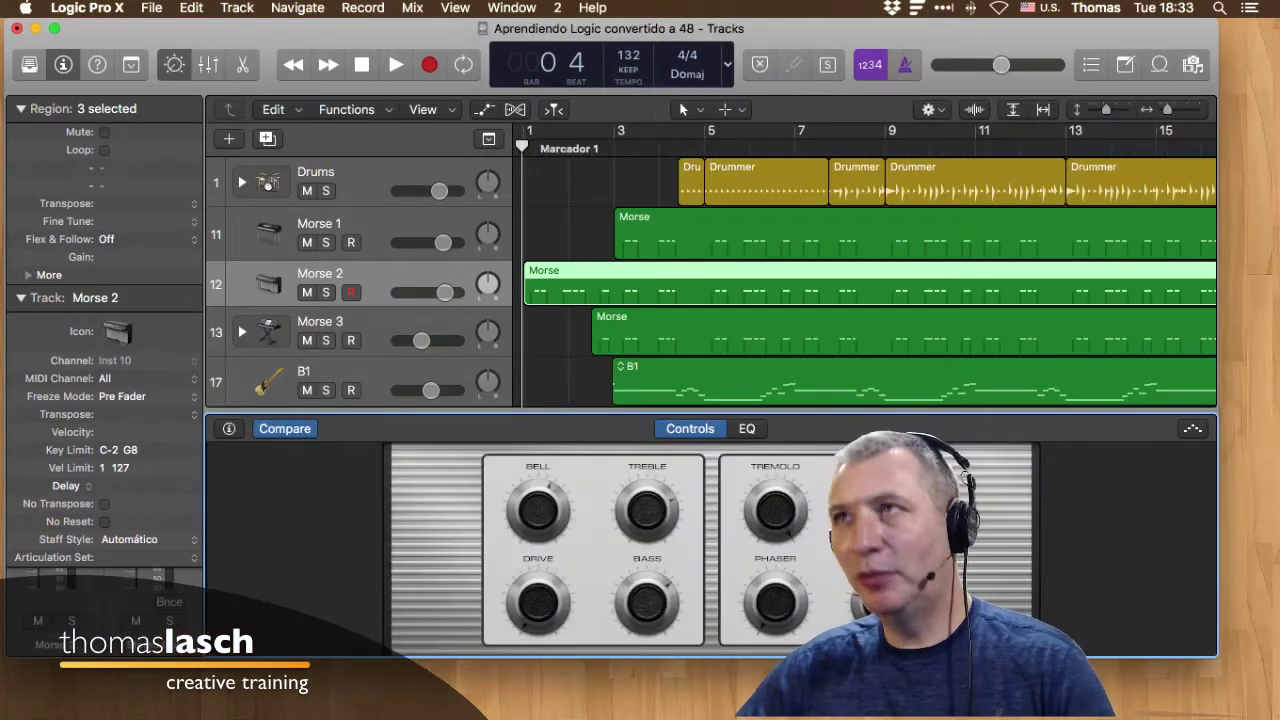
{"action": "key", "text": "1"}
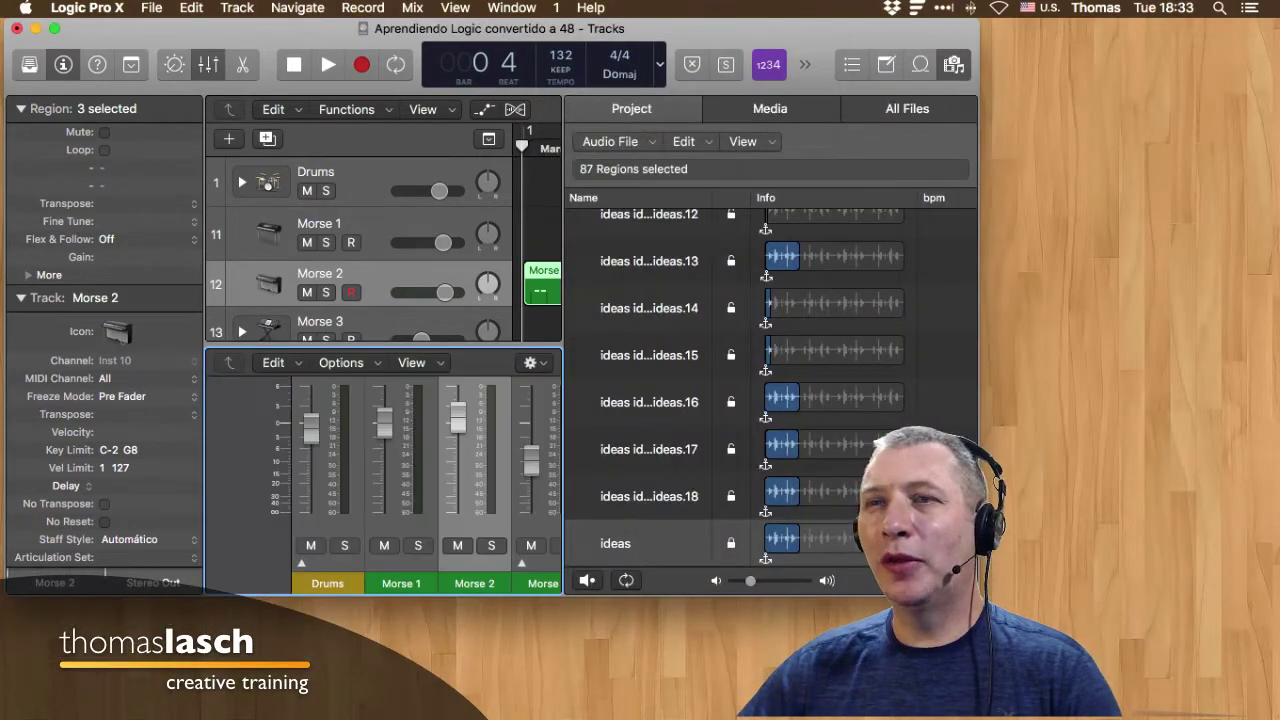
{"action": "key", "text": "2"}
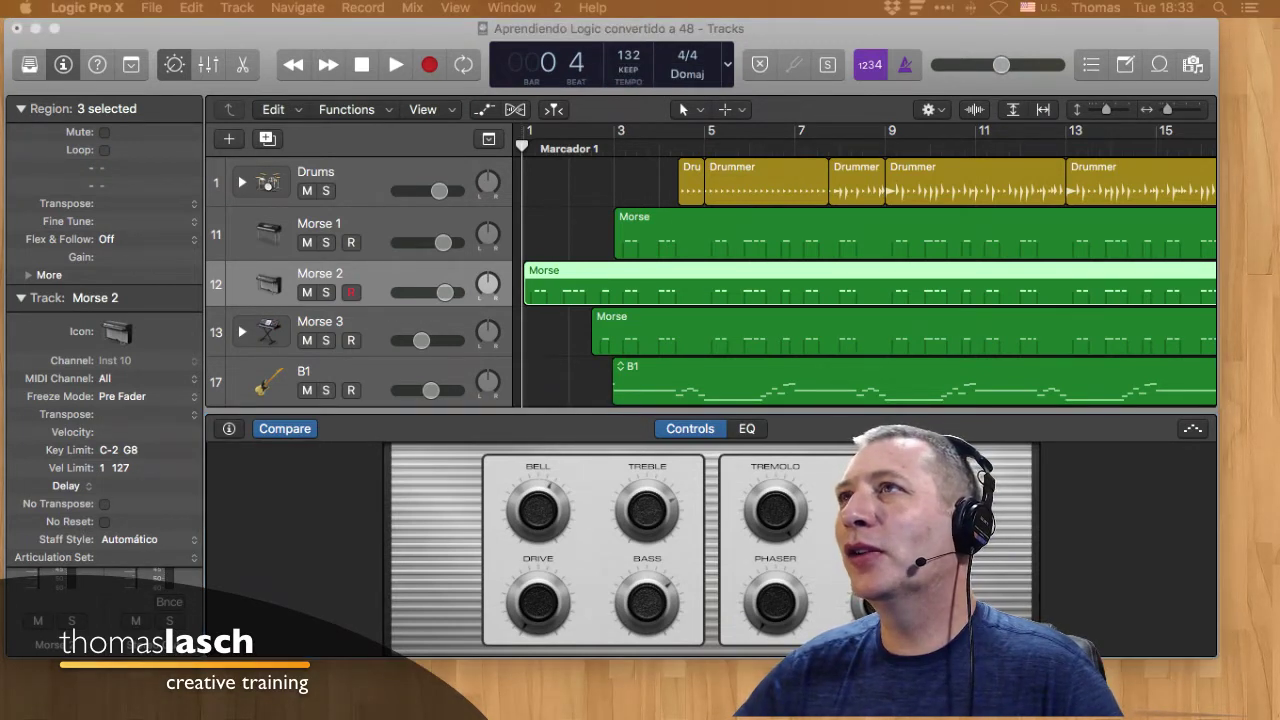
Switch to Screenset 1 and hide its Mixer and project audio browser.
{"action": "left_click", "coordinate": [557, 8]}
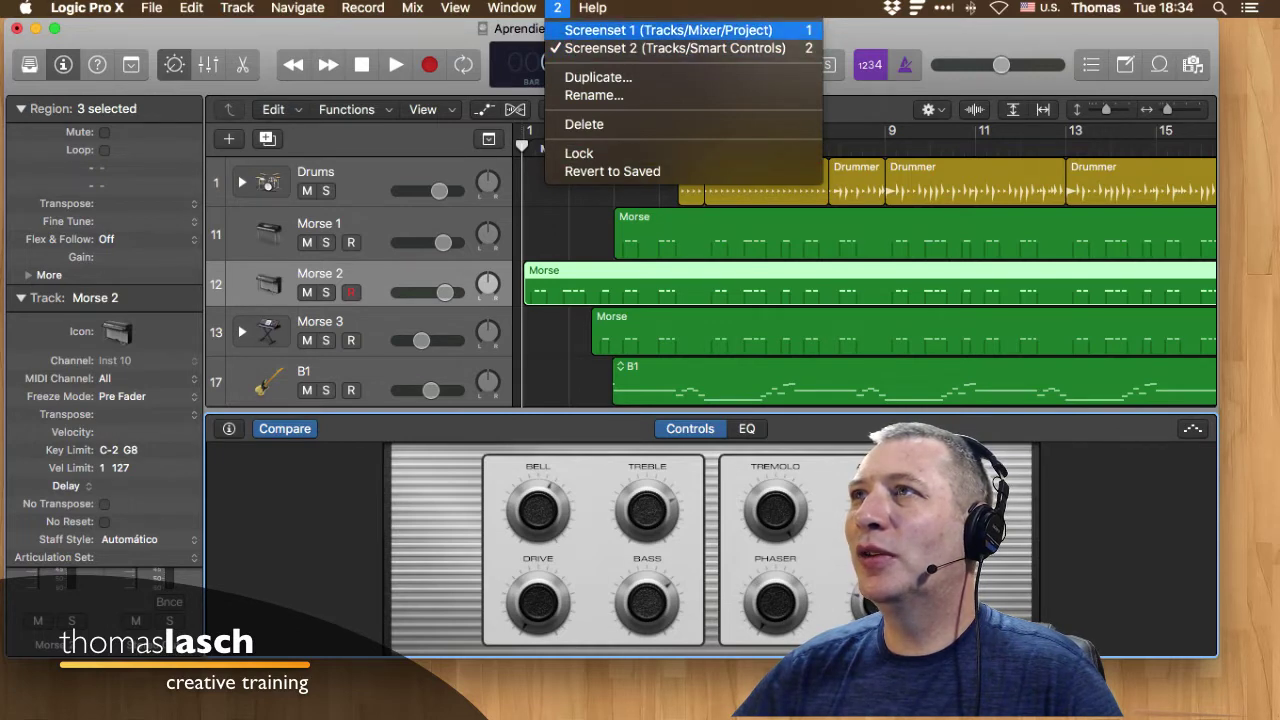
{"action": "left_click", "coordinate": [668, 30]}
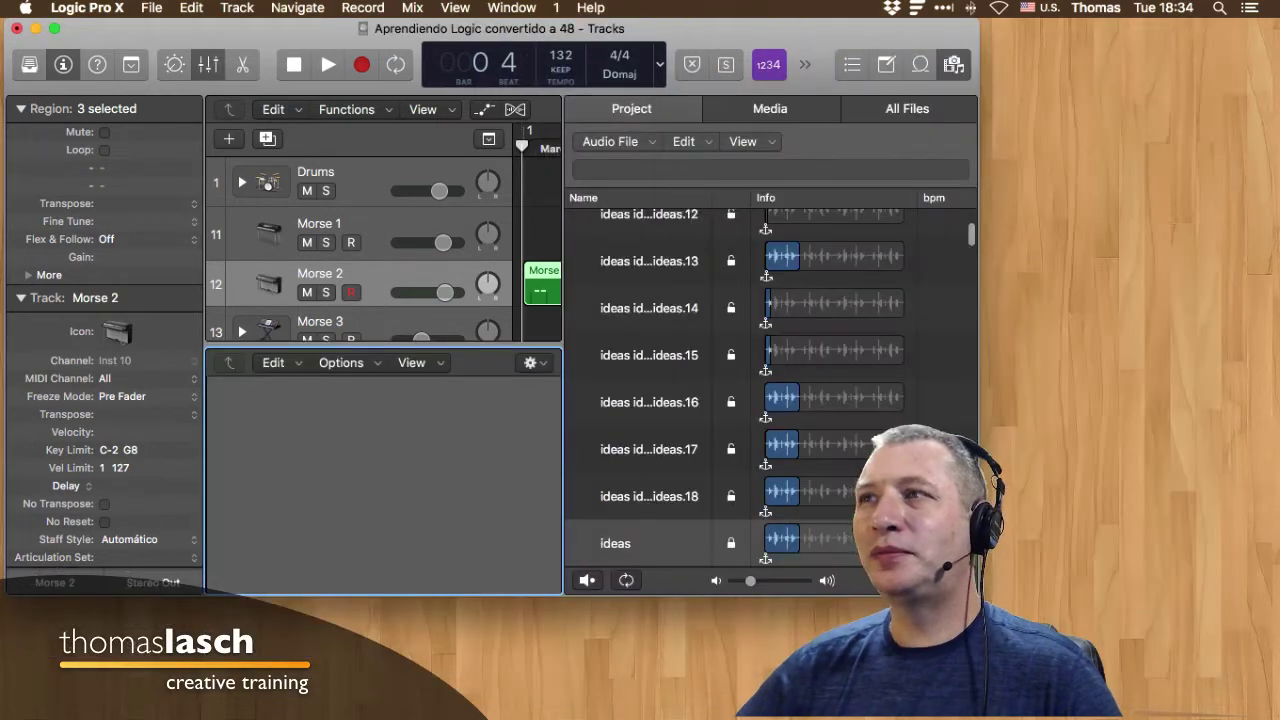
{"action": "key", "text": "x"}
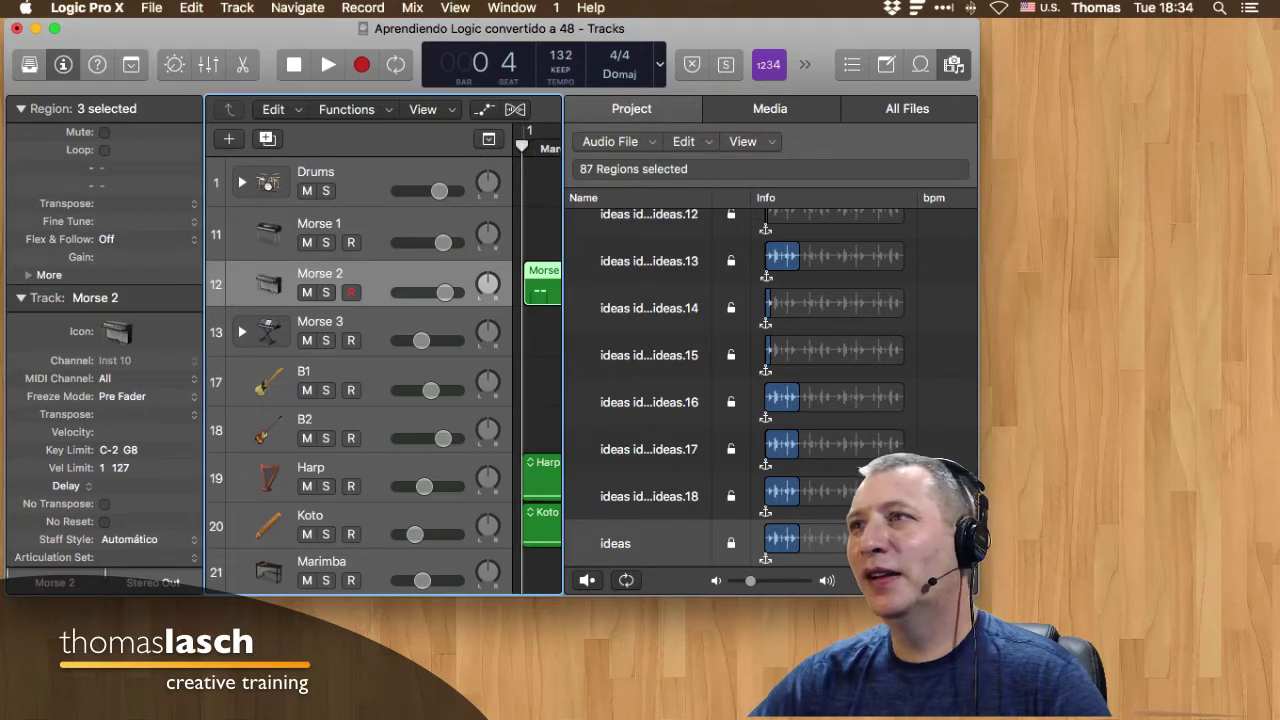
{"action": "key", "text": "f"}
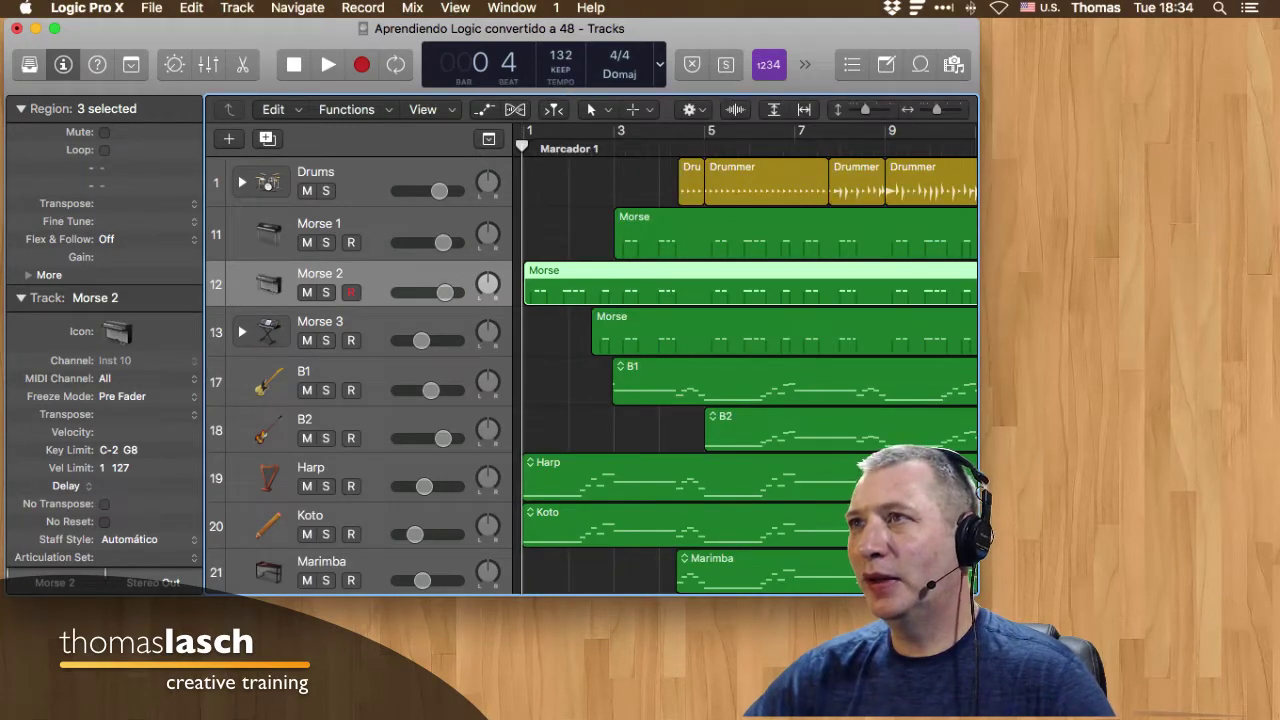
Open the Piano Roll in a separate window over the tracks and duplicate Screenset 1 to number 3.
{"action": "key", "text": "super+4"}
{"action": "left_click_drag", "start_coordinate": [450, 28], "coordinate": [431, 32]}
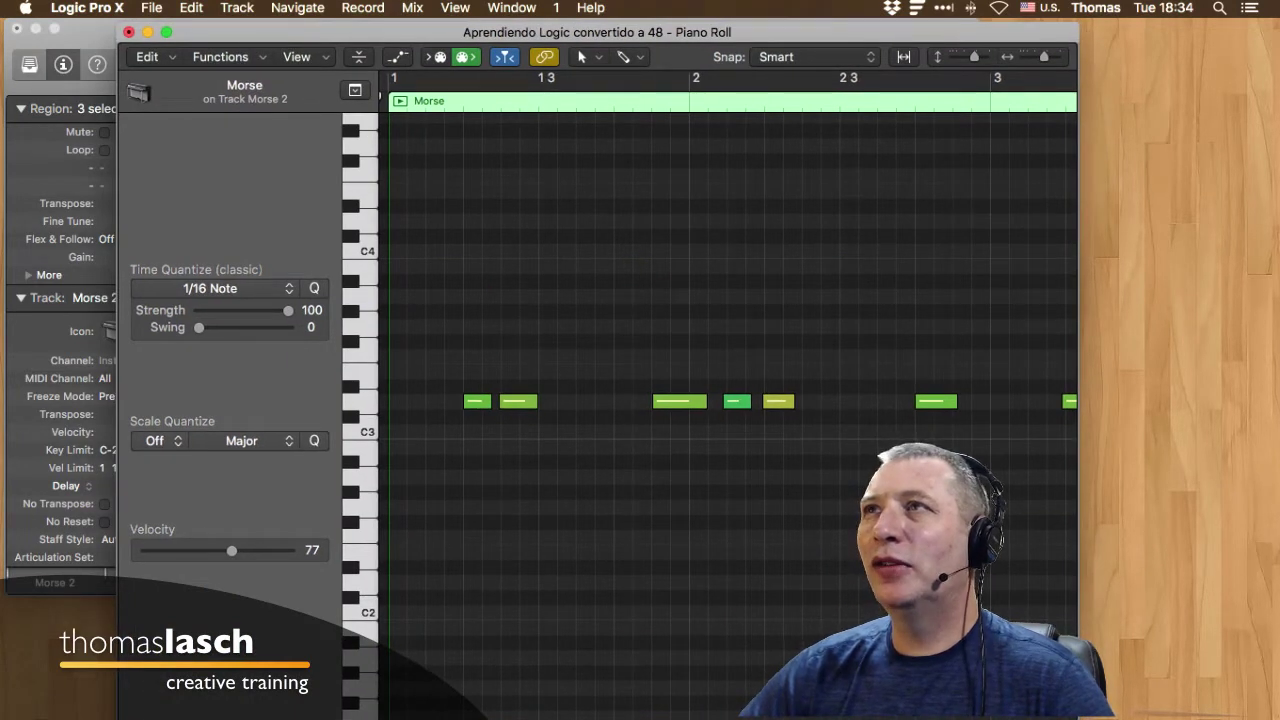
{"action": "left_click", "coordinate": [556, 8]}
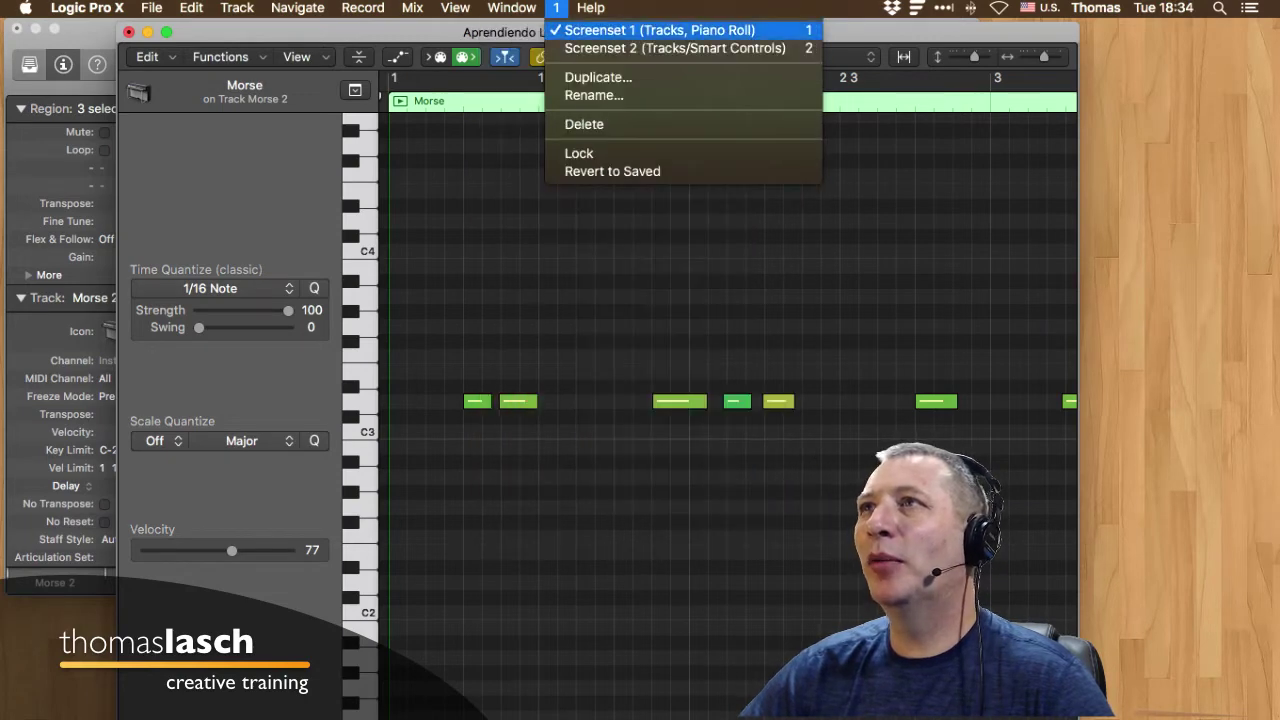
{"action": "left_click", "coordinate": [598, 78]}
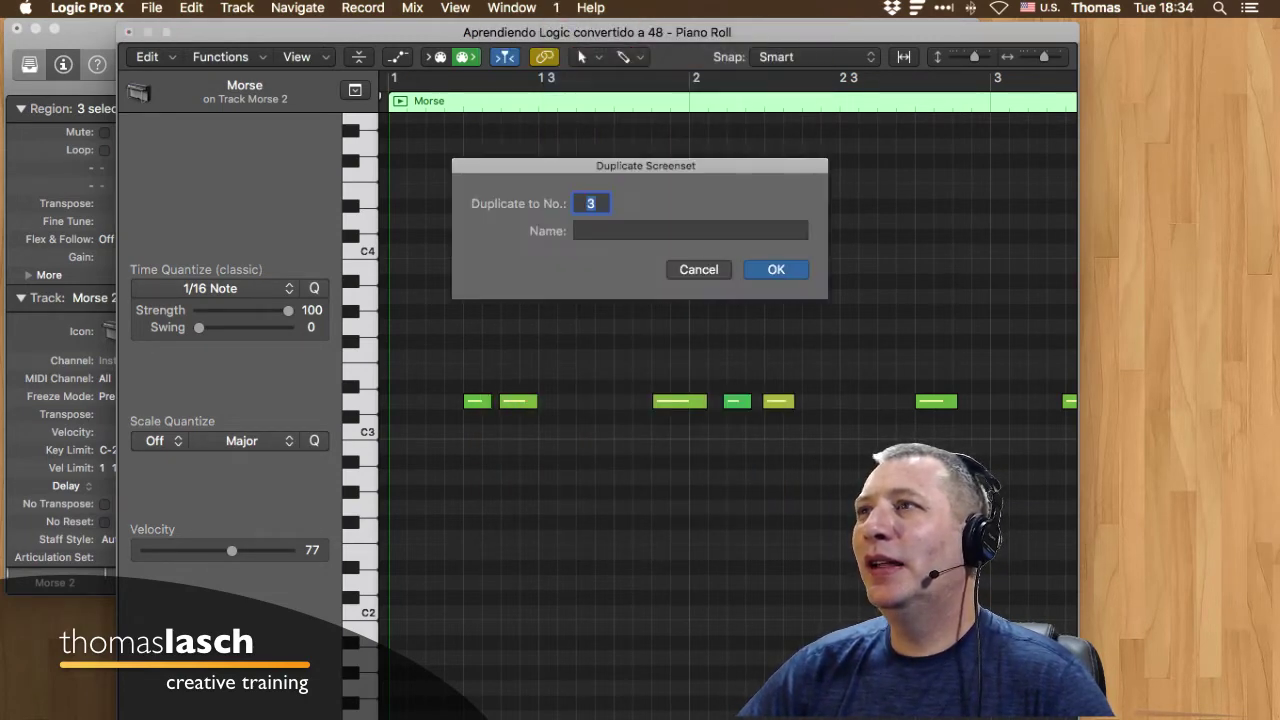
{"action": "key", "text": "Return"}
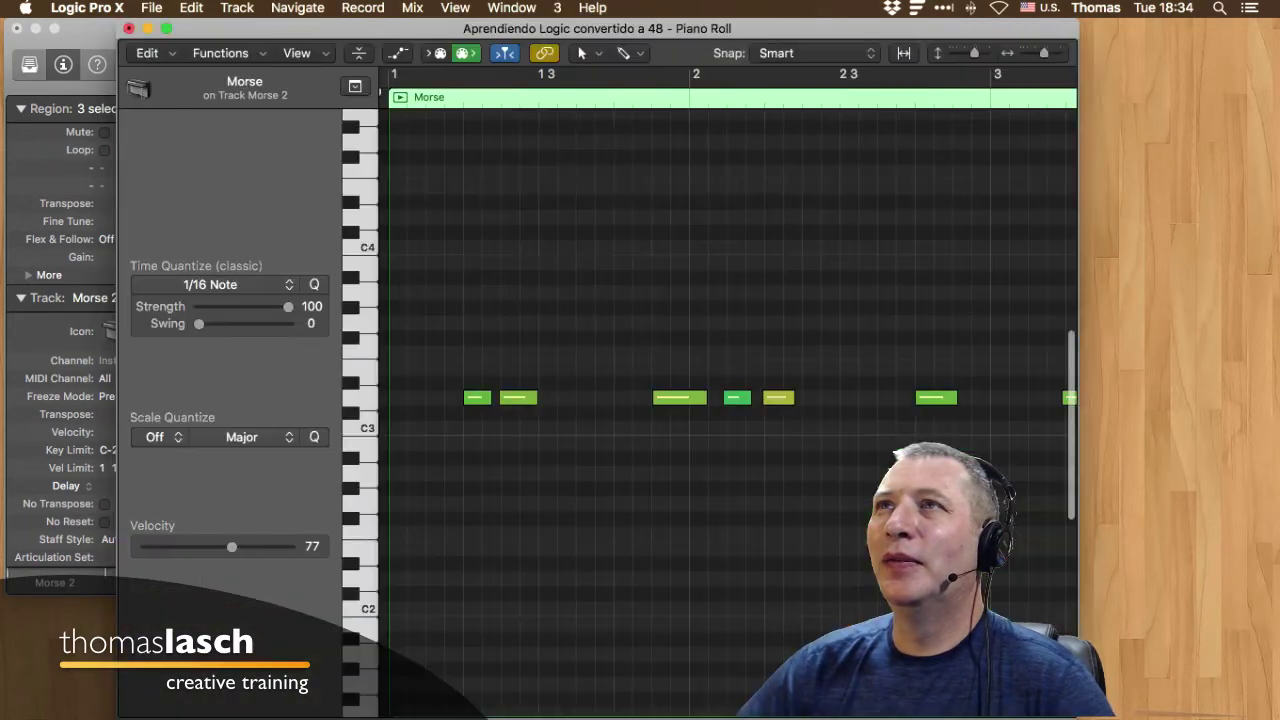
Close the Piano Roll window, and recall Screensets 3 and 1 in turn to compare their layouts, ending on Screenset 3.
{"action": "left_click", "coordinate": [128, 28]}
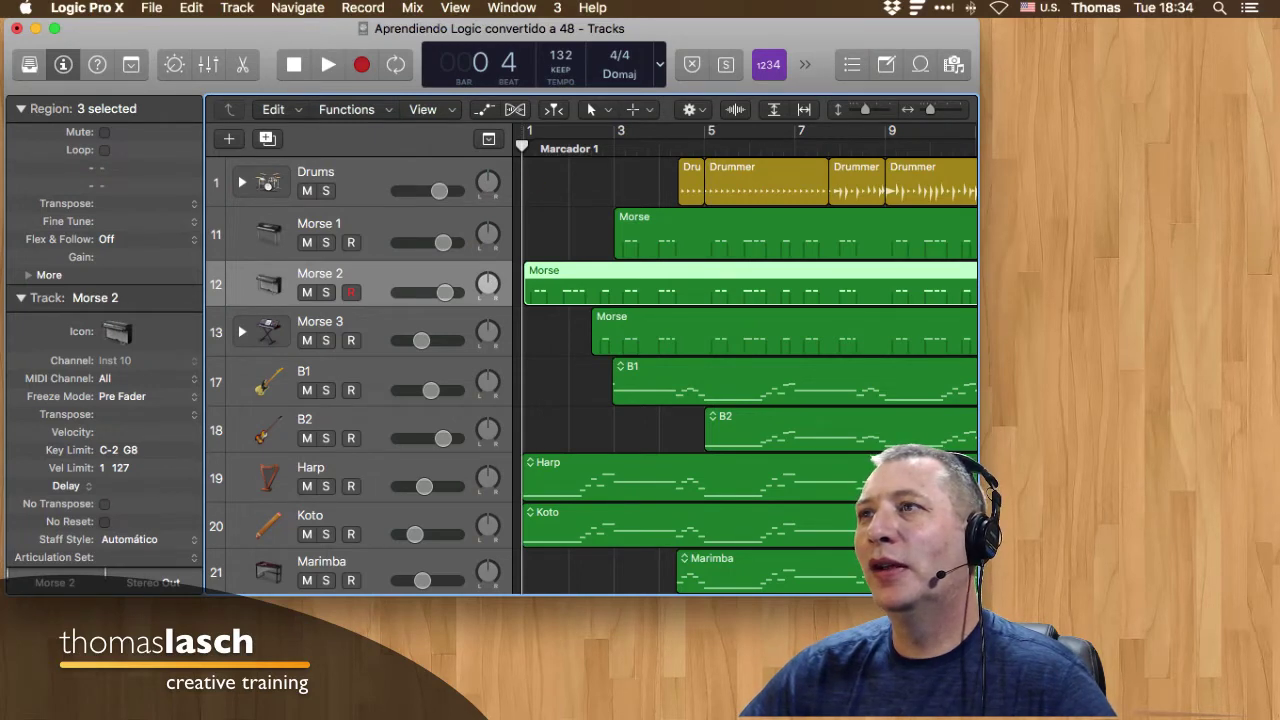
{"action": "key", "text": "3"}
{"action": "left_click", "coordinate": [557, 7]}
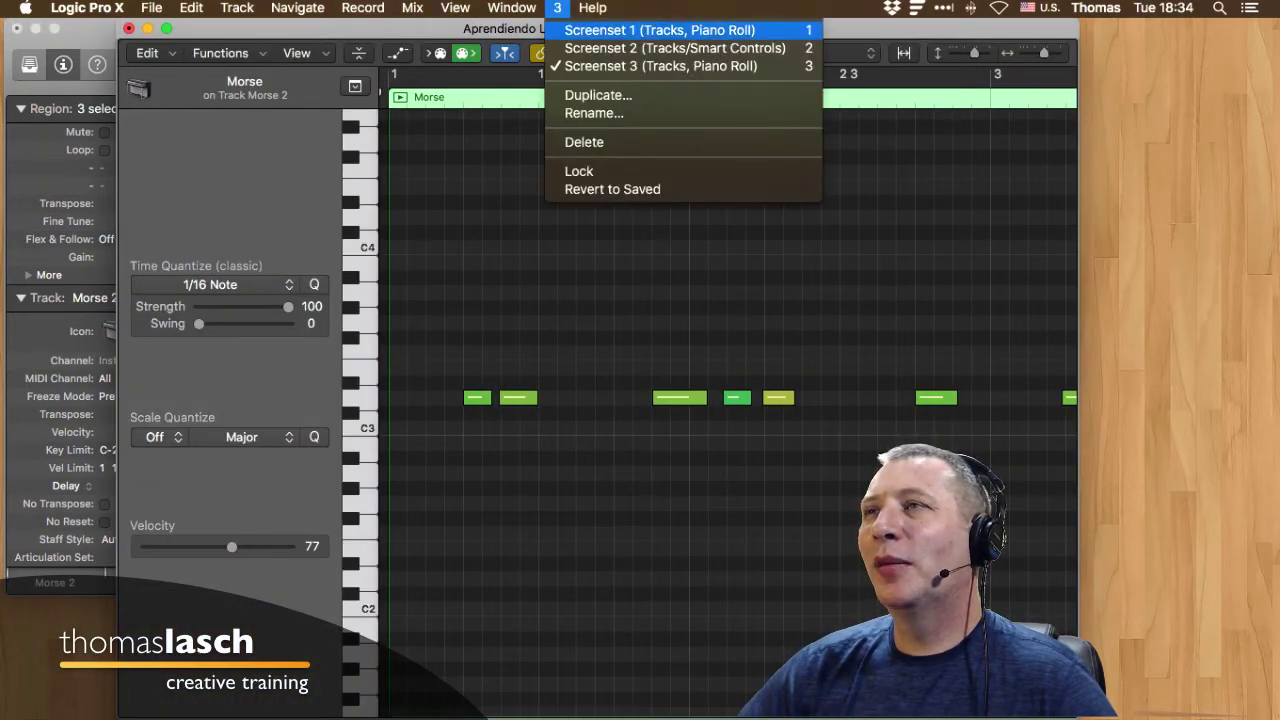
{"action": "left_click", "coordinate": [590, 30]}
{"action": "key", "text": "1"}
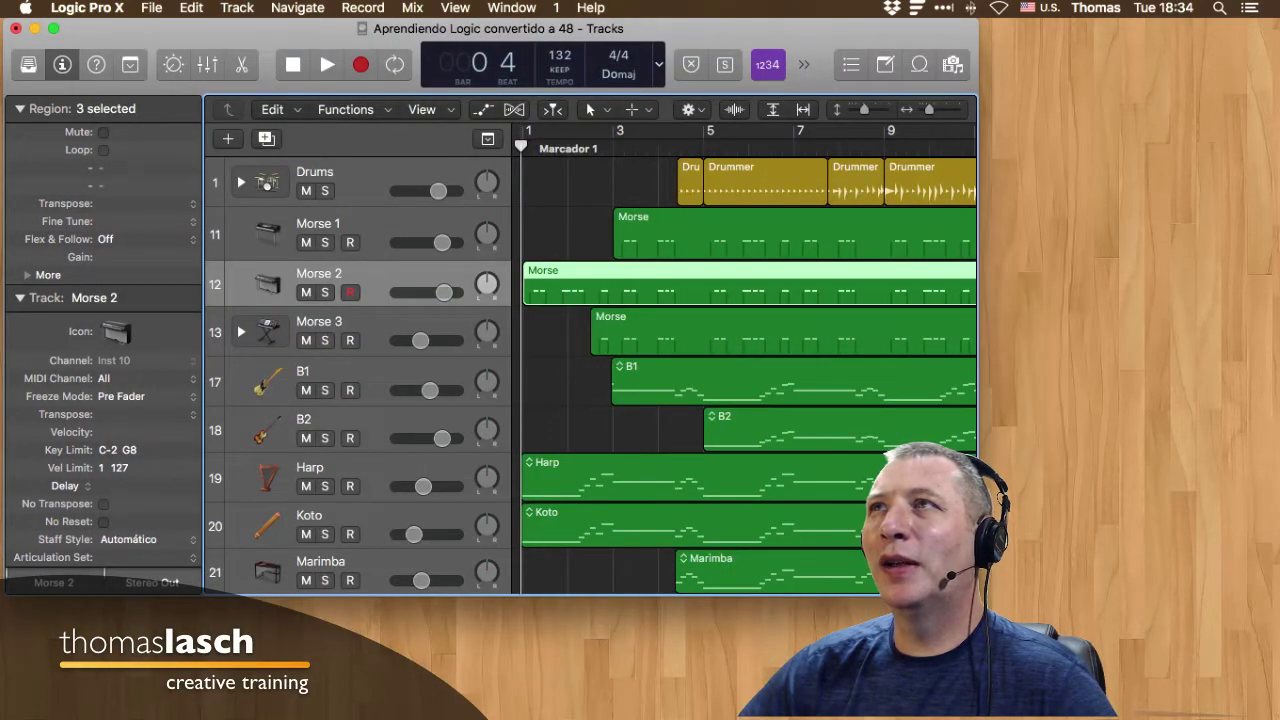
{"action": "left_click", "coordinate": [556, 8]}
{"action": "key", "text": "Escape"}
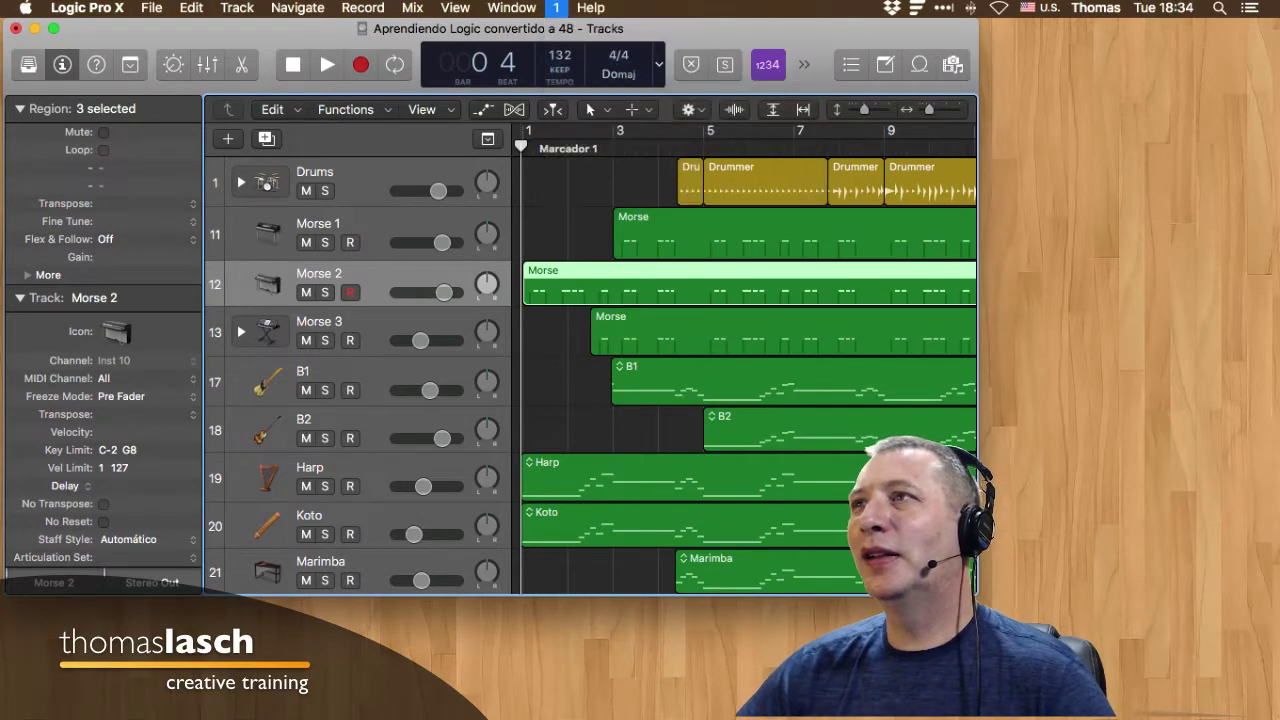
{"action": "key", "text": "3"}
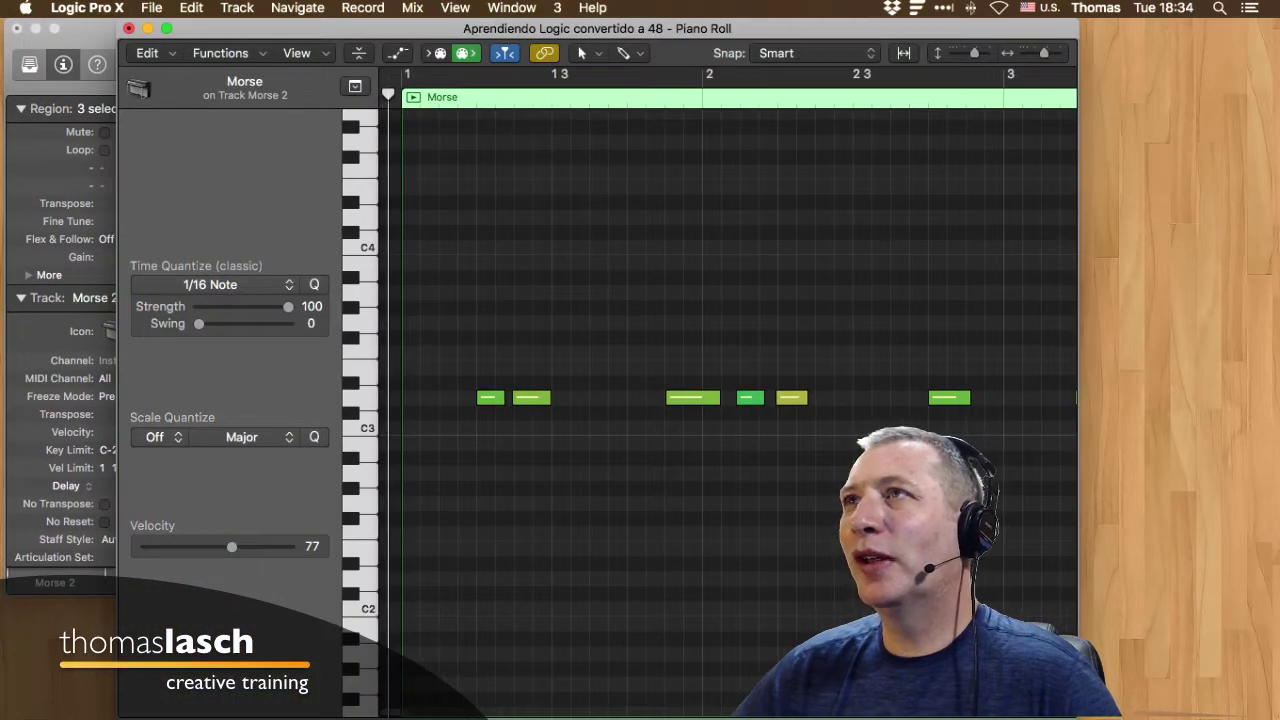
Switch to Screenset 1 and enlarge its Tracks window to fill the screen.
{"action": "left_click", "coordinate": [557, 7]}
{"action": "left_click", "coordinate": [626, 30]}
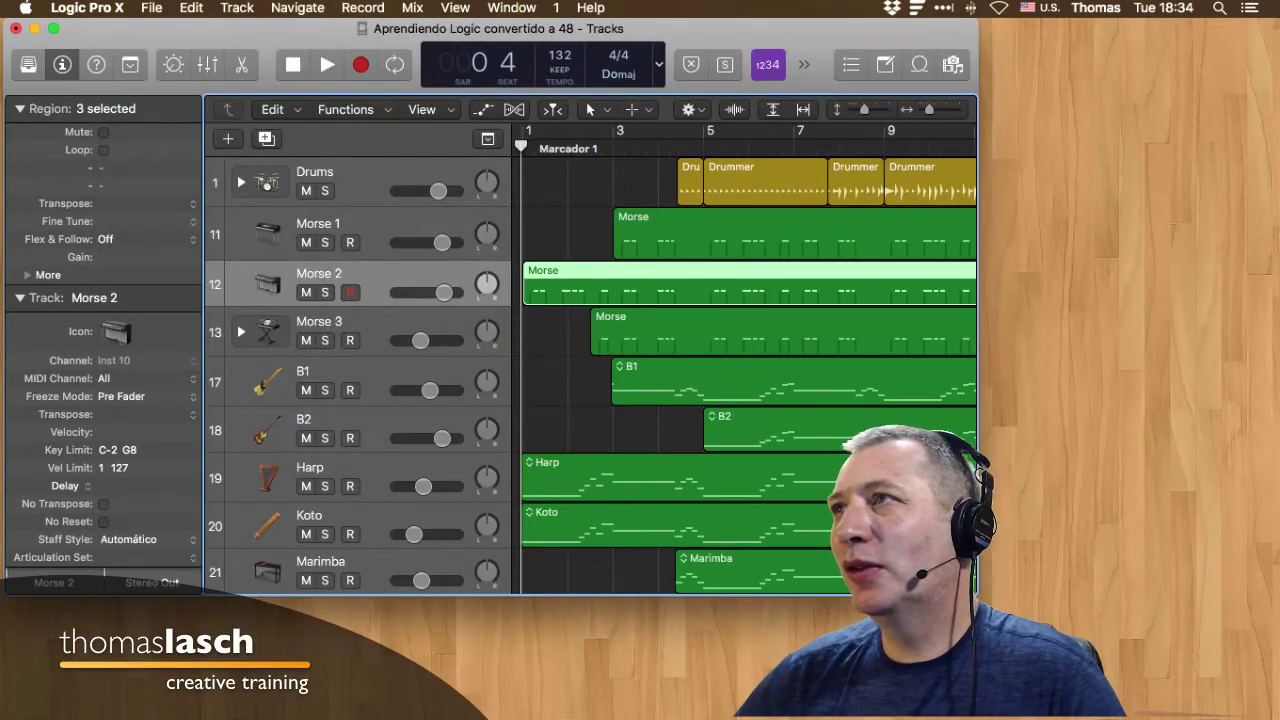
{"action": "left_click_drag", "start_coordinate": [978, 596], "coordinate": [1279, 716]}
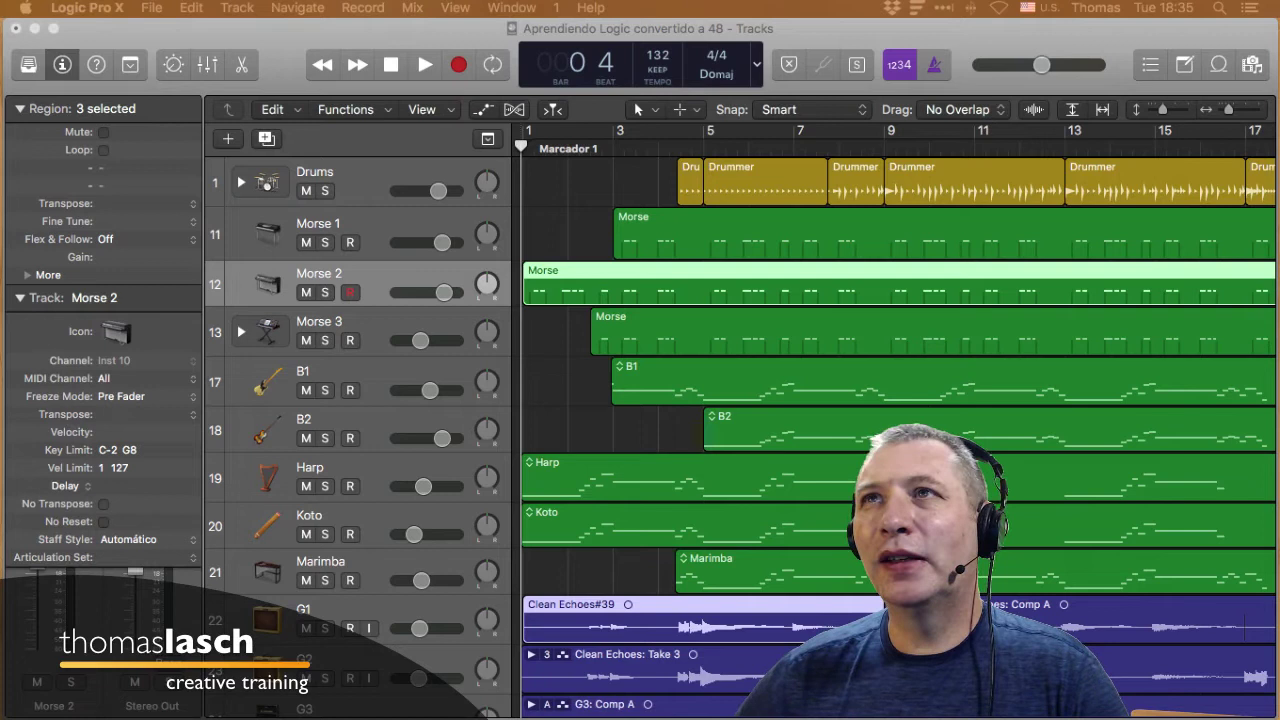
{"action": "key", "text": "super+Tab"}
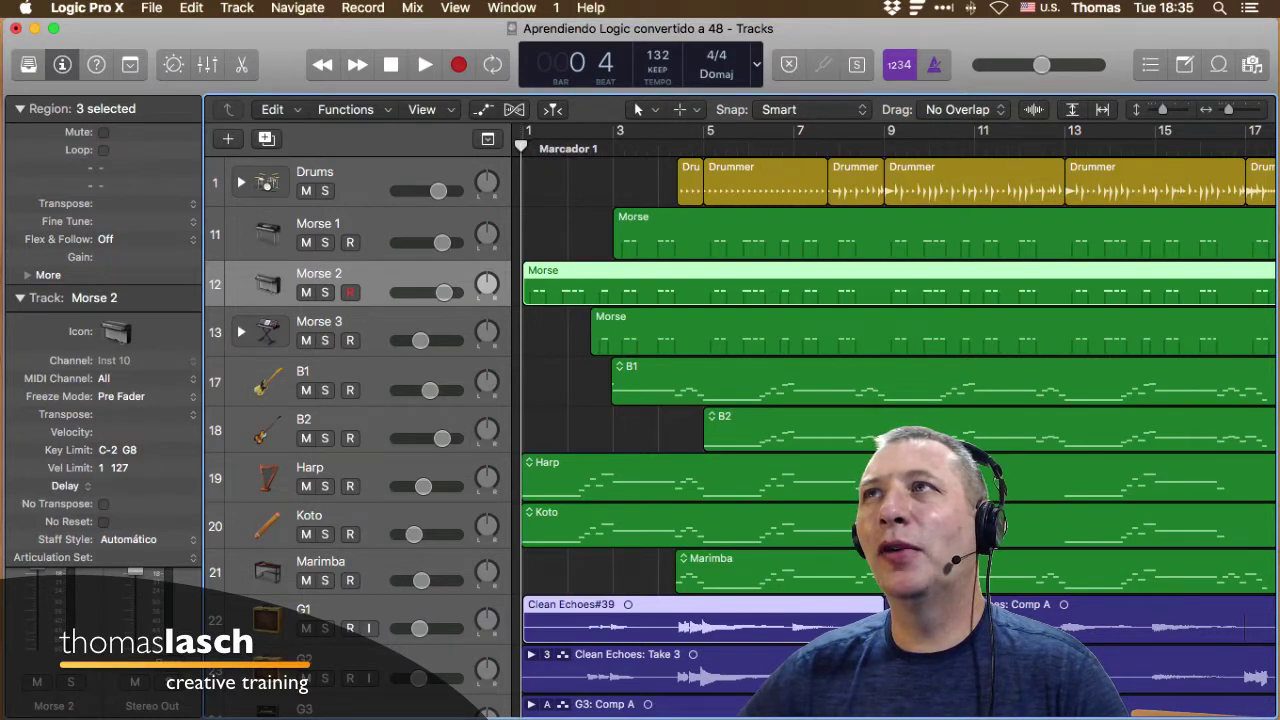
Open the Mixer in its own window over the tracks and close it again.
{"action": "left_click", "coordinate": [511, 8]}
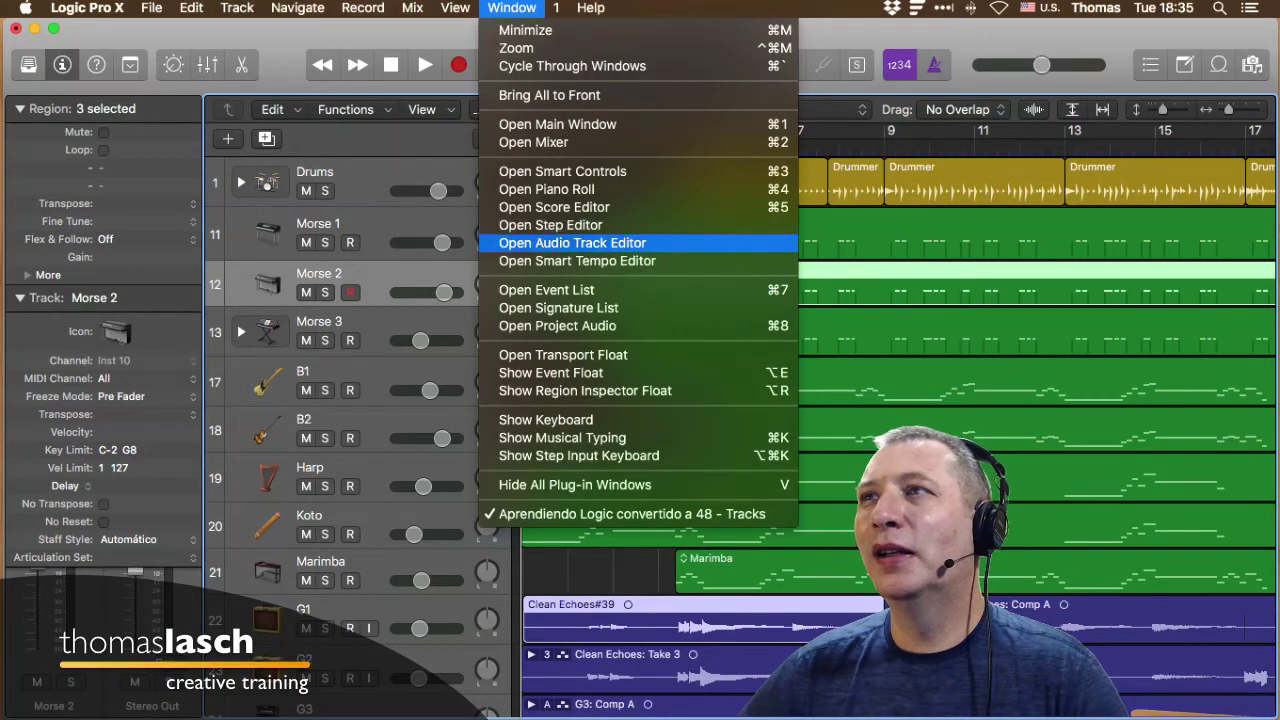
{"action": "left_click", "coordinate": [533, 142]}
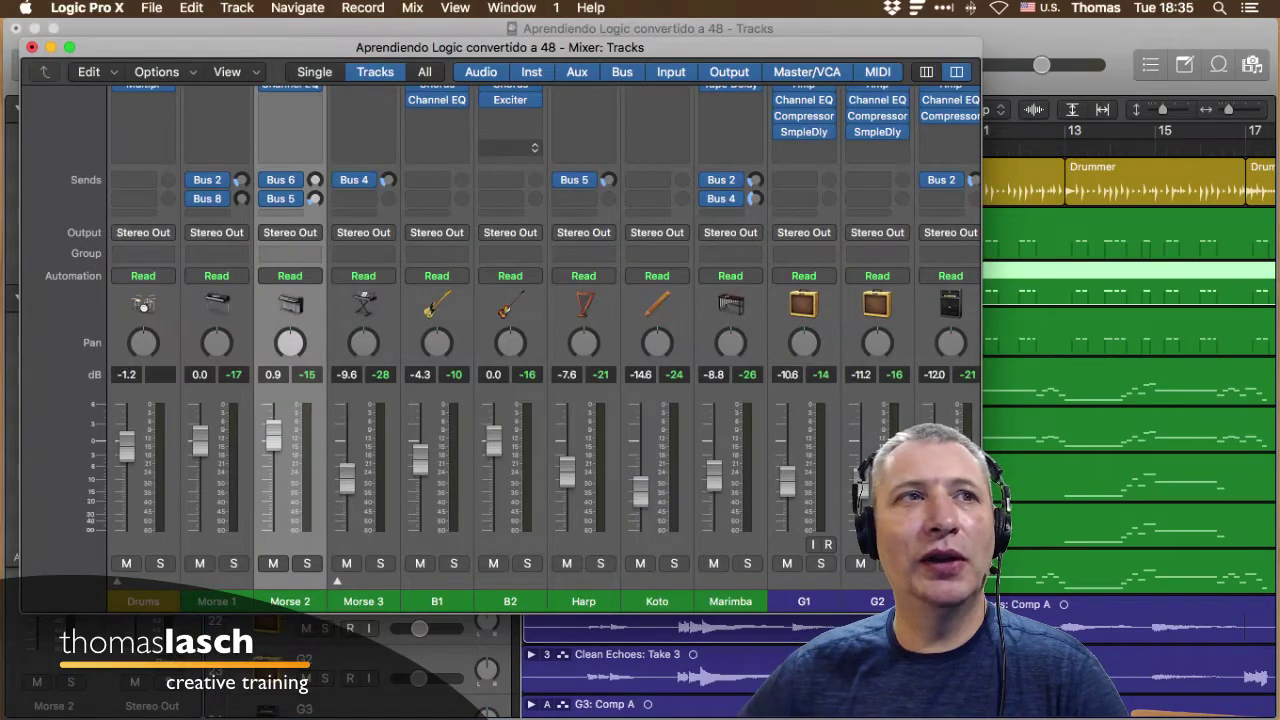
{"action": "key", "text": "super+w"}
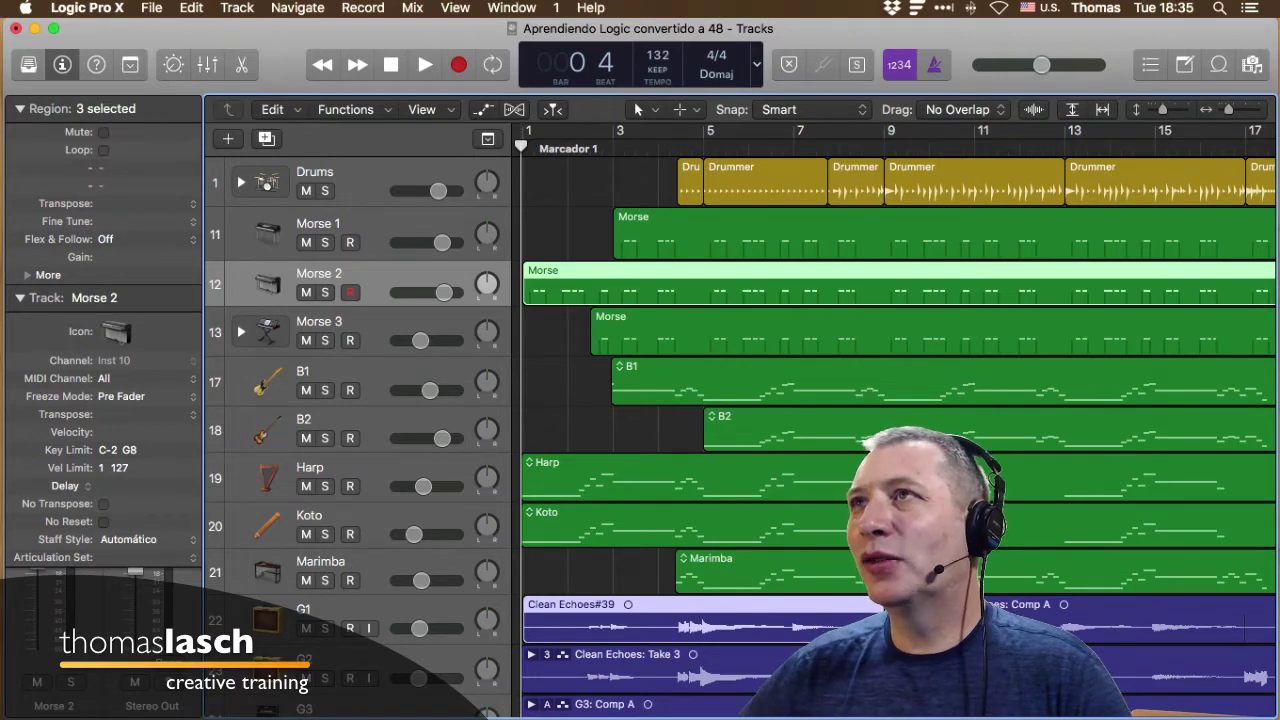
Open the Morse region's Piano Roll in a separate window and minimize that window.
{"action": "left_click", "coordinate": [512, 8]}
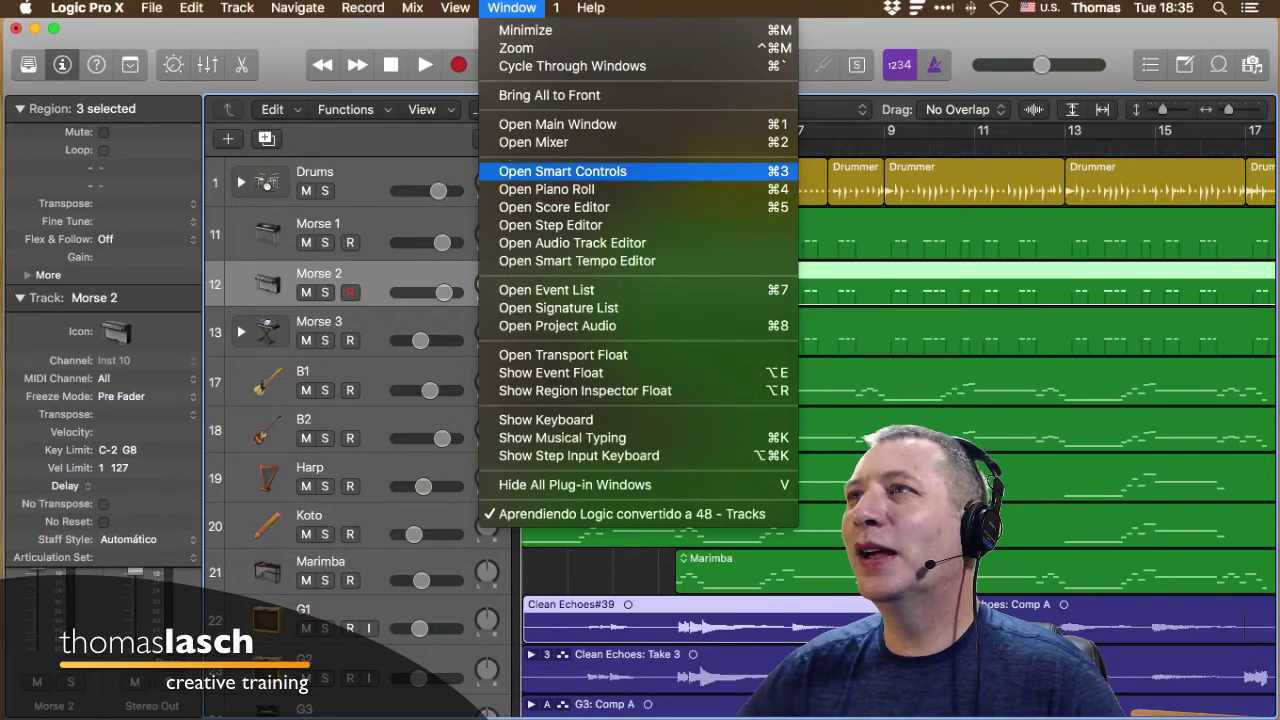
{"action": "key", "text": "Escape"}
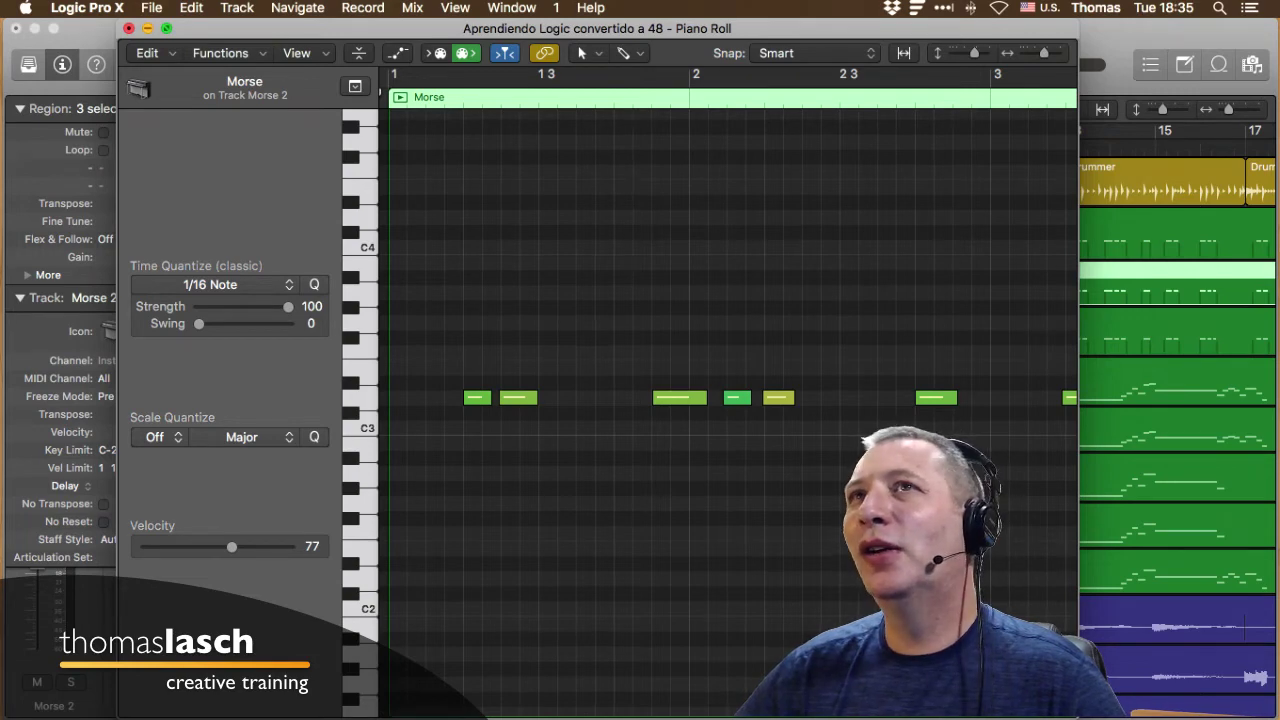
{"action": "left_click", "coordinate": [147, 28]}
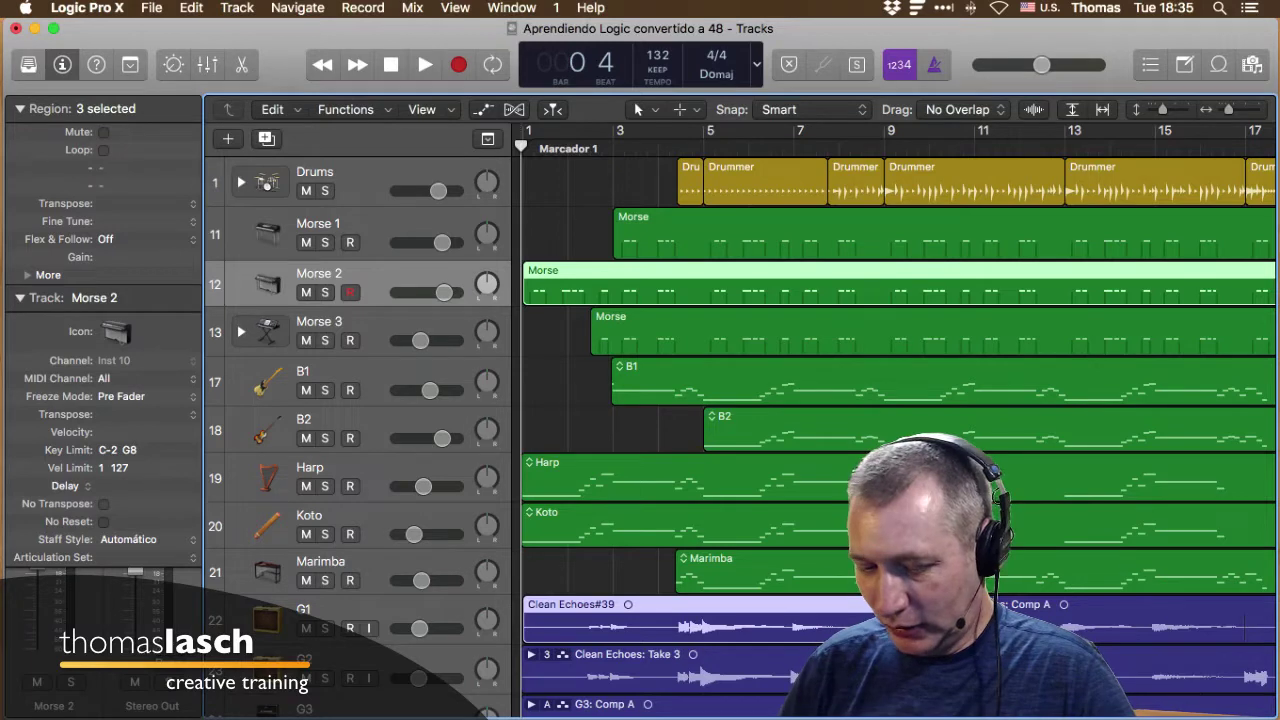
Open two more separate Piano Roll windows and close both, and repeat with a single one.
{"action": "key", "text": "super+4"}
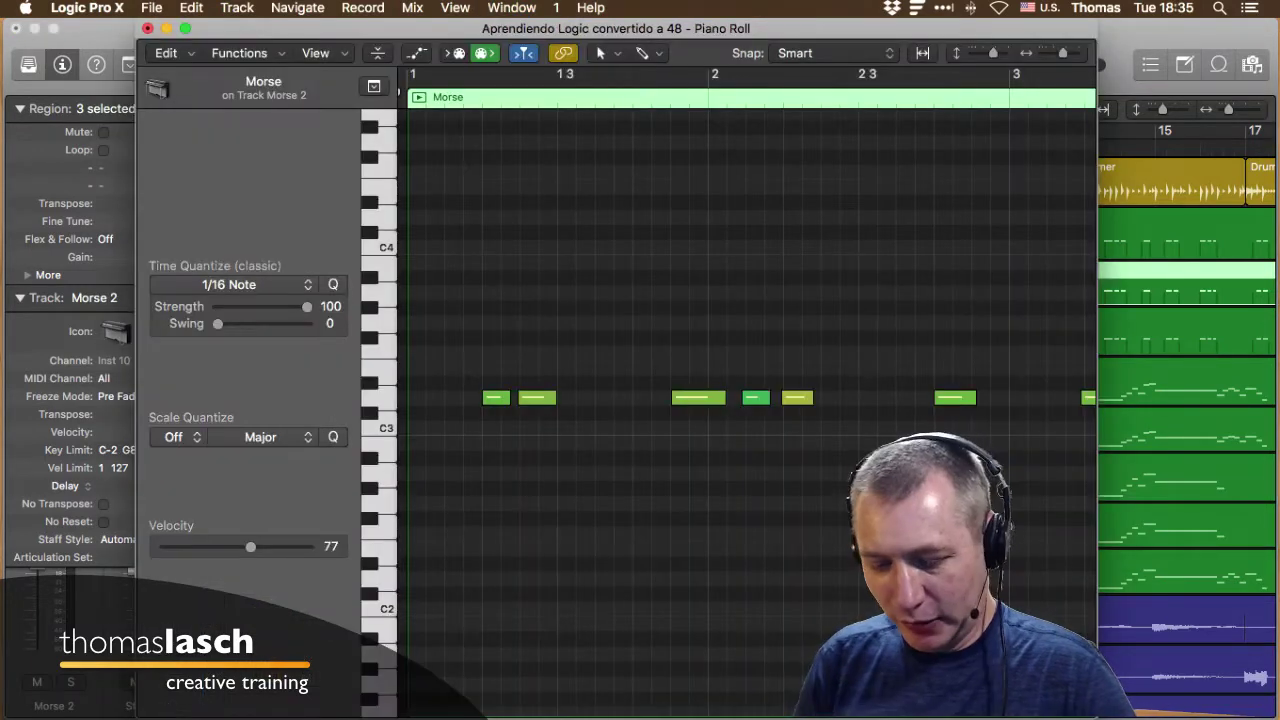
{"action": "key", "text": "super+4"}
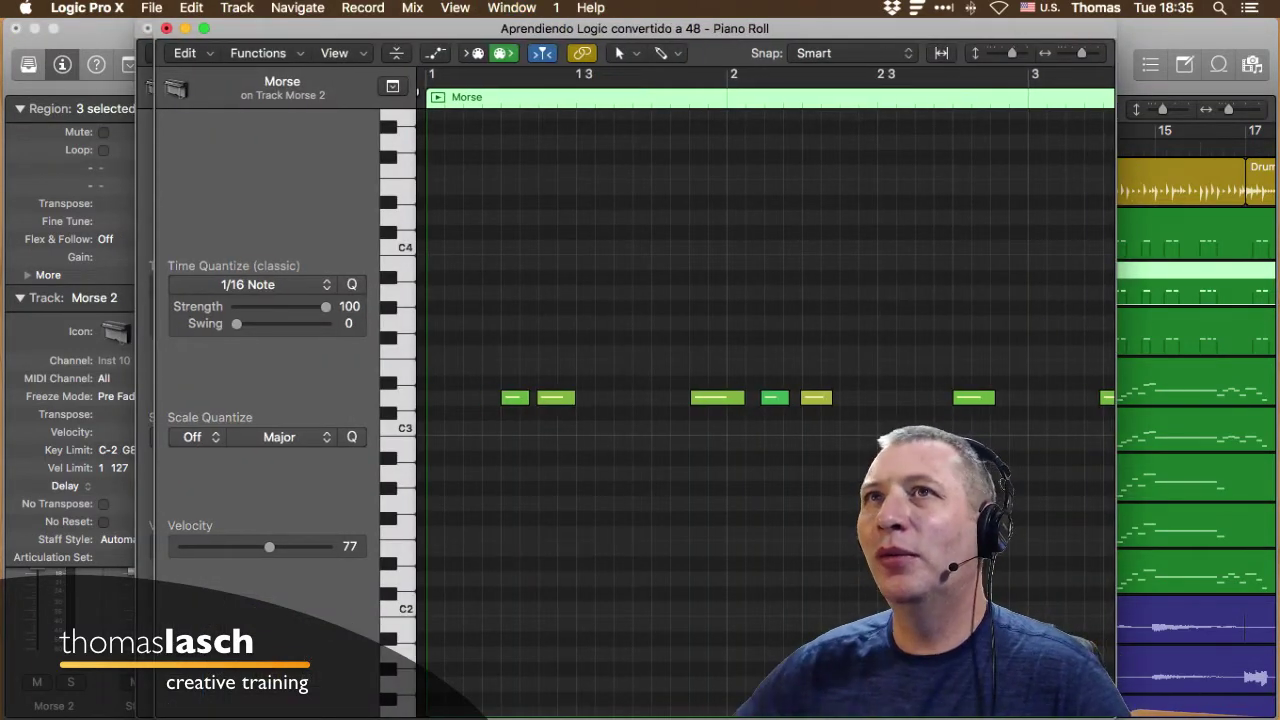
{"action": "key", "text": "super+w"}
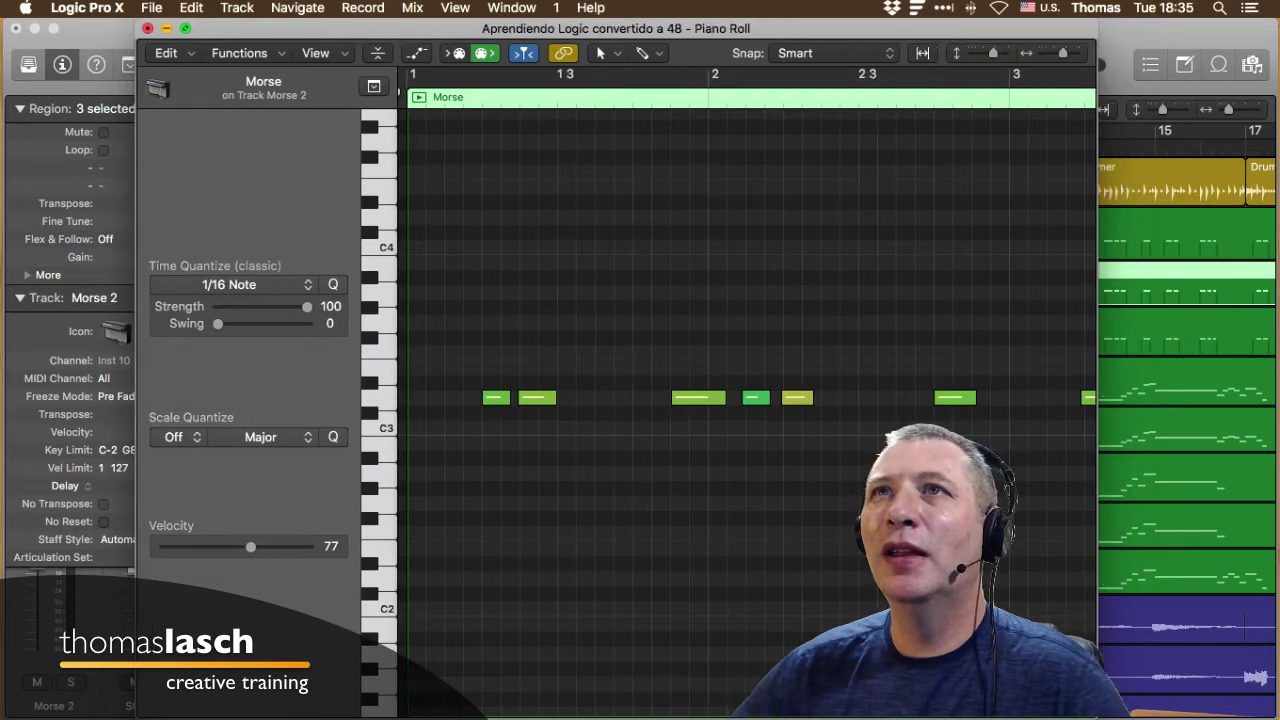
{"action": "key", "text": "super+w"}
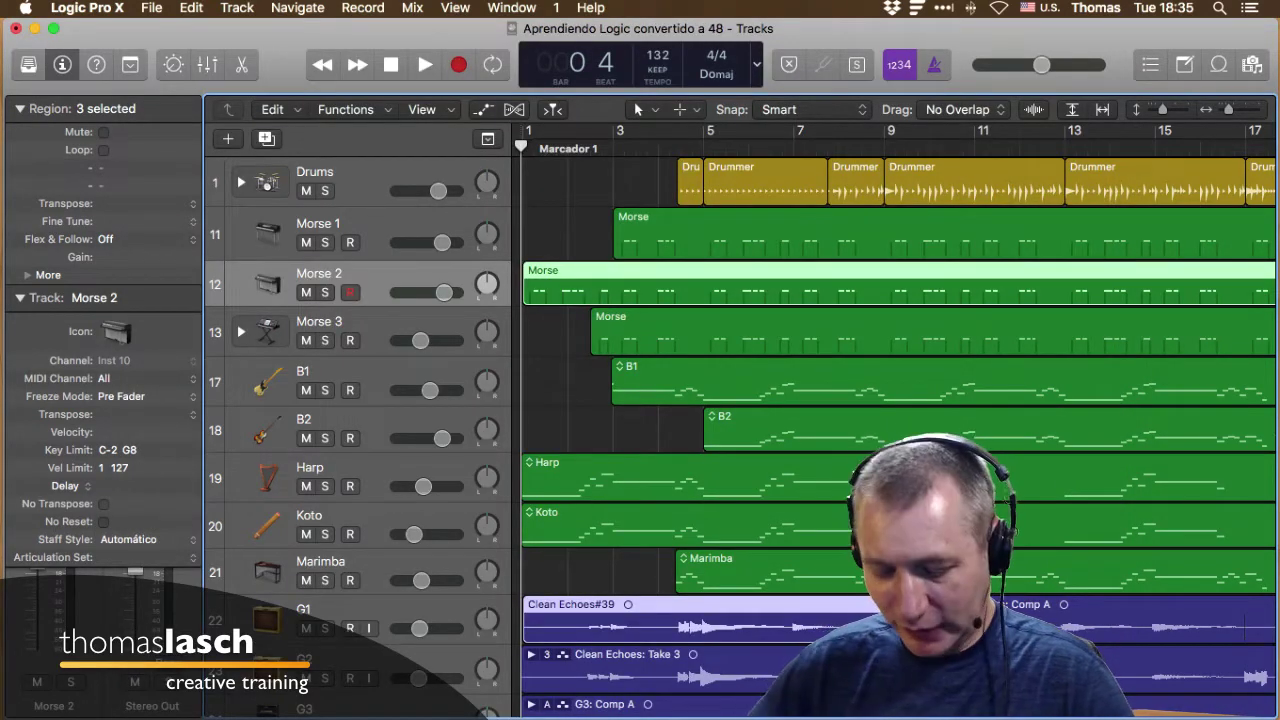
{"action": "key", "text": "super+4"}
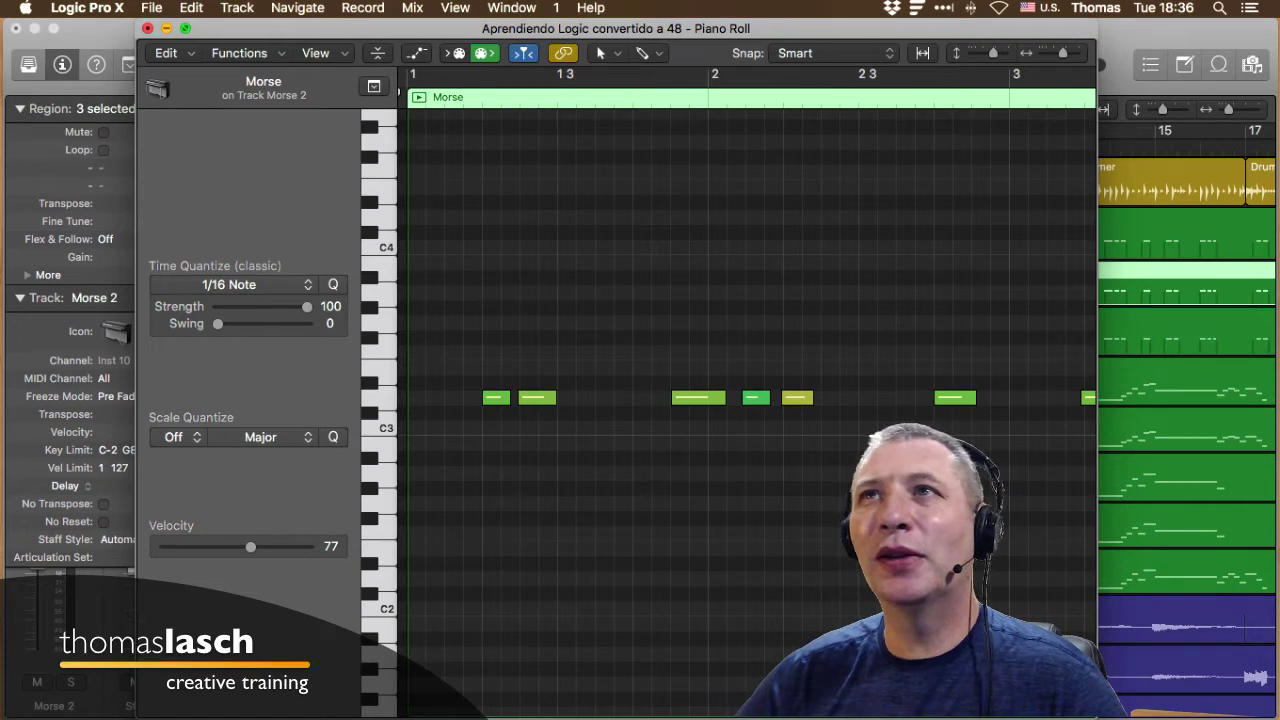
{"action": "left_click", "coordinate": [147, 28]}
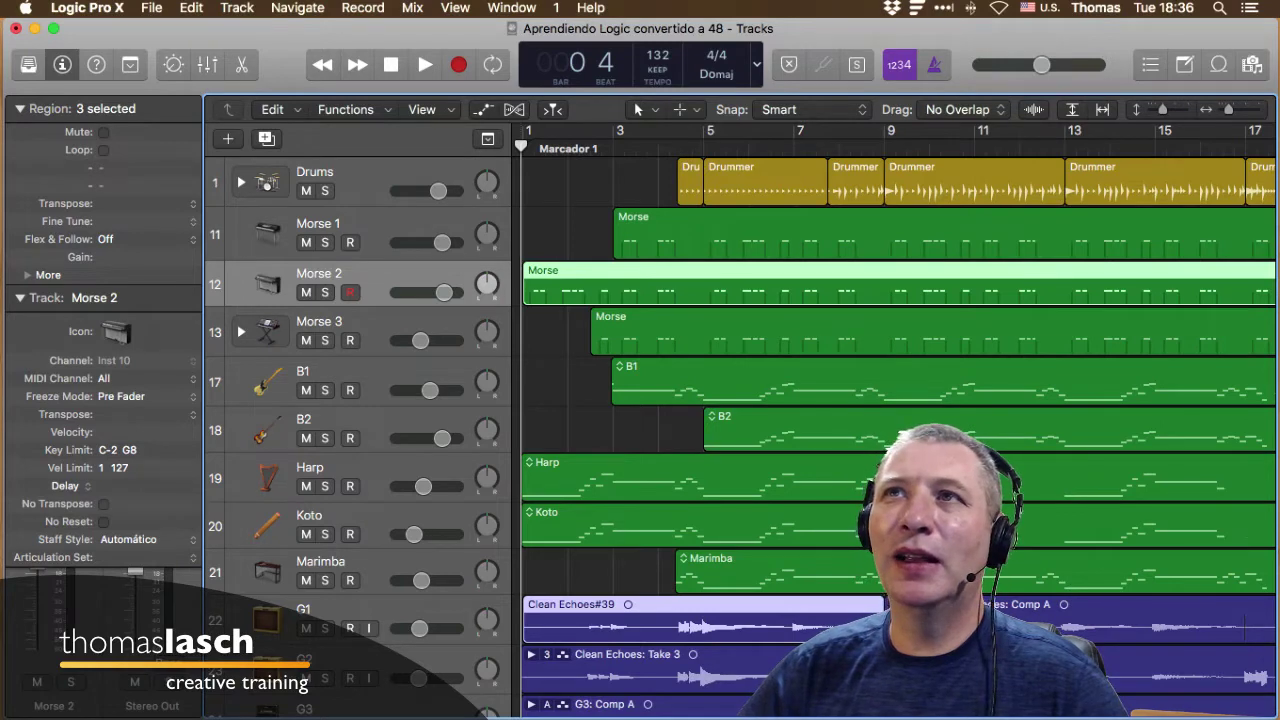
Toggle the Piano Roll inside the main window on and off twice.
{"action": "key", "text": "p"}
{"action": "key", "text": "p"}
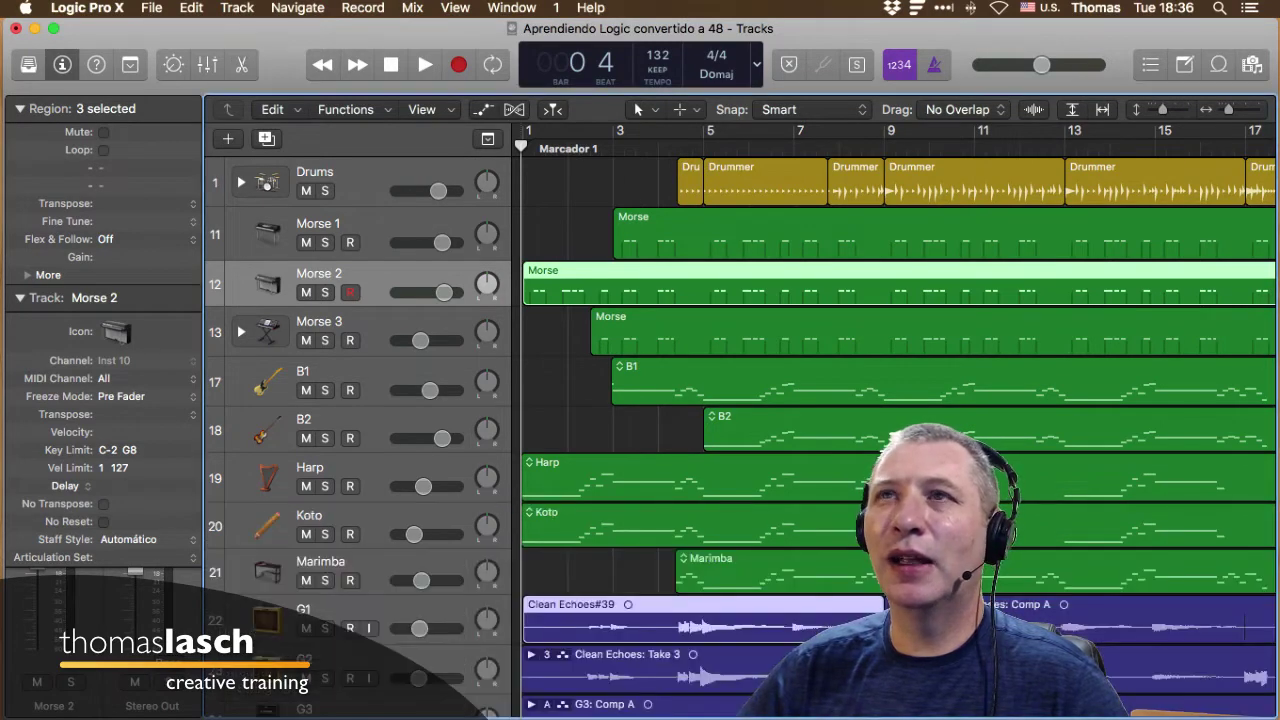
{"action": "key", "text": "p"}
{"action": "key", "text": "p"}
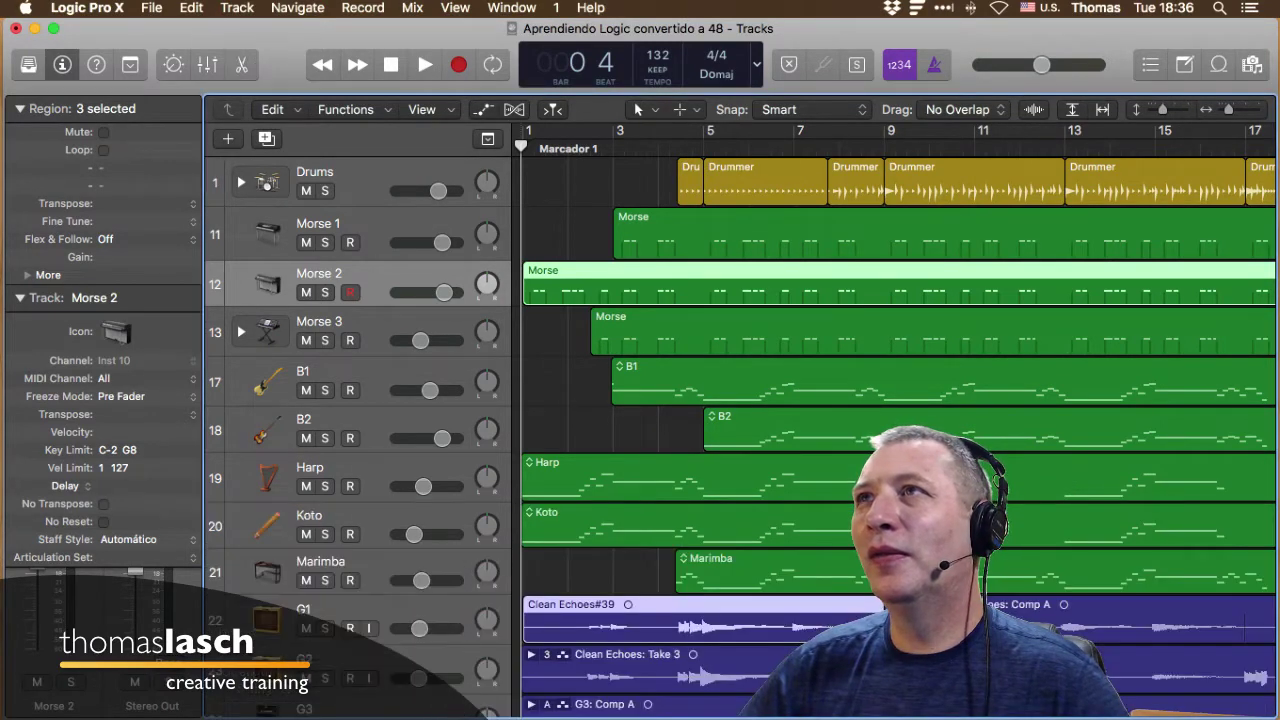
Check which editors can be opened as windows, and enable the Audio additional option in the advanced preferences.
{"action": "left_click", "coordinate": [511, 7]}
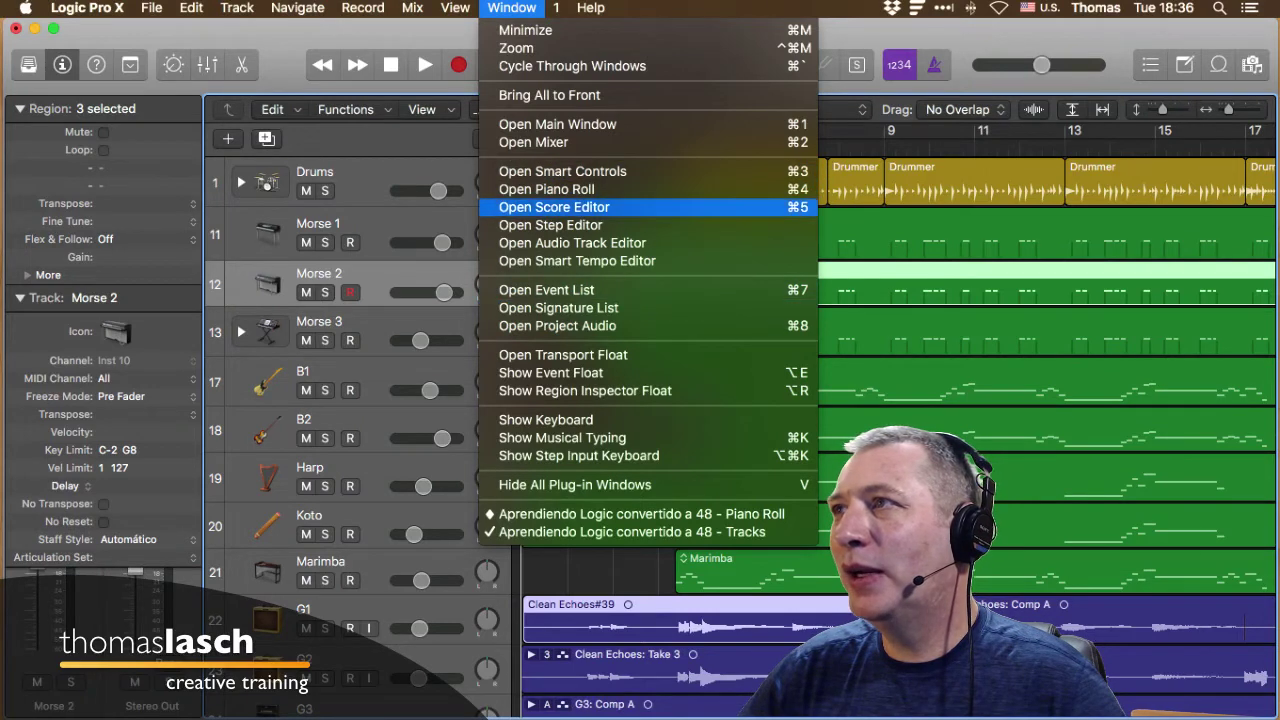
{"action": "key", "text": "Escape"}
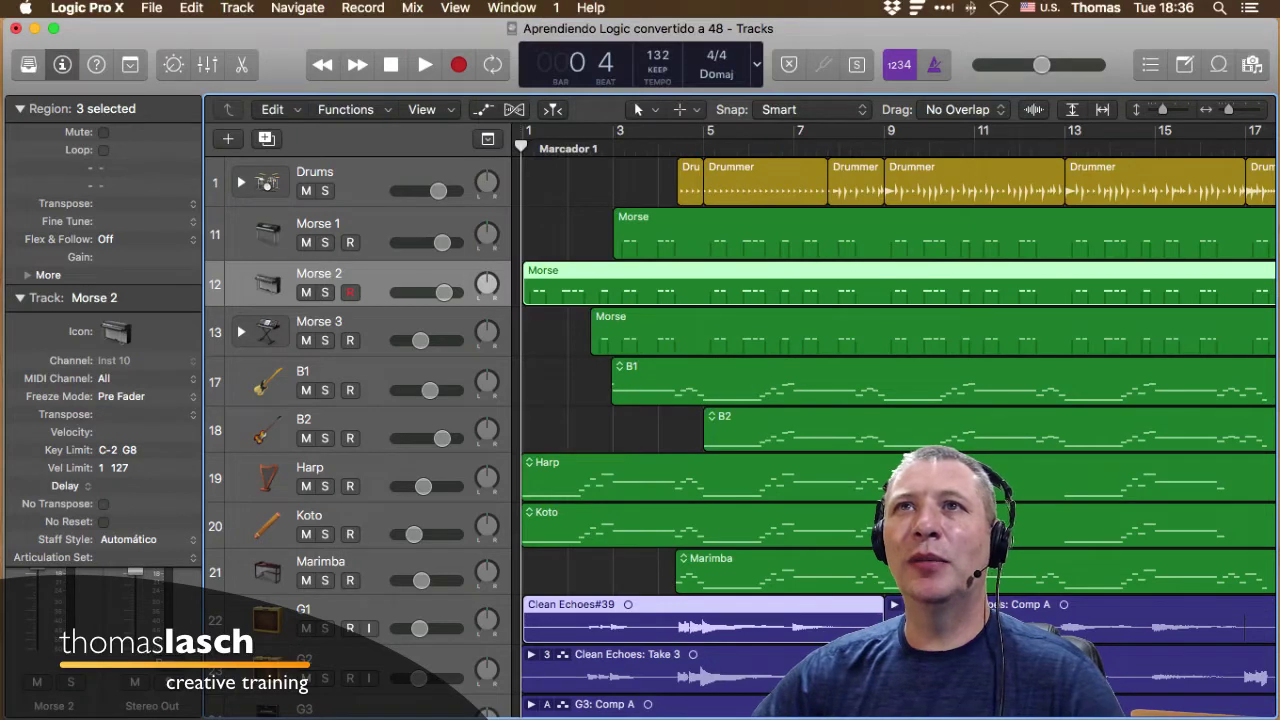
{"action": "left_click", "coordinate": [87, 8]}
{"action": "mouse_move", "coordinate": [98, 59]}
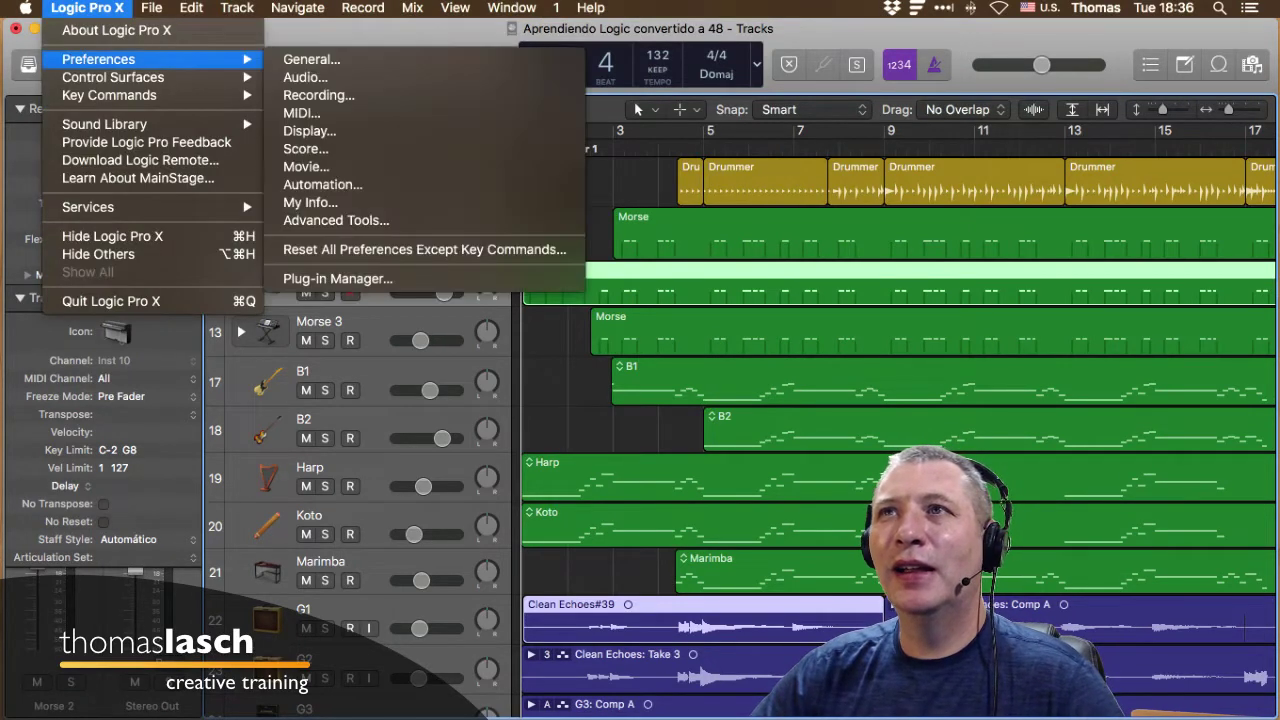
{"action": "key", "text": "Escape"}
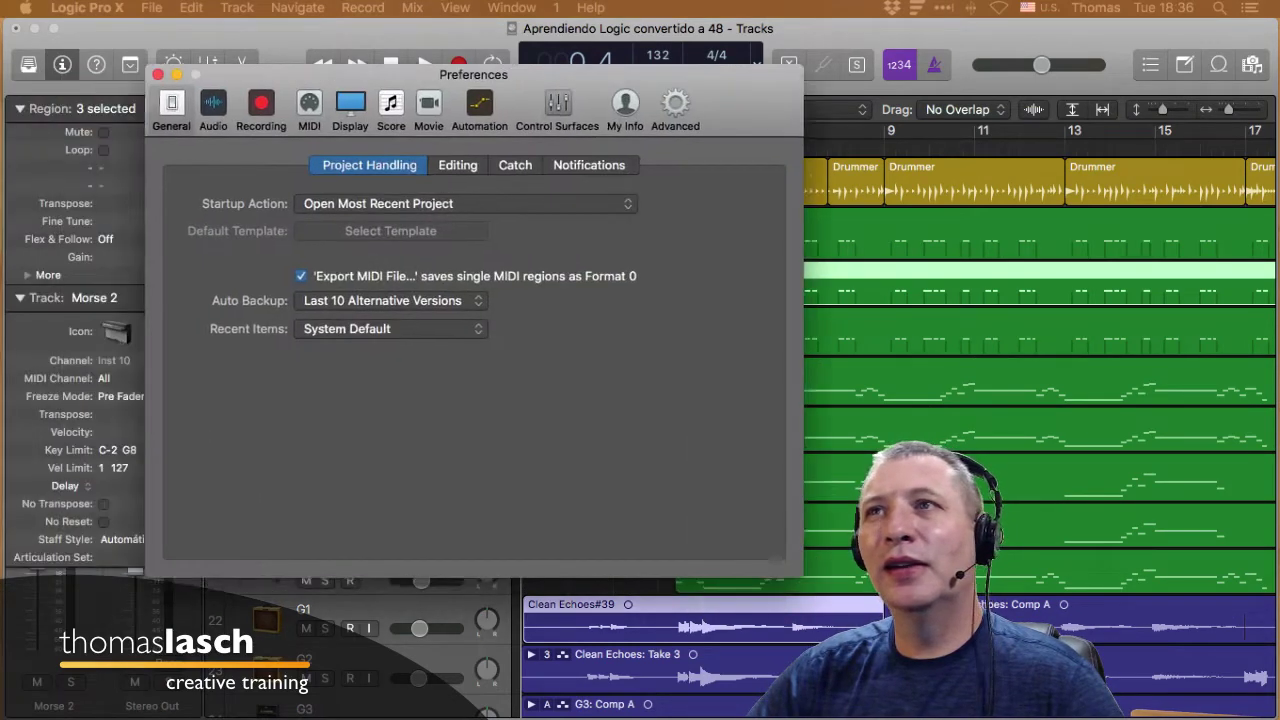
{"action": "left_click_drag", "start_coordinate": [474, 75], "coordinate": [551, 77]}
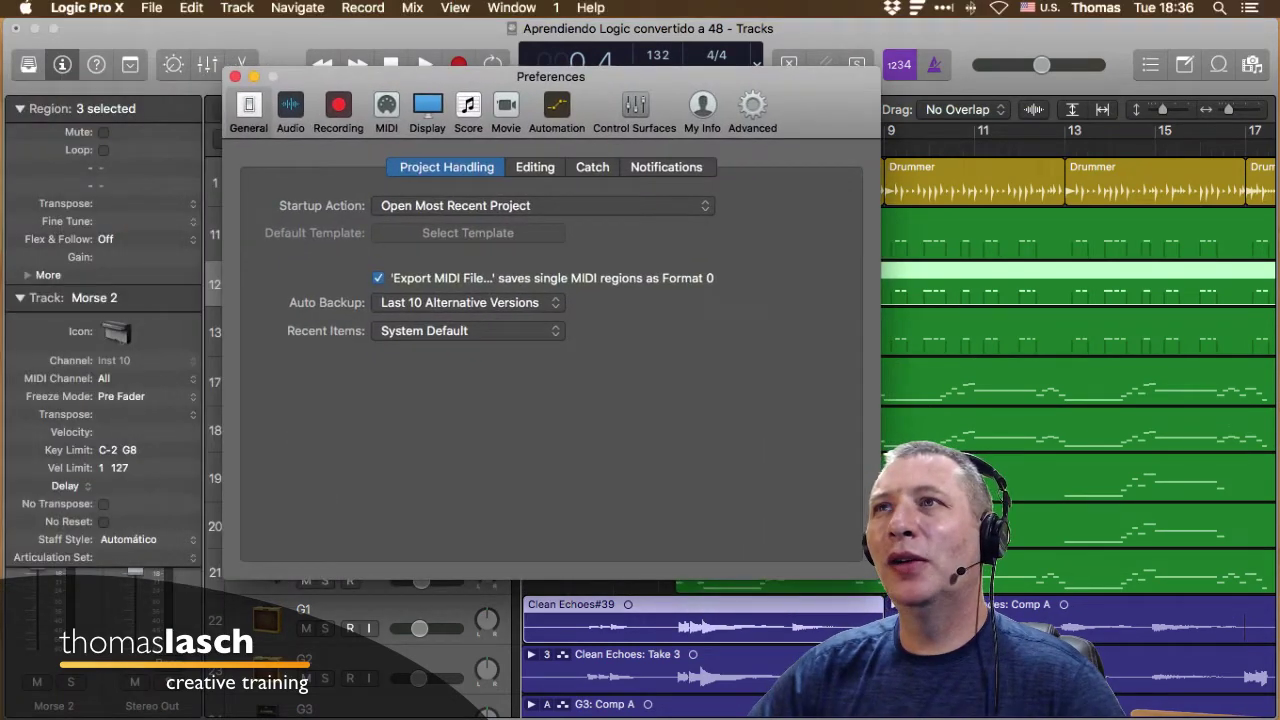
{"action": "left_click", "coordinate": [753, 110]}
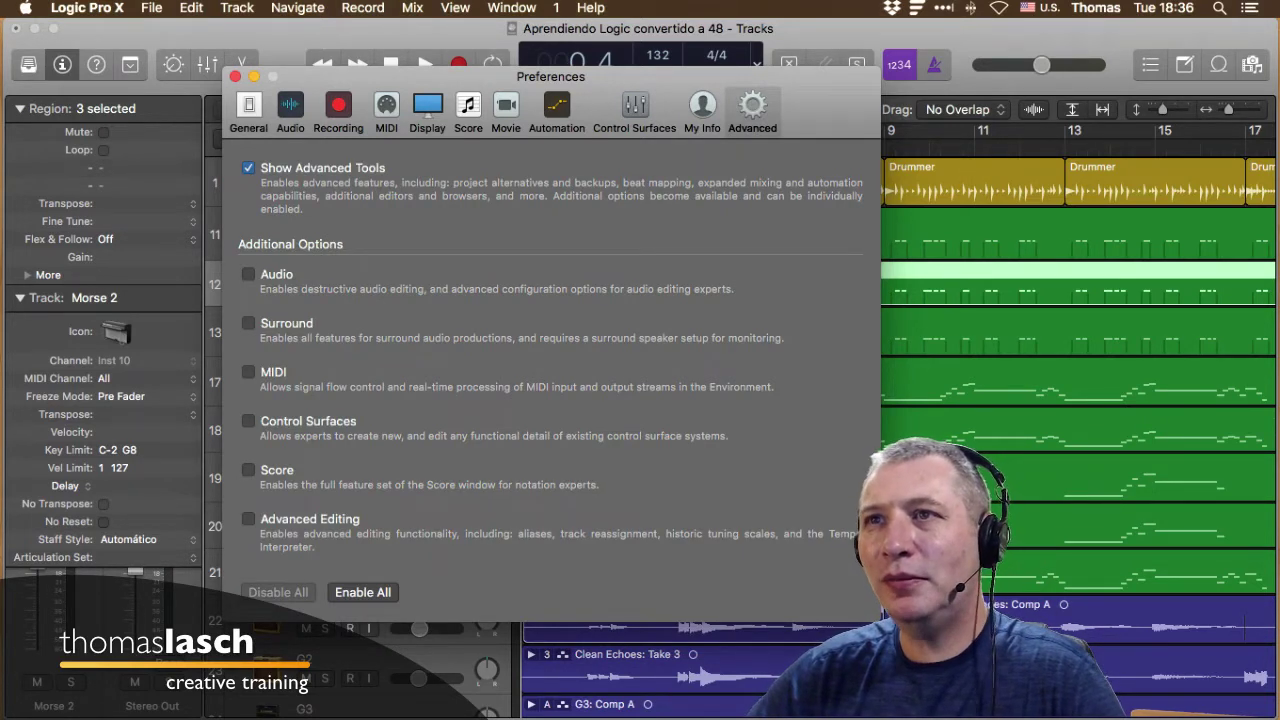
{"action": "left_click", "coordinate": [248, 274]}
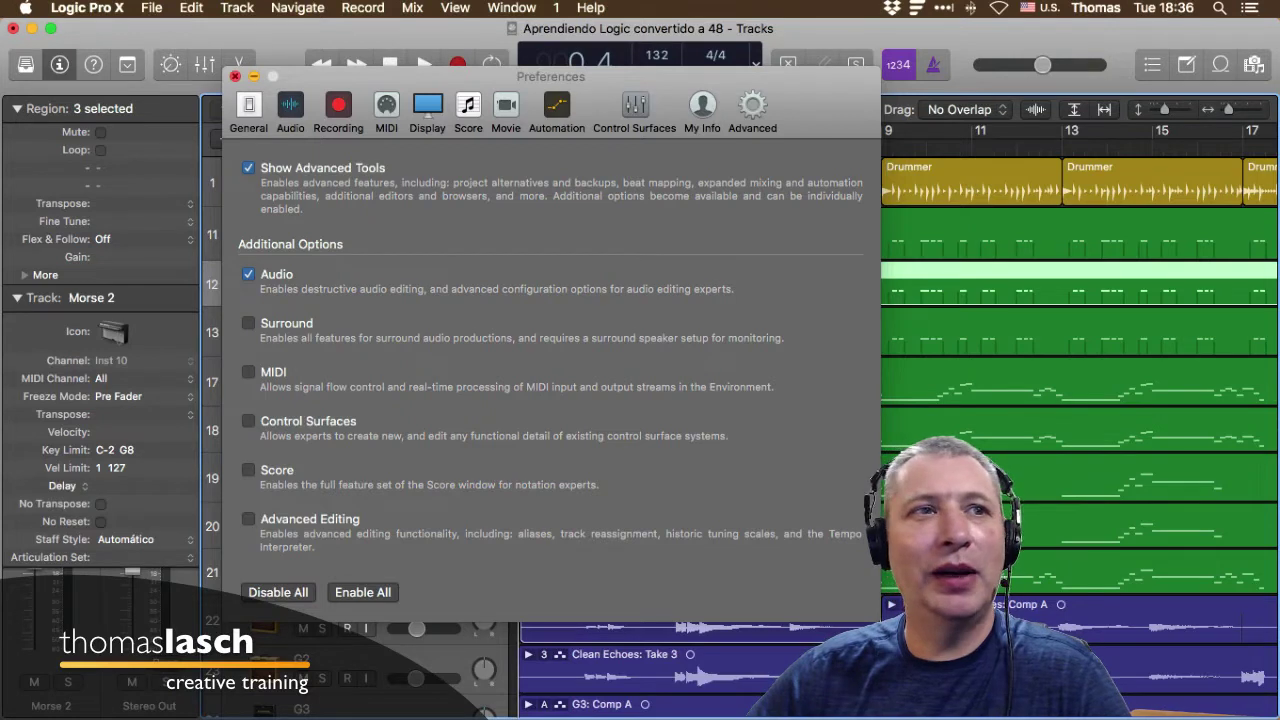
{"action": "left_click", "coordinate": [235, 76]}
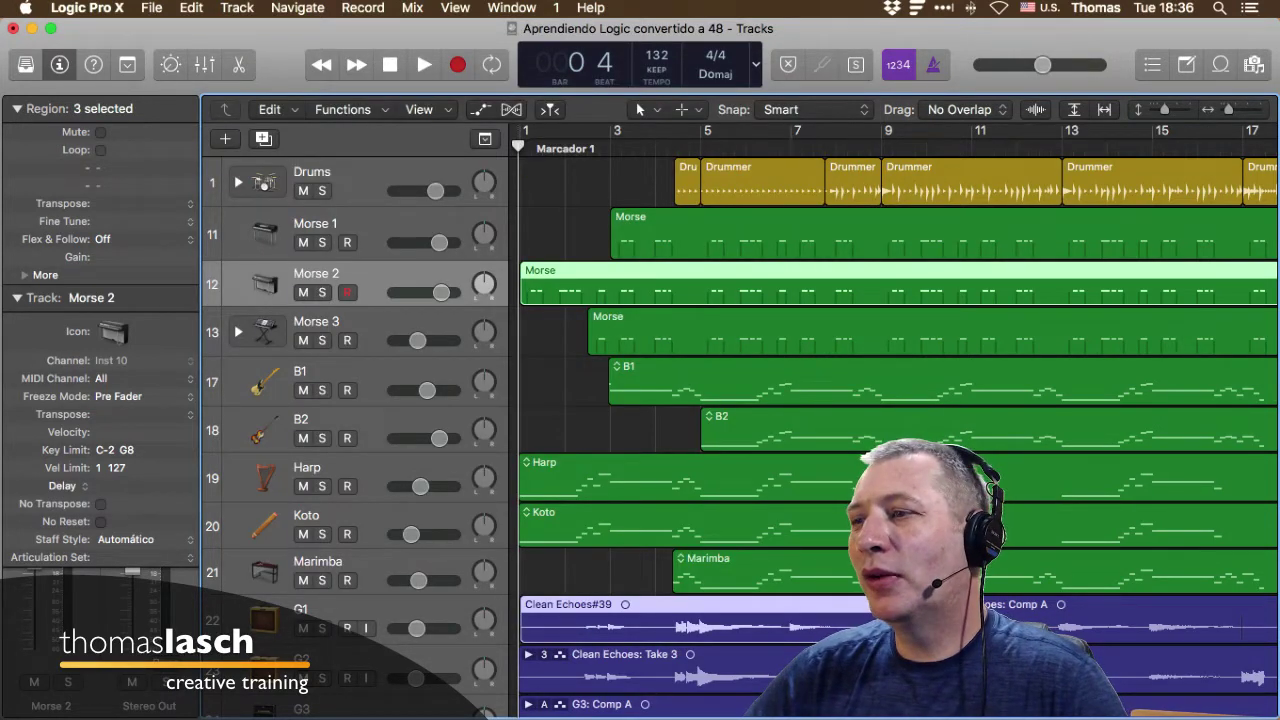
Open the Clean Echoes#39 recording in the Audio File Editor window, look along its waveform and minimize the window.
{"action": "left_click", "coordinate": [511, 7]}
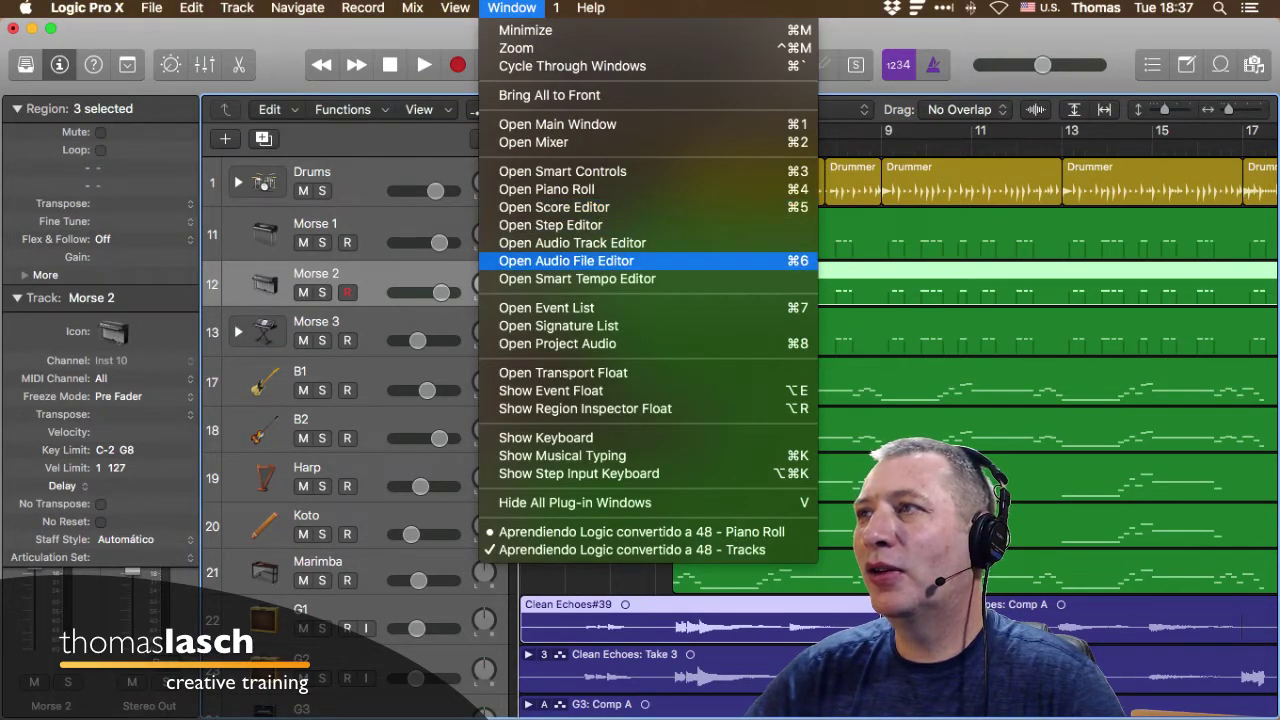
{"action": "left_click", "coordinate": [566, 261]}
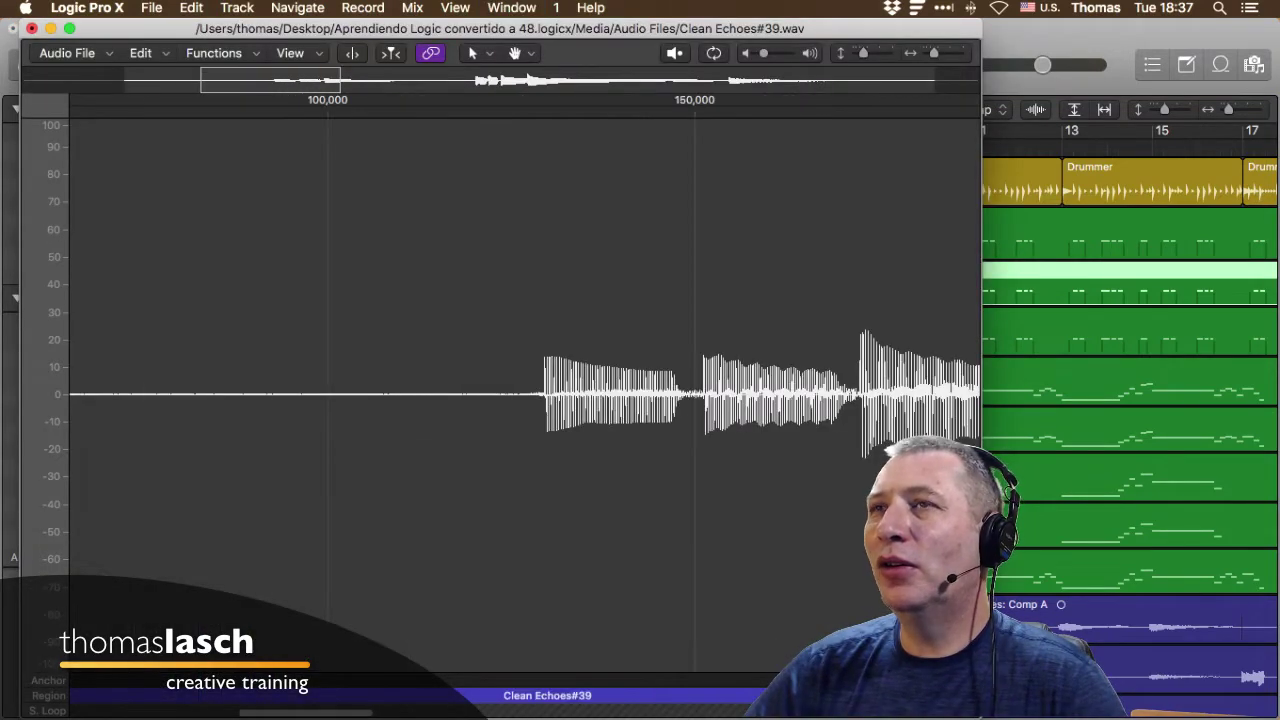
{"action": "scroll", "coordinate": [524, 394], "scroll_direction": "right", "scroll_amount": 3}
{"action": "left_click", "coordinate": [51, 28]}
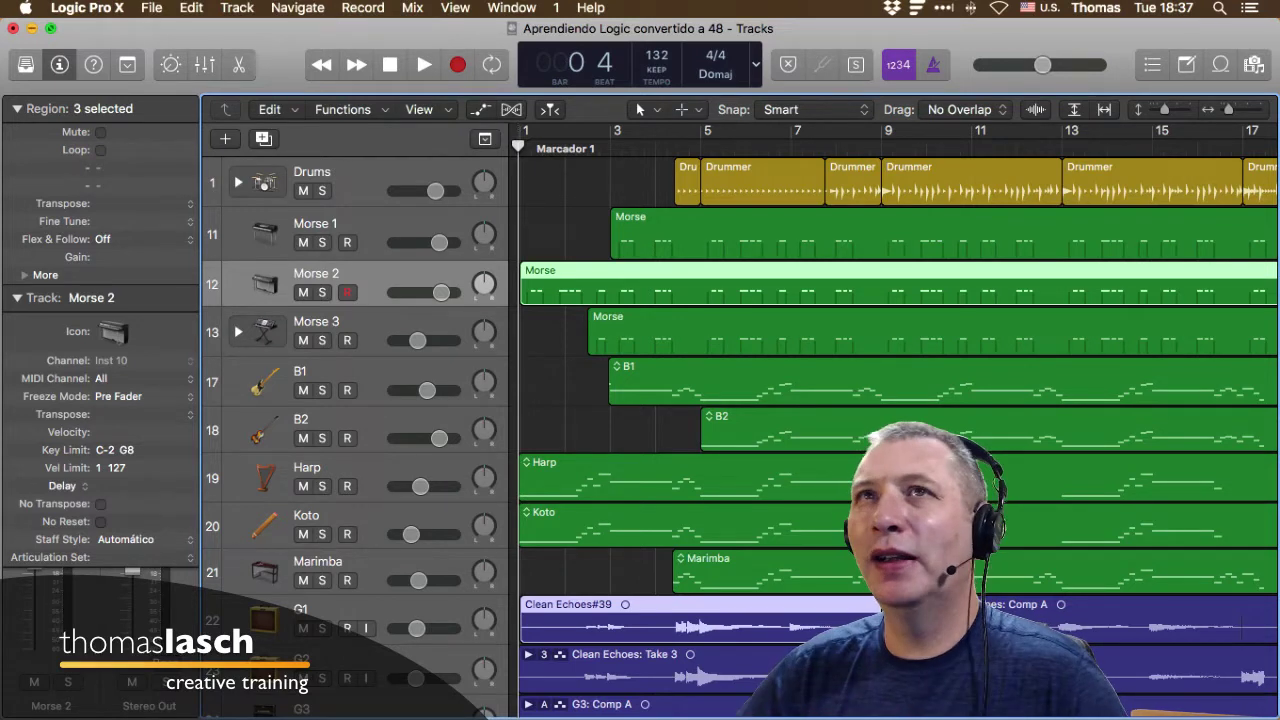
Review the General project handling preferences and the Audio device preferences, and close the Preferences window.
{"action": "left_click", "coordinate": [87, 7]}
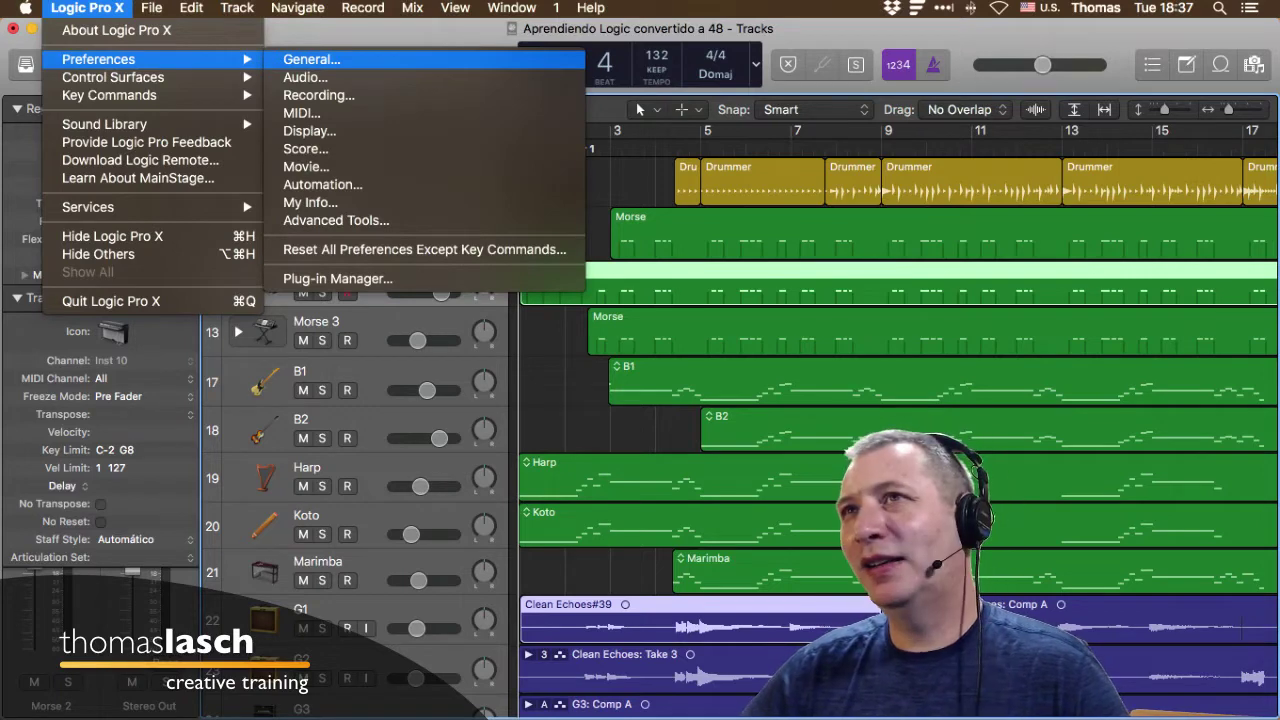
{"action": "left_click", "coordinate": [311, 59]}
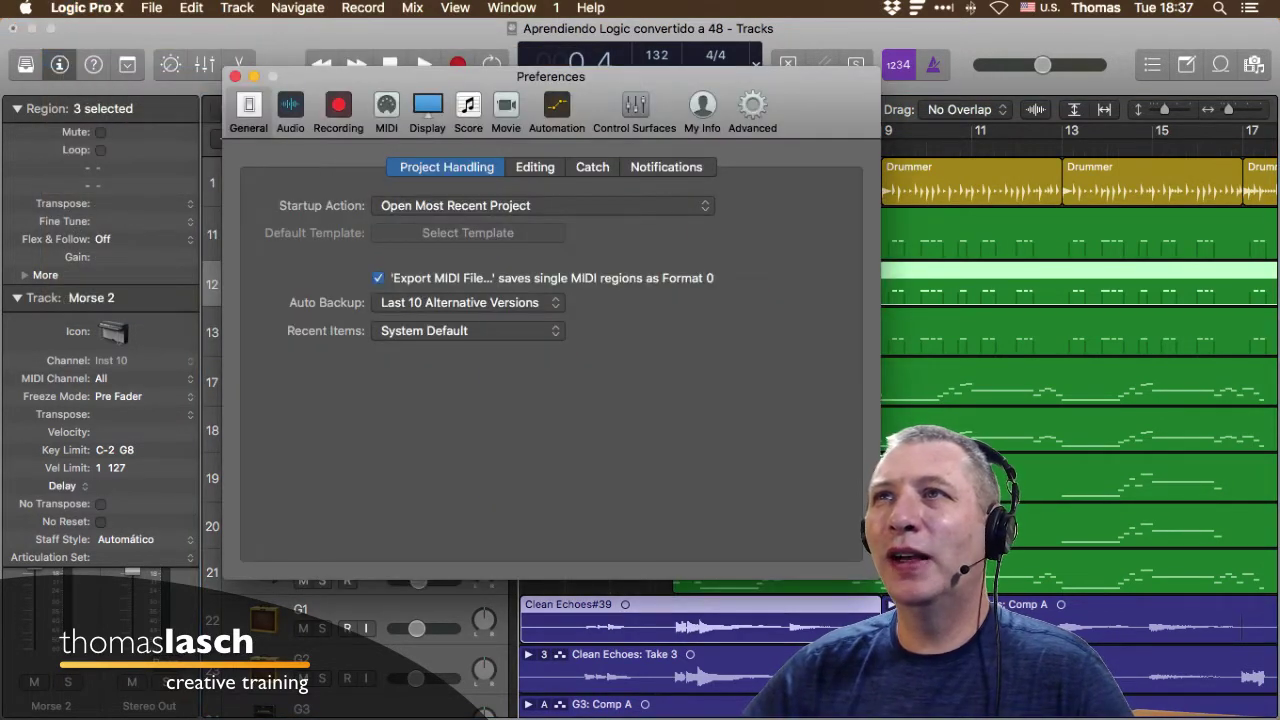
{"action": "left_click", "coordinate": [290, 108]}
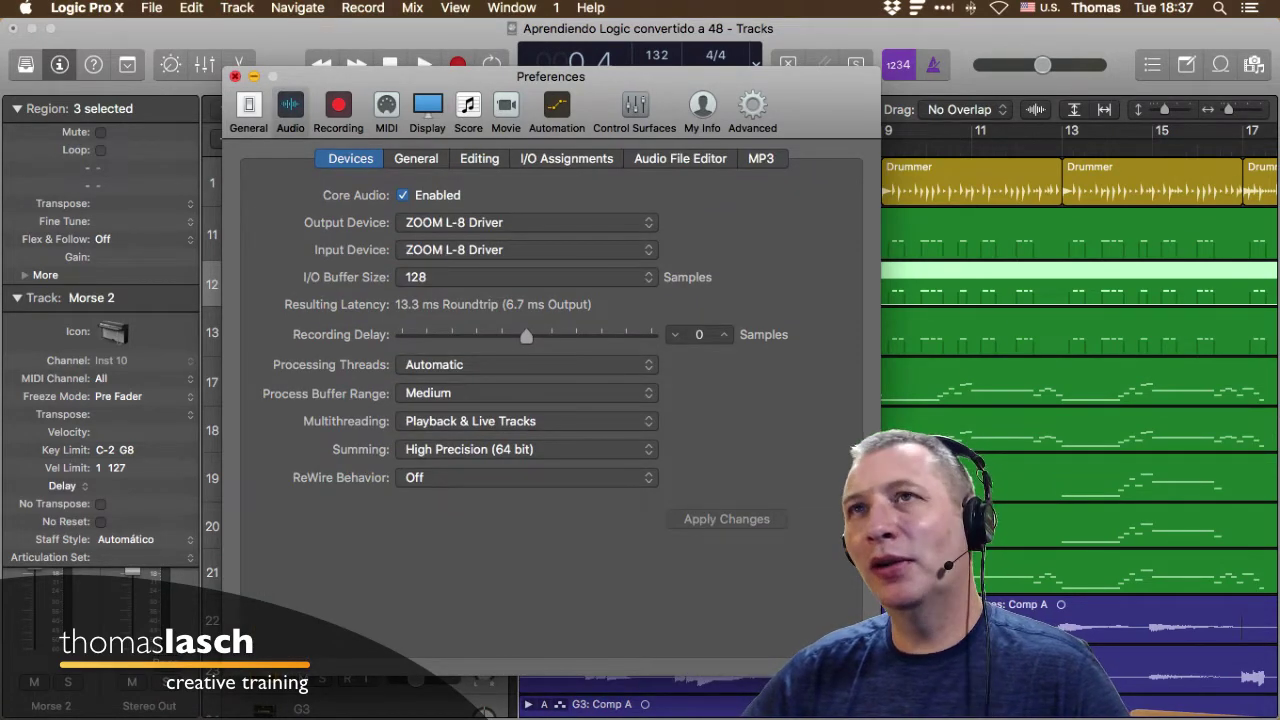
{"action": "left_click", "coordinate": [235, 76]}
Look over the available Project Settings categories without opening any of them.
{"action": "left_click", "coordinate": [152, 7]}
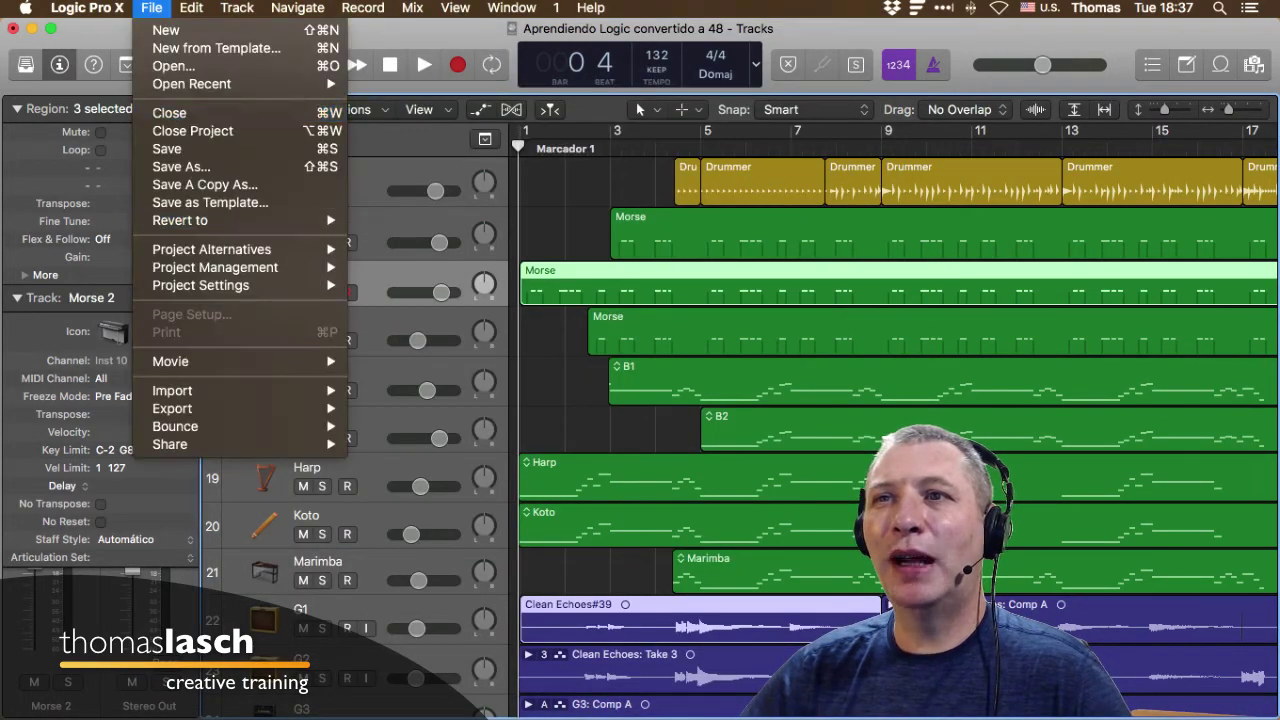
{"action": "mouse_move", "coordinate": [240, 285]}
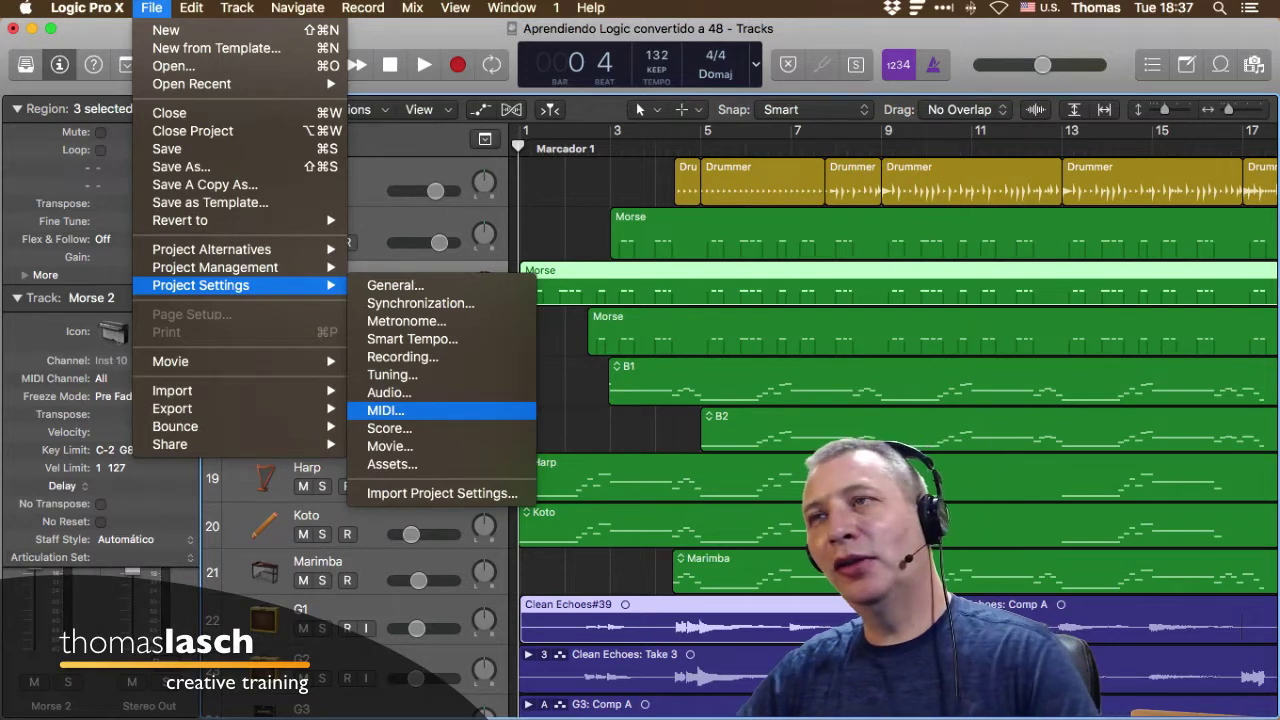
{"action": "key", "text": "Escape"}
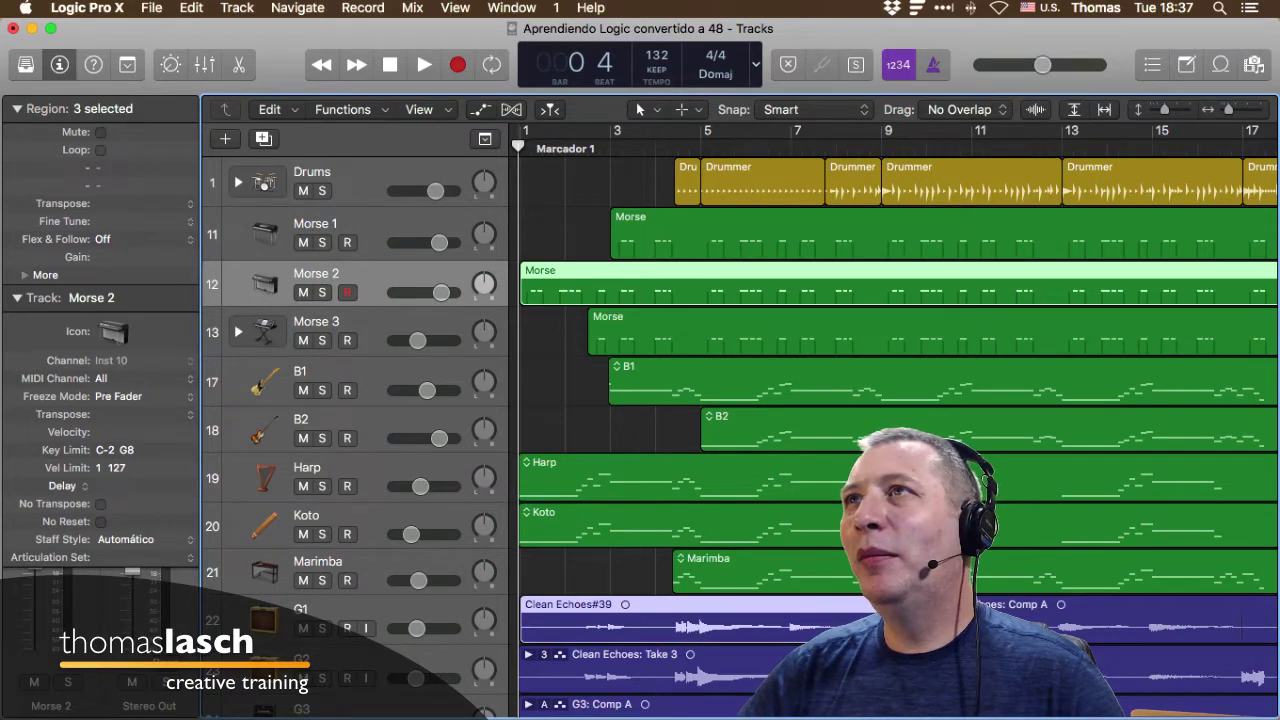
Open the Morse 2 region's Event List and Piano Roll in separate windows and place the Piano Roll beside the list.
{"action": "left_click", "coordinate": [511, 7]}
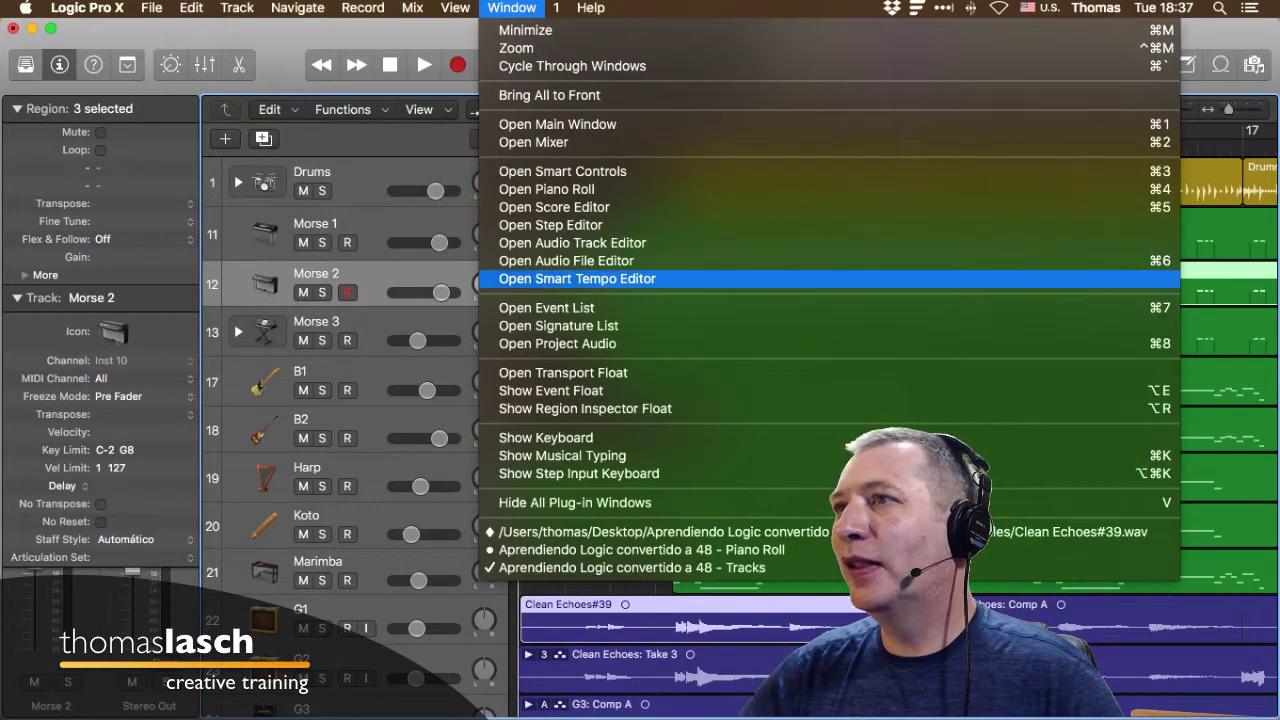
{"action": "left_click", "coordinate": [547, 308]}
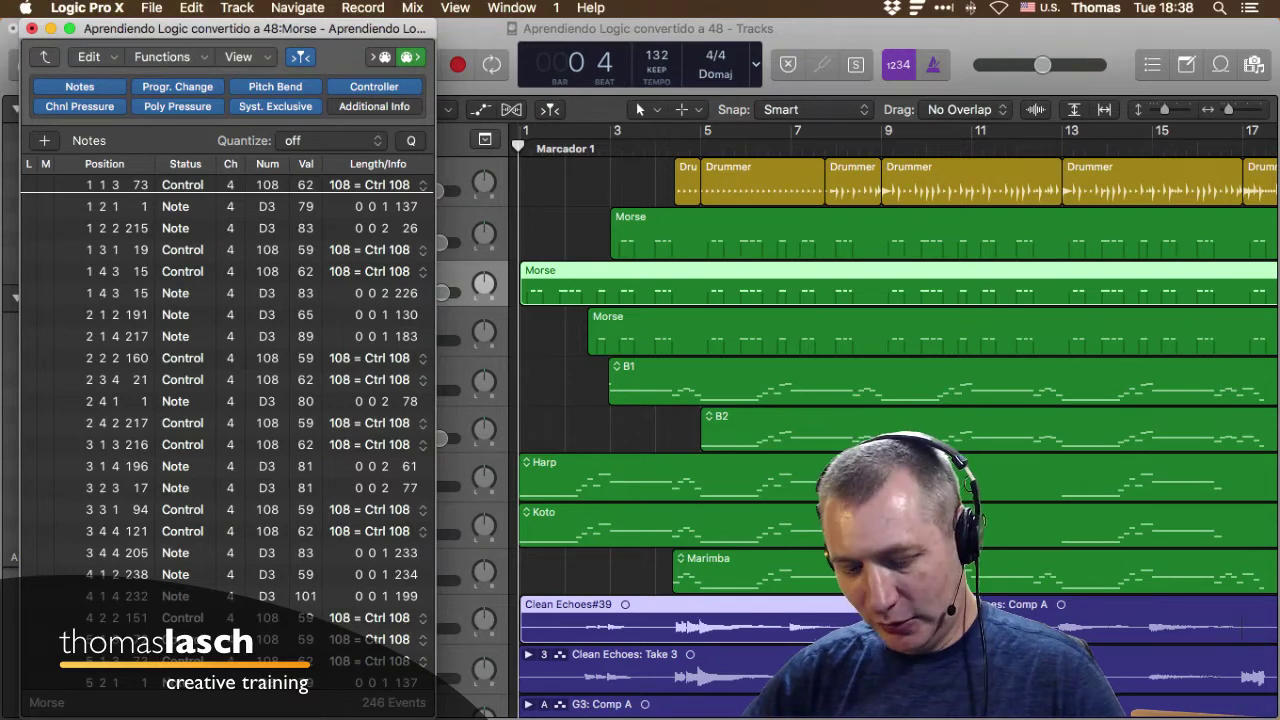
{"action": "key", "text": "super+4"}
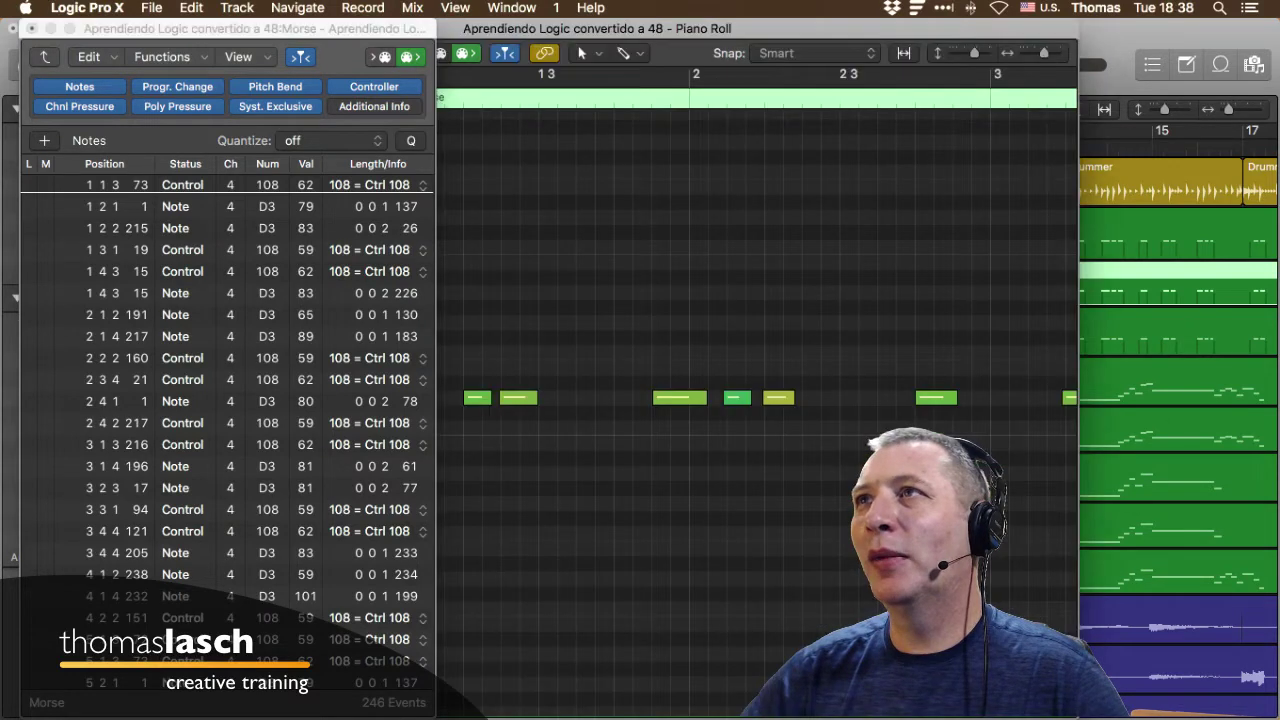
{"action": "left_click_drag", "start_coordinate": [600, 28], "coordinate": [857, 28]}
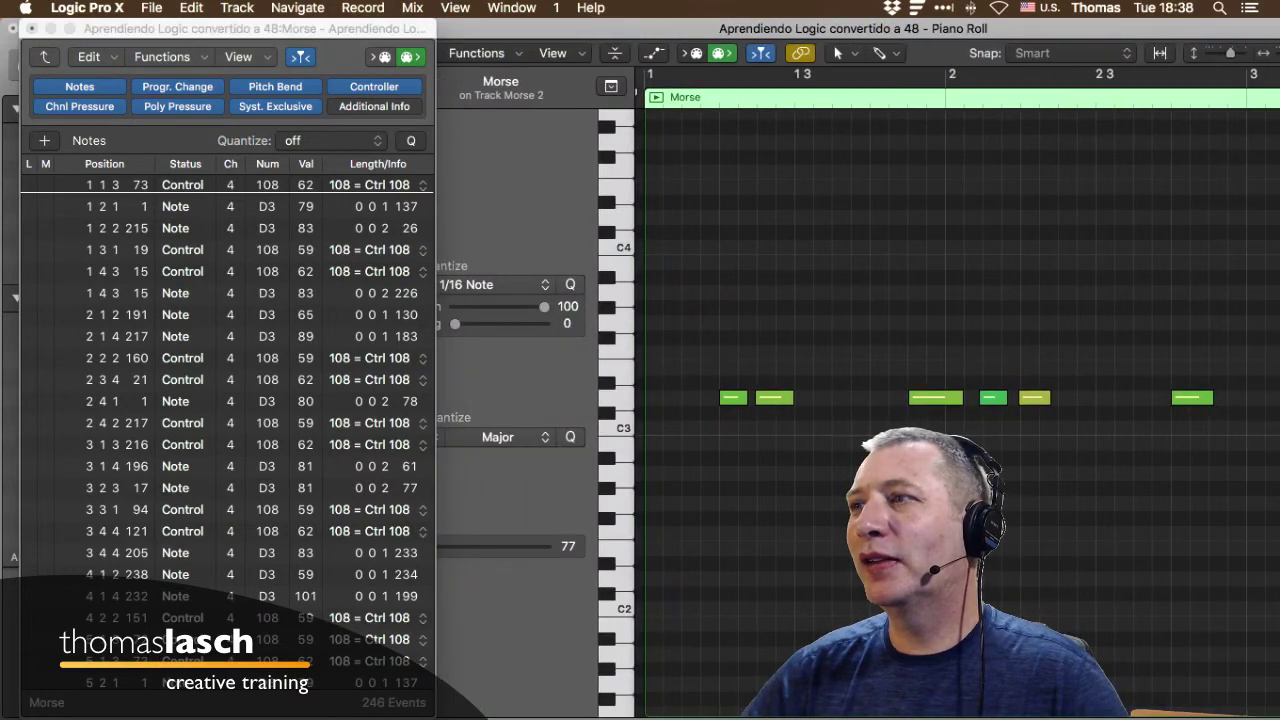
Select the second note of the Morse region in the Piano Roll and step forward through the following three notes.
{"action": "left_click", "coordinate": [774, 397]}
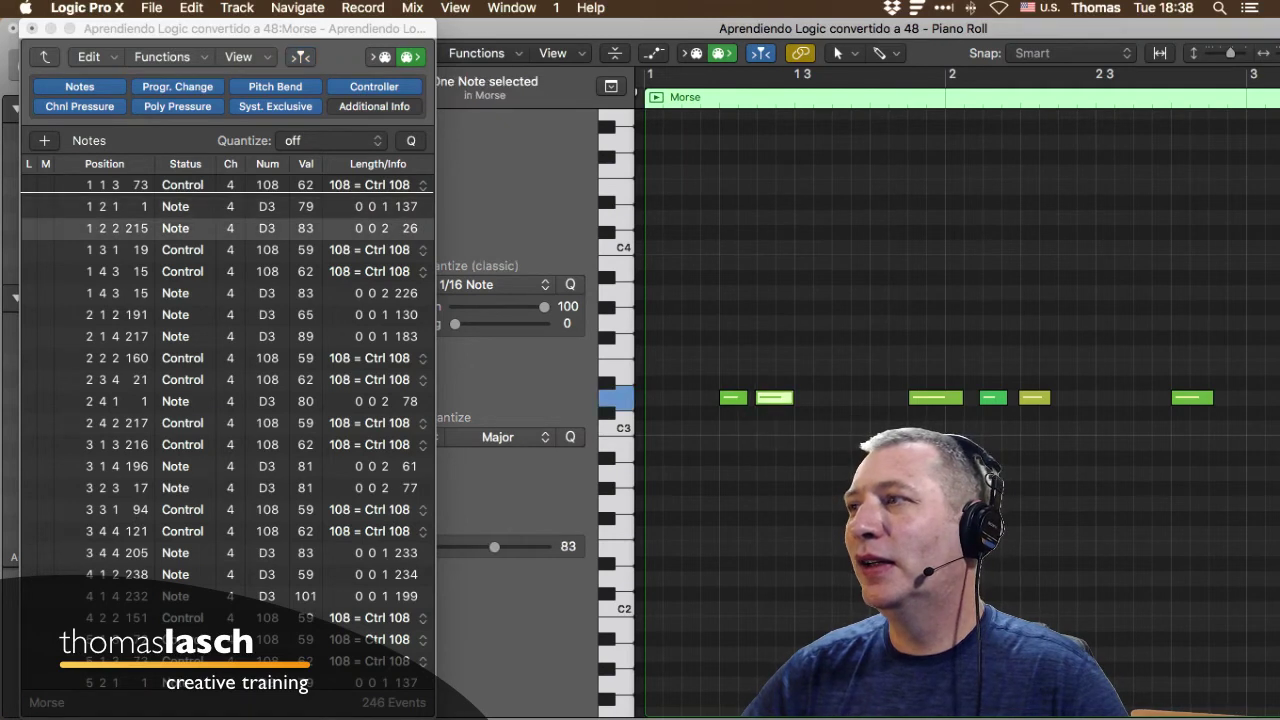
{"action": "key", "text": "Right"}
{"action": "key", "text": "Right"}
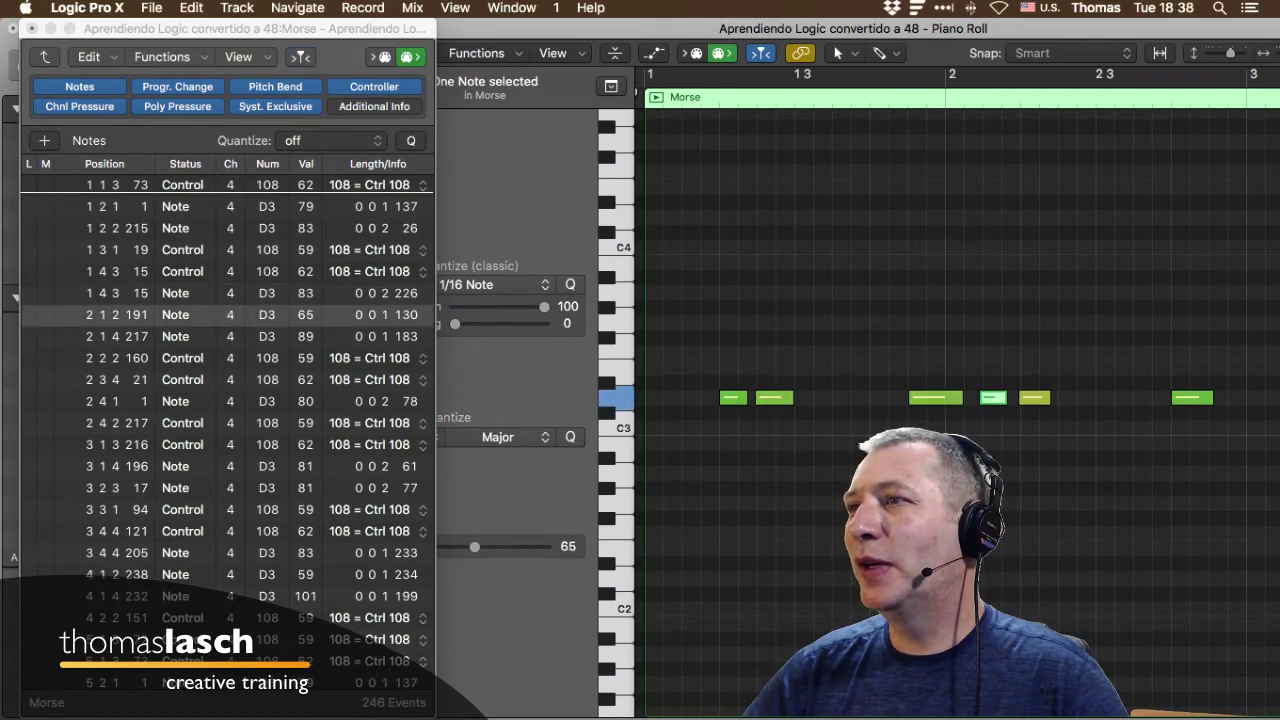
{"action": "key", "text": "Right"}
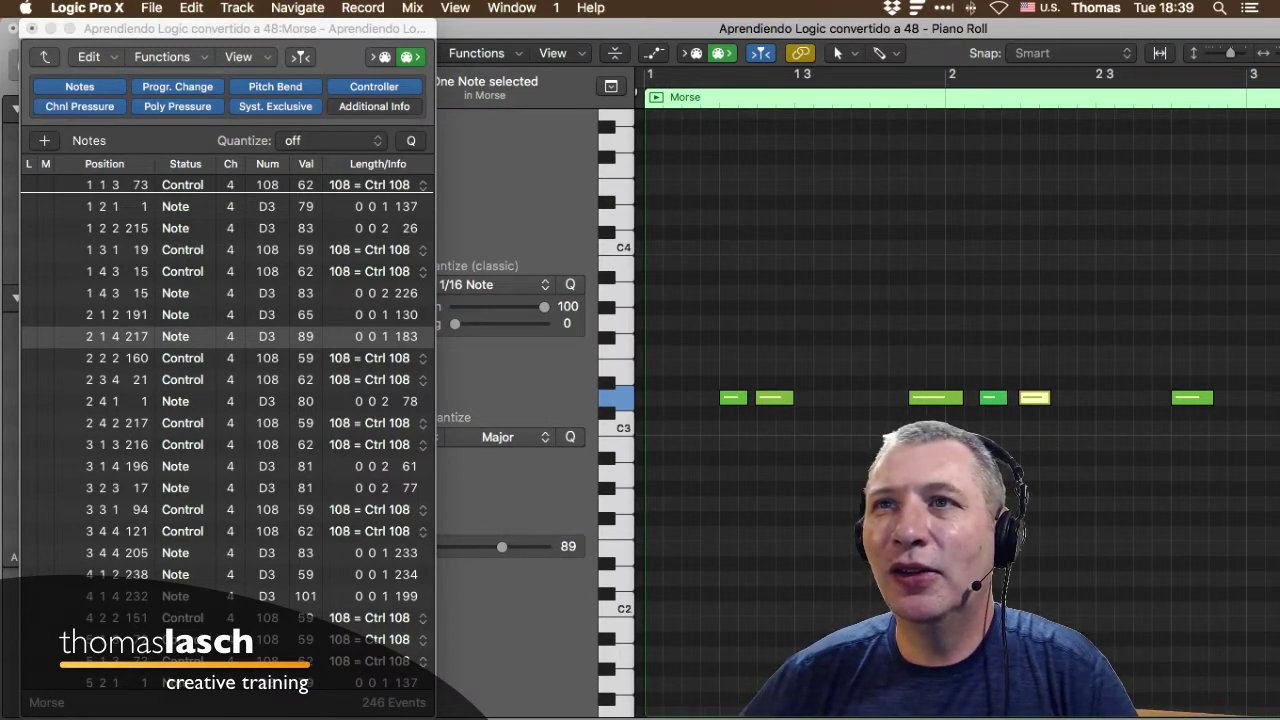
Select individual note and control events of the Morse region in the Event List and play back the region in solo.
{"action": "left_click", "coordinate": [183, 250]}
{"action": "left_click", "coordinate": [180, 228]}
{"action": "key", "text": "space"}
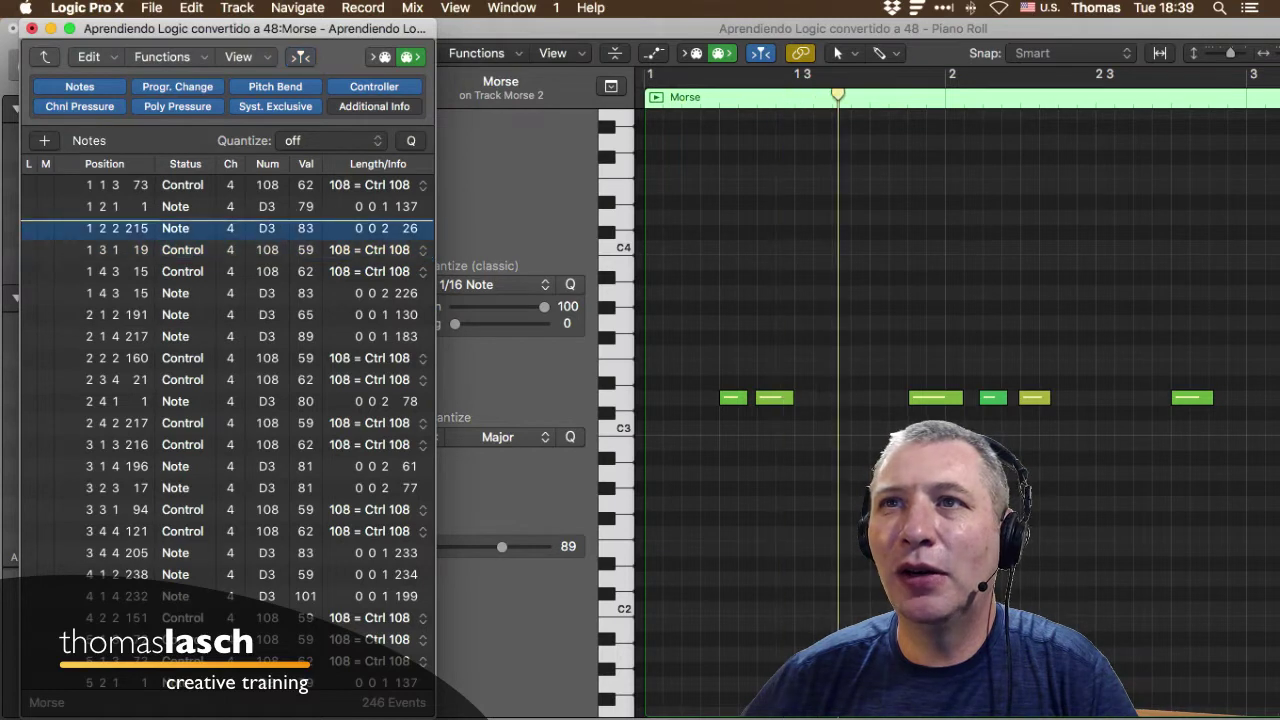
{"action": "left_click", "coordinate": [180, 206]}
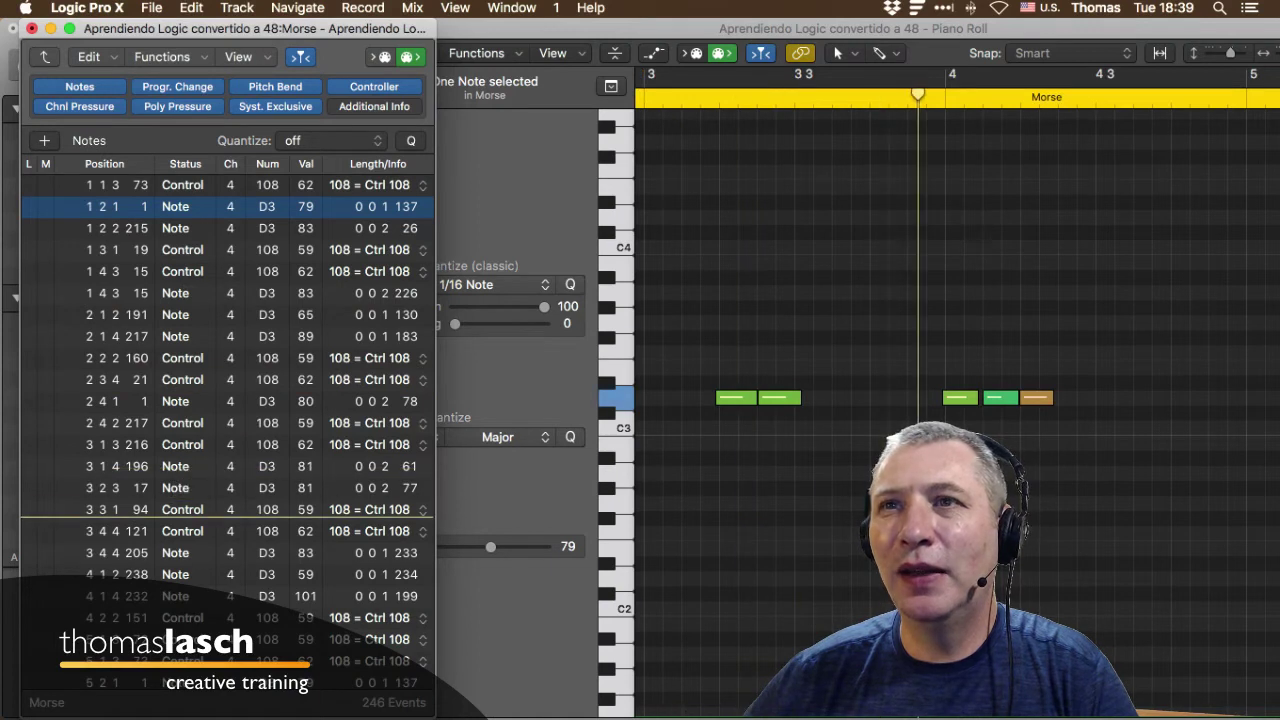
{"action": "left_click", "coordinate": [183, 250]}
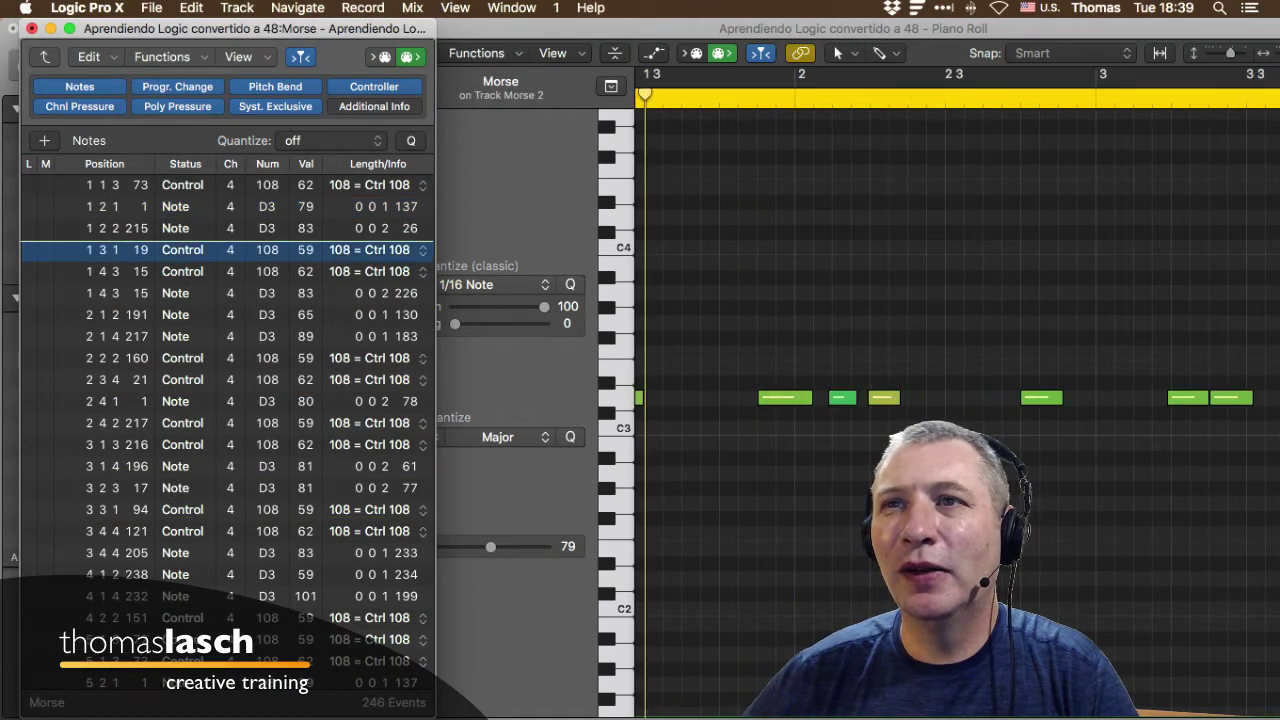
{"action": "left_click", "coordinate": [176, 293]}
{"action": "left_click", "coordinate": [176, 336]}
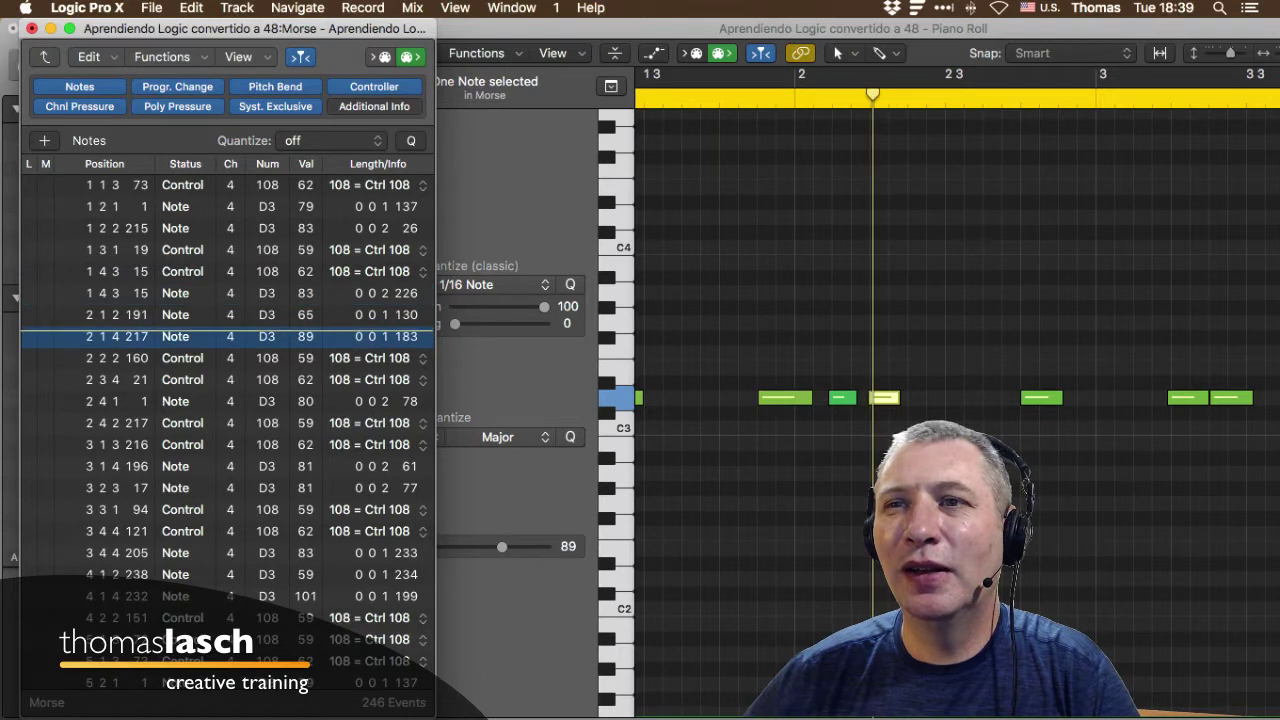
Step down the Event List one event at a time to the control event at 3 1 3 216.
{"action": "key", "text": "Down"}
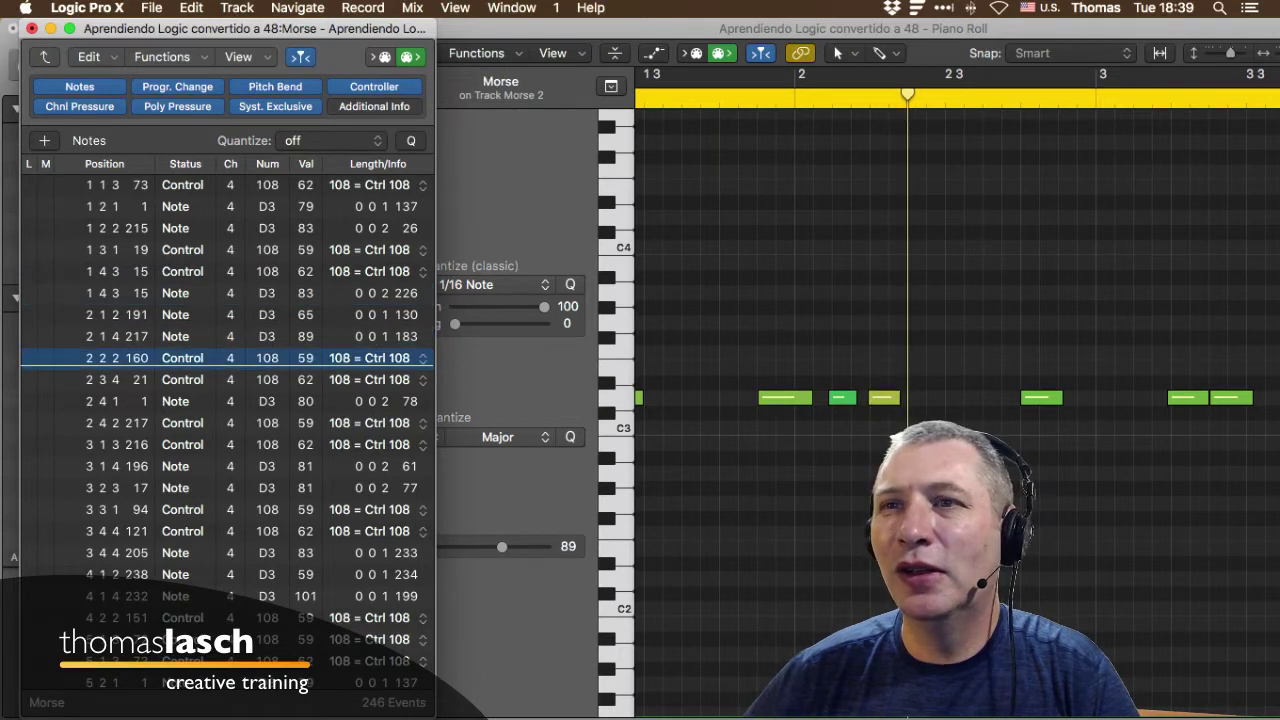
{"action": "key", "text": "Down"}
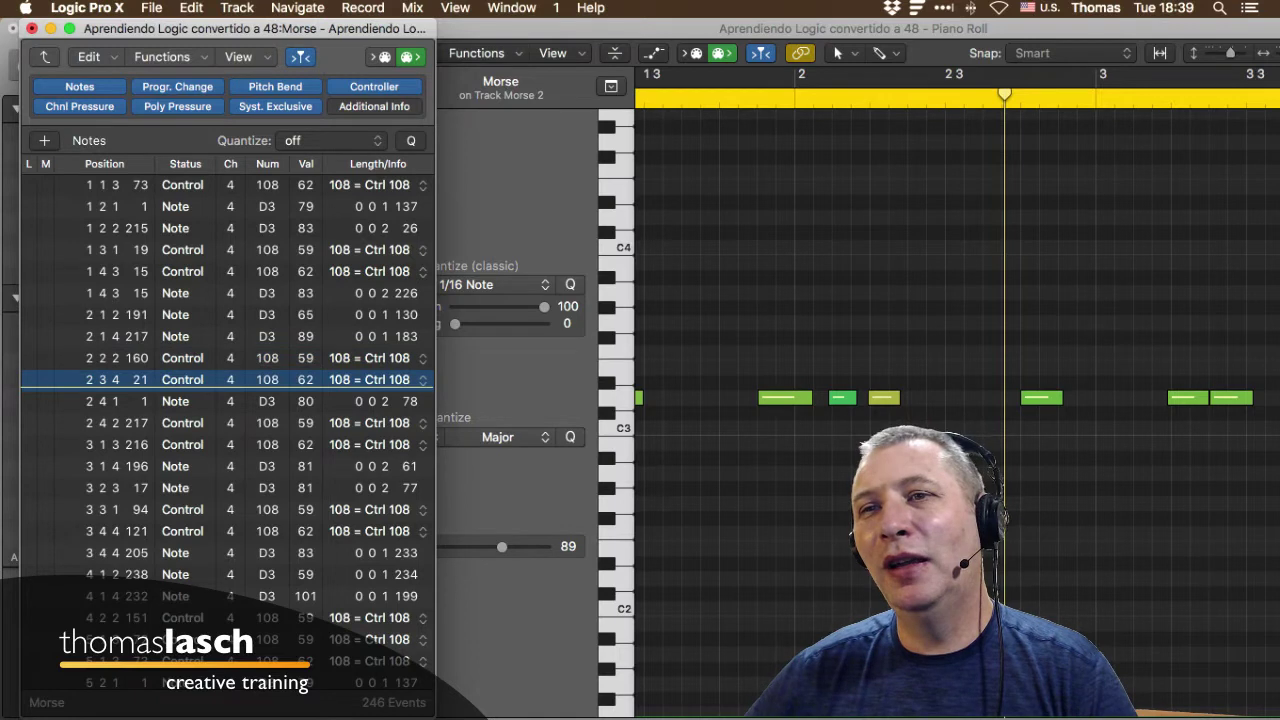
{"action": "key", "text": "Down"}
{"action": "key", "text": "Down"}
{"action": "key", "text": "Down"}
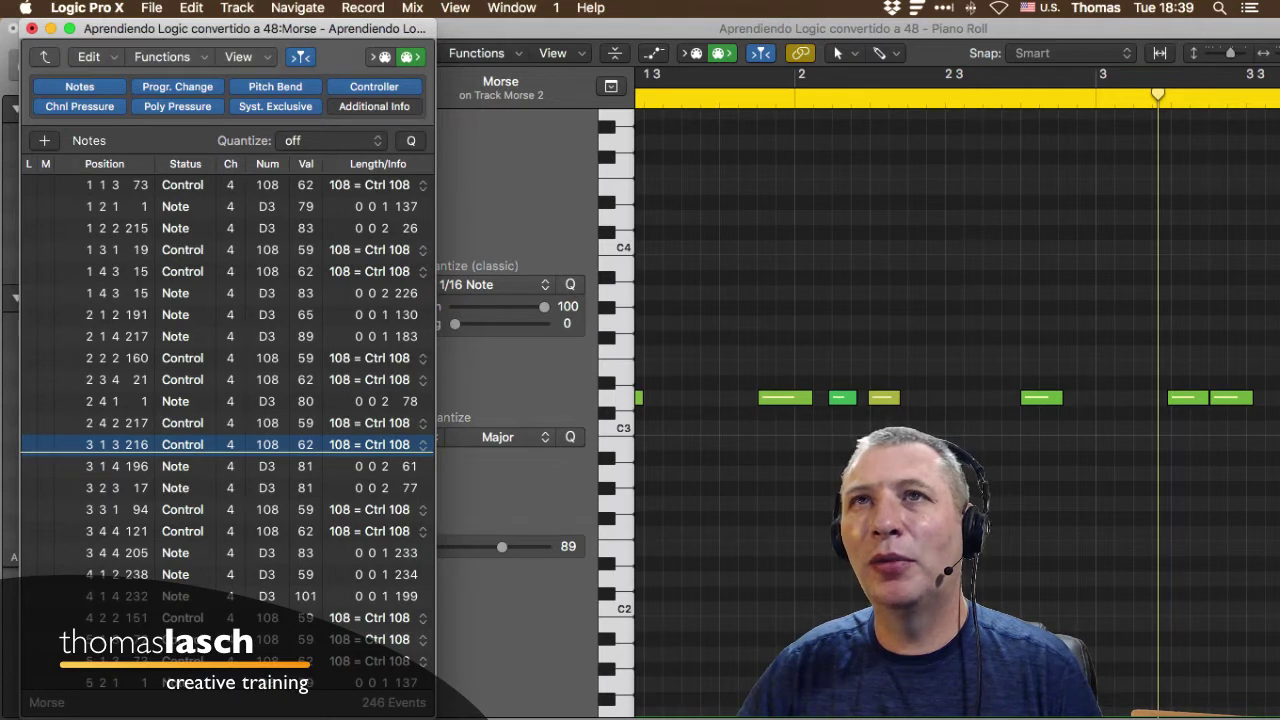
Close the Event List and Piano Roll windows and return the playhead to the start of the project.
{"action": "left_click", "coordinate": [32, 28]}
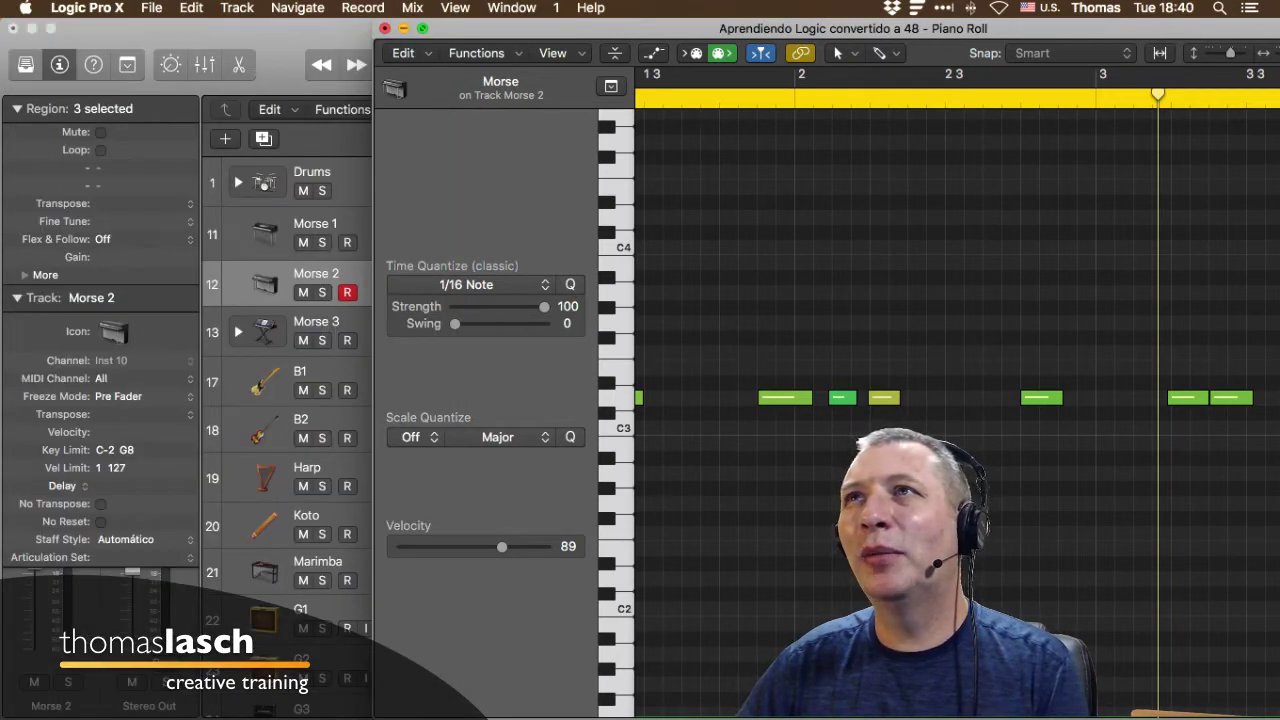
{"action": "key", "text": "super+w"}
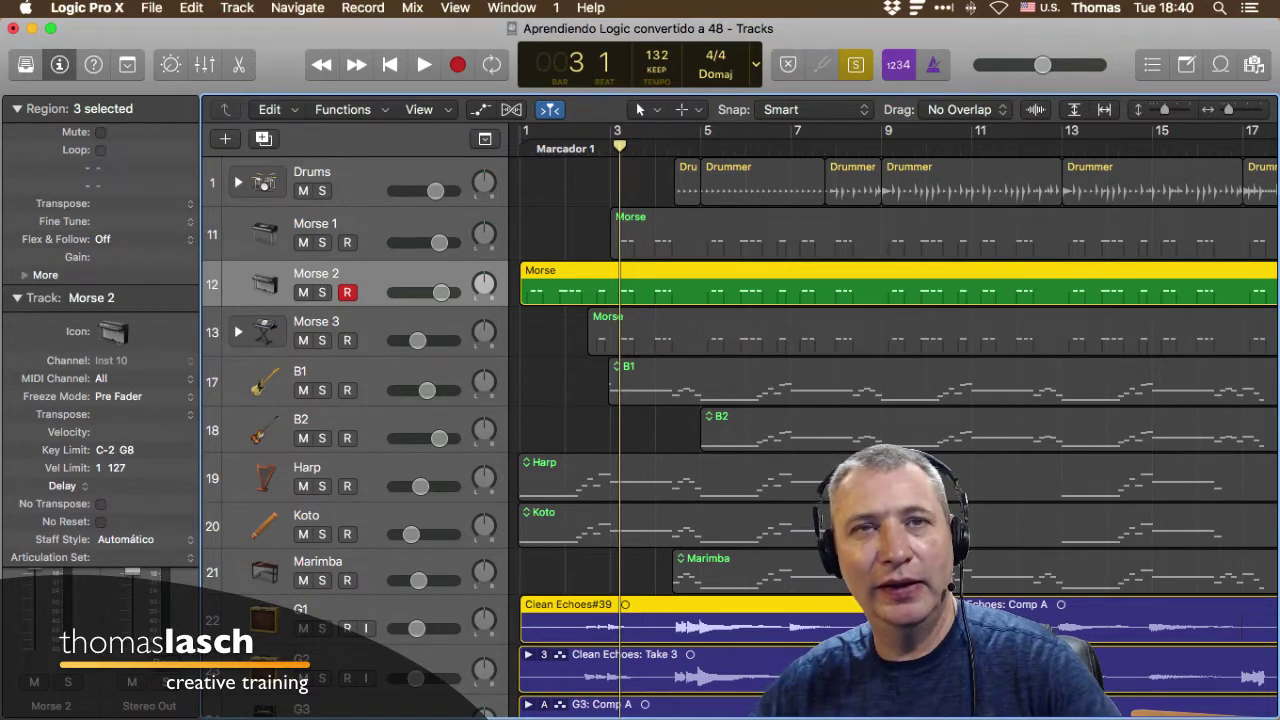
{"action": "key", "text": "comma"}
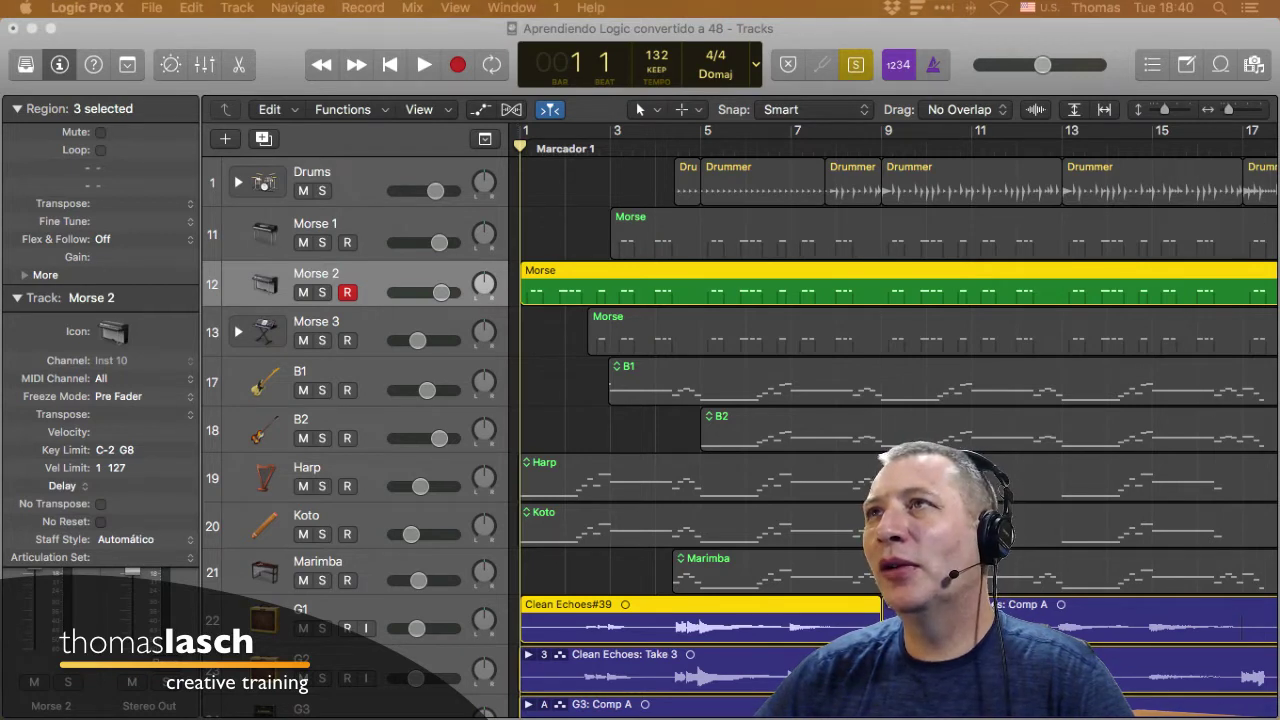
Review the list of saved screensets without switching from Screenset 1.
{"action": "left_click", "coordinate": [556, 8]}
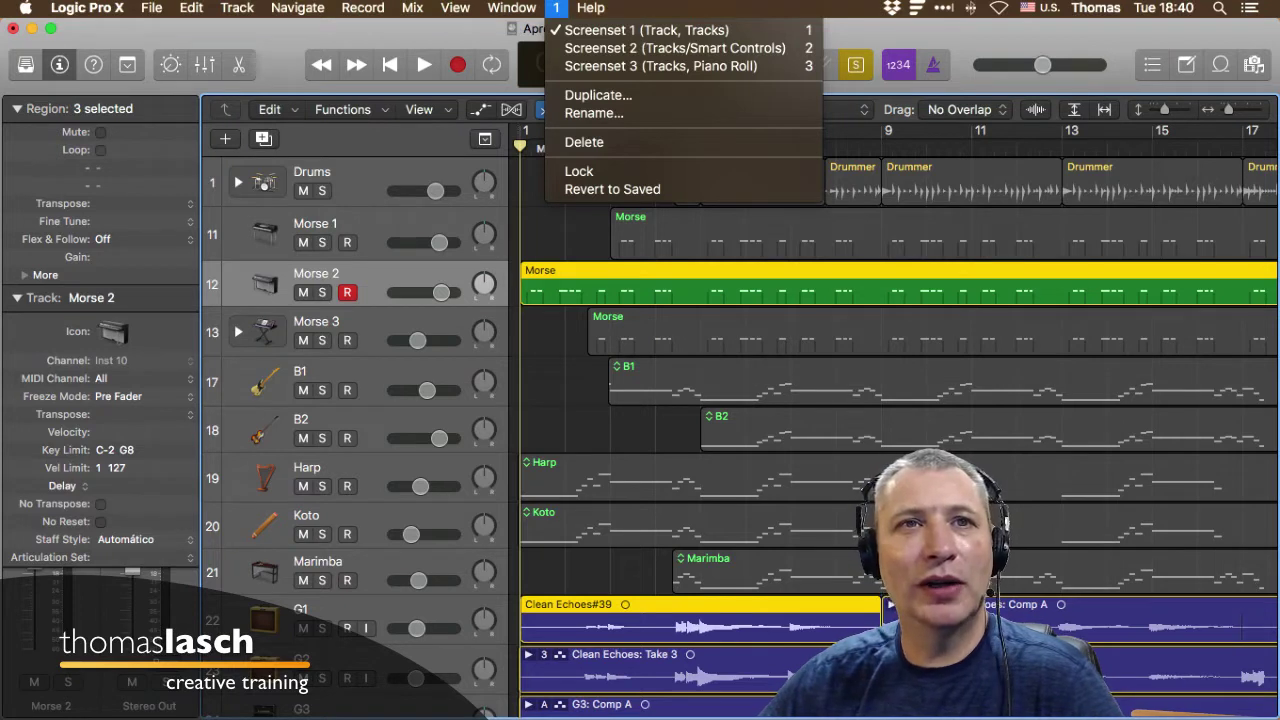
{"action": "key", "text": "Escape"}
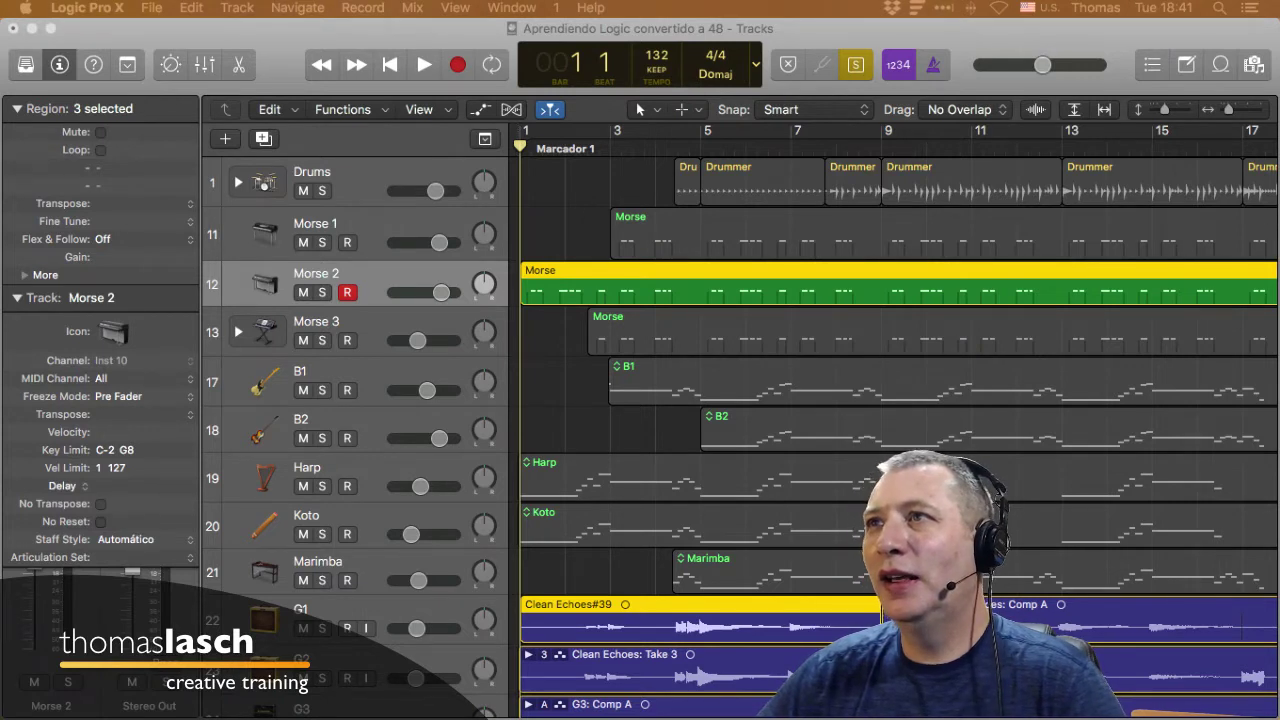
Deselect all regions and play the arrangement from bar 1 to bar 3.
{"action": "left_click", "coordinate": [529, 181]}
{"action": "key", "text": "space"}
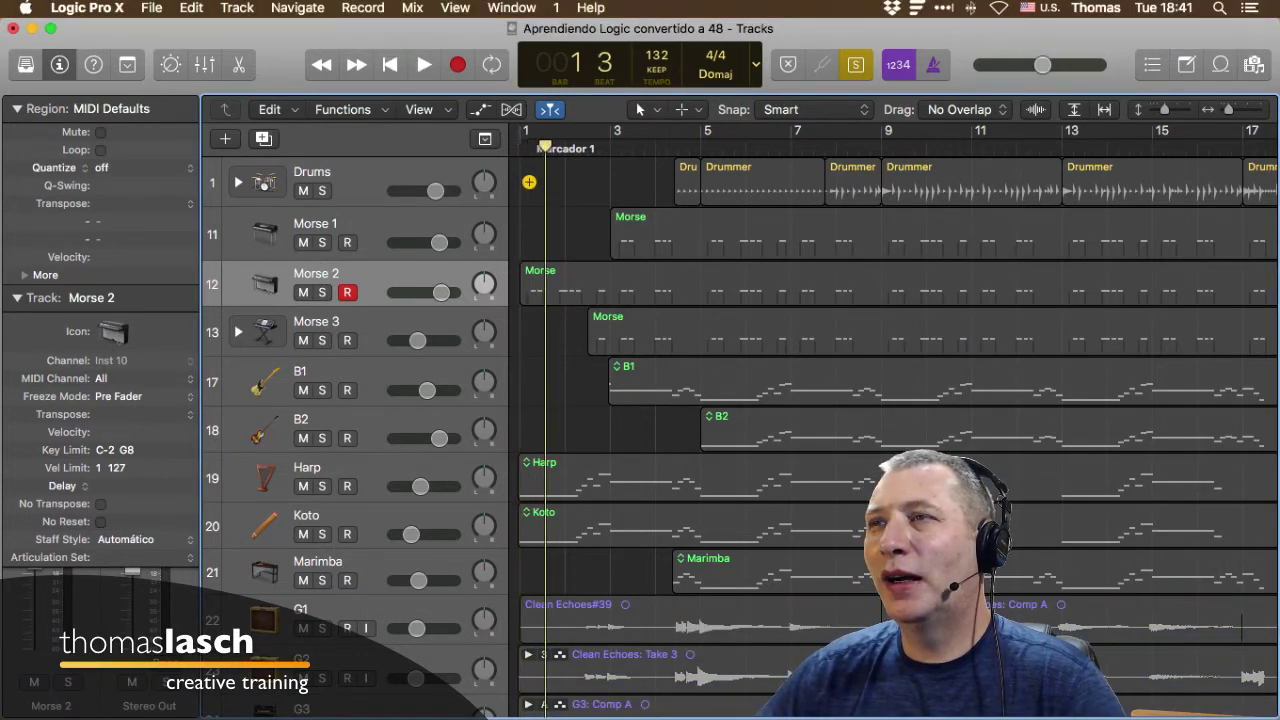
{"action": "key", "text": "space"}
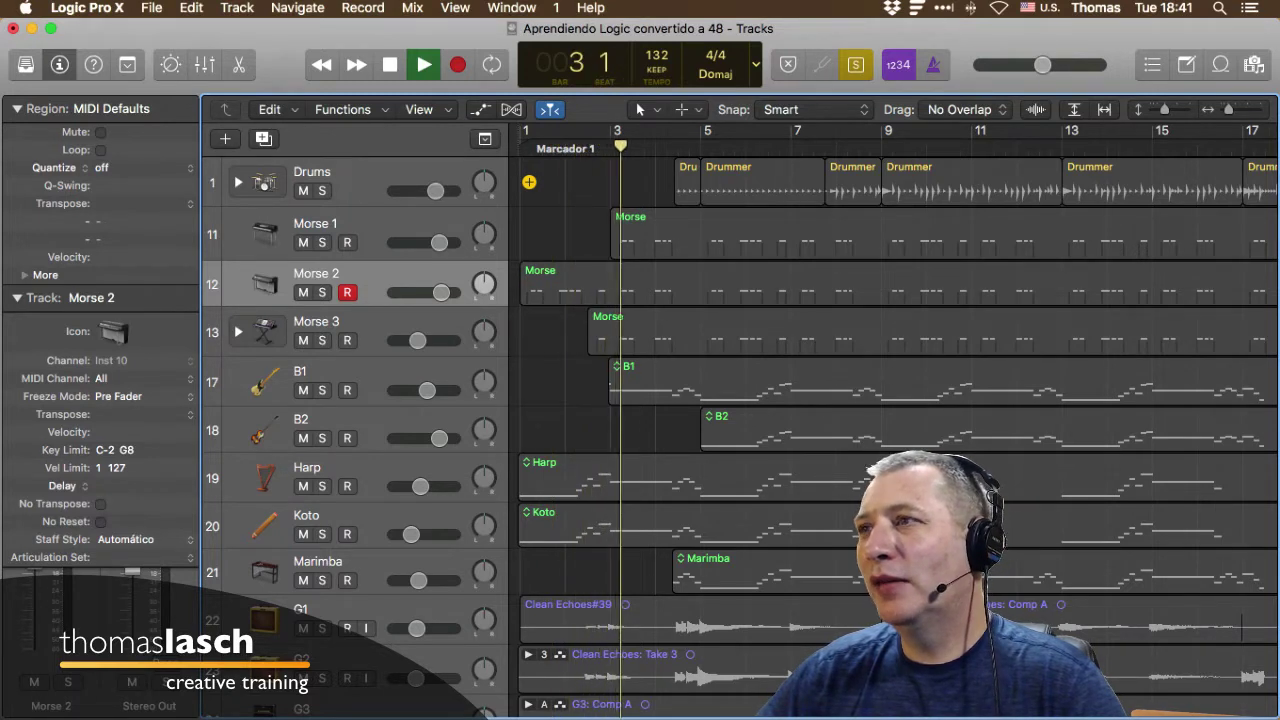
{"action": "key", "text": "space"}
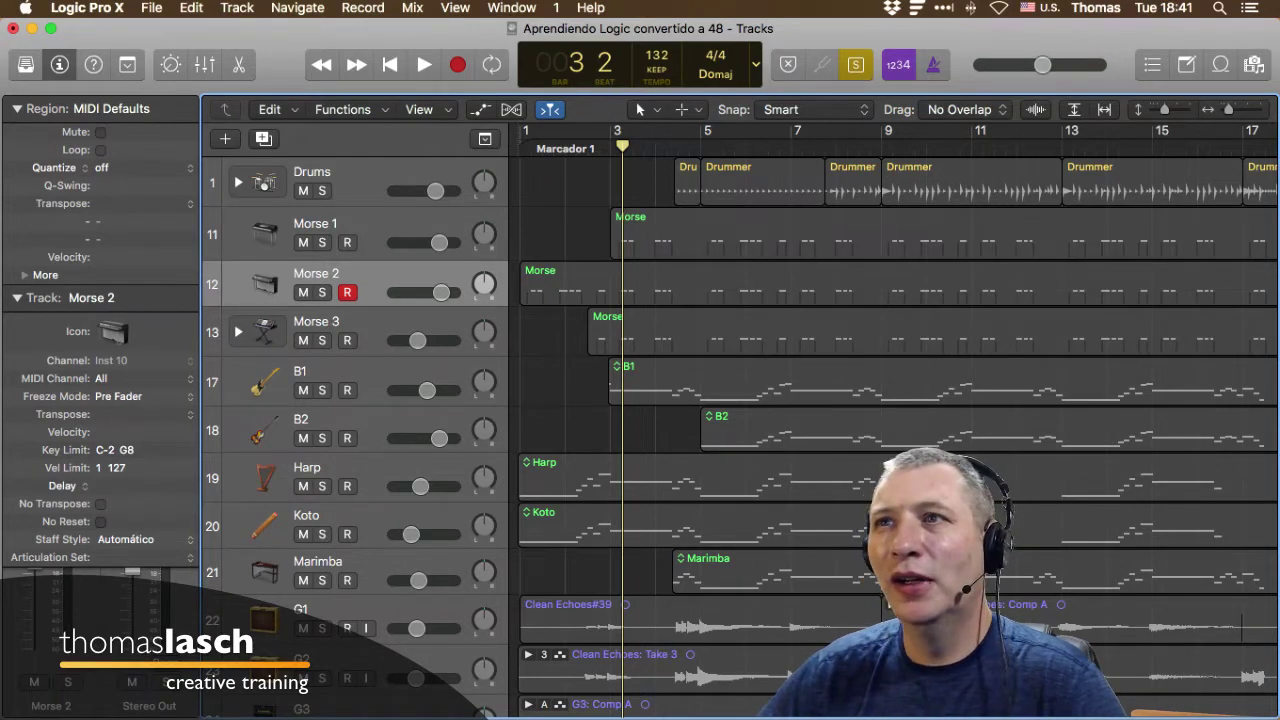
Look over the remaining tracks down to M3-Origen and the later bars of the arrangement.
{"action": "scroll", "coordinate": [740, 435], "scroll_direction": "down", "scroll_amount": 6}
{"action": "scroll", "coordinate": [740, 437], "scroll_direction": "up", "scroll_amount": 9}
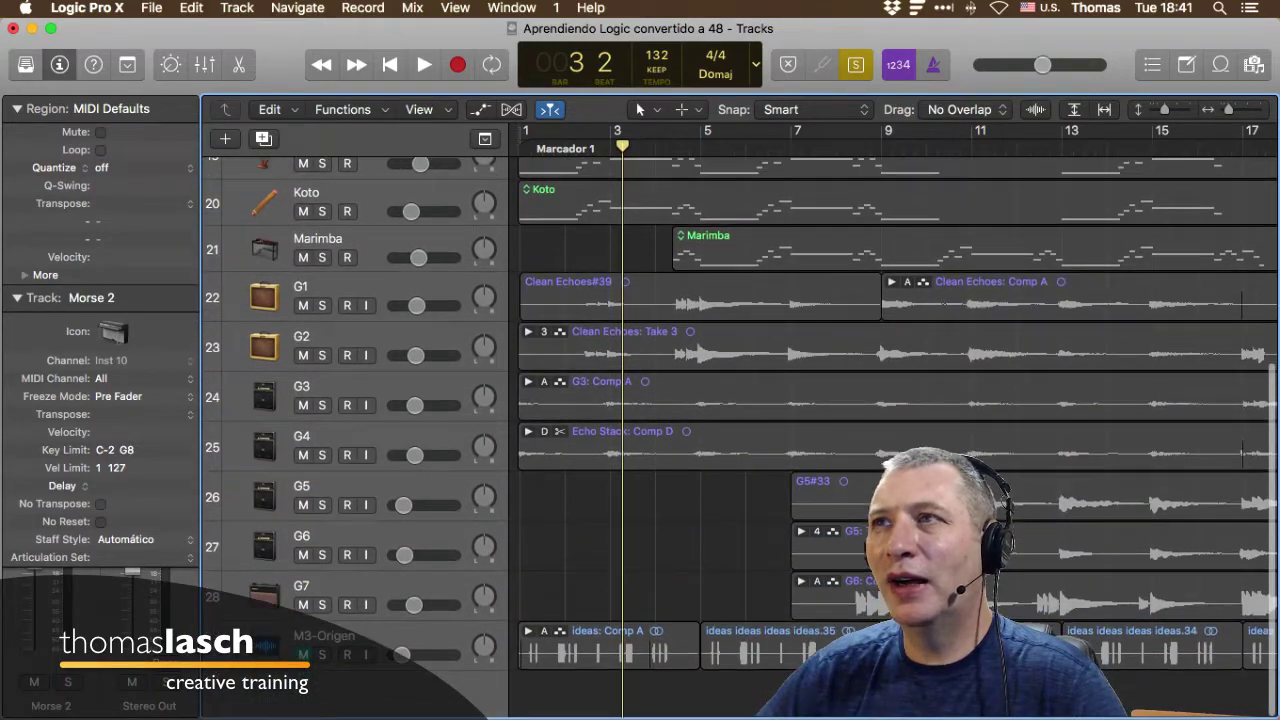
{"action": "scroll", "coordinate": [740, 437], "scroll_direction": "down", "scroll_amount": 3}
{"action": "scroll", "coordinate": [740, 437], "scroll_direction": "down", "scroll_amount": 8}
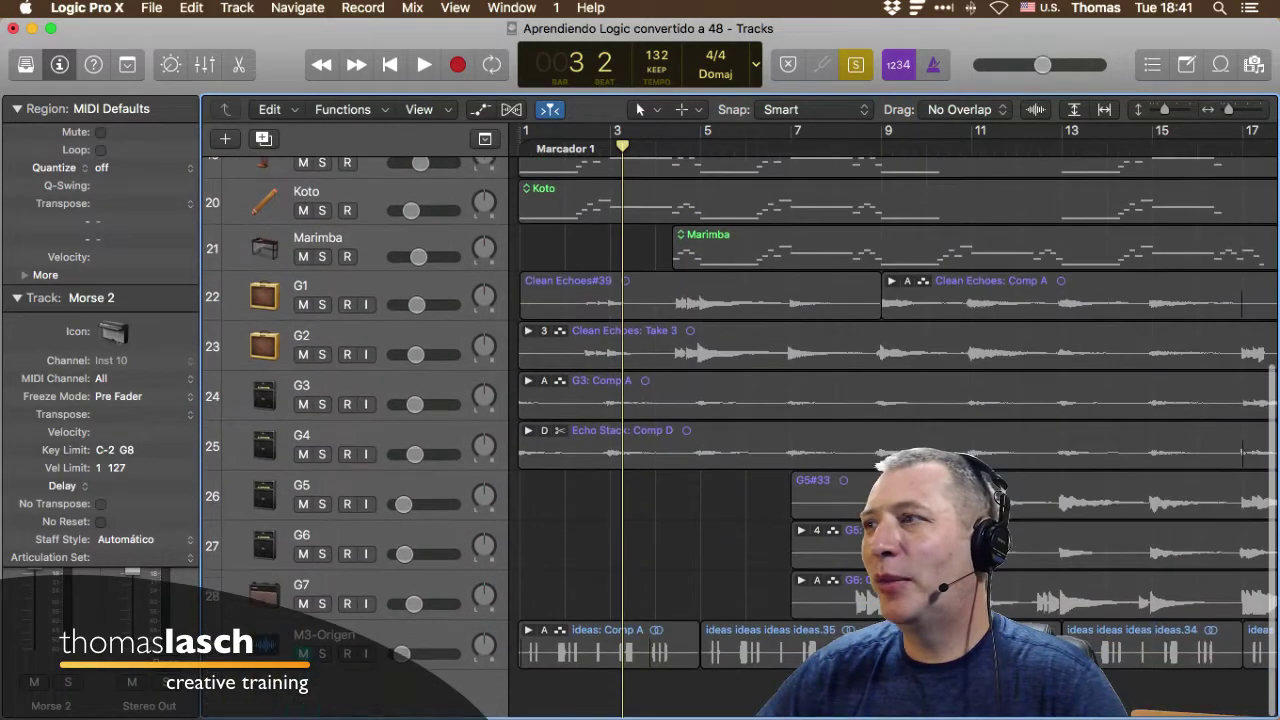
{"action": "scroll", "coordinate": [740, 437], "scroll_direction": "up", "scroll_amount": 10}
{"action": "scroll", "coordinate": [740, 437], "scroll_direction": "right", "scroll_amount": 15}
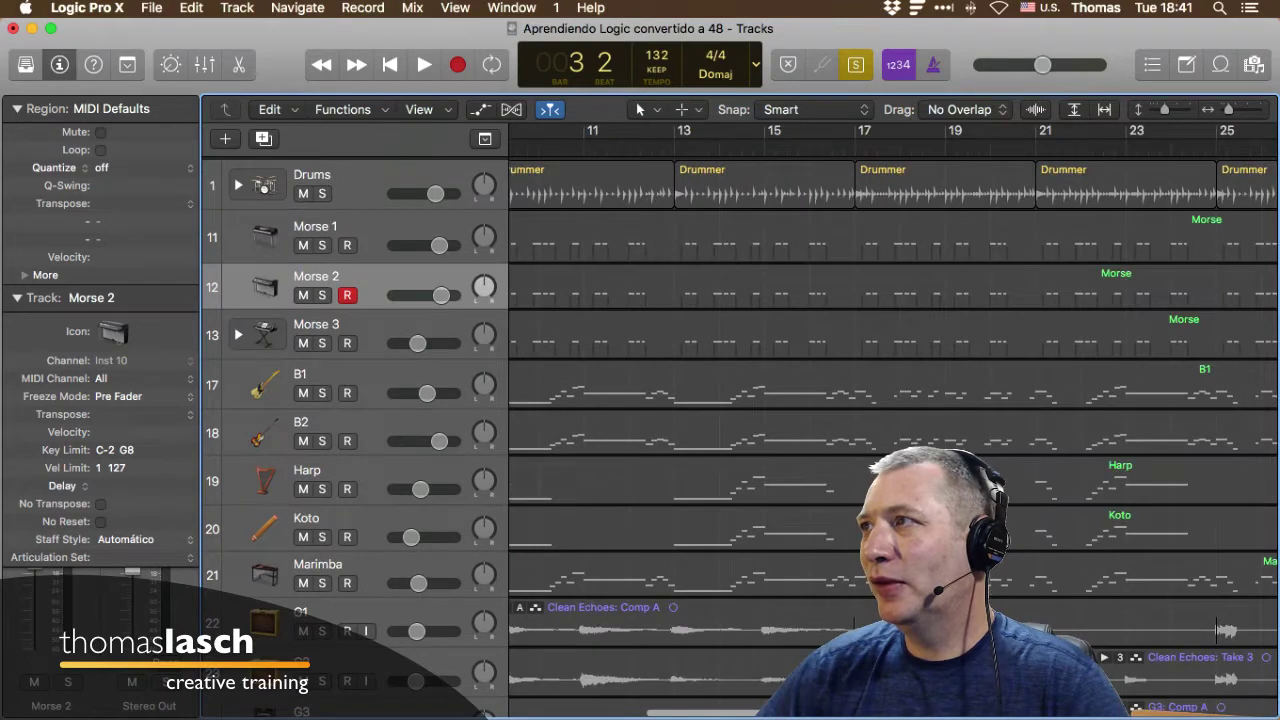
{"action": "scroll", "coordinate": [830, 340], "scroll_direction": "left", "scroll_amount": 15}
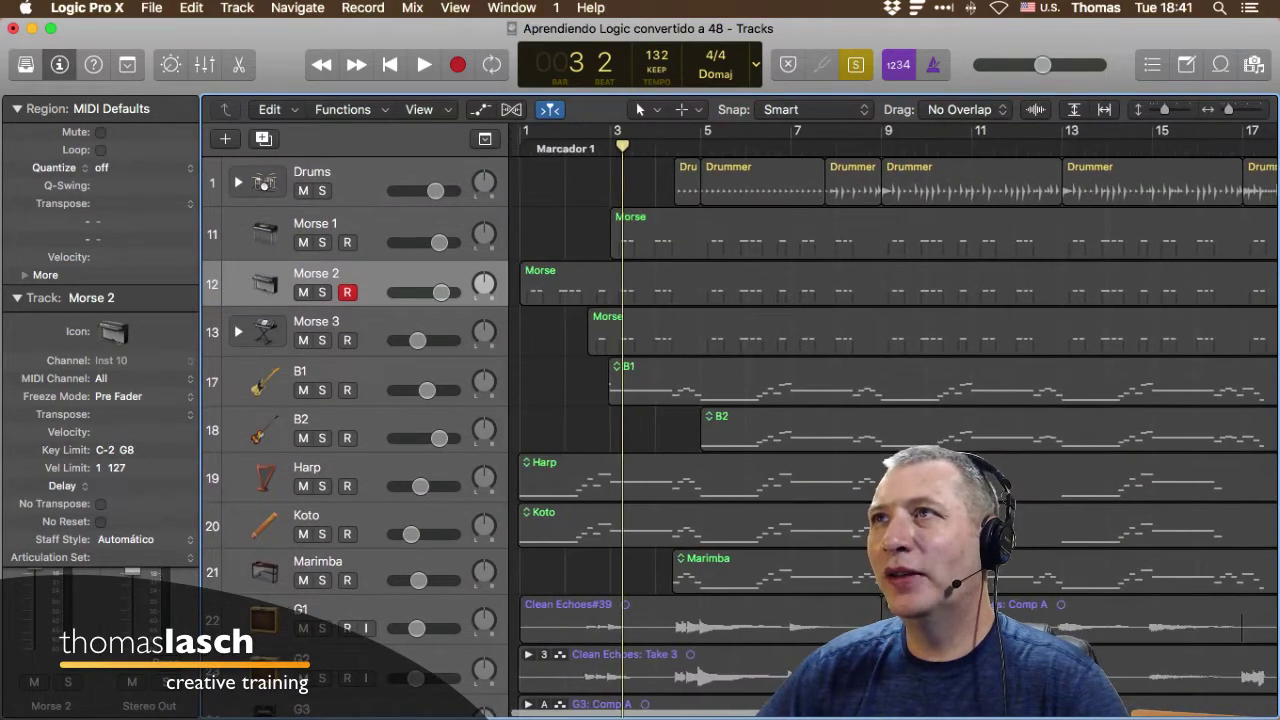
Turn off solo mode, solo the Drums track briefly, and clear its solo again.
{"action": "key", "text": "ctrl+s"}
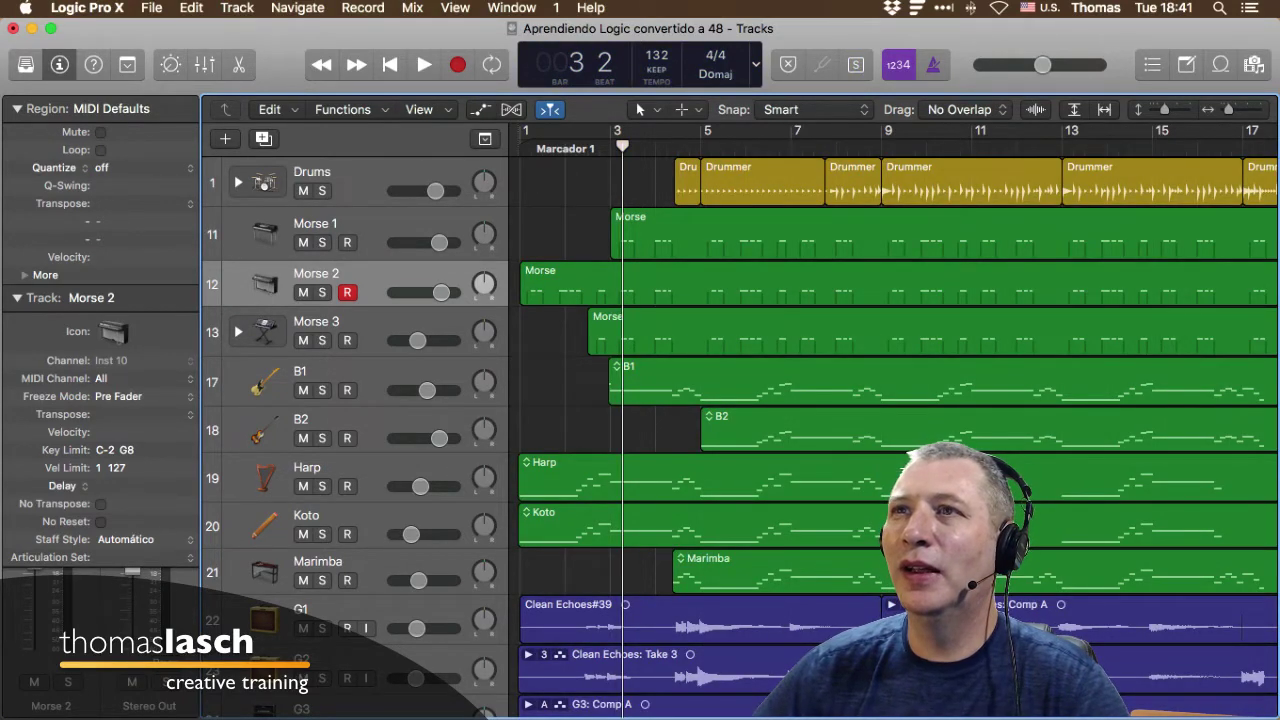
{"action": "key", "text": "ctrl+alt+super+s"}
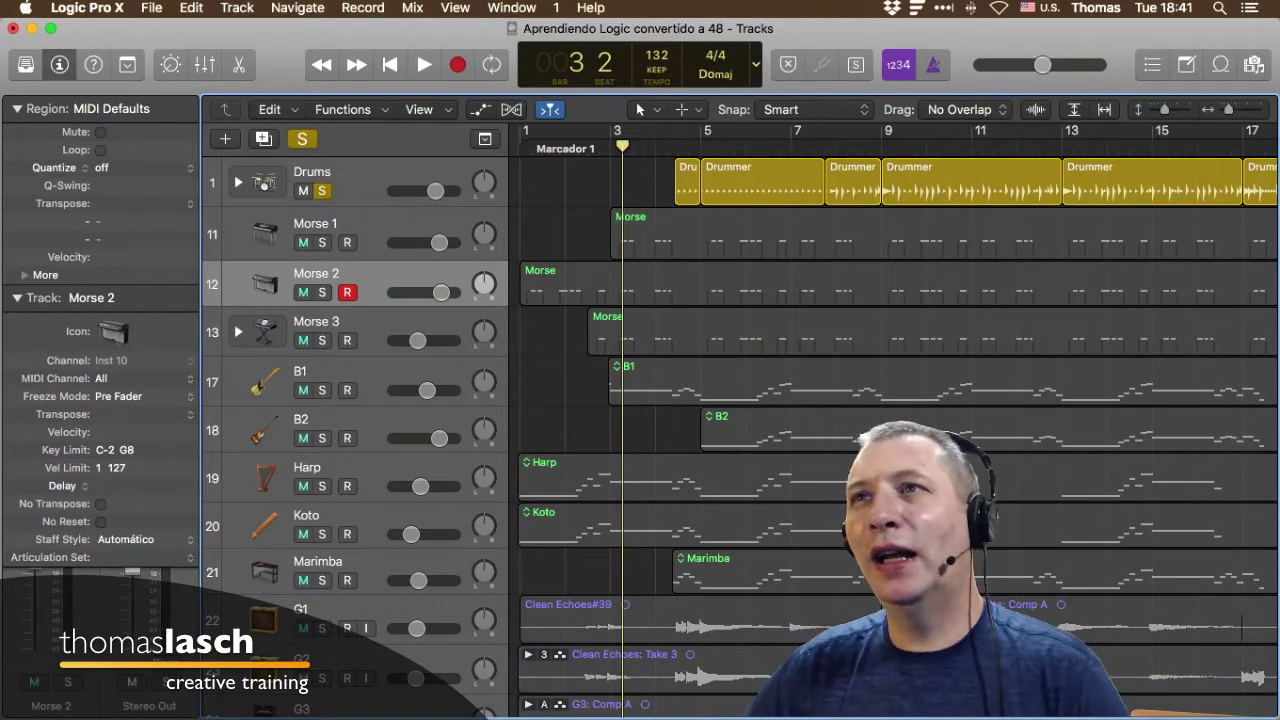
{"action": "key", "text": "ctrl+s"}
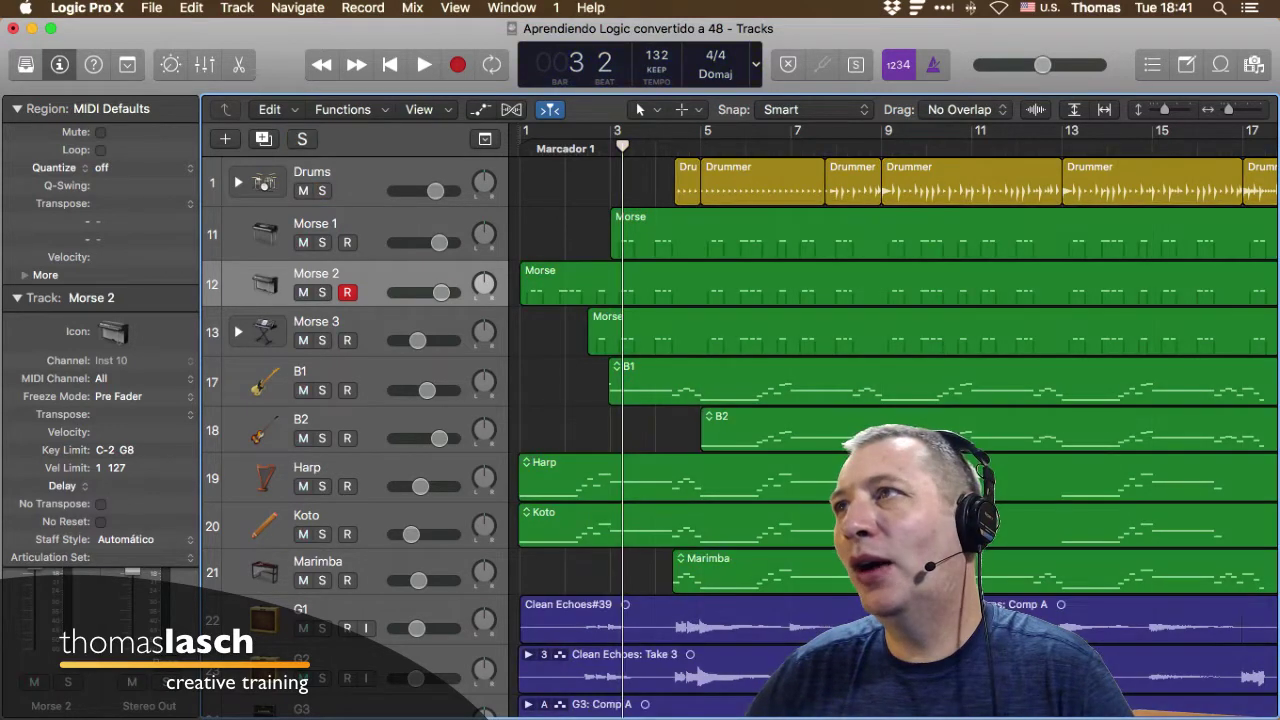
Open the Morse 1 region in the Piano Roll editor below the tracks and deselect the region.
{"action": "left_click", "coordinate": [632, 226]}
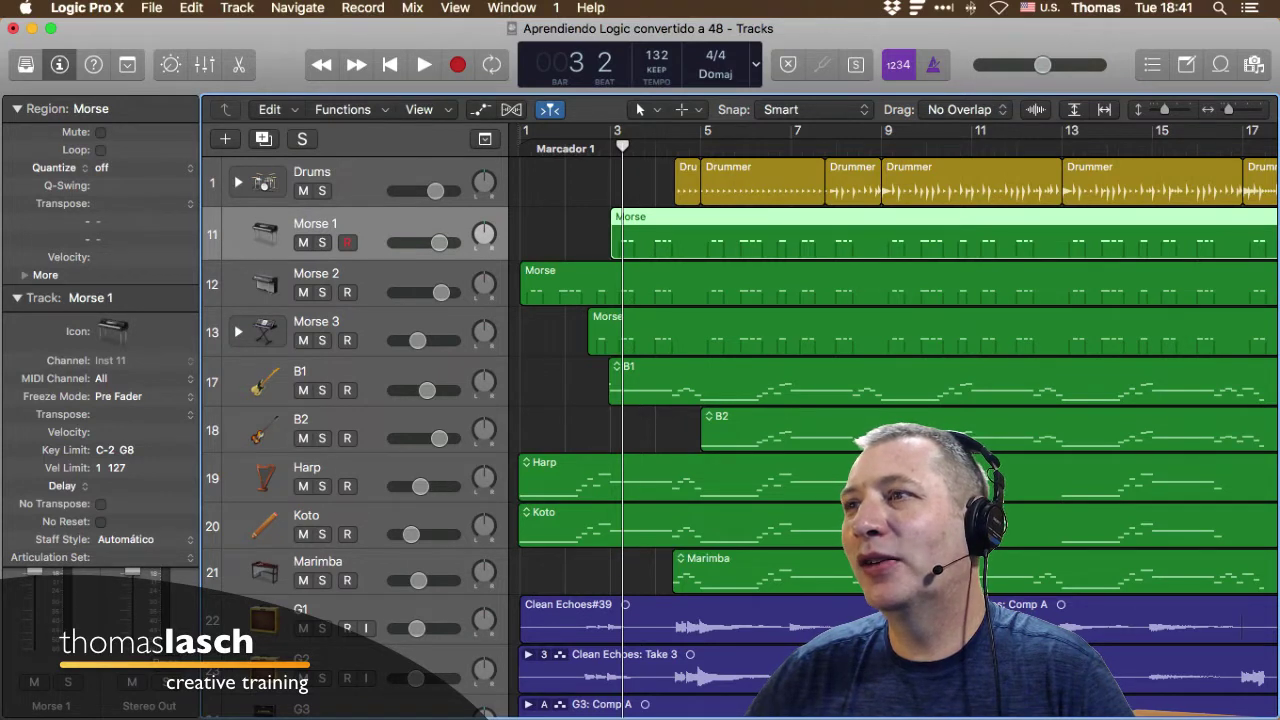
{"action": "key", "text": "e"}
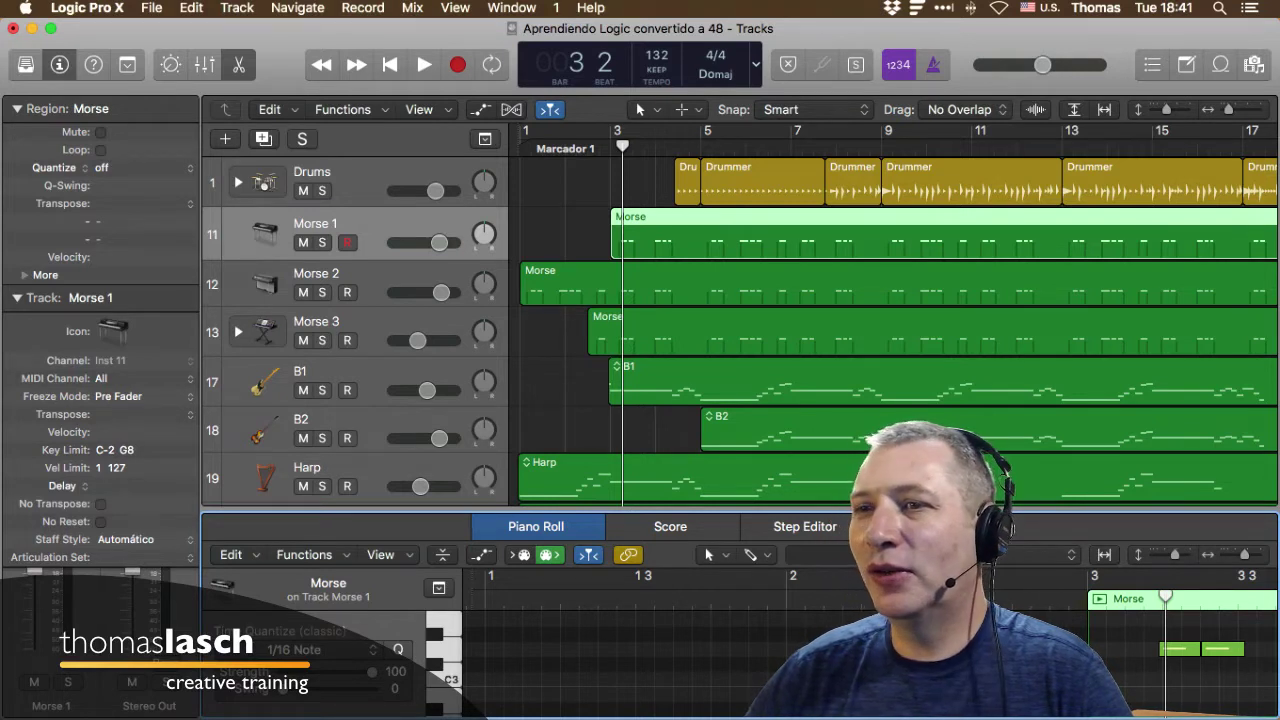
{"action": "left_click", "coordinate": [565, 235]}
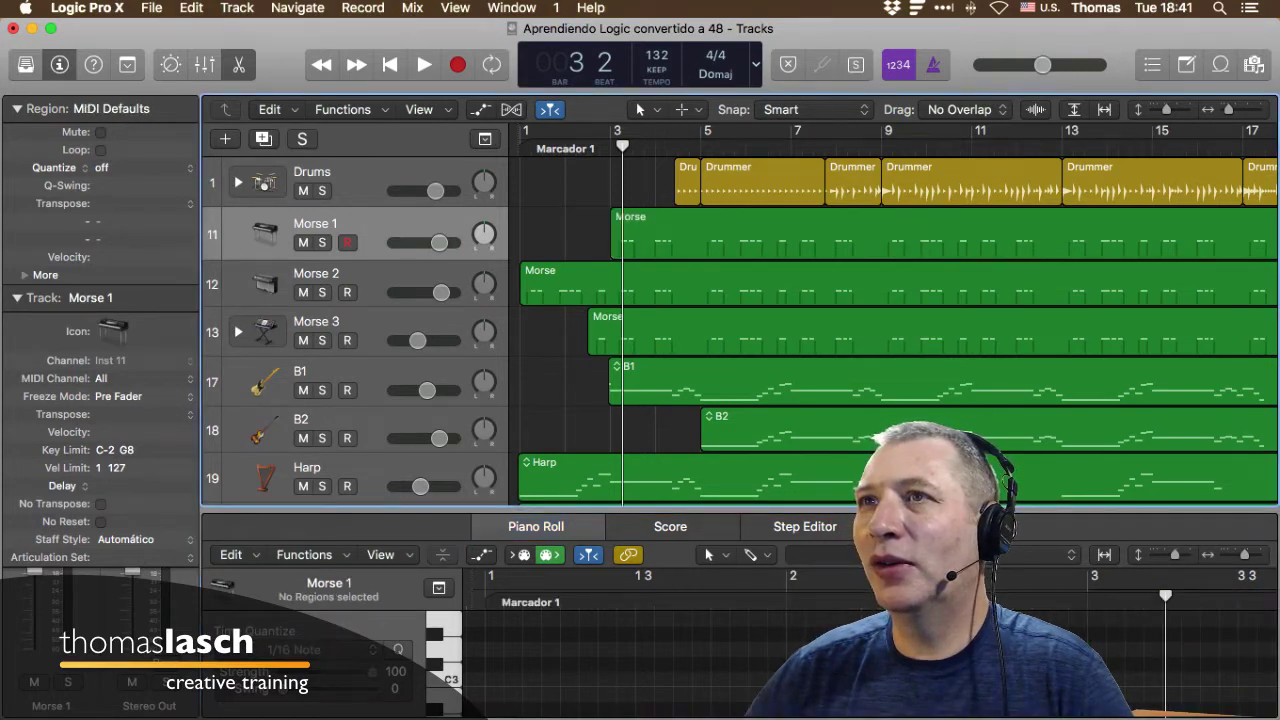
Solo the Drums track and toggle the track solo state until no track is soloed.
{"action": "left_click", "coordinate": [322, 191]}
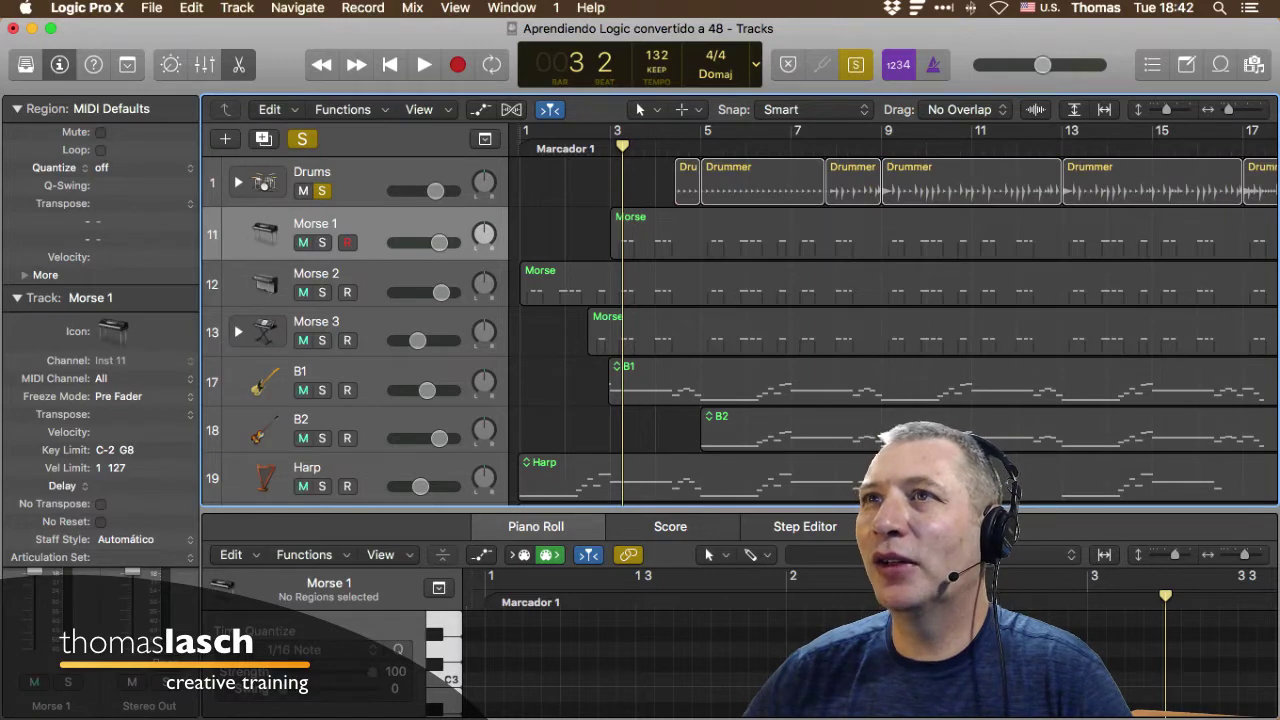
{"action": "key", "text": "ctrl+alt+super+s"}
{"action": "key", "text": "ctrl+s"}
{"action": "key", "text": "ctrl+s"}
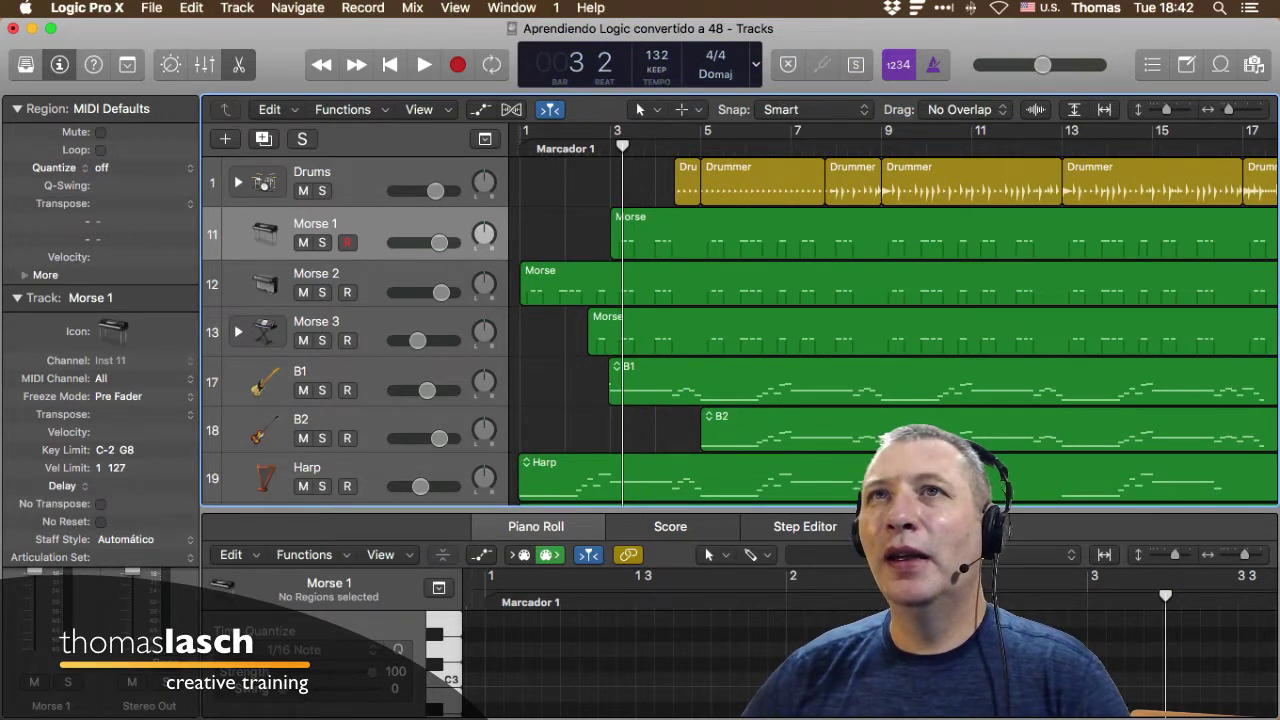
Hide the inspector and advance the playhead bar by bar to bar 6.
{"action": "key", "text": "i"}
{"action": "key", "text": "period"}
{"action": "key", "text": "period"}
{"action": "key", "text": "period"}
{"action": "key", "text": "period"}
{"action": "key", "text": "period"}
{"action": "key", "text": "period"}
{"action": "key", "text": "period"}
{"action": "key", "text": "period"}
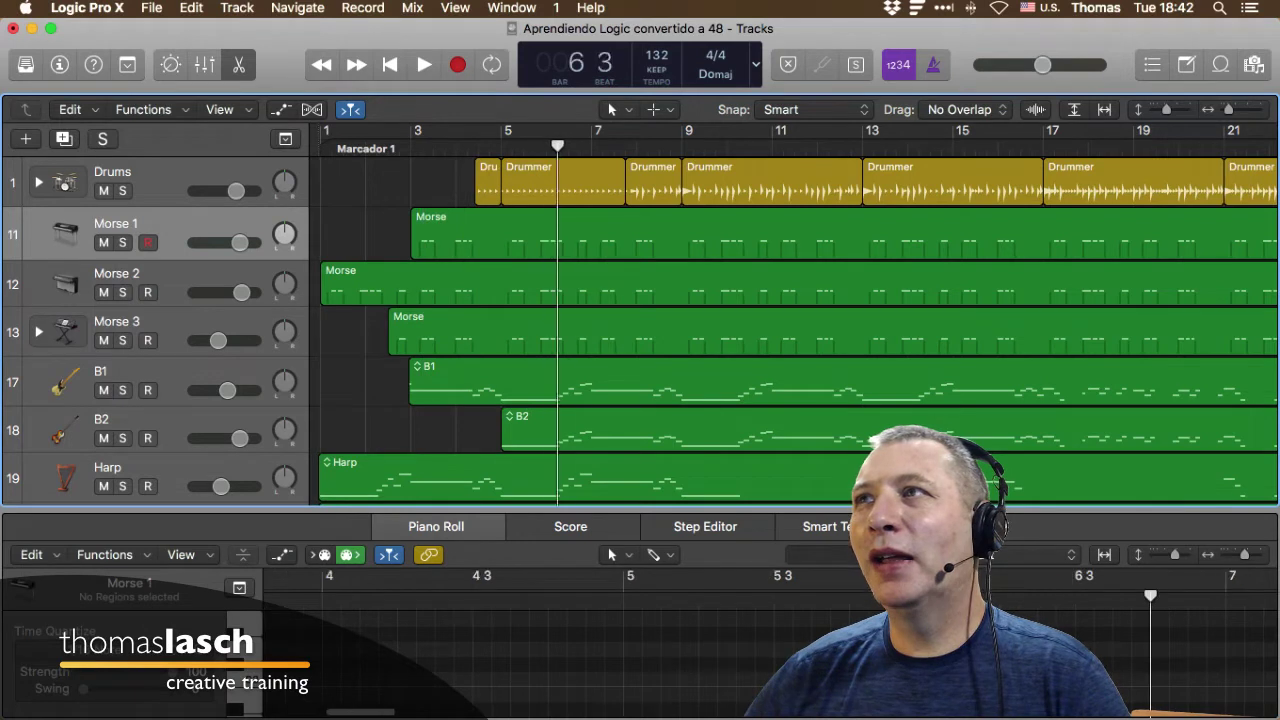
Move the playhead backward bar by bar to bar 4.
{"action": "key", "text": "comma"}
{"action": "key", "text": "comma"}
{"action": "key", "text": "comma"}
{"action": "key", "text": "comma"}
{"action": "key", "text": "comma"}
{"action": "key", "text": "comma"}
{"action": "key", "text": "comma"}
{"action": "key", "text": "comma"}
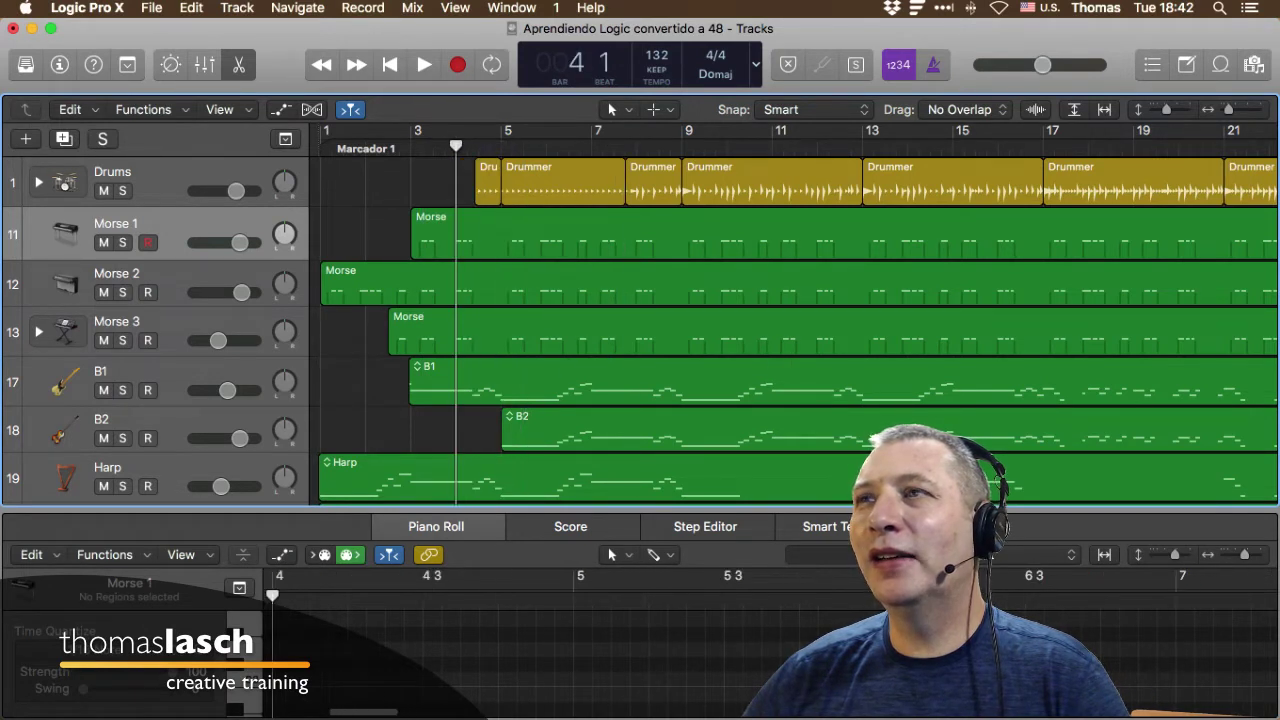
Paste the copied Drummer region onto the Drums track at bar 1 beat 3 and undo the paste.
{"action": "key", "text": "Up"}
{"action": "key", "text": "comma"}
{"action": "key", "text": "comma"}
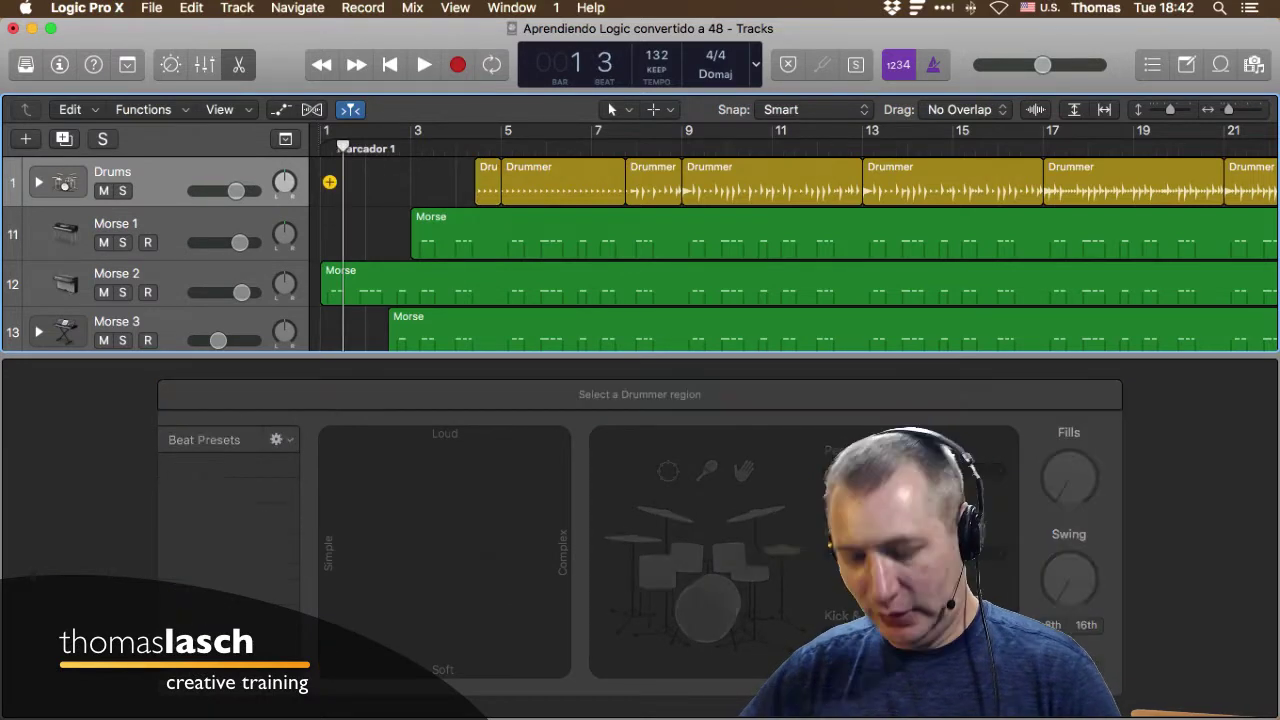
{"action": "key", "text": "super+v"}
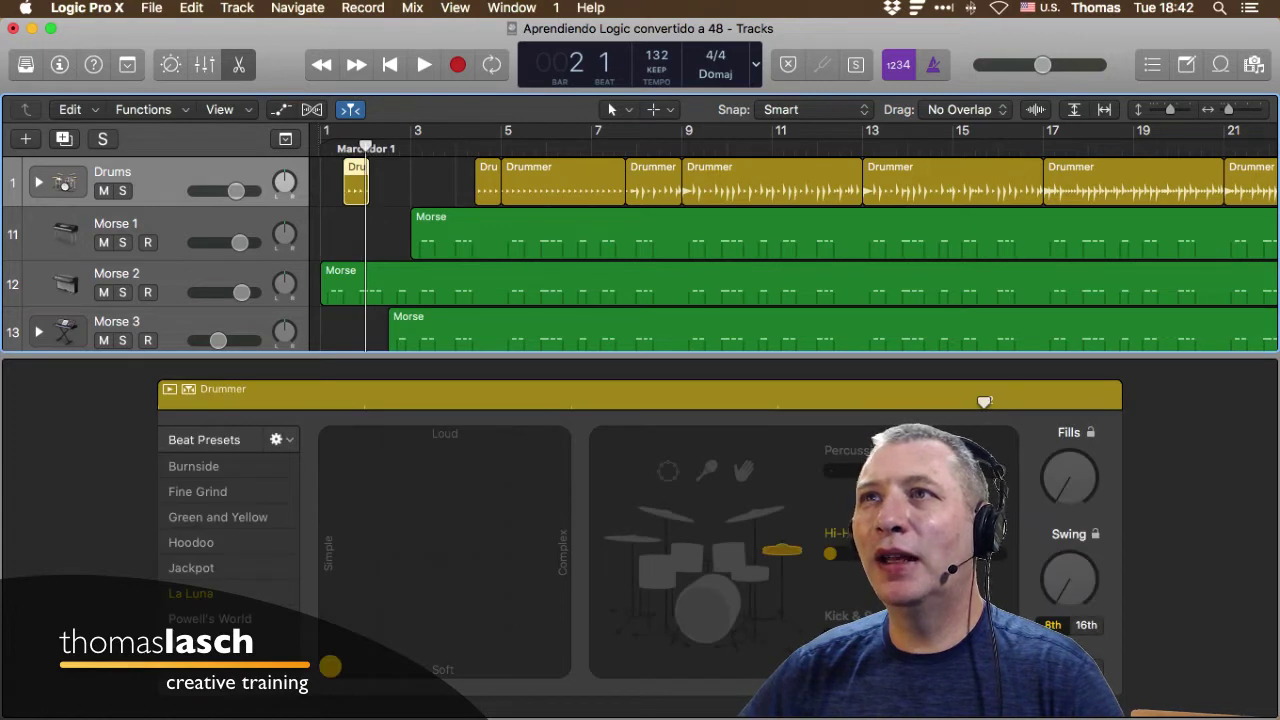
{"action": "key", "text": "super+z"}
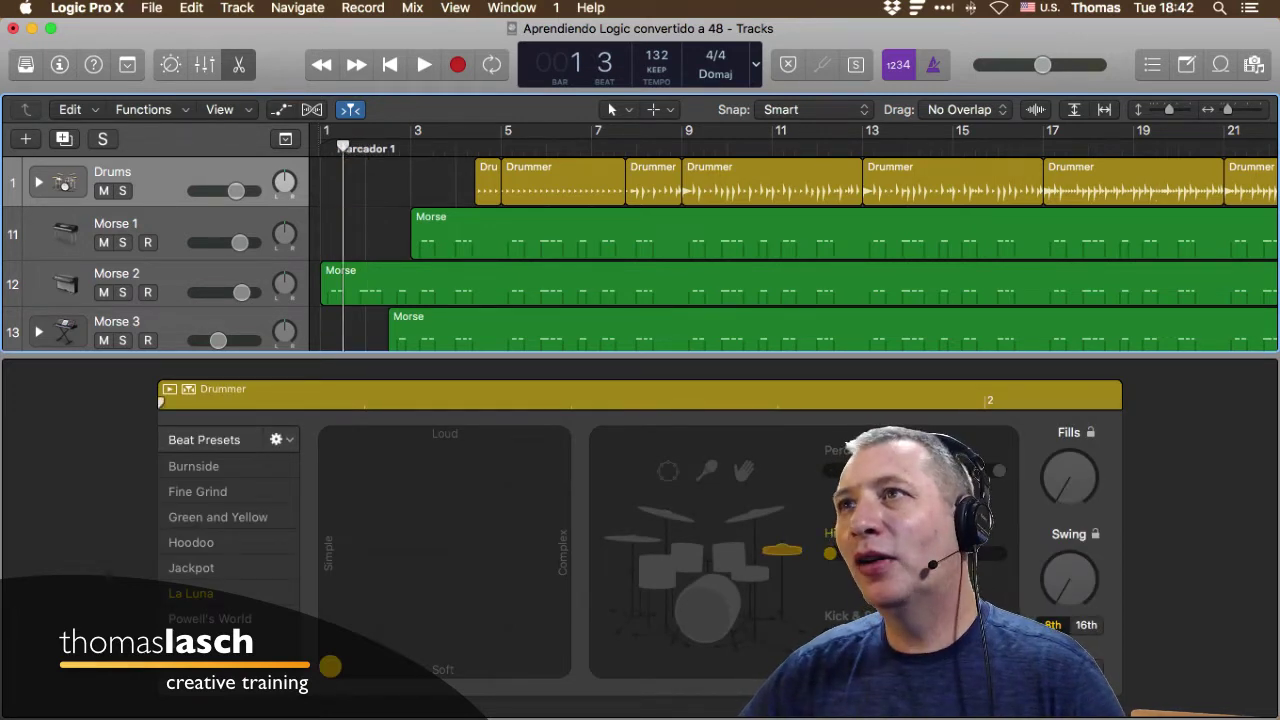
Paste the copied Drummer region twice in a row from bar 47 on the Drums track and undo both pastes.
{"action": "scroll", "coordinate": [793, 255], "scroll_direction": "right", "scroll_amount": 10}
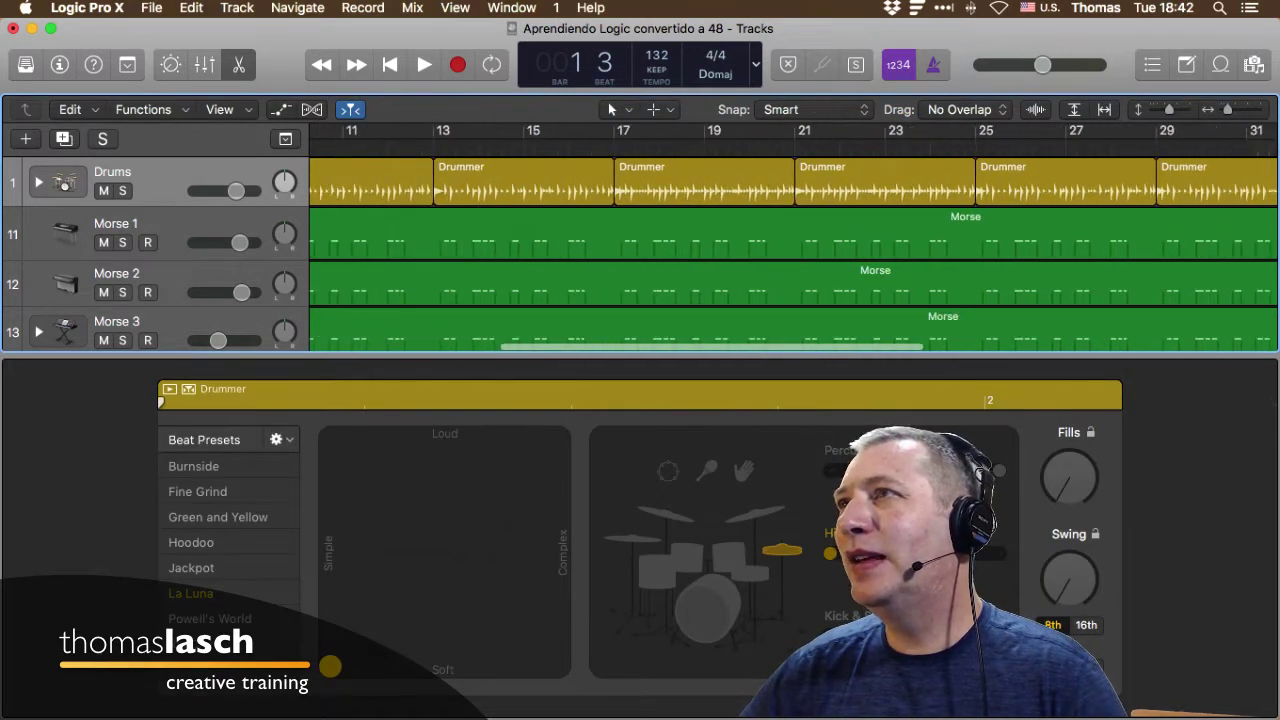
{"action": "scroll", "coordinate": [793, 255], "scroll_direction": "right", "scroll_amount": 10}
{"action": "left_click", "coordinate": [1168, 146]}
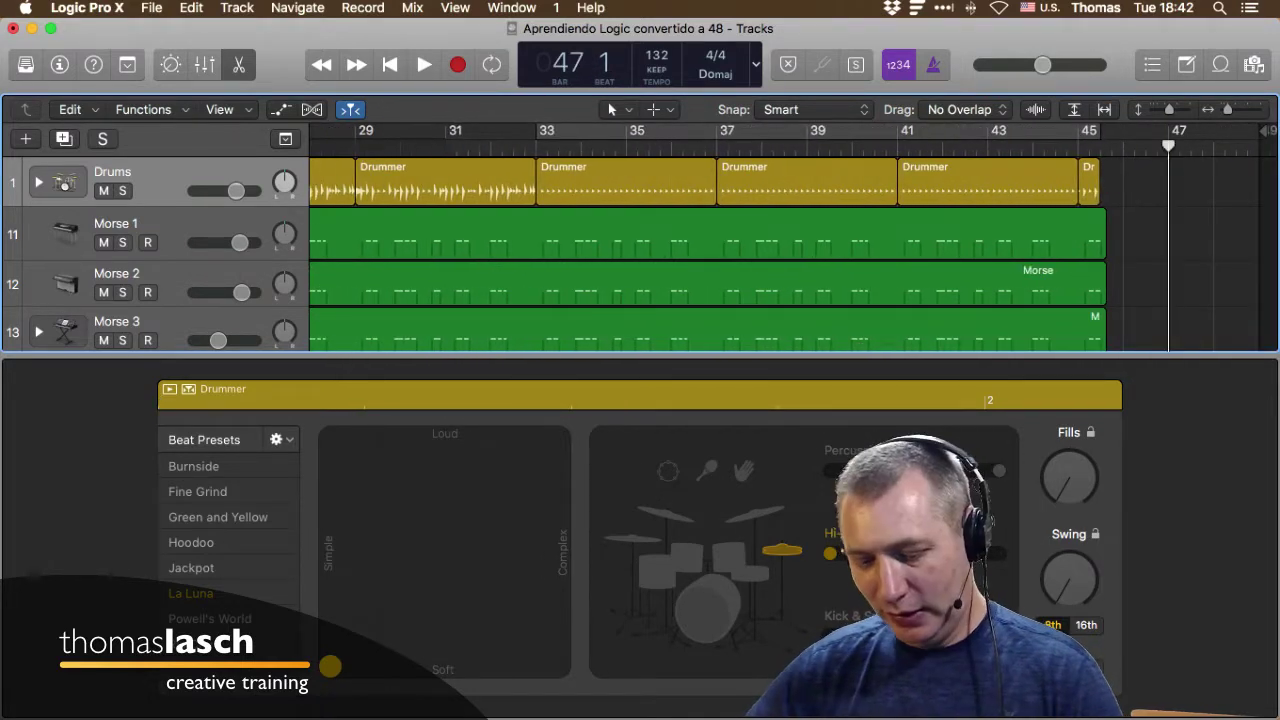
{"action": "key", "text": "super+v"}
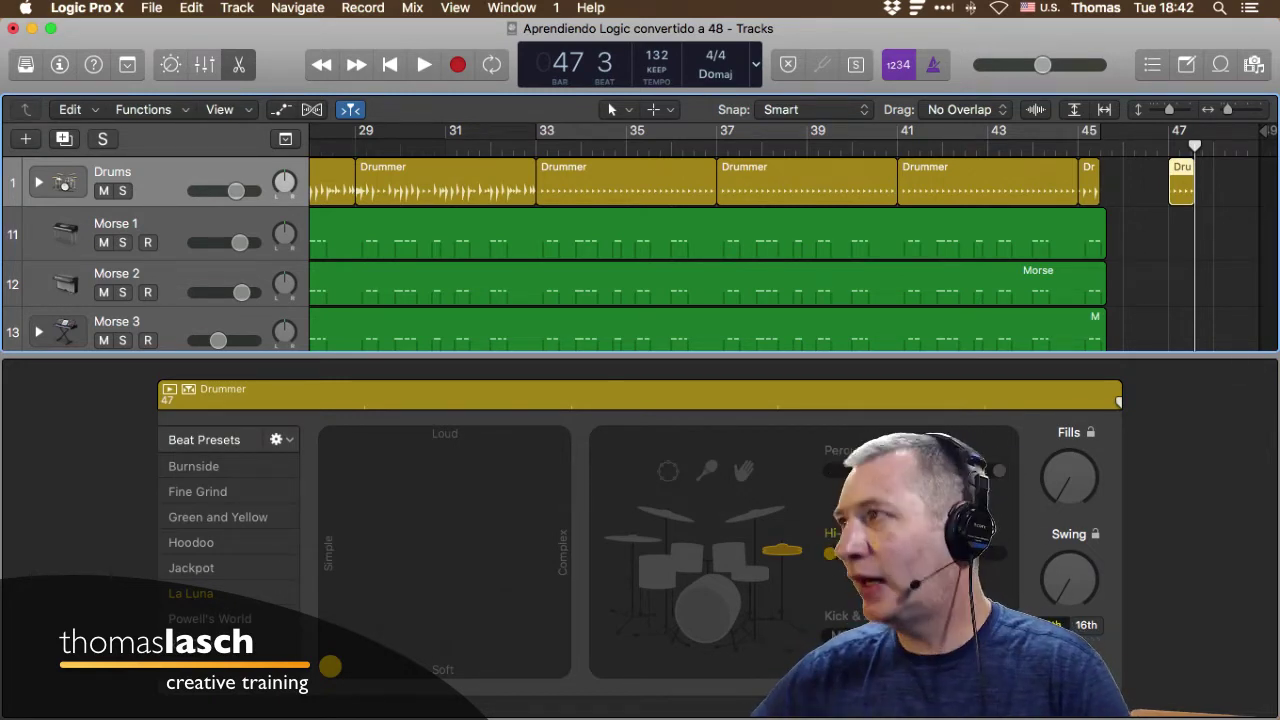
{"action": "key", "text": "super+v"}
{"action": "key", "text": "super+z"}
{"action": "key", "text": "super+z"}
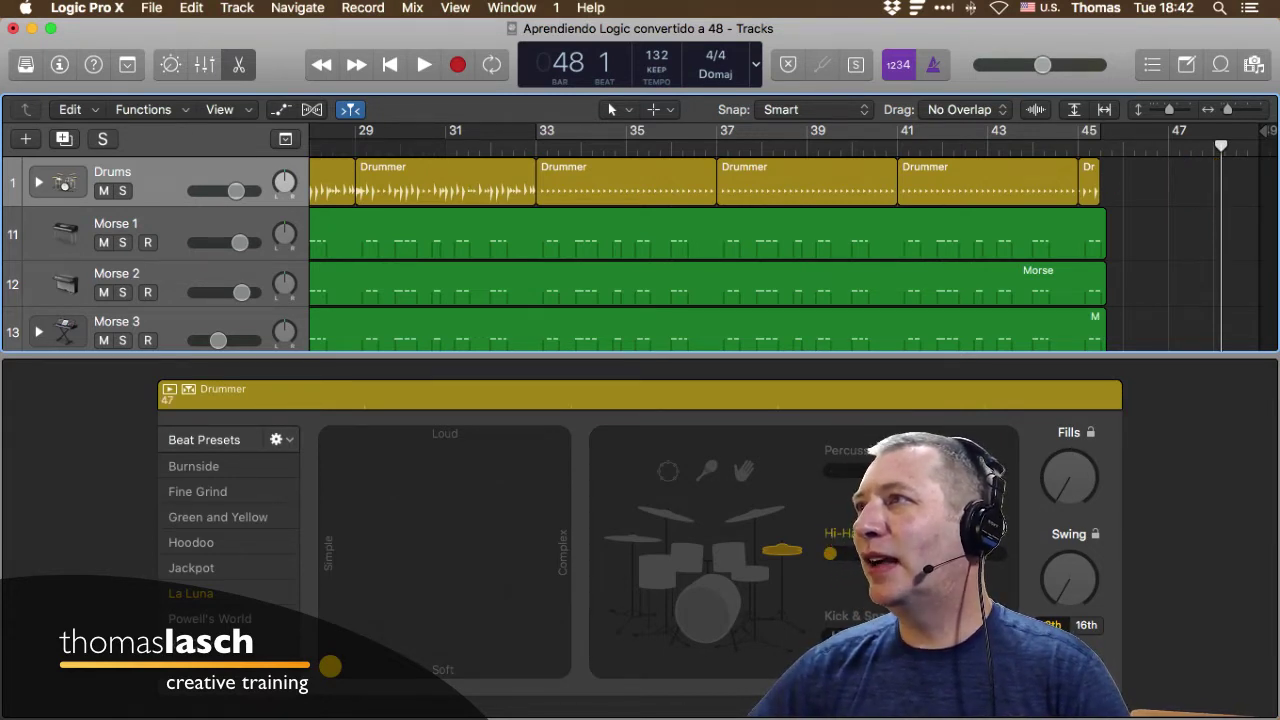
Copy the short Drummer region at bar 45 to bar 47 beat 2 and, with the playhead at its start, delete the copy.
{"action": "left_click", "coordinate": [1089, 182]}
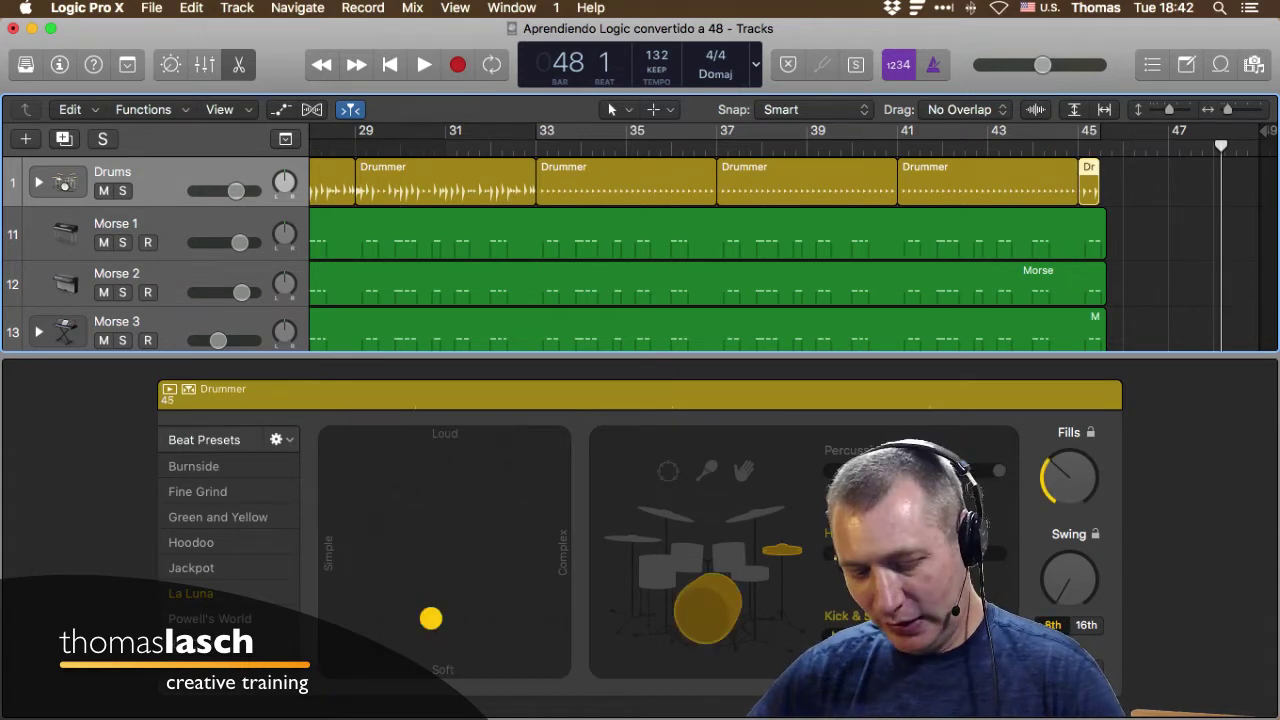
{"action": "left_click_drag", "start_coordinate": [1090, 185], "coordinate": [1192, 185]}
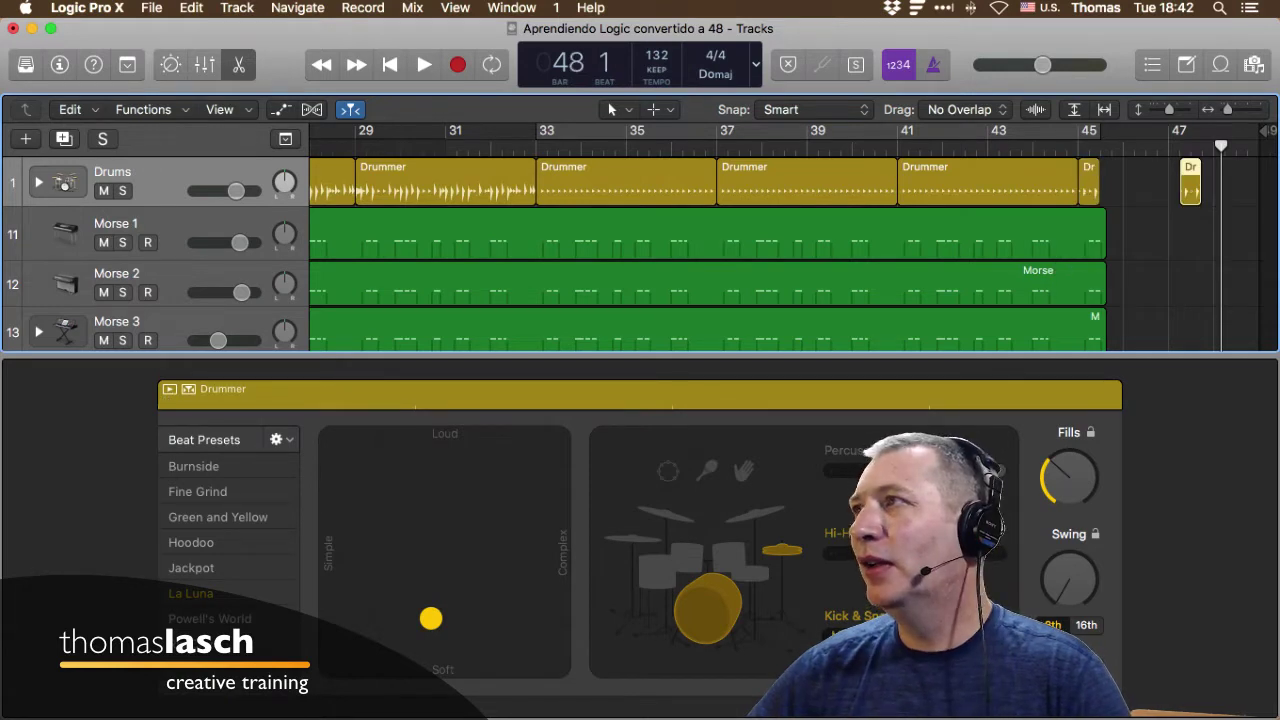
{"action": "key", "text": "shift+space"}
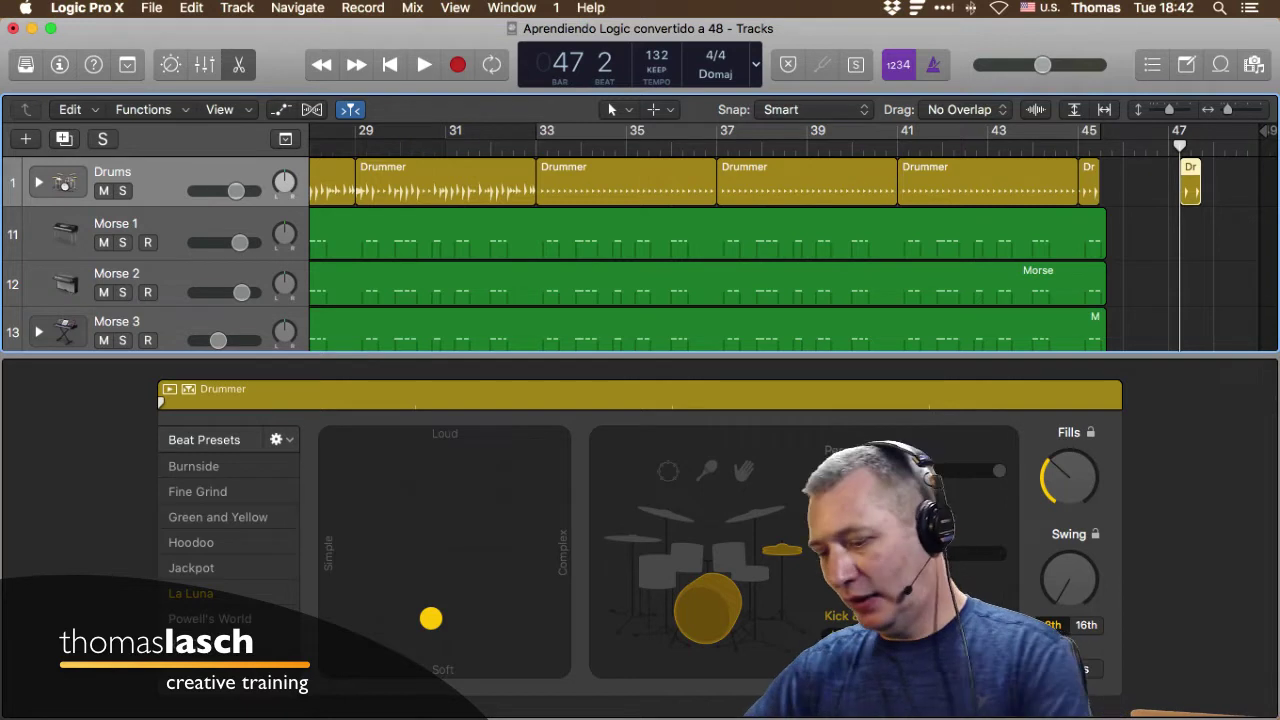
{"action": "key", "text": "Delete"}
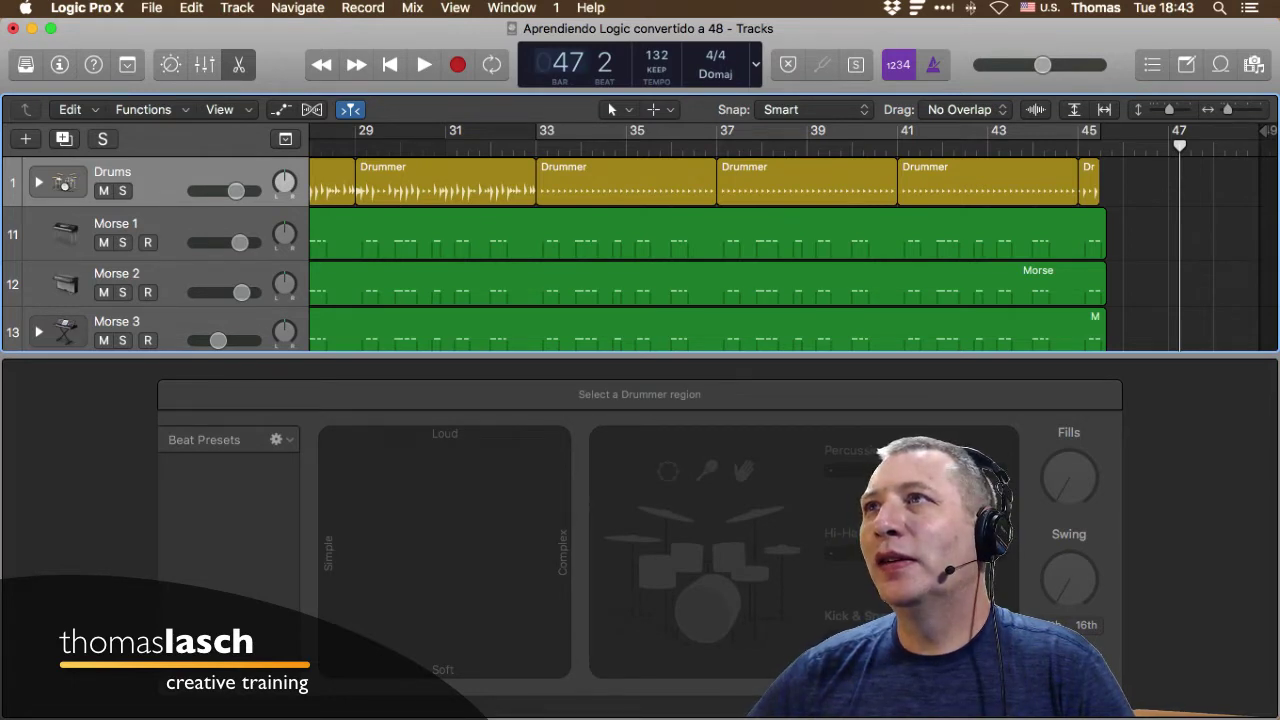
Advance the playhead to bar 49 and step it backward and forward bar by bar, finishing at bar 31.
{"action": "key", "text": "period"}
{"action": "key", "text": "period"}
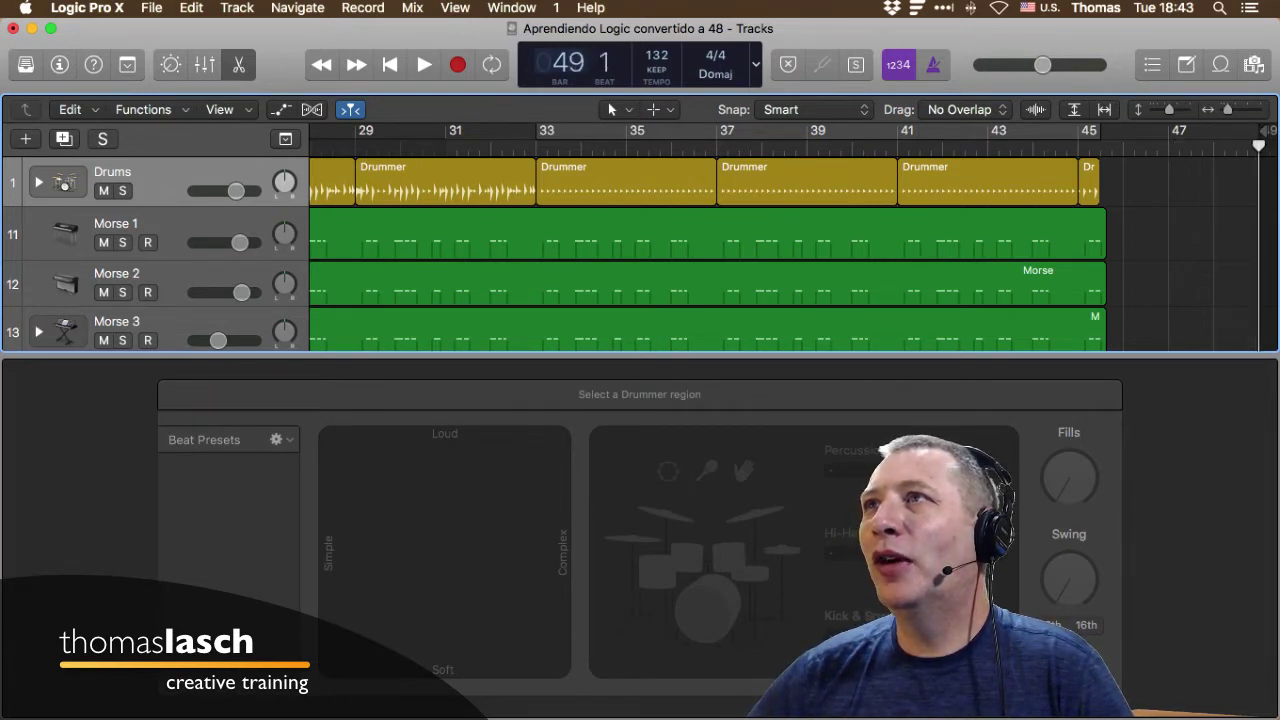
{"action": "key", "text": "comma"}
{"action": "key", "text": "comma"}
{"action": "key", "text": "comma"}
{"action": "key", "text": "comma"}
{"action": "key", "text": "comma"}
{"action": "key", "text": "comma"}
{"action": "key", "text": "comma"}
{"action": "key", "text": "comma"}
{"action": "key", "text": "comma"}
{"action": "key", "text": "comma"}
{"action": "key", "text": "comma"}
{"action": "key", "text": "comma"}
{"action": "key", "text": "comma"}
{"action": "key", "text": "comma"}
{"action": "key", "text": "comma"}
{"action": "key", "text": "comma"}
{"action": "key", "text": "comma"}
{"action": "key", "text": "comma"}
{"action": "key", "text": "period"}
{"action": "key", "text": "period"}
{"action": "key", "text": "period"}
{"action": "key", "text": "period"}
{"action": "key", "text": "period"}
{"action": "key", "text": "period"}
{"action": "key", "text": "period"}
{"action": "key", "text": "period"}
{"action": "key", "text": "period"}
{"action": "key", "text": "comma"}
{"action": "key", "text": "comma"}
{"action": "key", "text": "comma"}
{"action": "key", "text": "comma"}
{"action": "key", "text": "comma"}
{"action": "key", "text": "comma"}
{"action": "key", "text": "comma"}
{"action": "key", "text": "comma"}
{"action": "key", "text": "comma"}
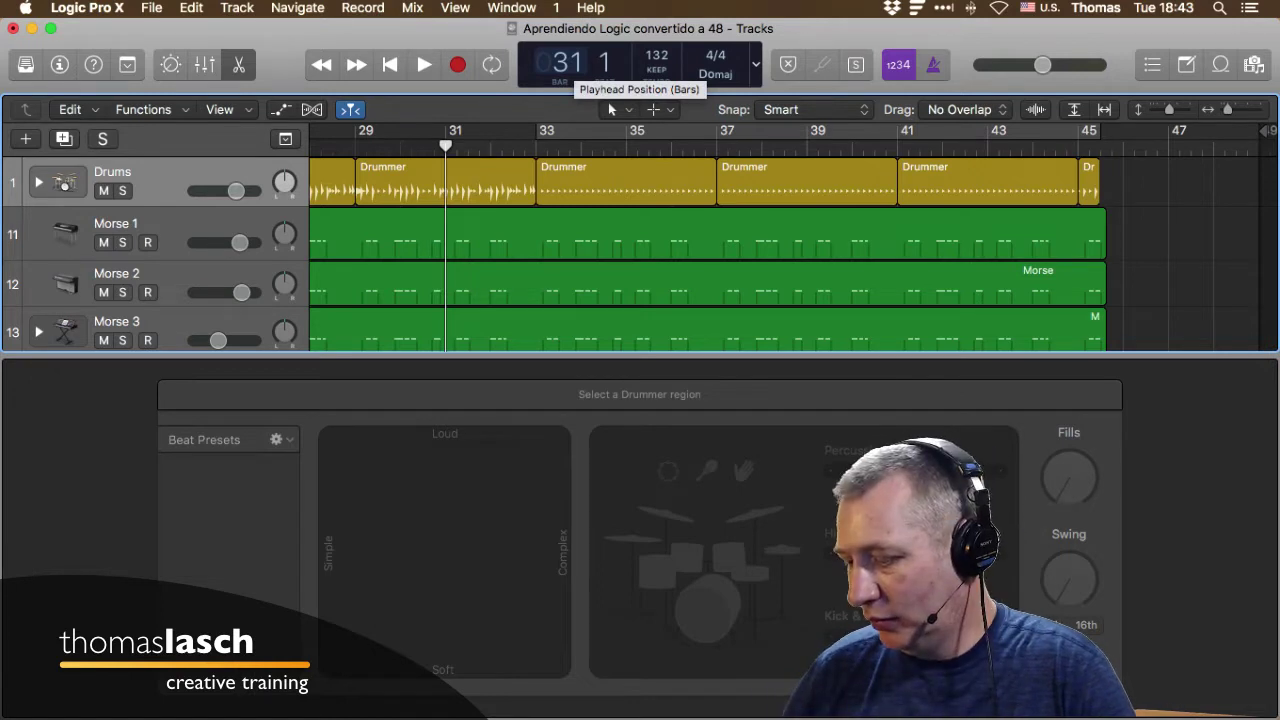
Try to jump the playhead to a marker by its number.
{"action": "key", "text": "KP_1"}
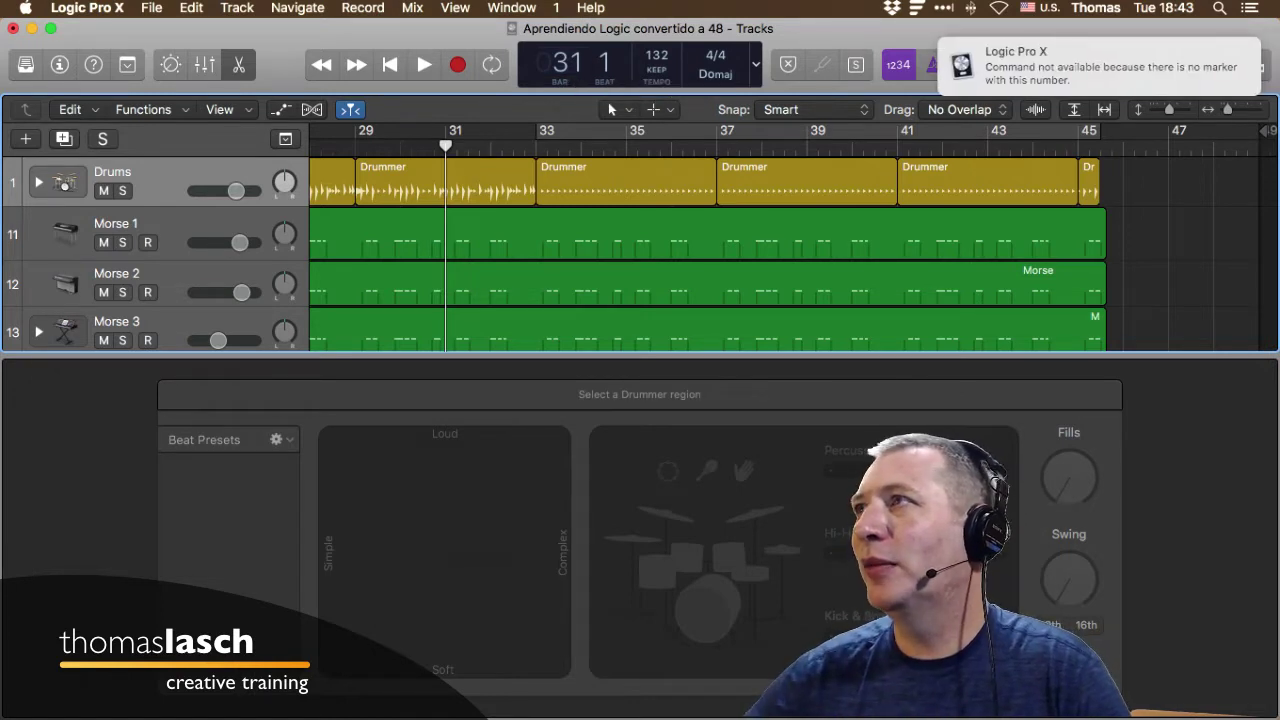
{"action": "key", "text": "KP_1"}
{"action": "key", "text": "Return"}
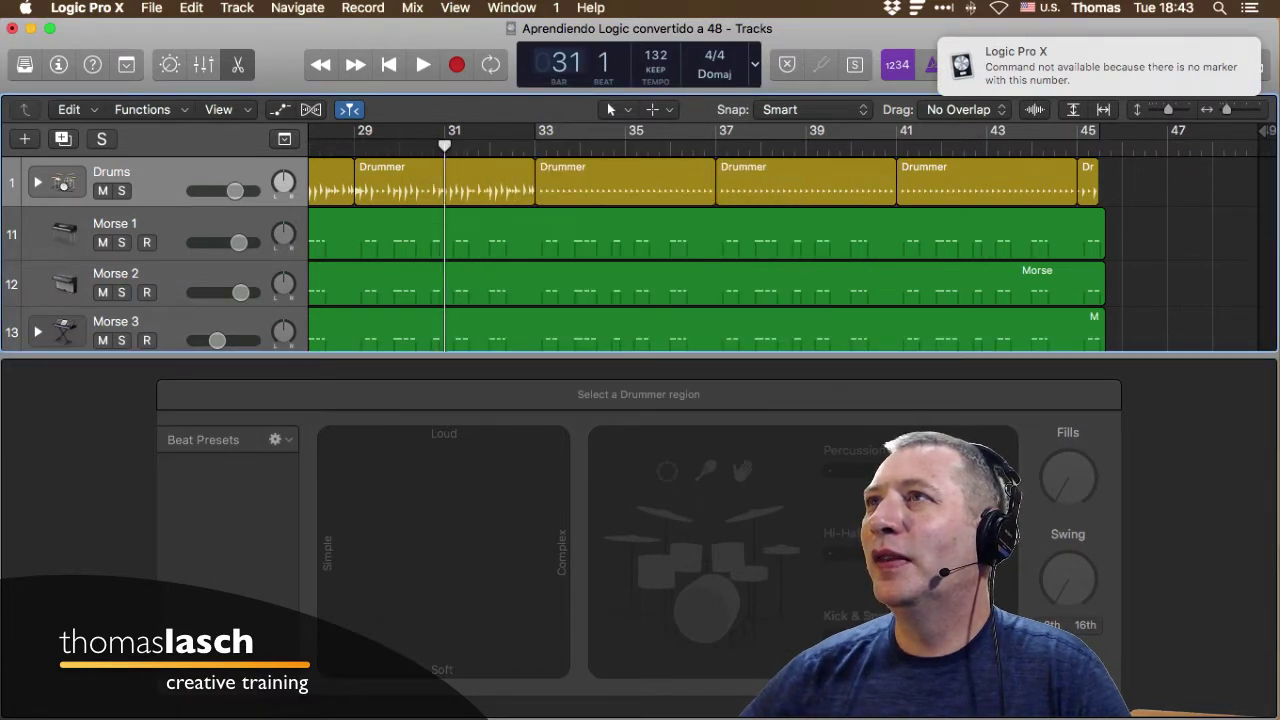
Use Go to Position to move the playhead to bar 25.
{"action": "key", "text": "slash"}
{"action": "type", "text": "25"}
{"action": "key", "text": "Return"}
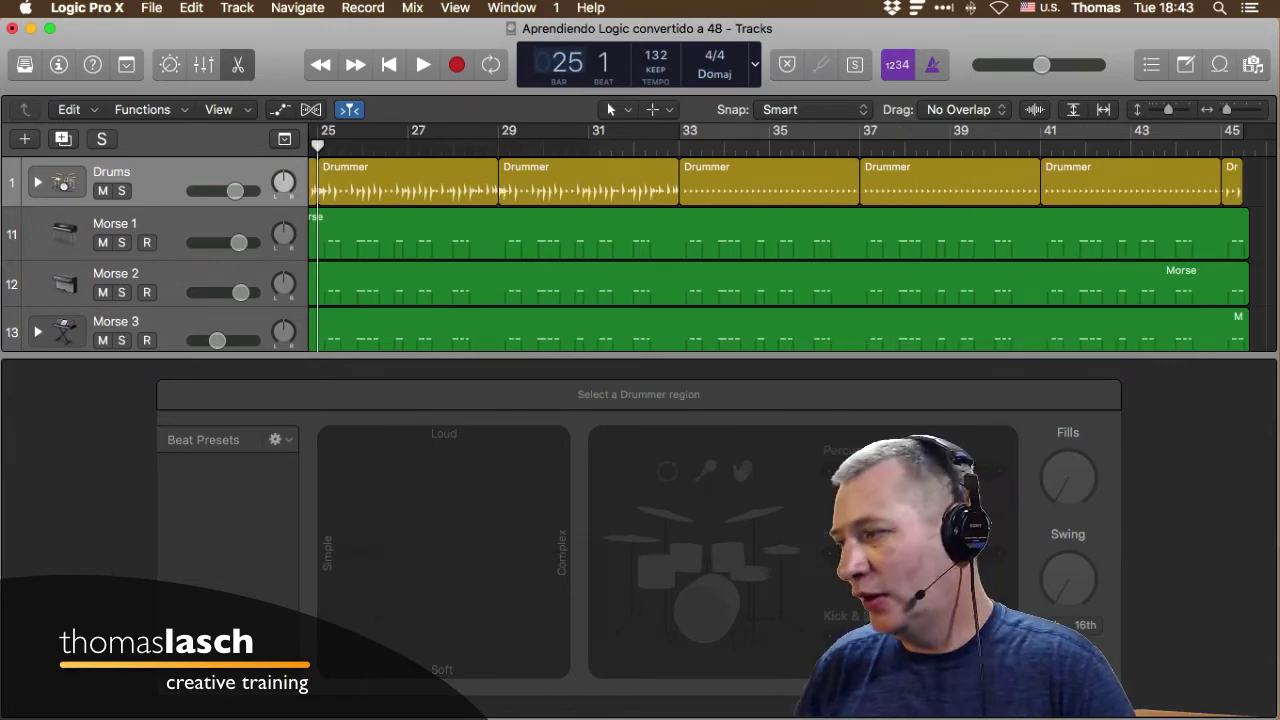
Use Go to Position to move the playhead to 25 2 1.
{"action": "key", "text": "slash"}
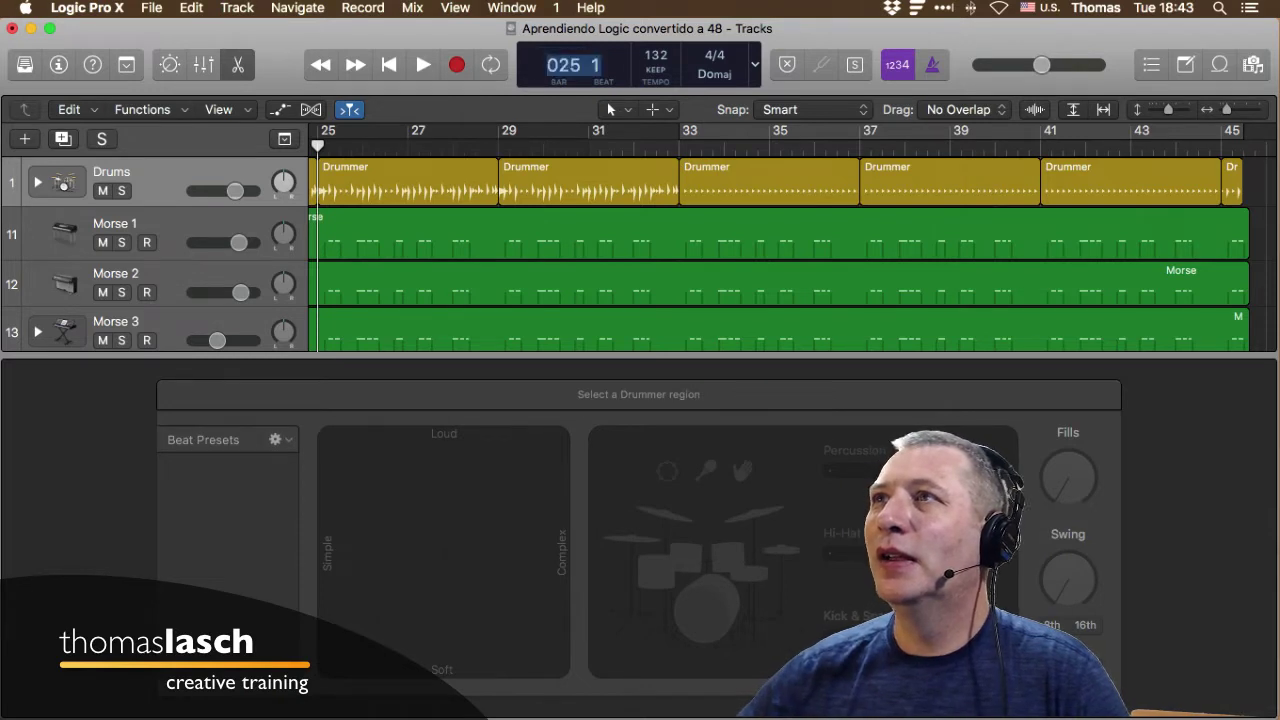
{"action": "type", "text": "25"}
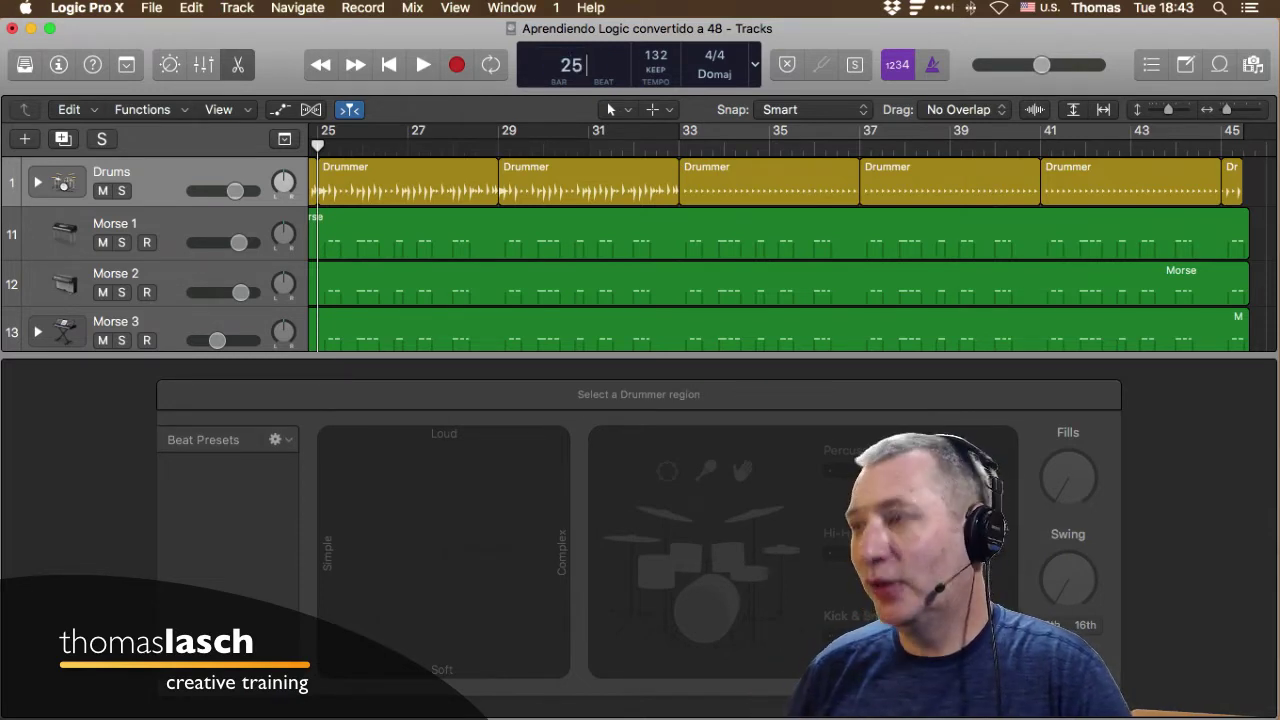
{"action": "type", "text": " 2"}
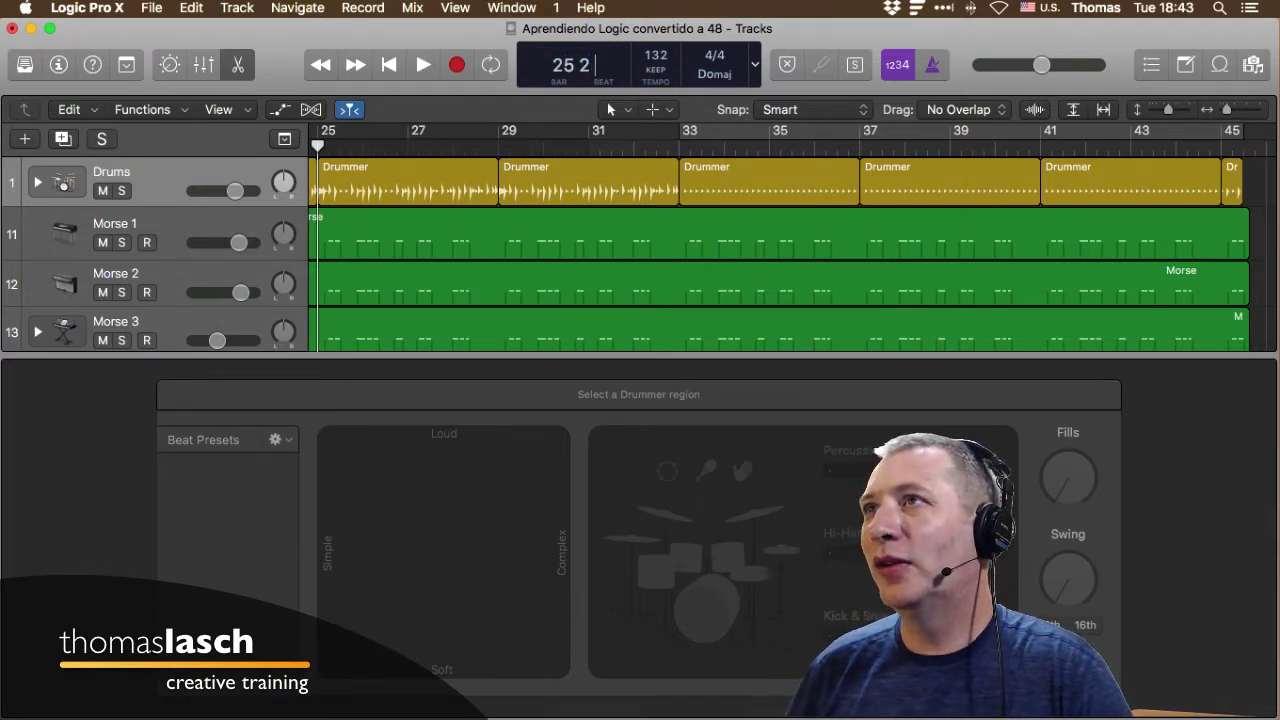
{"action": "type", "text": " 1"}
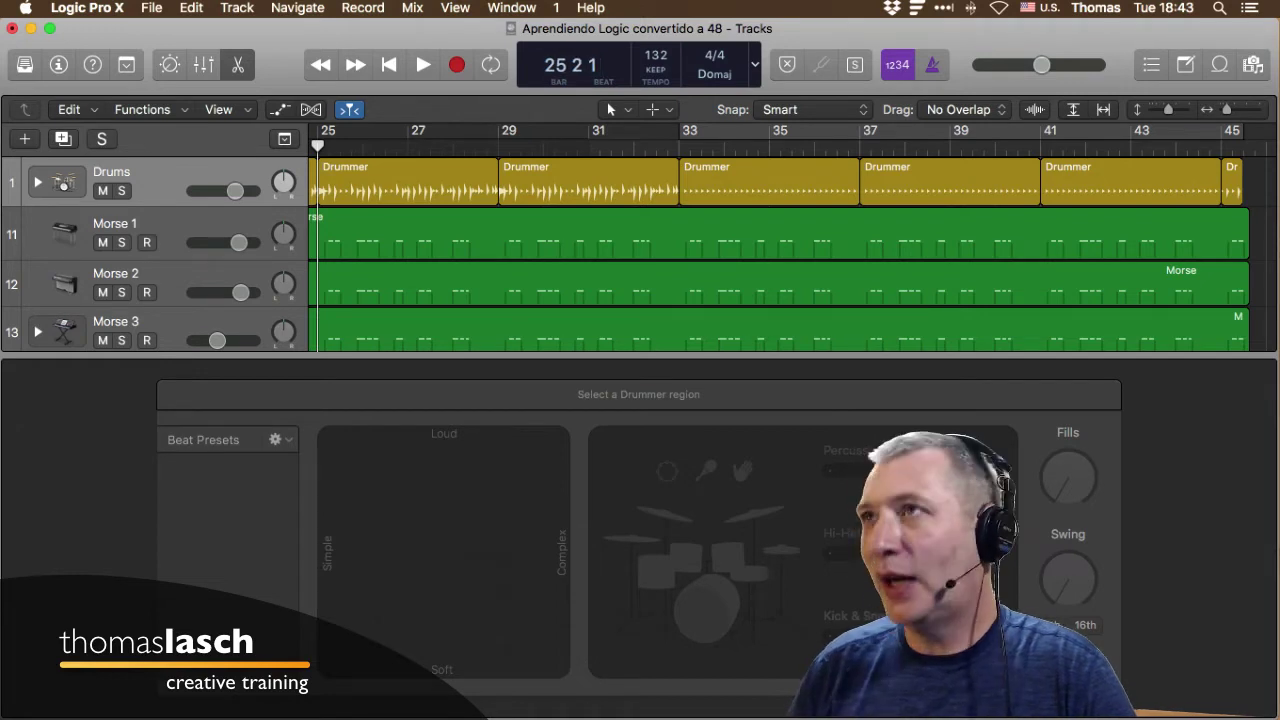
{"action": "key", "text": "Return"}
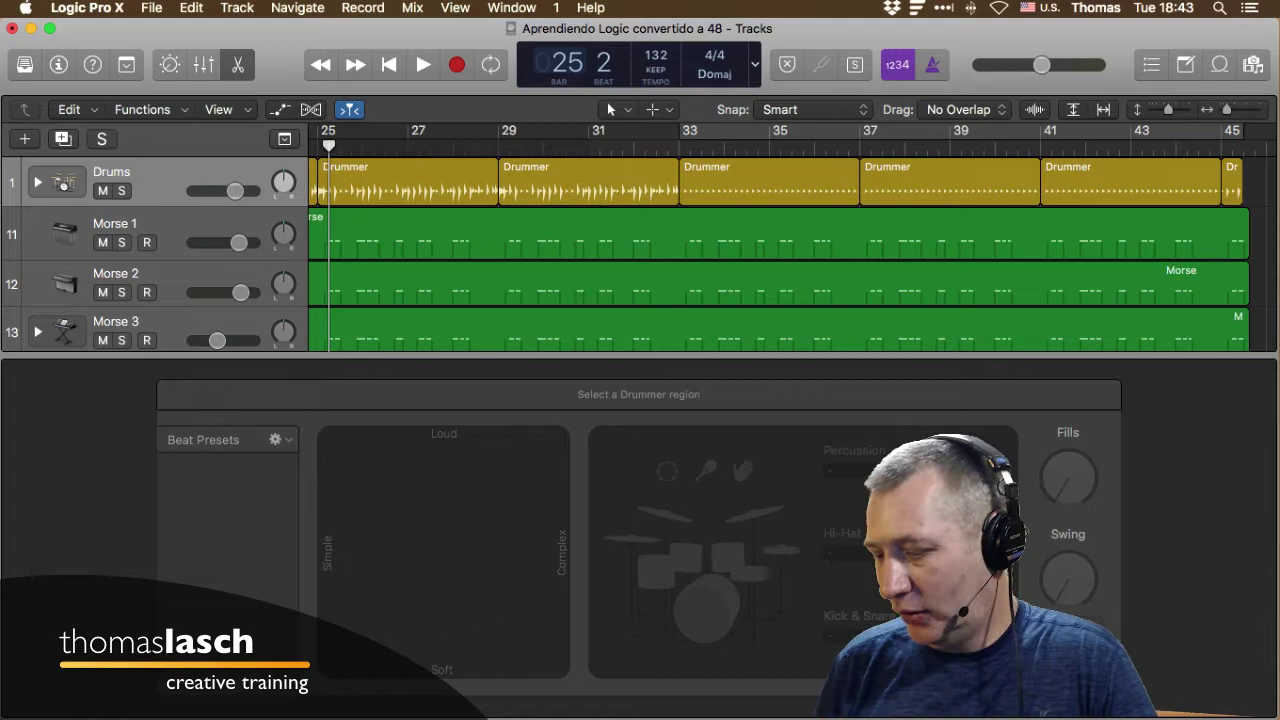
Open the playhead position for editing in the control bar display and select its beat value.
{"action": "key", "text": "Right"}
{"action": "scroll", "coordinate": [792, 237], "scroll_direction": "left", "scroll_amount": 5}
{"action": "key", "text": "alt+shift+d"}
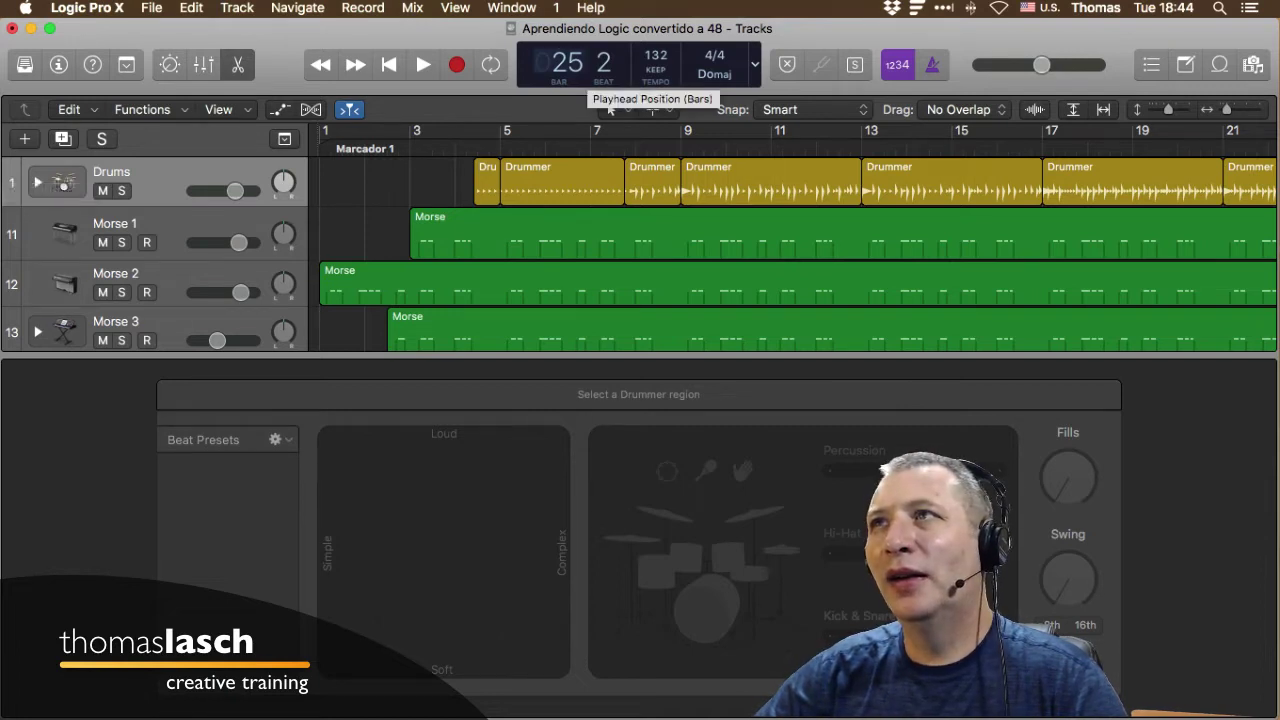
{"action": "double_click", "coordinate": [568, 64]}
{"action": "key", "text": "Tab"}
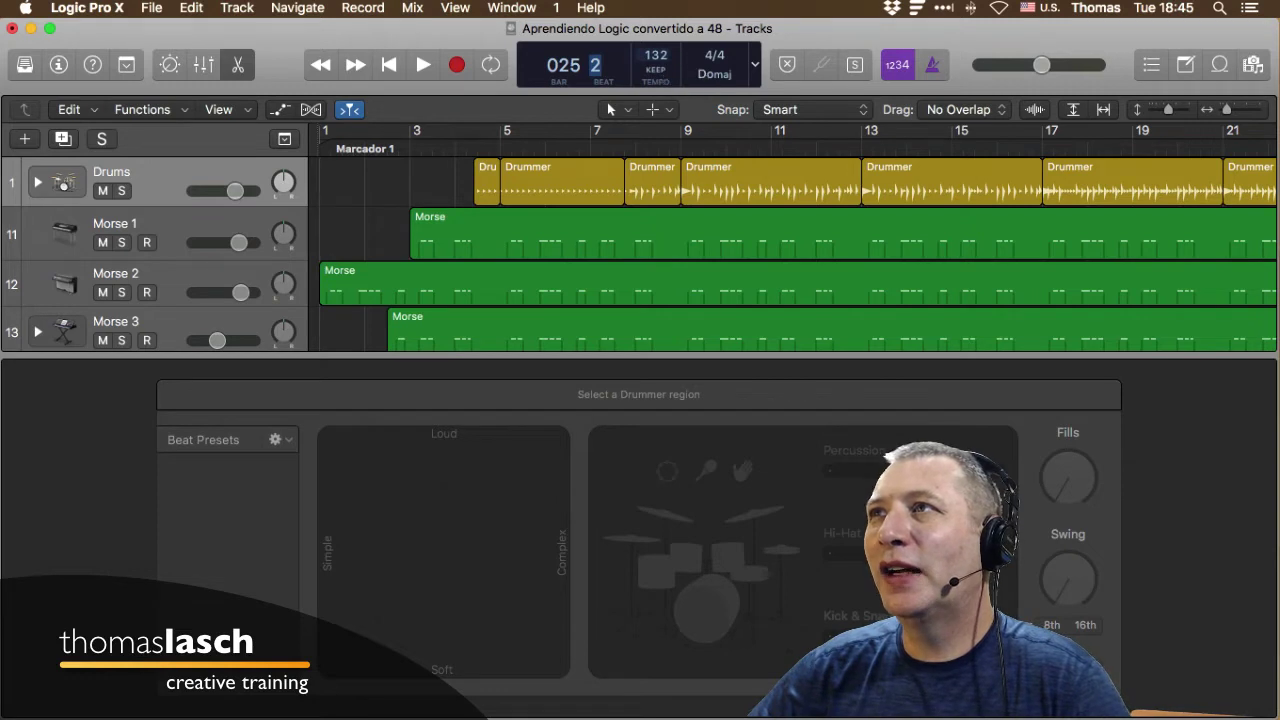
Lower the project tempo to 129, and hide the Drummer editor so all regions fit in the Tracks area.
{"action": "left_click_drag", "start_coordinate": [656, 56], "coordinate": [656, 70]}
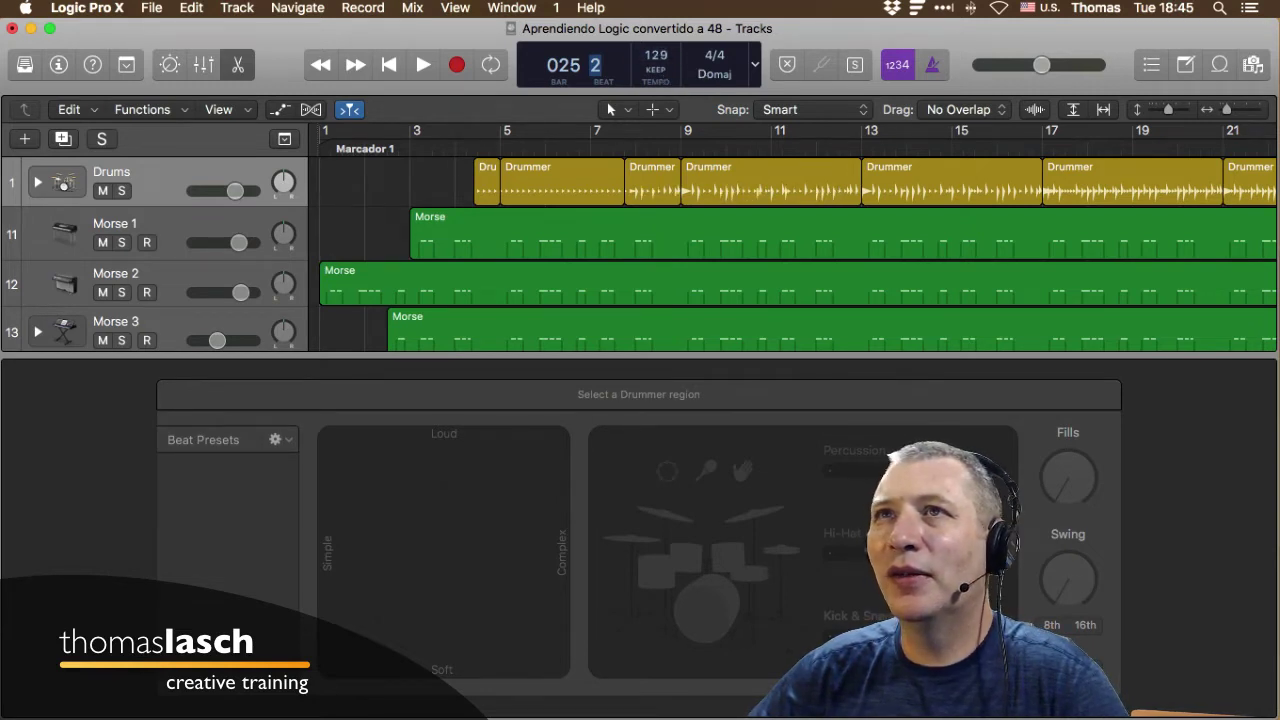
{"action": "key", "text": "e"}
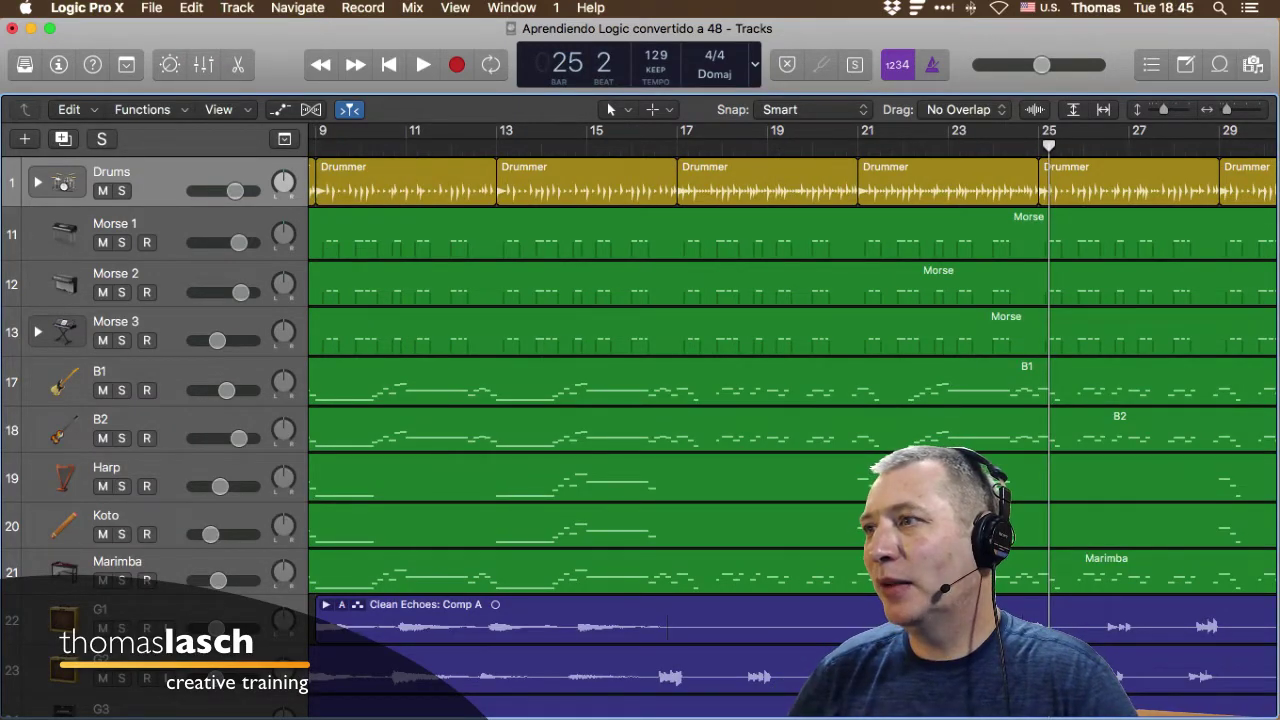
{"action": "key", "text": "z"}
Lower the project tempo to 77 and, with the playhead returned to bar 1, set it to 132.
{"action": "left_click_drag", "start_coordinate": [656, 56], "coordinate": [656, 88]}
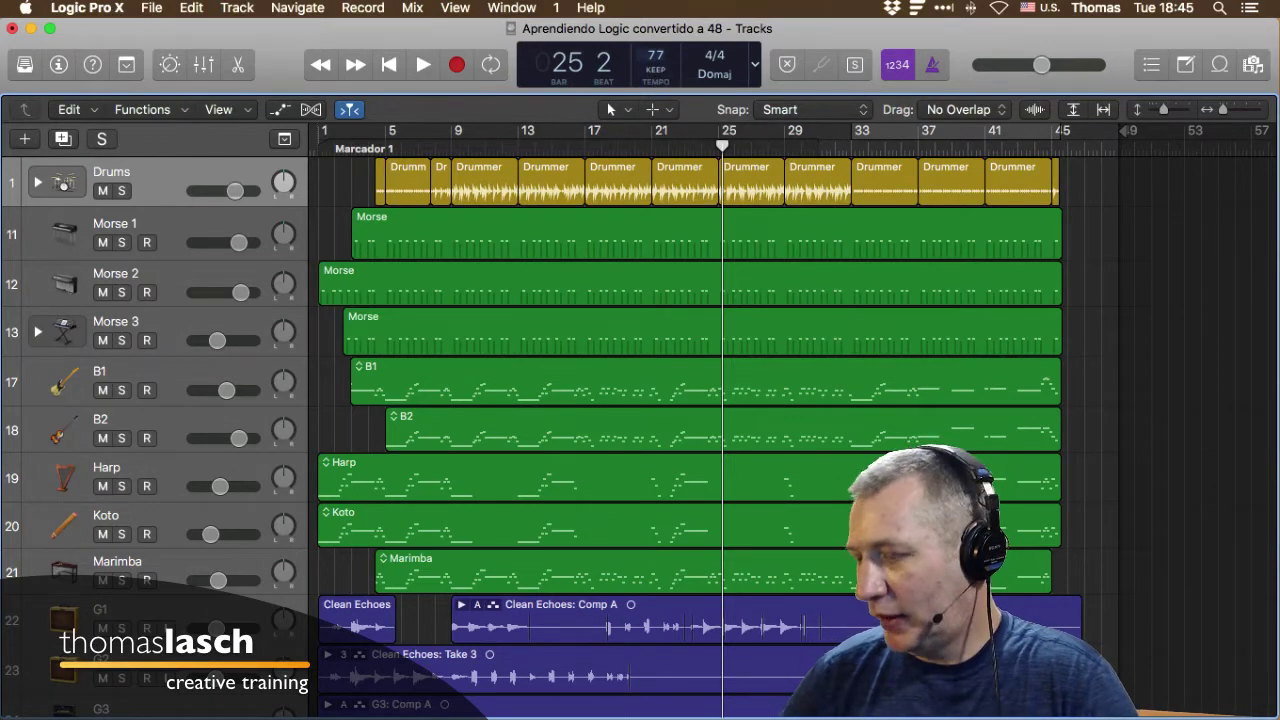
{"action": "key", "text": "Return"}
{"action": "double_click", "coordinate": [656, 56]}
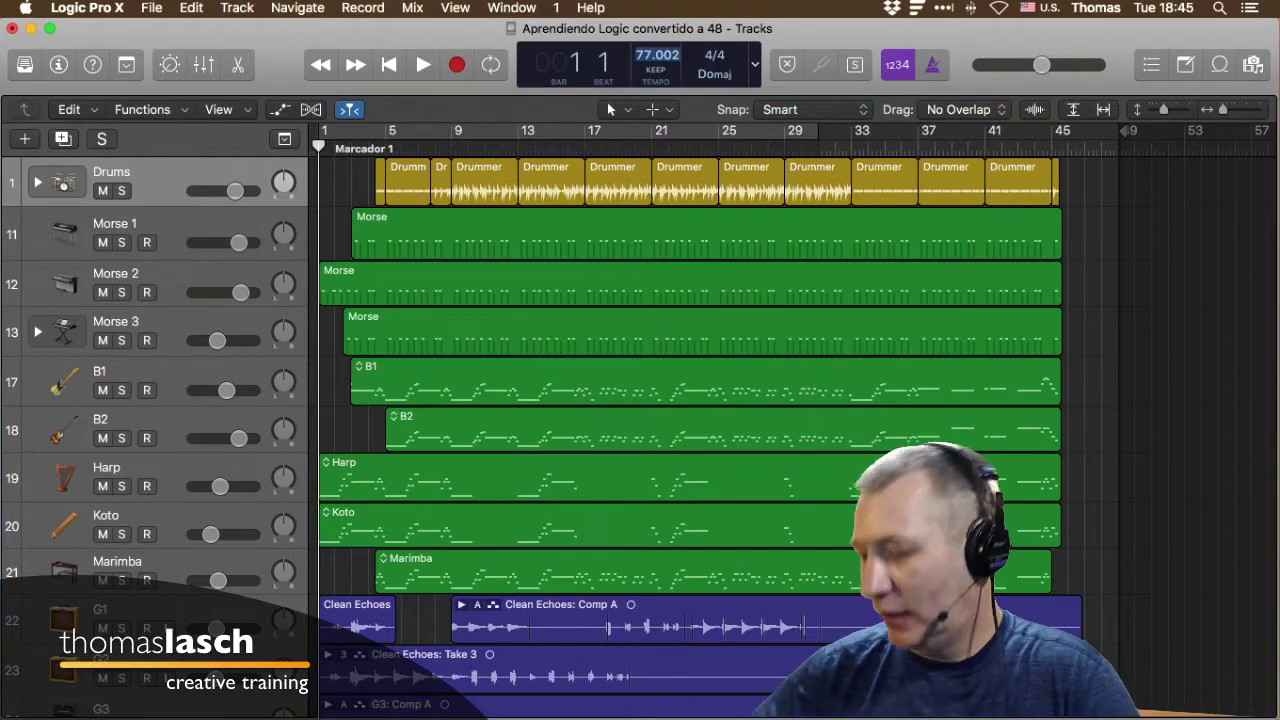
{"action": "type", "text": "132"}
{"action": "key", "text": "Return"}
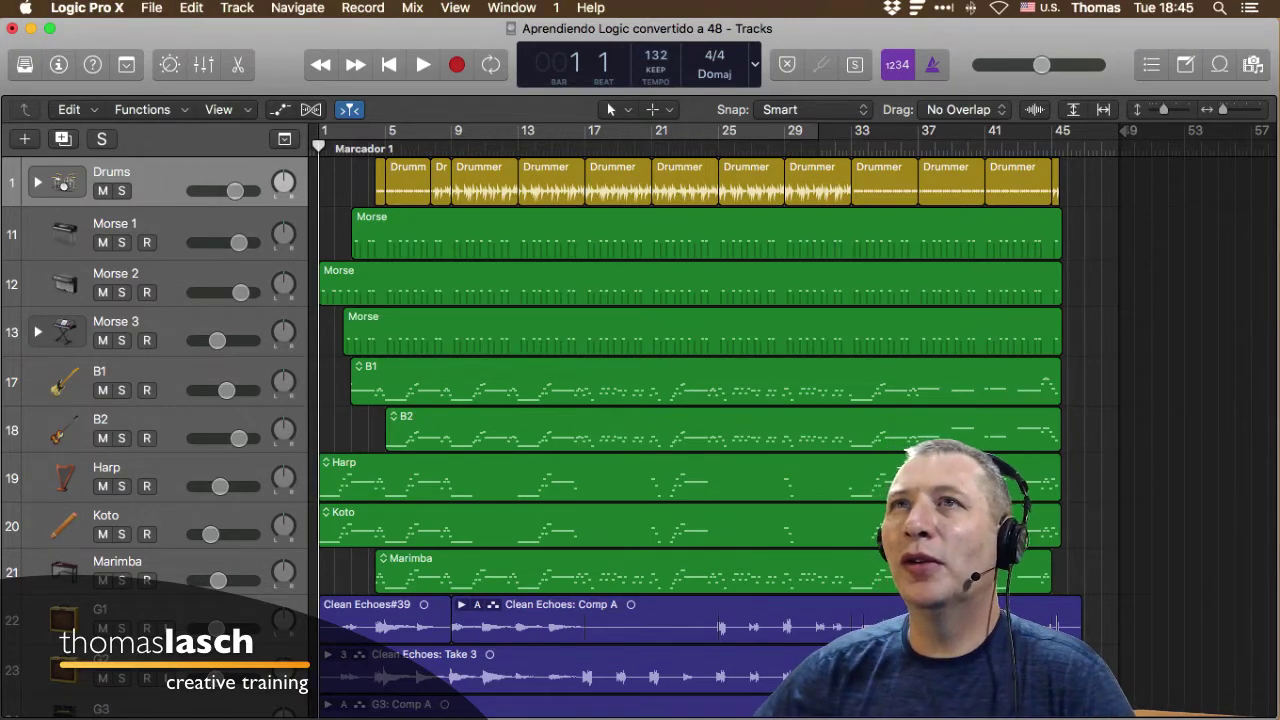
Save the project.
{"action": "left_click", "coordinate": [151, 7]}
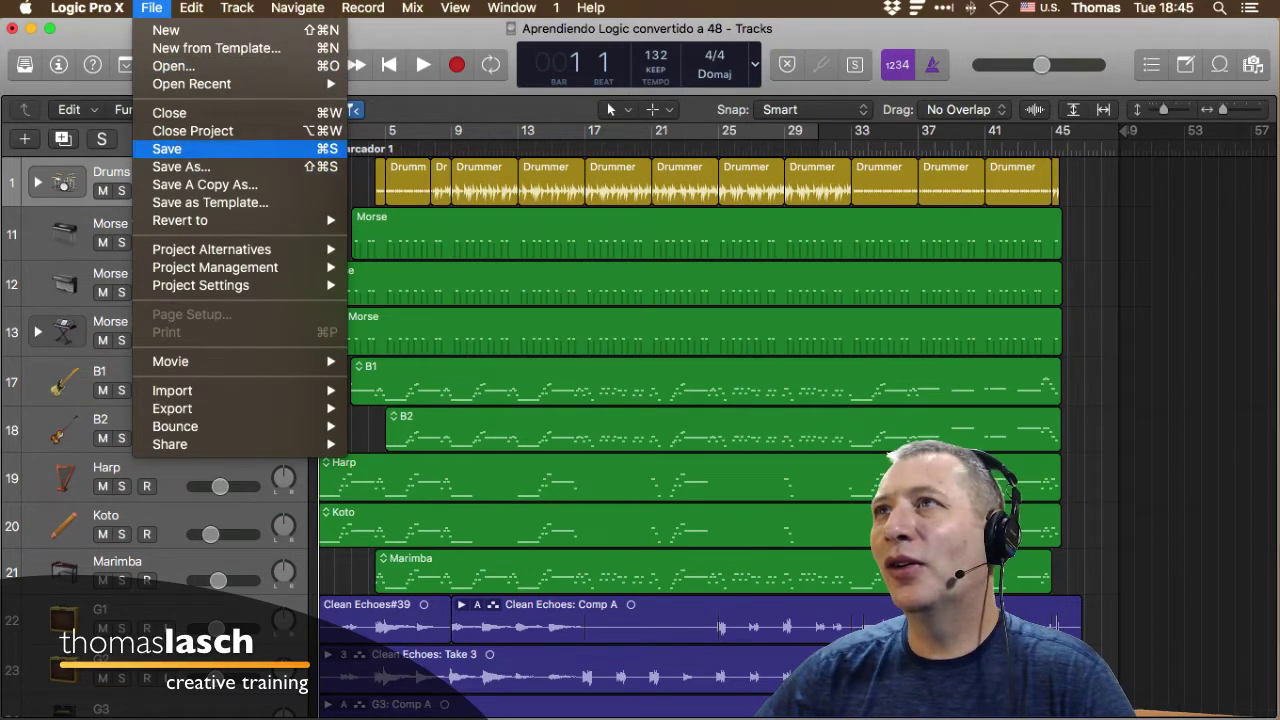
{"action": "left_click", "coordinate": [167, 148]}
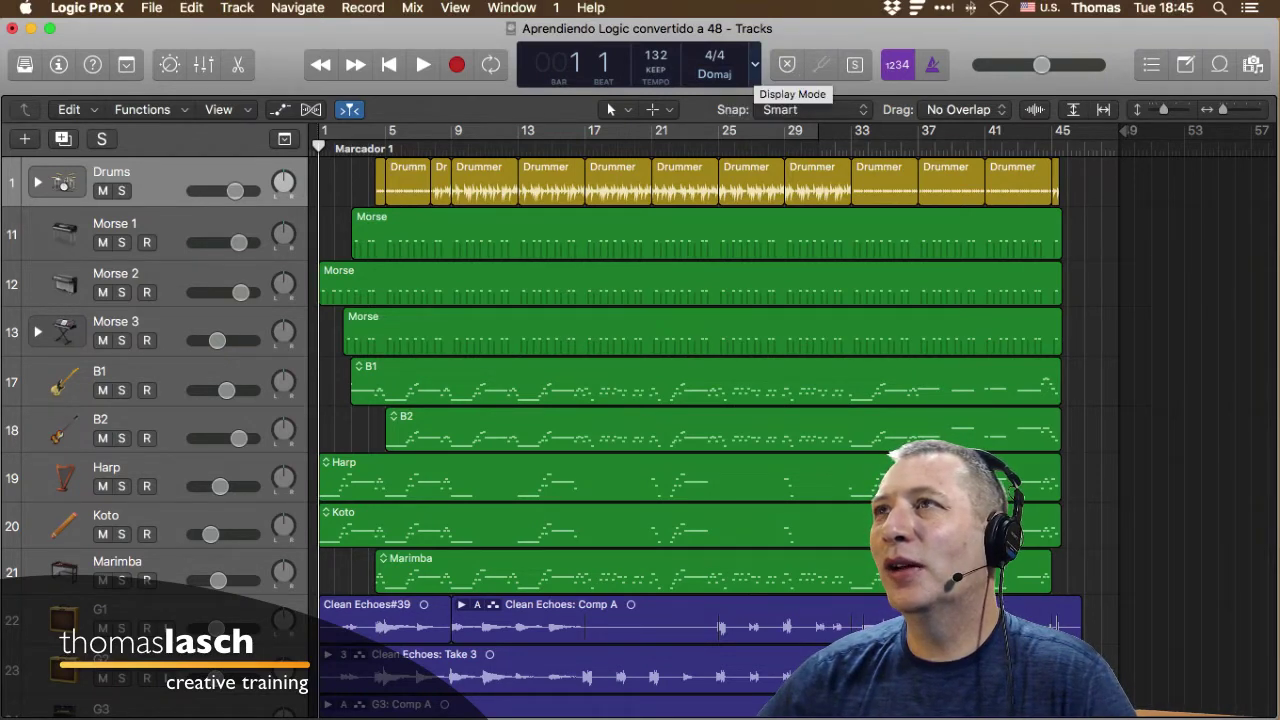
Switch the control bar display to Beats & Project (Large) and change it to Beats & Time (Large).
{"action": "left_click", "coordinate": [755, 64]}
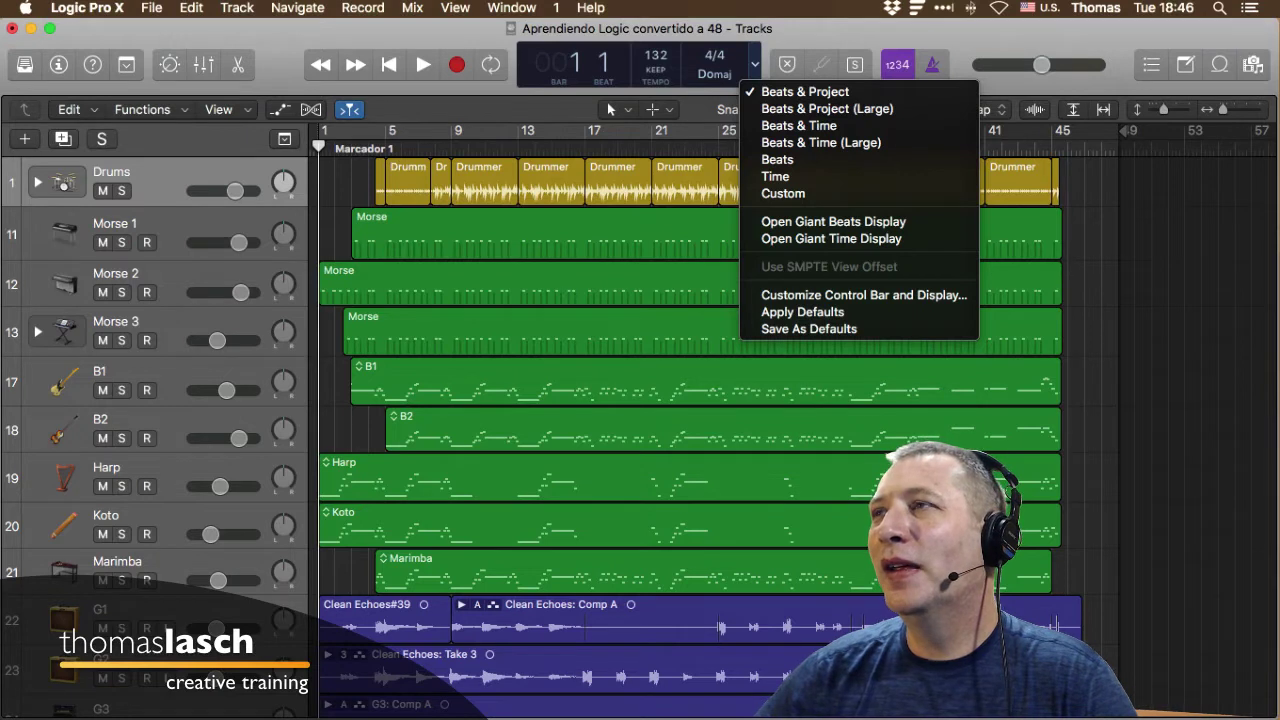
{"action": "left_click", "coordinate": [827, 108]}
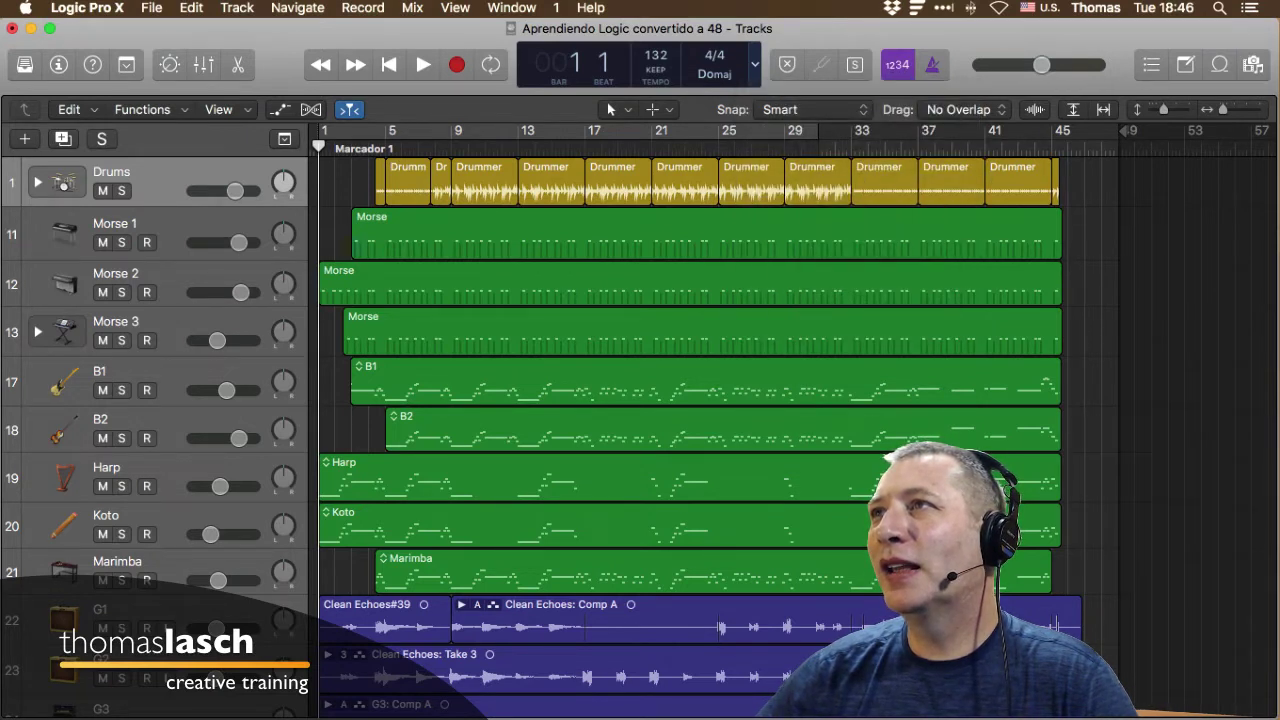
{"action": "left_click", "coordinate": [800, 66]}
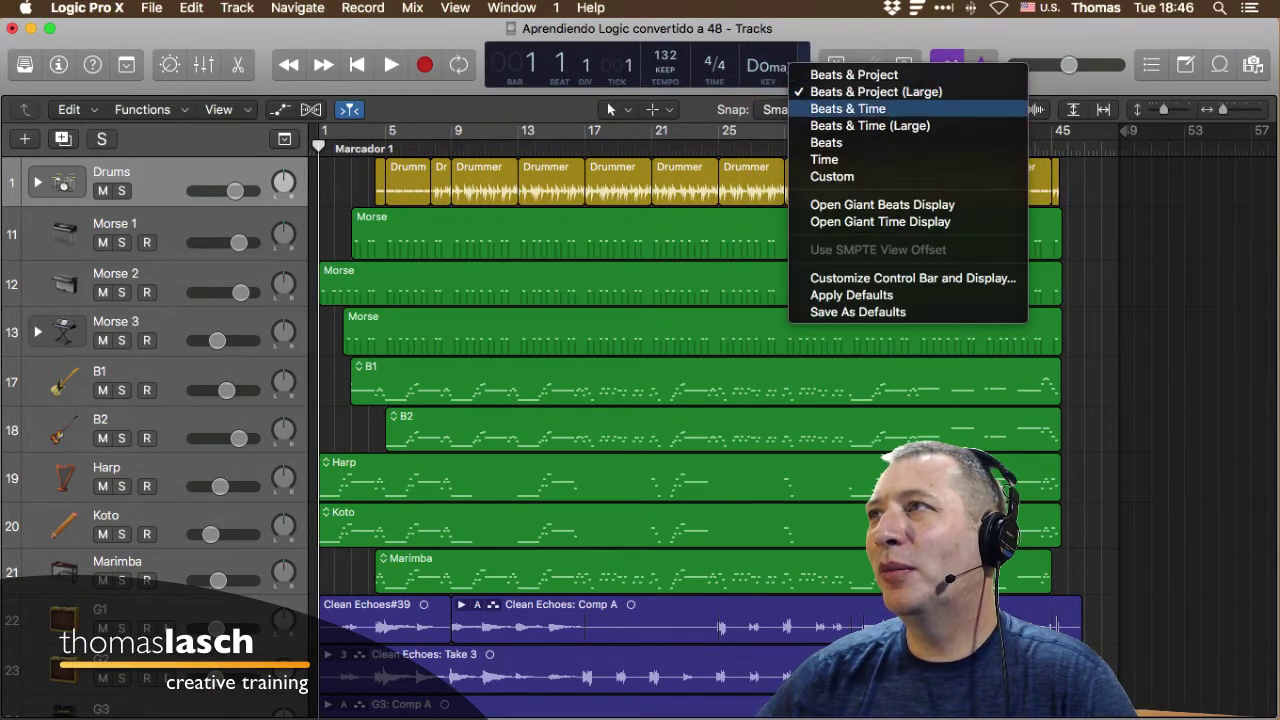
{"action": "left_click", "coordinate": [860, 125]}
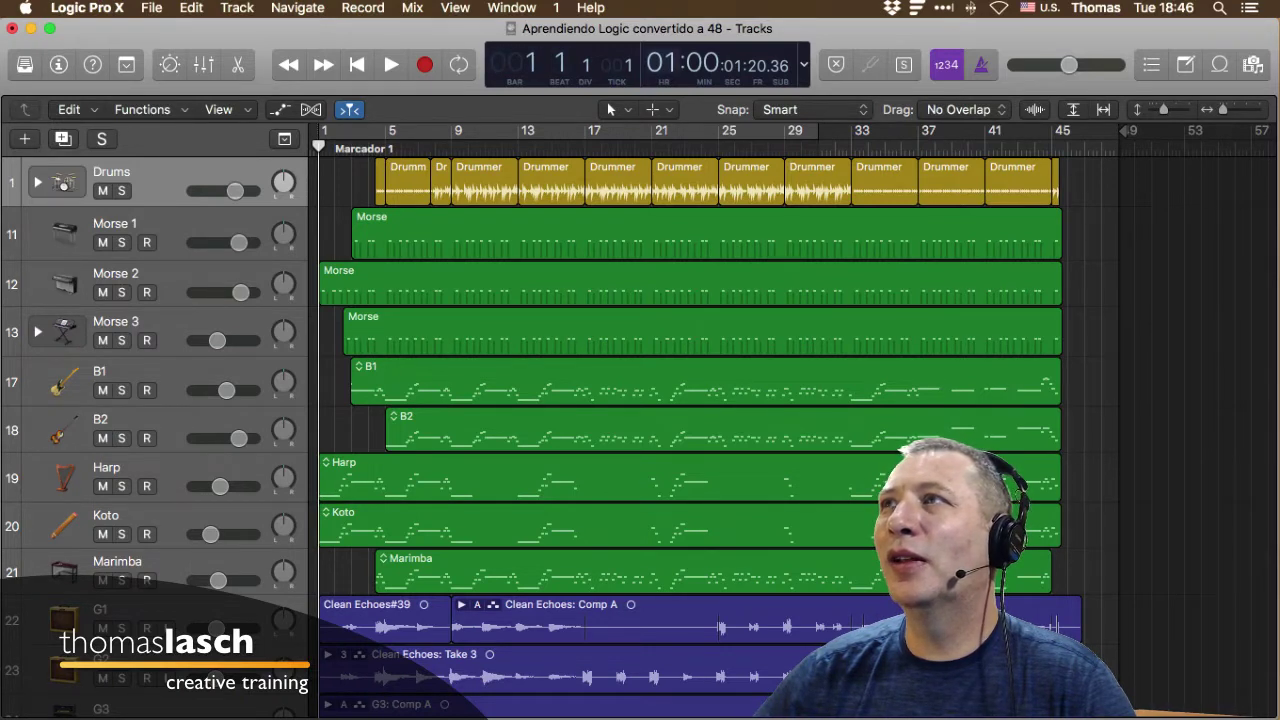
Customize the control bar by adding and removing the Pause control, and hiding and restoring Rewind/Fast Rewind.
{"action": "right_click", "coordinate": [822, 68]}
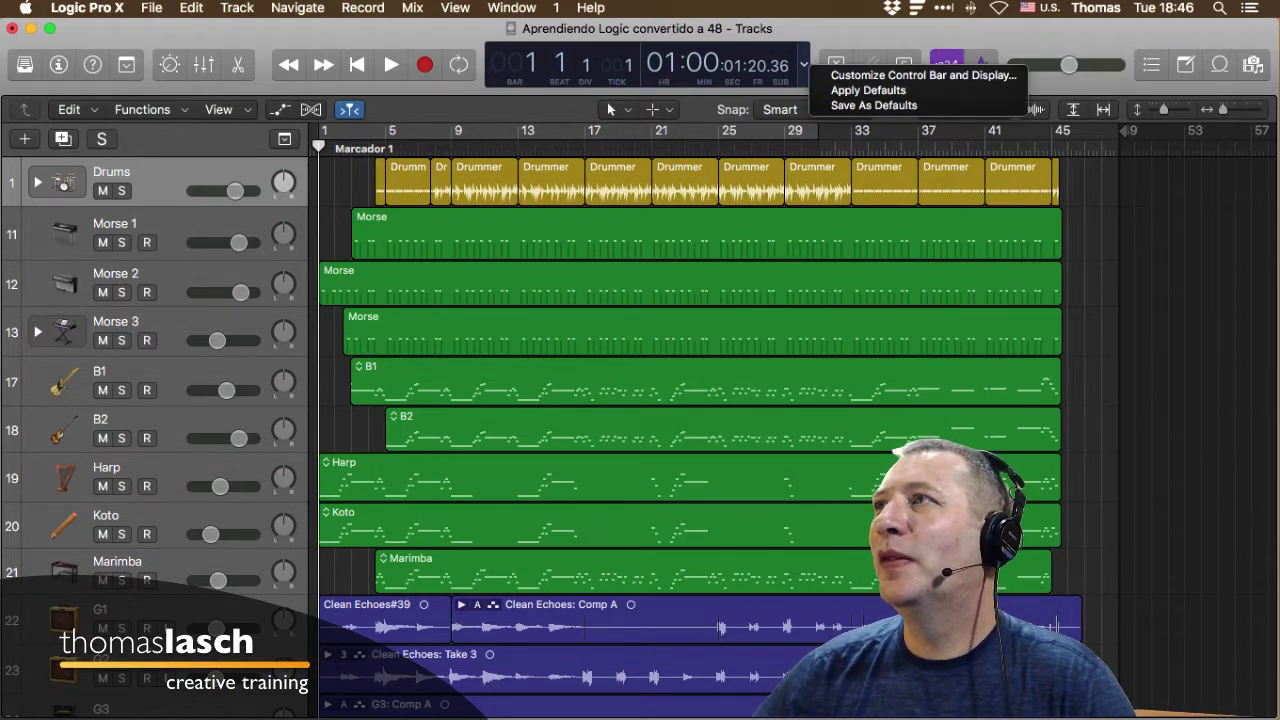
{"action": "left_click", "coordinate": [922, 75]}
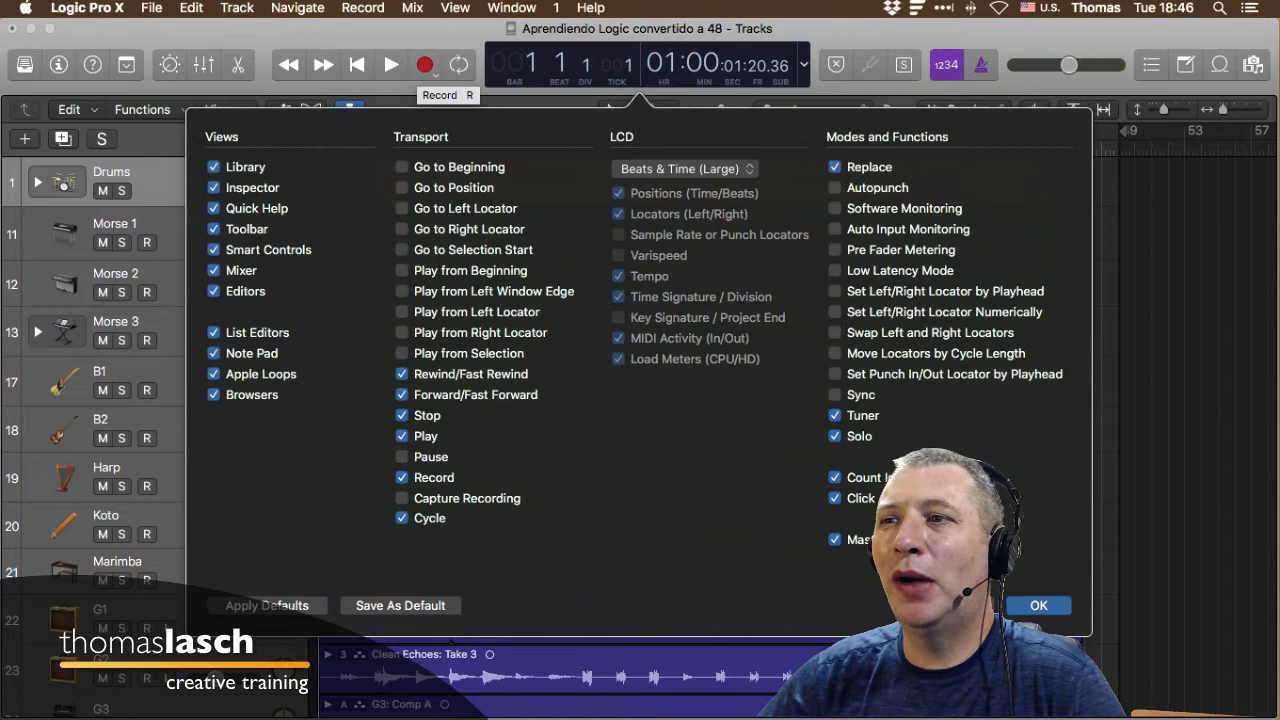
{"action": "left_click", "coordinate": [402, 456]}
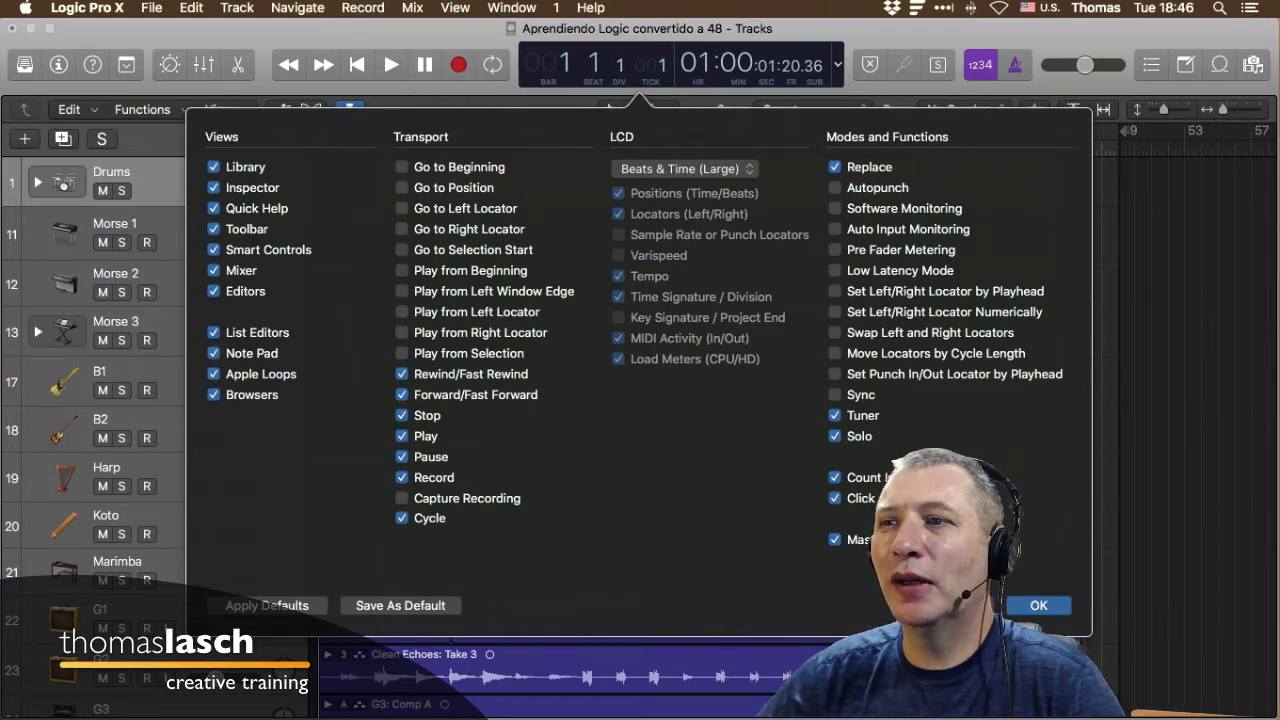
{"action": "left_click", "coordinate": [402, 456]}
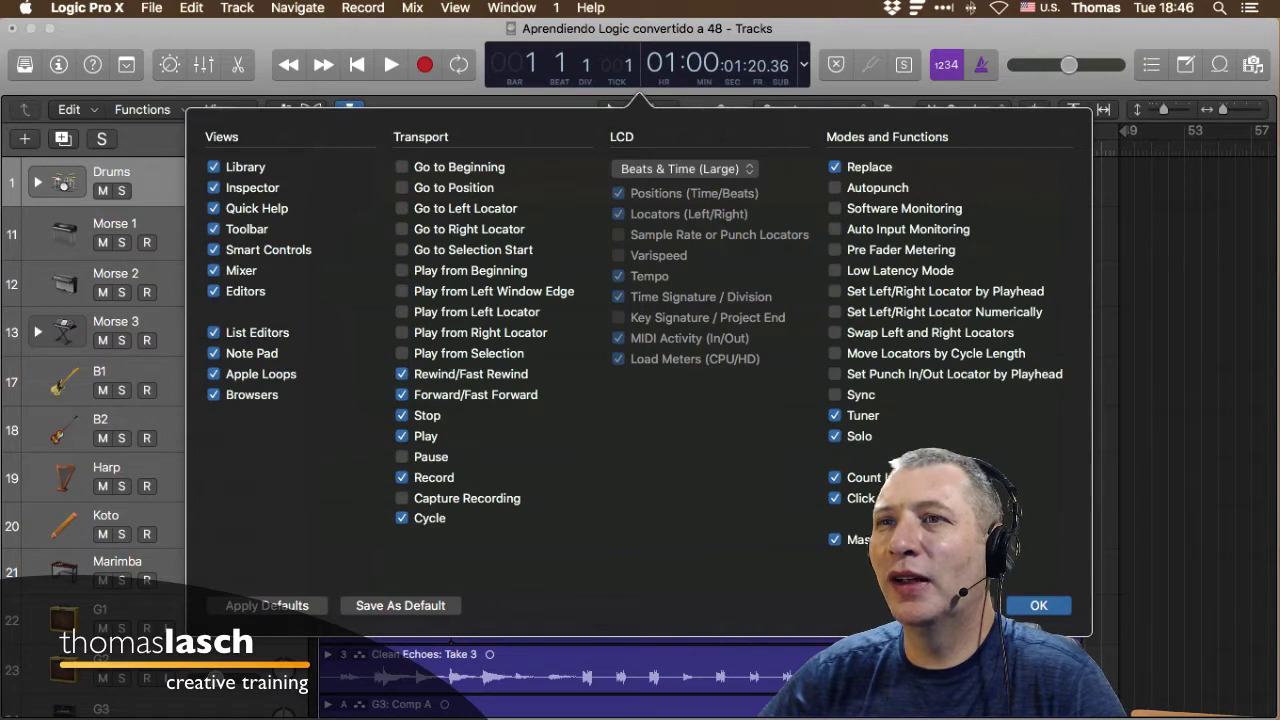
{"action": "left_click", "coordinate": [402, 374]}
{"action": "left_click", "coordinate": [402, 374]}
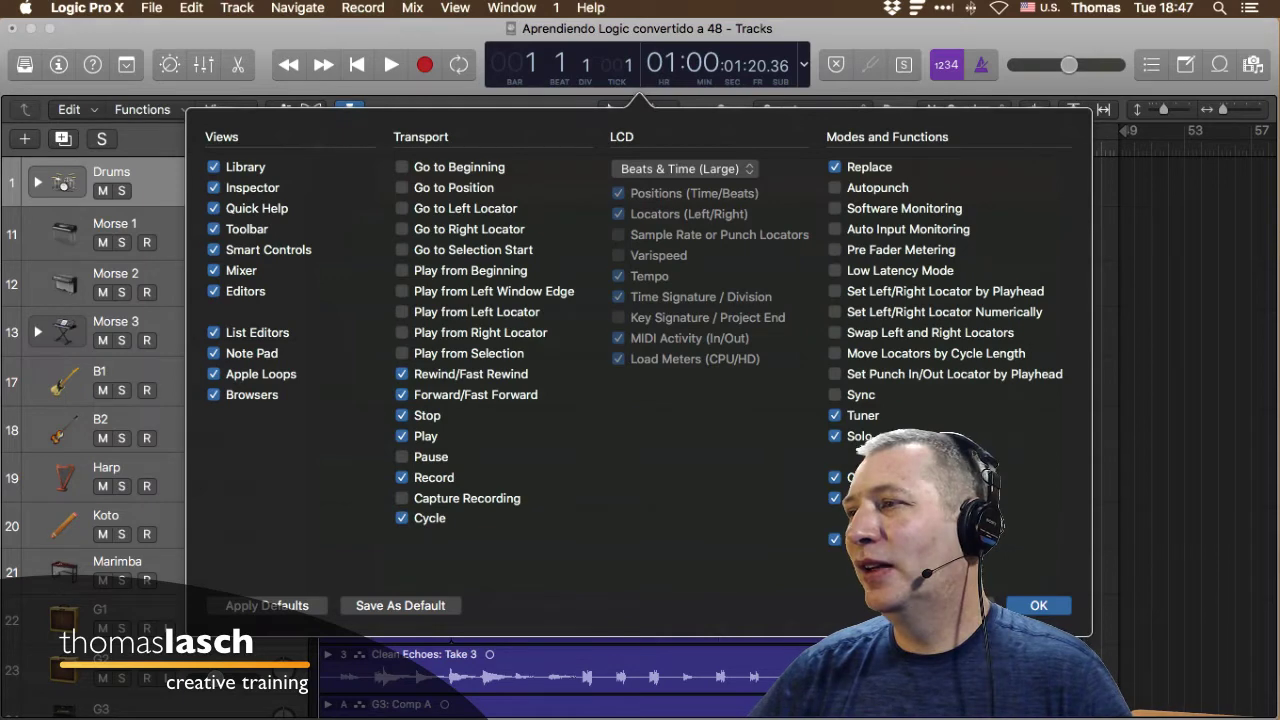
{"action": "left_click", "coordinate": [1038, 605]}
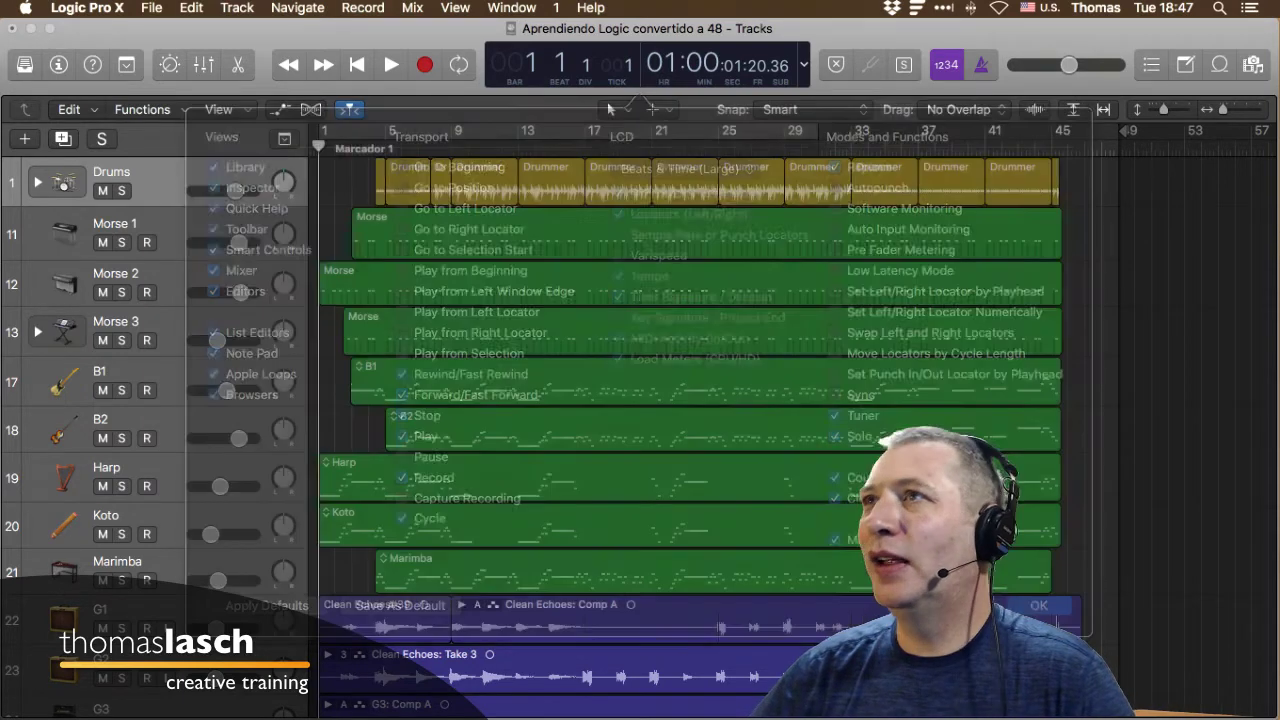
{"action": "right_click", "coordinate": [806, 66]}
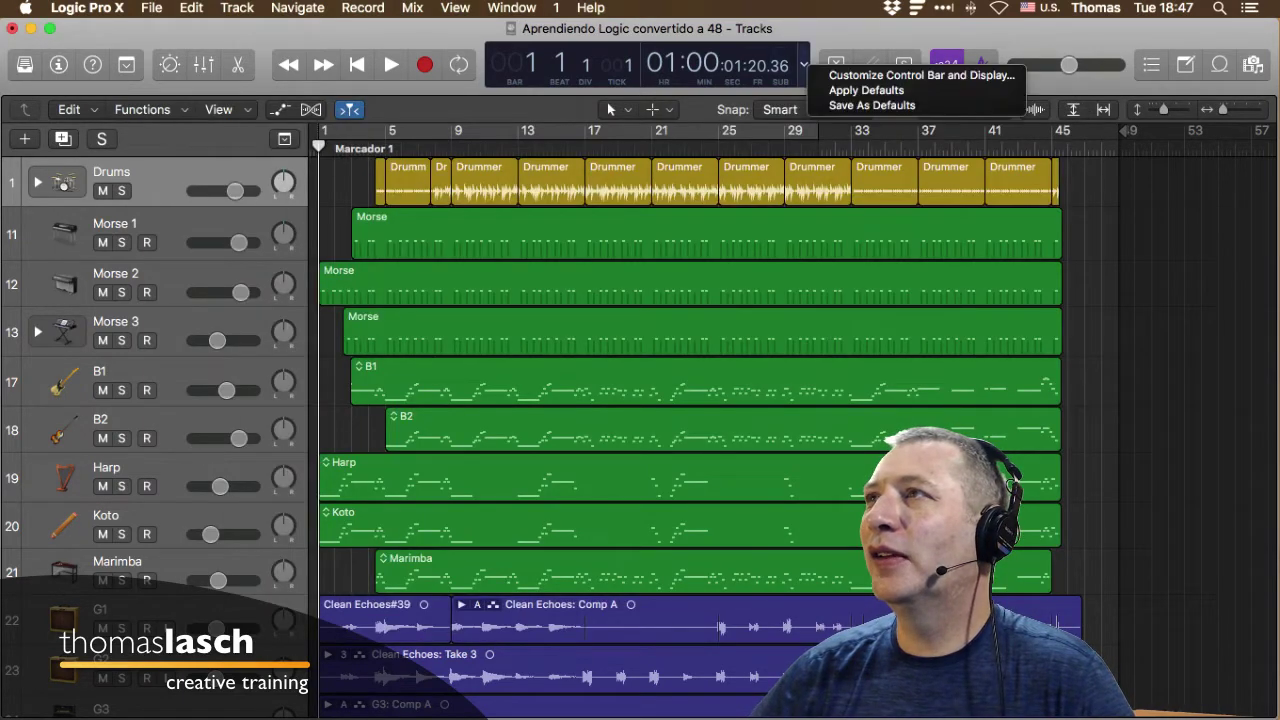
{"action": "left_click", "coordinate": [755, 52]}
{"action": "right_click", "coordinate": [753, 49]}
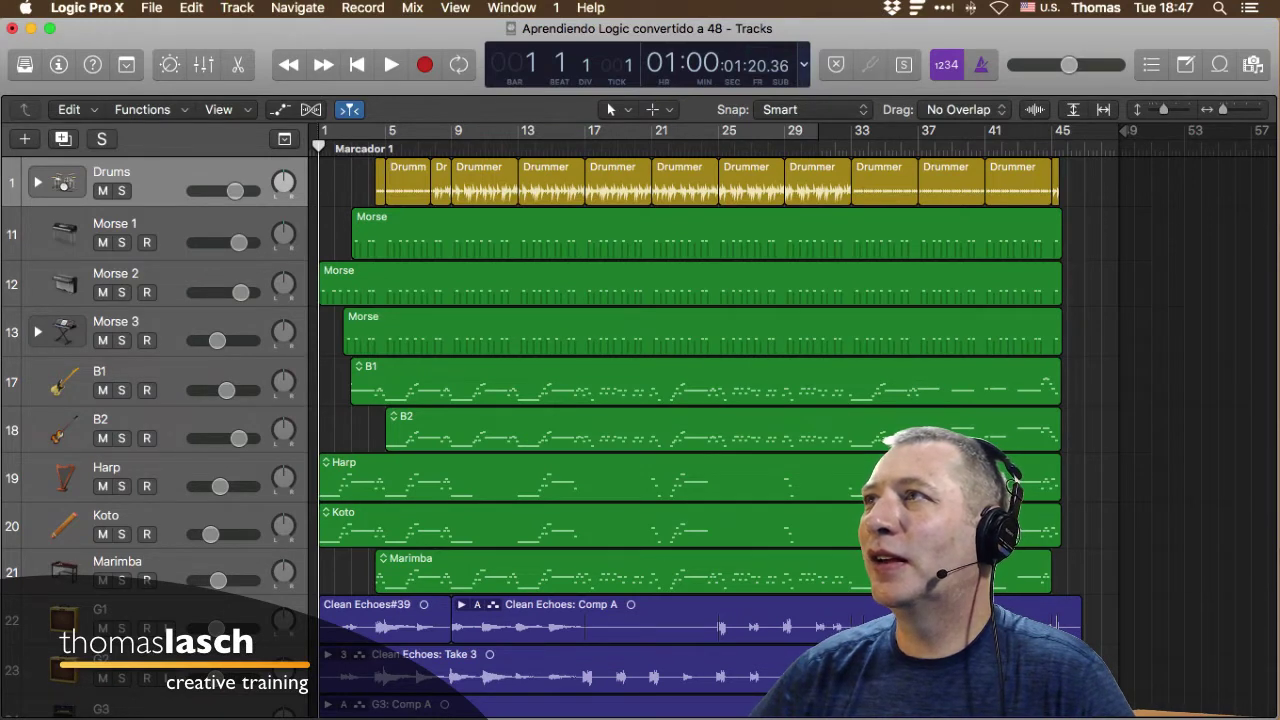
{"action": "right_click", "coordinate": [822, 70]}
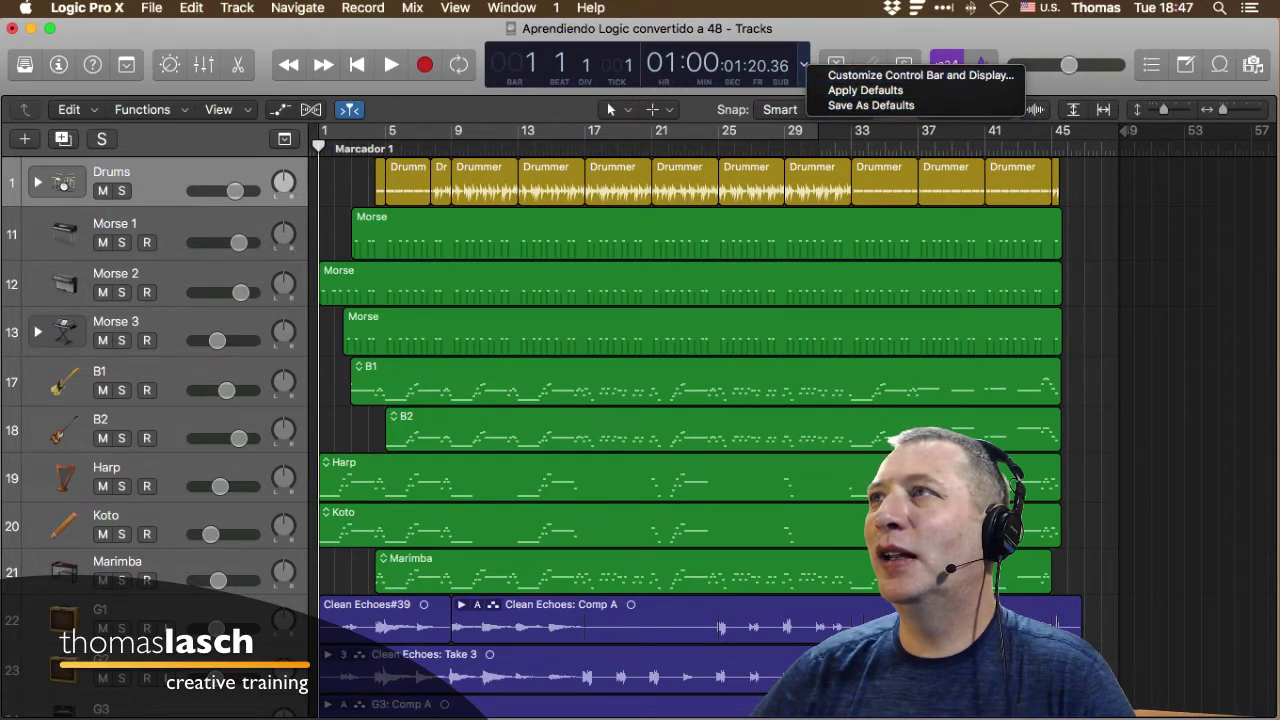
{"action": "key", "text": "Escape"}
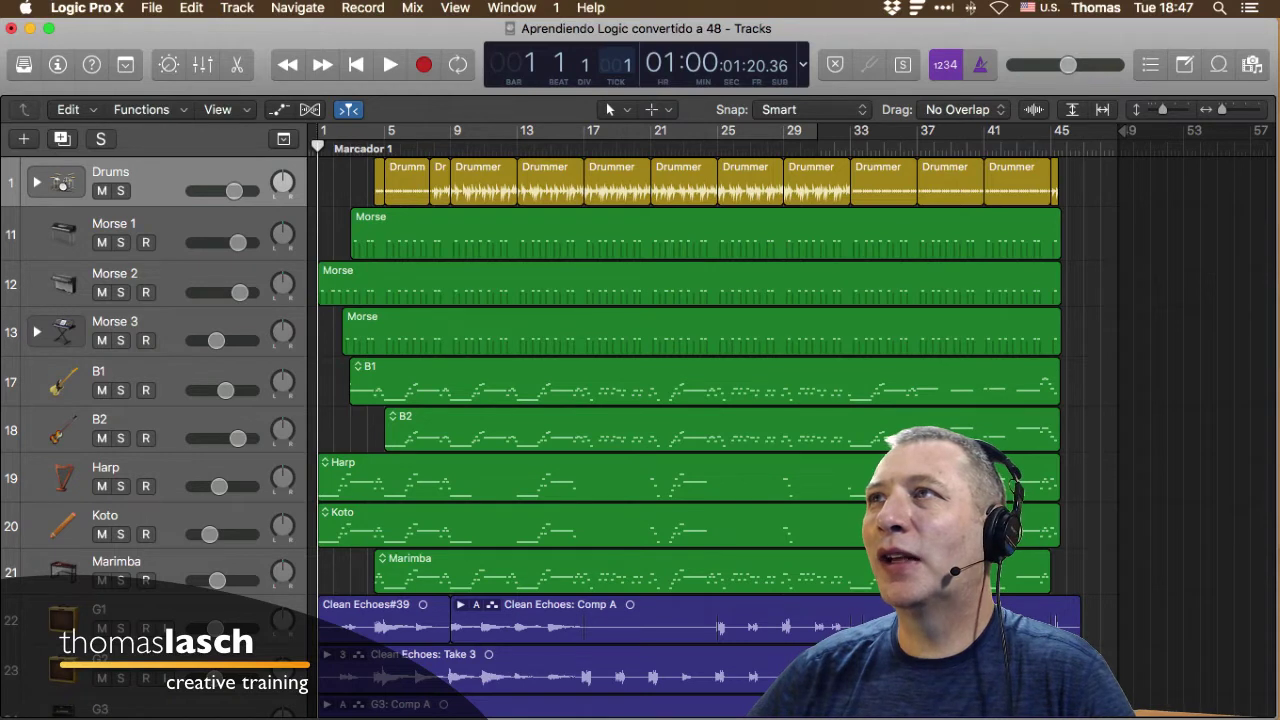
Set the tick value of the playhead position to 239, and advance the position to 1 1 2 1.
{"action": "double_click", "coordinate": [616, 65]}
{"action": "double_click", "coordinate": [606, 65]}
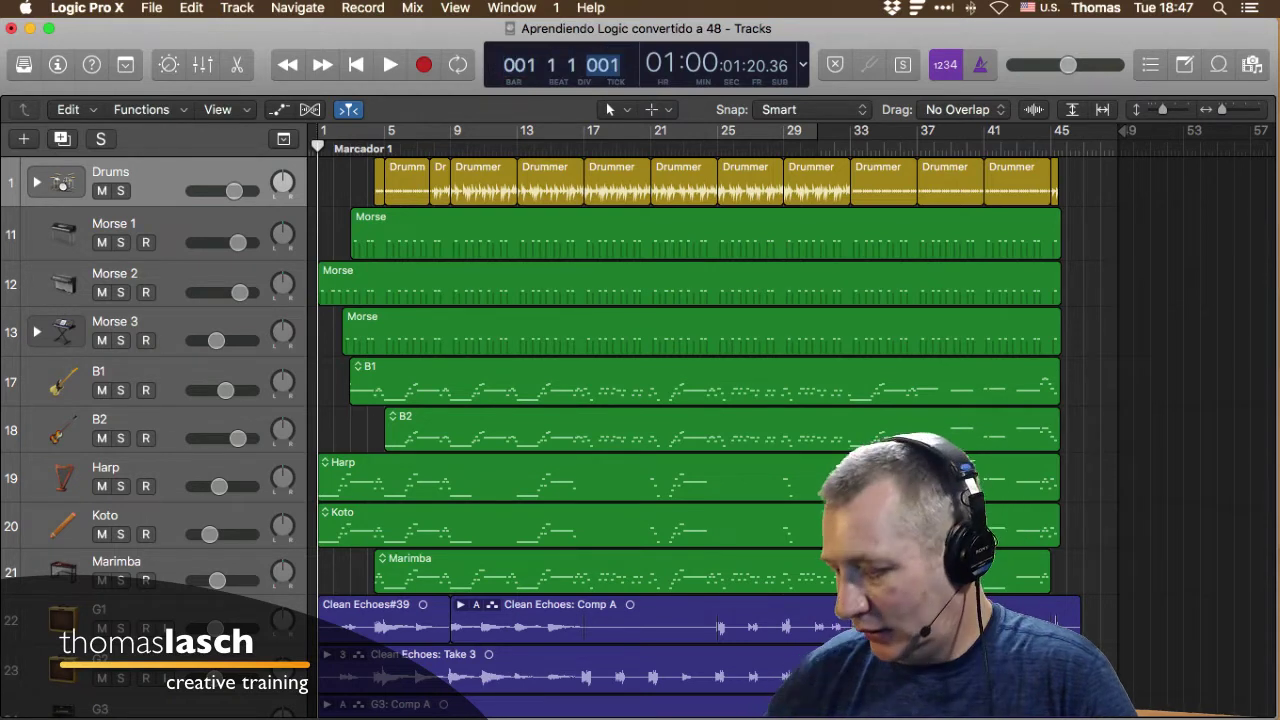
{"action": "type", "text": "239"}
{"action": "key", "text": "Return"}
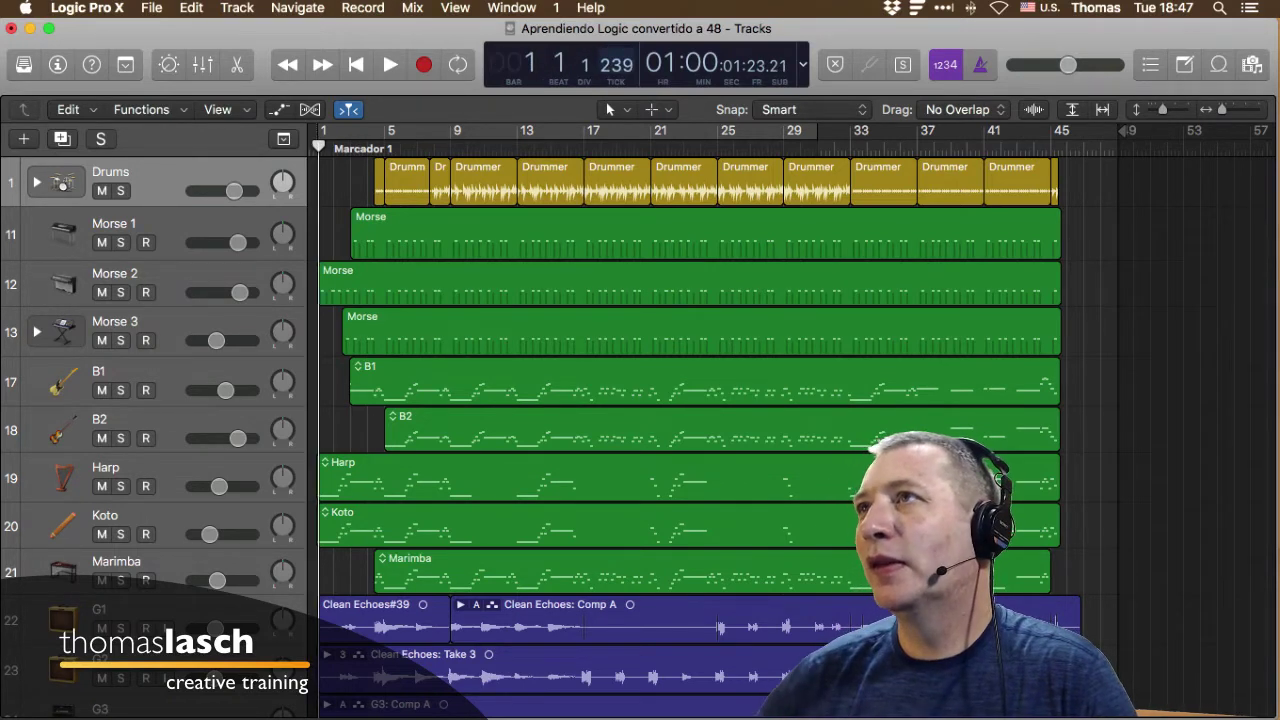
{"action": "left_click_drag", "start_coordinate": [616, 65], "coordinate": [616, 62]}
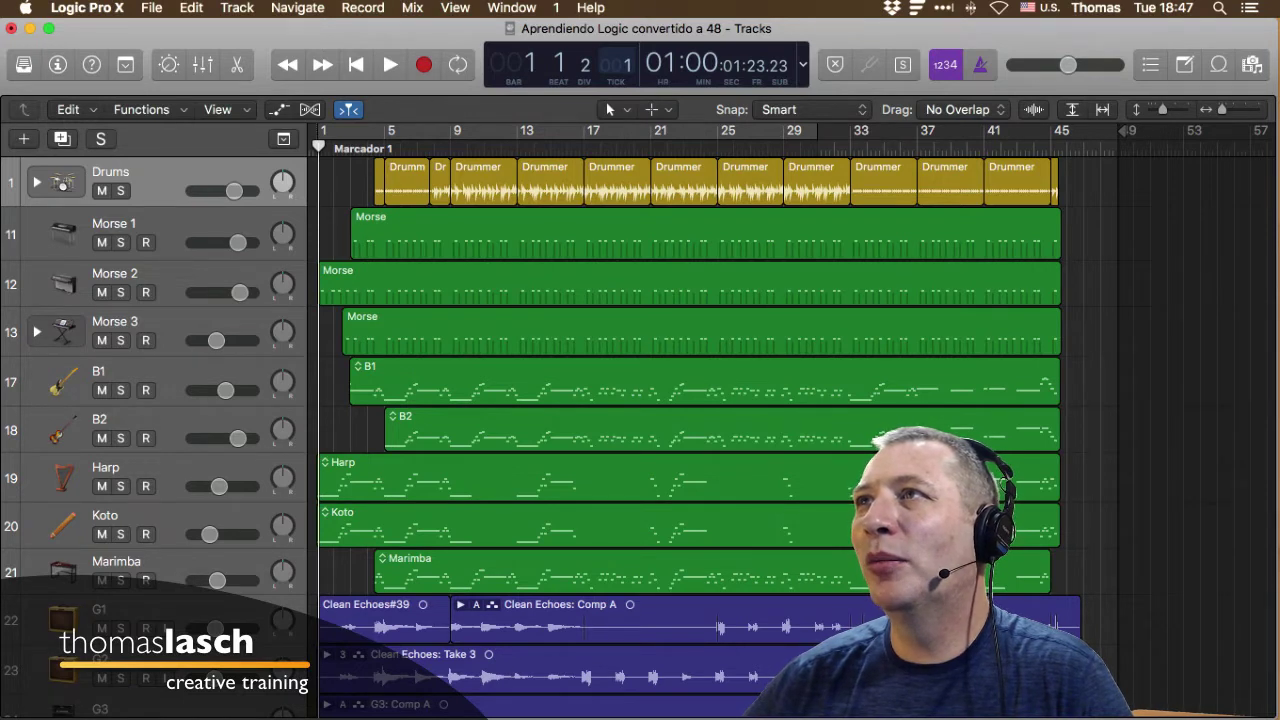
{"action": "left_click_drag", "start_coordinate": [616, 65], "coordinate": [616, 65]}
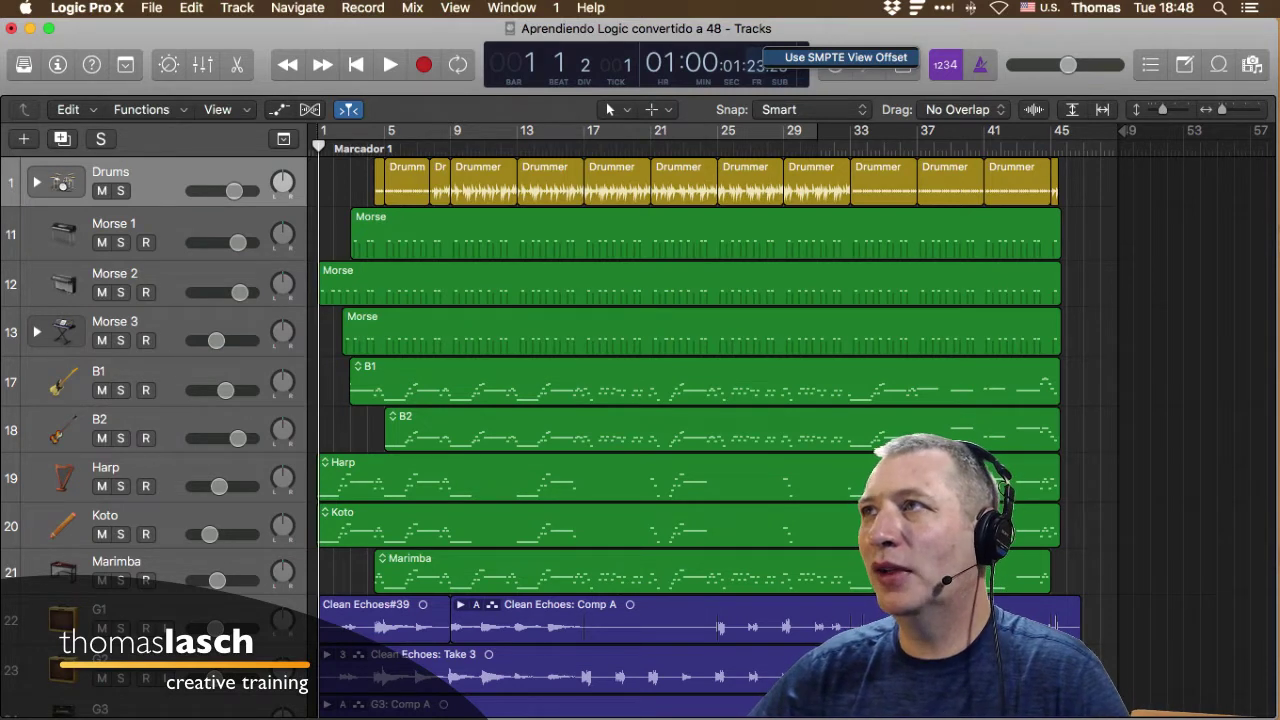
Enable the SMPTE view offset and switch the control bar display to Time.
{"action": "left_click", "coordinate": [845, 57]}
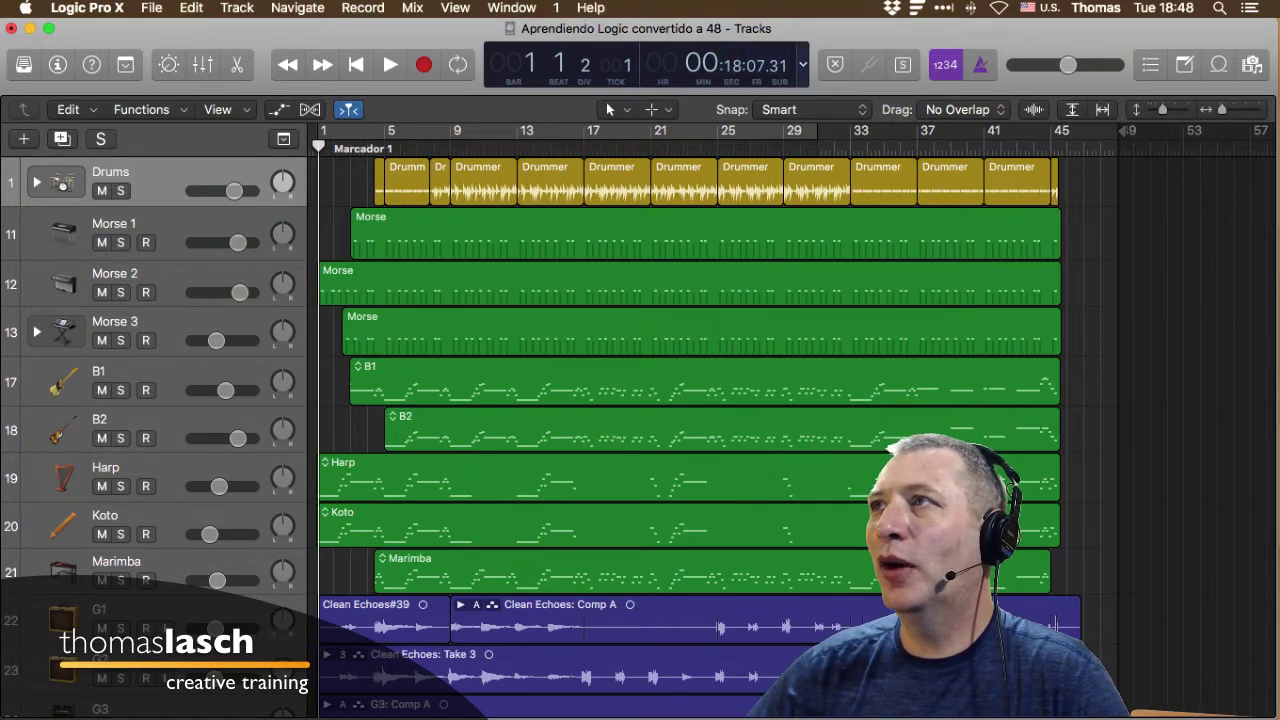
{"action": "left_click", "coordinate": [802, 64]}
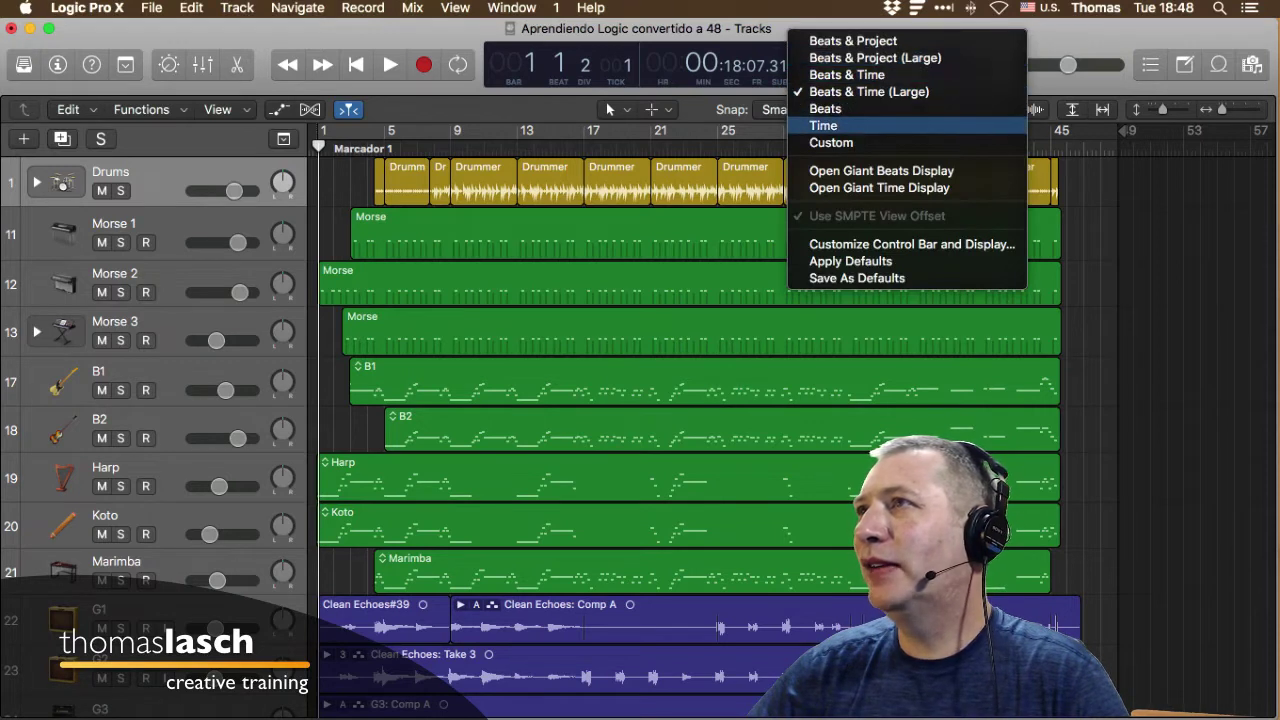
{"action": "left_click", "coordinate": [823, 125]}
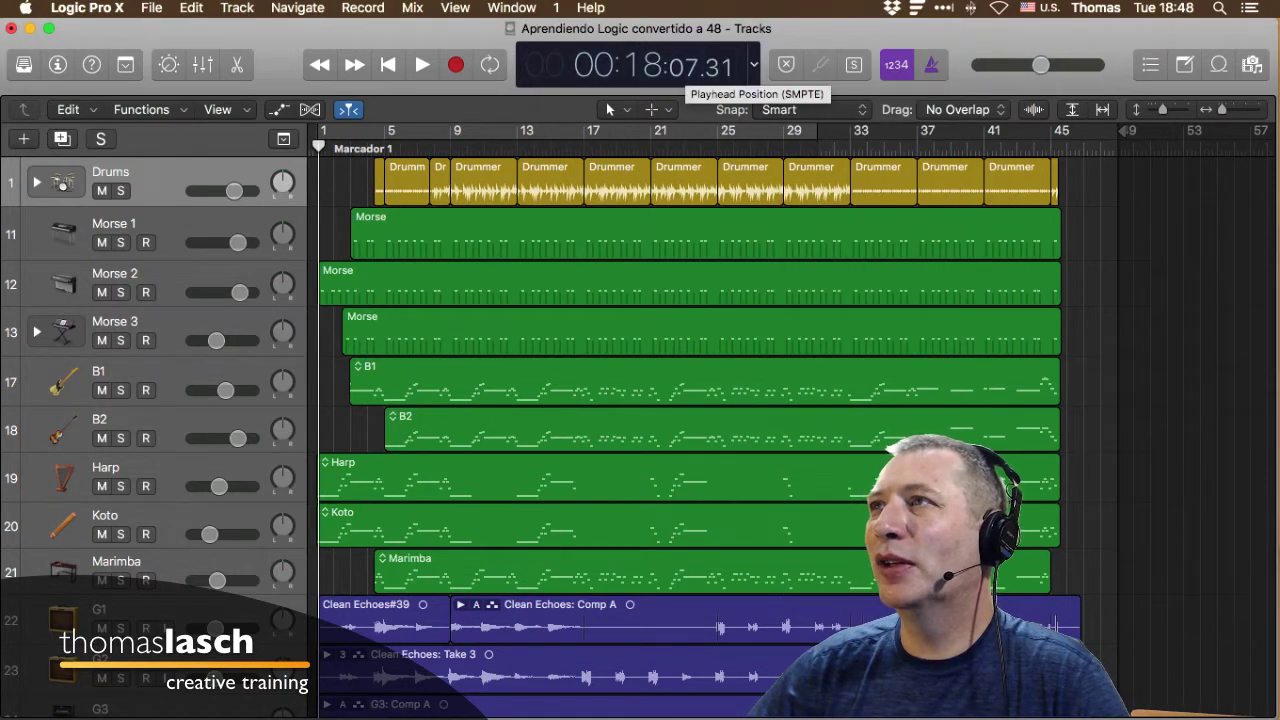
Switch the control bar display to Beats & Project.
{"action": "left_click", "coordinate": [753, 64]}
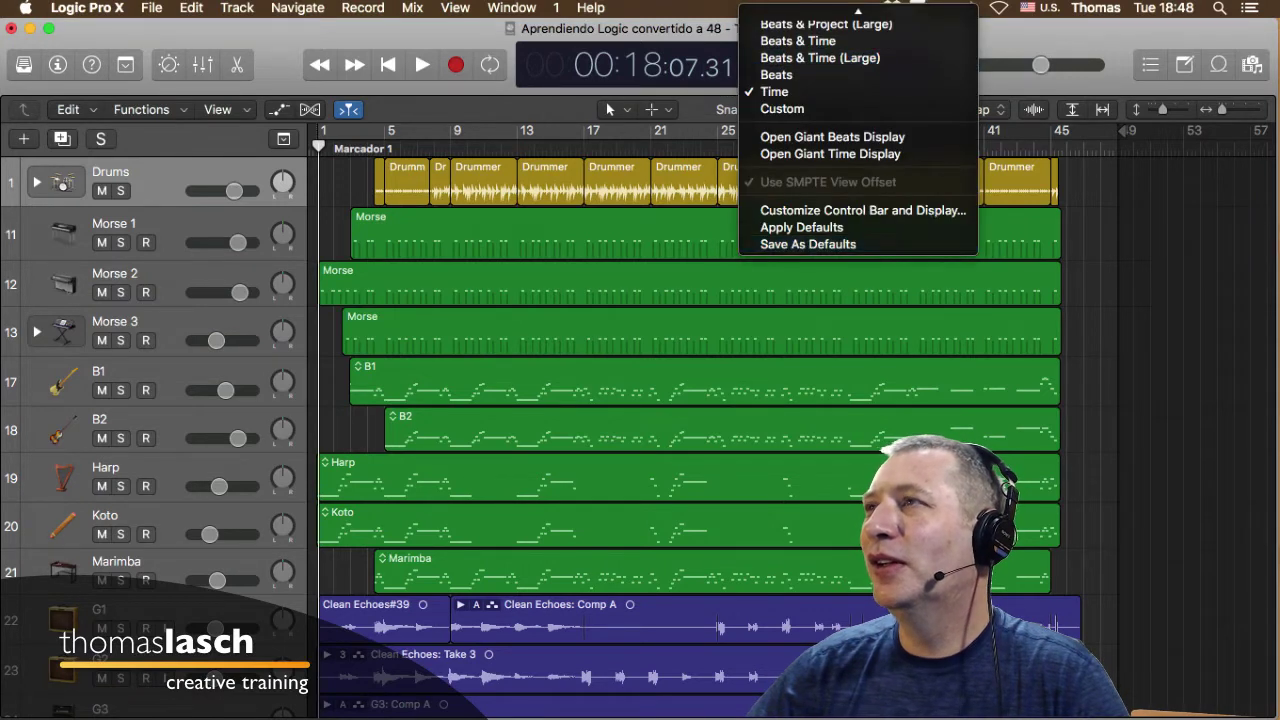
{"action": "scroll", "coordinate": [800, 74], "scroll_direction": "up", "scroll_amount": 1}
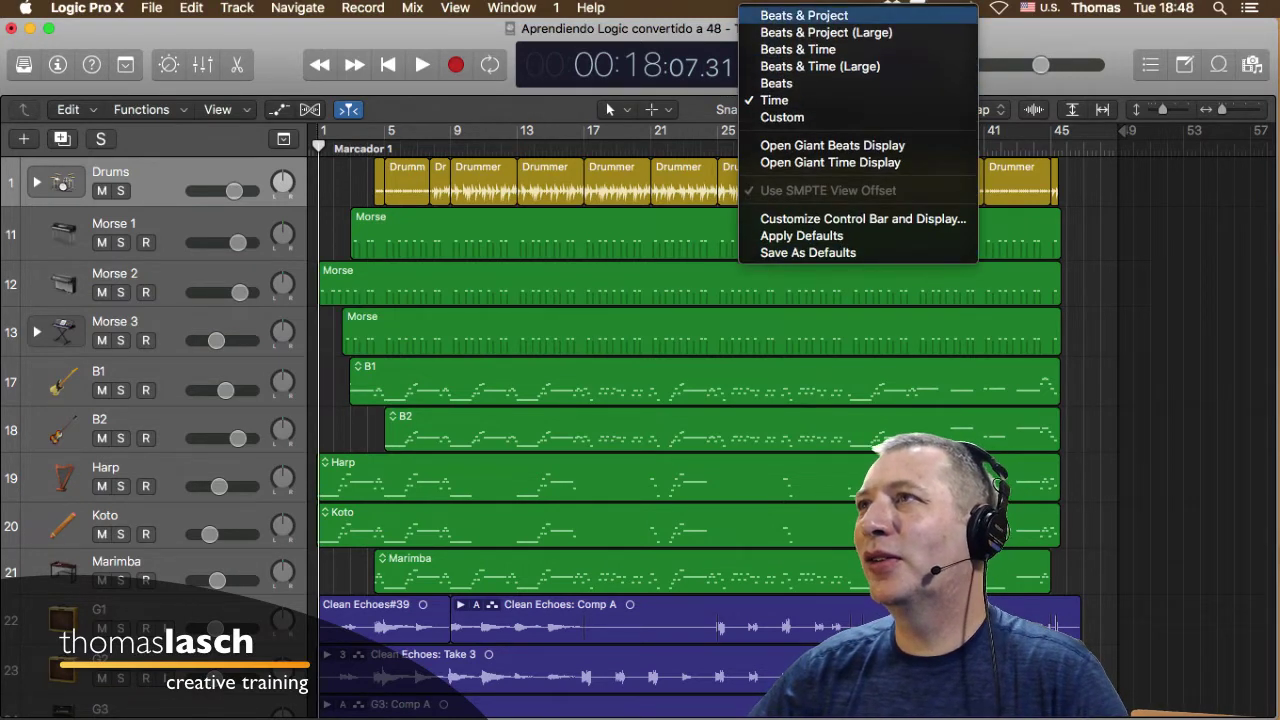
{"action": "left_click", "coordinate": [804, 15]}
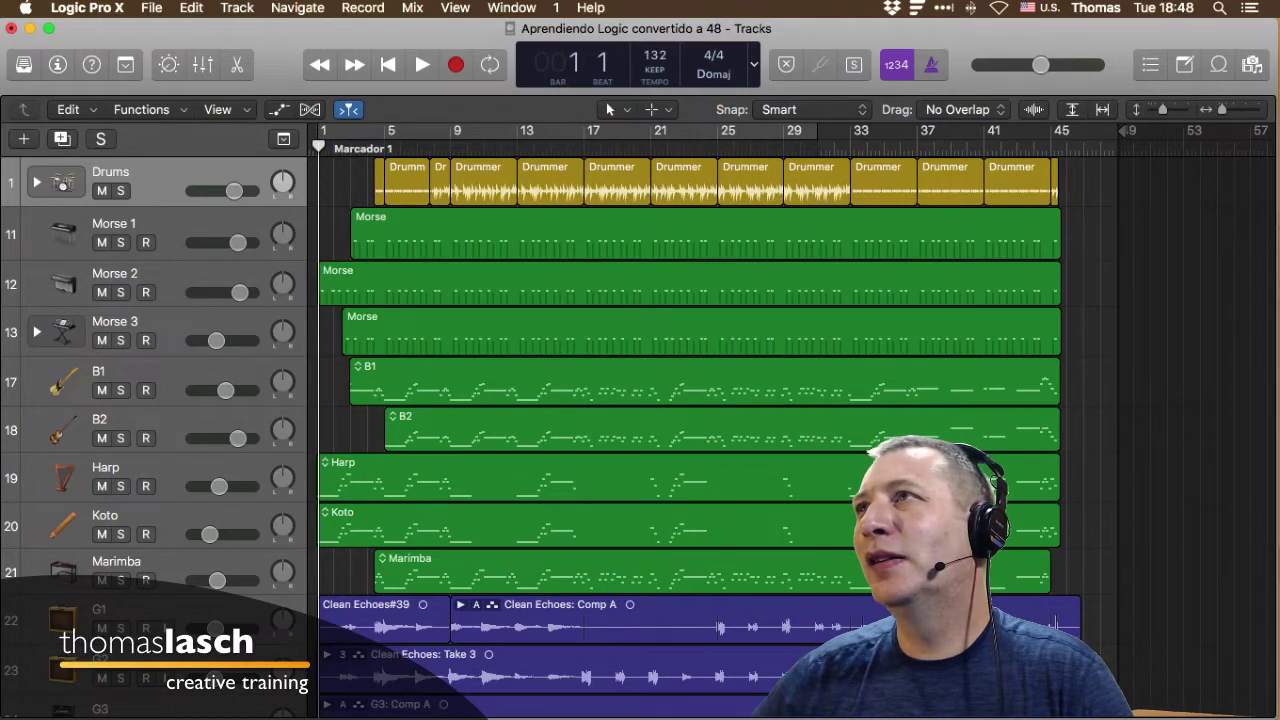
Examine the time signature and key signature options available in the control bar display.
{"action": "left_click", "coordinate": [713, 55]}
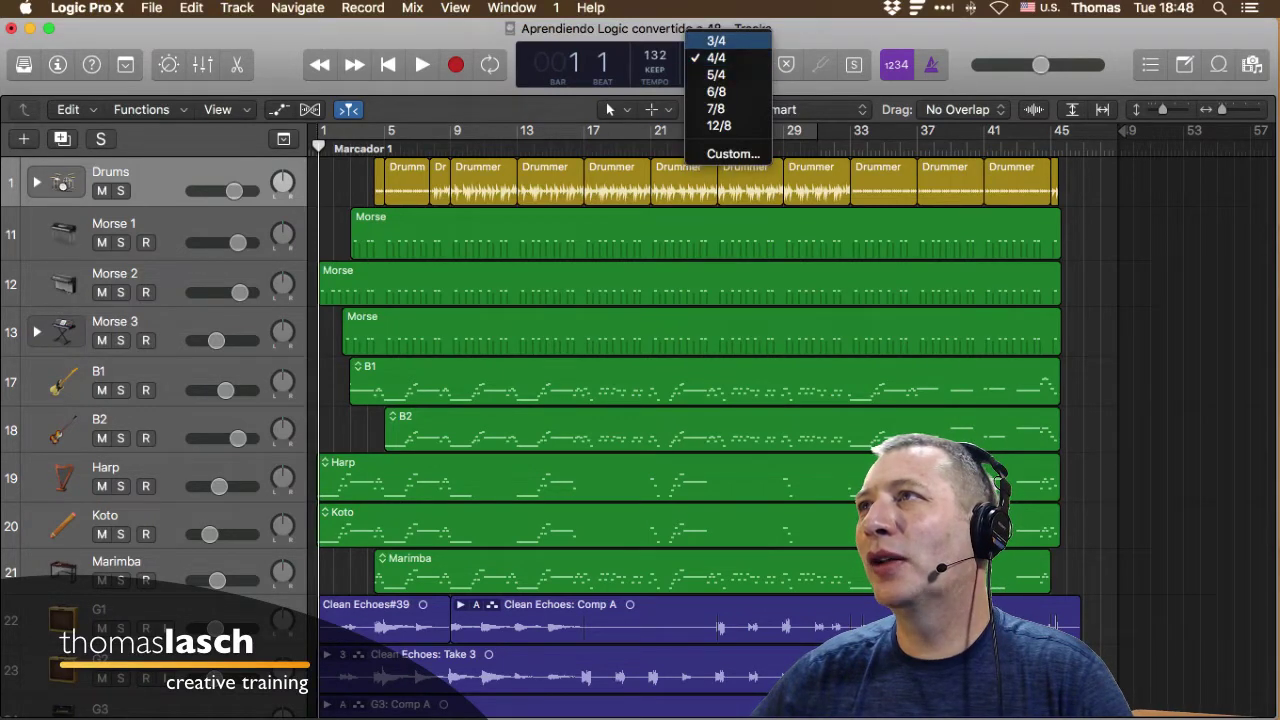
{"action": "left_click", "coordinate": [716, 25]}
{"action": "left_click", "coordinate": [713, 55]}
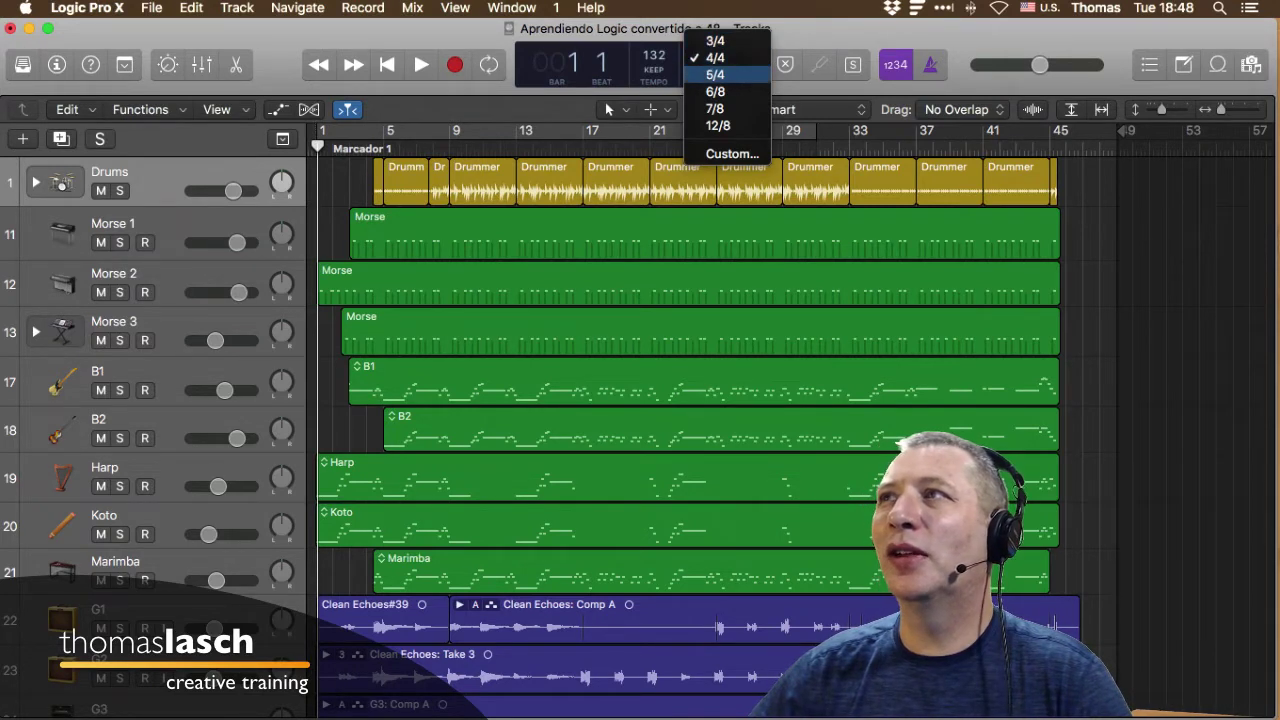
{"action": "left_click", "coordinate": [716, 26]}
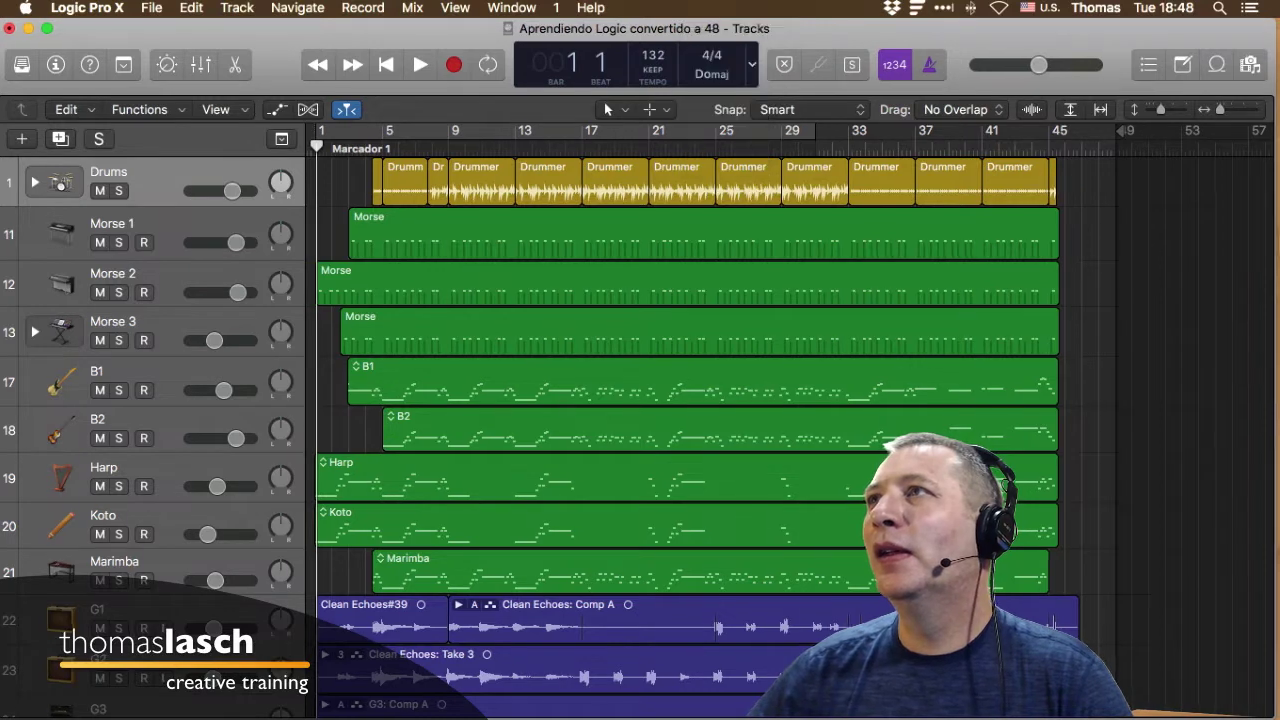
{"action": "left_click", "coordinate": [711, 74]}
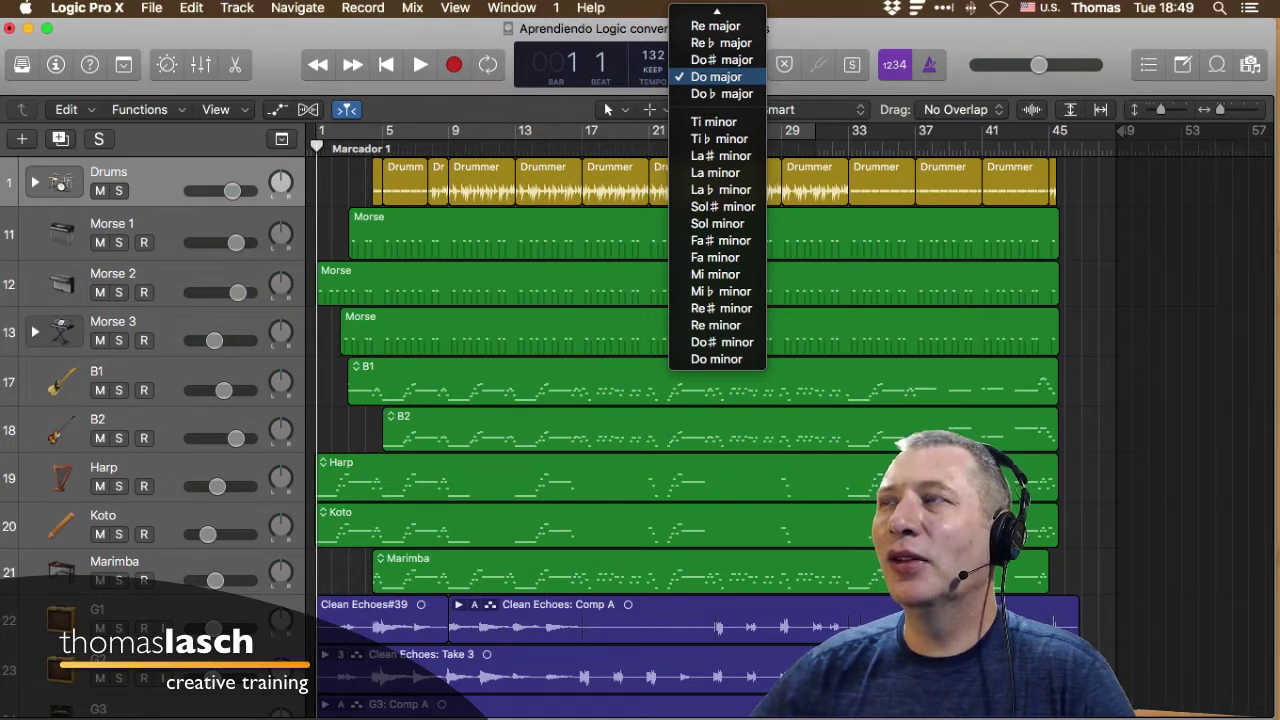
{"action": "scroll", "coordinate": [717, 200], "scroll_direction": "up", "scroll_amount": 3}
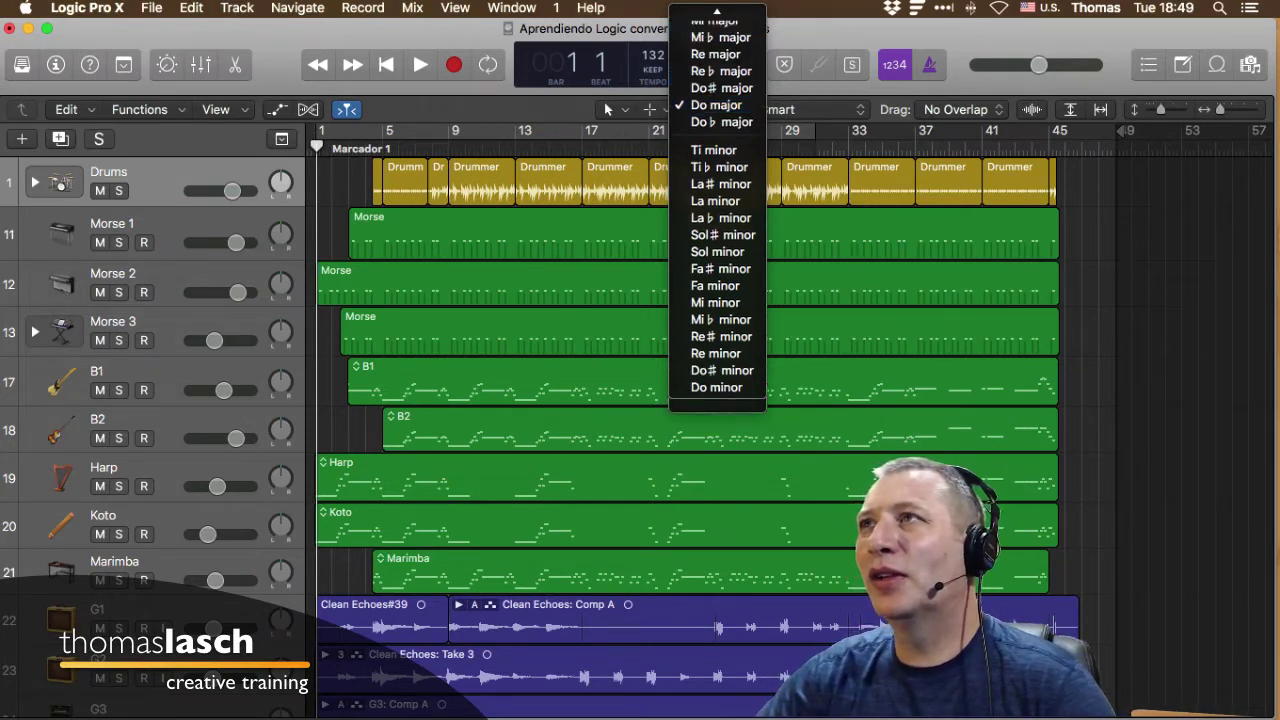
{"action": "key", "text": "Escape"}
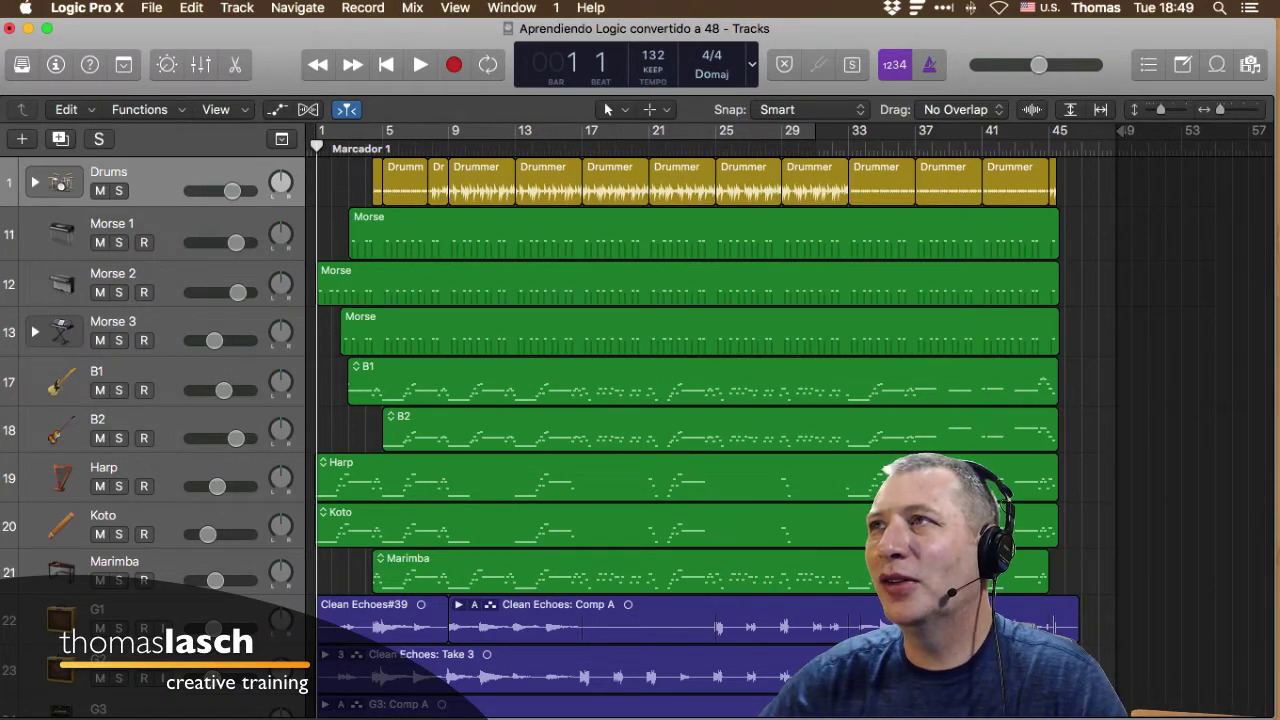
{"action": "left_click", "coordinate": [711, 74]}
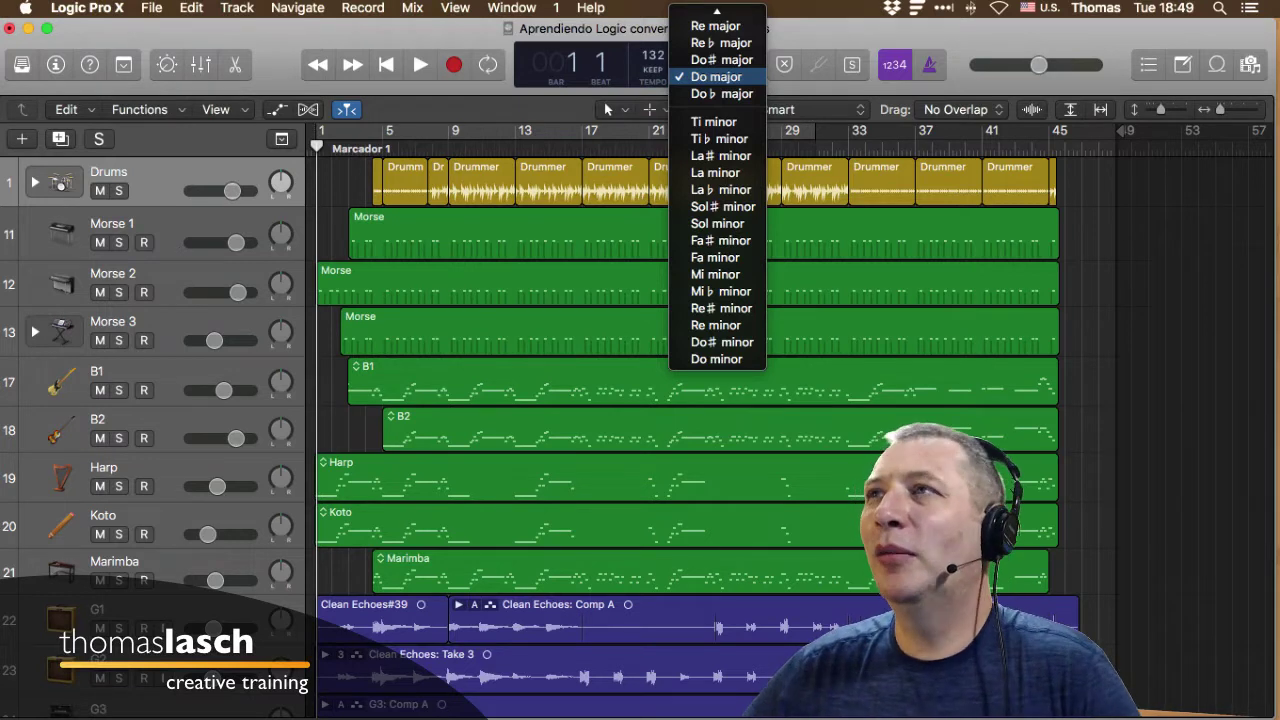
{"action": "key", "text": "Escape"}
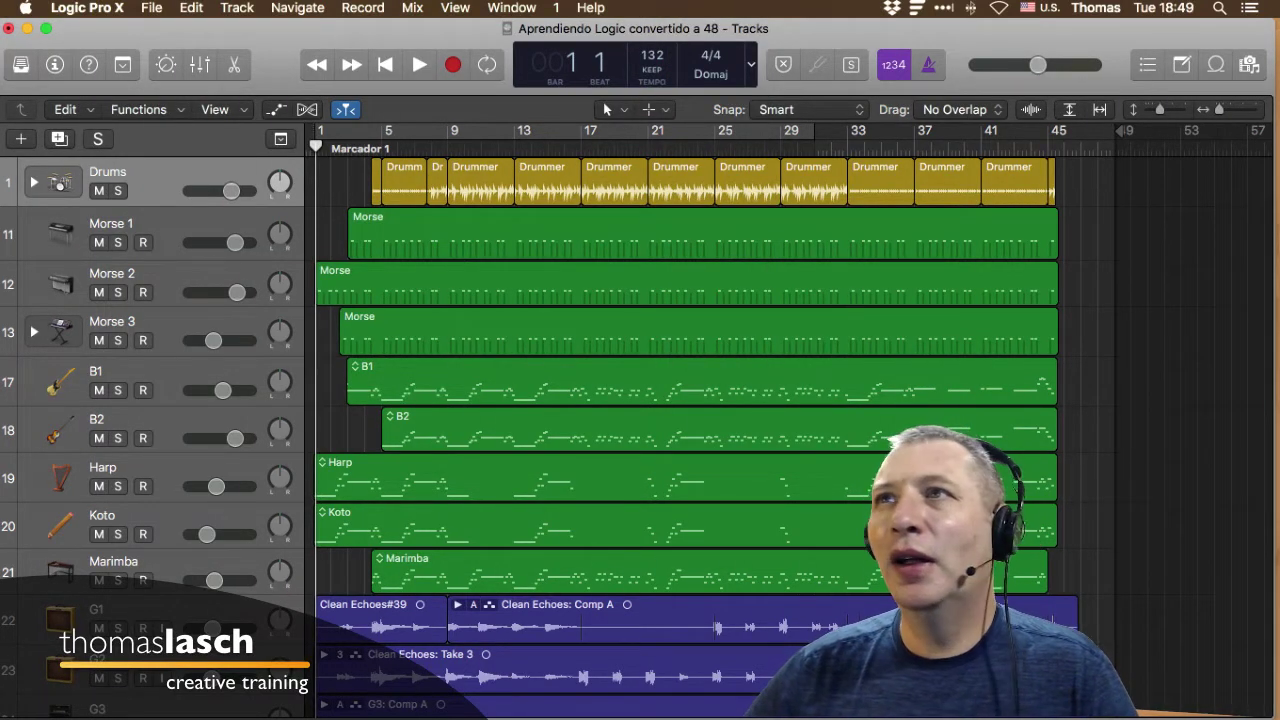
Toggle Cycle mode, leave it on, and set the cycle range from bar 9 to bar 13.
{"action": "key", "text": "c"}
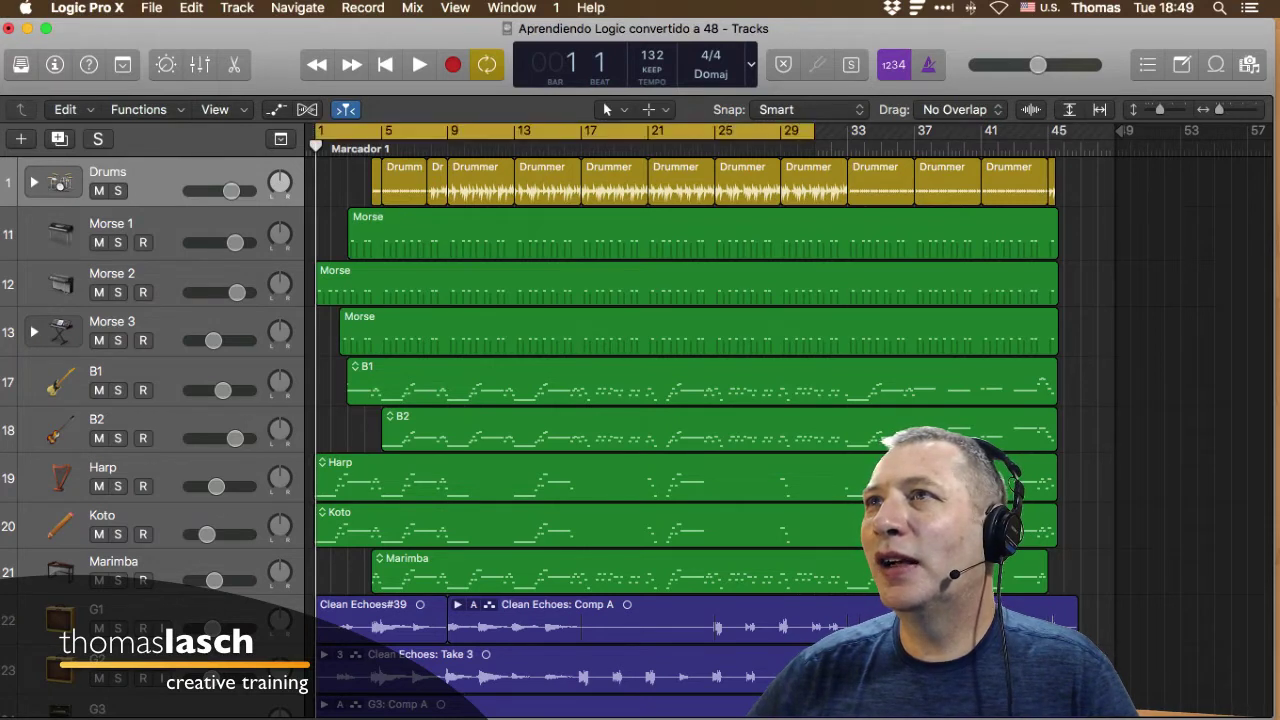
{"action": "key", "text": "c"}
{"action": "key", "text": "c"}
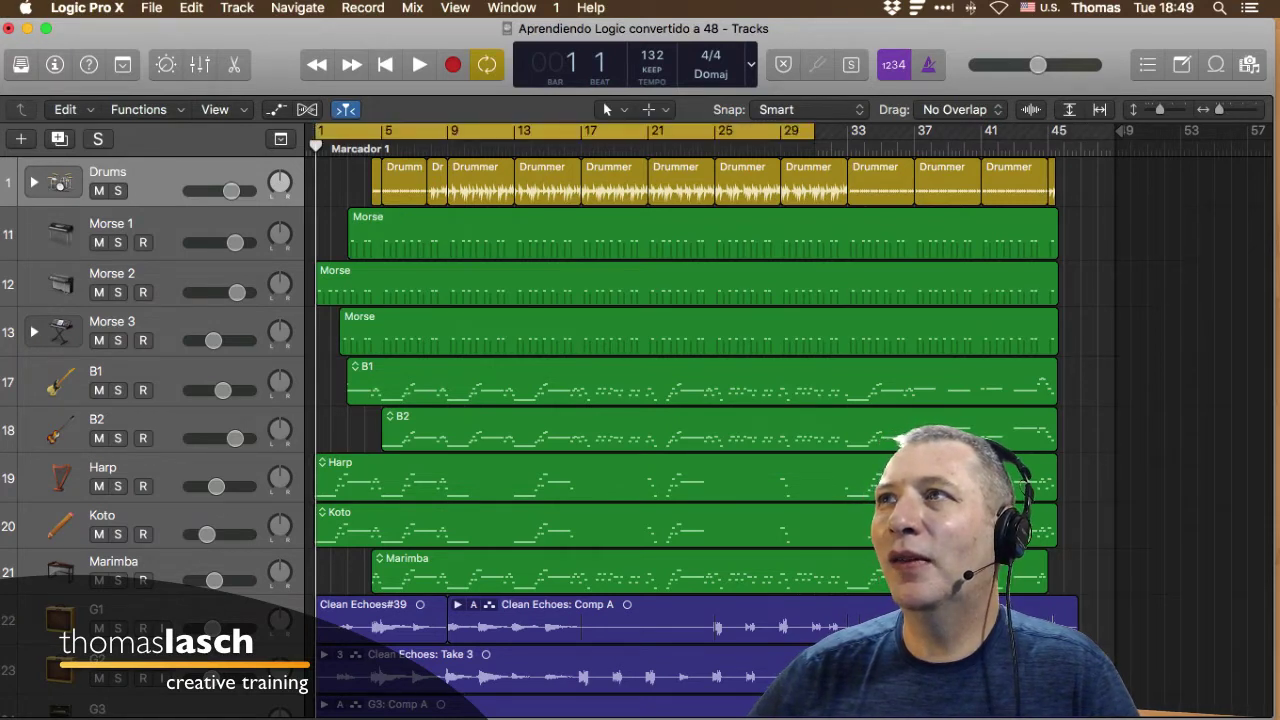
{"action": "key", "text": "c"}
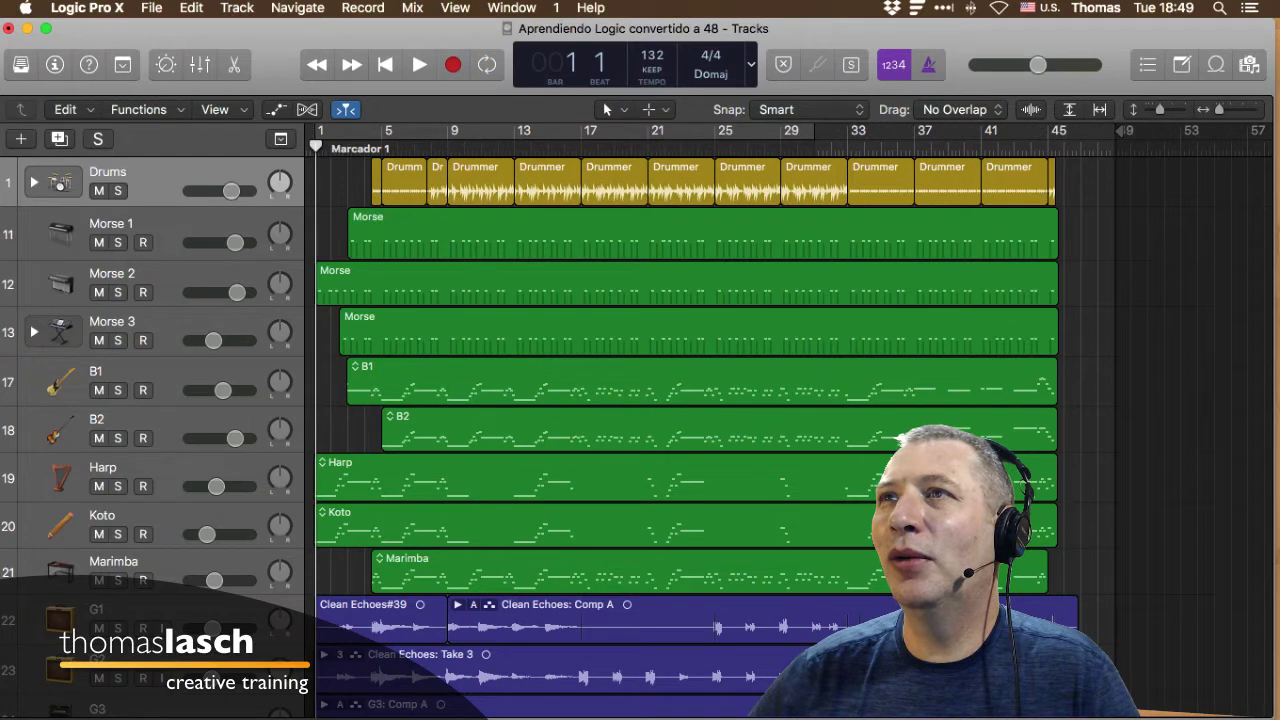
{"action": "key", "text": "c"}
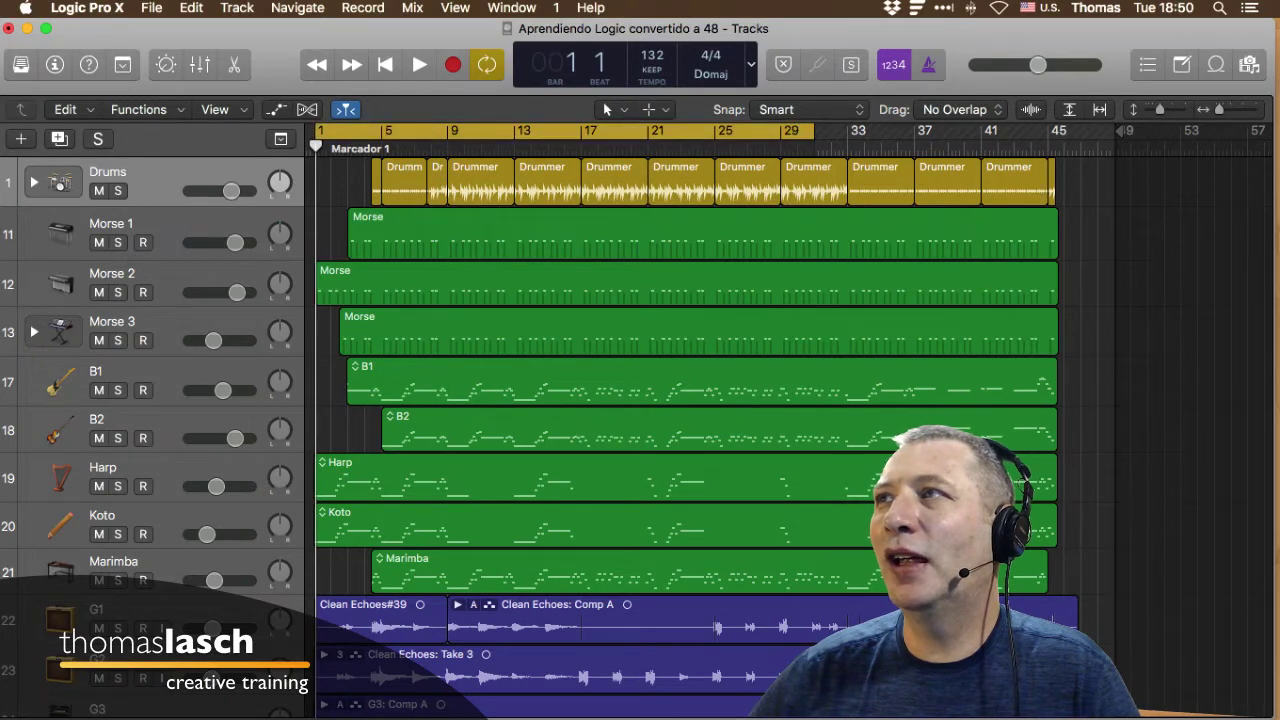
{"action": "left_click_drag", "start_coordinate": [813, 131], "coordinate": [516, 131]}
{"action": "left_click_drag", "start_coordinate": [318, 131], "coordinate": [442, 131]}
Play the cycled section and lower the master volume slightly.
{"action": "key", "text": "space"}
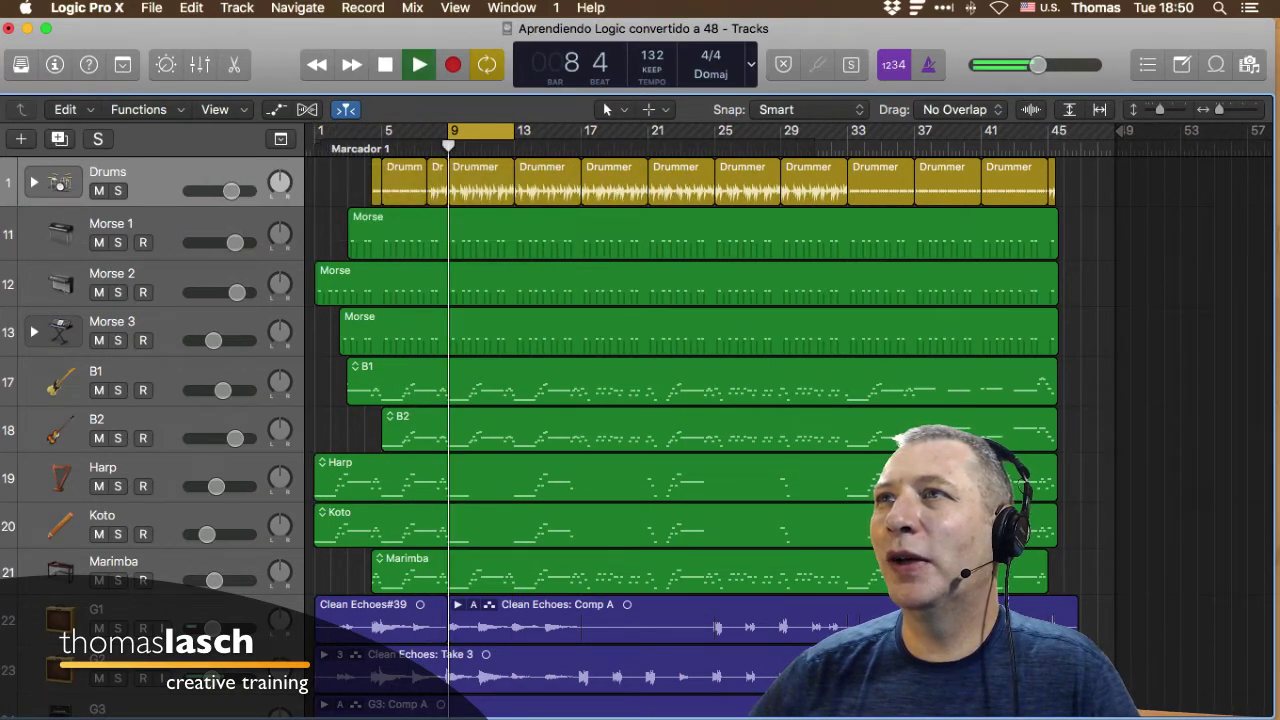
{"action": "left_click_drag", "start_coordinate": [1038, 64], "coordinate": [1026, 64]}
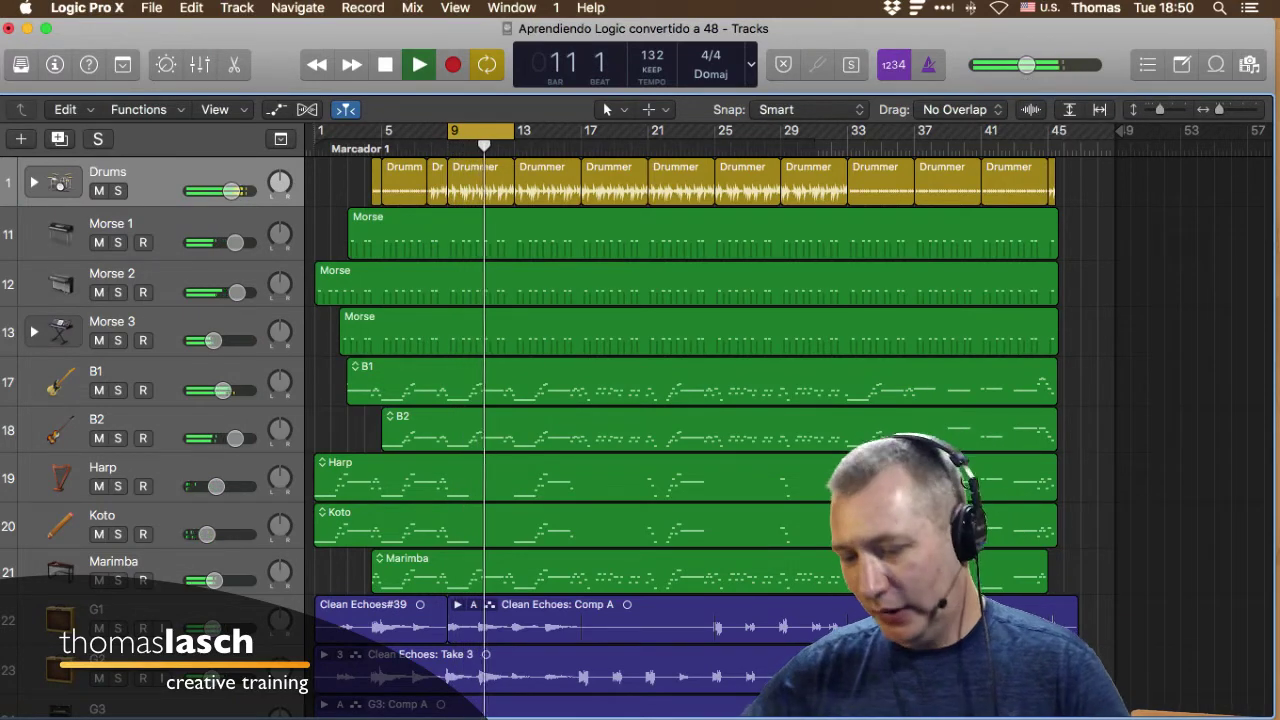
{"action": "key", "text": "super+Right"}
{"action": "key", "text": "super+Right"}
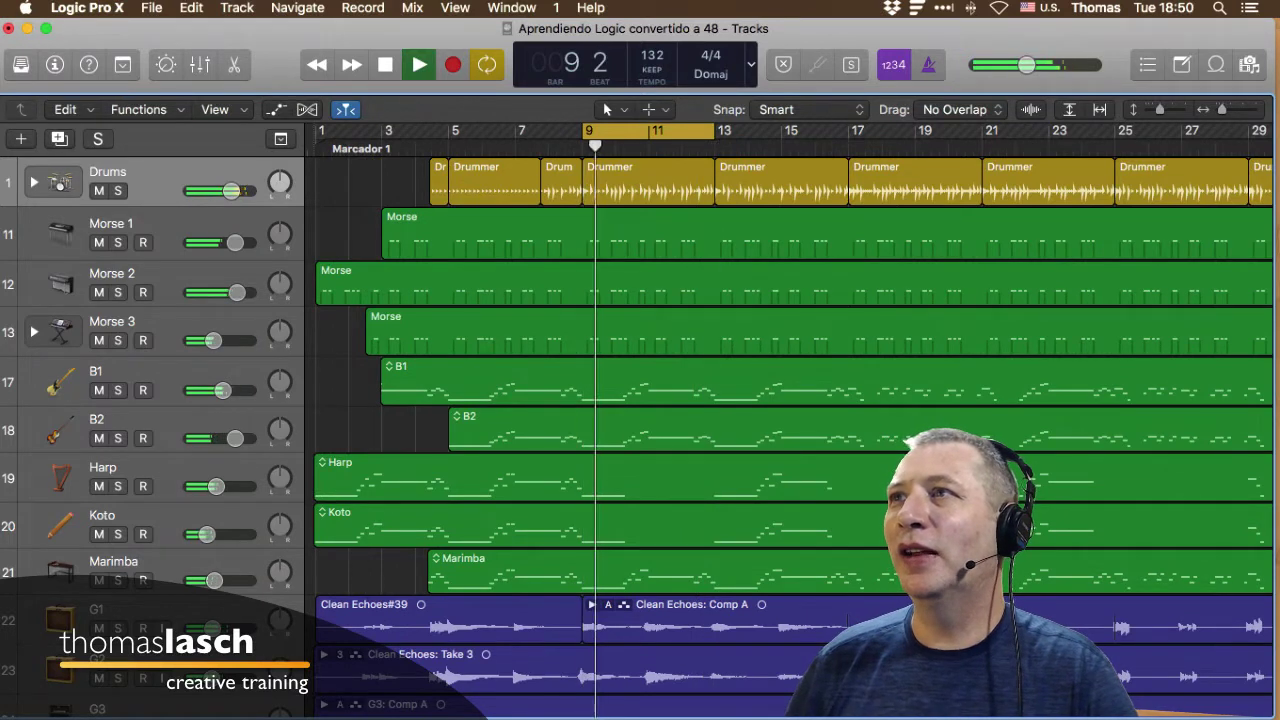
Stop playback, toggle Cycle mode off and on, and move the cycle range to bars 13 to 17.
{"action": "key", "text": "space"}
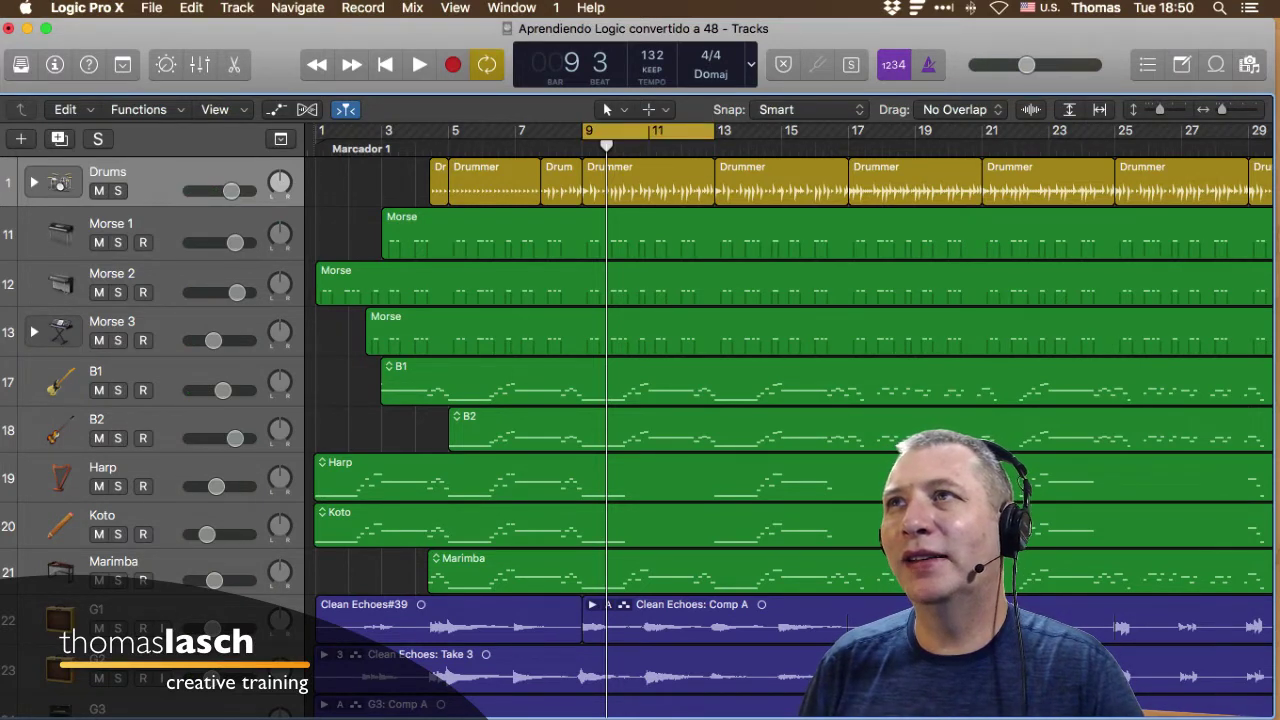
{"action": "key", "text": "c"}
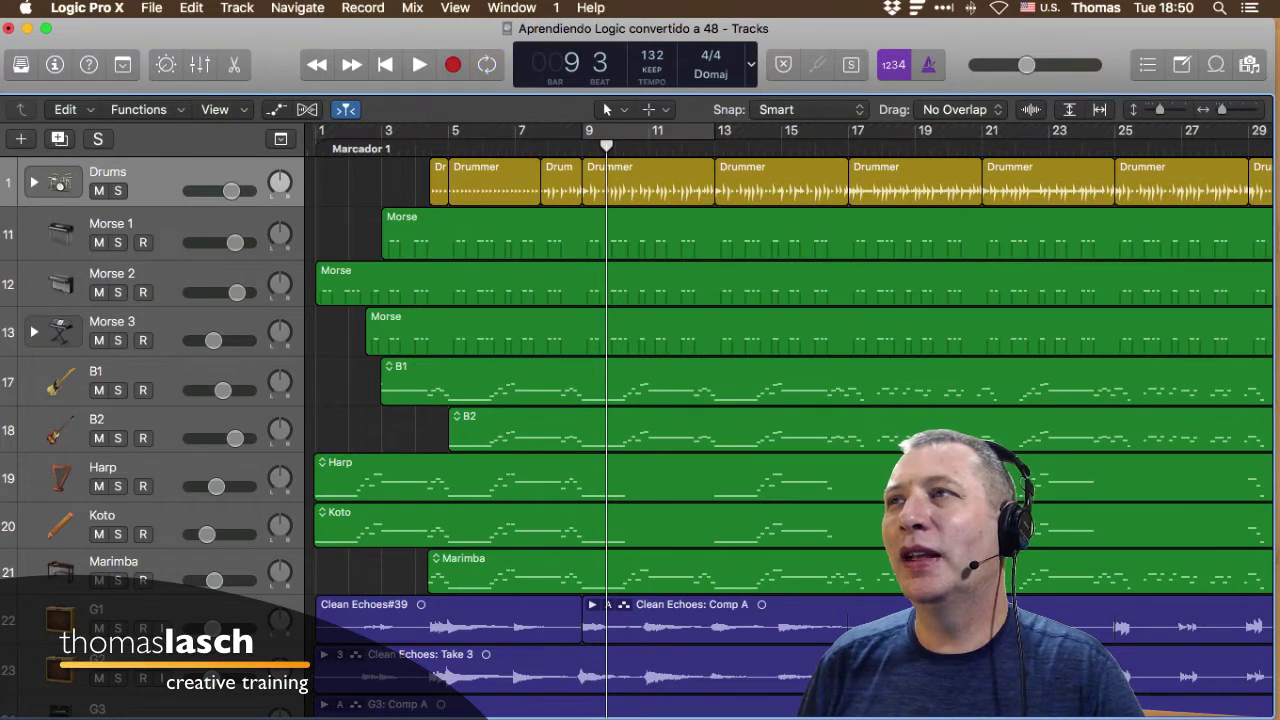
{"action": "key", "text": "c"}
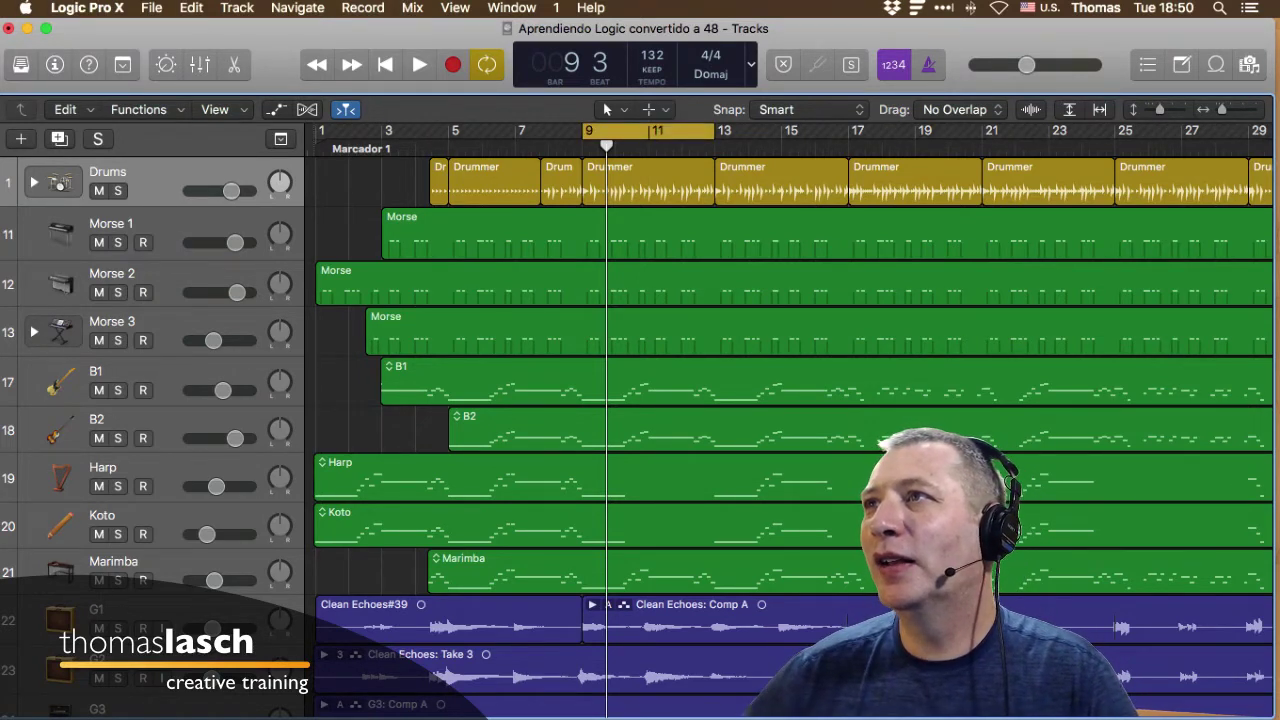
{"action": "left_click_drag", "start_coordinate": [638, 131], "coordinate": [770, 131]}
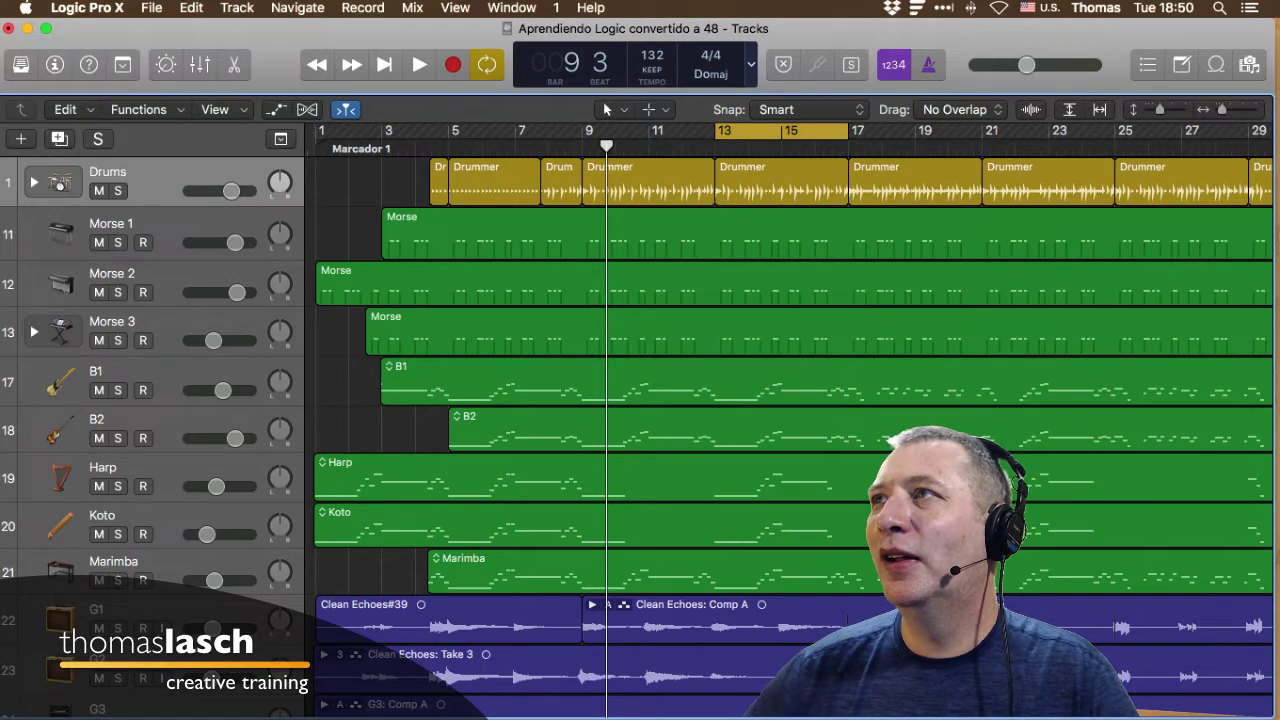
Switch the control bar display to Custom and try adjusting the cycle's end locator around bar 17.
{"action": "left_click", "coordinate": [751, 64]}
{"action": "left_click", "coordinate": [779, 193]}
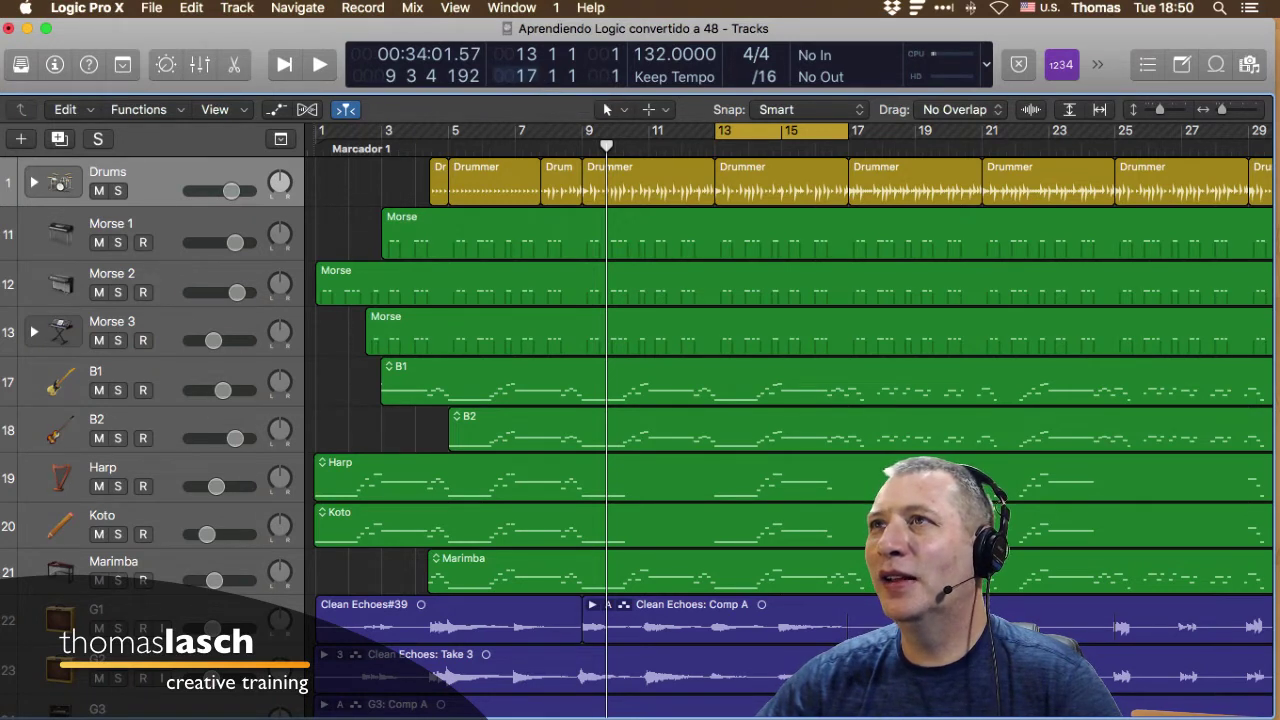
{"action": "mouse_move", "coordinate": [526, 76]}
{"action": "left_mouse_down"}
{"action": "mouse_move", "coordinate": [526, 62]}
{"action": "mouse_move", "coordinate": [526, 87]}
{"action": "mouse_move", "coordinate": [527, 68]}
{"action": "left_mouse_up"}
{"action": "left_click_drag", "start_coordinate": [879, 131], "coordinate": [848, 131]}
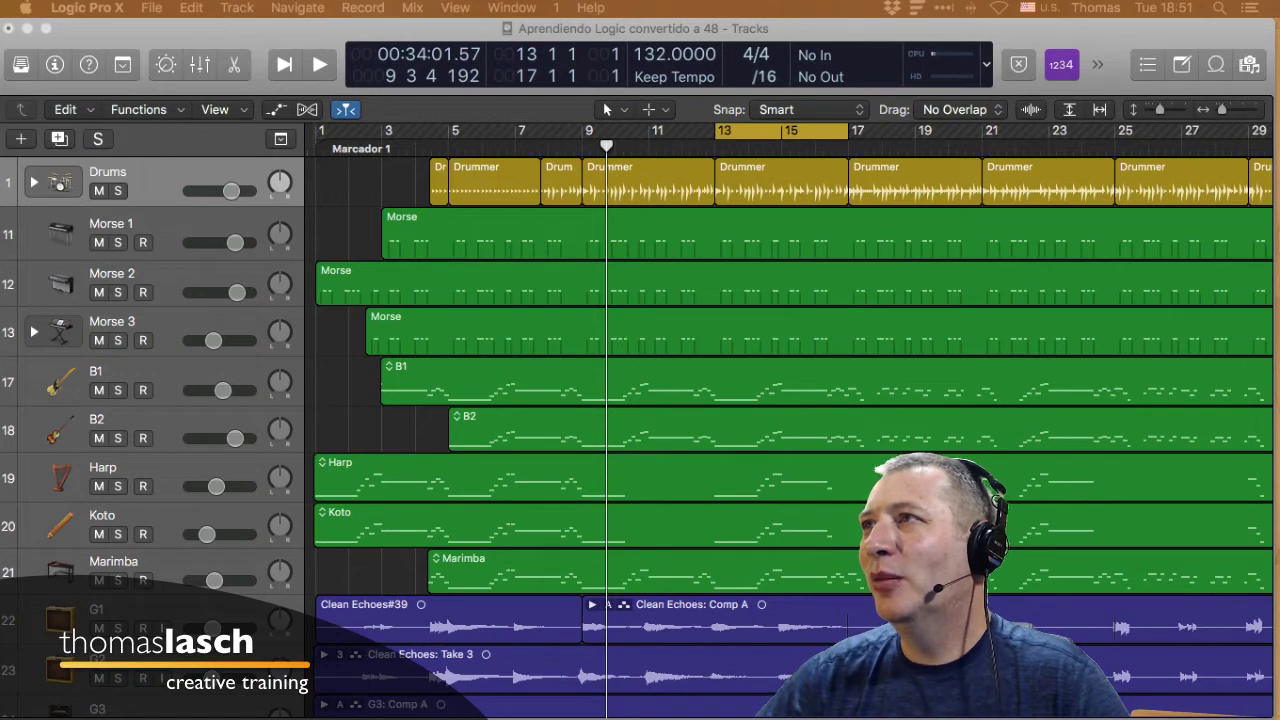
{"action": "left_click", "coordinate": [838, 131]}
{"action": "key", "text": "c"}
{"action": "mouse_move", "coordinate": [850, 131]}
{"action": "left_mouse_down"}
{"action": "mouse_move", "coordinate": [915, 131]}
{"action": "mouse_move", "coordinate": [865, 131]}
{"action": "left_mouse_up"}
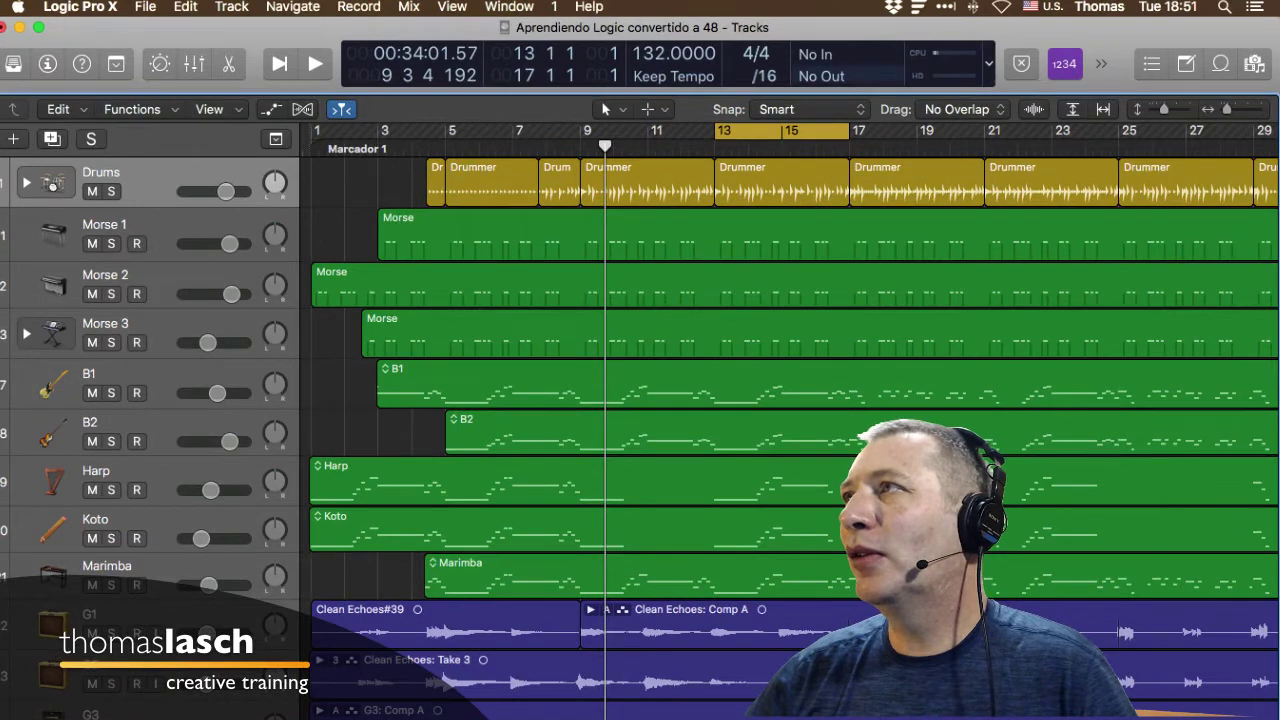
Return the control bar display from Custom to Beats & Project.
{"action": "left_click", "coordinate": [988, 63]}
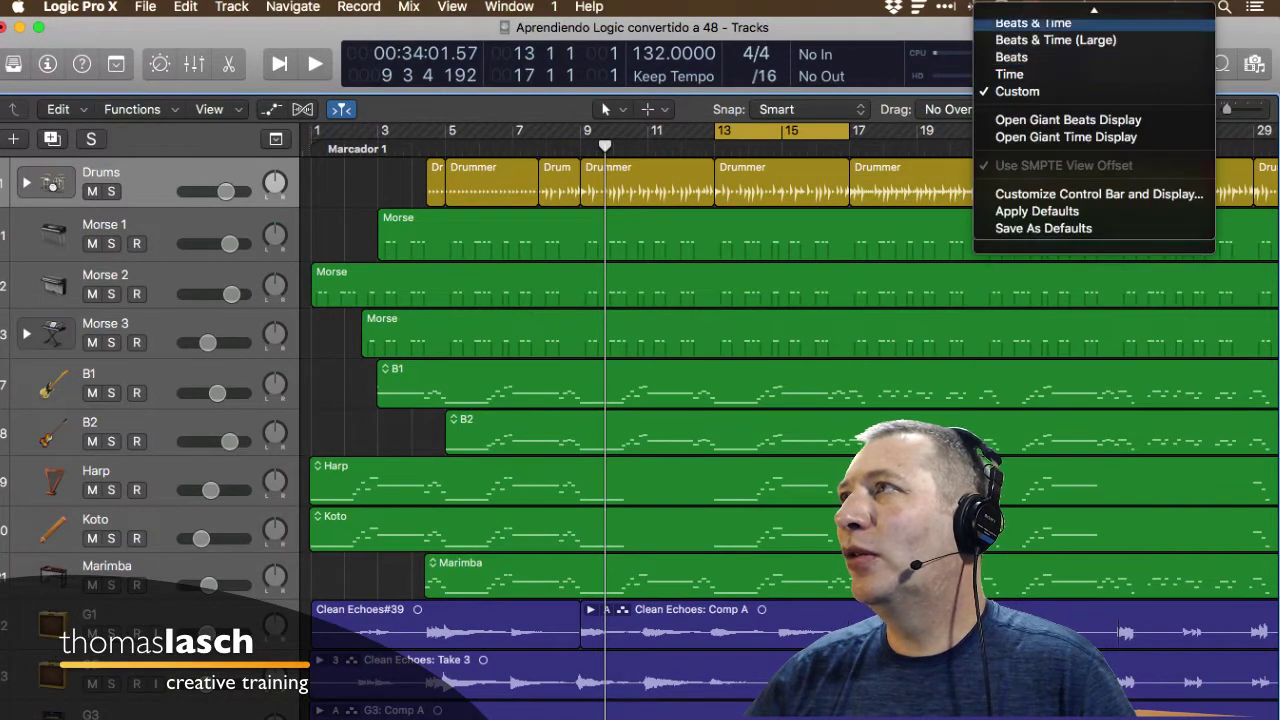
{"action": "left_click", "coordinate": [1030, 12]}
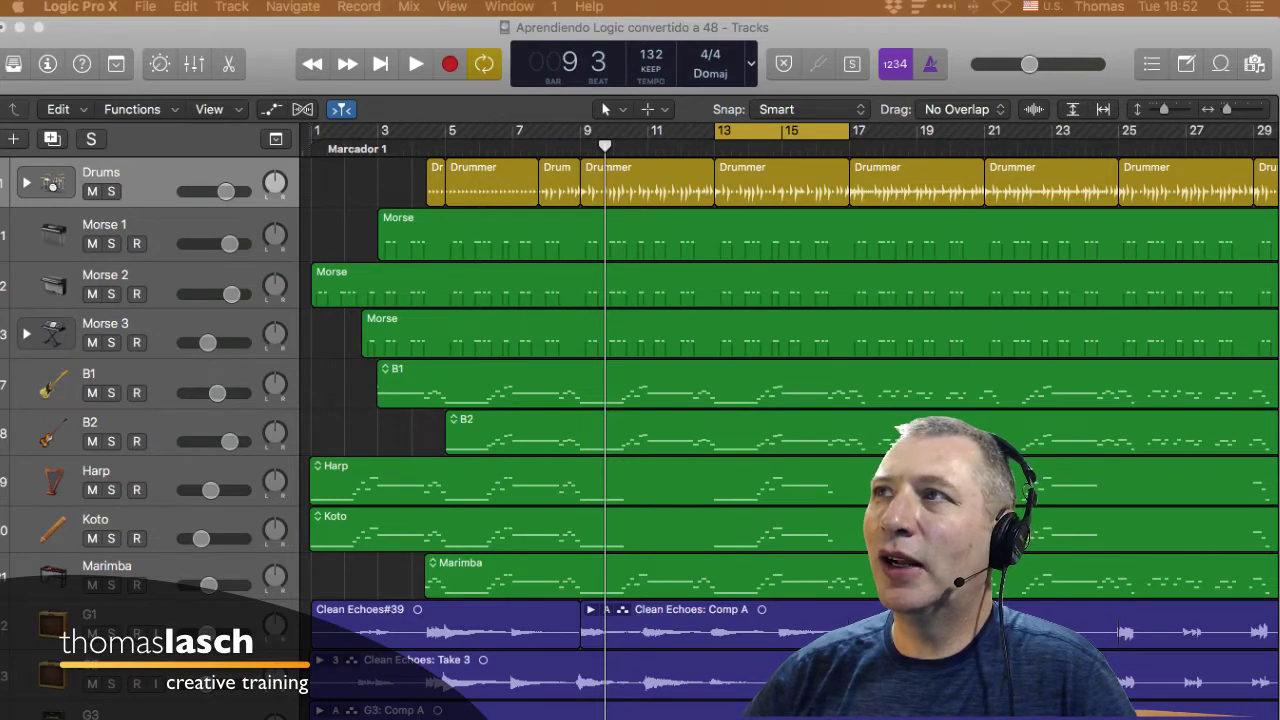
Examine the tools available for the main and secondary tool slots of the Tracks area.
{"action": "left_click", "coordinate": [609, 109]}
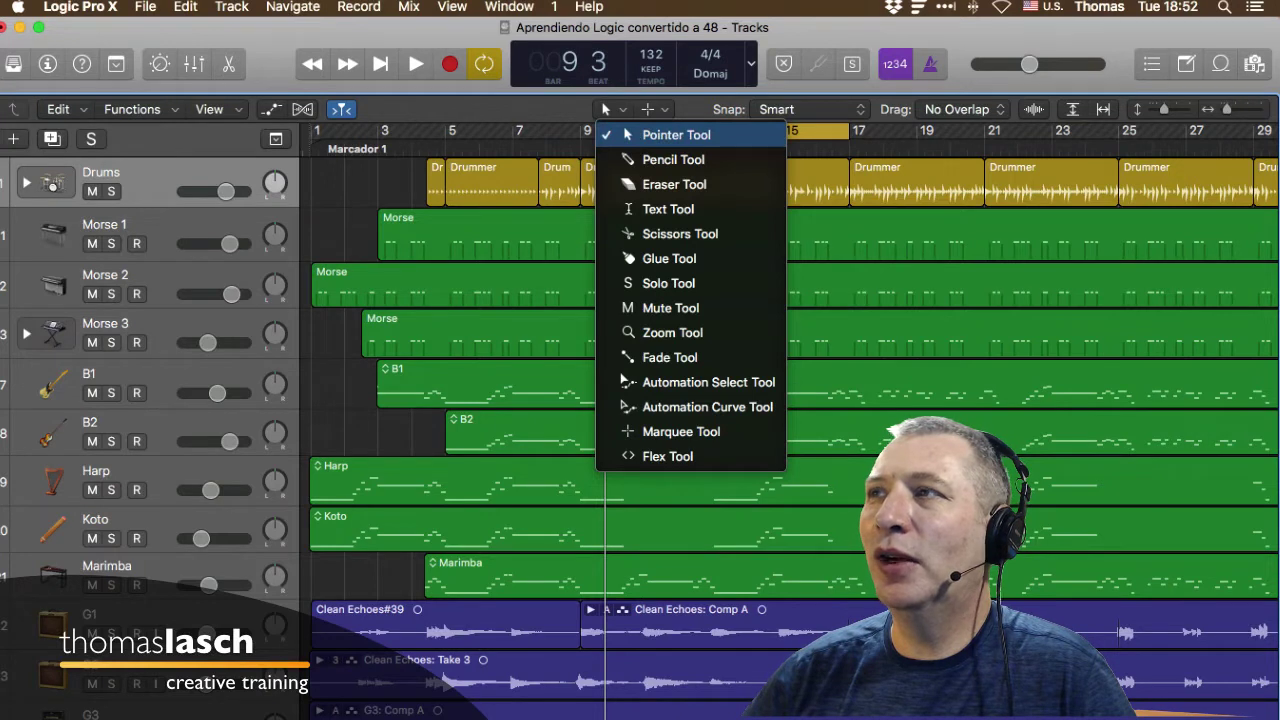
{"action": "left_click", "coordinate": [676, 134]}
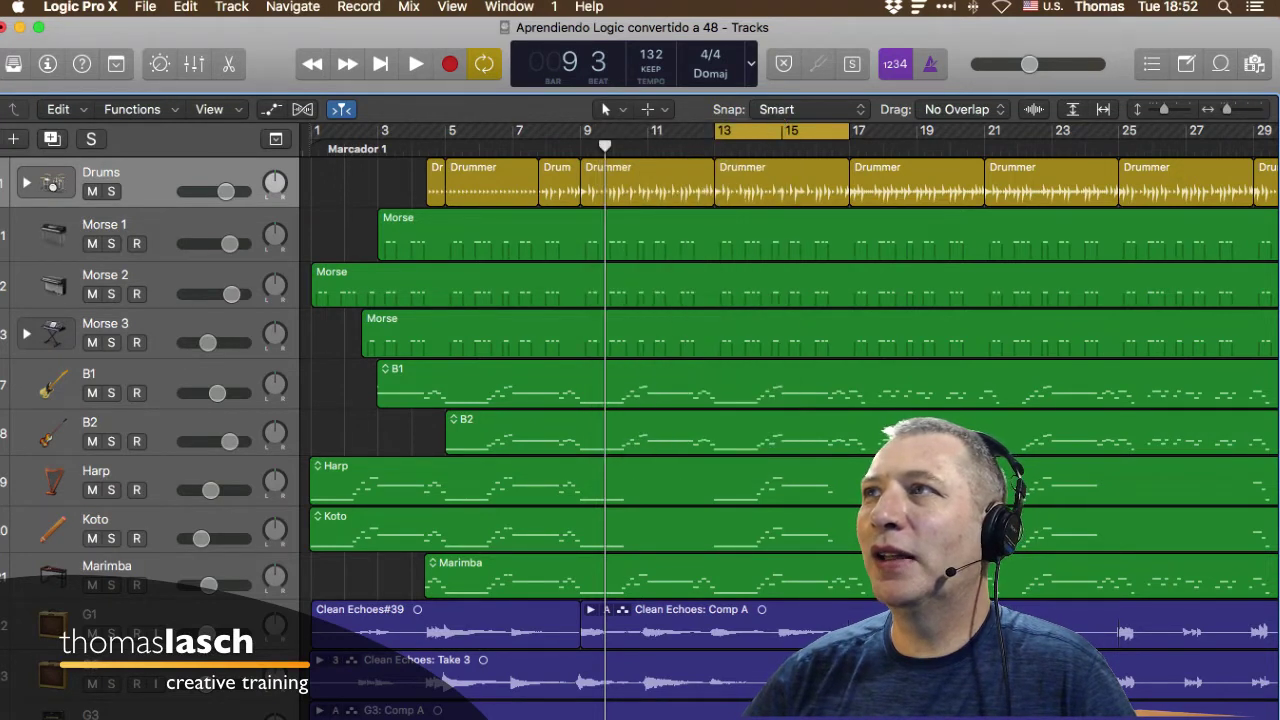
{"action": "left_click", "coordinate": [652, 109]}
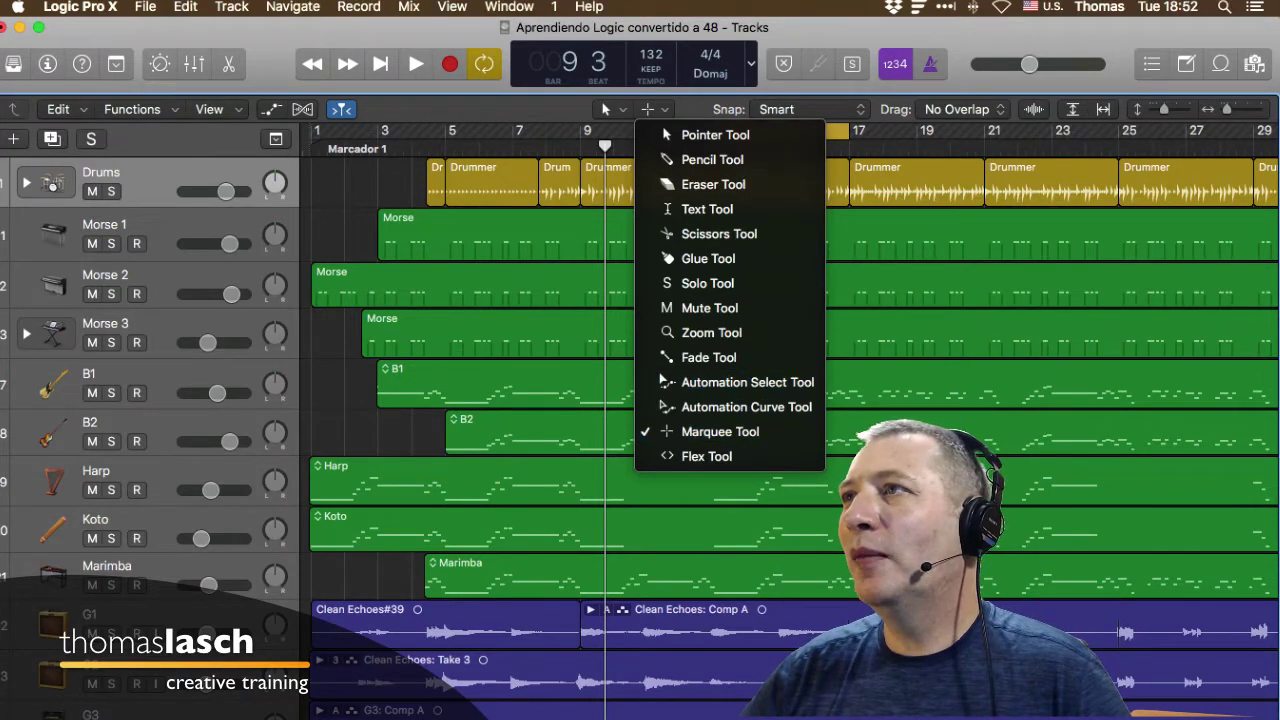
{"action": "key", "text": "Escape"}
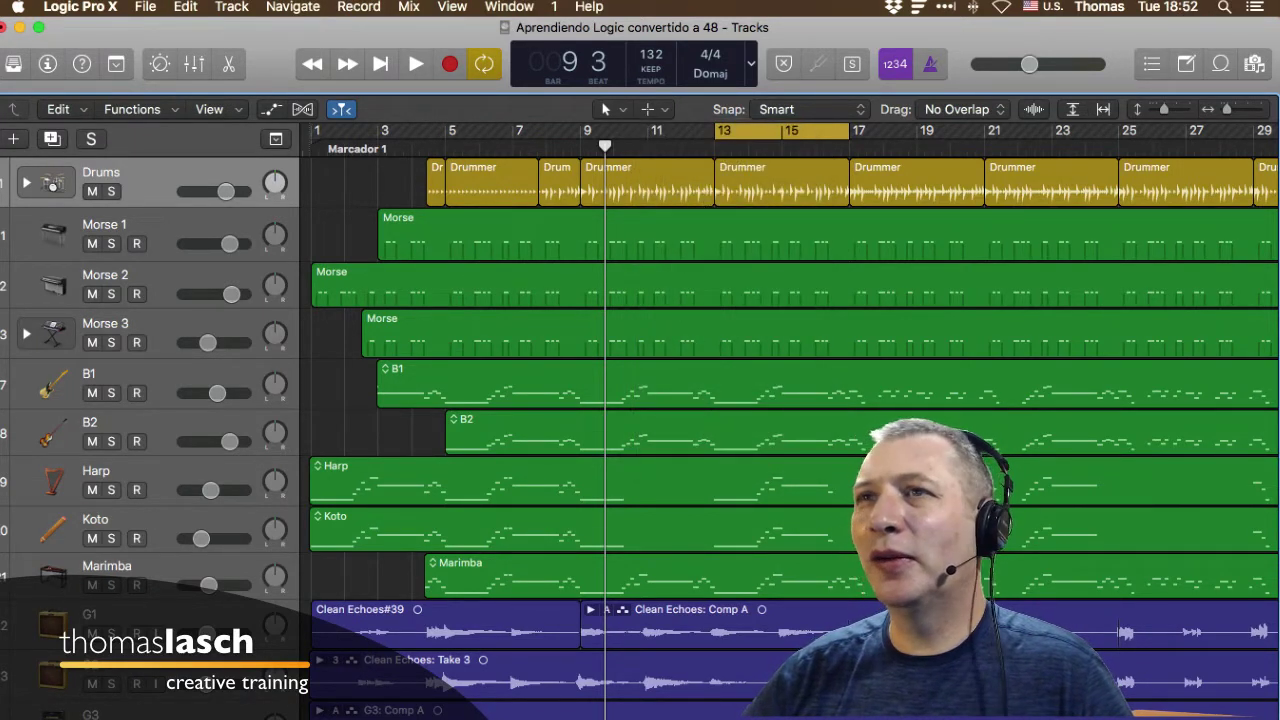
Increase the height of the Drums track, and review the tool lists of both tool slots and at the pointer.
{"action": "left_click_drag", "start_coordinate": [172, 208], "coordinate": [172, 326]}
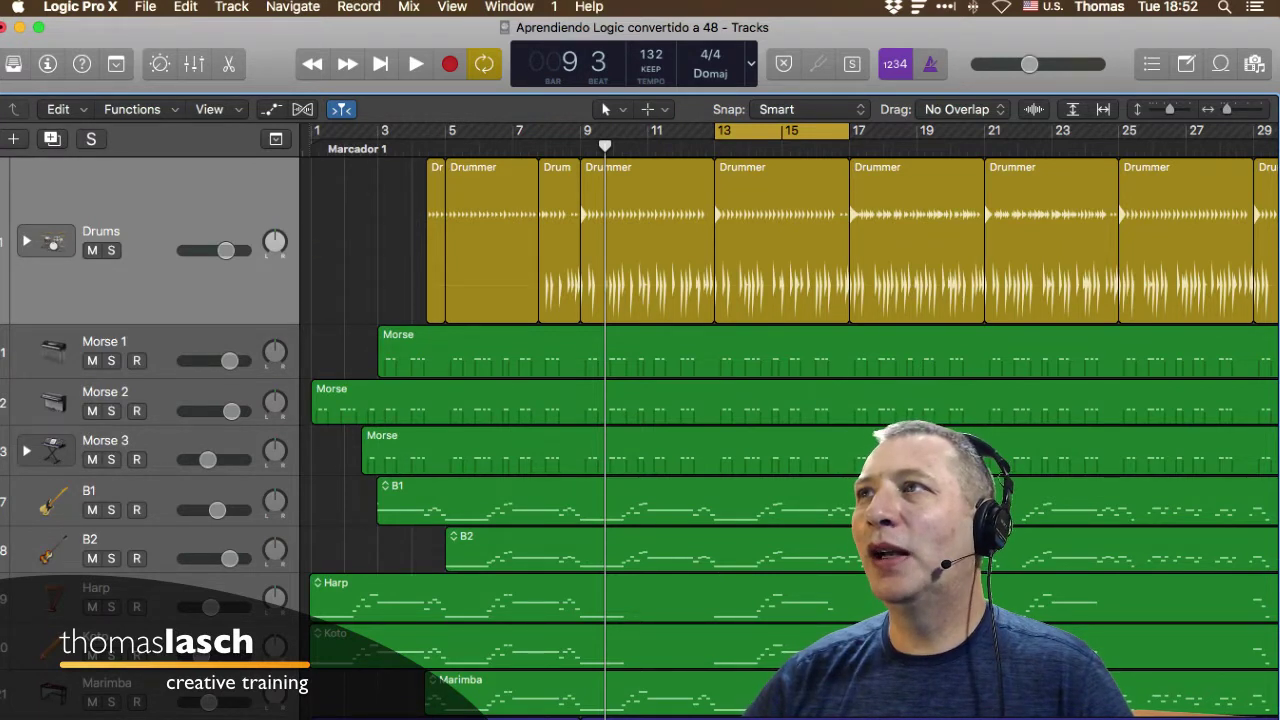
{"action": "key", "text": "t"}
{"action": "key", "text": "Escape"}
{"action": "key", "text": "t"}
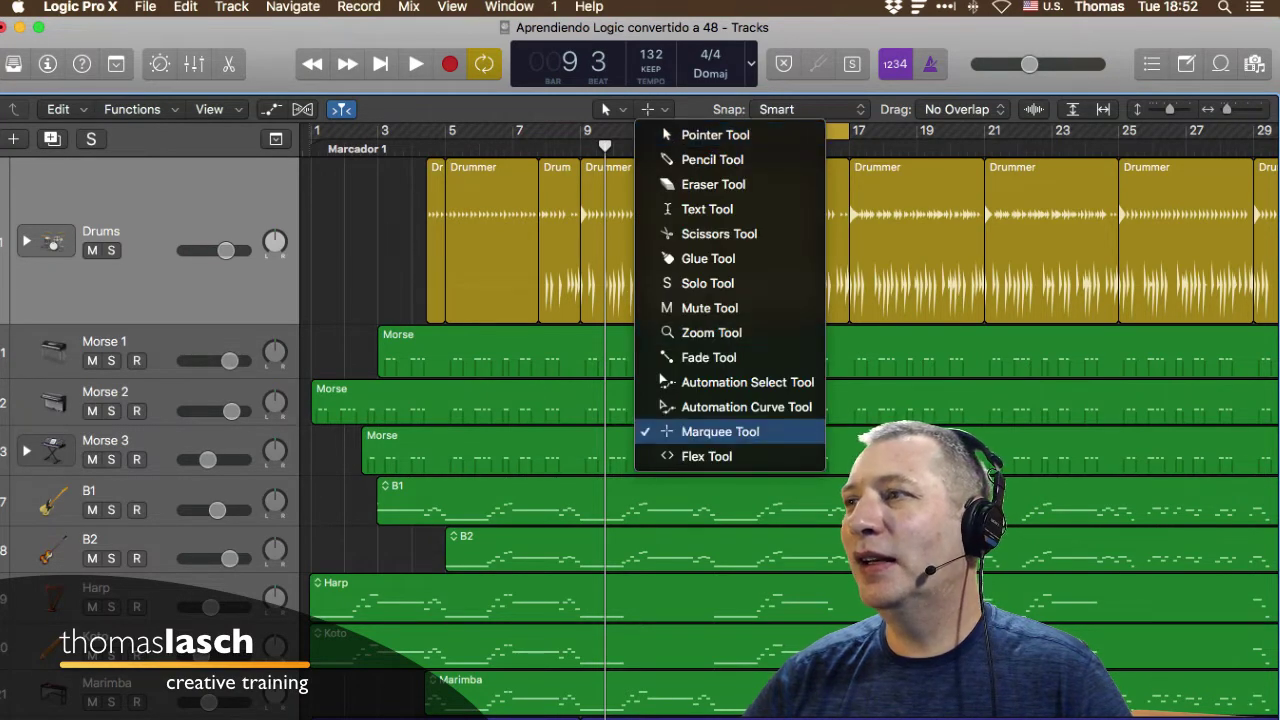
{"action": "left_click", "coordinate": [613, 109]}
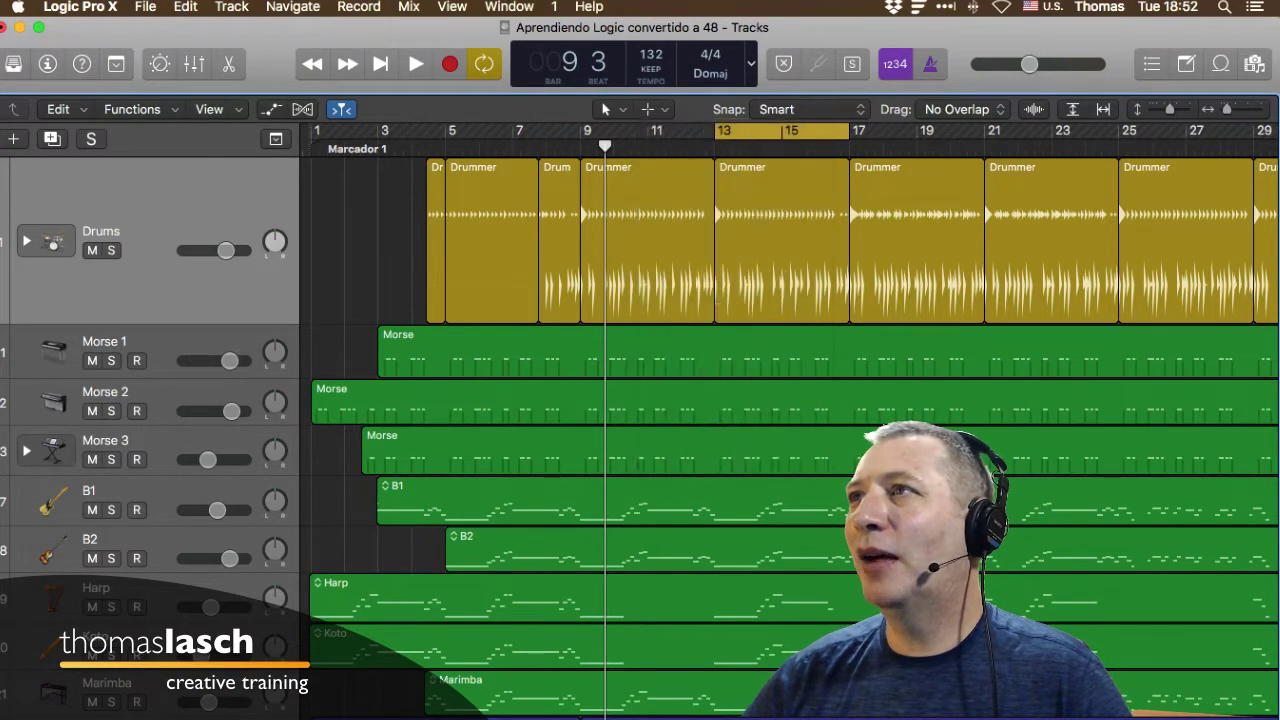
{"action": "left_click", "coordinate": [613, 109]}
{"action": "key", "text": "Escape"}
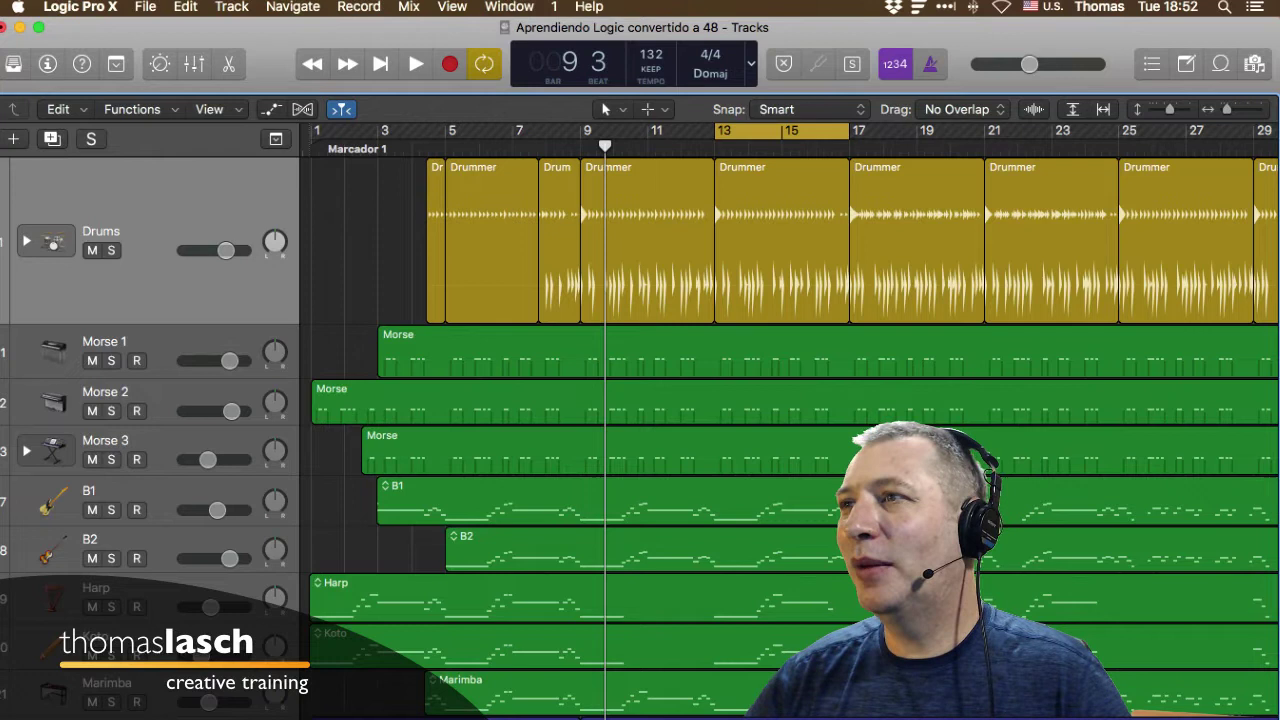
{"action": "key", "text": "t"}
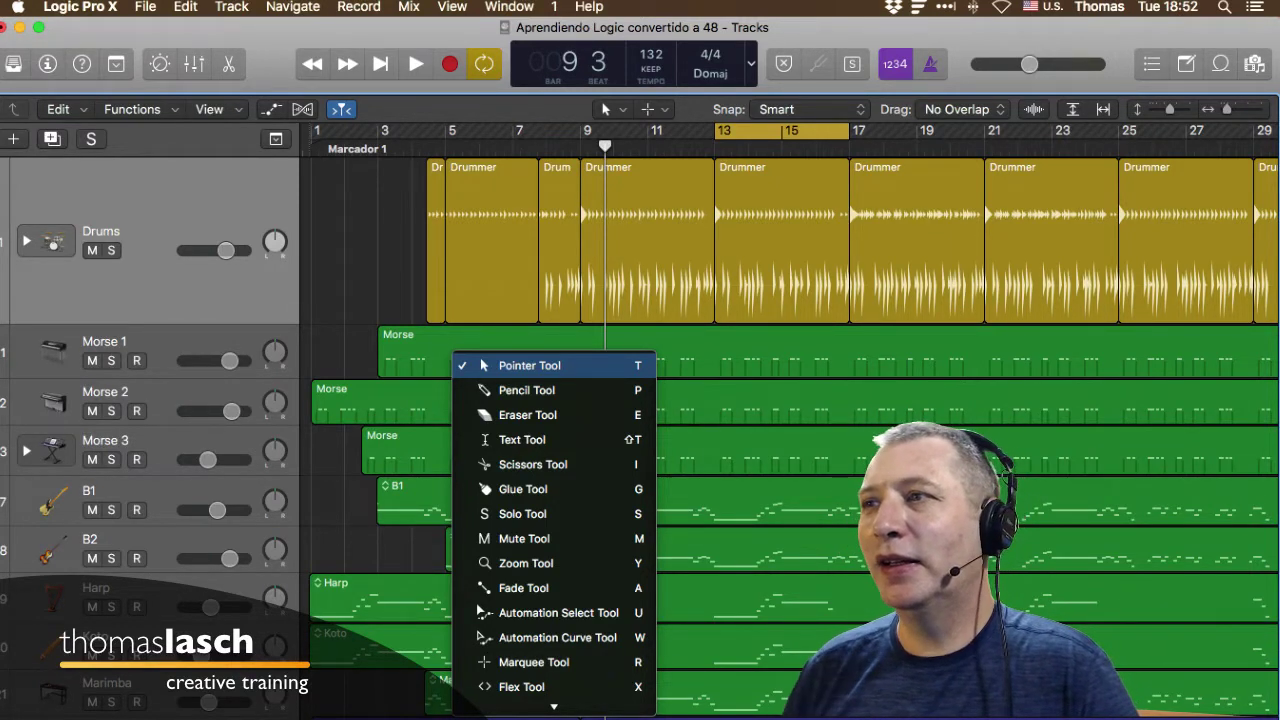
{"action": "key", "text": "Escape"}
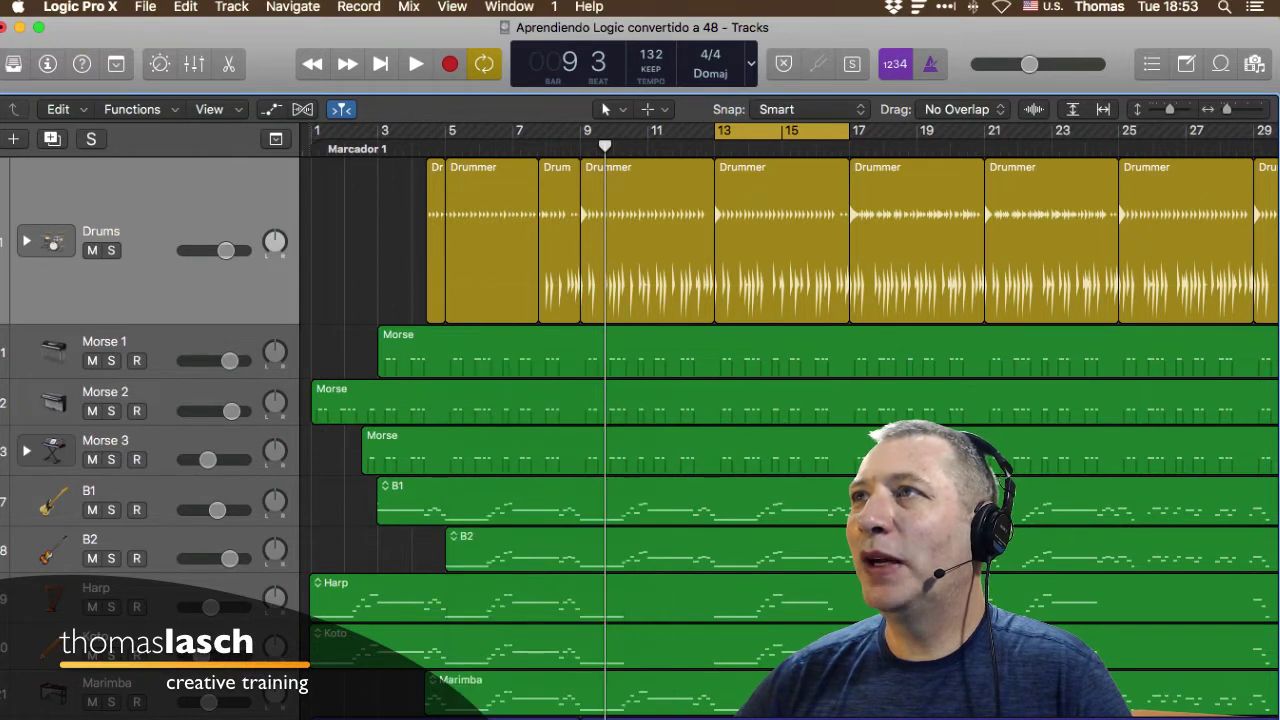
Set the main tool to the Pencil Tool and switch it back to the Pointer Tool.
{"action": "left_click", "coordinate": [605, 109]}
{"action": "left_click", "coordinate": [673, 159]}
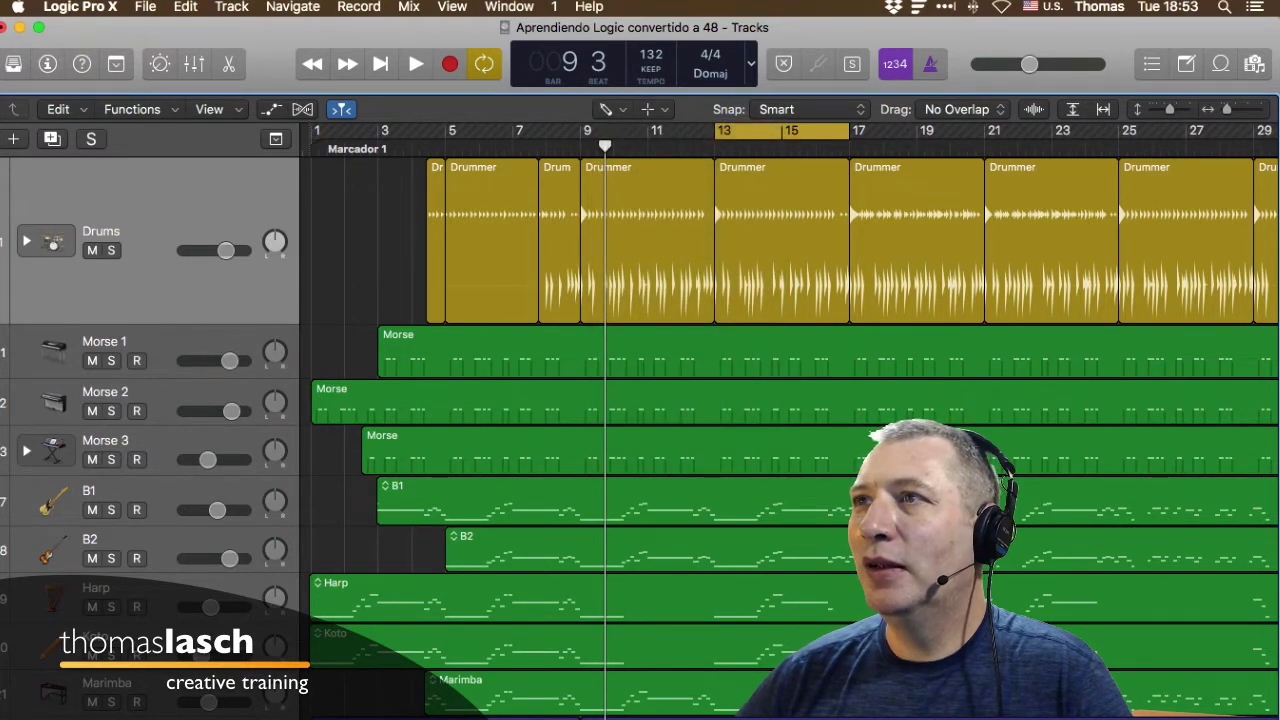
{"action": "key", "text": "t"}
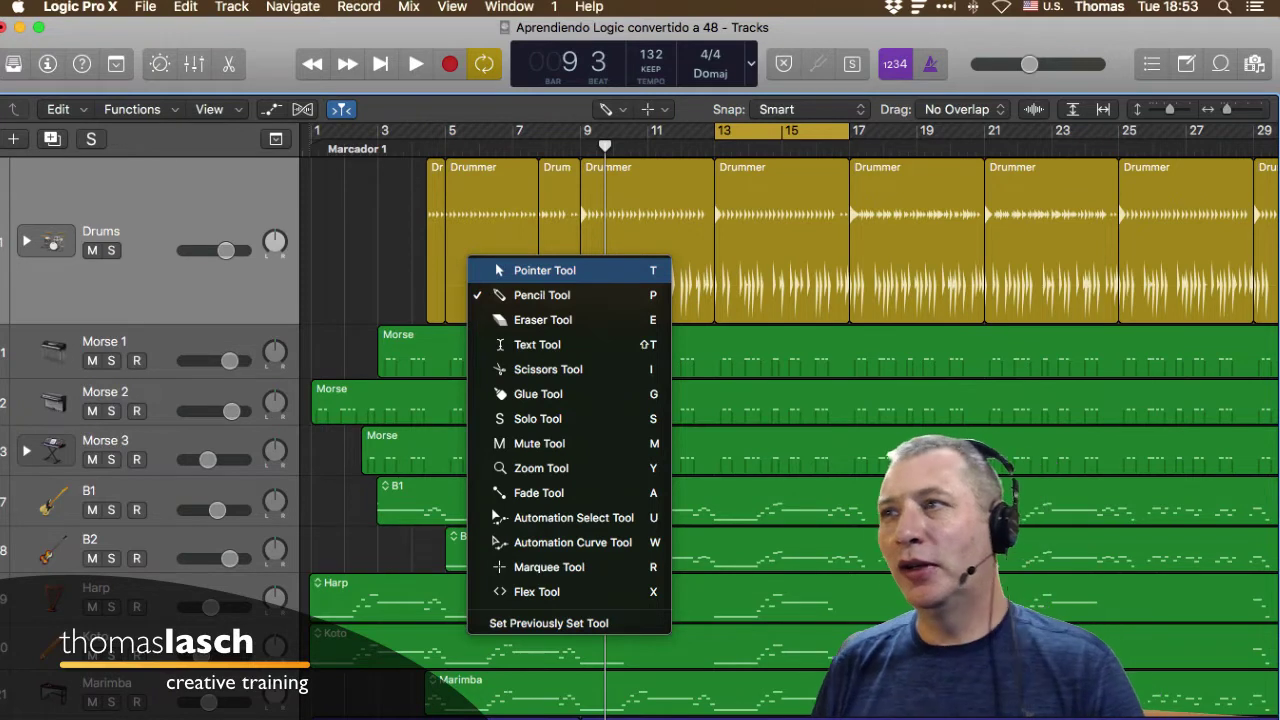
{"action": "key", "text": "t"}
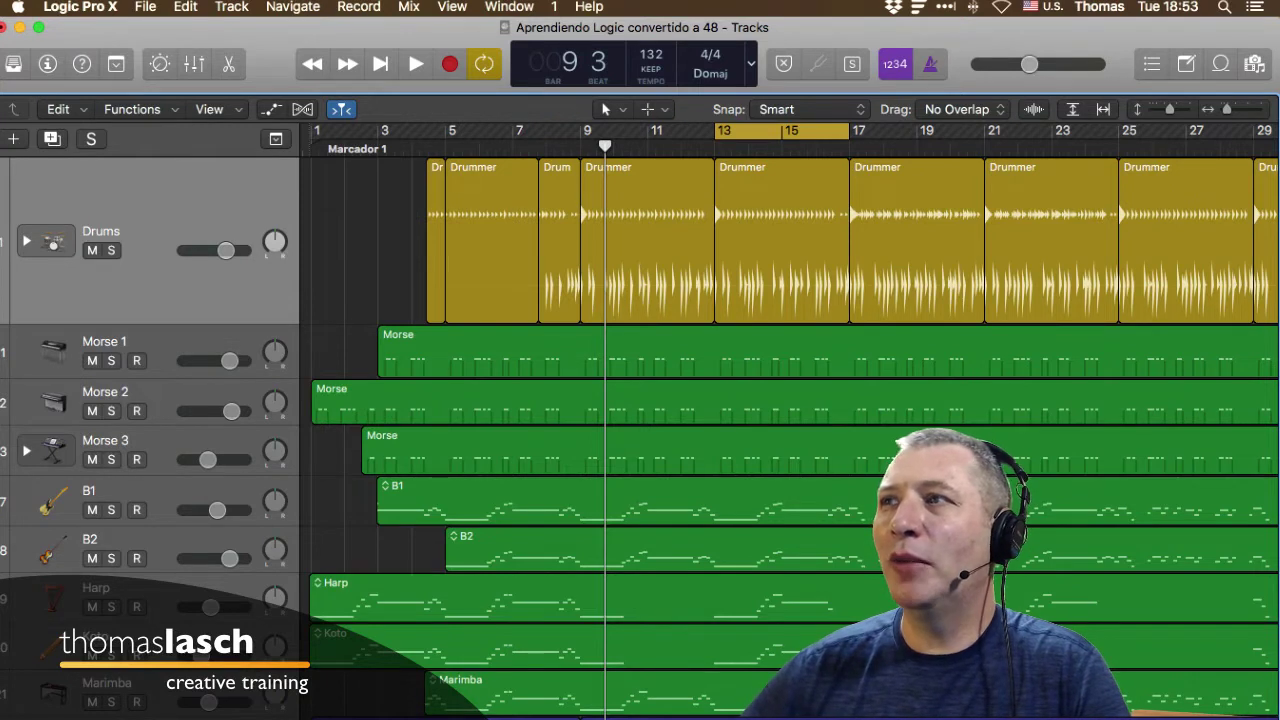
Set the main tool to the Solo Tool and apply it to the Morse region on the Morse 1 track.
{"action": "key", "text": "t"}
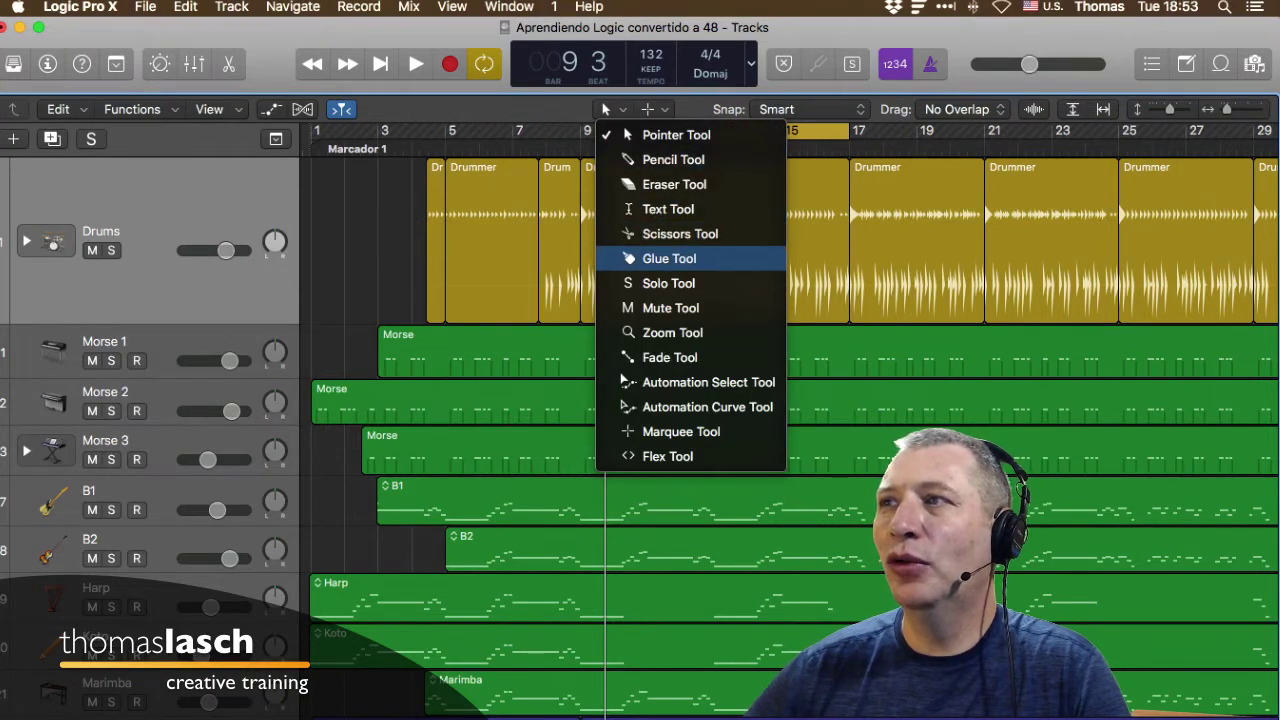
{"action": "key", "text": "Down"}
{"action": "key", "text": "Return"}
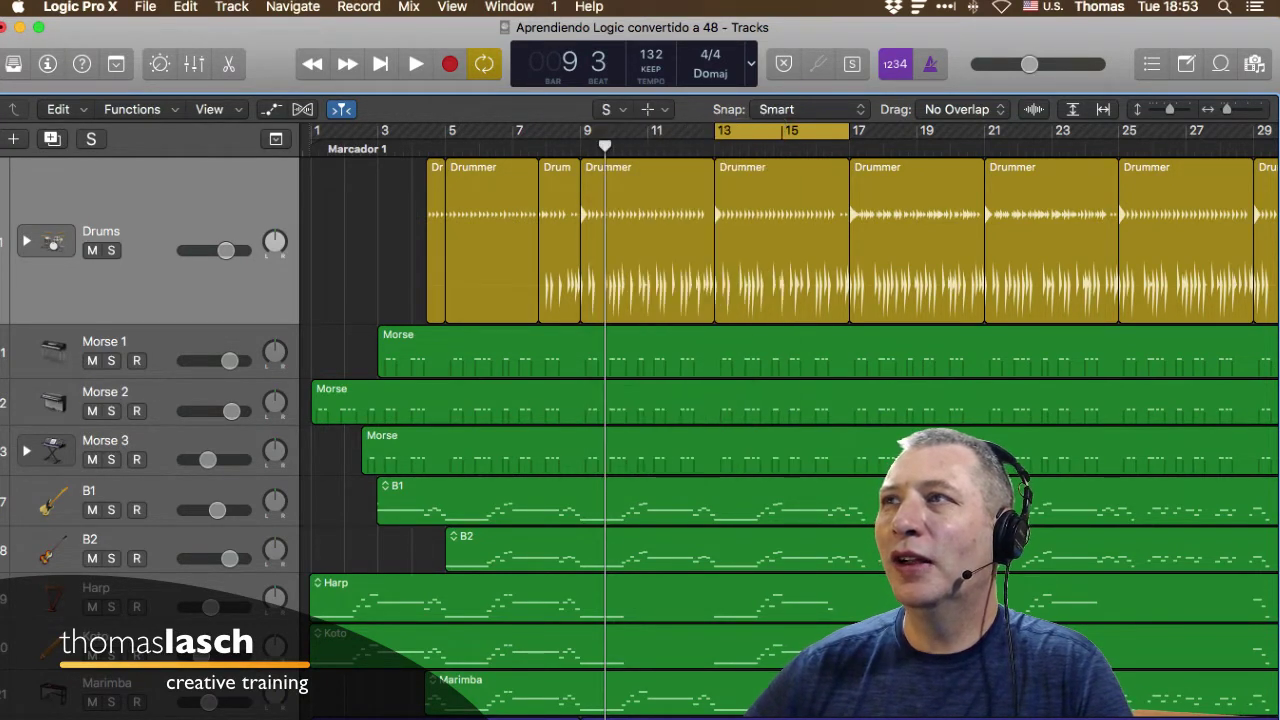
{"action": "left_click", "coordinate": [620, 352]}
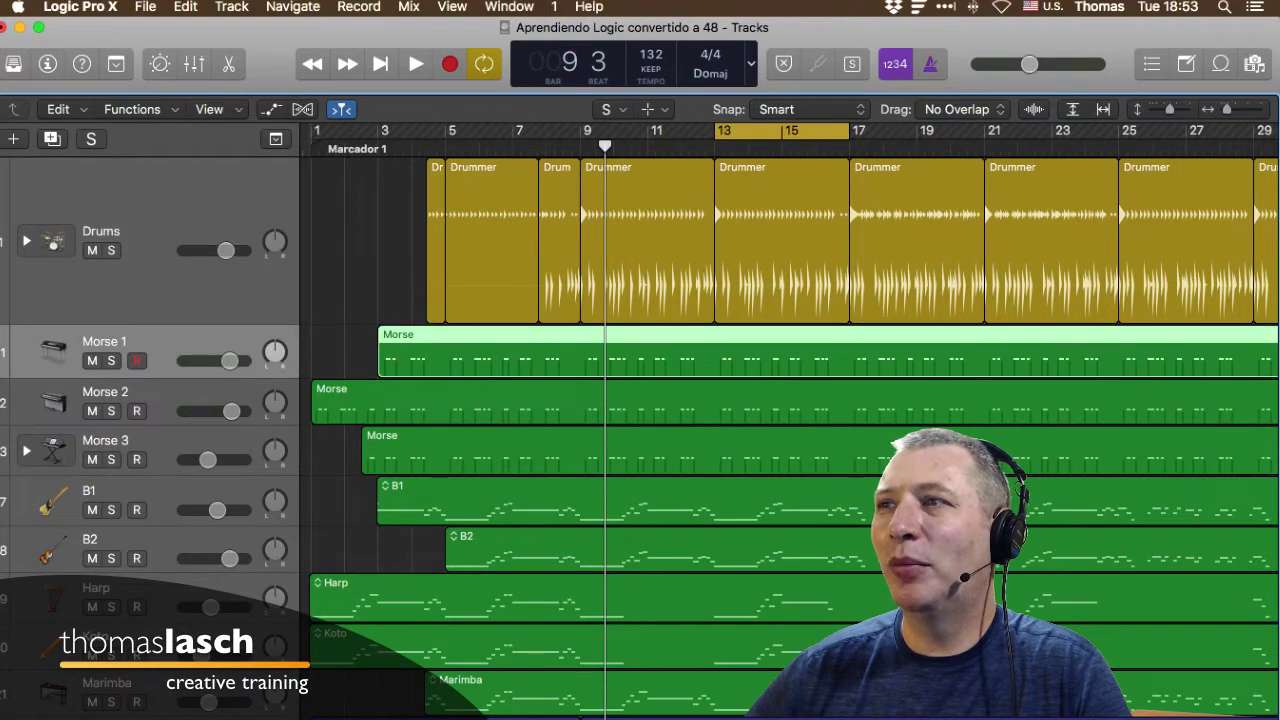
Show the Piano Roll editor for the selected Morse region and return focus to the Tracks area.
{"action": "key", "text": "p"}
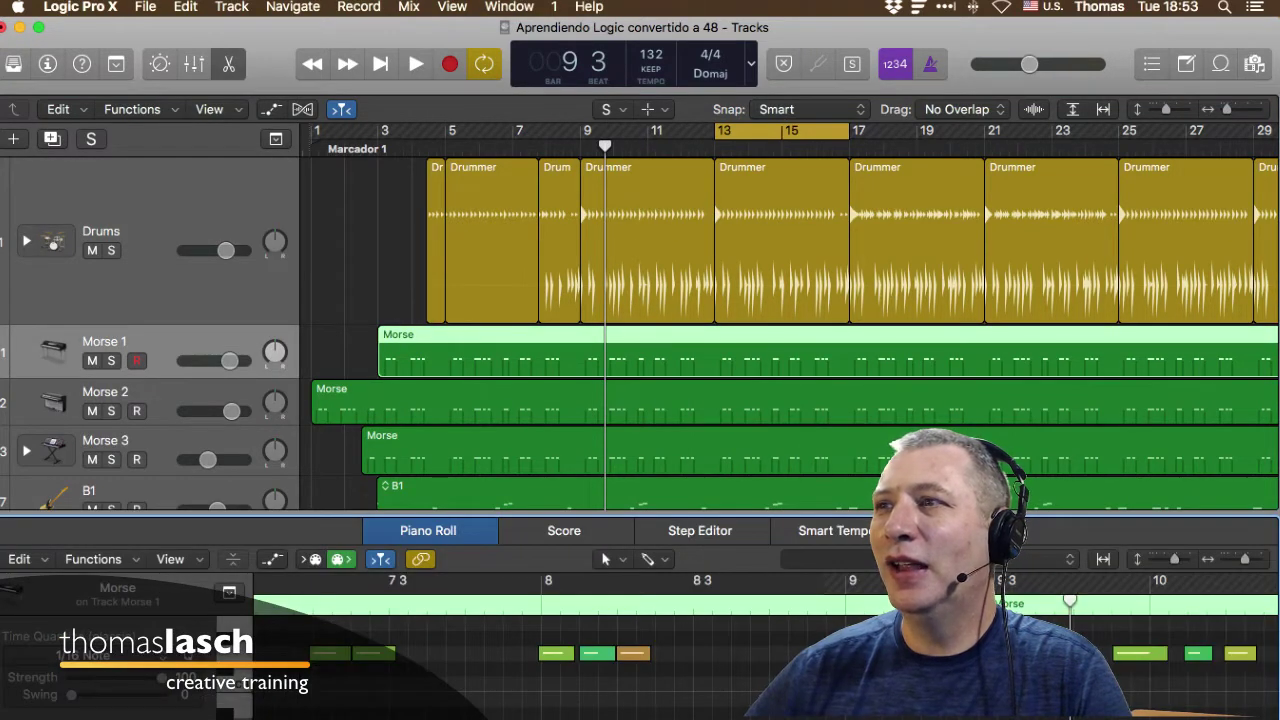
{"action": "right_click", "coordinate": [597, 337]}
{"action": "key", "text": "Escape"}
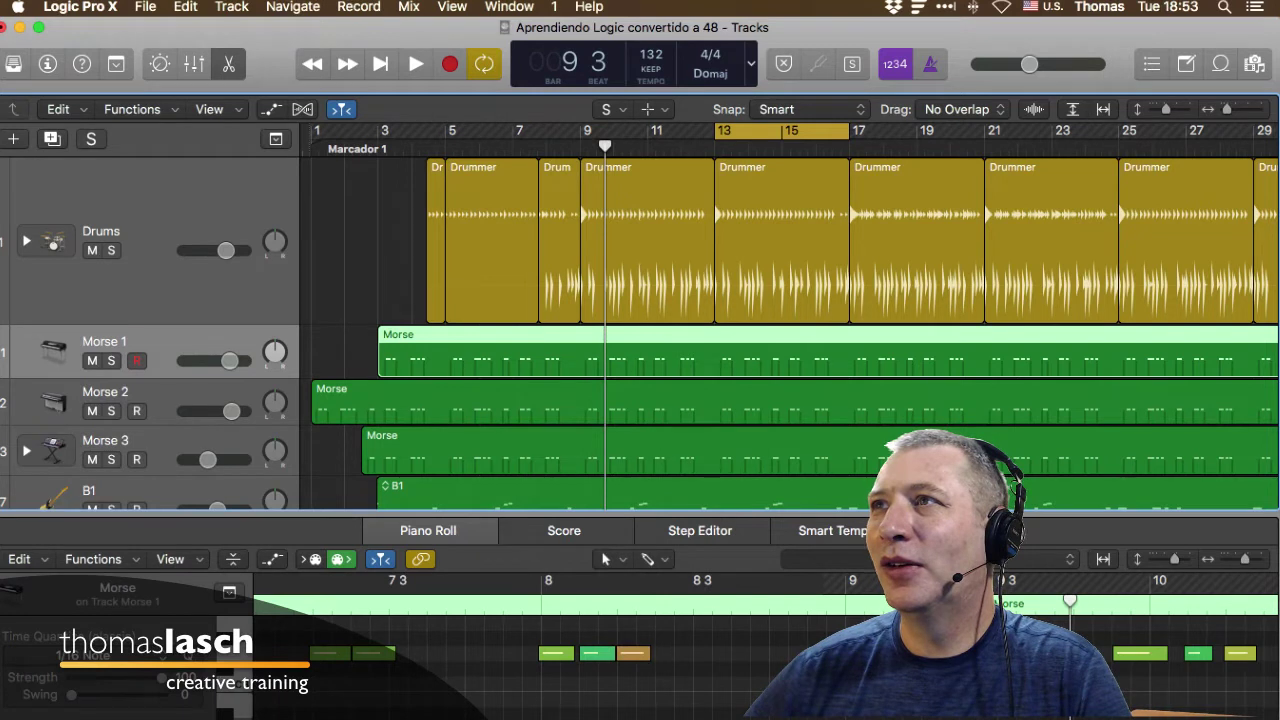
Deselect the Morse region and set the main tool back to the Pointer Tool.
{"action": "key", "text": "t"}
{"action": "key", "text": "Escape"}
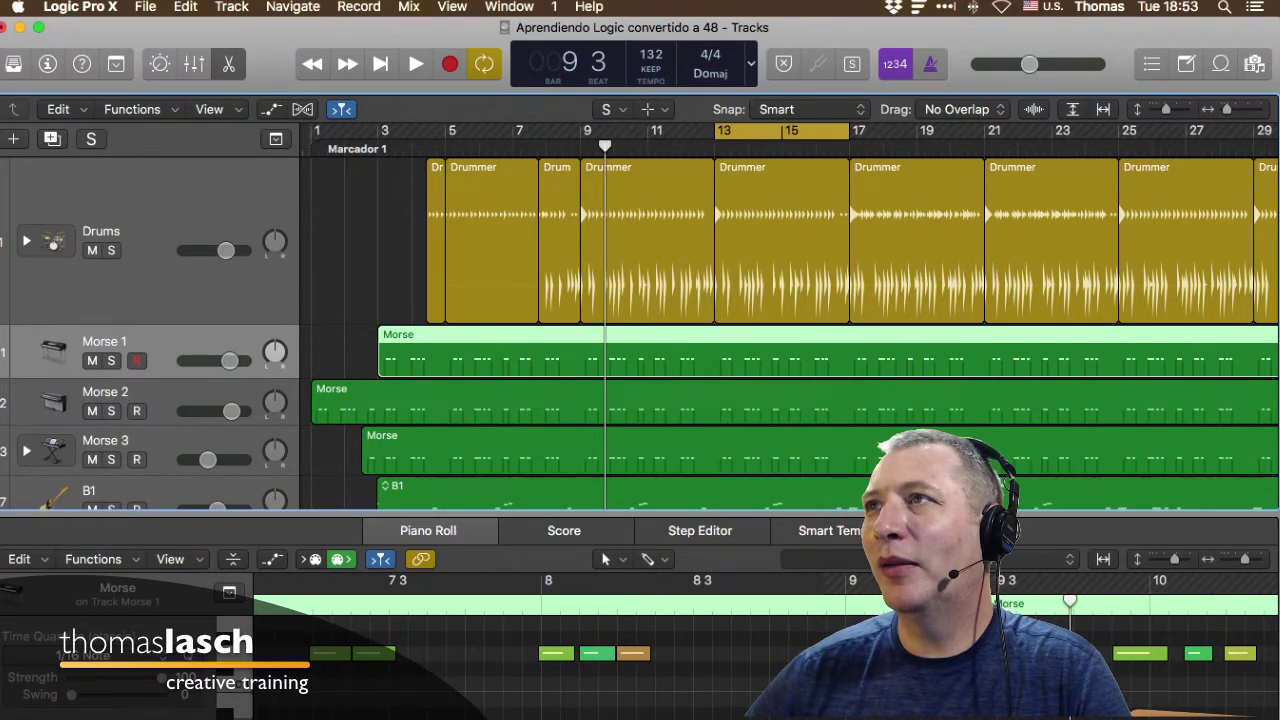
{"action": "key", "text": "t"}
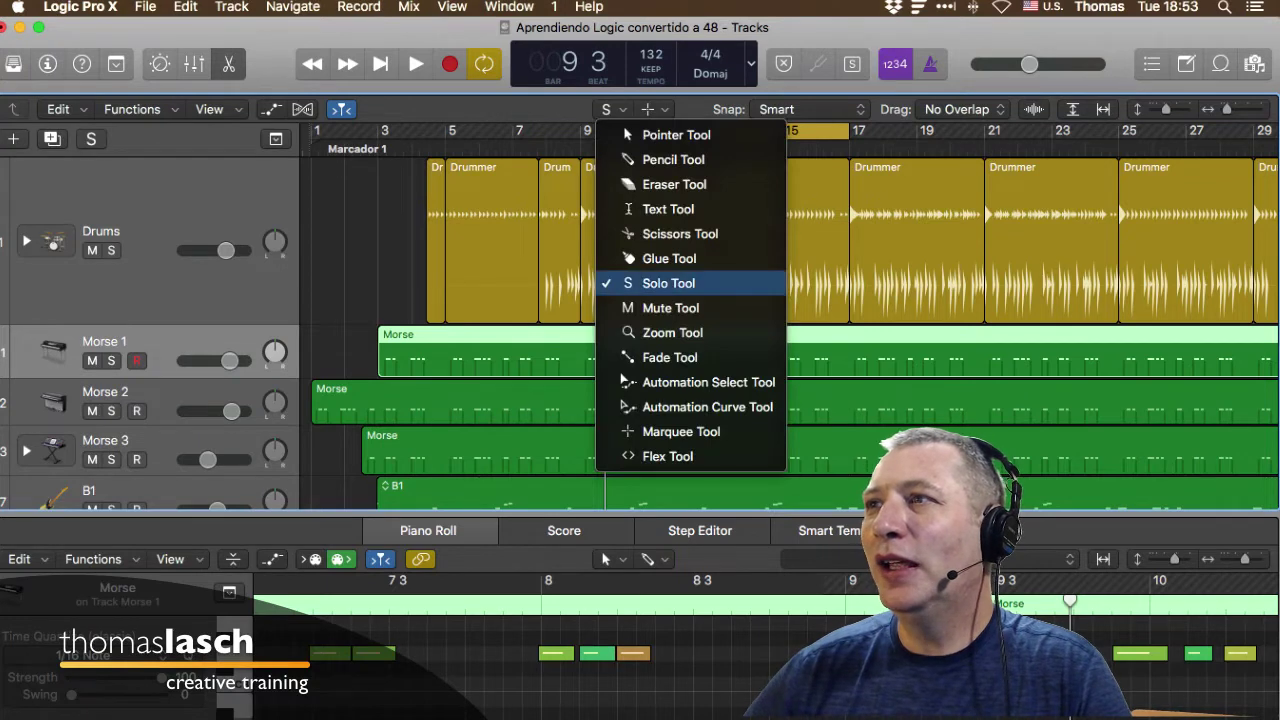
{"action": "key", "text": "Up"}
{"action": "key", "text": "Escape"}
{"action": "left_click", "coordinate": [345, 240]}
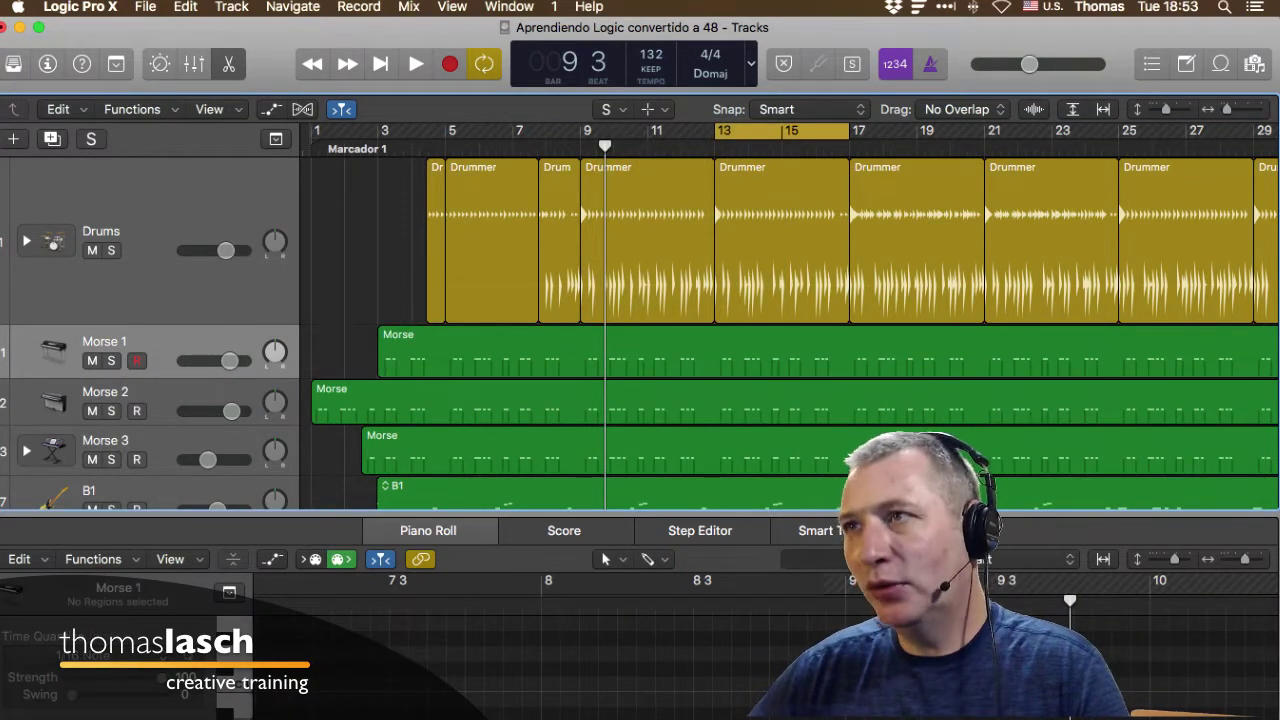
{"action": "key", "text": "t"}
{"action": "key", "text": "t"}
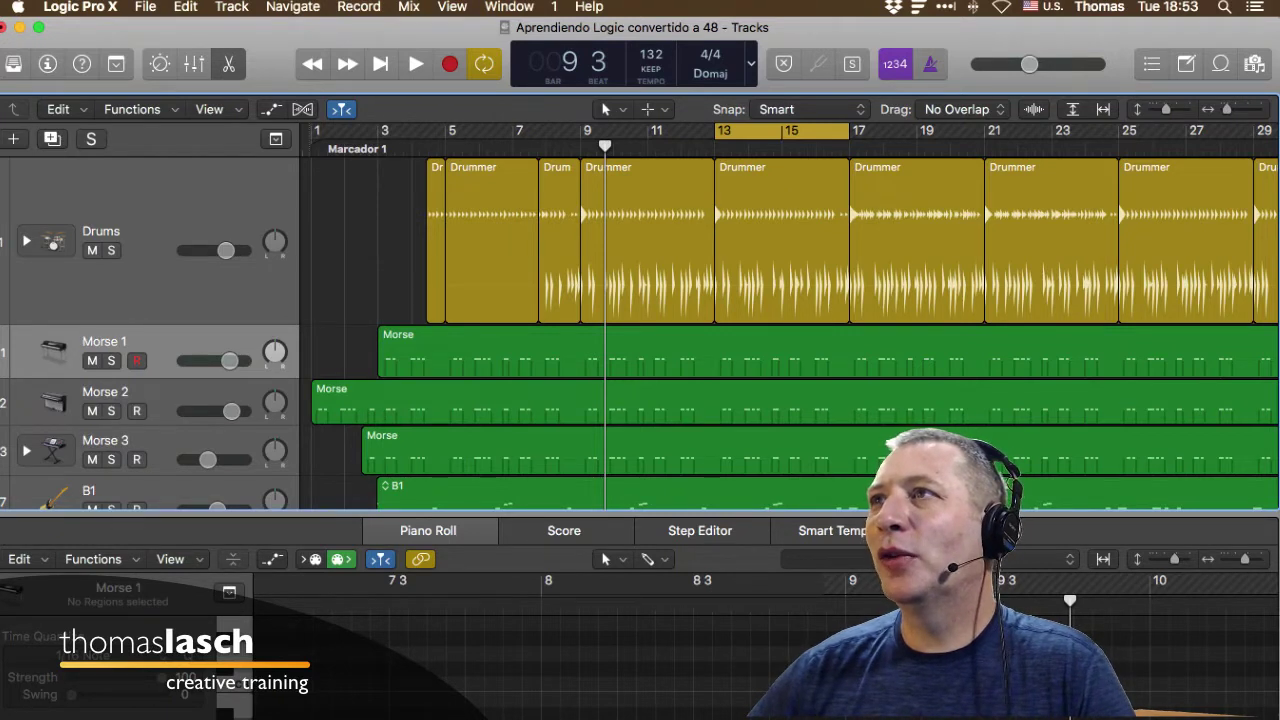
Set the main tool of the Tracks area to the Glue Tool.
{"action": "key", "text": "t"}
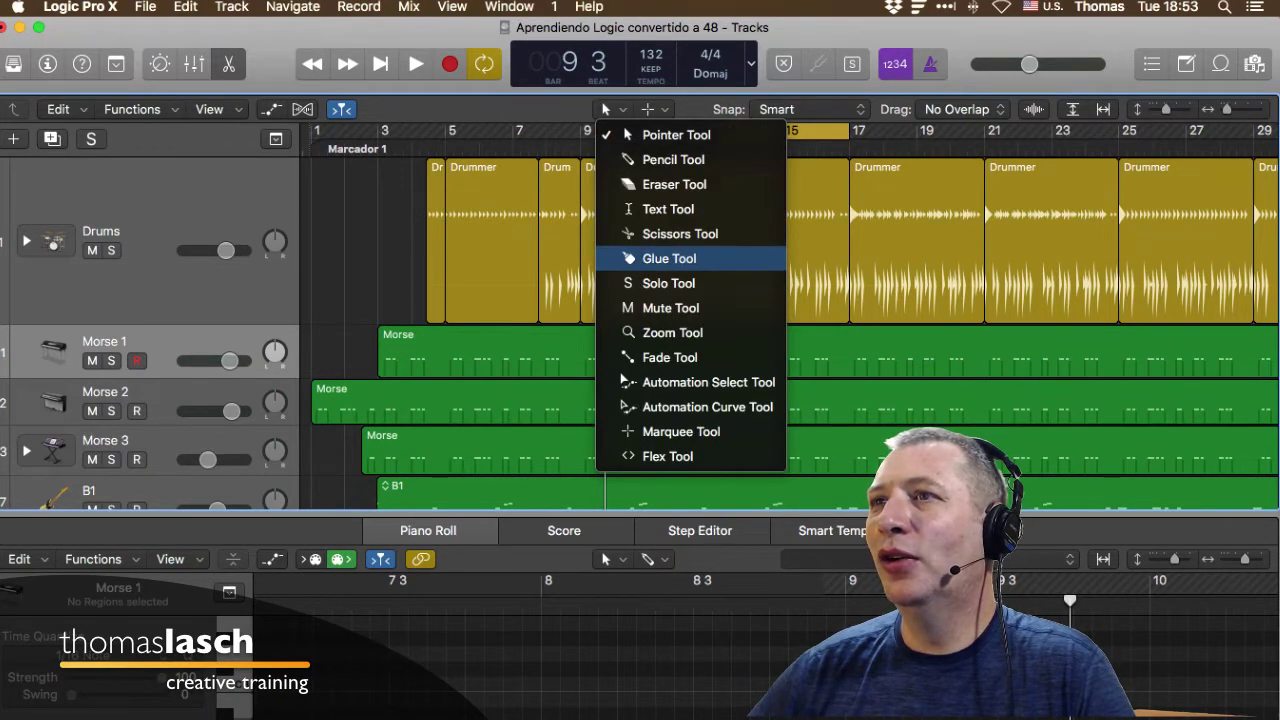
{"action": "key", "text": "Escape"}
{"action": "key", "text": "t"}
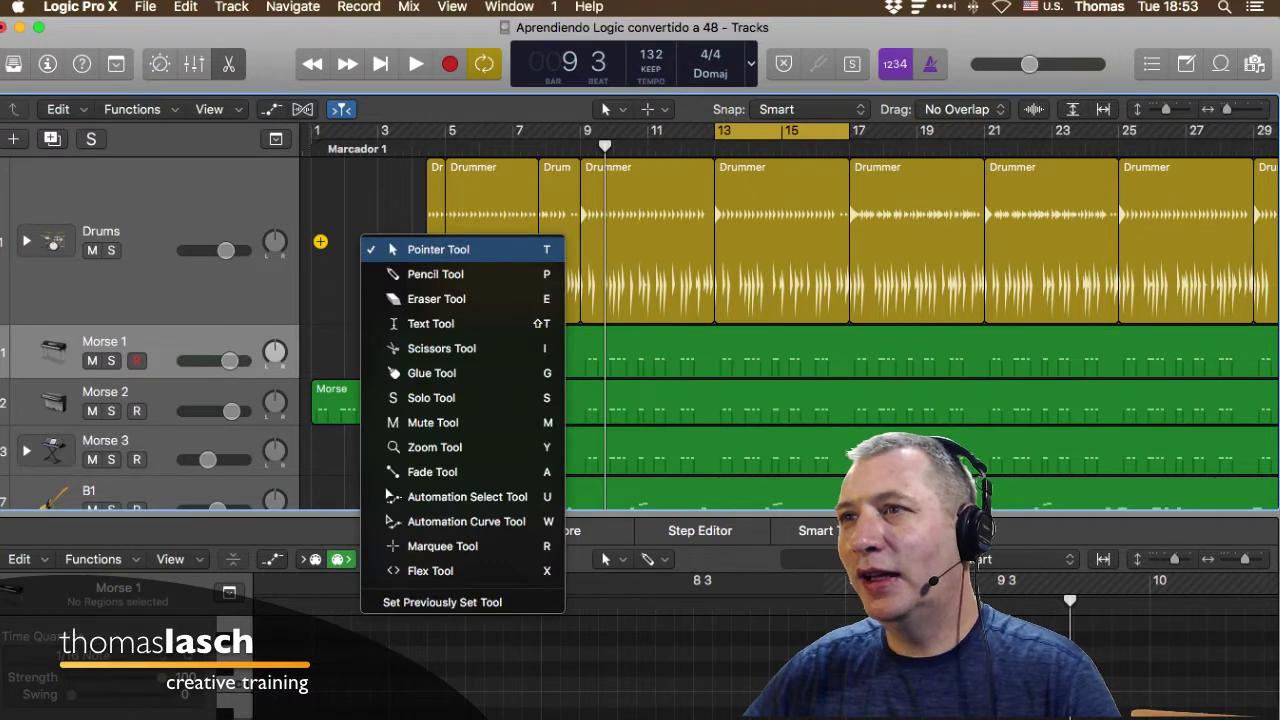
{"action": "key", "text": "g"}
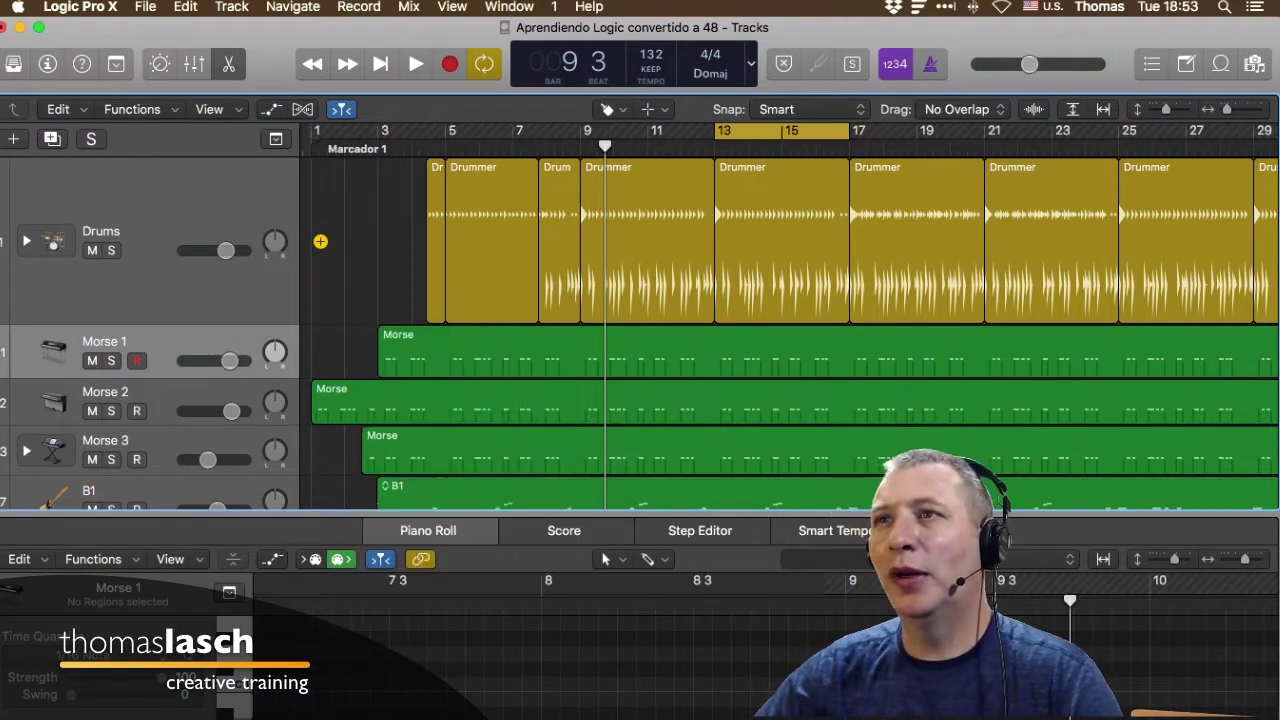
Set the main tool of the Tracks area to the Mute Tool and change it to the Fade Tool.
{"action": "key", "text": "t"}
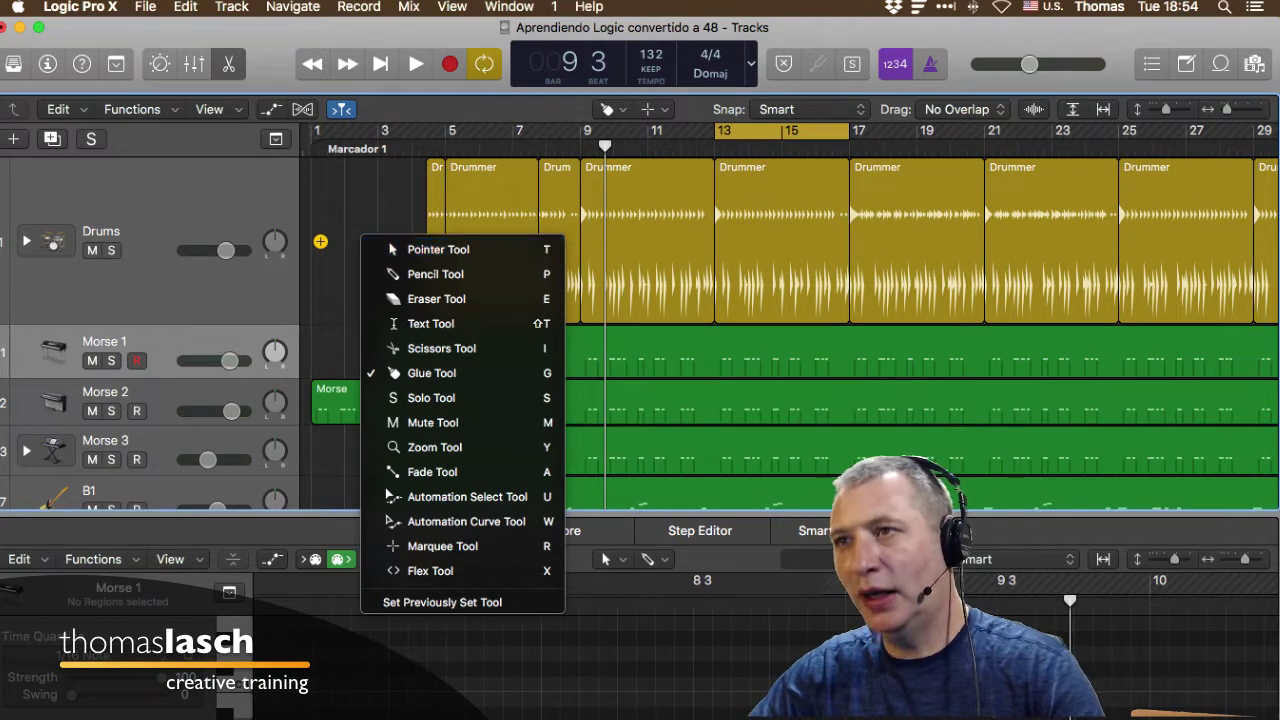
{"action": "key", "text": "m"}
{"action": "key", "text": "t"}
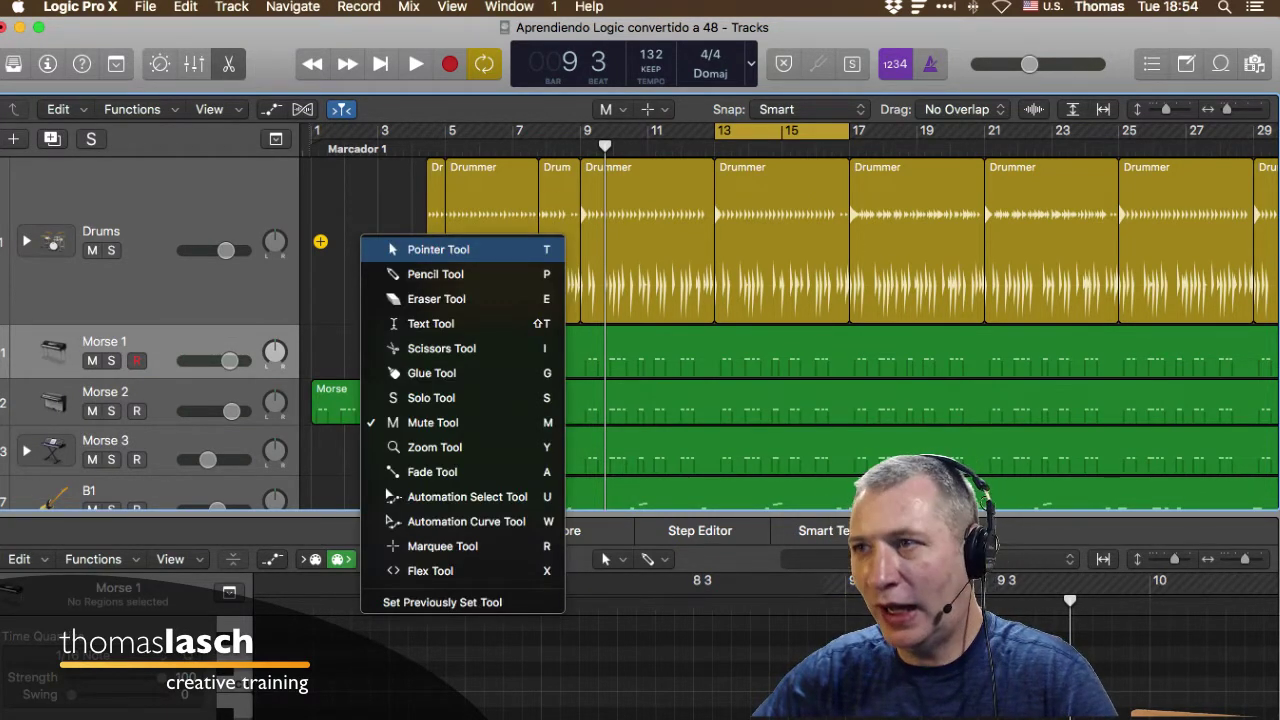
{"action": "key", "text": "t"}
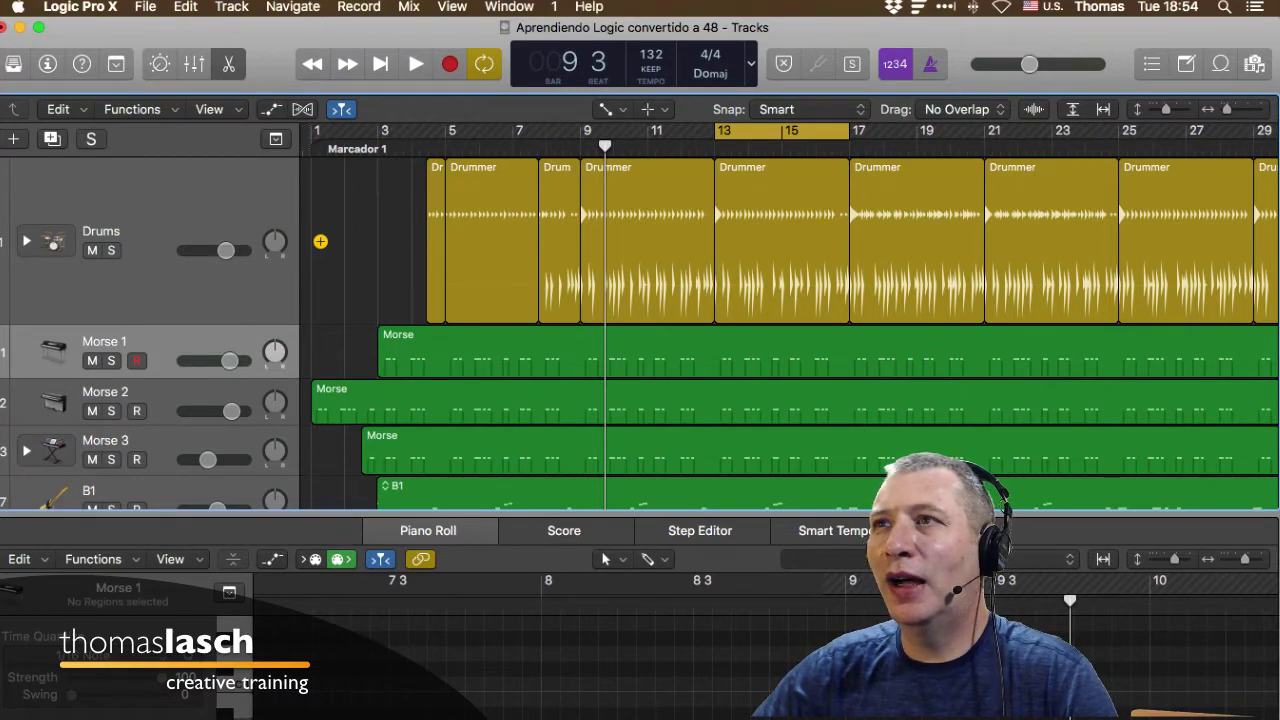
Return the main tool to the Pointer Tool and bring the guitar tracks G1 to G4 into view.
{"action": "scroll", "coordinate": [320, 241], "scroll_direction": "down", "scroll_amount": 10}
{"action": "key", "text": "t"}
{"action": "key", "text": "t"}
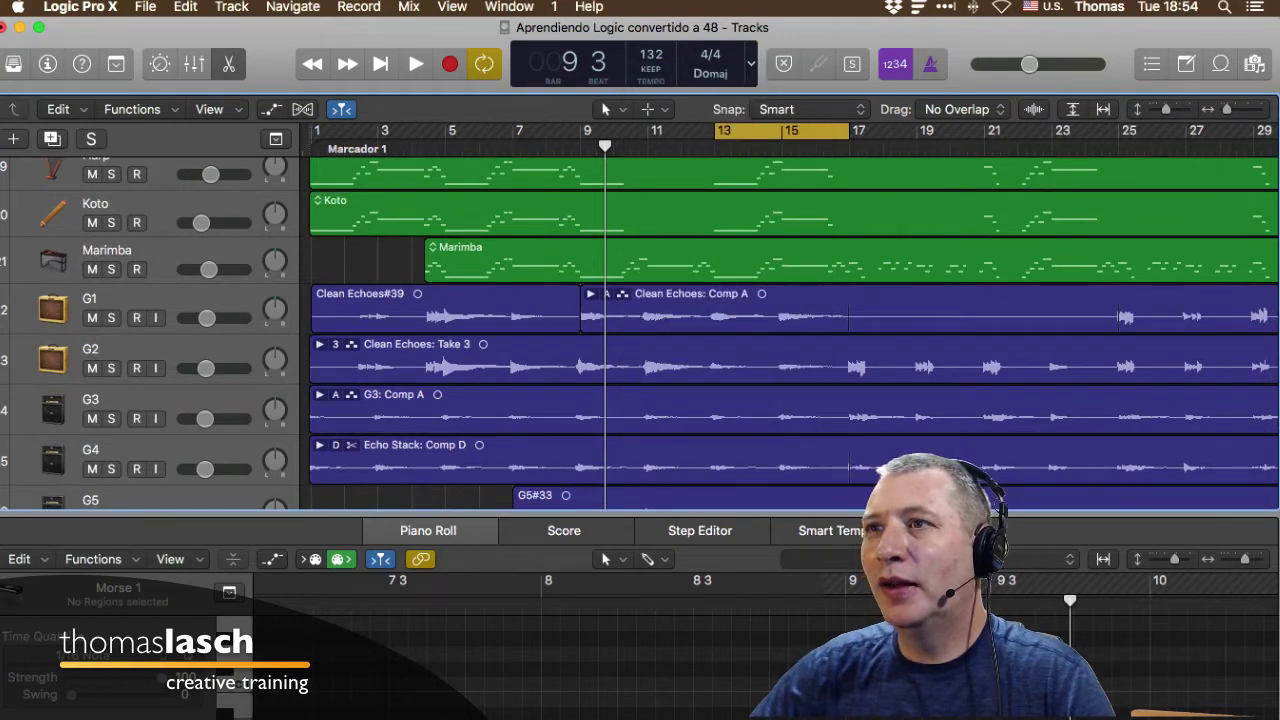
Show the Clean Echoes#39 region of track G1 in the Audio Track Editor, deselect the region and enlarge the editor pane.
{"action": "left_click", "coordinate": [460, 300]}
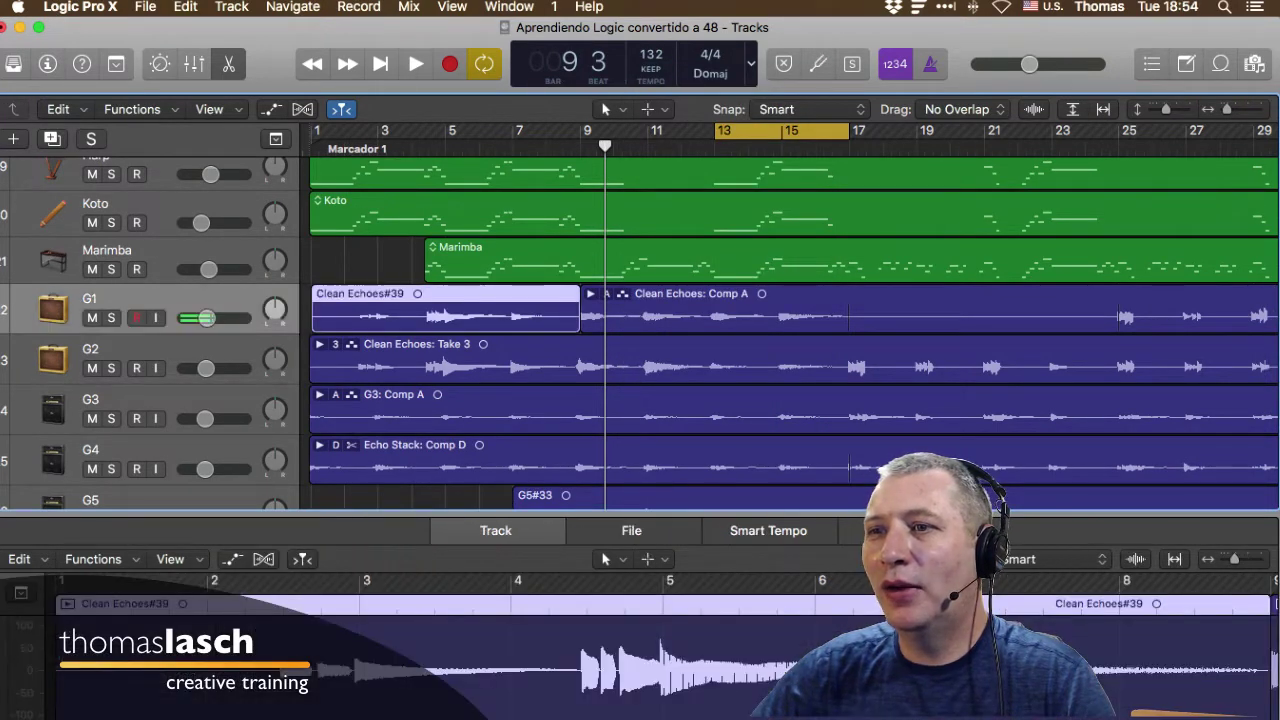
{"action": "left_click", "coordinate": [370, 268]}
{"action": "scroll", "coordinate": [400, 340], "scroll_direction": "down", "scroll_amount": 1}
{"action": "left_click_drag", "start_coordinate": [640, 513], "coordinate": [640, 377]}
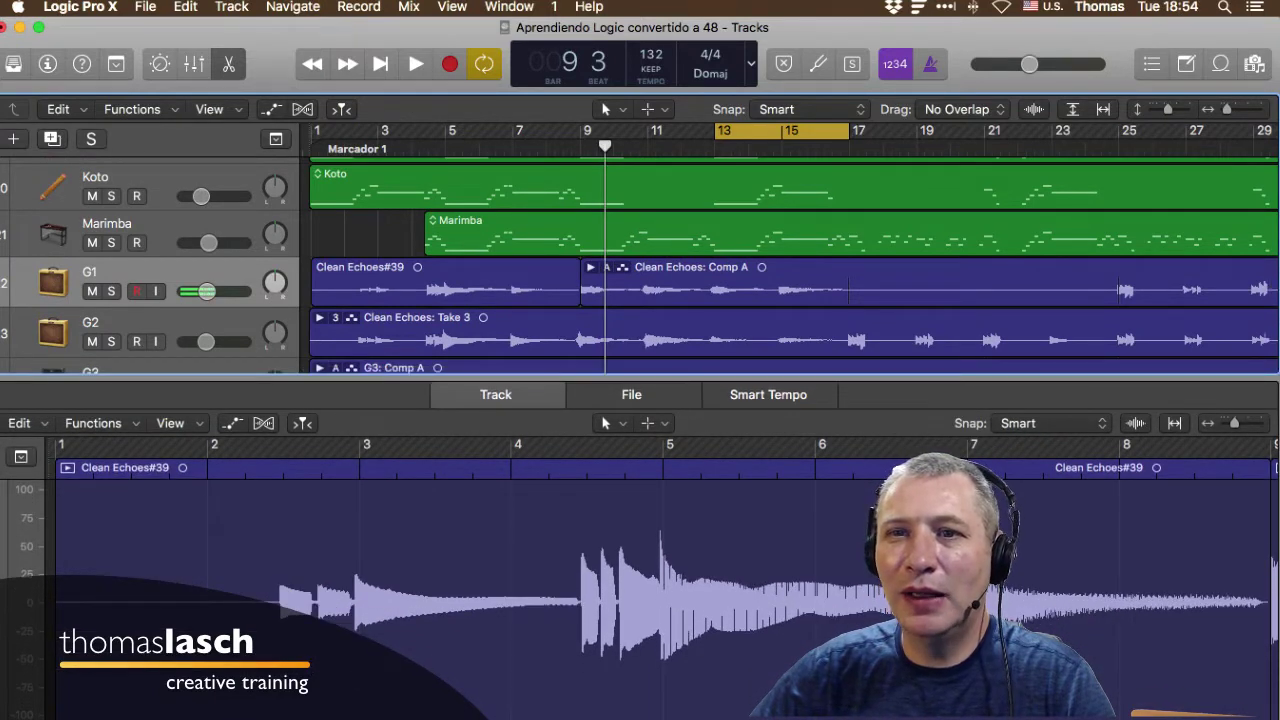
Draw a fade-in about two bars long on Clean Echoes#39 in the Audio Track Editor and undo it.
{"action": "left_click_drag", "start_coordinate": [60, 488], "coordinate": [405, 480]}
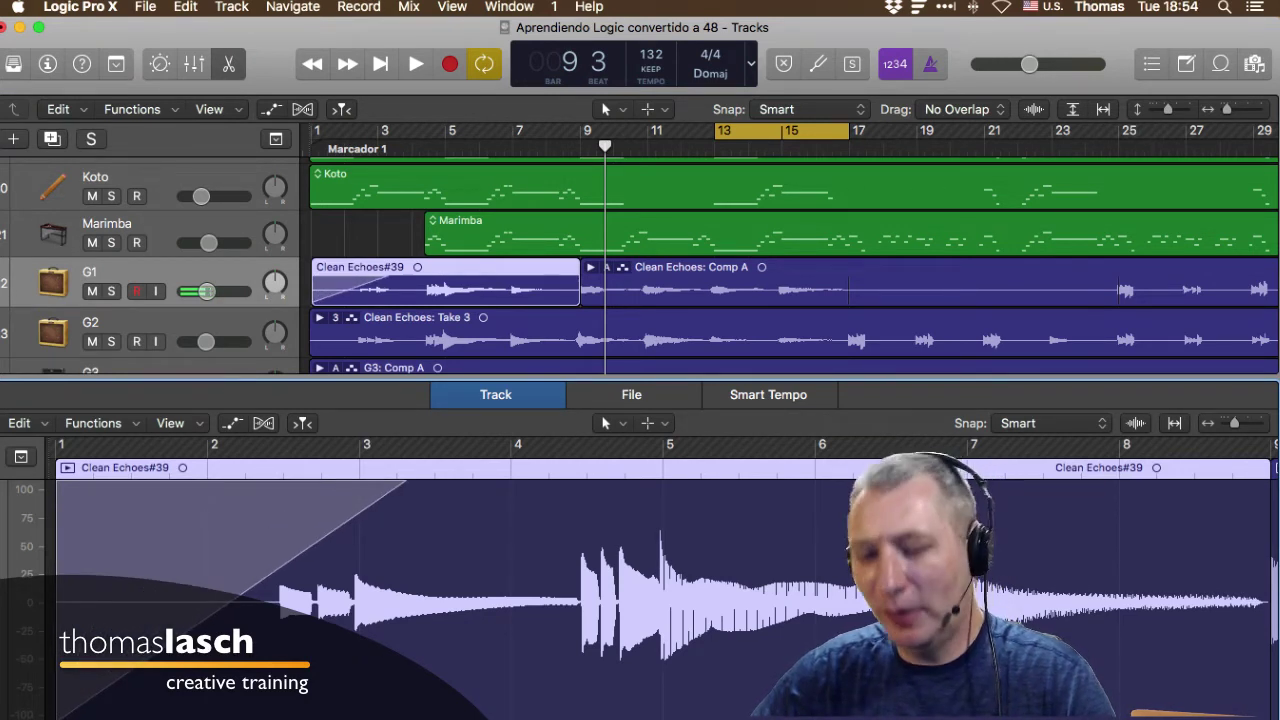
{"action": "key", "text": "super+z"}
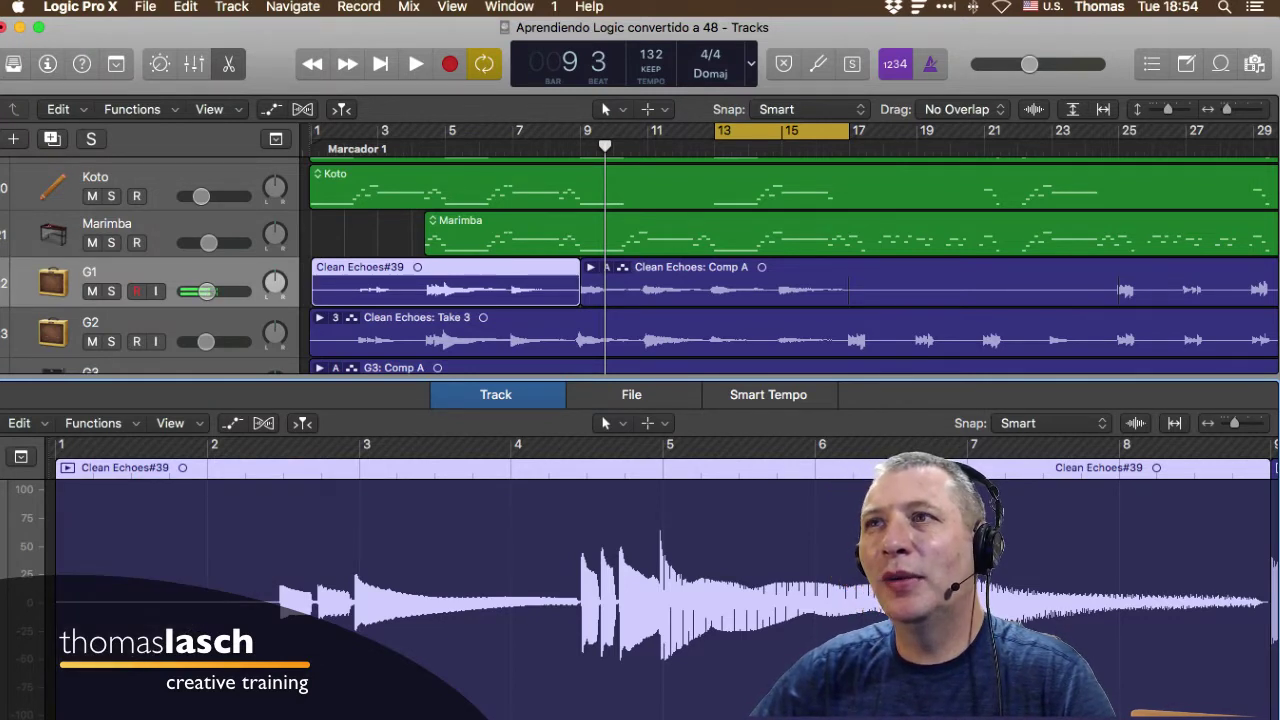
Hide the editor pane and set the main tool of the Tracks area to the Fade Tool.
{"action": "key", "text": "e"}
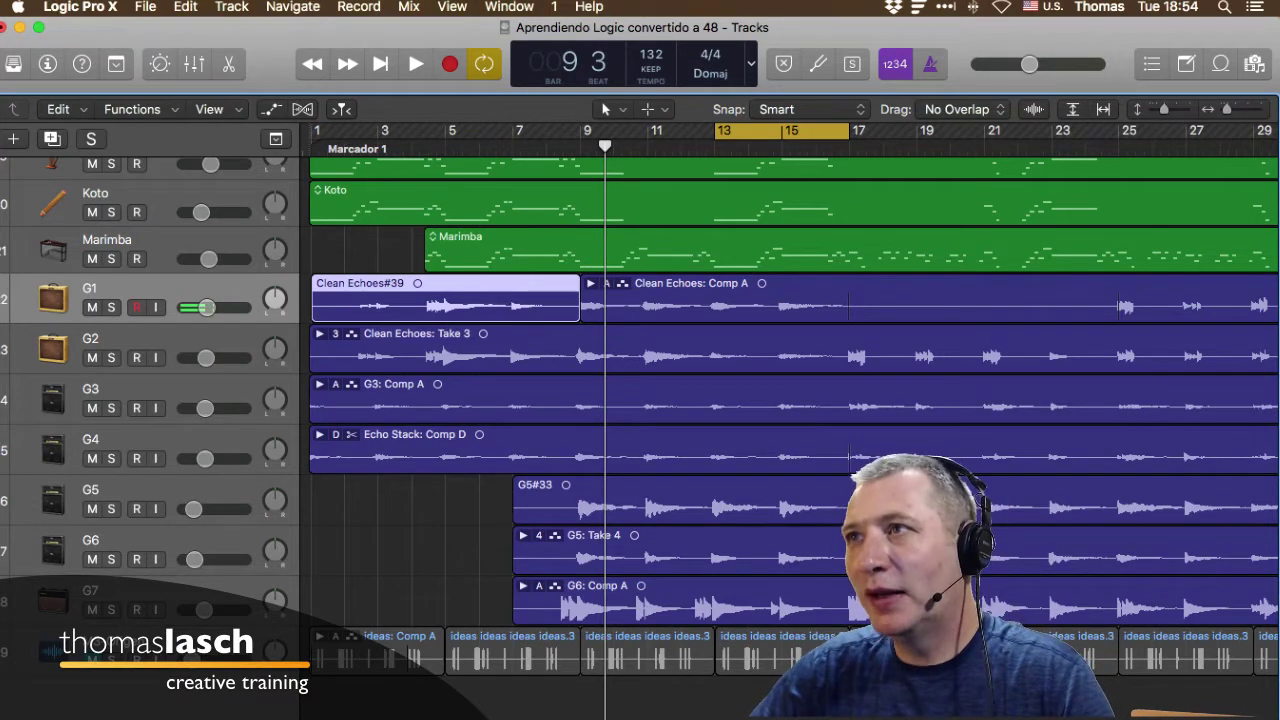
{"action": "key", "text": "t"}
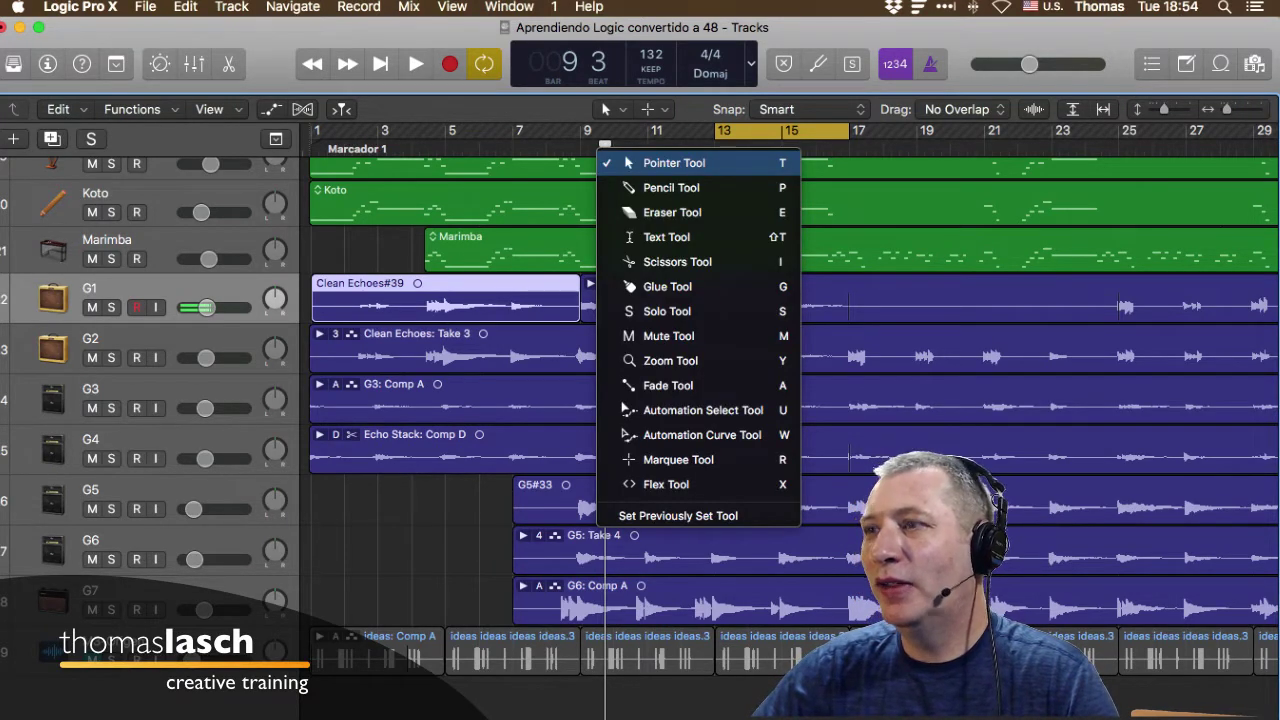
{"action": "key", "text": "Escape"}
{"action": "key", "text": "a"}
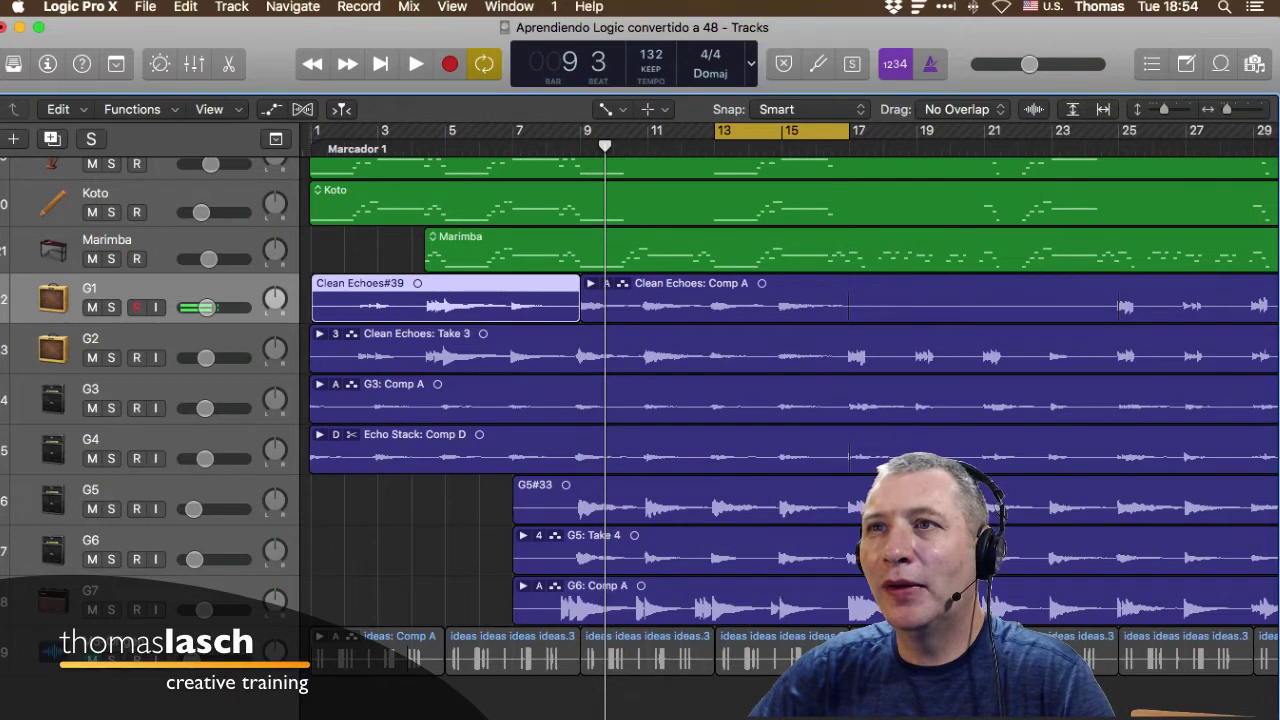
Draw a fade-in and a fade-out, each about 1.5 bars long, on the Clean Echoes#39 region and remove both again.
{"action": "left_click_drag", "start_coordinate": [314, 300], "coordinate": [358, 296]}
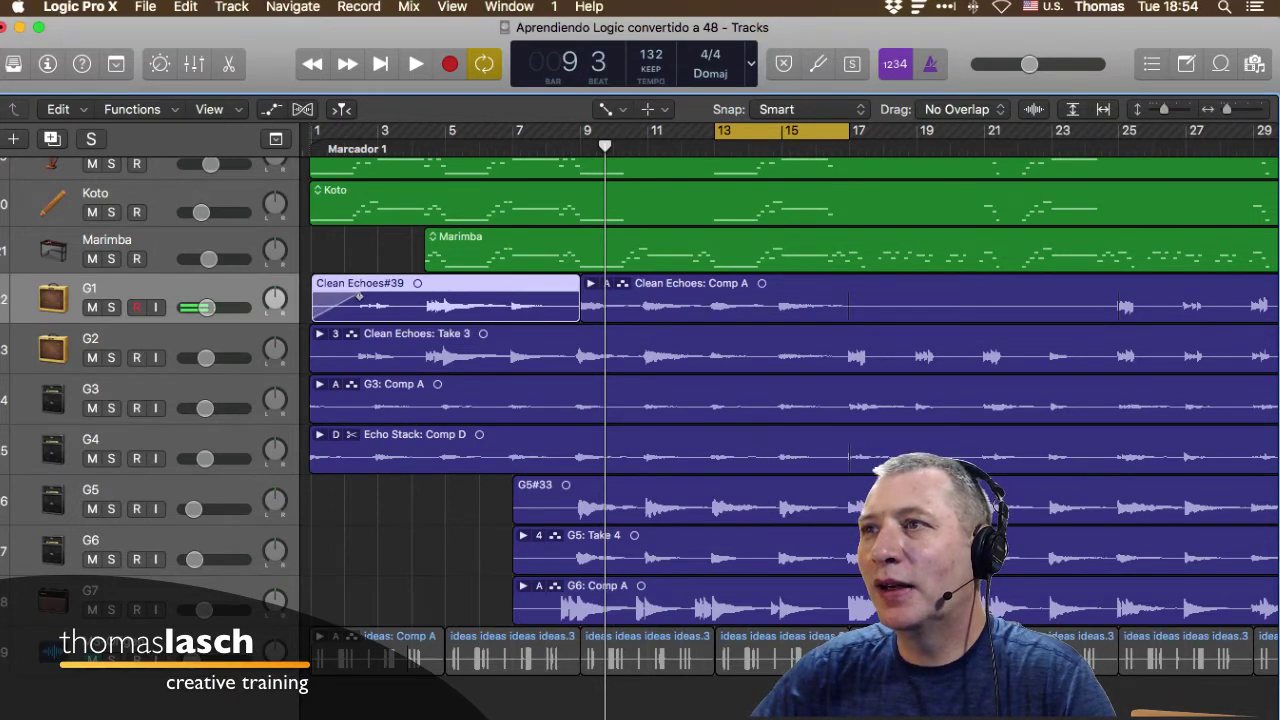
{"action": "left_click_drag", "start_coordinate": [577, 298], "coordinate": [553, 297]}
{"action": "left_click_drag", "start_coordinate": [538, 297], "coordinate": [531, 297]}
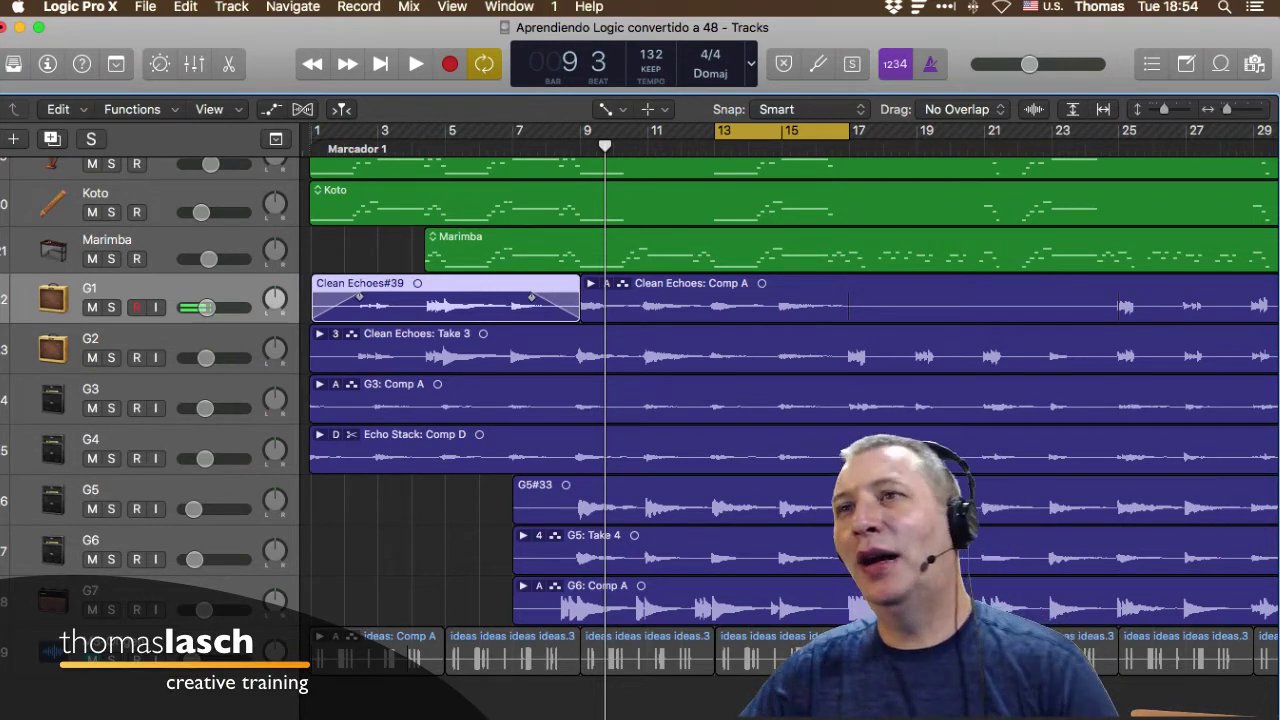
{"action": "left_click_drag", "start_coordinate": [360, 297], "coordinate": [311, 297]}
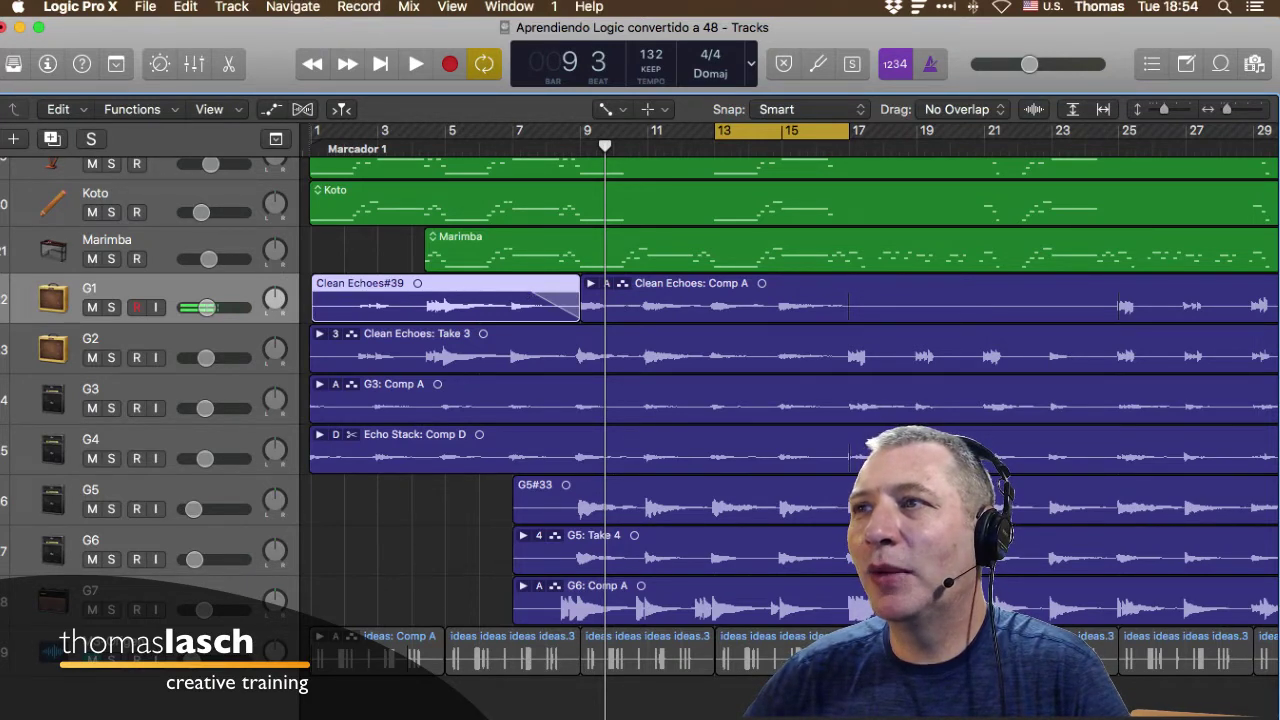
{"action": "left_click_drag", "start_coordinate": [532, 296], "coordinate": [579, 296]}
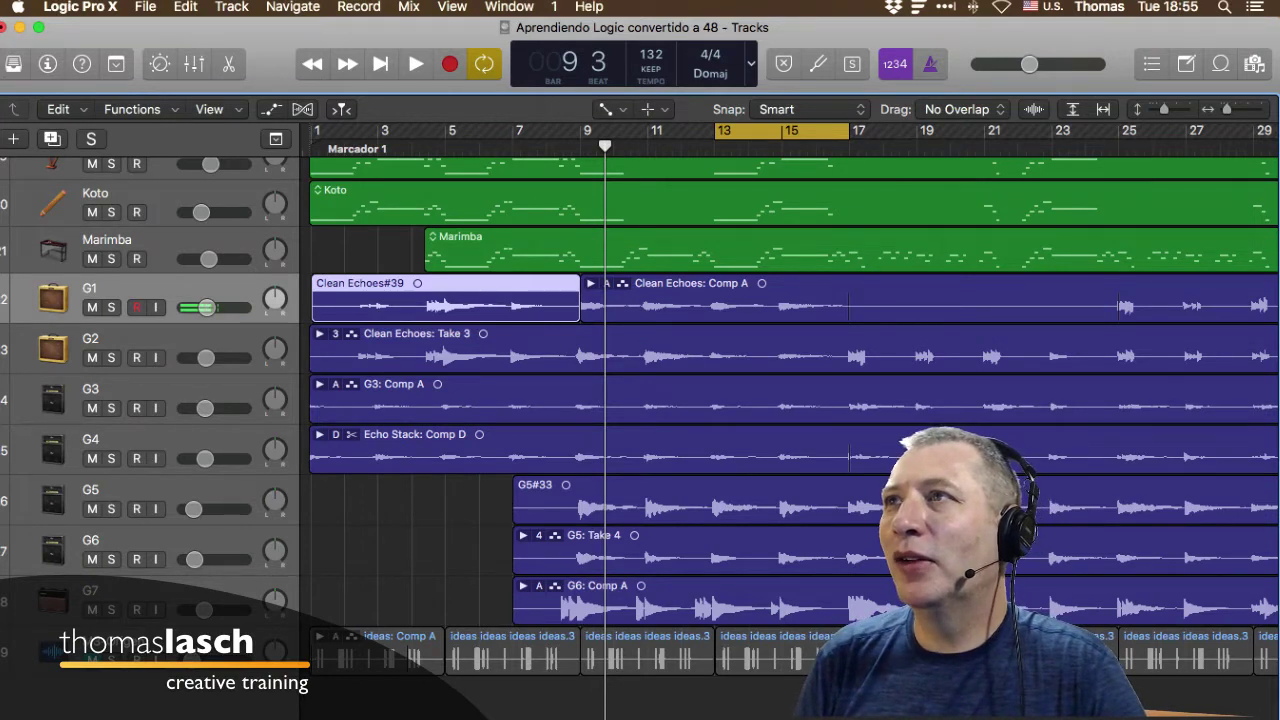
Set the main tool of the Tracks area back to the Pointer Tool.
{"action": "key", "text": "t"}
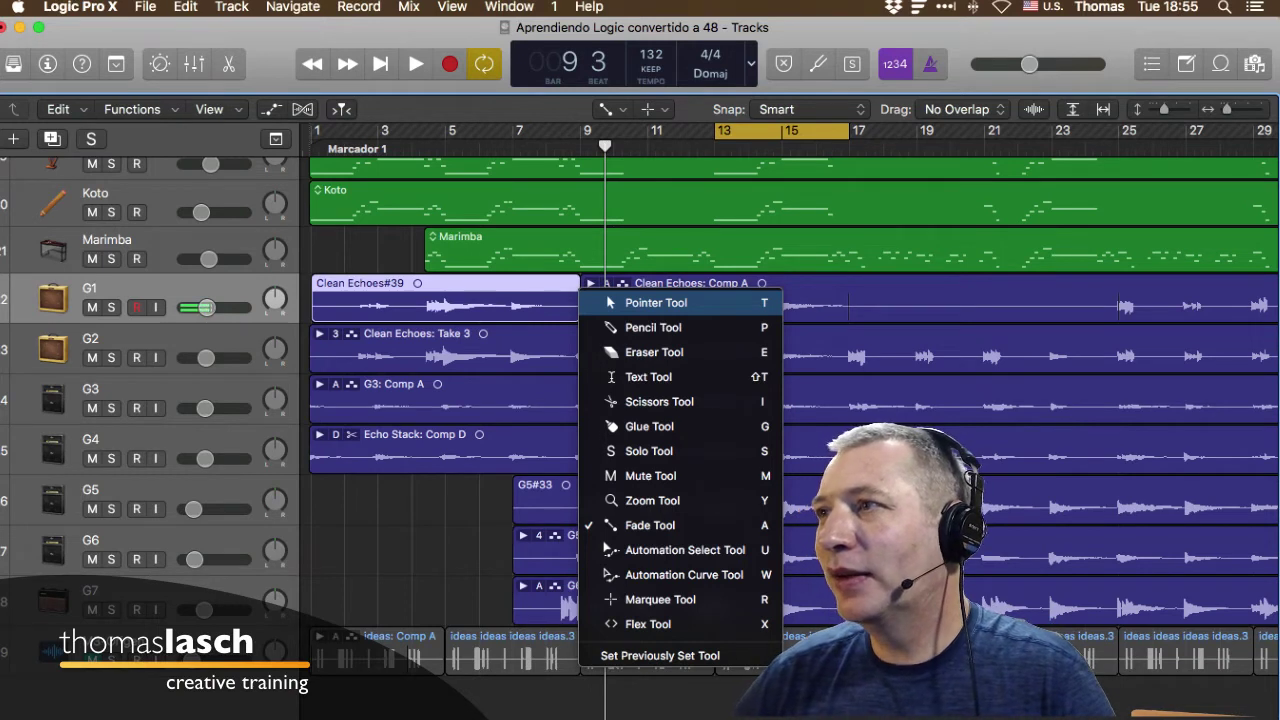
{"action": "key", "text": "Down"}
{"action": "key", "text": "Down"}
{"action": "key", "text": "Down"}
{"action": "key", "text": "t"}
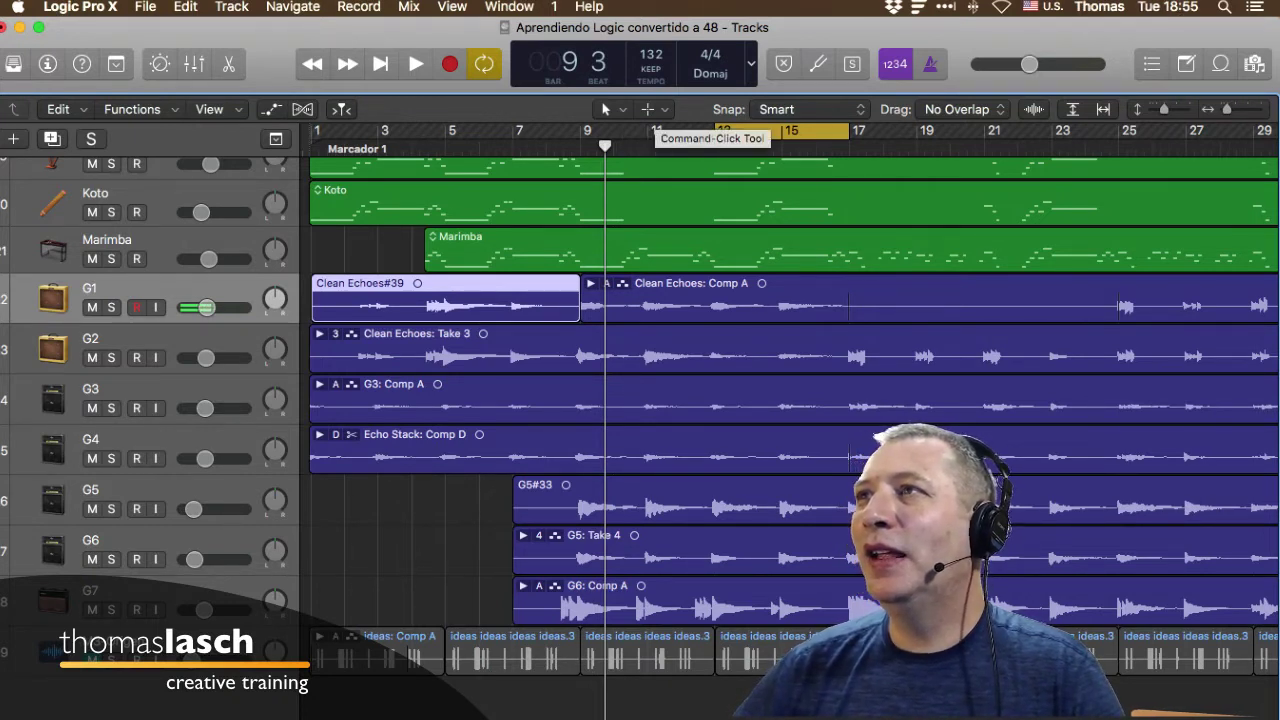
Assign the Mute Tool as the Command-Click Tool of the Tracks area.
{"action": "left_click", "coordinate": [650, 109]}
{"action": "key", "text": "Down"}
{"action": "key", "text": "Down"}
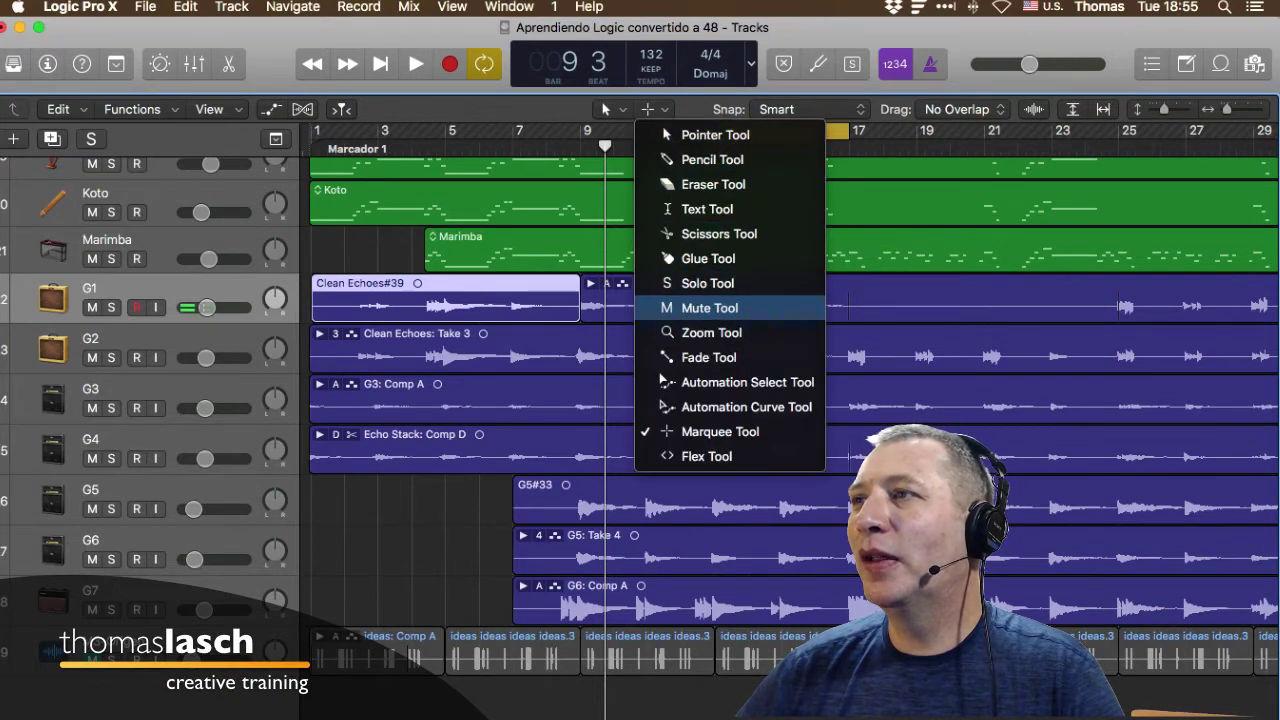
{"action": "key", "text": "Return"}
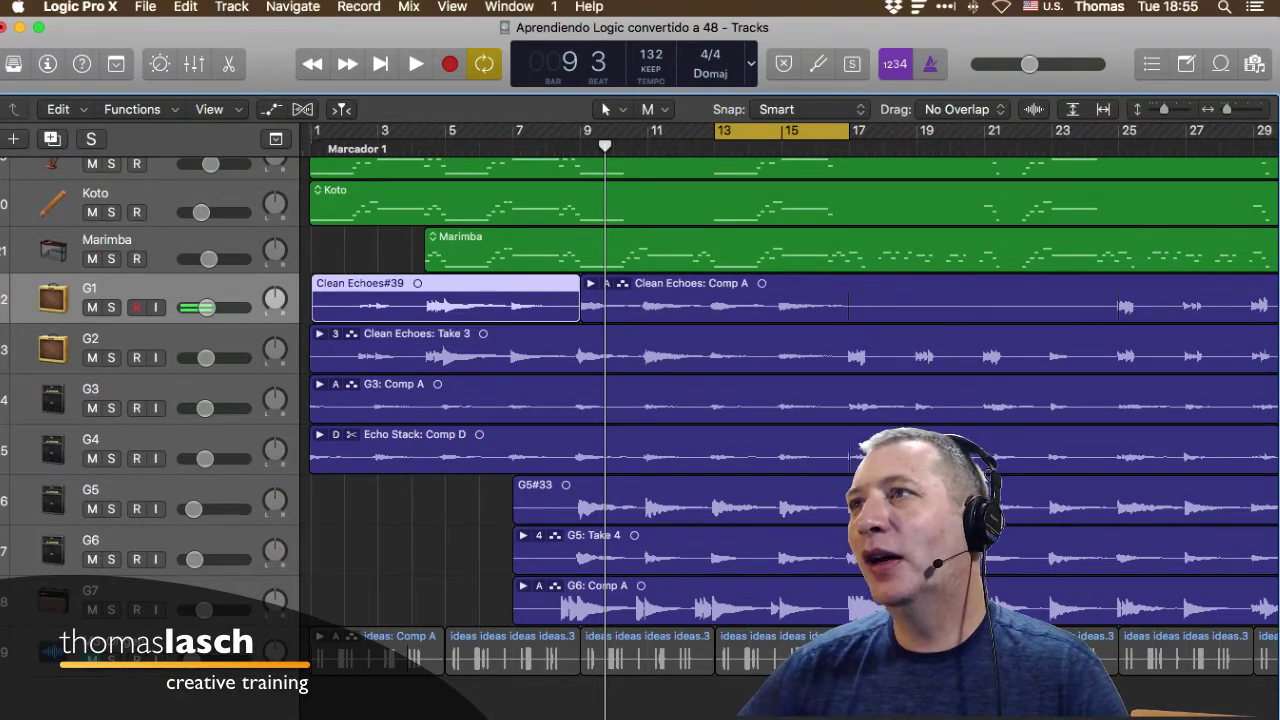
Mute the Marimba region and the Clean Echoes: Comp A region on track G1, and unmute both again.
{"action": "left_click", "coordinate": [640, 250], "text": "super"}
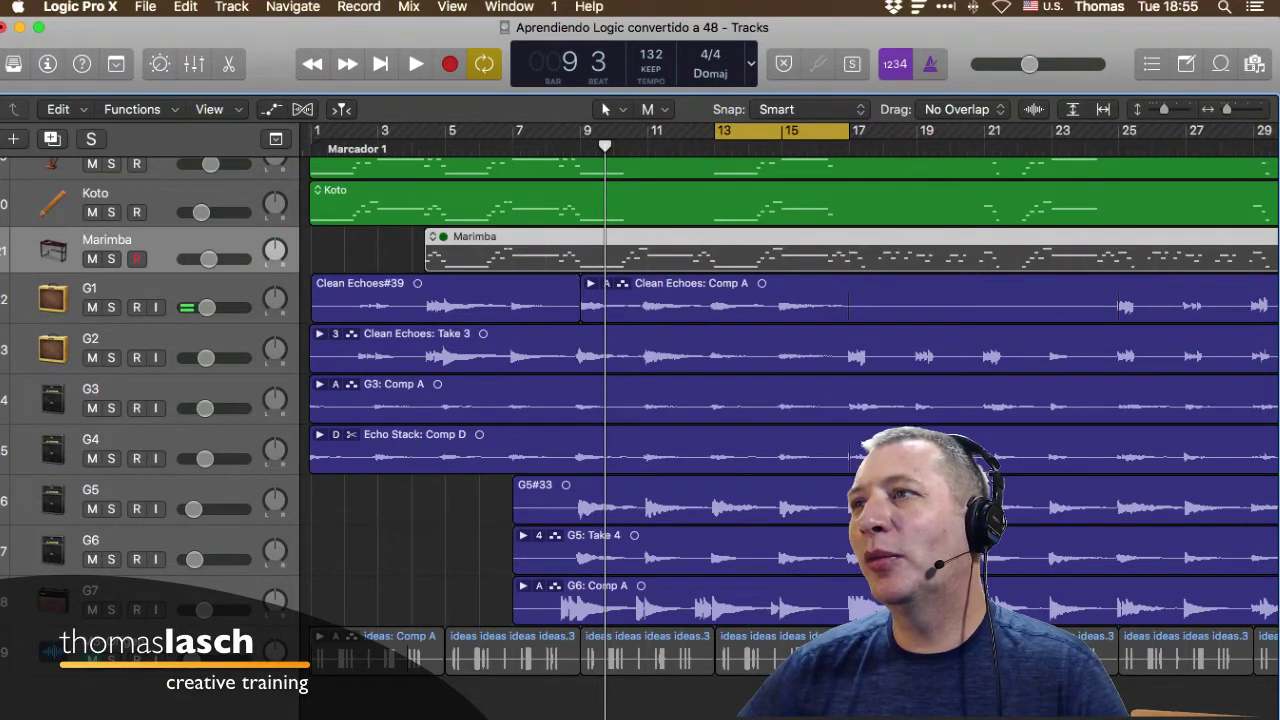
{"action": "left_click", "coordinate": [660, 298], "text": "super"}
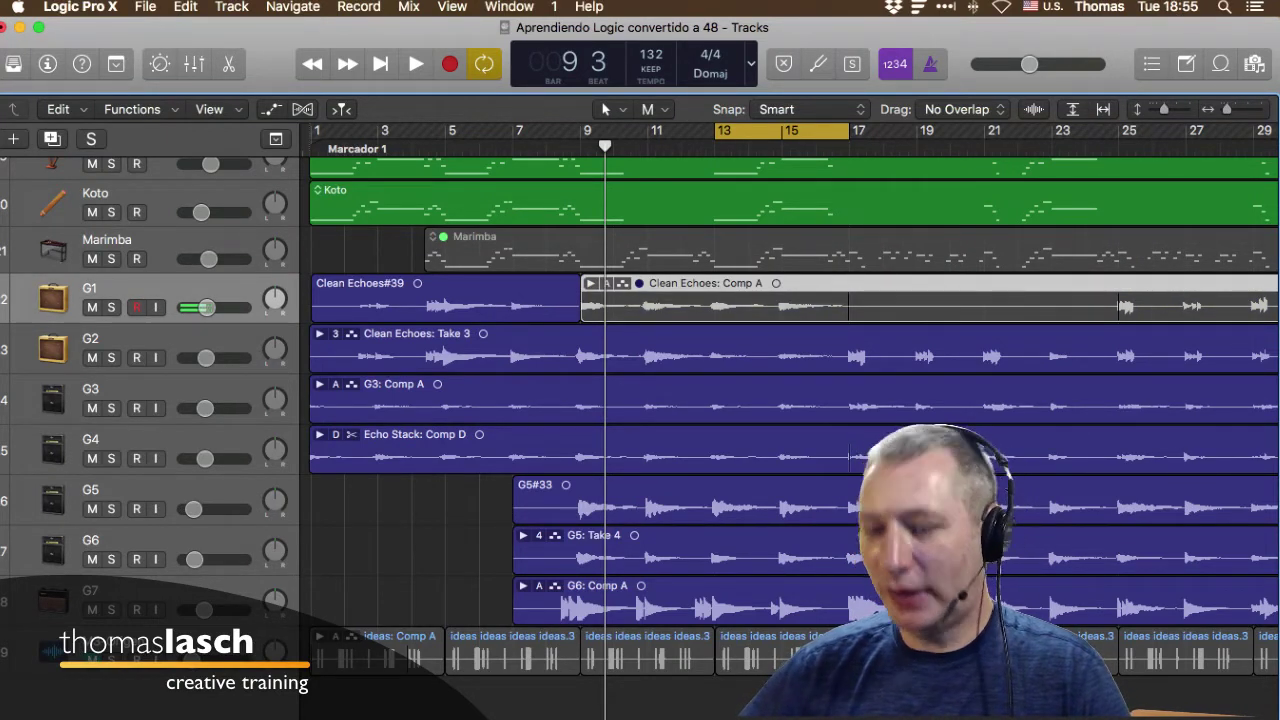
{"action": "key", "text": "ctrl+m"}
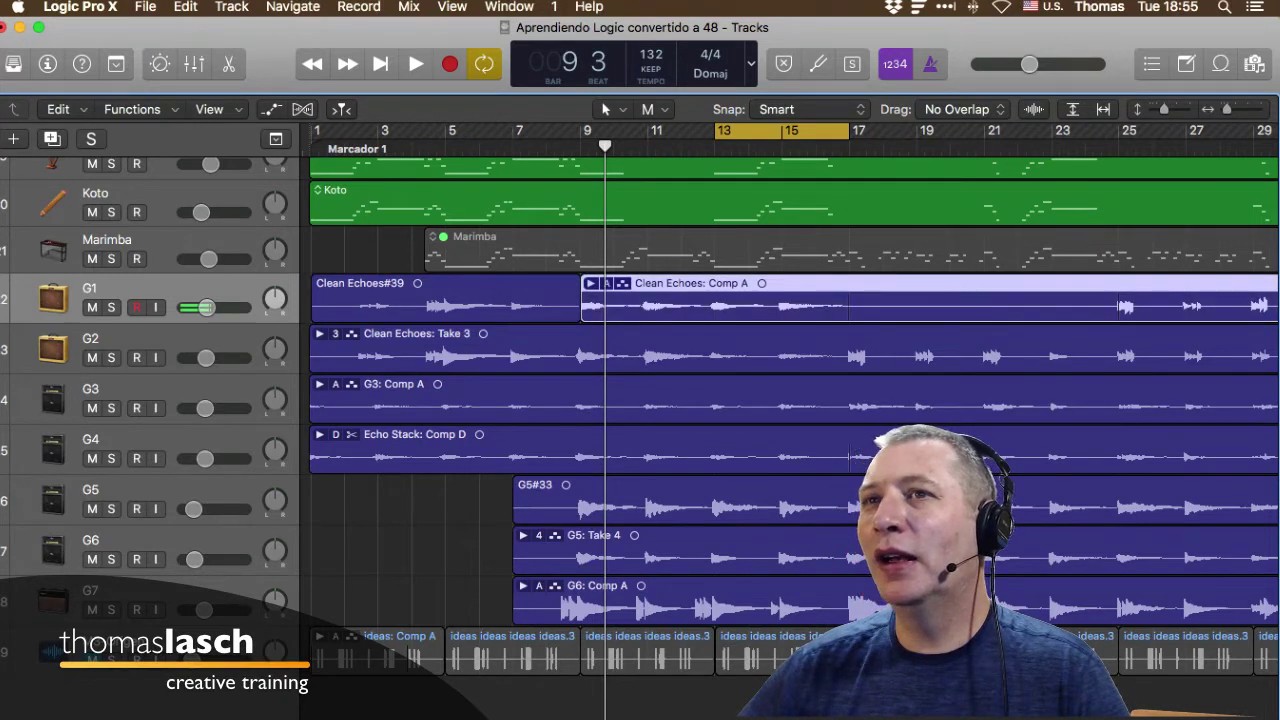
{"action": "left_click", "coordinate": [700, 250], "text": "super"}
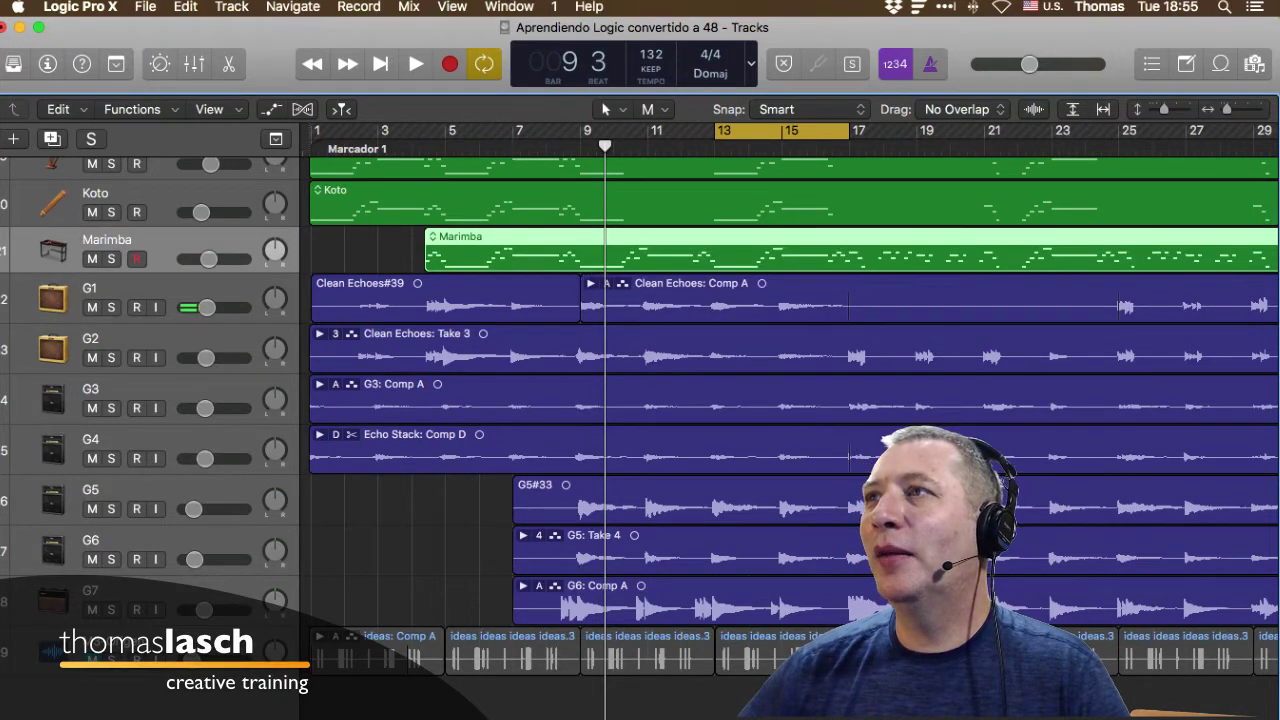
Assign the Zoom Tool as the Command-Click Tool and magnify the Marimba region around bar 11 in two stages.
{"action": "left_click", "coordinate": [655, 109]}
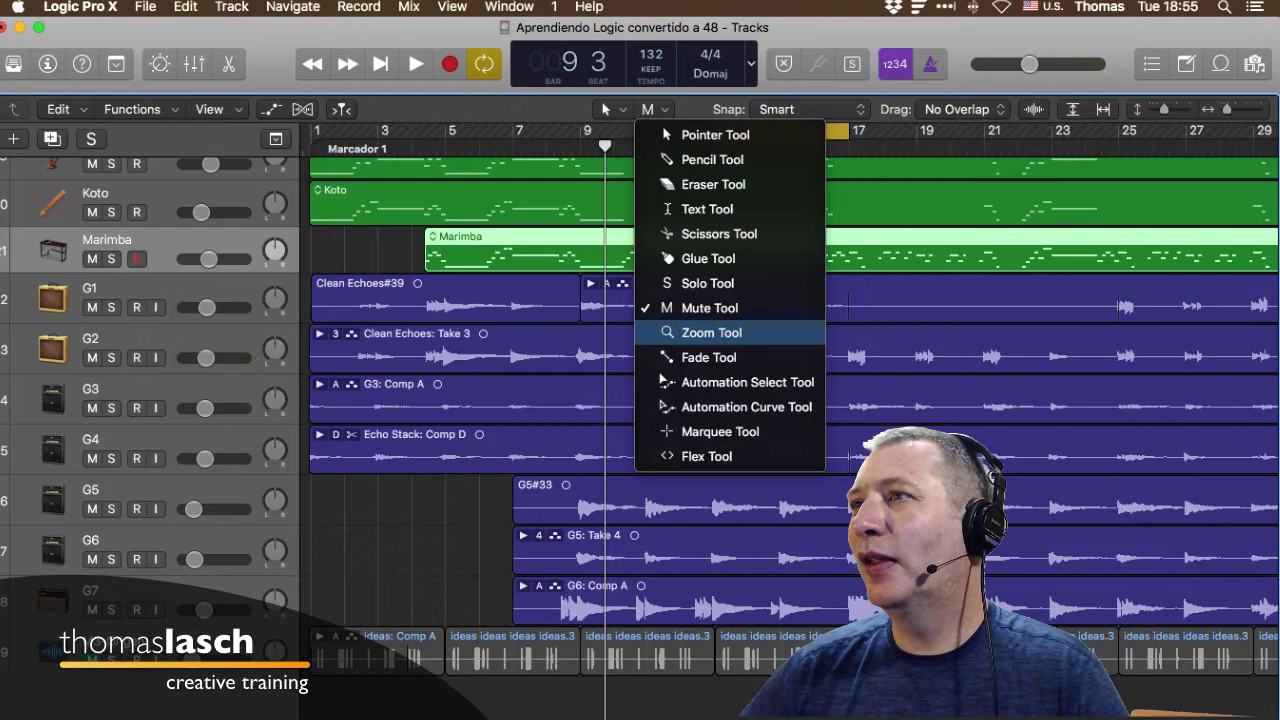
{"action": "left_click", "coordinate": [705, 333]}
{"action": "left_click_drag", "start_coordinate": [628, 241], "coordinate": [716, 244]}
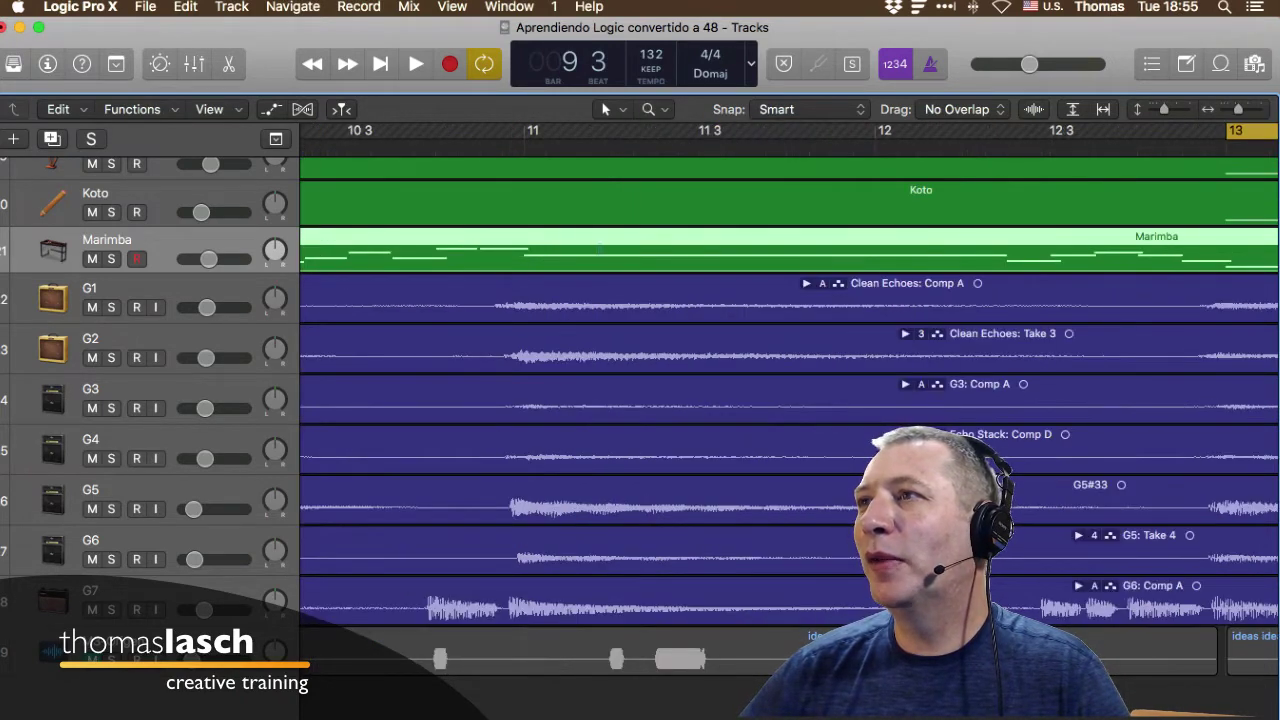
{"action": "left_click_drag", "start_coordinate": [598, 243], "coordinate": [655, 260]}
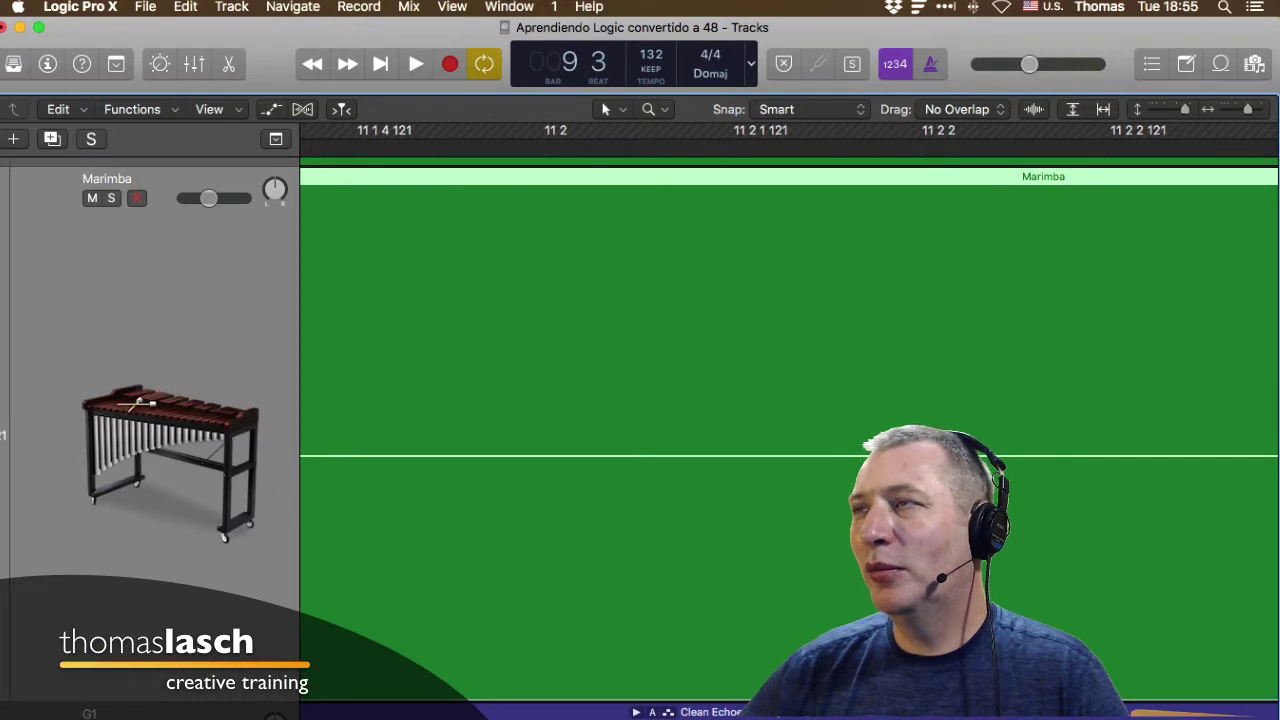
Reduce the horizontal zoom until the whole Marimba region fits in the Tracks area.
{"action": "key", "text": "super+Left"}
{"action": "key", "text": "super+Left"}
{"action": "key", "text": "super+Left"}
{"action": "key", "text": "super+Left"}
{"action": "key", "text": "super+Left"}
{"action": "key", "text": "super+Left"}
{"action": "key", "text": "super+Left"}
{"action": "key", "text": "super+Left"}
{"action": "key", "text": "super+Left"}
{"action": "key", "text": "super+Left"}
{"action": "key", "text": "super+Left"}
{"action": "key", "text": "super+Left"}
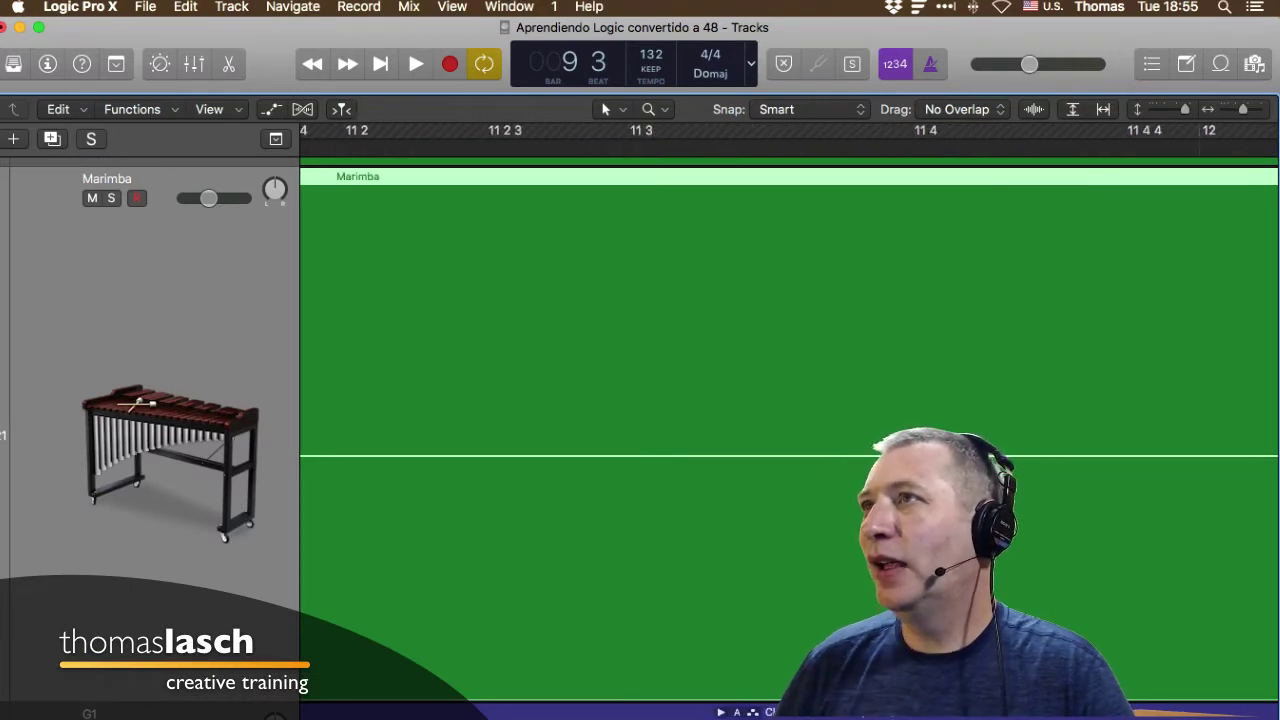
{"action": "key", "text": "super+Left"}
{"action": "key", "text": "super+Left"}
{"action": "key", "text": "super+Left"}
{"action": "key", "text": "super+Left"}
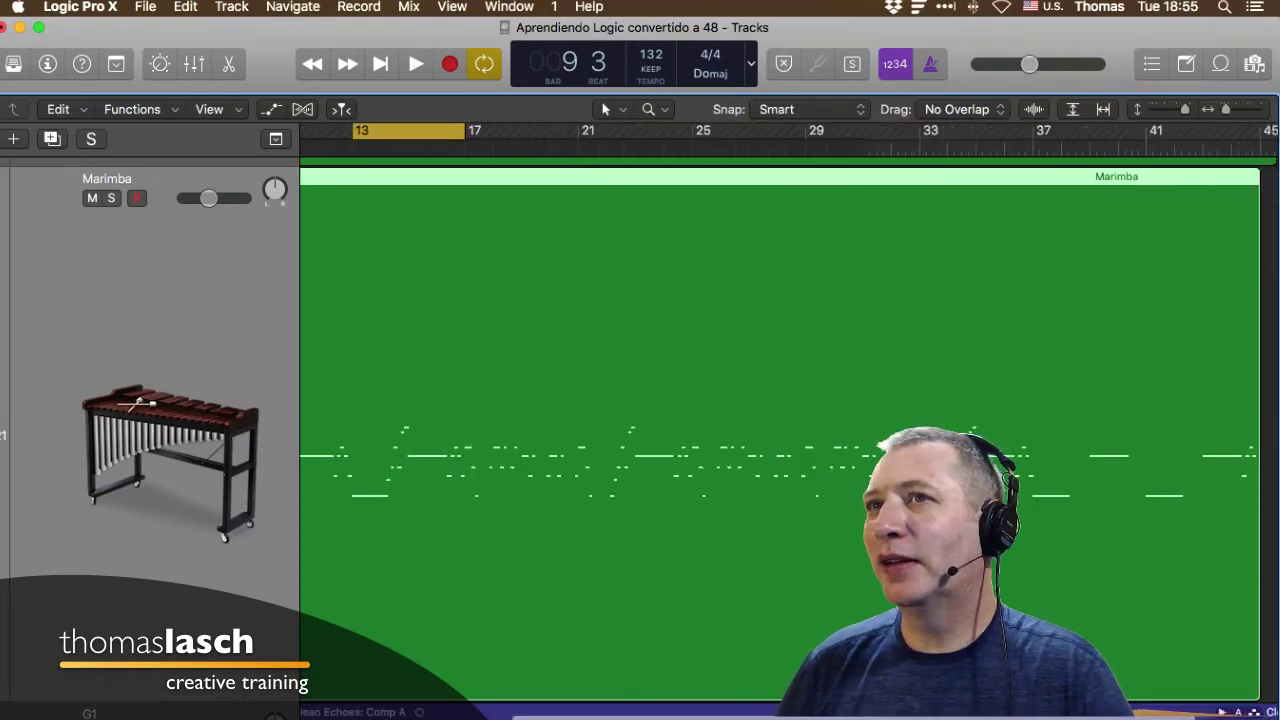
{"action": "key", "text": "super+Left"}
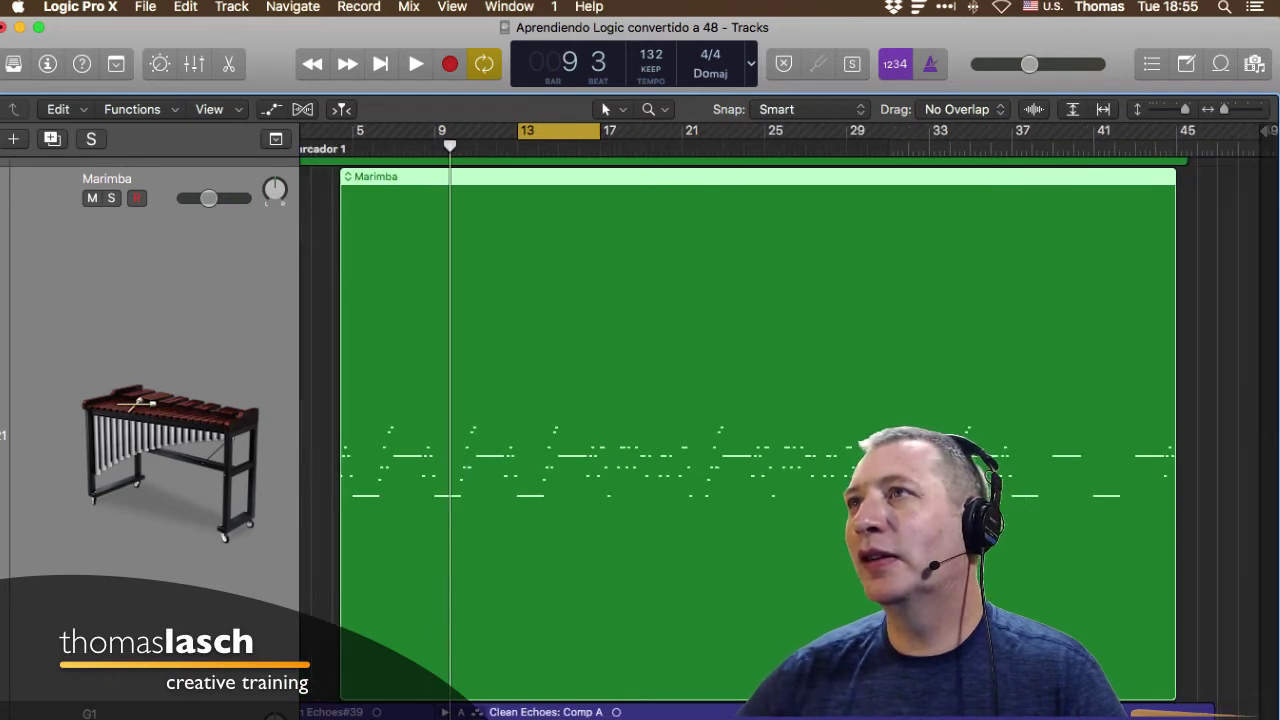
Change the Command-Click Tool to the Pointer Tool and from there to the Marquee Tool, keeping the Pointer Tool as main tool.
{"action": "key", "text": "t"}
{"action": "key", "text": "t"}
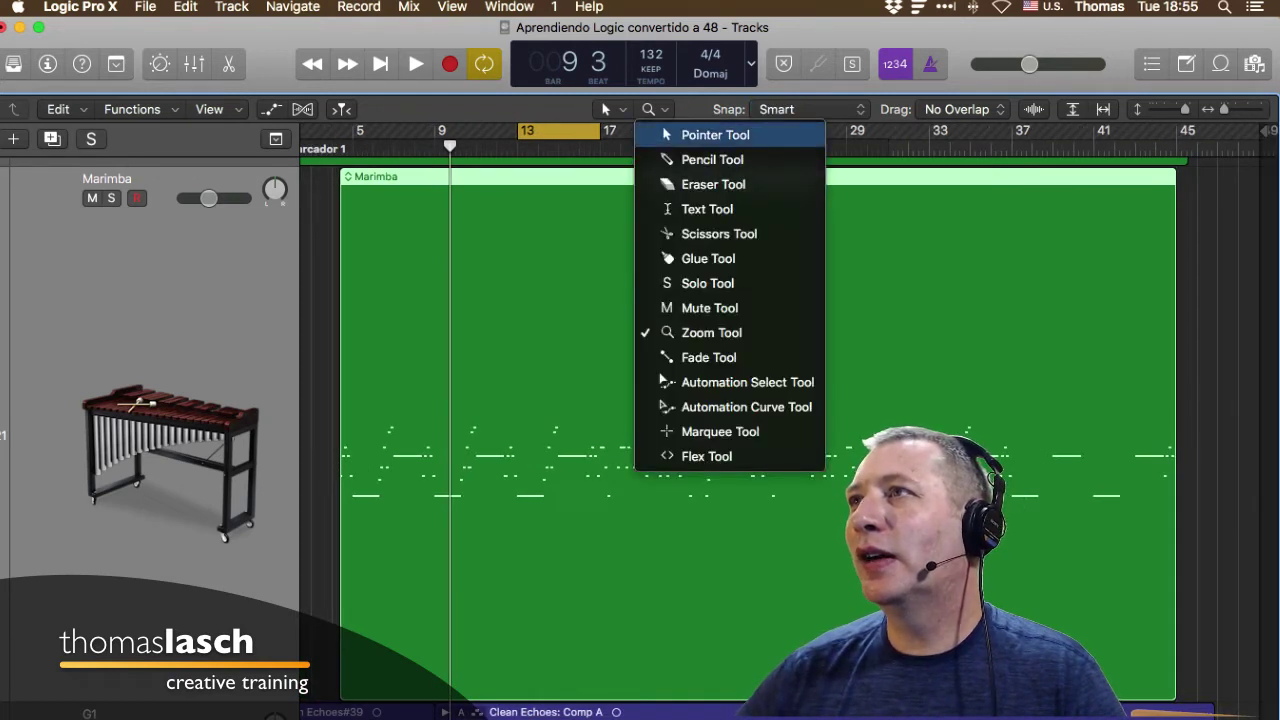
{"action": "key", "text": "t"}
{"action": "key", "text": "Down"}
{"action": "key", "text": "Down"}
{"action": "key", "text": "Down"}
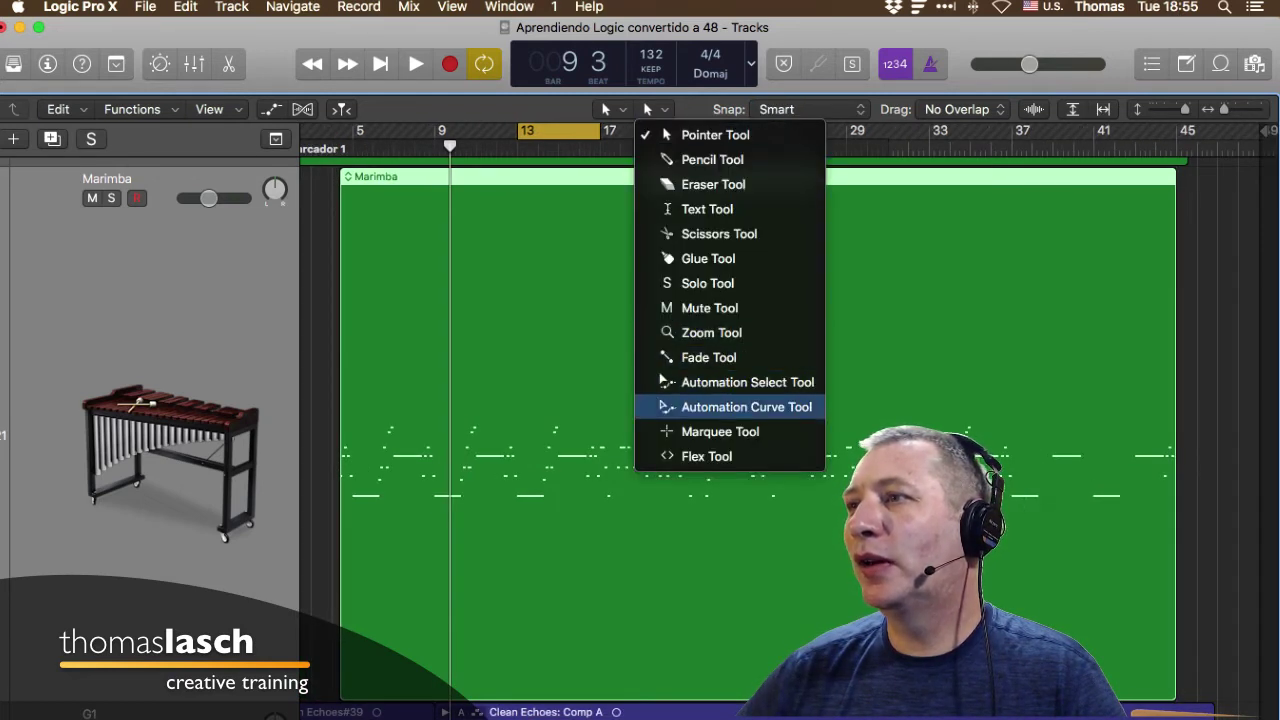
{"action": "key", "text": "Down"}
{"action": "key", "text": "Return"}
{"action": "left_click", "coordinate": [612, 110]}
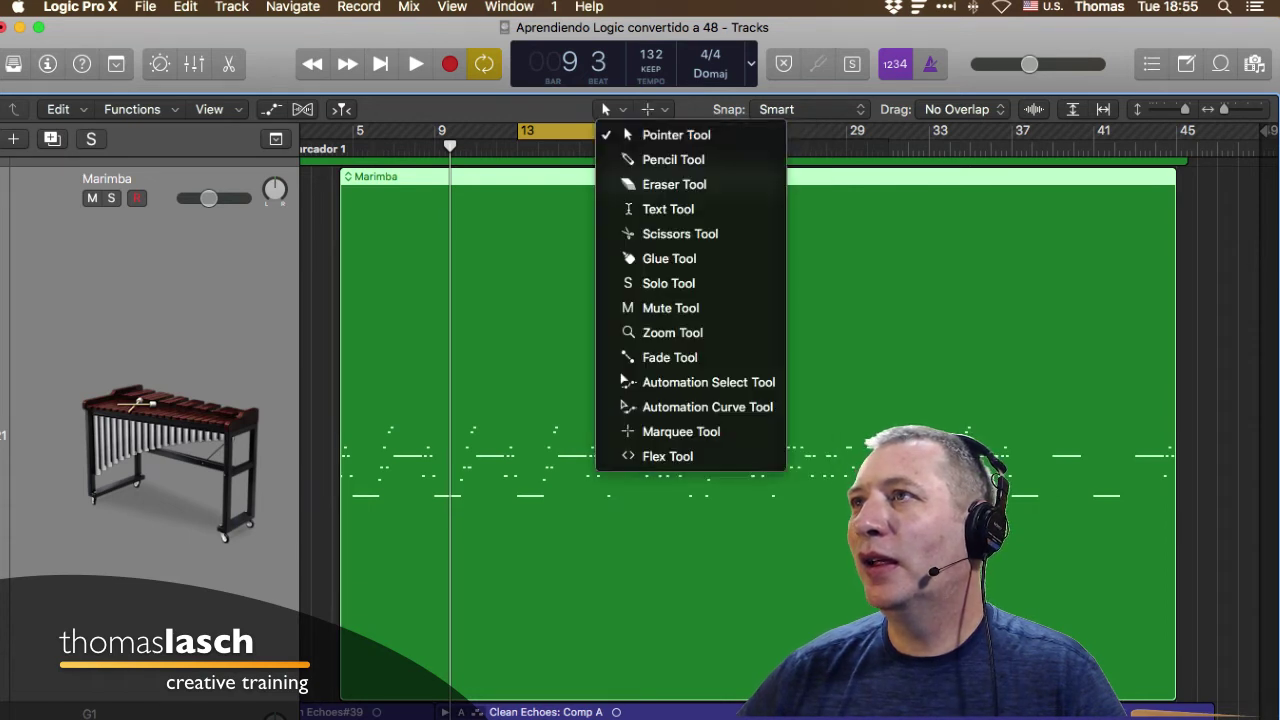
{"action": "key", "text": "Escape"}
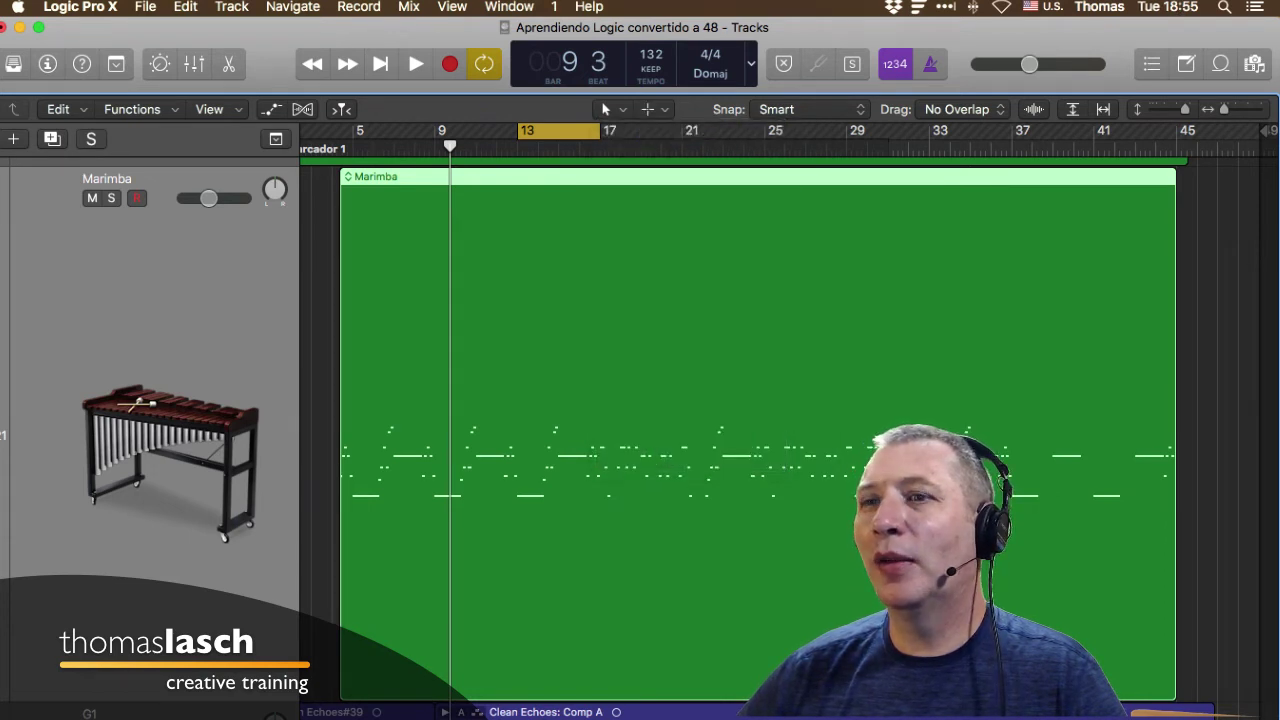
Shrink the Marimba track with individual track zoom and reduce the vertical zoom to show the guitar tracks down to G6.
{"action": "left_click_drag", "start_coordinate": [201, 700], "coordinate": [212, 256]}
{"action": "key", "text": "super+Up"}
{"action": "key", "text": "super+Up"}
{"action": "key", "text": "super+Up"}
{"action": "key", "text": "super+Up"}
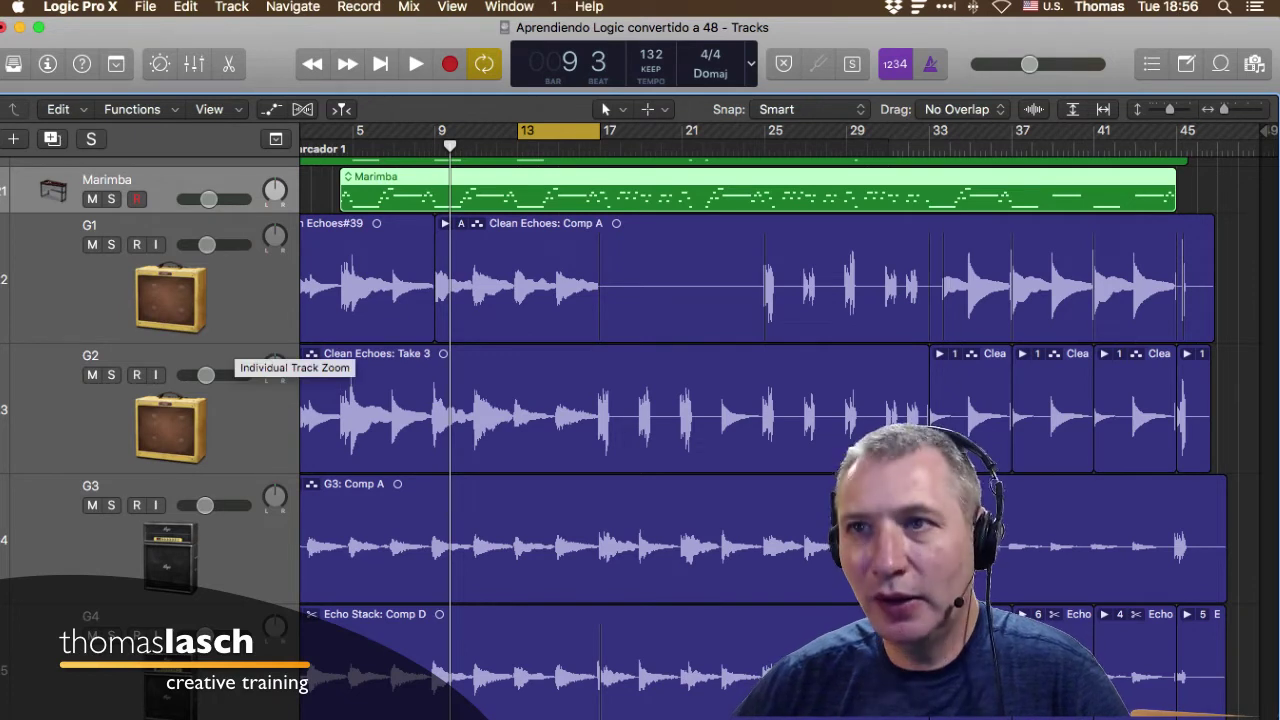
{"action": "scroll", "coordinate": [235, 355], "scroll_direction": "down", "scroll_amount": 5}
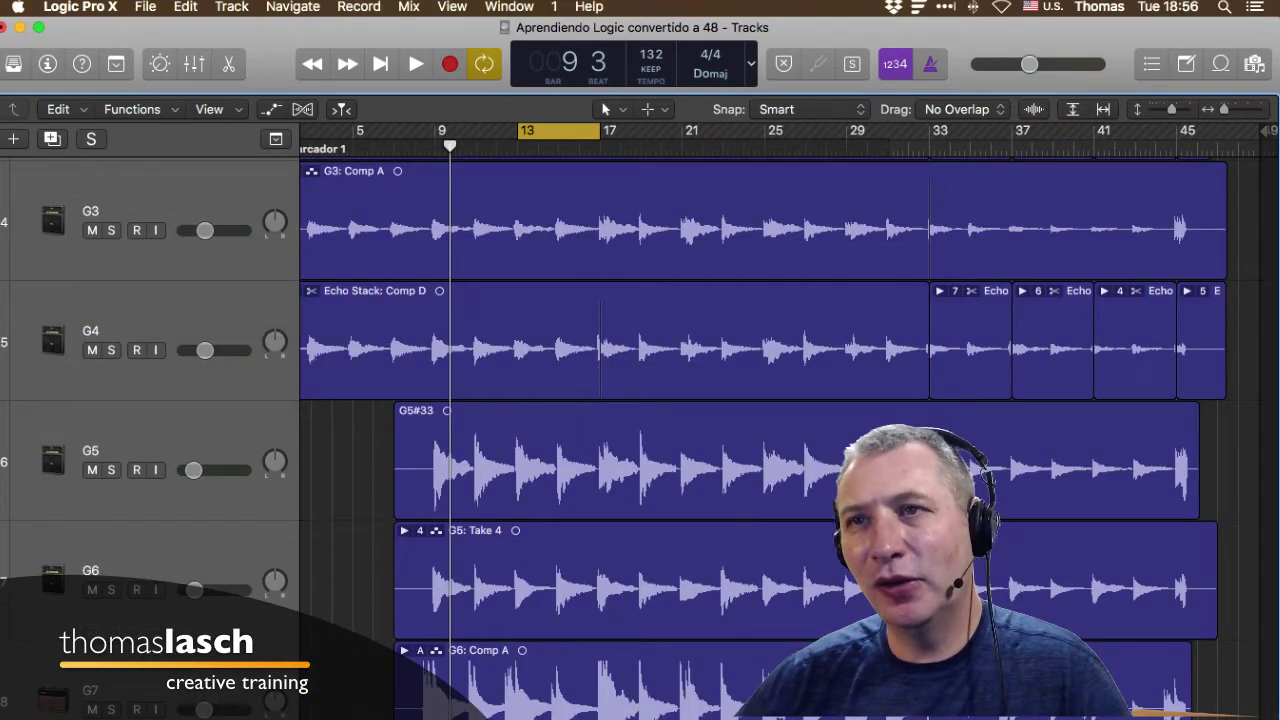
Reduce the vertical zoom of the Tracks area until the tracks from Morse 2 down to the ideas track fit.
{"action": "key", "text": "super+Up"}
{"action": "key", "text": "super+Up"}
{"action": "key", "text": "super+Up"}
{"action": "key", "text": "super+Up"}
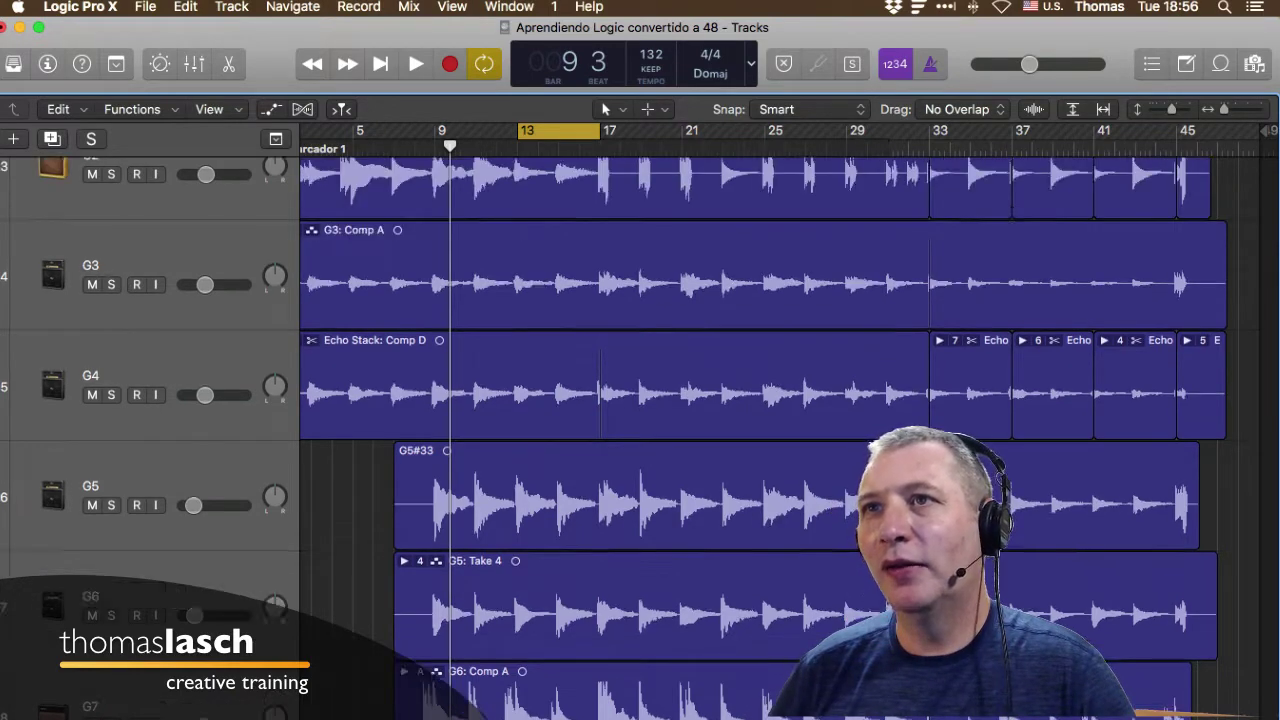
{"action": "key", "text": "super+Up"}
{"action": "key", "text": "super+Up"}
{"action": "key", "text": "super+Up"}
{"action": "key", "text": "super+Up"}
{"action": "key", "text": "super+Up"}
{"action": "key", "text": "super+Up"}
{"action": "key", "text": "super+Up"}
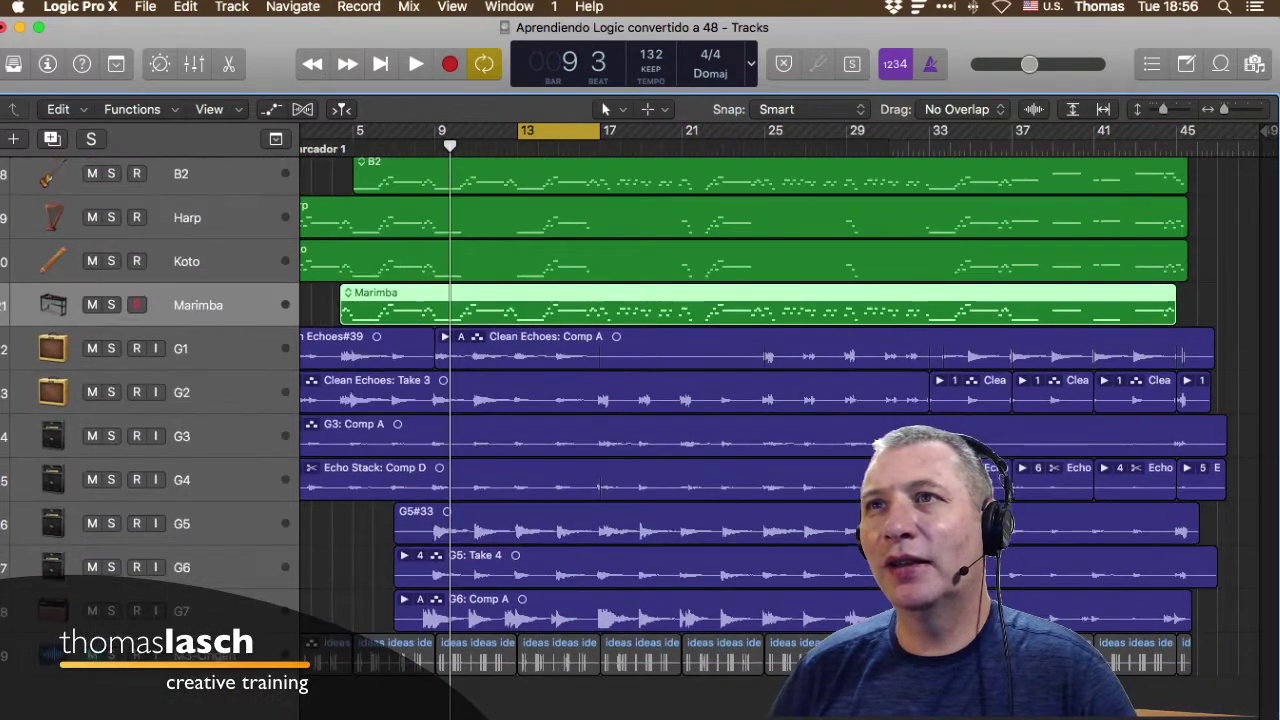
{"action": "key", "text": "super+Up"}
{"action": "key", "text": "super+Up"}
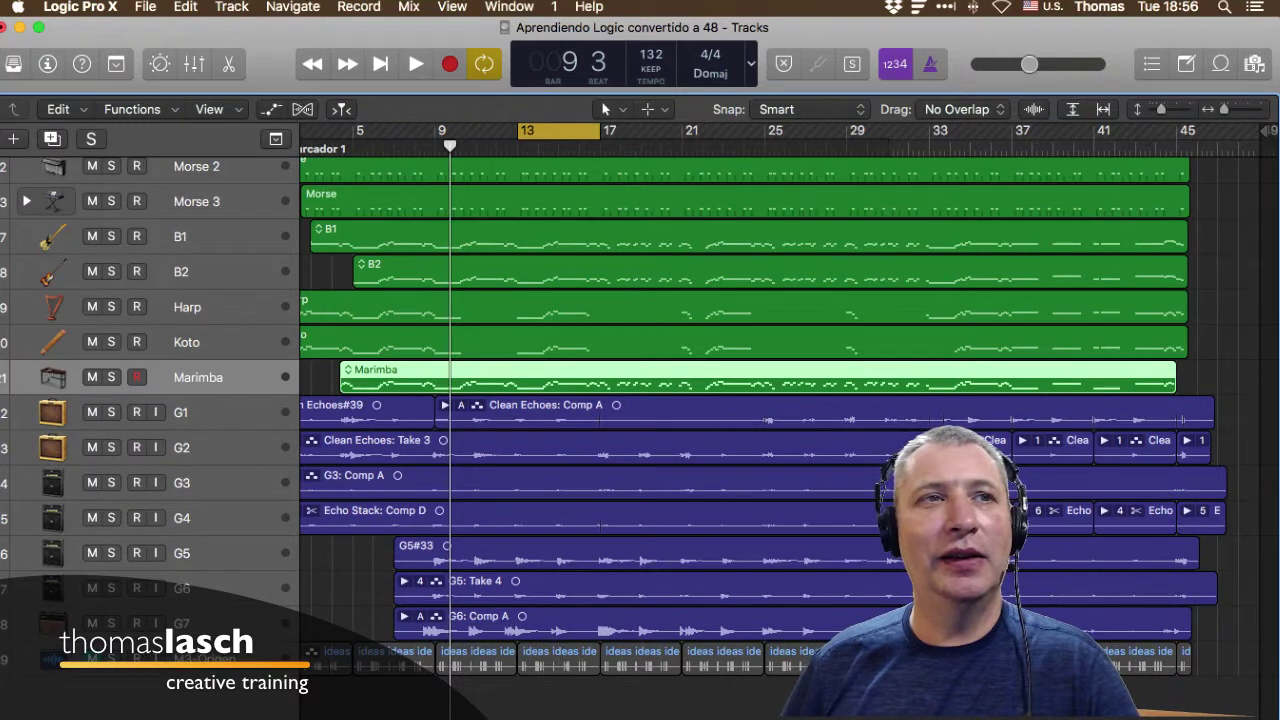
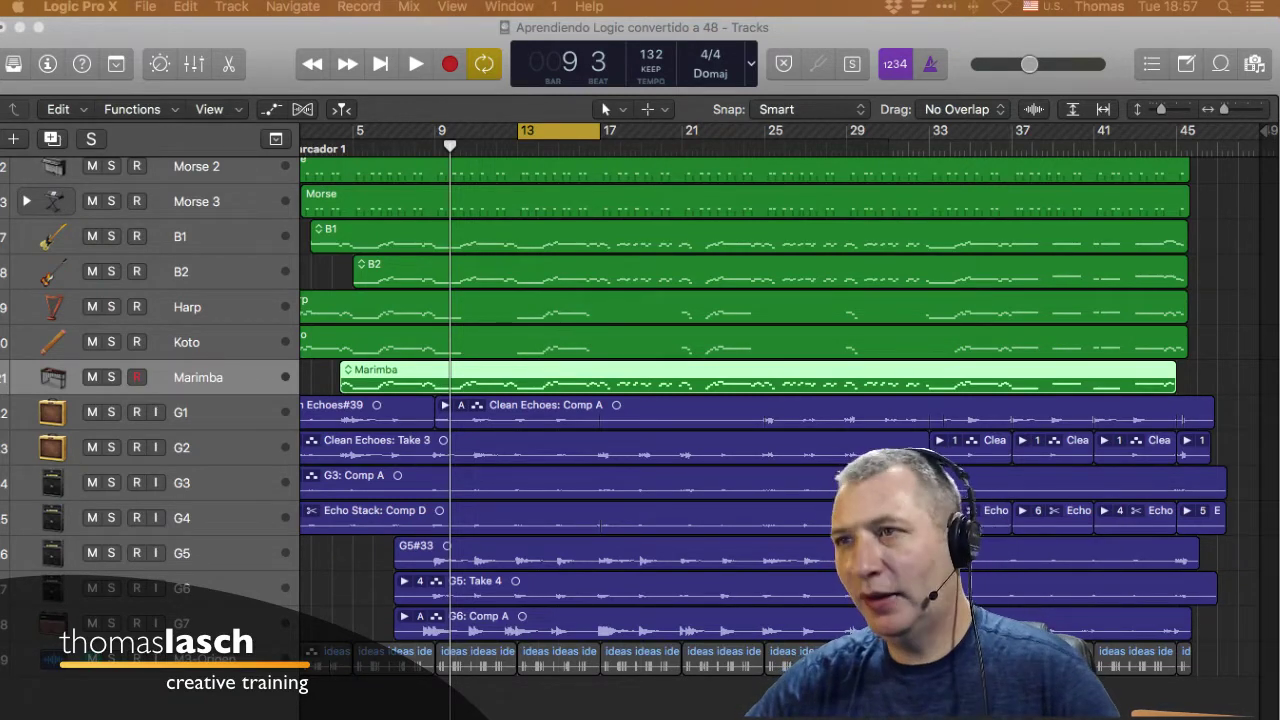
{"action": "key", "text": "super+Tab"}
{"action": "double_click", "coordinate": [400, 378]}
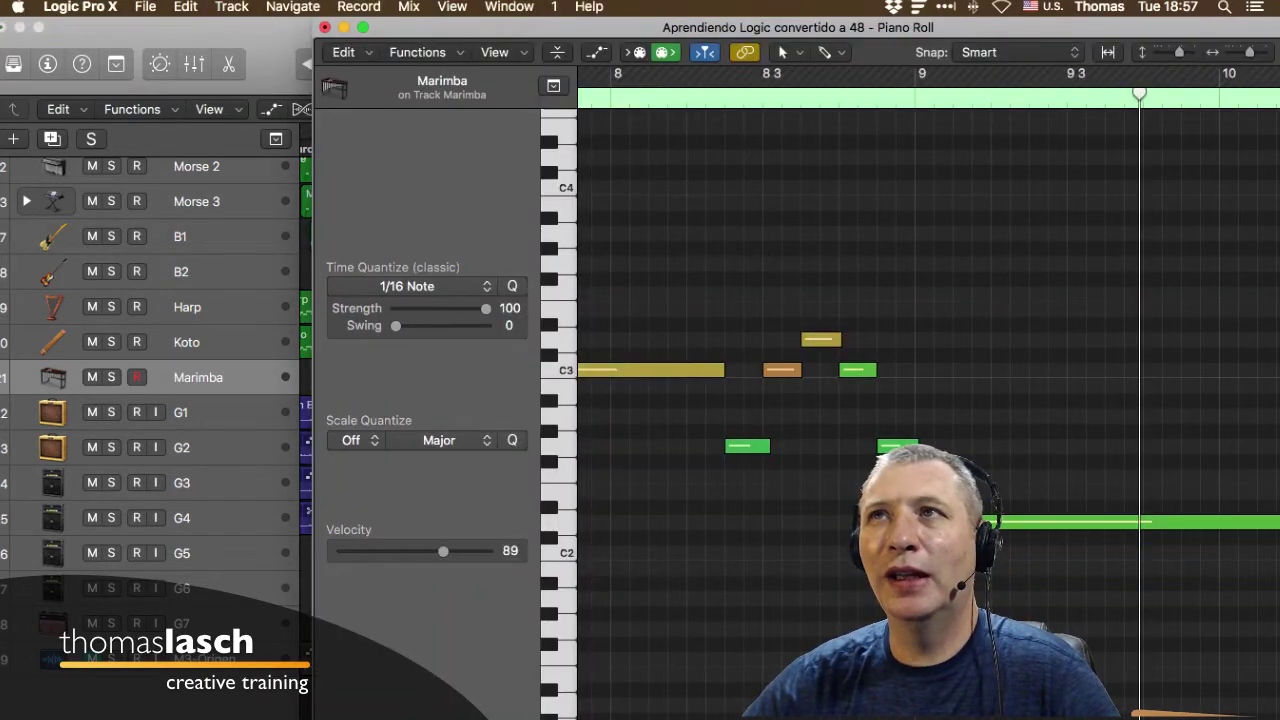
{"action": "key", "text": "super+w"}
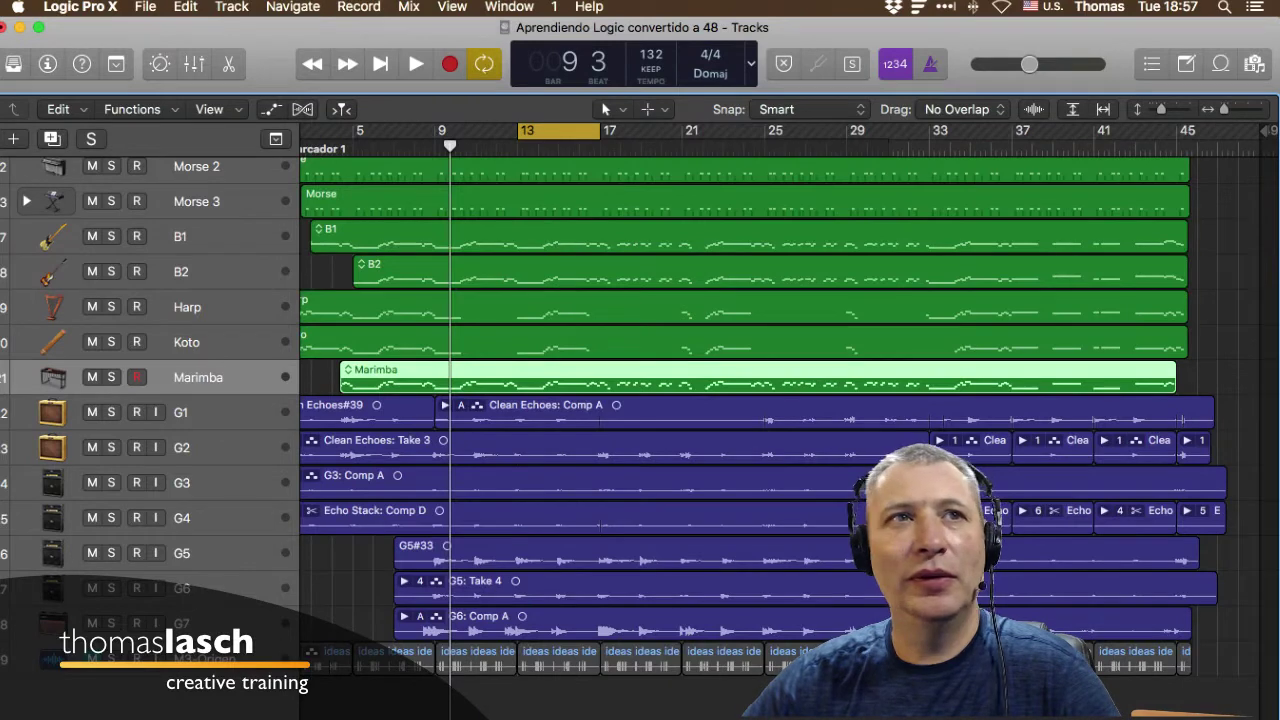
{"action": "key", "text": "super+Tab"}
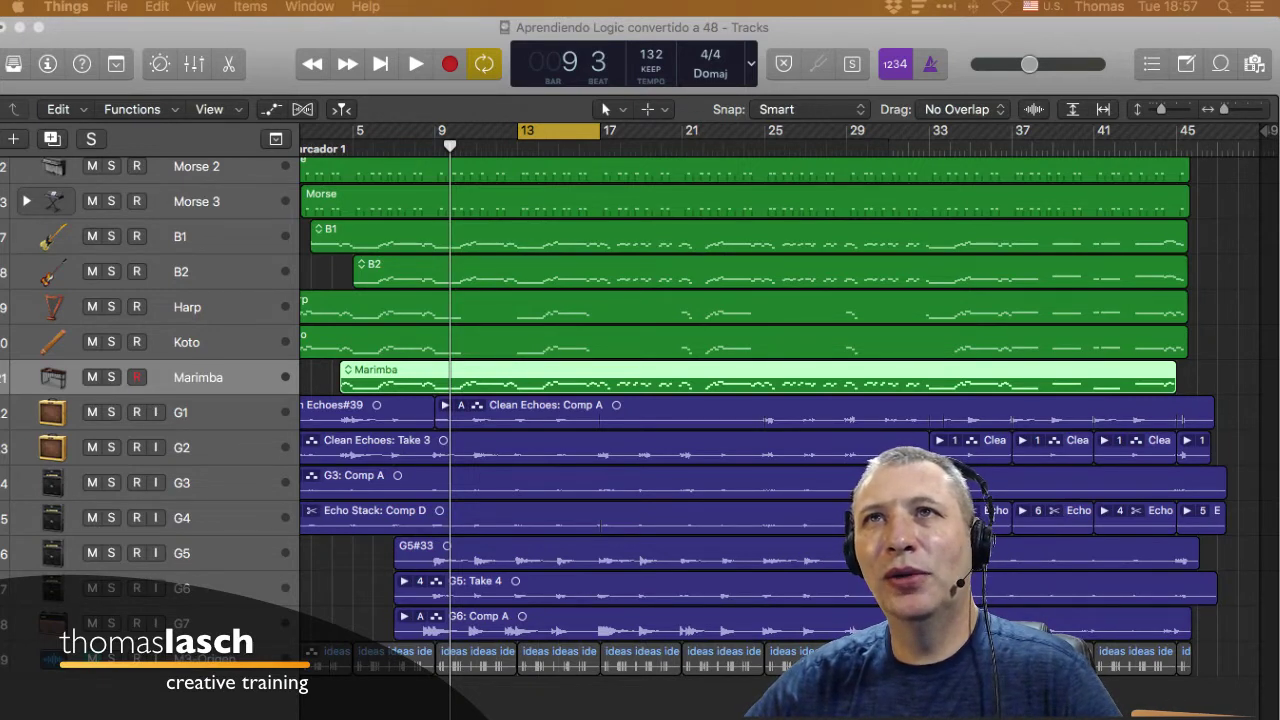
{"action": "key", "text": "super+Tab"}
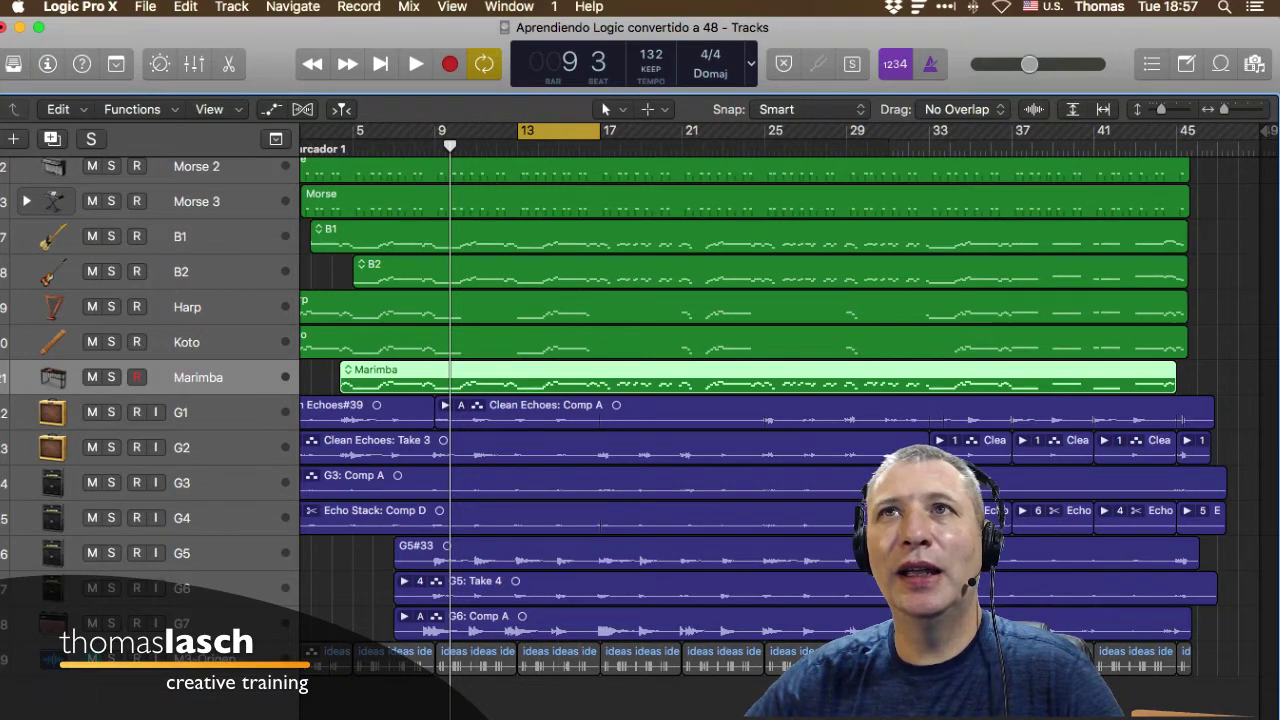
View the available key command presets, then open the Key Commands editor and move its window so it is fully visible.
{"action": "left_click", "coordinate": [80, 7]}
{"action": "mouse_move", "coordinate": [92, 59]}
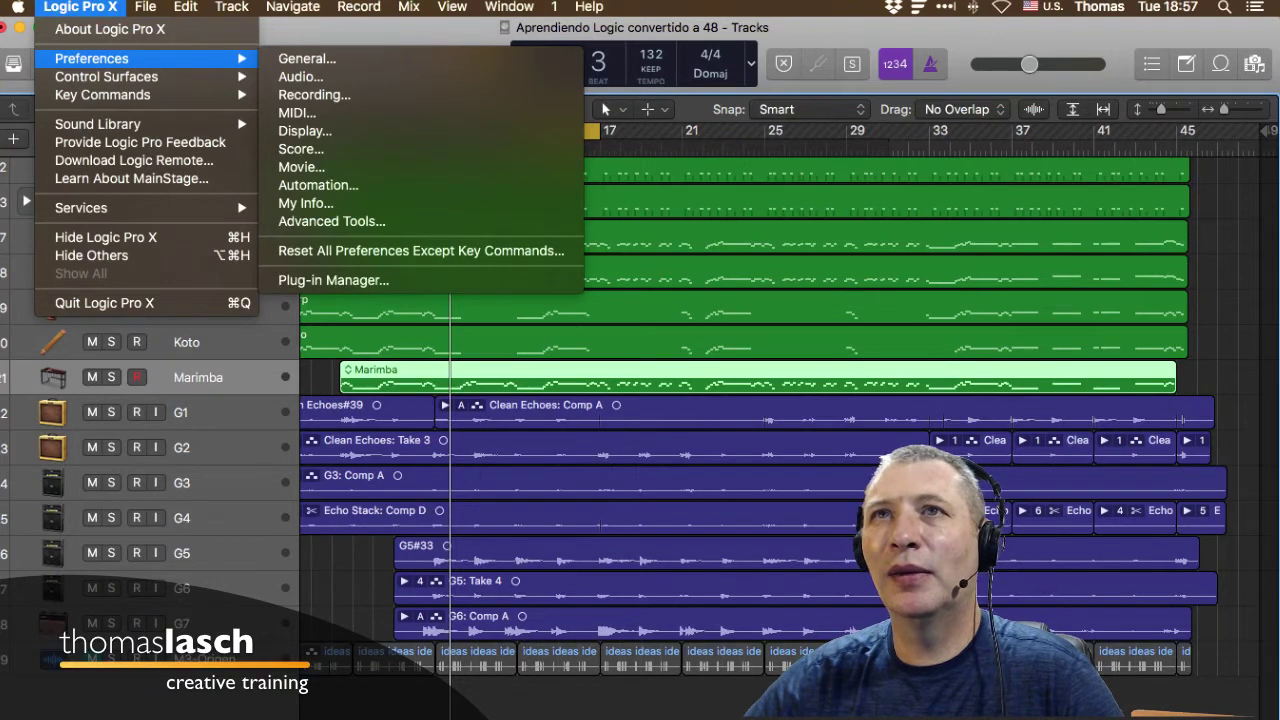
{"action": "mouse_move", "coordinate": [102, 94]}
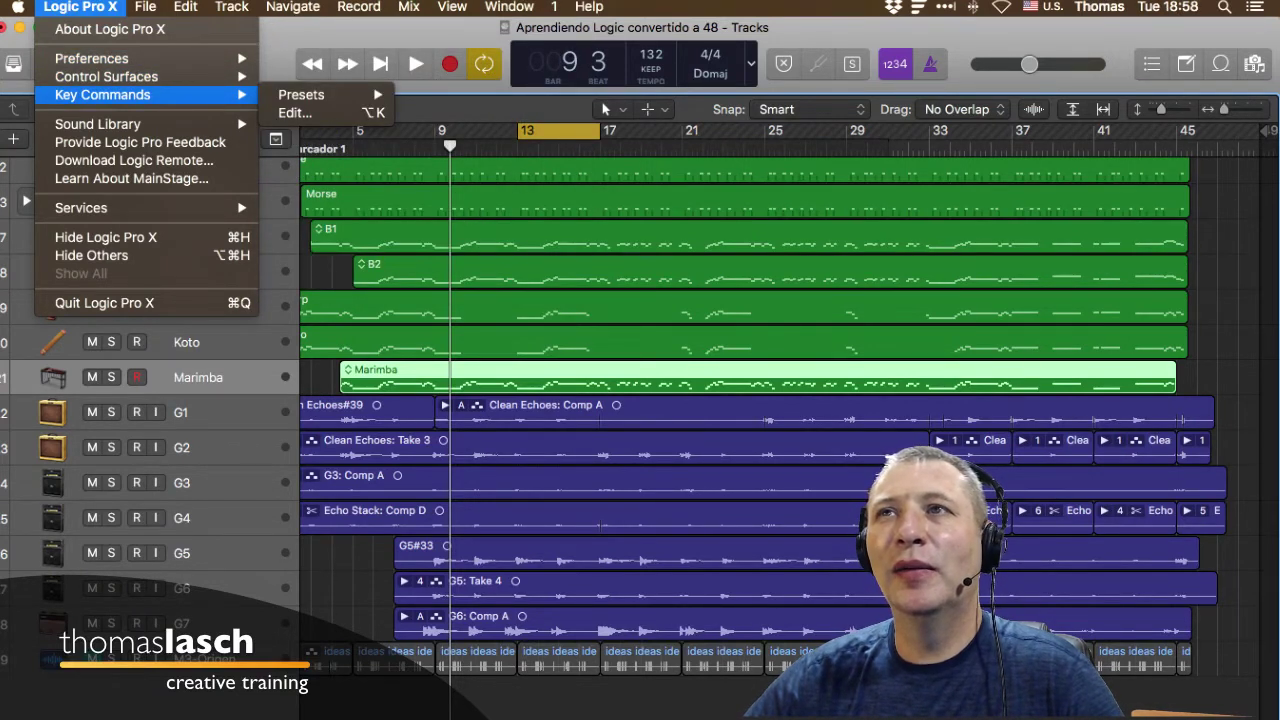
{"action": "mouse_move", "coordinate": [301, 94]}
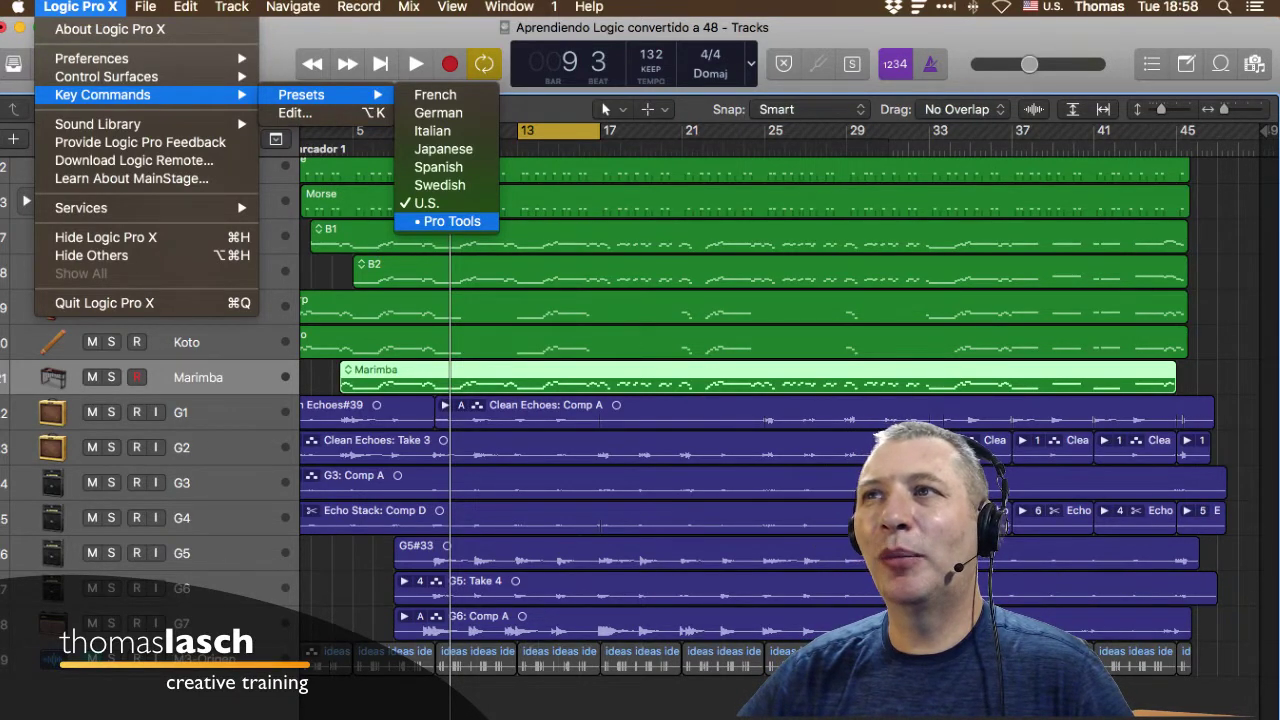
{"action": "key", "text": "Up"}
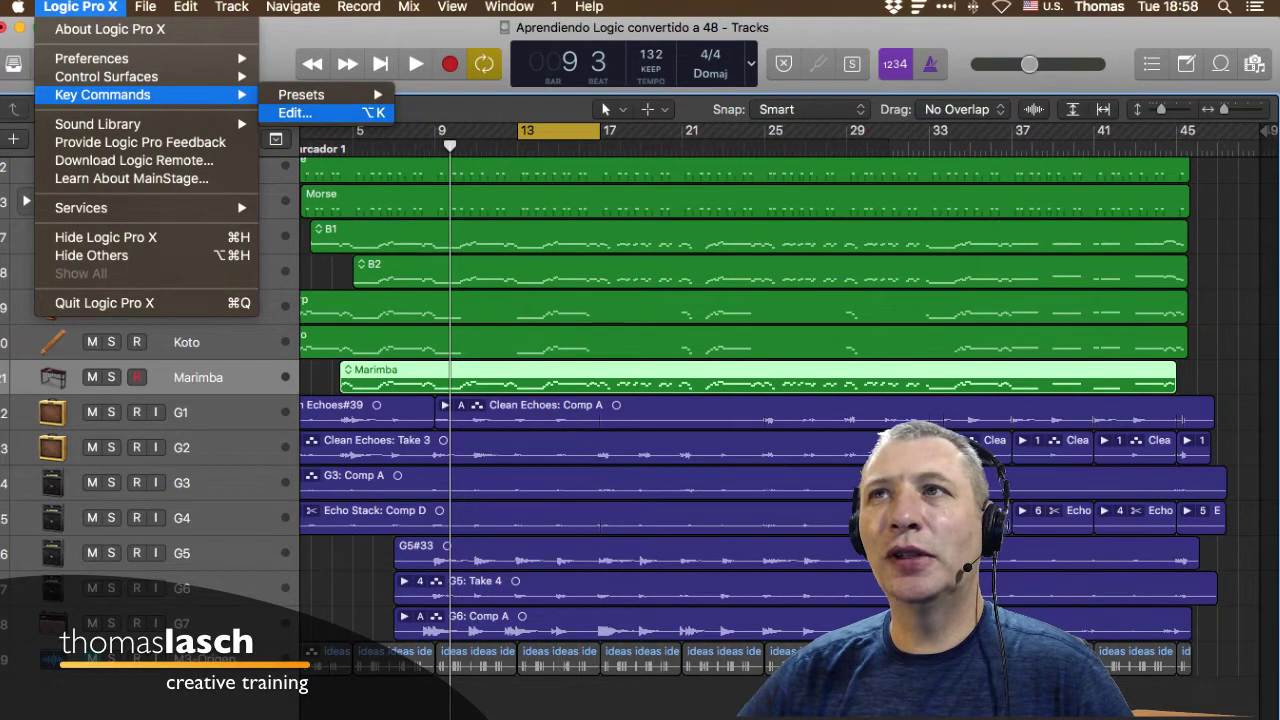
{"action": "left_click", "coordinate": [295, 112]}
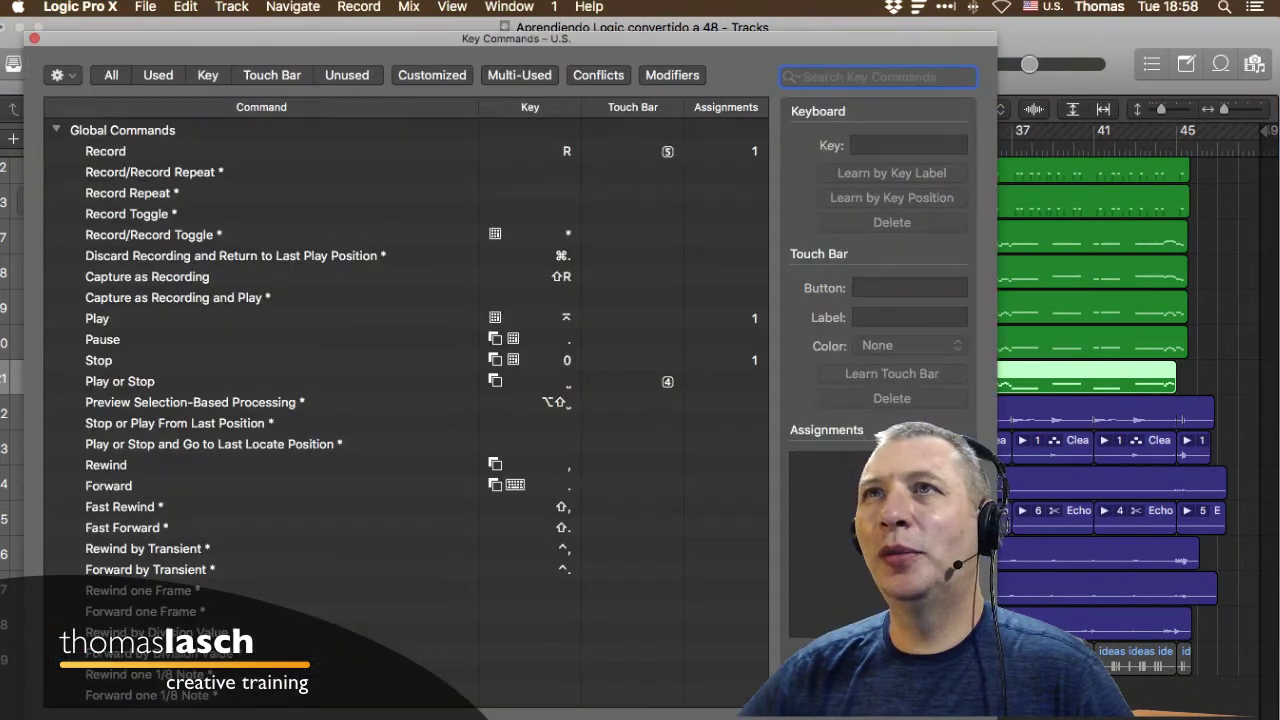
{"action": "left_click_drag", "start_coordinate": [330, 38], "coordinate": [552, 24]}
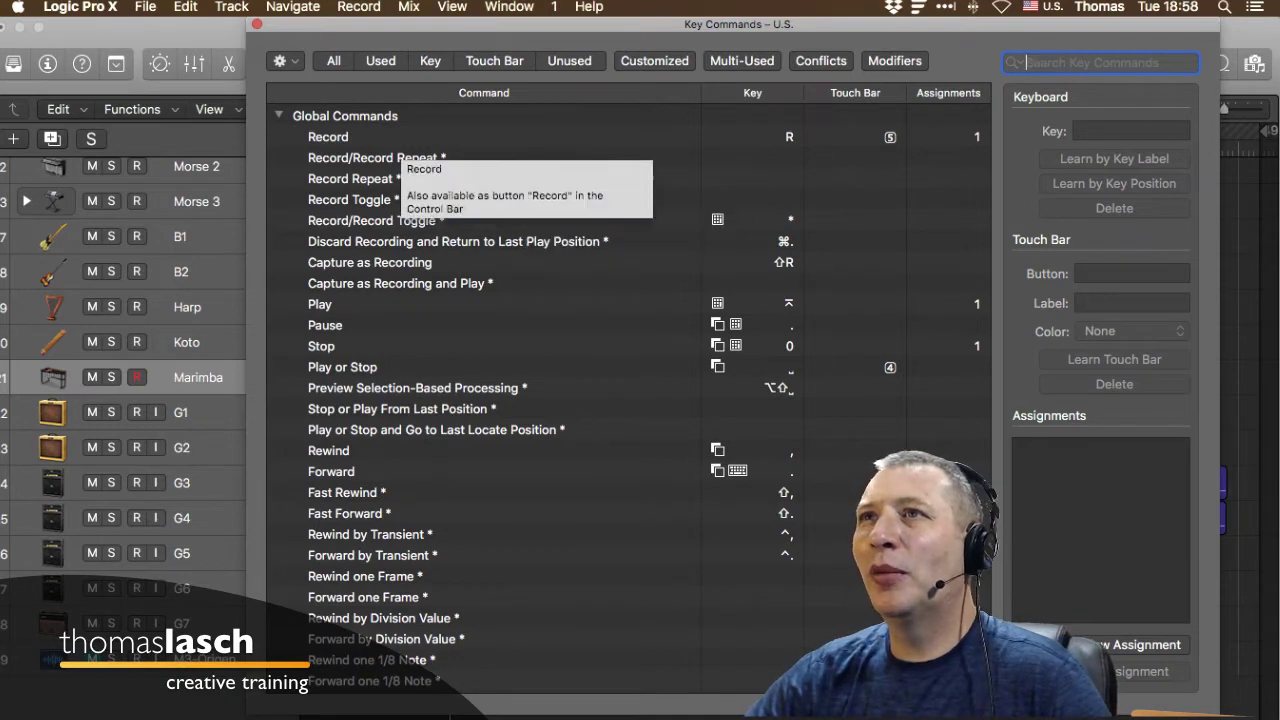
Examine the key assignments of Record, Capture as Recording, Play, Rewind, Forward and Fast Forward in the global commands.
{"action": "left_click", "coordinate": [398, 138]}
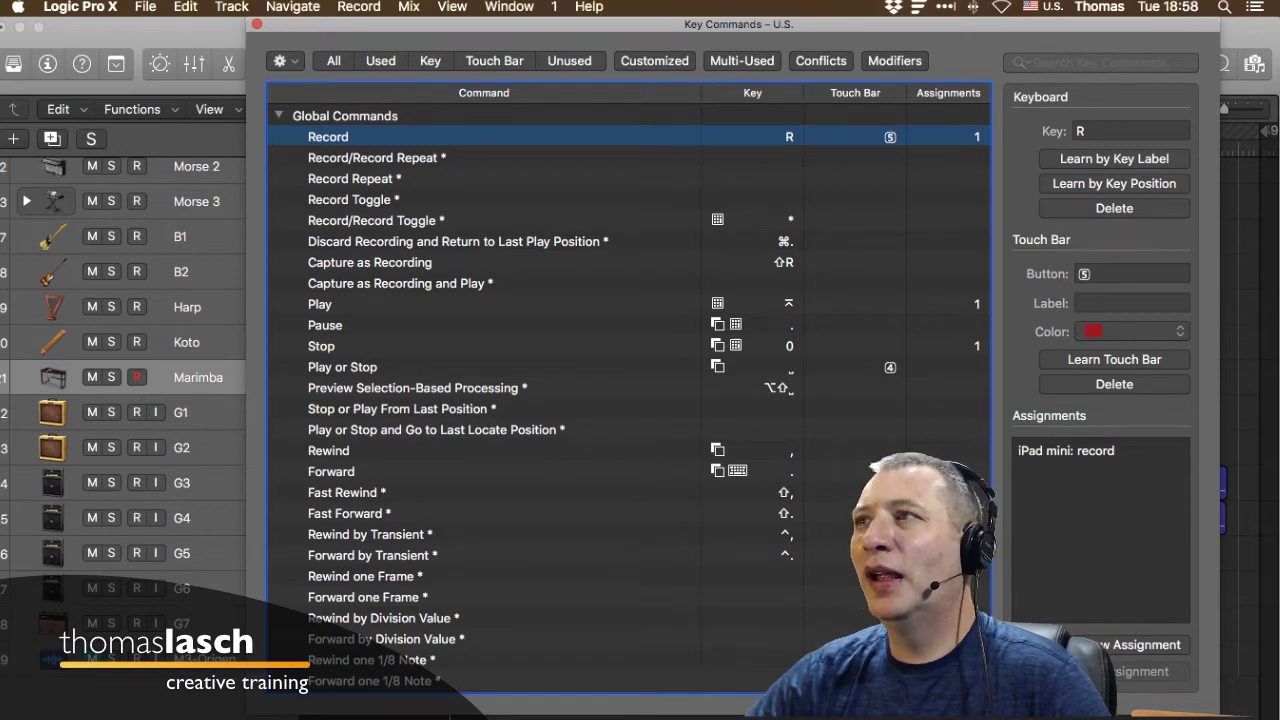
{"action": "key", "text": "shift+r"}
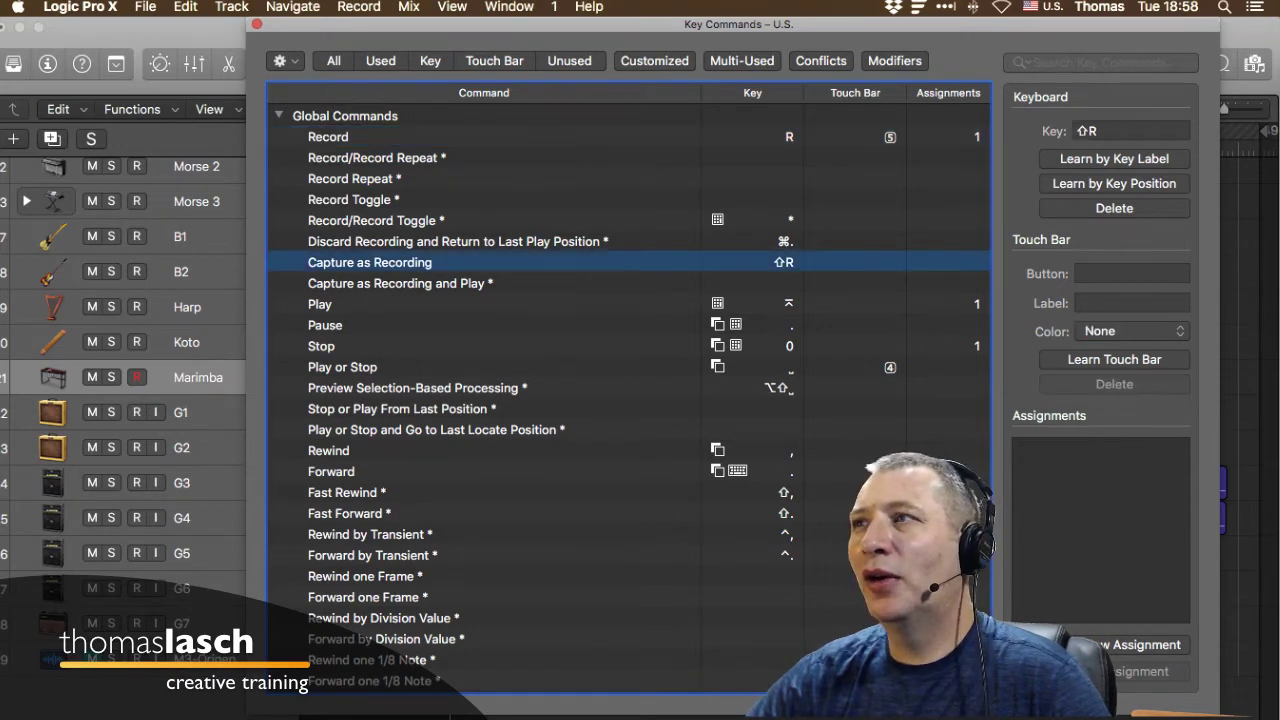
{"action": "key", "text": "KP_Enter"}
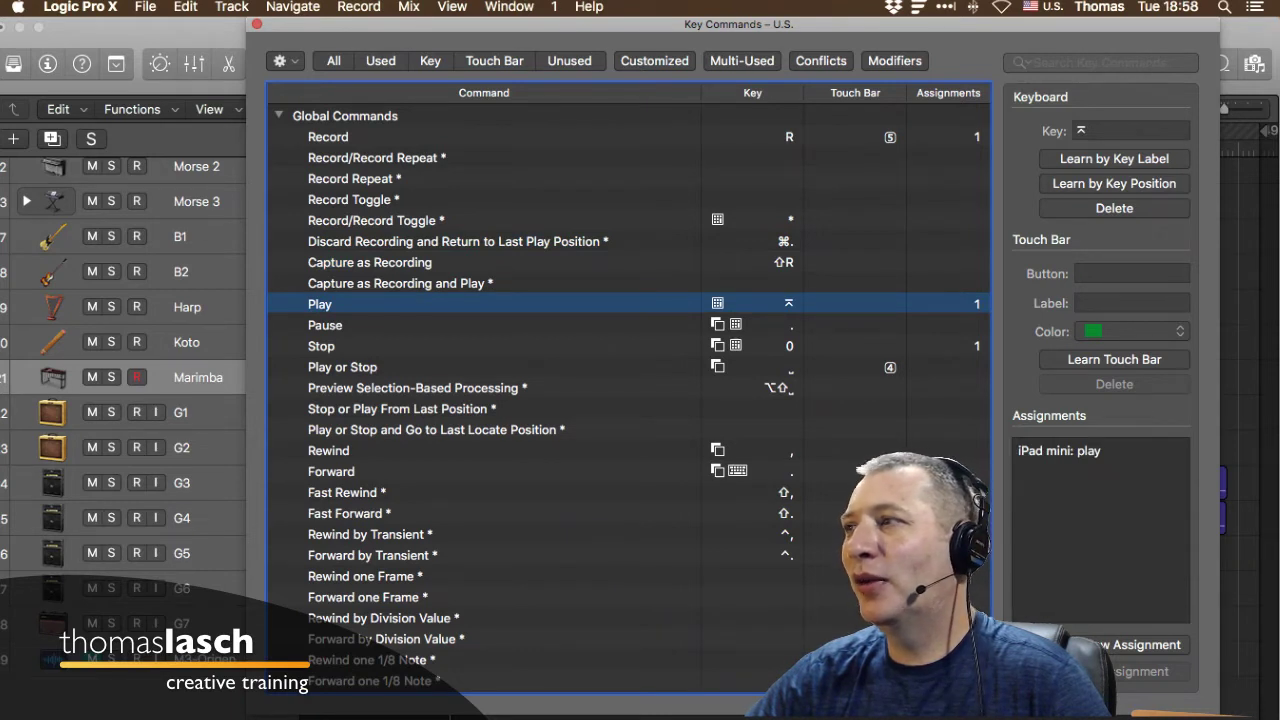
{"action": "left_click", "coordinate": [402, 409]}
{"action": "left_click", "coordinate": [329, 451]}
{"action": "left_click", "coordinate": [331, 472]}
{"action": "key", "text": "shift+period"}
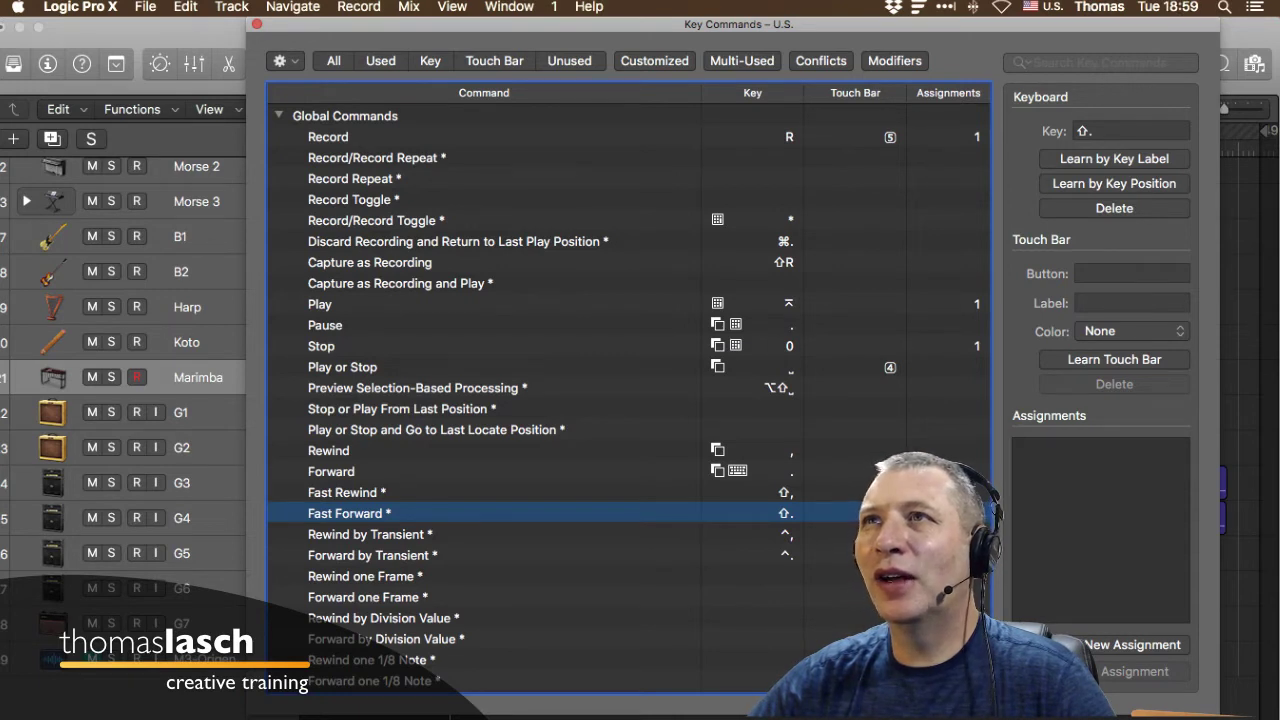
Filter the key commands list by Used, by Touch Bar, and by Unused combined with Customized.
{"action": "left_click", "coordinate": [333, 61]}
{"action": "left_click", "coordinate": [380, 61]}
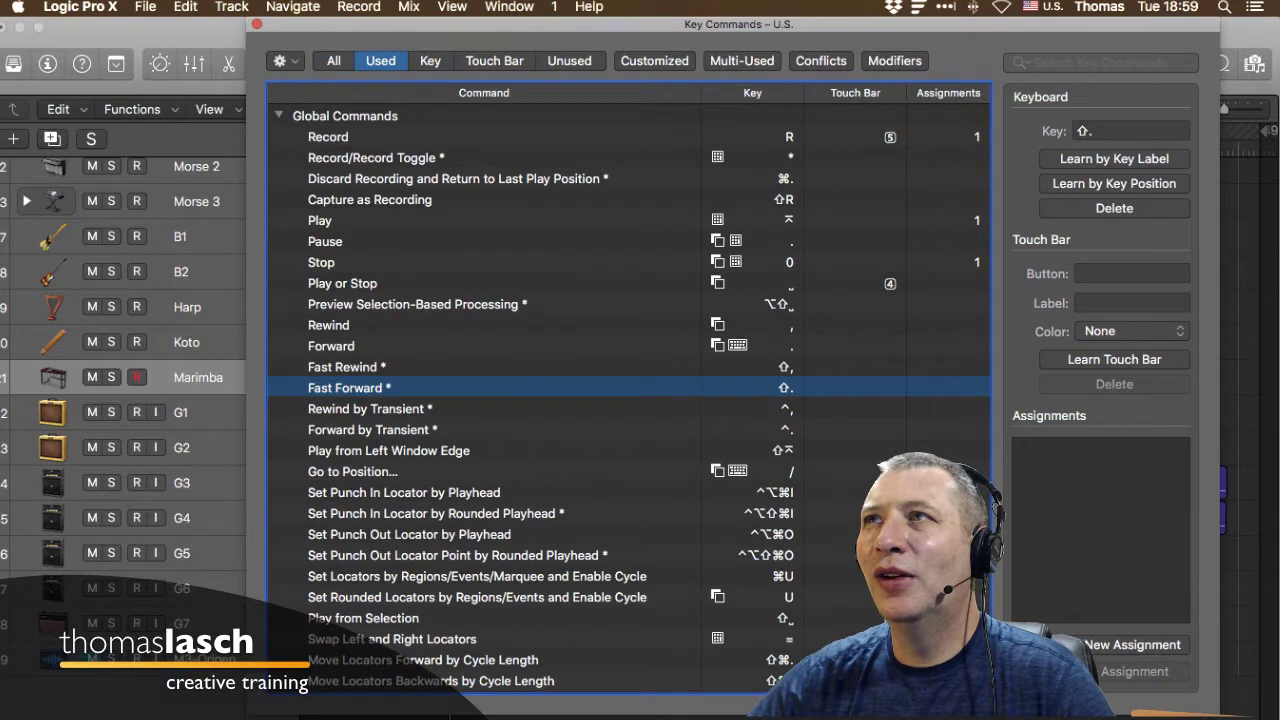
{"action": "left_click", "coordinate": [494, 61]}
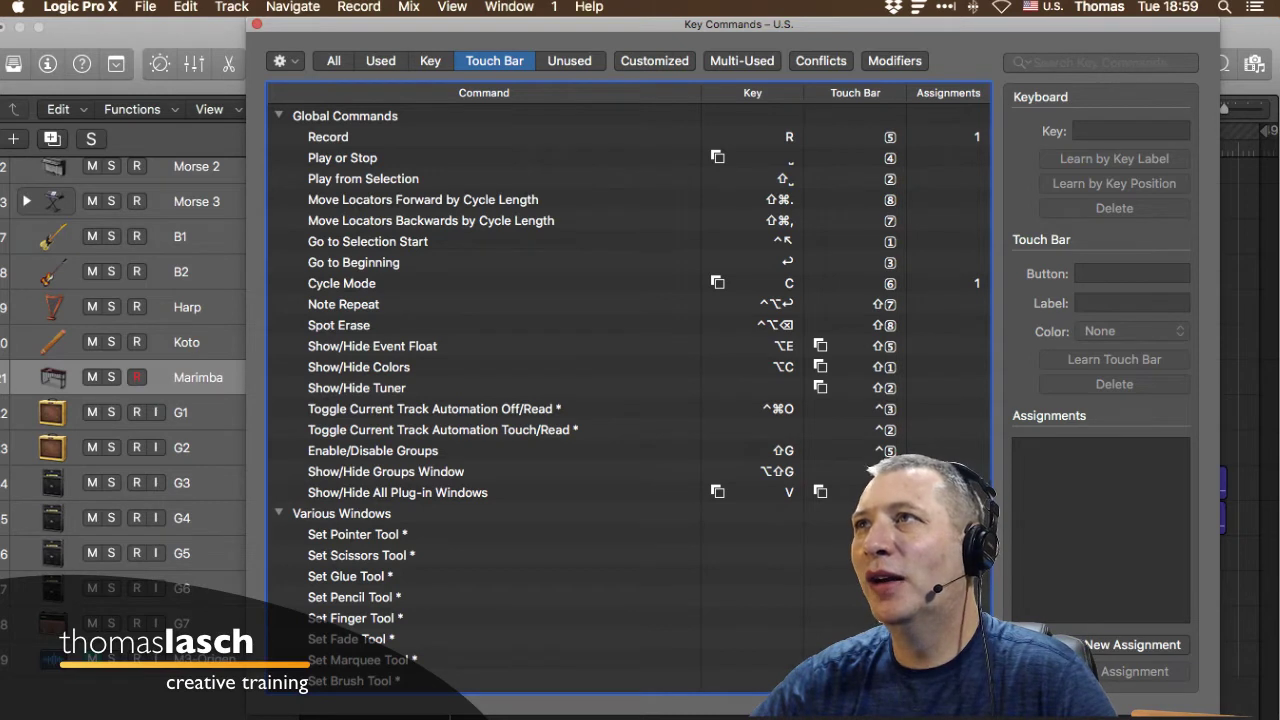
{"action": "left_click", "coordinate": [569, 61]}
{"action": "left_click", "coordinate": [654, 61]}
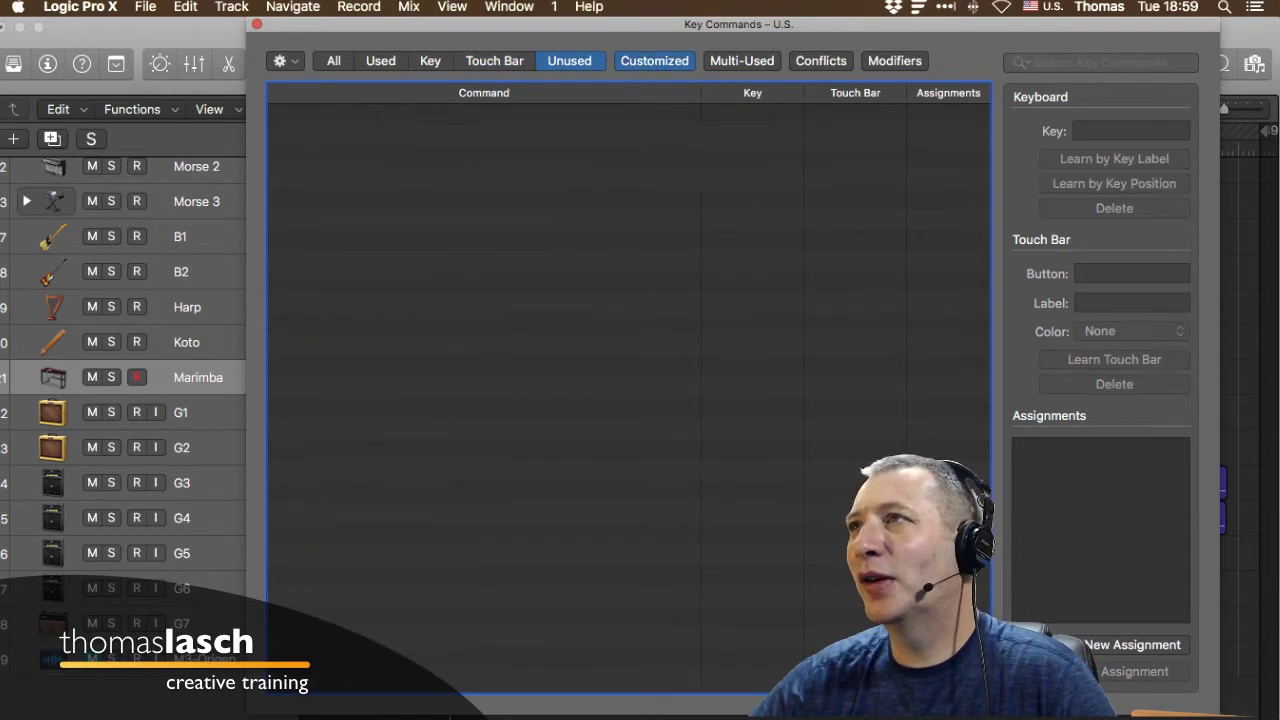
Show all key commands again with the Customized filter turned off.
{"action": "left_click", "coordinate": [334, 61]}
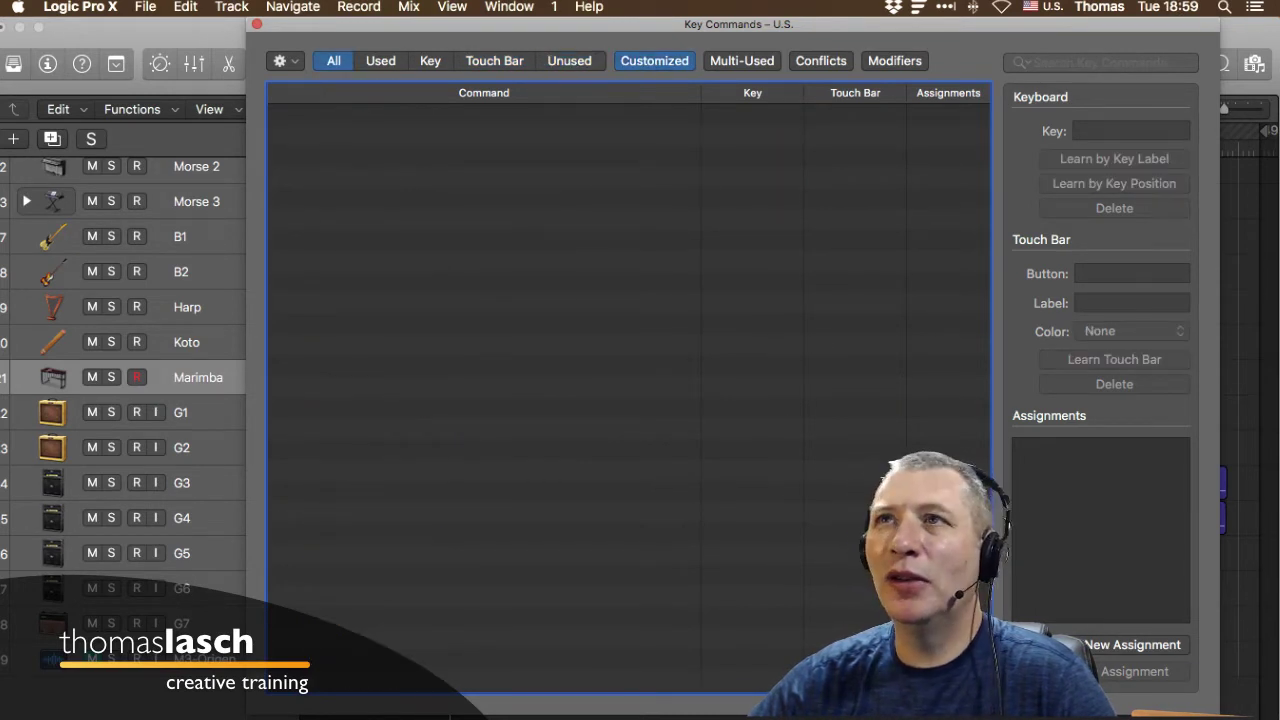
{"action": "left_click", "coordinate": [654, 61]}
{"action": "left_click", "coordinate": [654, 61]}
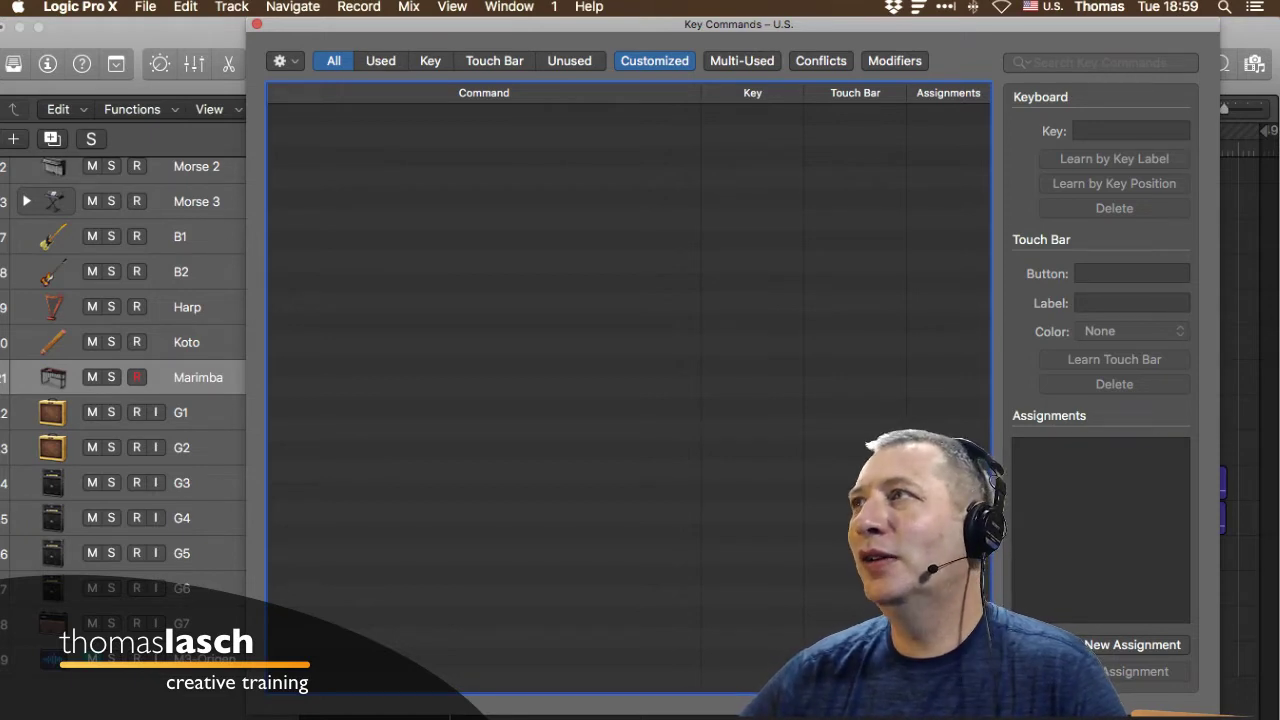
{"action": "left_click", "coordinate": [1080, 63]}
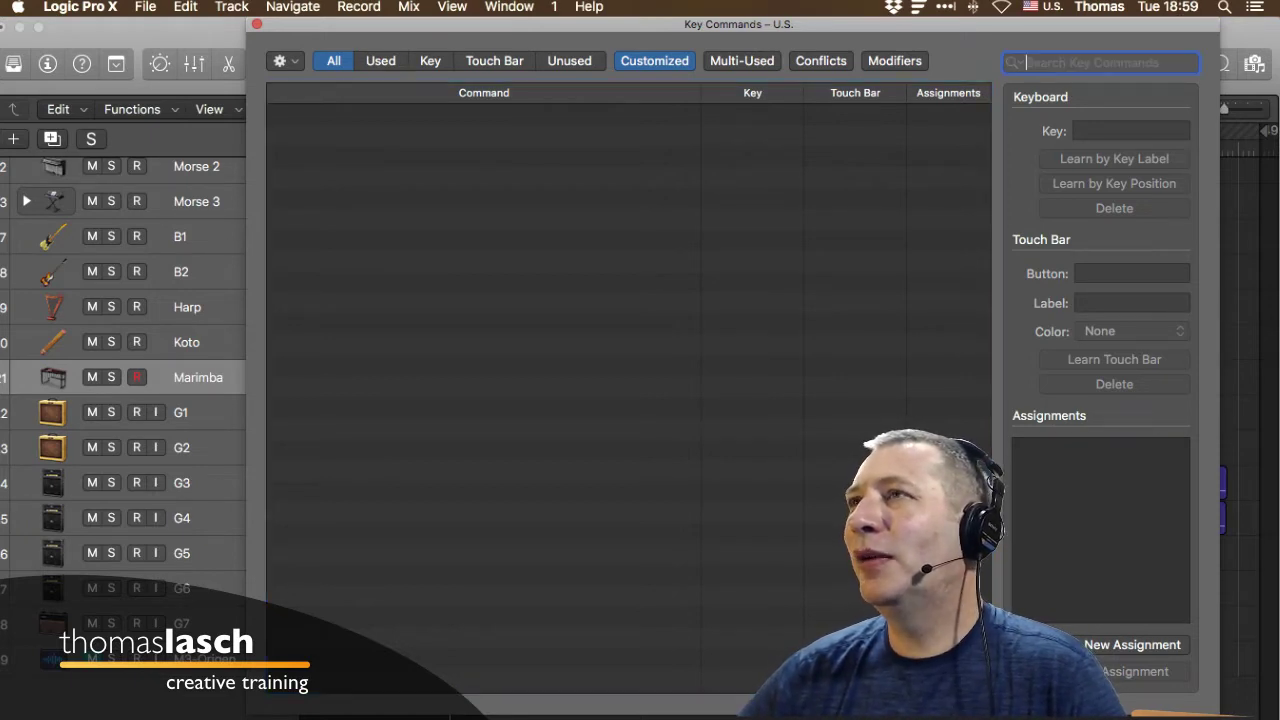
{"action": "left_click", "coordinate": [654, 61]}
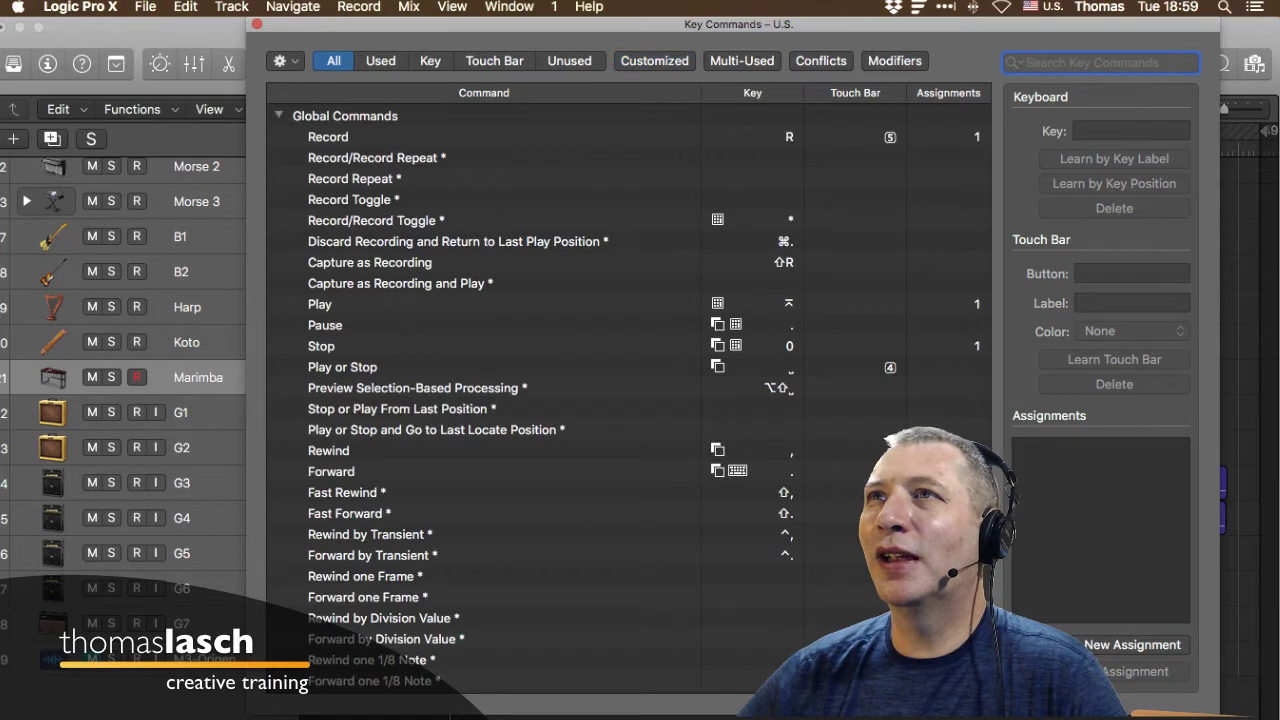
Try to assign Control-Option-Command-R to the Record command by key position, cancel the conflicting assignment and stop learning.
{"action": "left_click", "coordinate": [328, 137]}
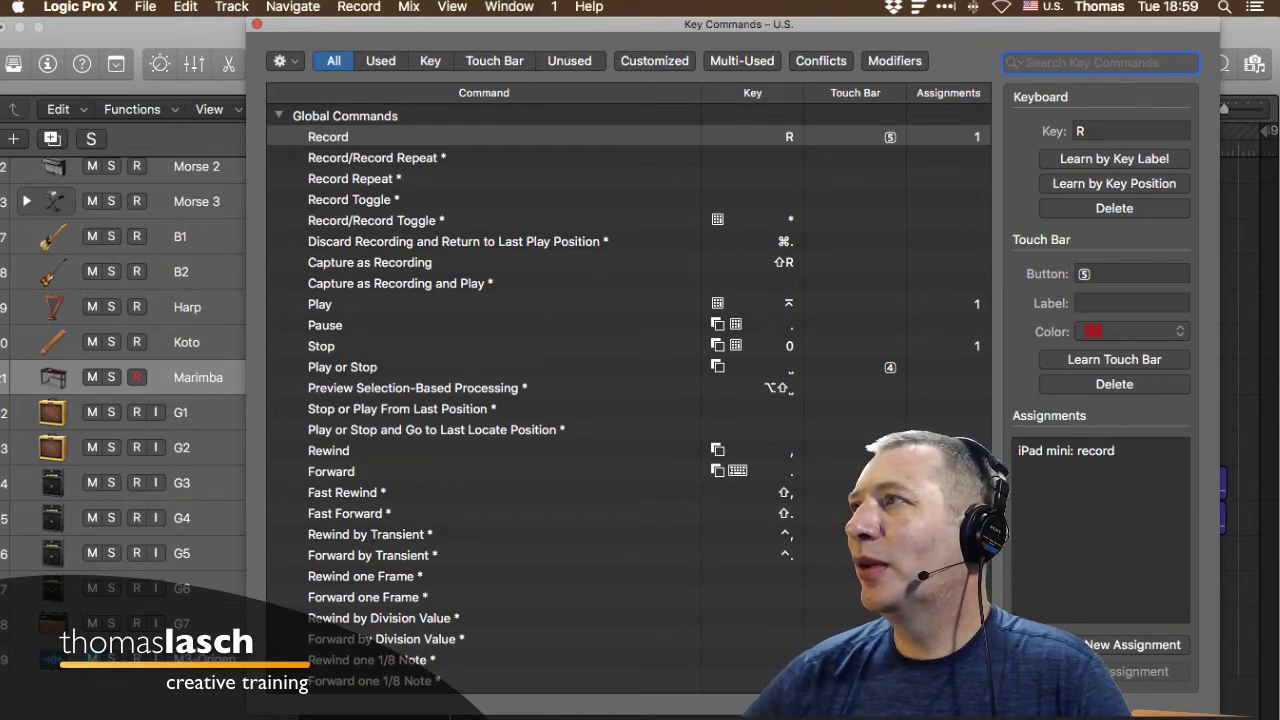
{"action": "left_click", "coordinate": [1114, 184]}
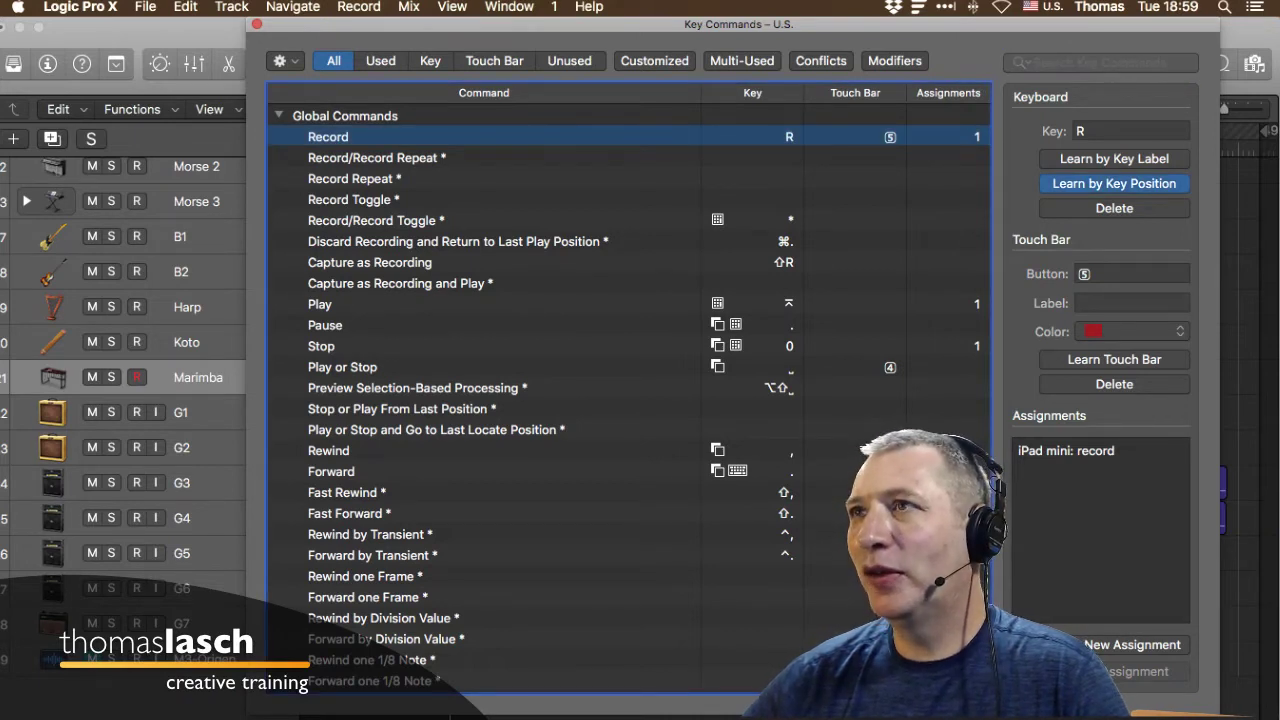
{"action": "key", "text": "z"}
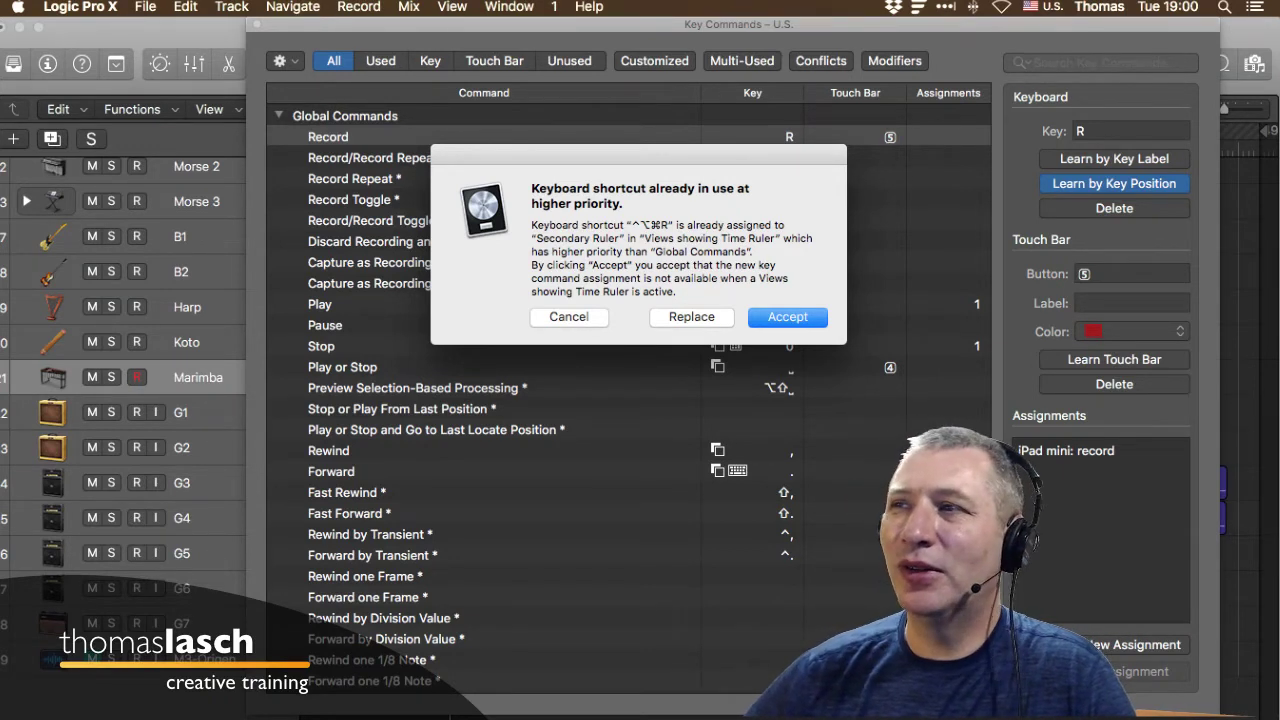
{"action": "key", "text": "Escape"}
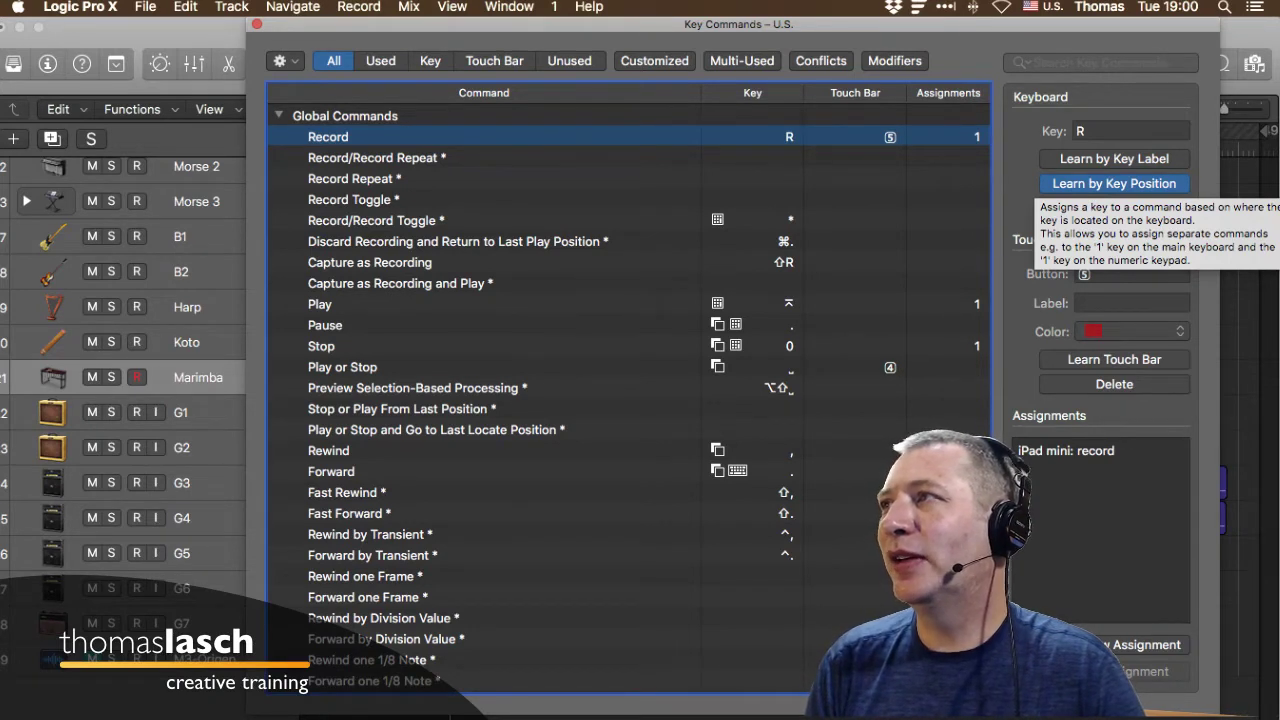
{"action": "left_click", "coordinate": [1114, 184]}
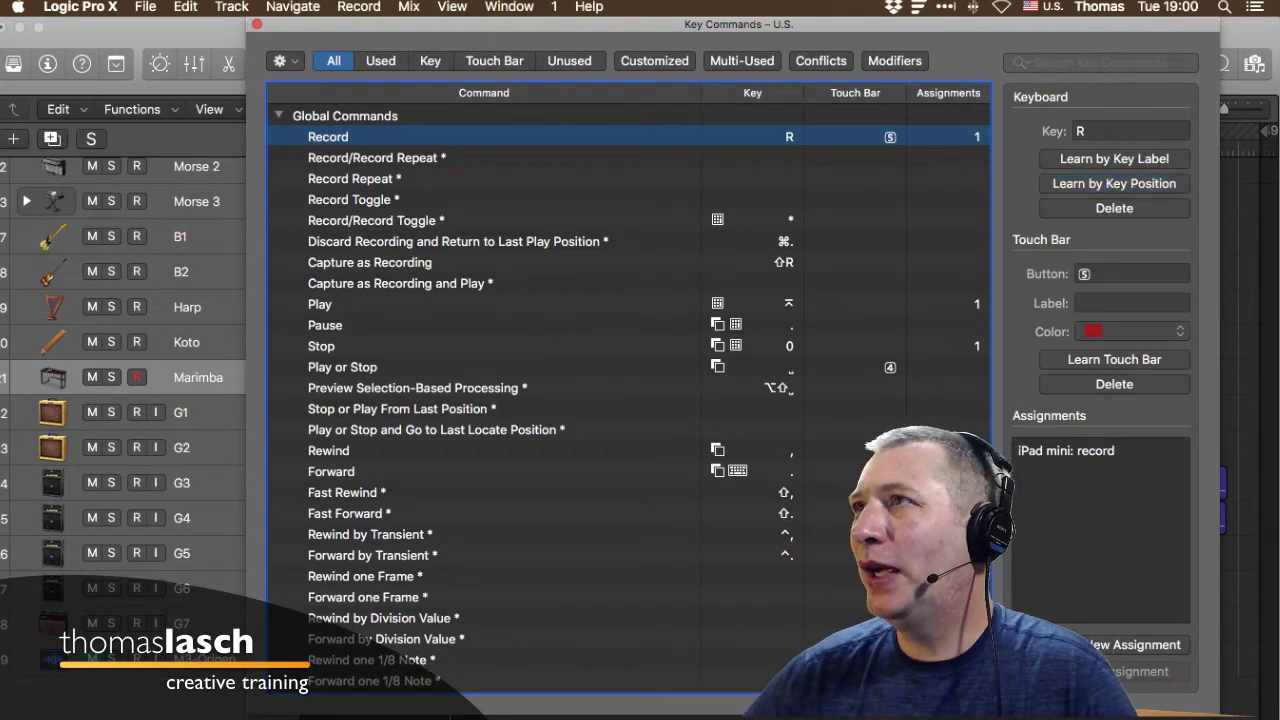
Search the complete key commands list for "play" and clear the search.
{"action": "left_click", "coordinate": [655, 61]}
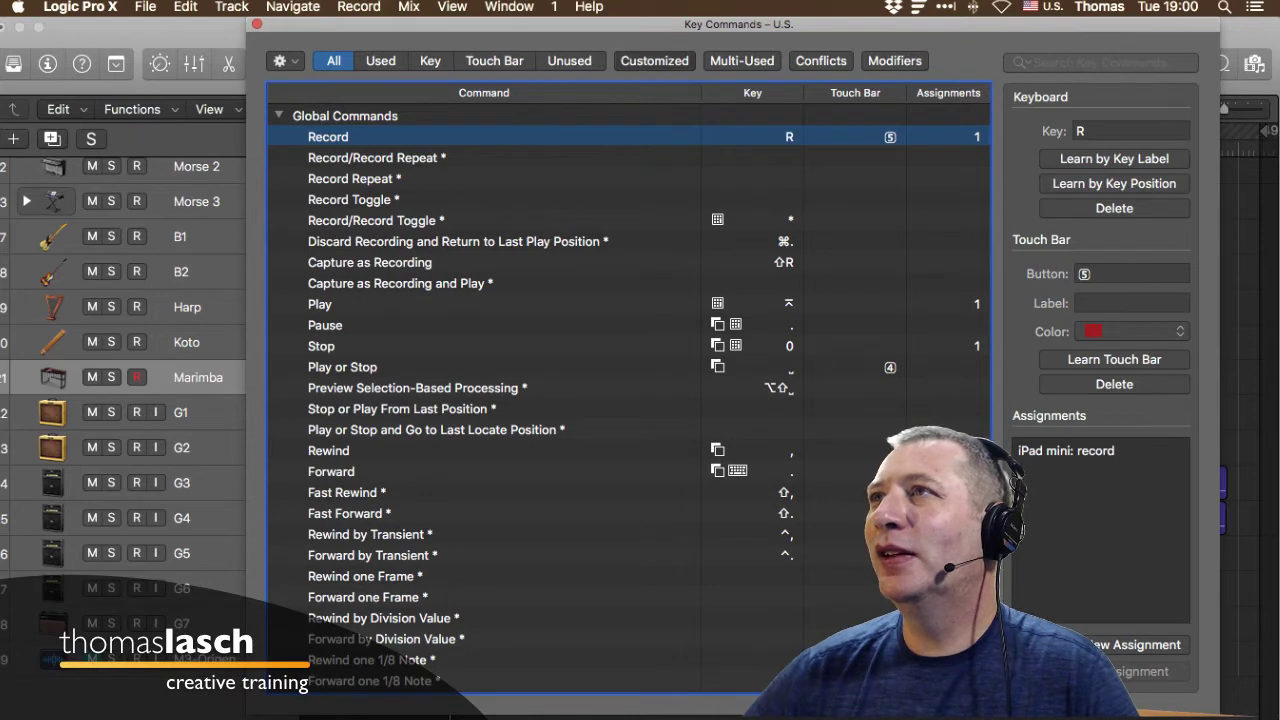
{"action": "left_click", "coordinate": [655, 61]}
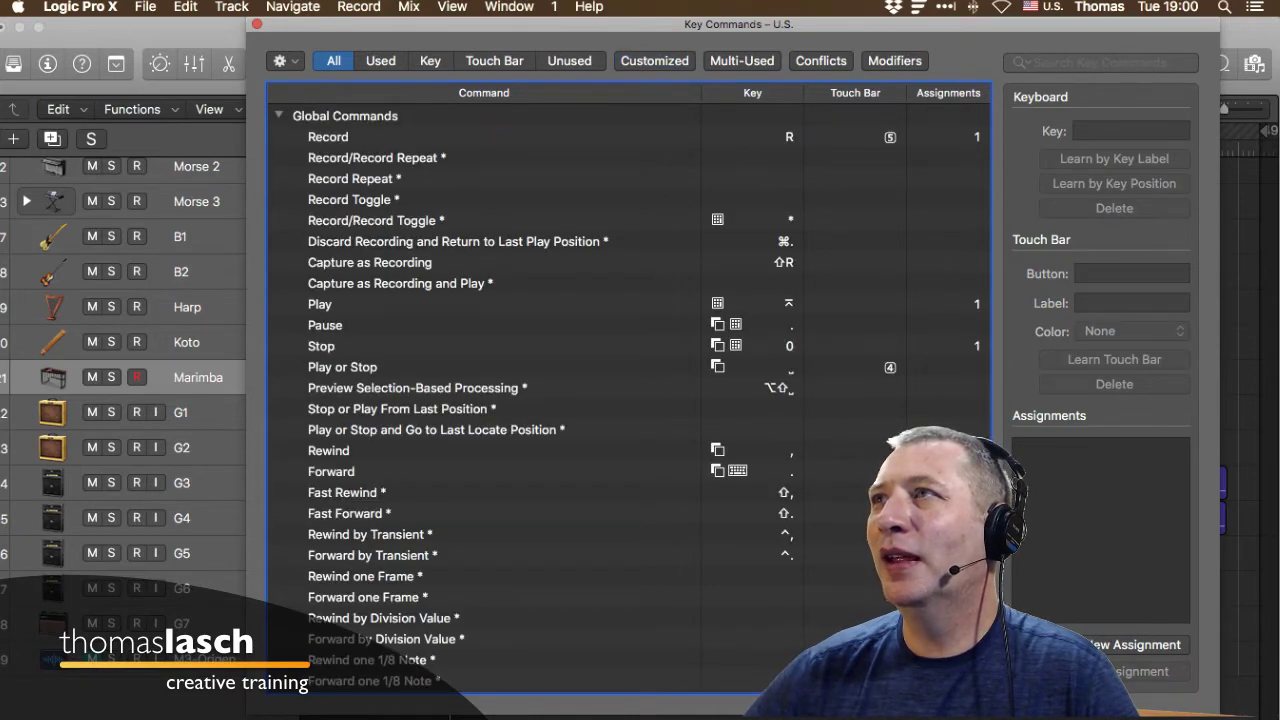
{"action": "left_click", "coordinate": [1097, 63]}
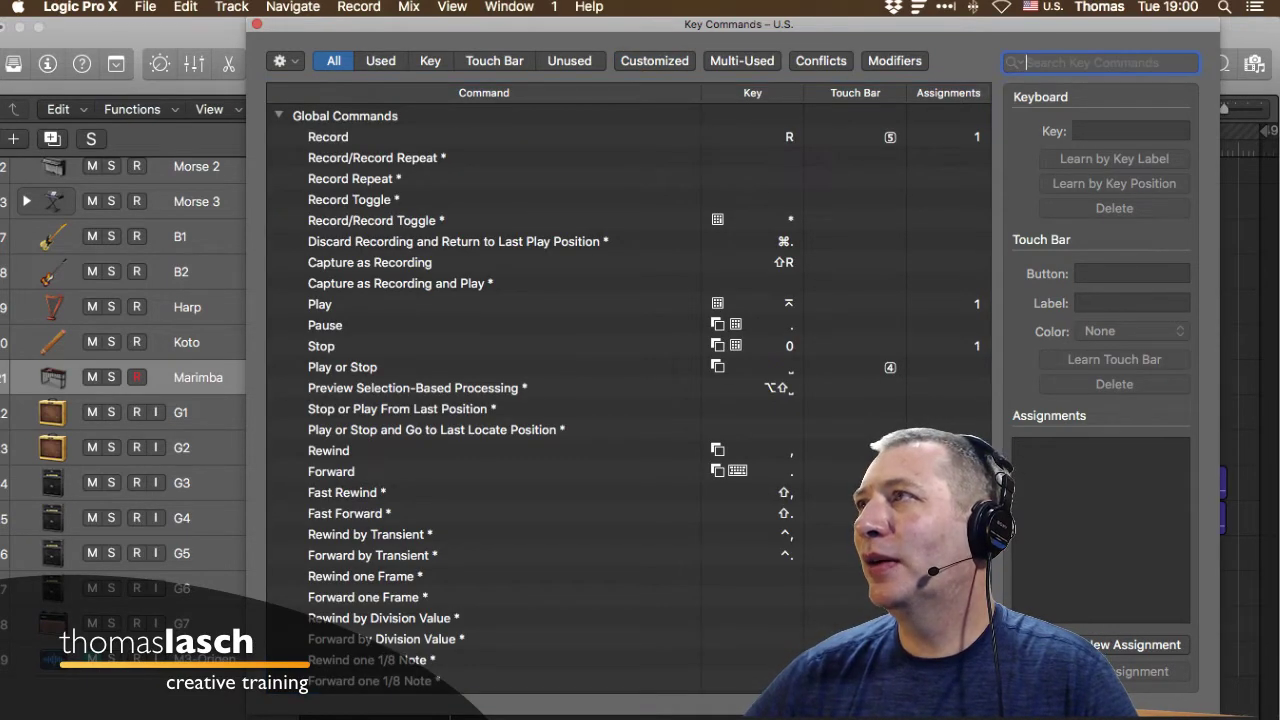
{"action": "type", "text": "play"}
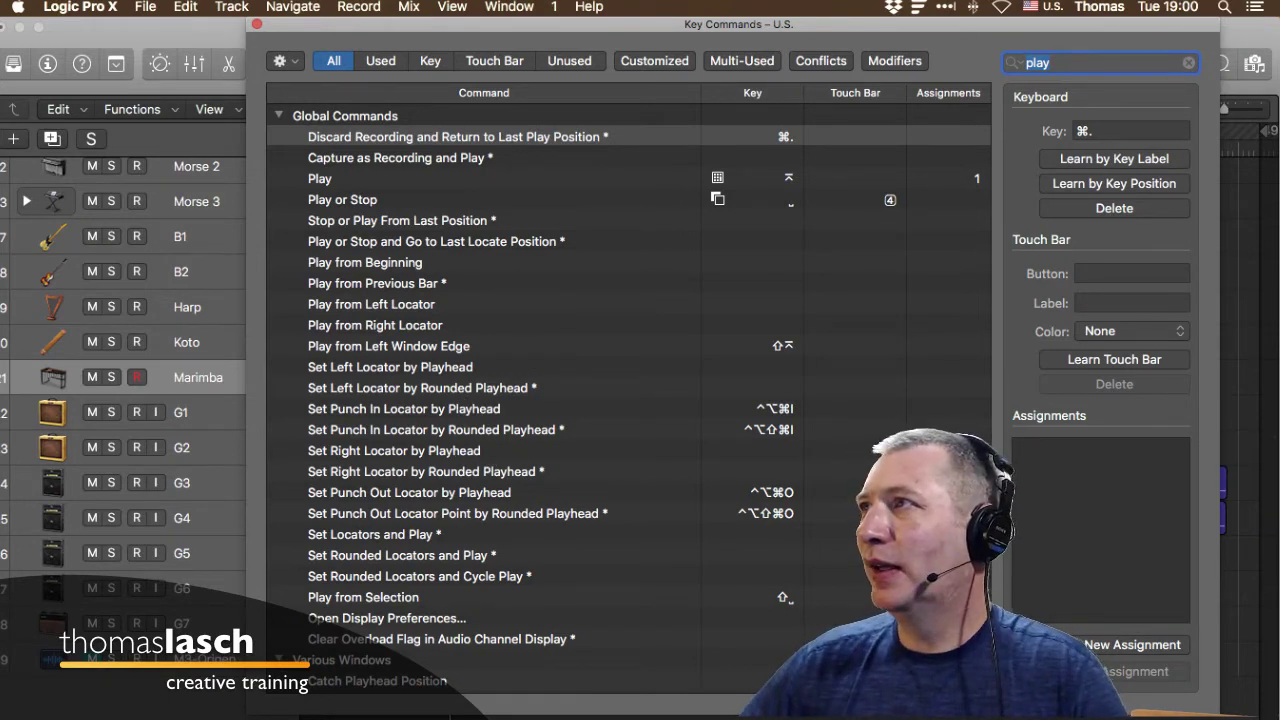
{"action": "key", "text": "BackSpace"}
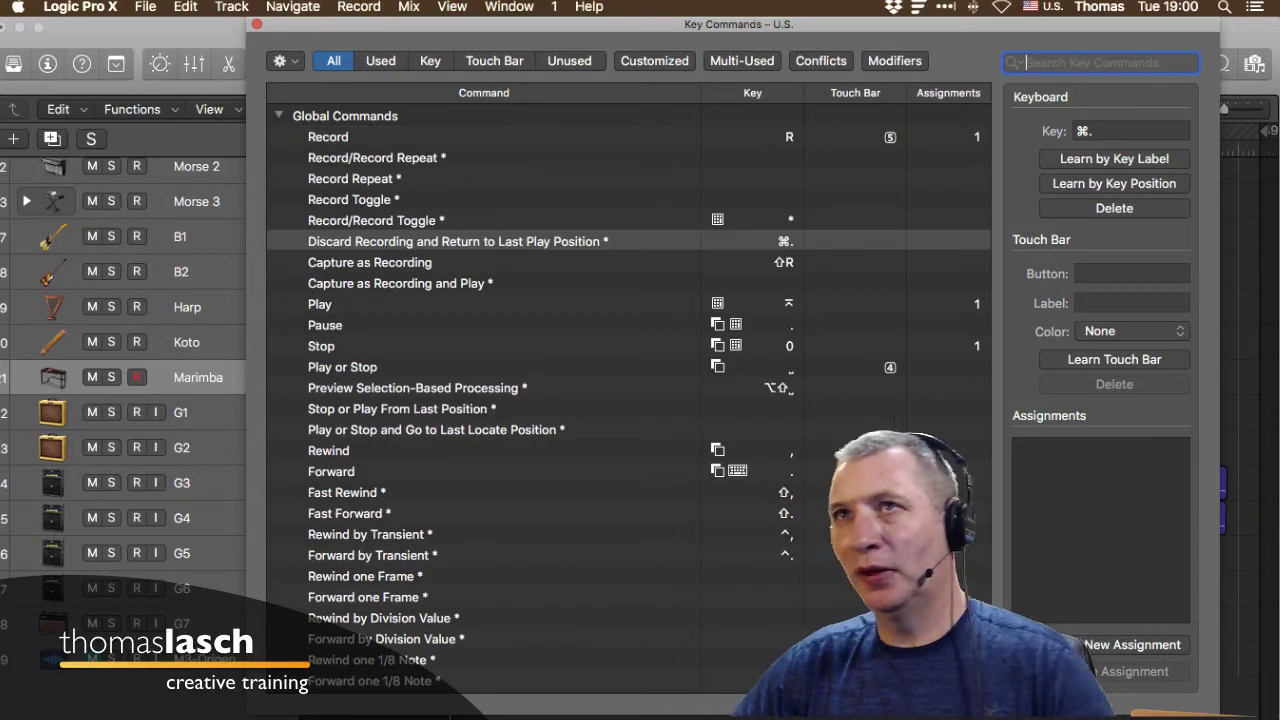
Close the Key Commands editor, reopen and close it twice more, ending back in the Tracks window.
{"action": "left_click", "coordinate": [257, 24]}
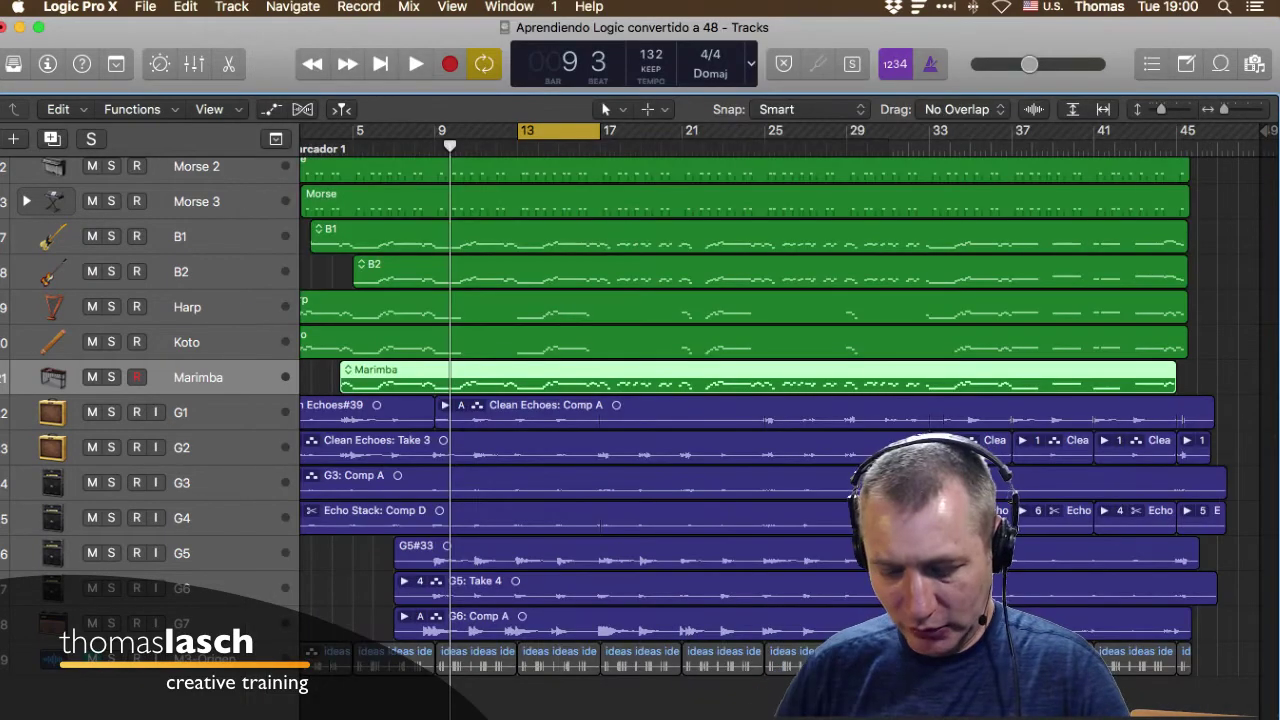
{"action": "key", "text": "alt+k"}
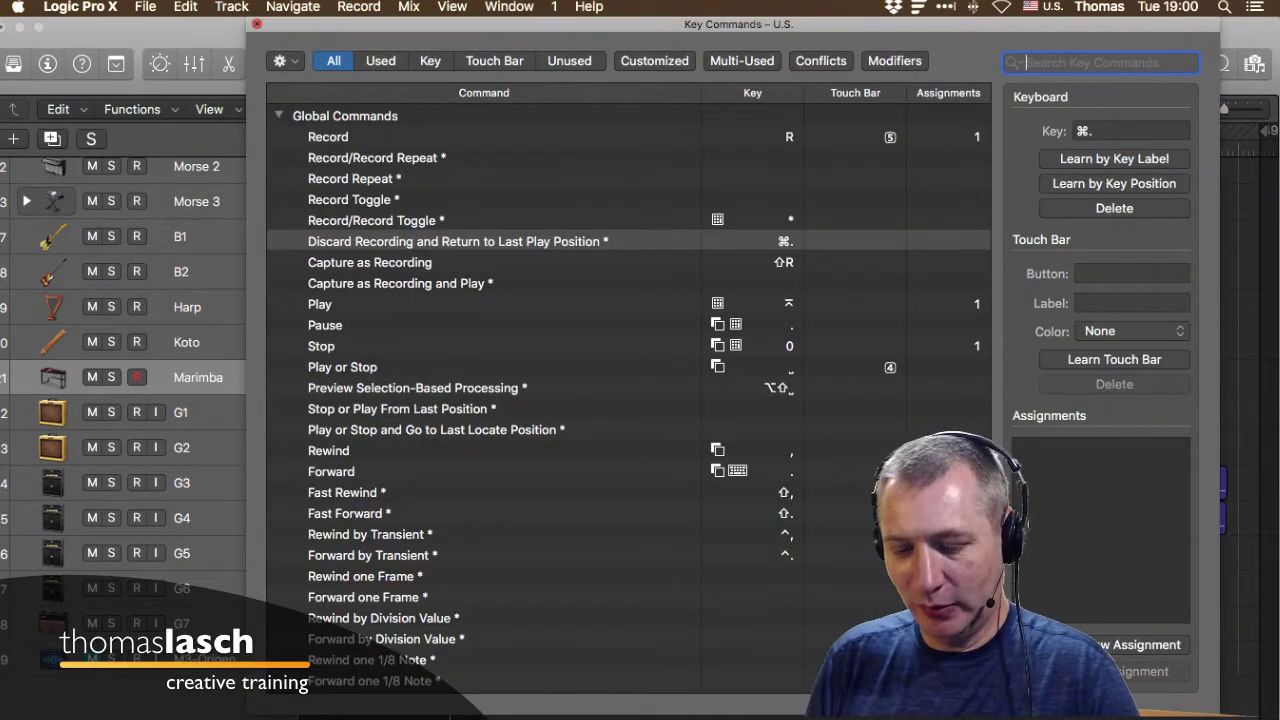
{"action": "key", "text": "Escape"}
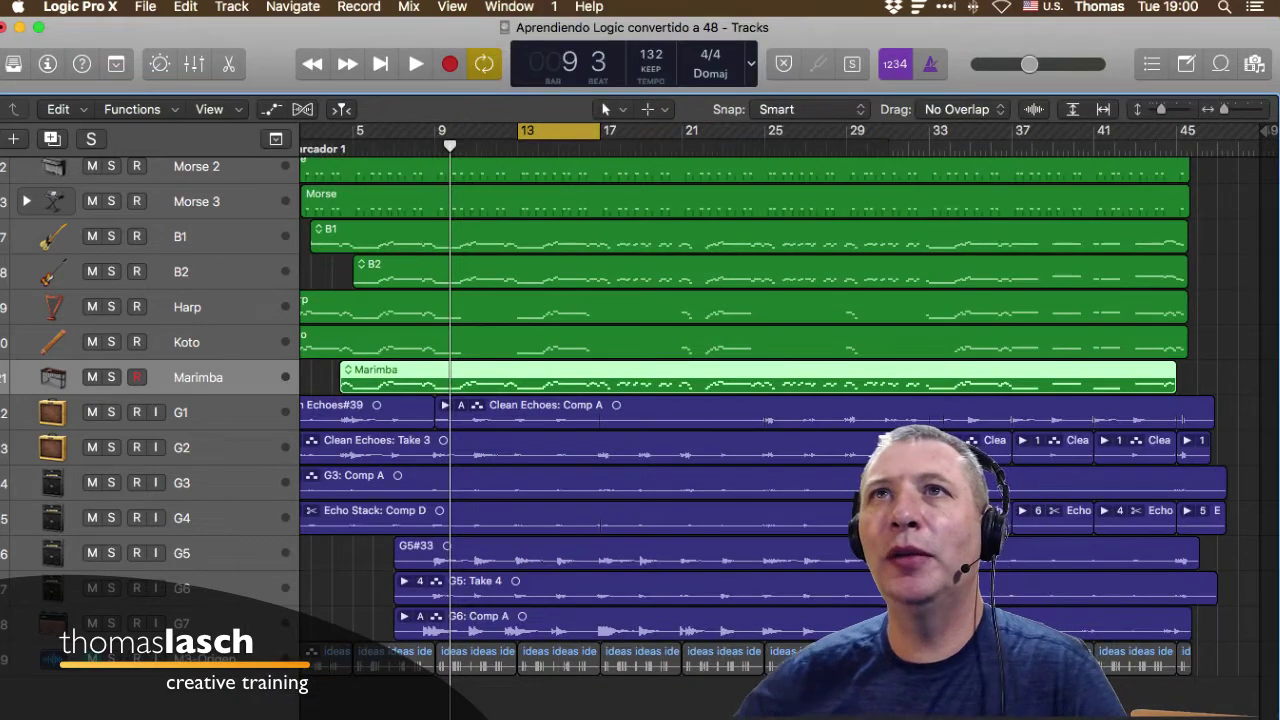
{"action": "left_click", "coordinate": [80, 6]}
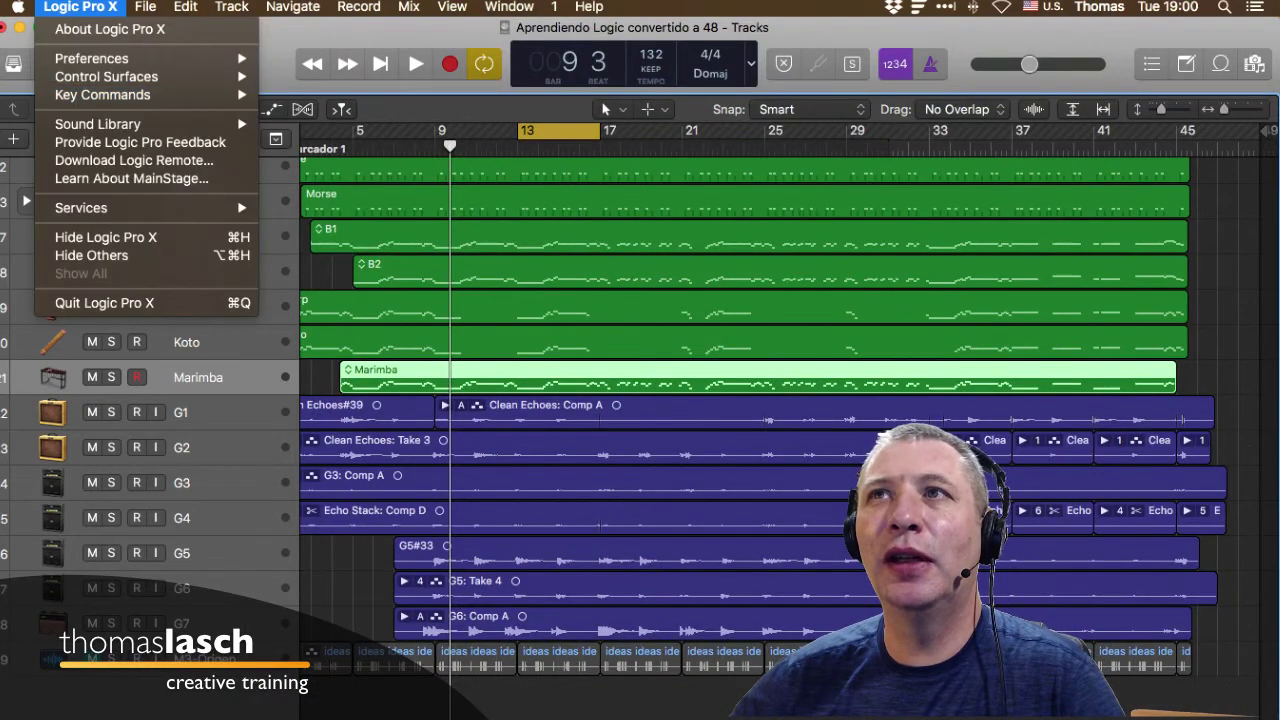
{"action": "mouse_move", "coordinate": [102, 94]}
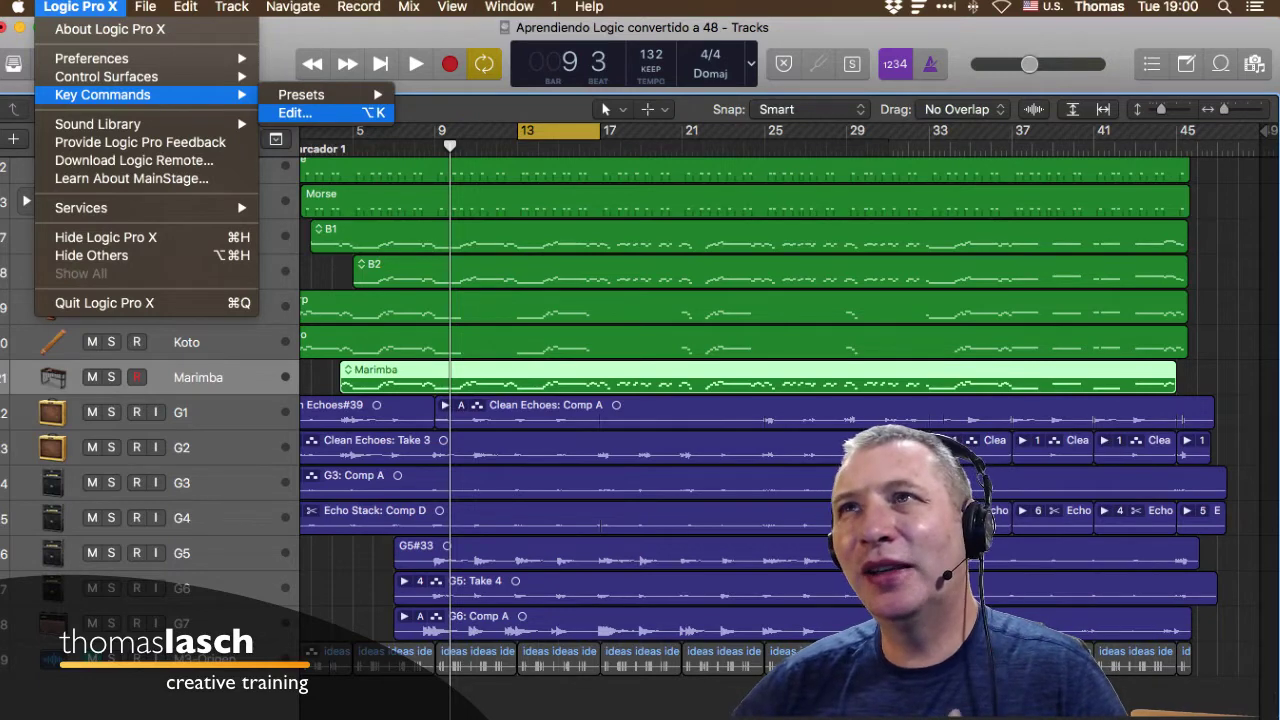
{"action": "left_click", "coordinate": [295, 113]}
{"action": "key", "text": "alt+k"}
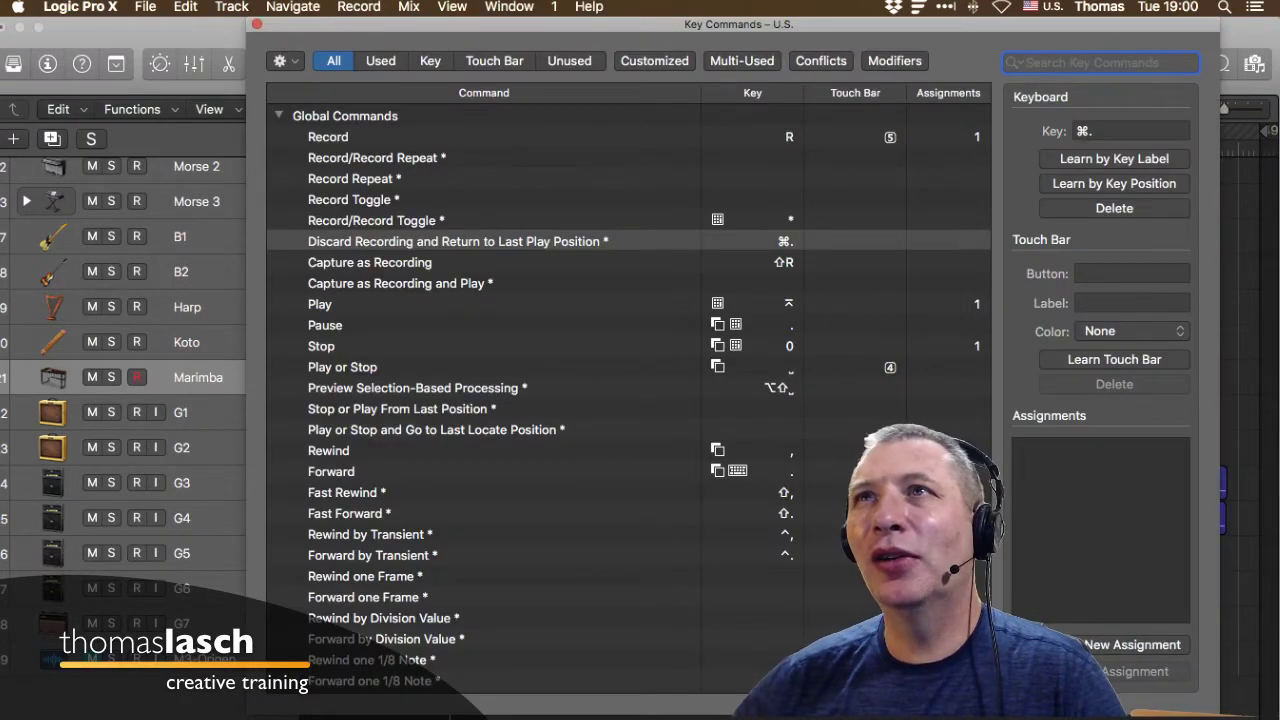
{"action": "key", "text": "super+w"}
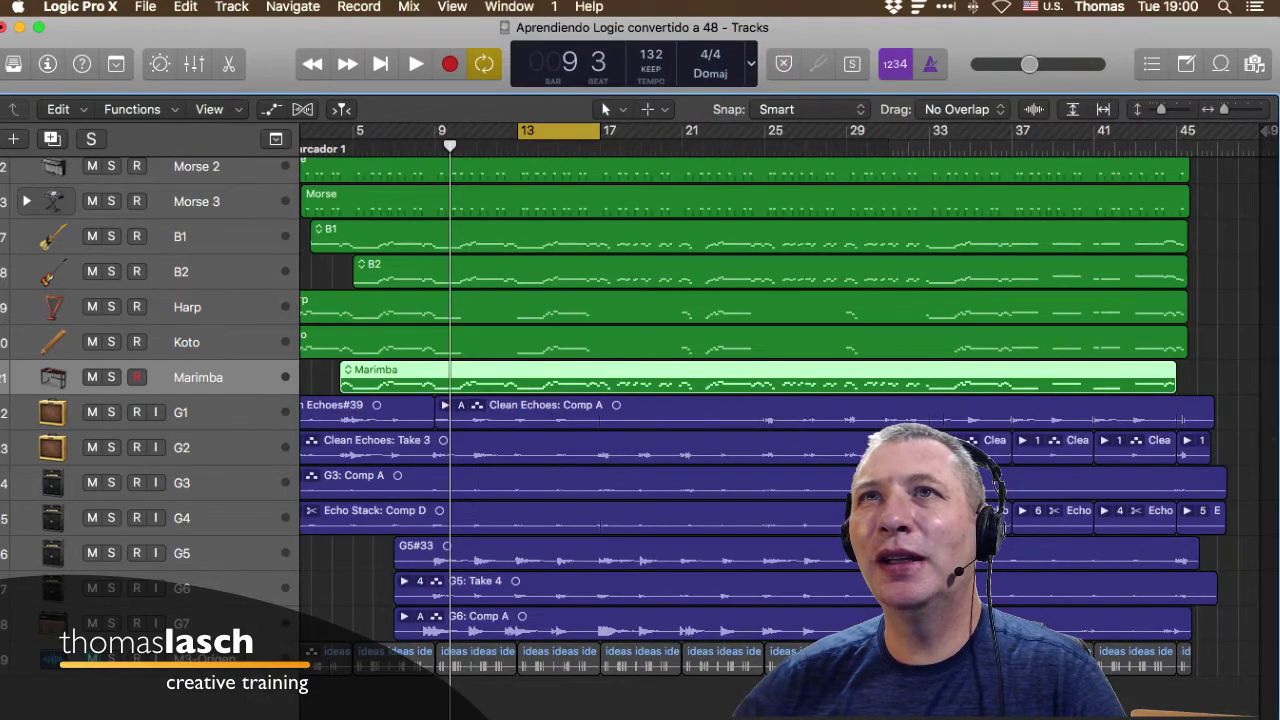
Load the Pro Tools key commands preset and accept the notices about reserved keyboard shortcuts.
{"action": "left_click", "coordinate": [80, 7]}
{"action": "mouse_move", "coordinate": [103, 95]}
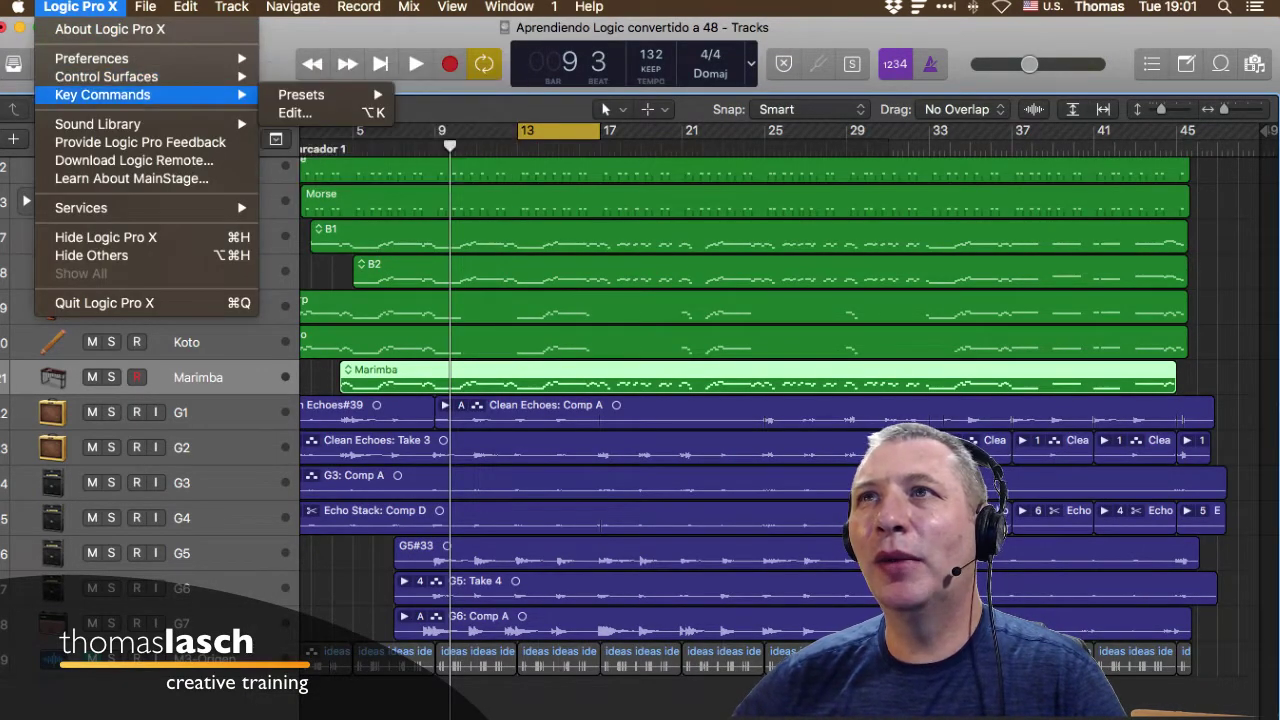
{"action": "mouse_move", "coordinate": [301, 94]}
{"action": "left_click", "coordinate": [445, 221]}
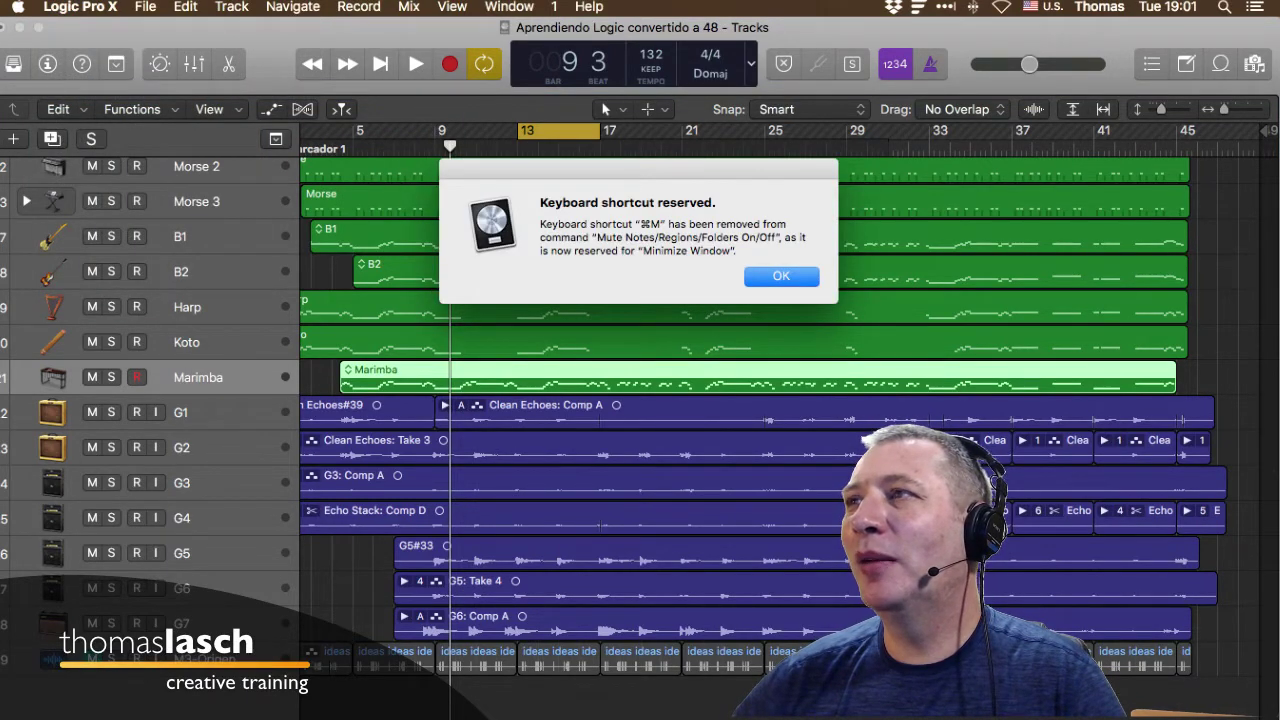
{"action": "key", "text": "Return"}
{"action": "key", "text": "Return"}
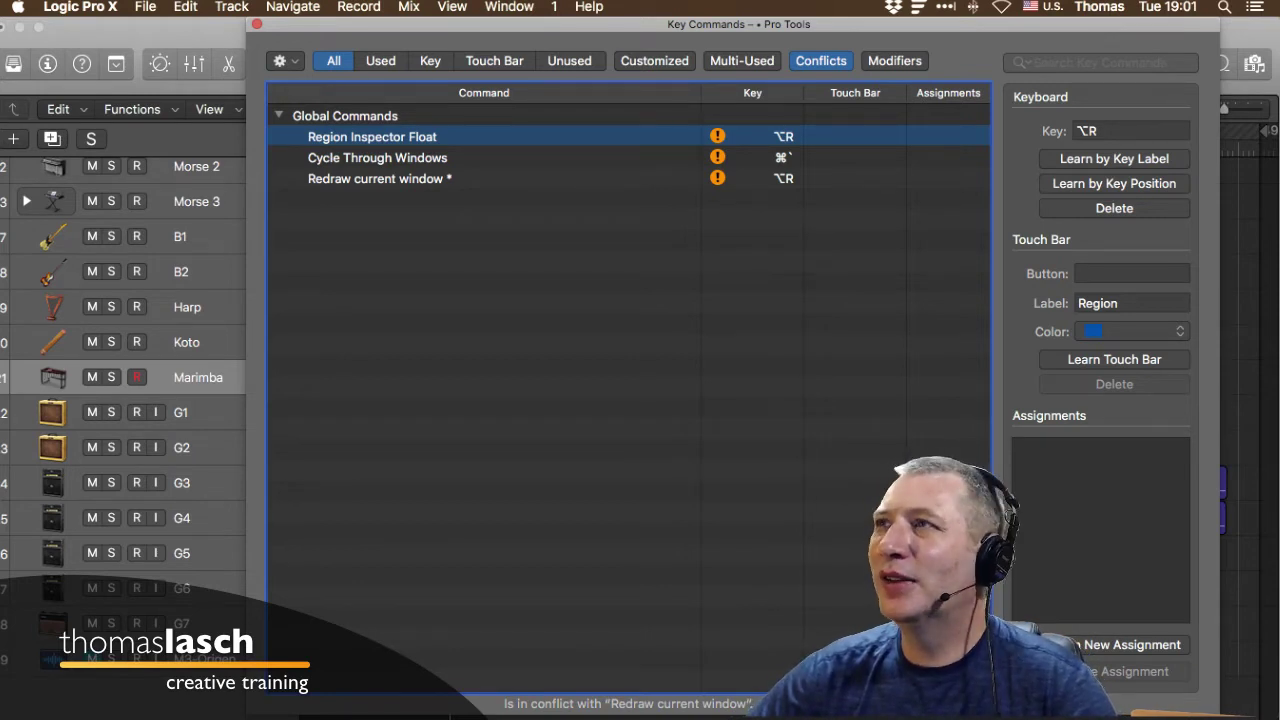
Turn off the Conflicts filter and select the Record command at the start of Global Commands.
{"action": "left_click", "coordinate": [821, 61]}
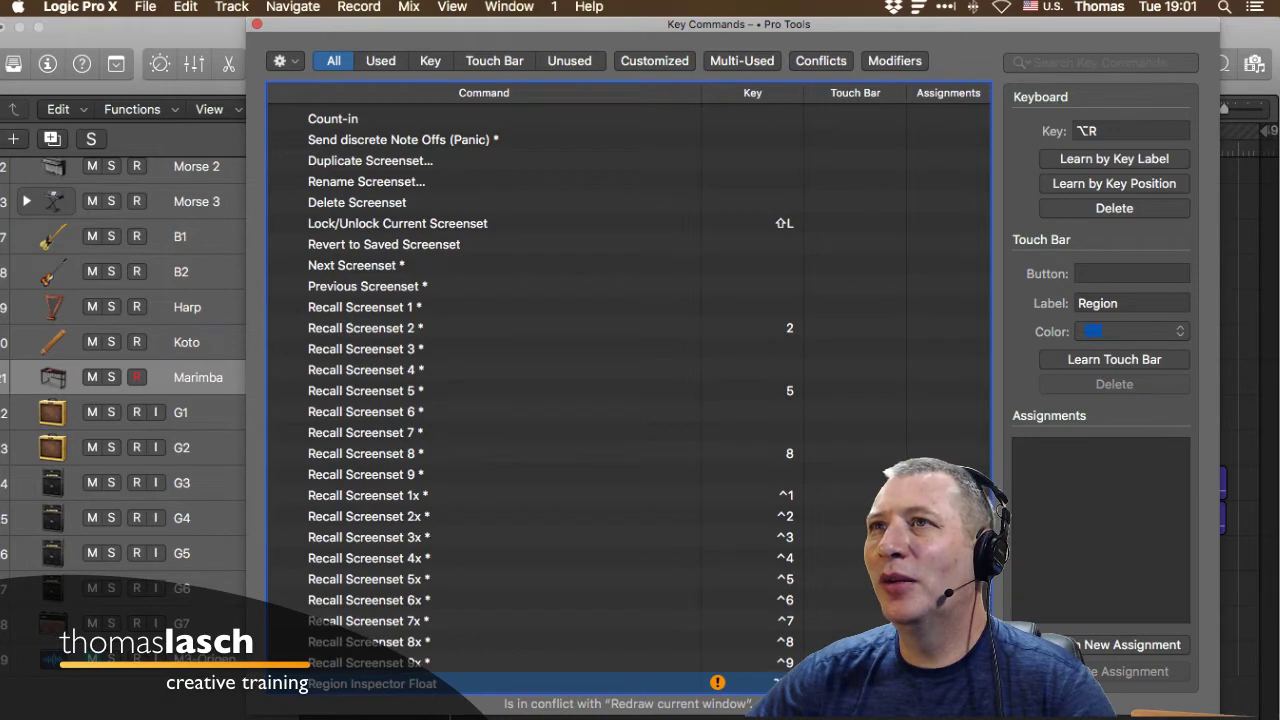
{"action": "scroll", "coordinate": [628, 390], "scroll_direction": "up", "scroll_amount": 20}
{"action": "scroll", "coordinate": [628, 390], "scroll_direction": "up", "scroll_amount": 20}
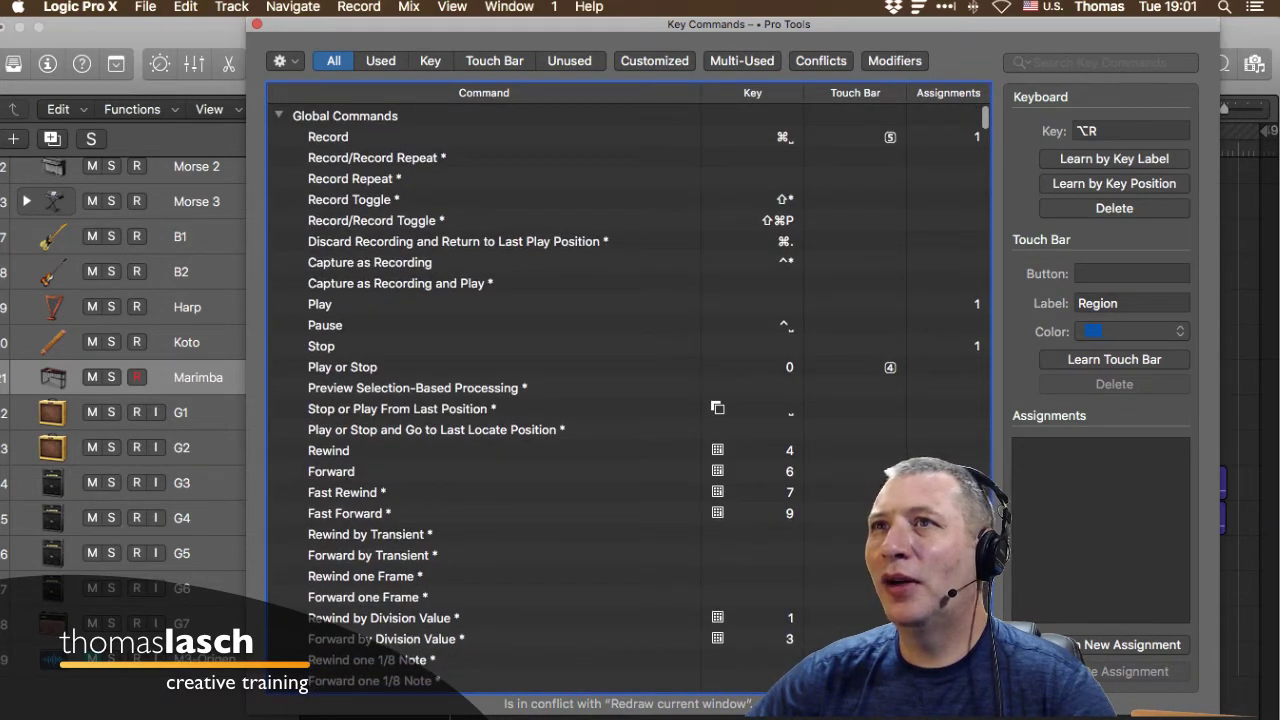
{"action": "left_click", "coordinate": [328, 137]}
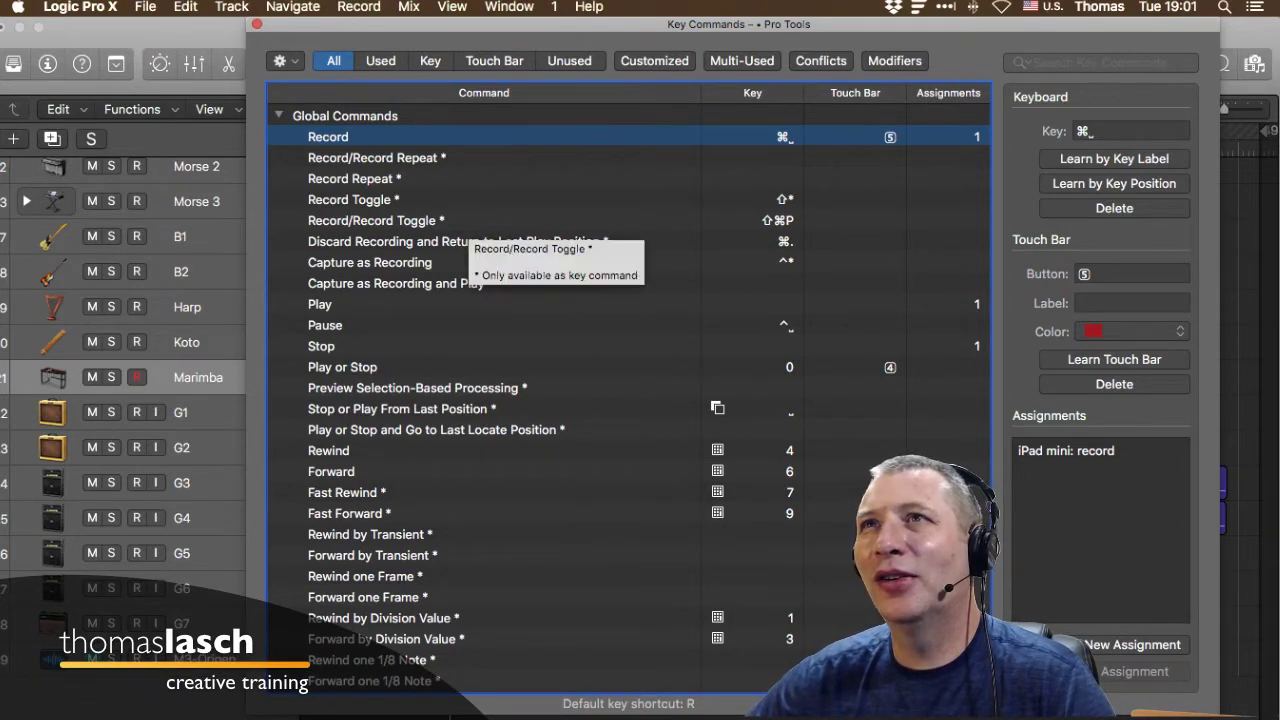
Copy the key commands to the clipboard, switch to TextEdit and paste them into a new document.
{"action": "left_click", "coordinate": [280, 61]}
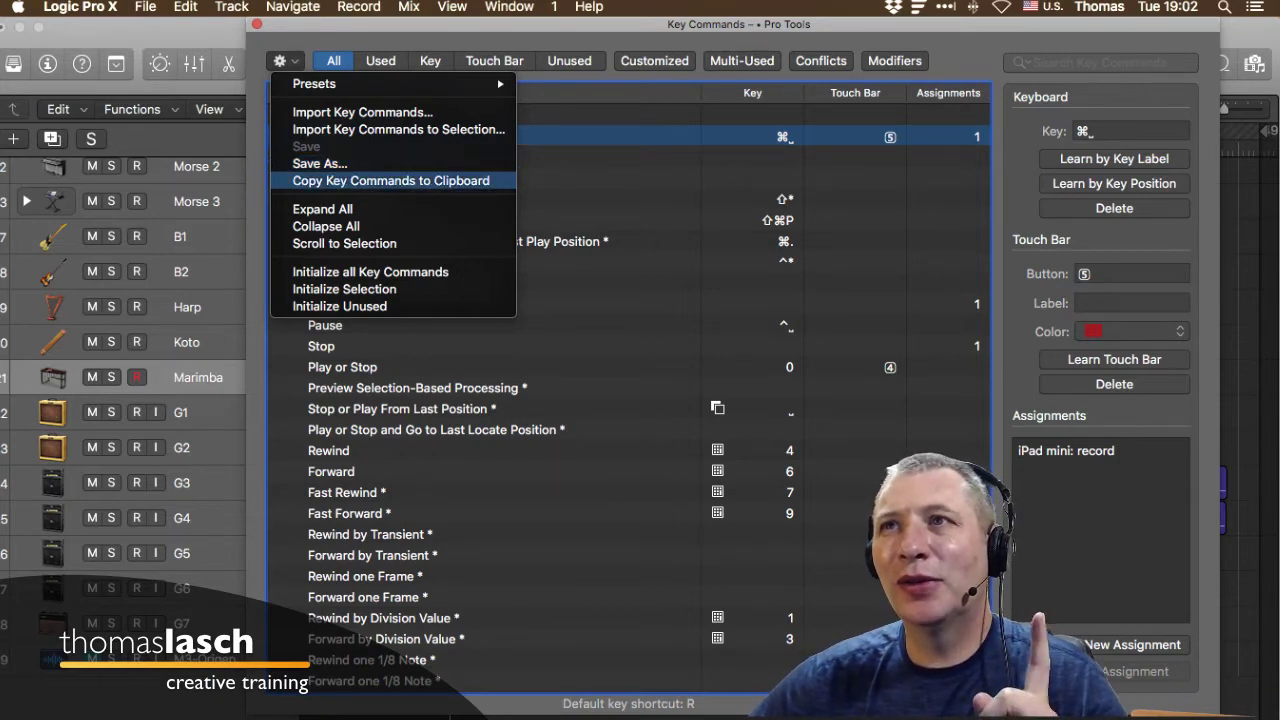
{"action": "left_click", "coordinate": [391, 180]}
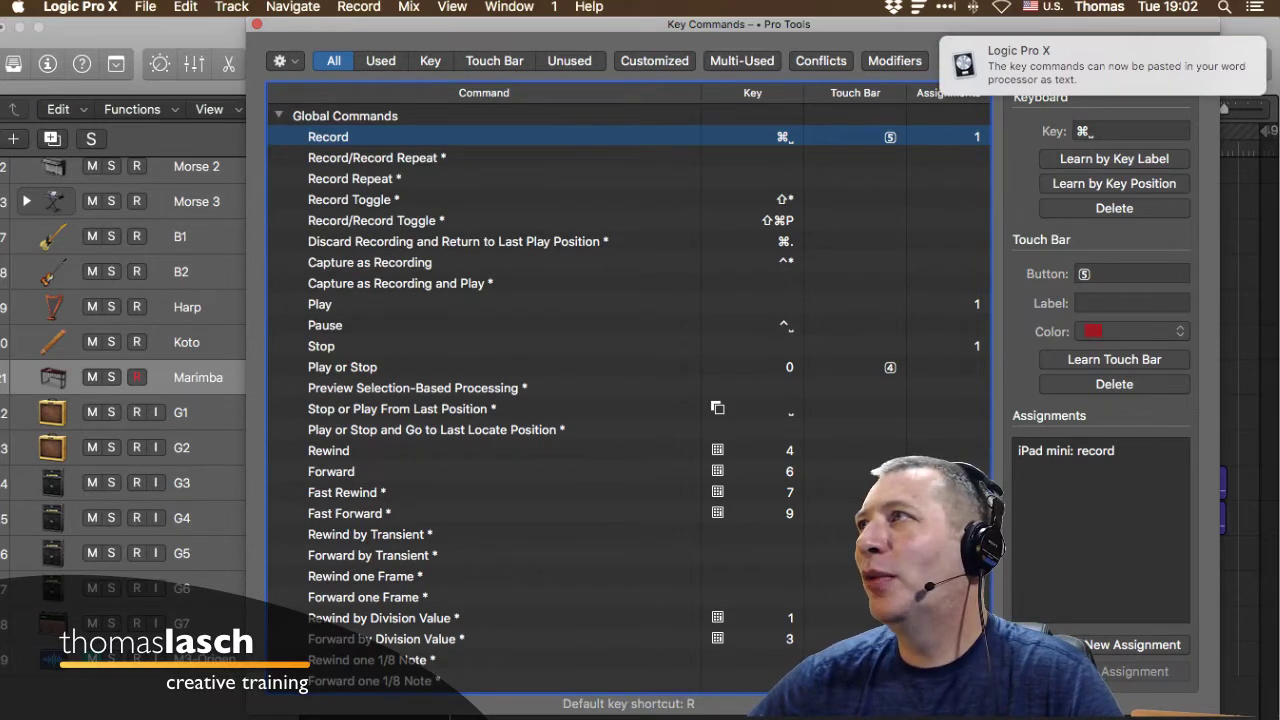
{"action": "key", "text": "super+space"}
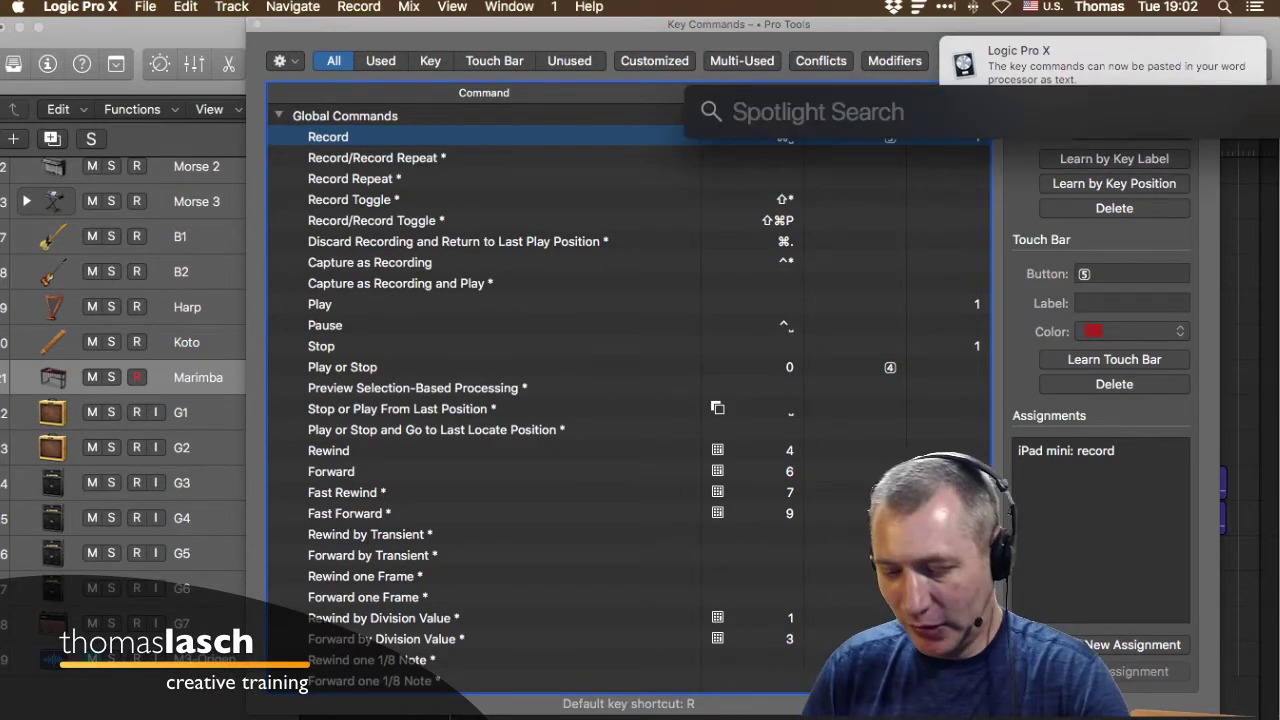
{"action": "type", "text": "textEdit"}
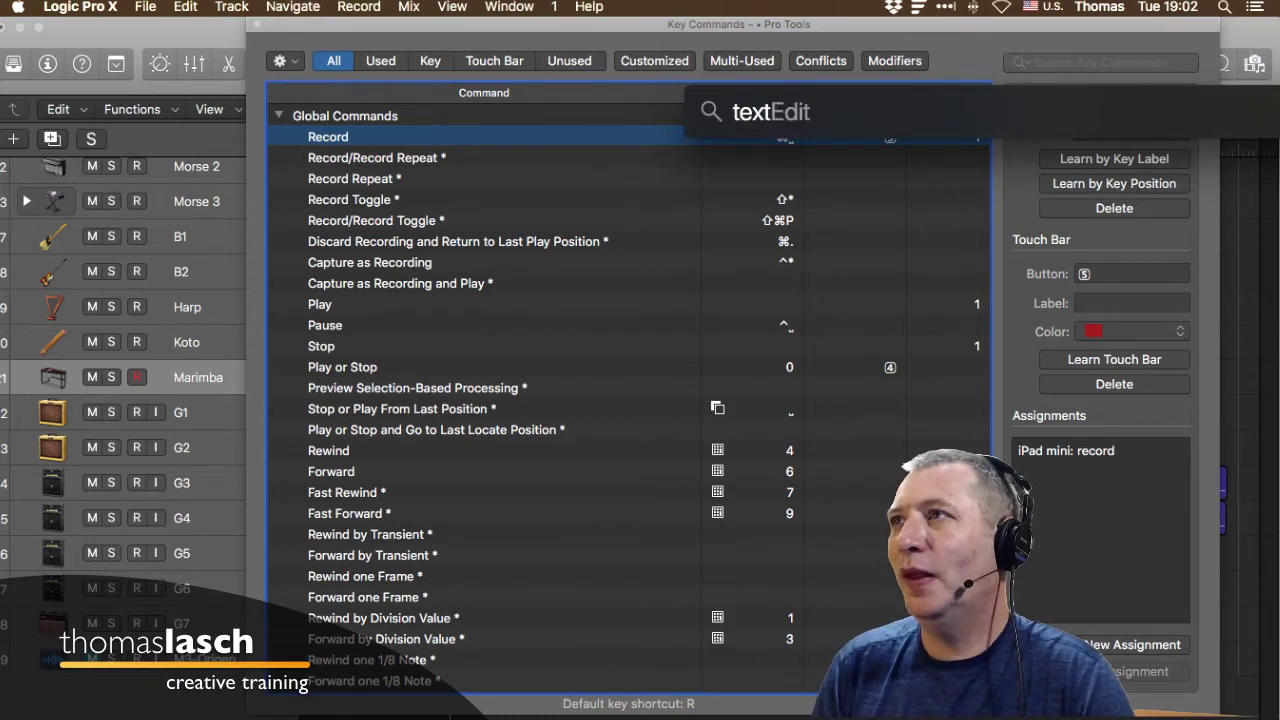
{"action": "key", "text": "Return"}
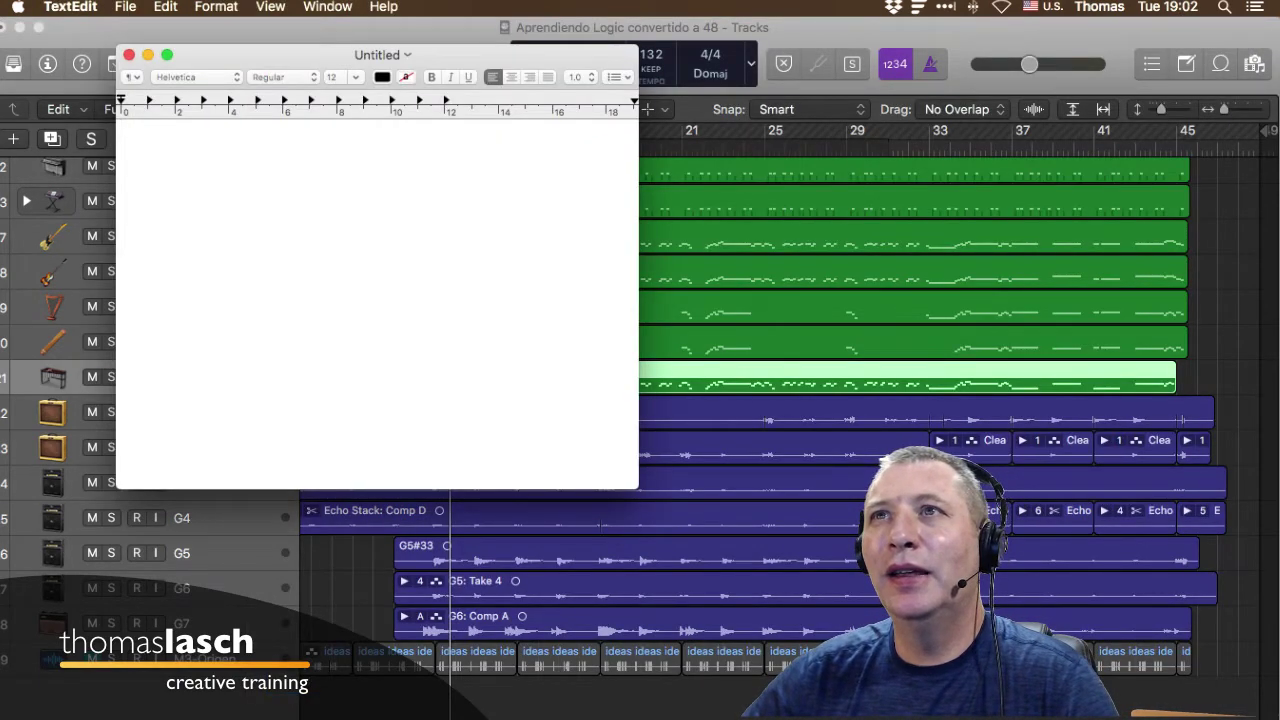
{"action": "key", "text": "super+v"}
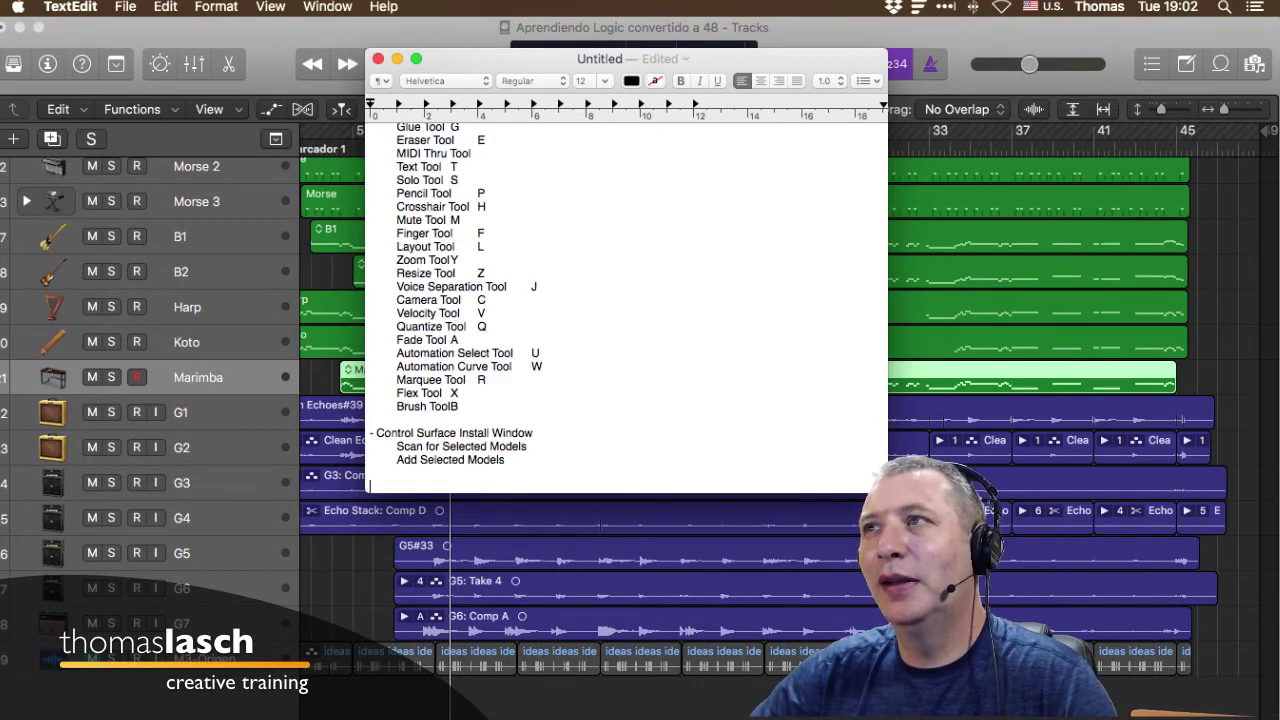
Enlarge the TextEdit document window and look through the pasted command list back to its beginning.
{"action": "left_click_drag", "start_coordinate": [887, 492], "coordinate": [1071, 688]}
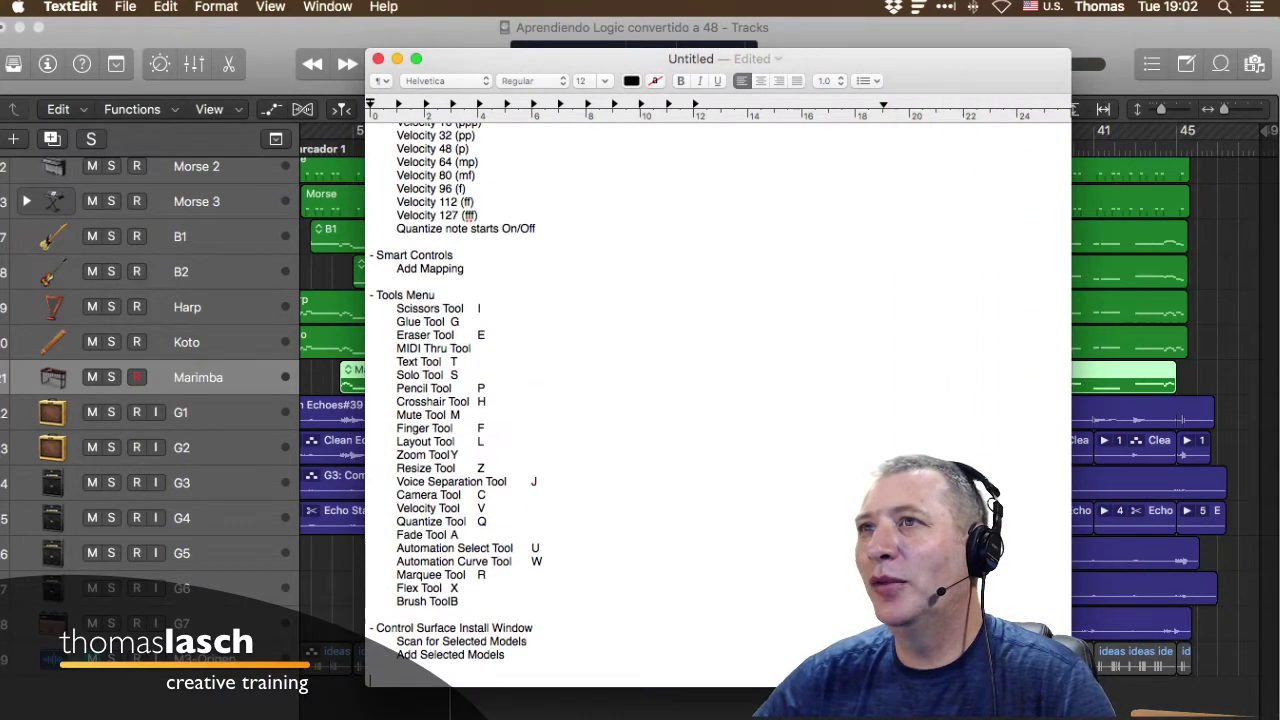
{"action": "scroll", "coordinate": [520, 400], "scroll_direction": "up", "scroll_amount": 15}
{"action": "scroll", "coordinate": [520, 400], "scroll_direction": "up", "scroll_amount": 20}
{"action": "scroll", "coordinate": [520, 400], "scroll_direction": "up", "scroll_amount": 20}
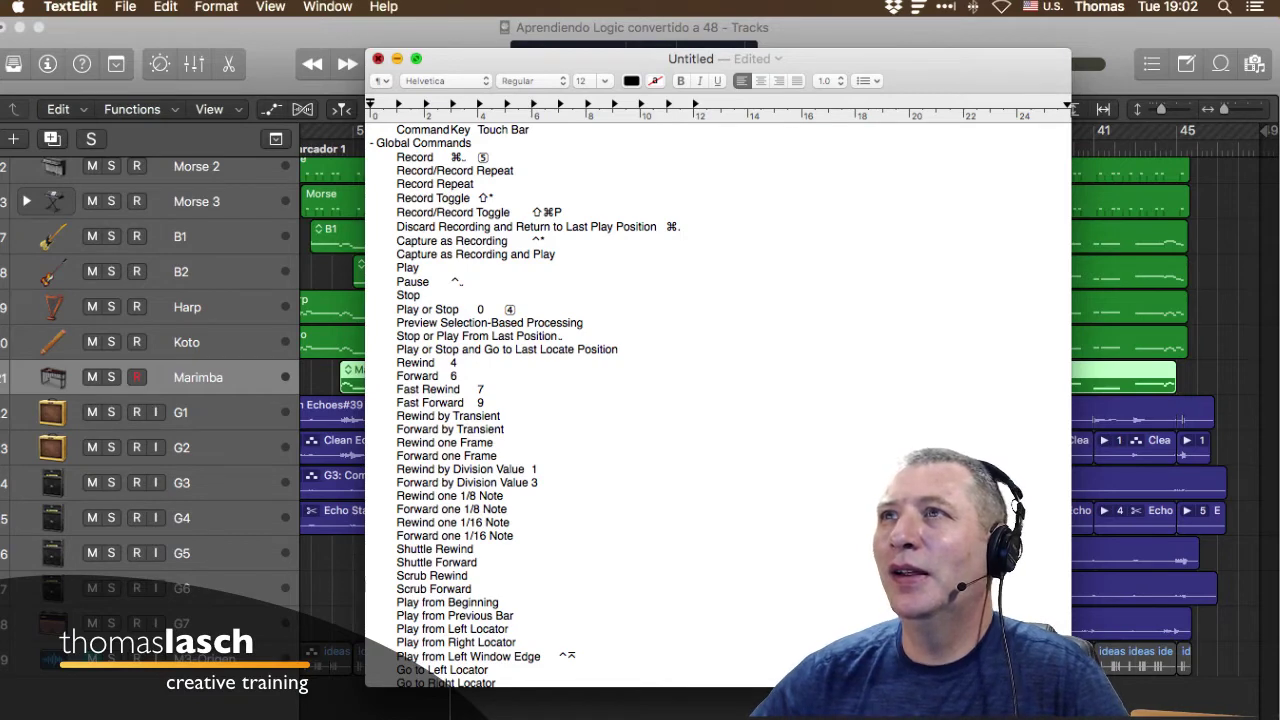
Close the text document without saving it and return to Logic Pro's Key Commands editor.
{"action": "left_click", "coordinate": [378, 58]}
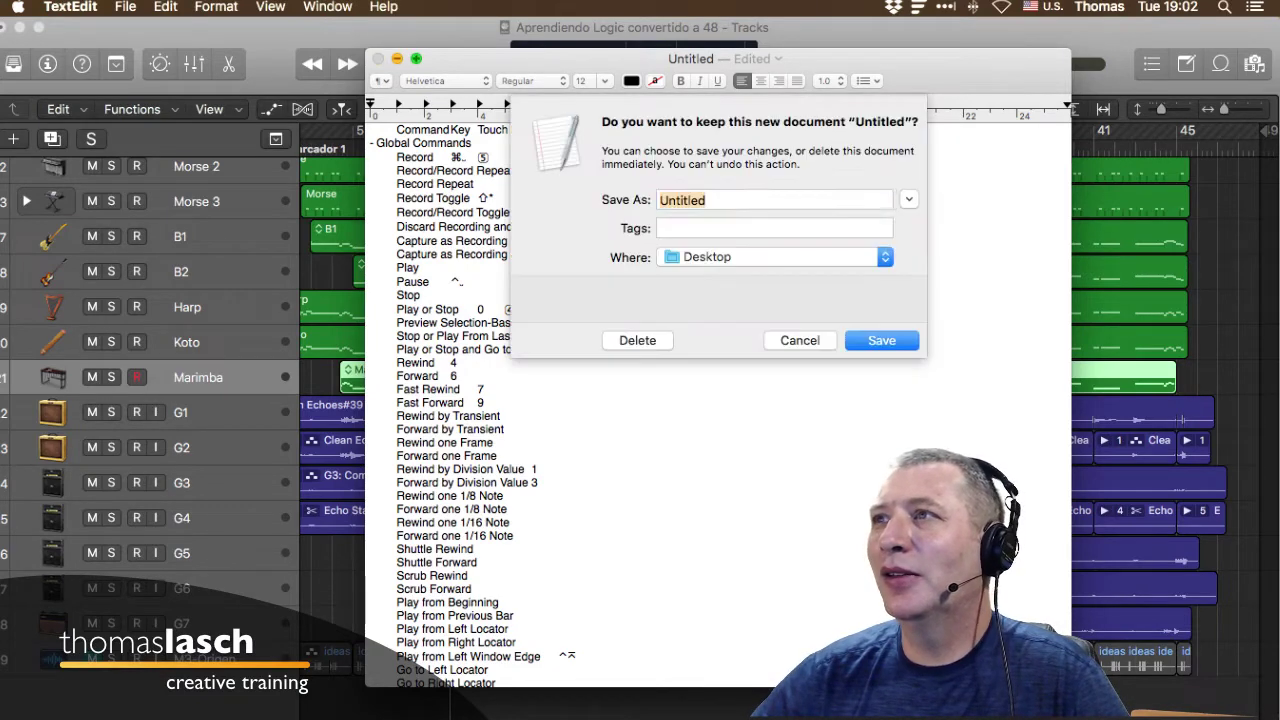
{"action": "left_click", "coordinate": [637, 341]}
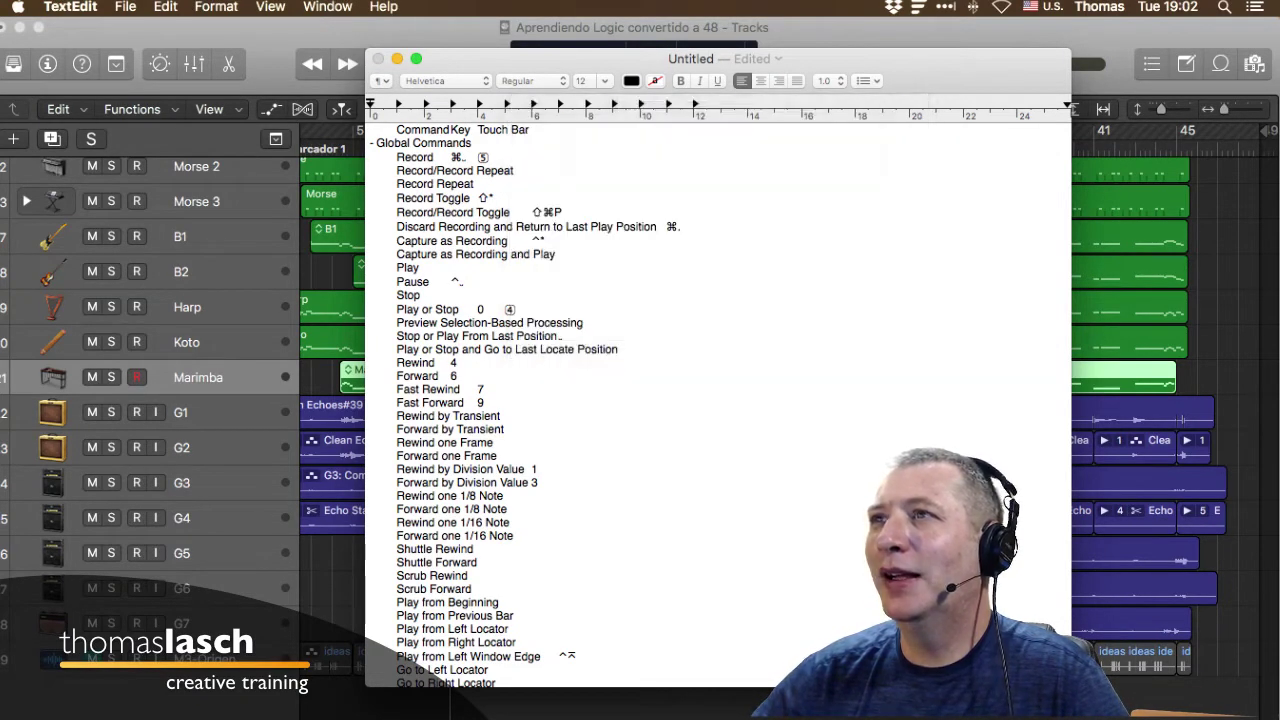
{"action": "key", "text": "super+Tab"}
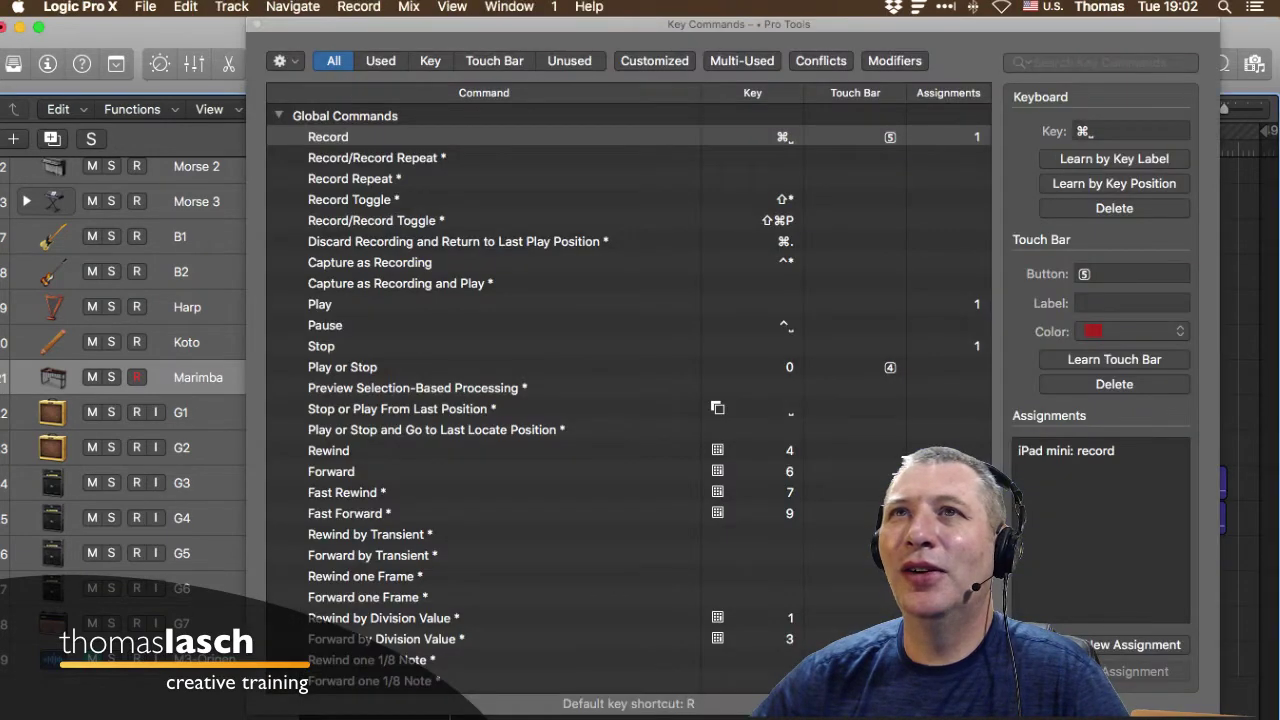
Switch the key commands preset back to U.S.
{"action": "left_click", "coordinate": [80, 7]}
{"action": "mouse_move", "coordinate": [145, 7]}
{"action": "mouse_move", "coordinate": [80, 6]}
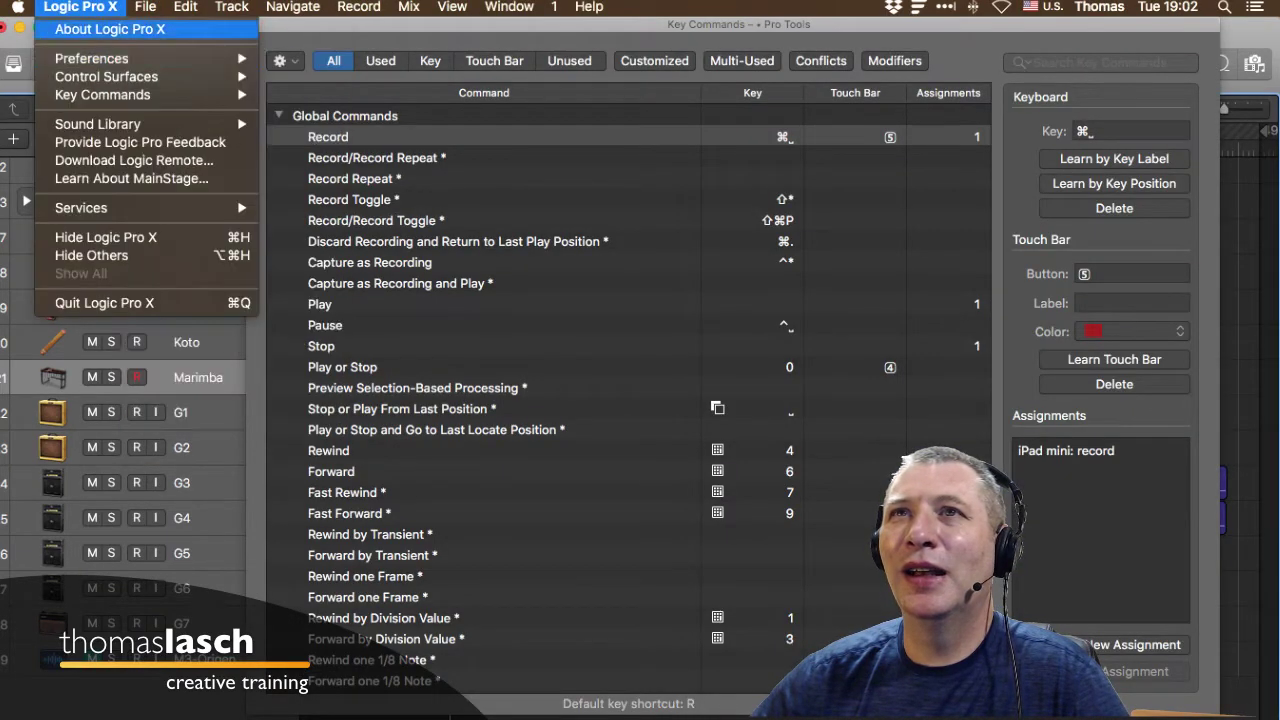
{"action": "mouse_move", "coordinate": [102, 94]}
{"action": "mouse_move", "coordinate": [301, 94]}
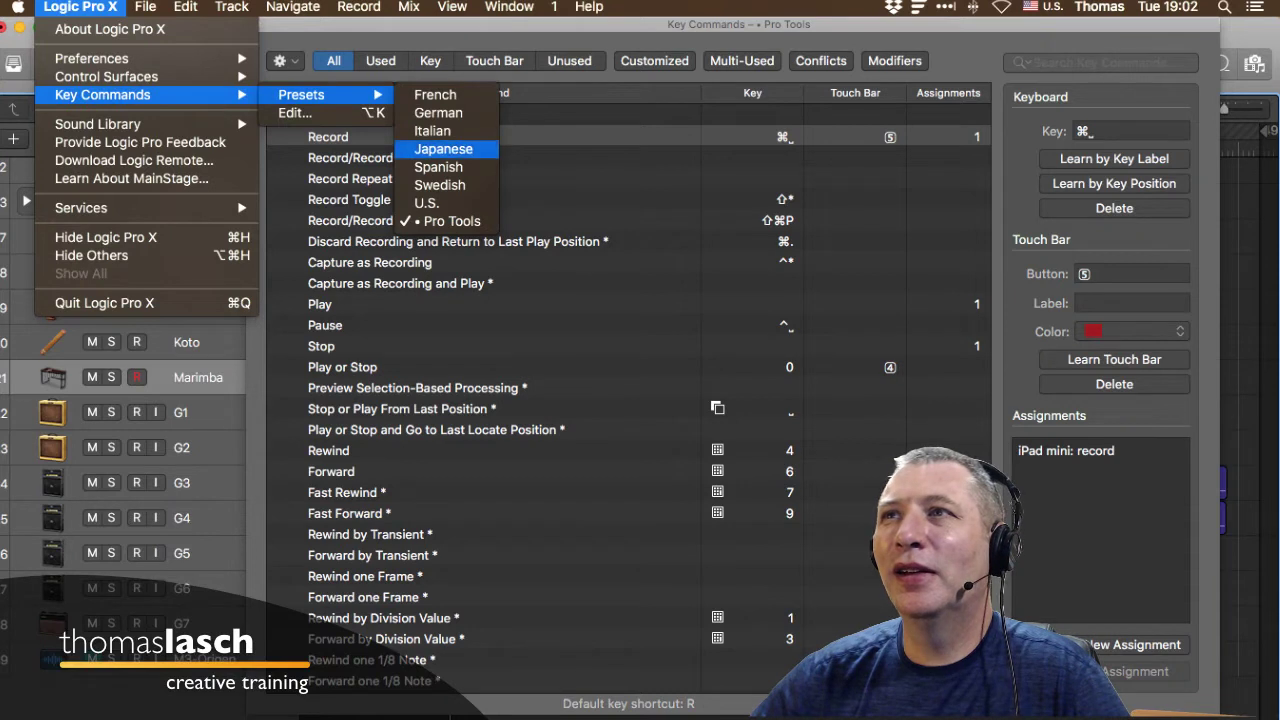
{"action": "left_click", "coordinate": [426, 202]}
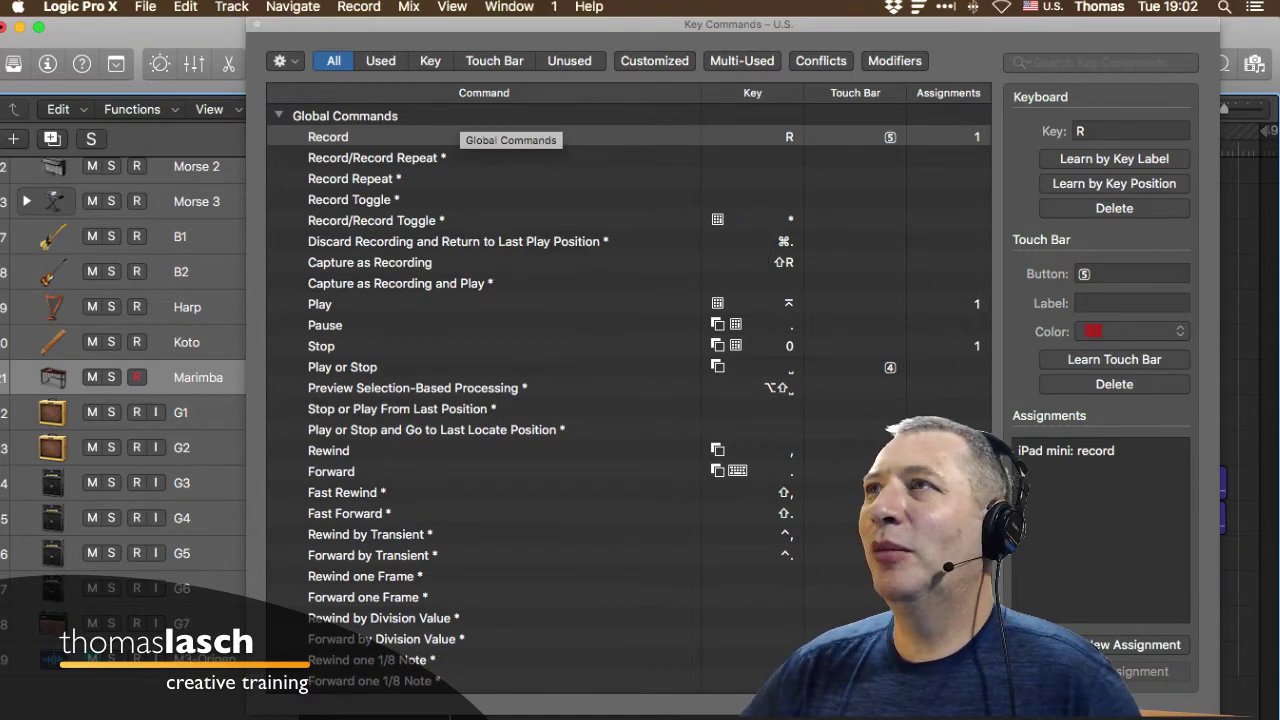
Filter the command list by Key and by Used, and look through the first Global Commands entries.
{"action": "left_click", "coordinate": [430, 61]}
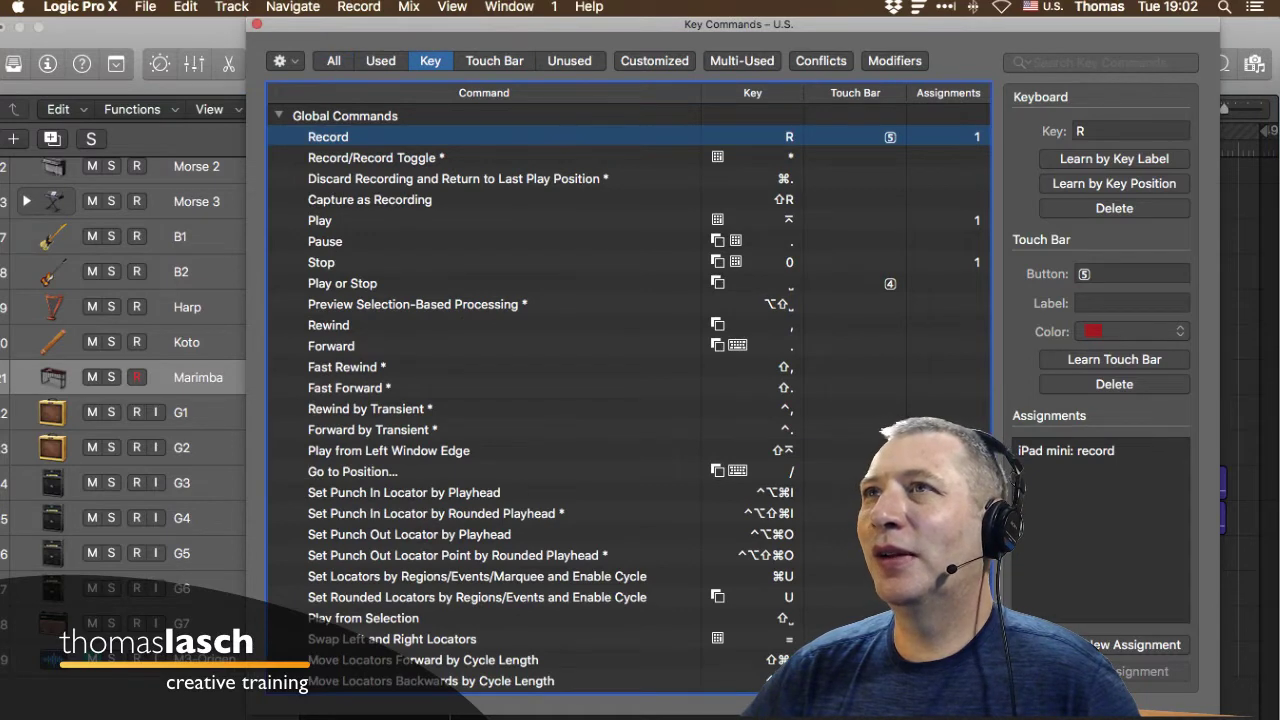
{"action": "left_click", "coordinate": [380, 60]}
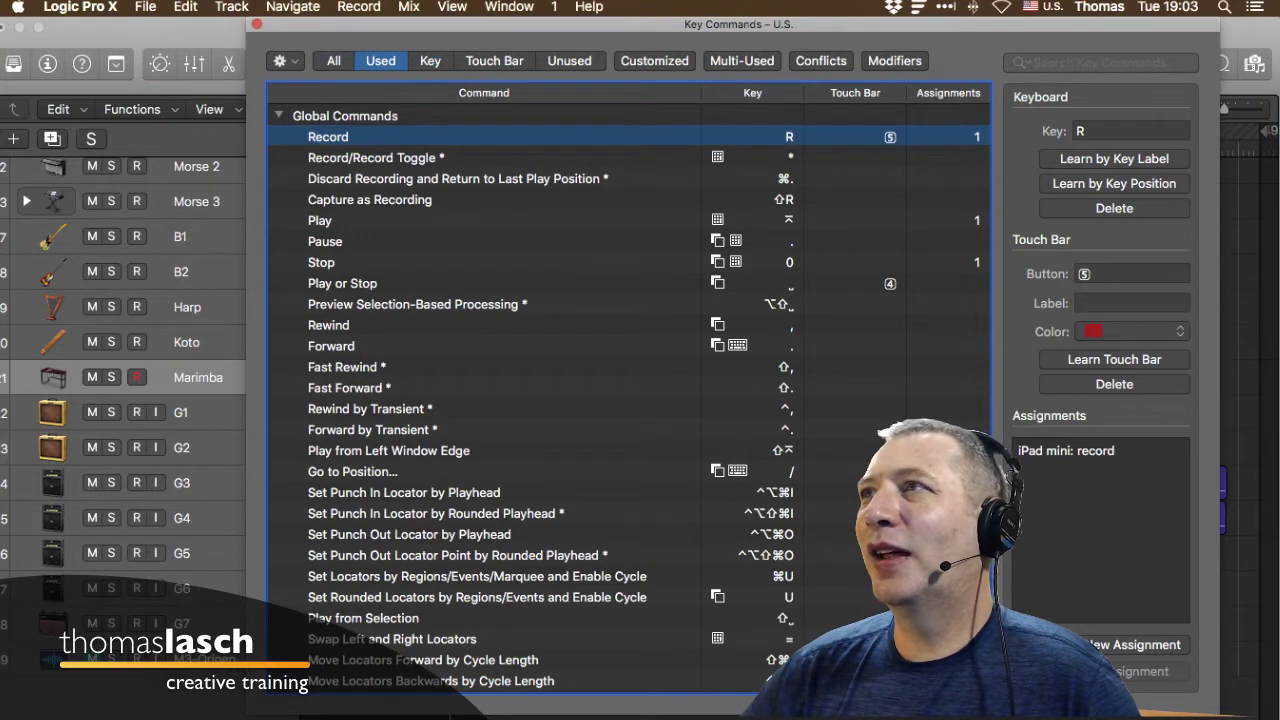
{"action": "scroll", "coordinate": [629, 398], "scroll_direction": "down", "scroll_amount": 10}
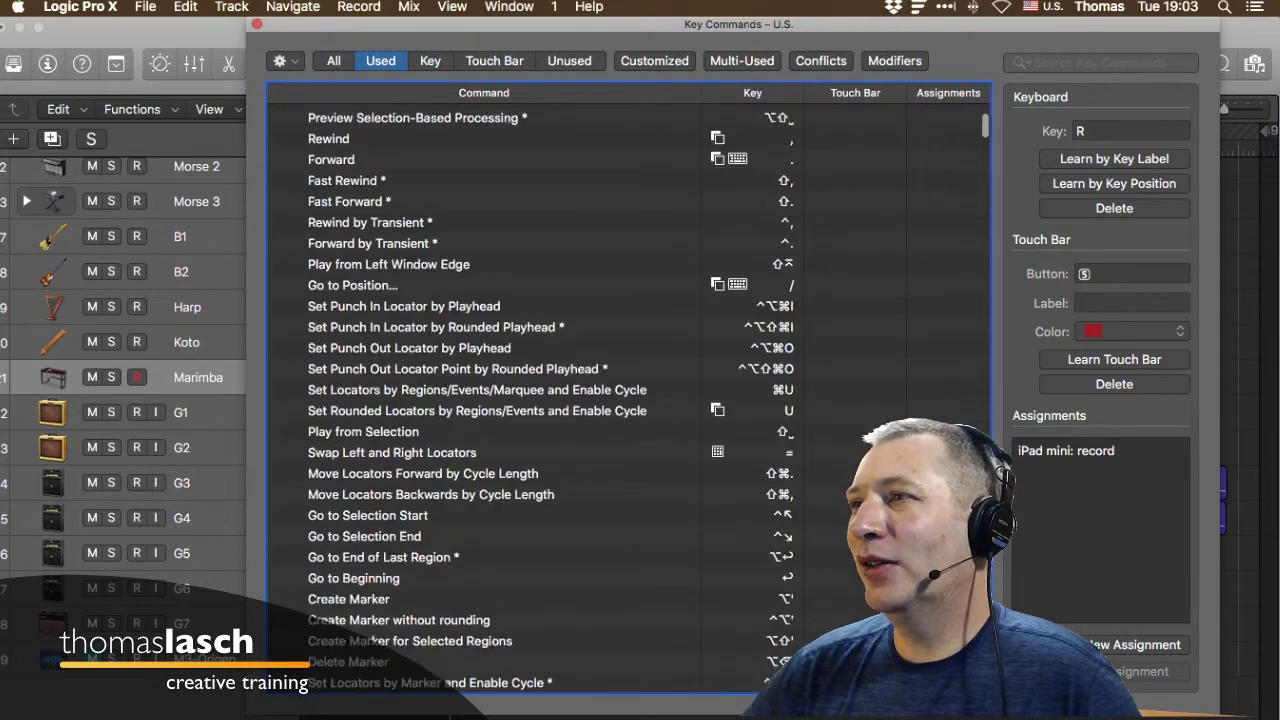
{"action": "scroll", "coordinate": [629, 398], "scroll_direction": "up", "scroll_amount": 10}
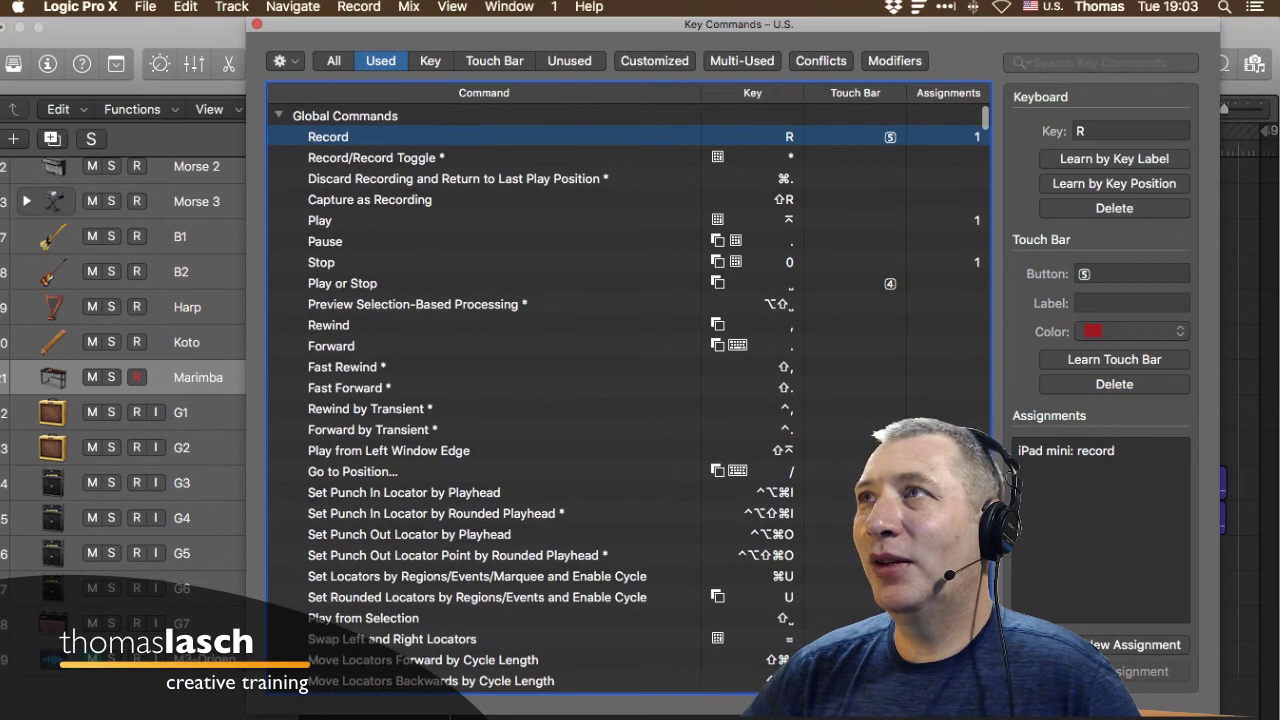
Check the Customized commands under Unused, Touch Bar, Key, Used and All, and turn the Customized filter off.
{"action": "left_click", "coordinate": [654, 61]}
{"action": "left_click", "coordinate": [569, 61]}
{"action": "left_click", "coordinate": [494, 61]}
{"action": "left_click", "coordinate": [430, 61]}
{"action": "left_click", "coordinate": [380, 61]}
{"action": "left_click", "coordinate": [333, 61]}
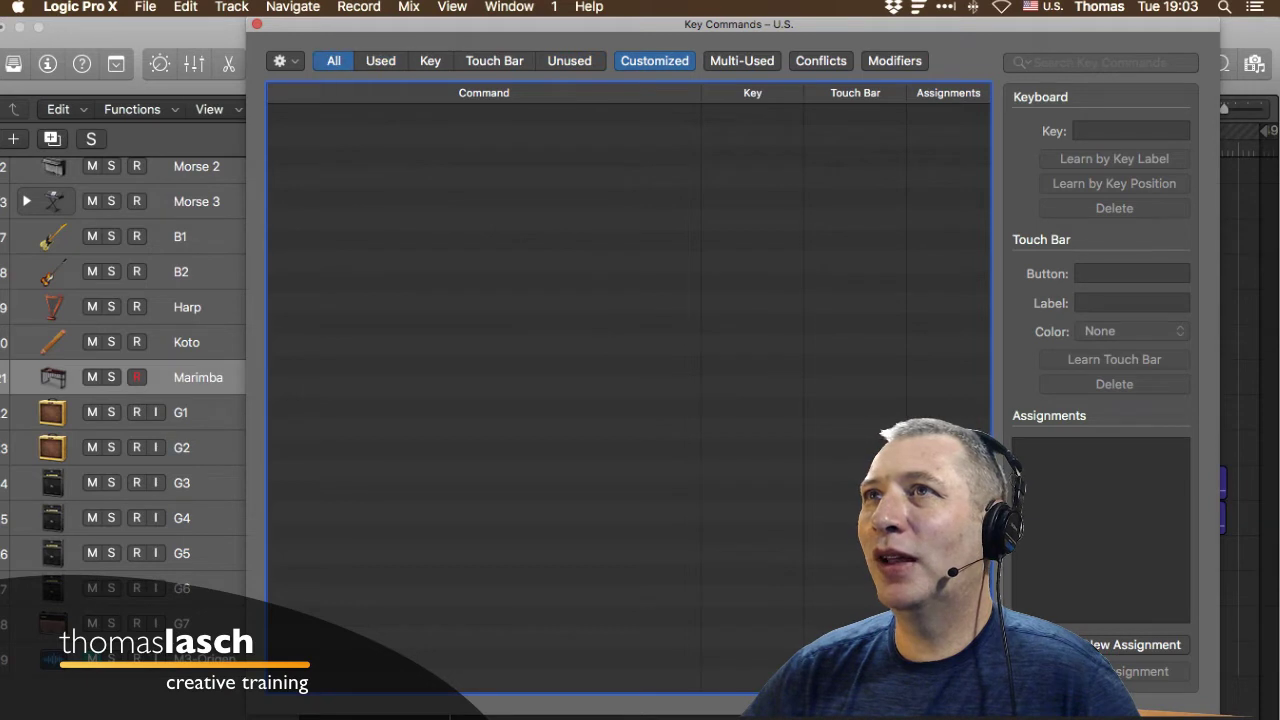
{"action": "left_click", "coordinate": [655, 61]}
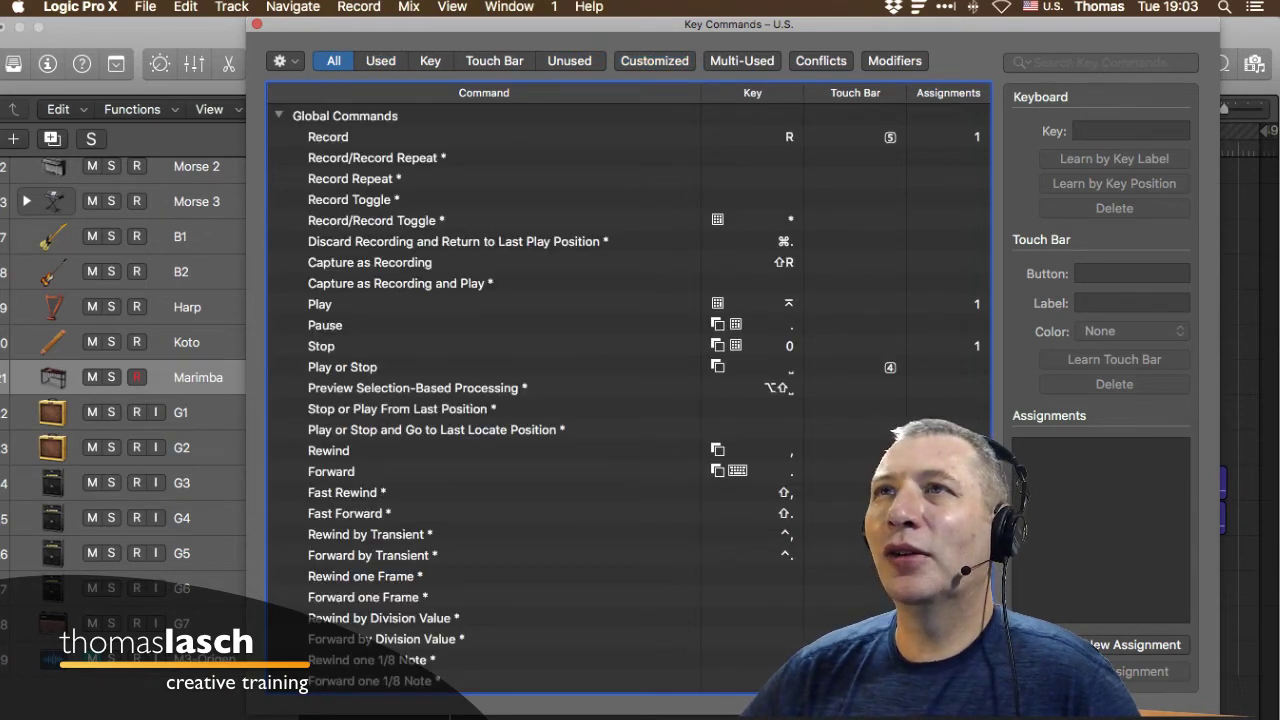
Collapse the Global Commands and Global Control Surfaces Commands groups in the list.
{"action": "left_click", "coordinate": [279, 115]}
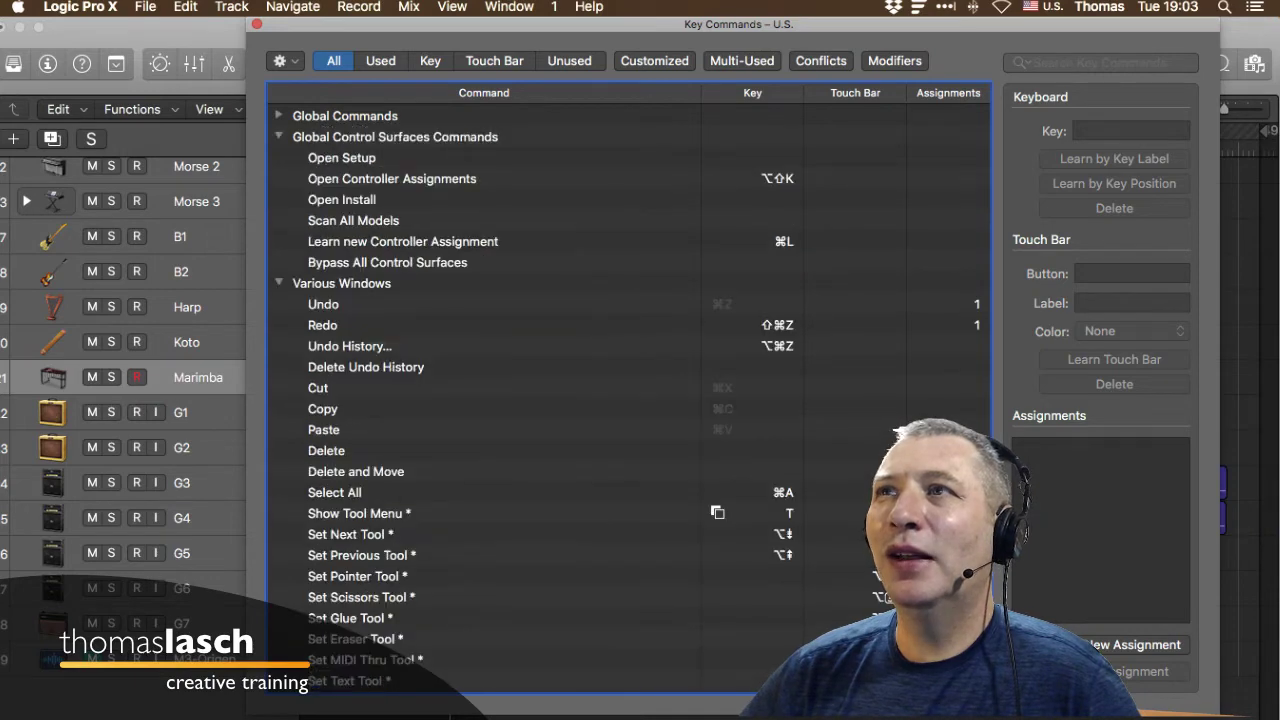
{"action": "left_click", "coordinate": [279, 136]}
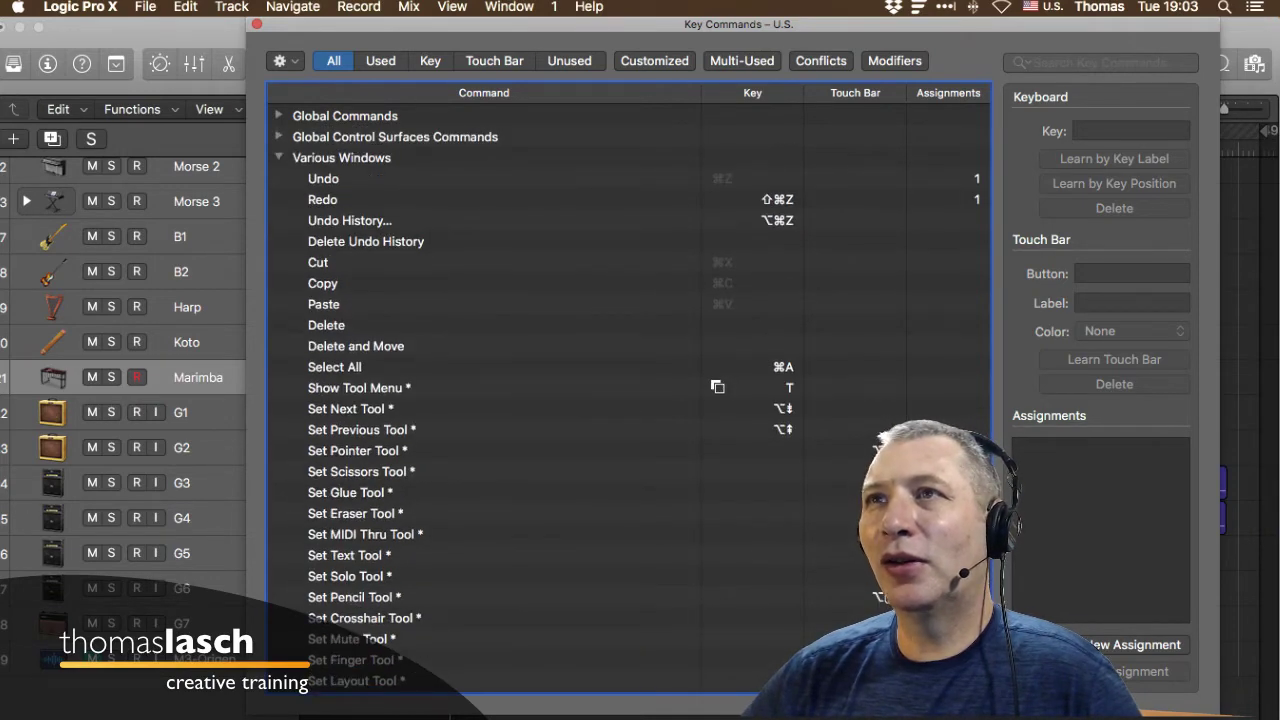
Collapse the command groups from Various Windows through Mixer in the key commands list.
{"action": "left_click", "coordinate": [278, 157]}
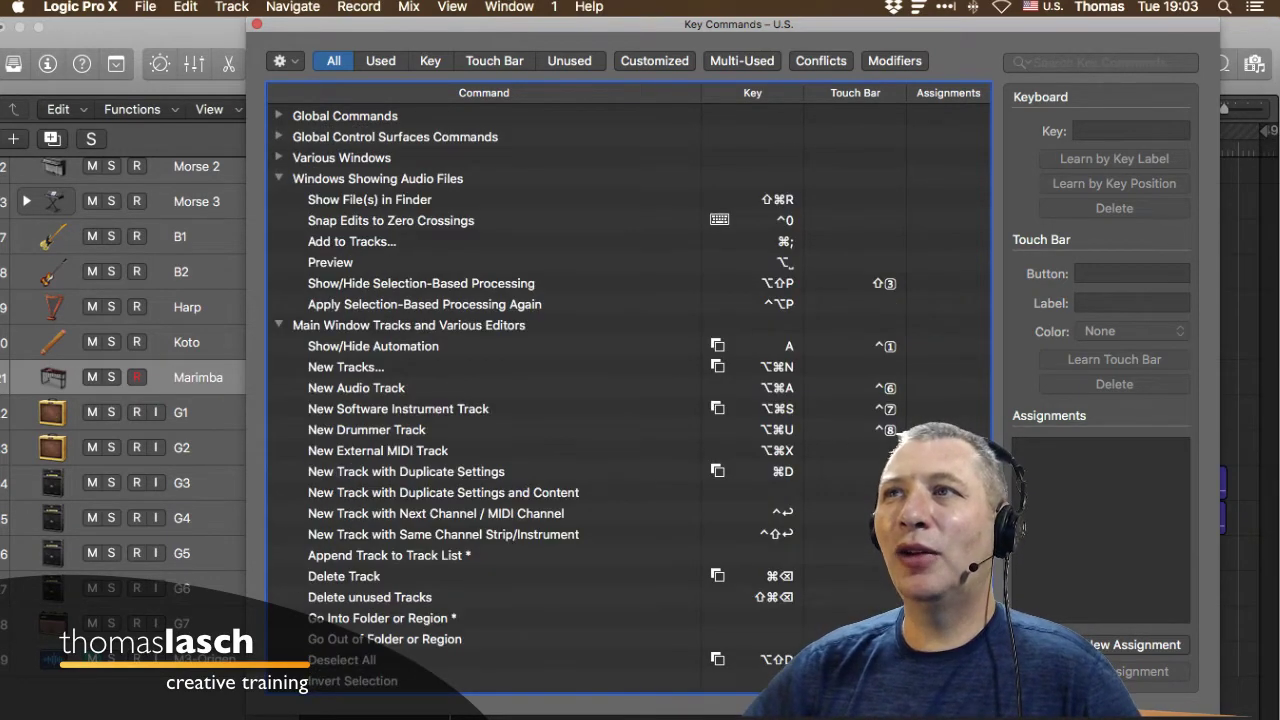
{"action": "left_click", "coordinate": [278, 199]}
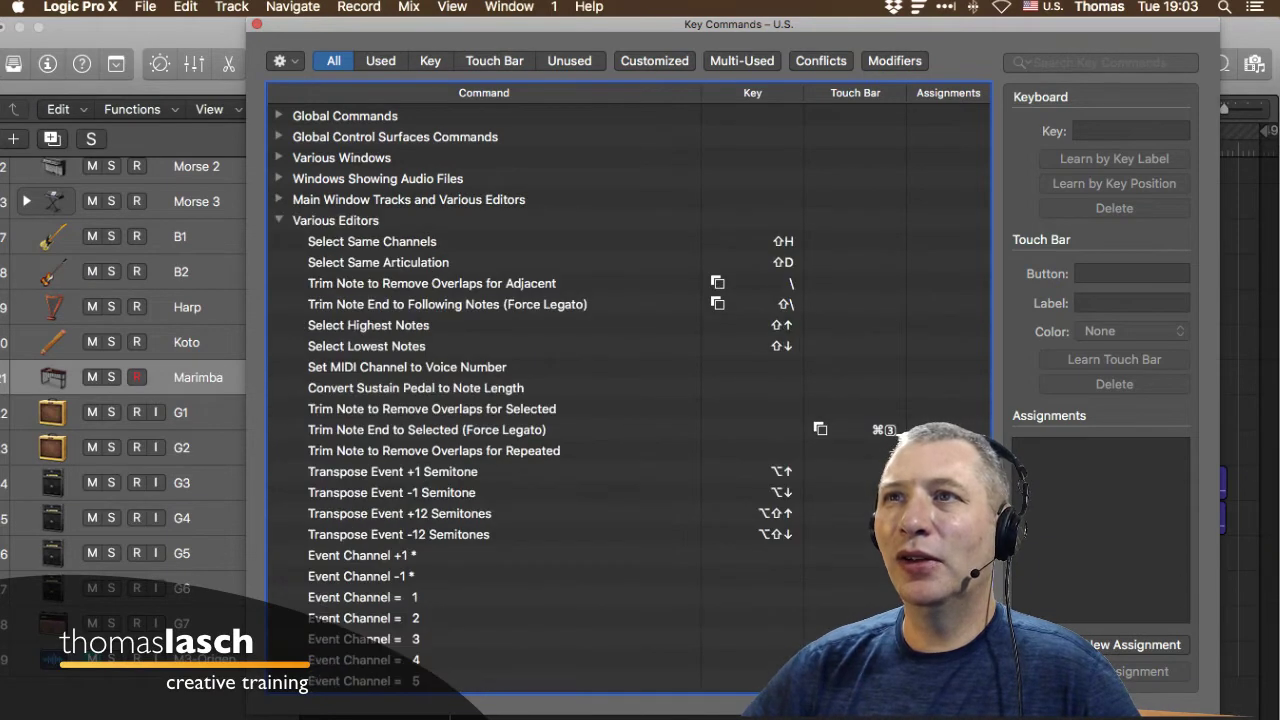
{"action": "left_click", "coordinate": [278, 220]}
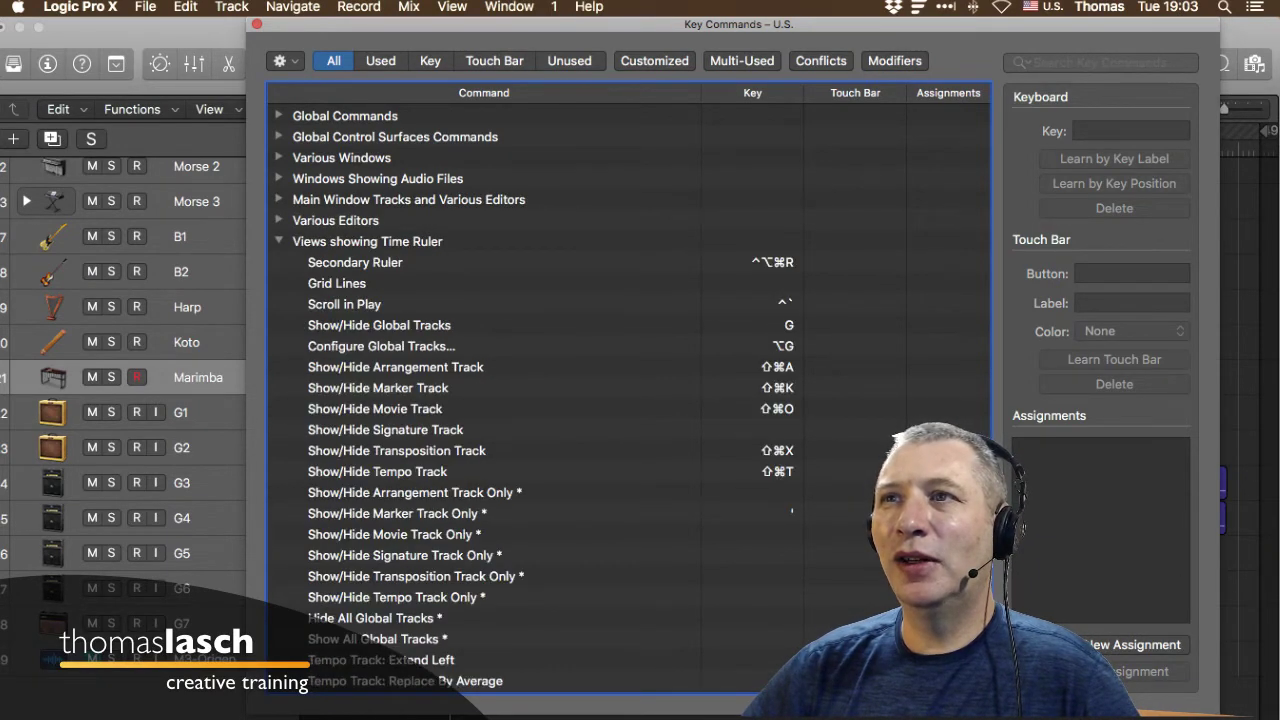
{"action": "left_click", "coordinate": [278, 241]}
{"action": "left_click", "coordinate": [278, 262]}
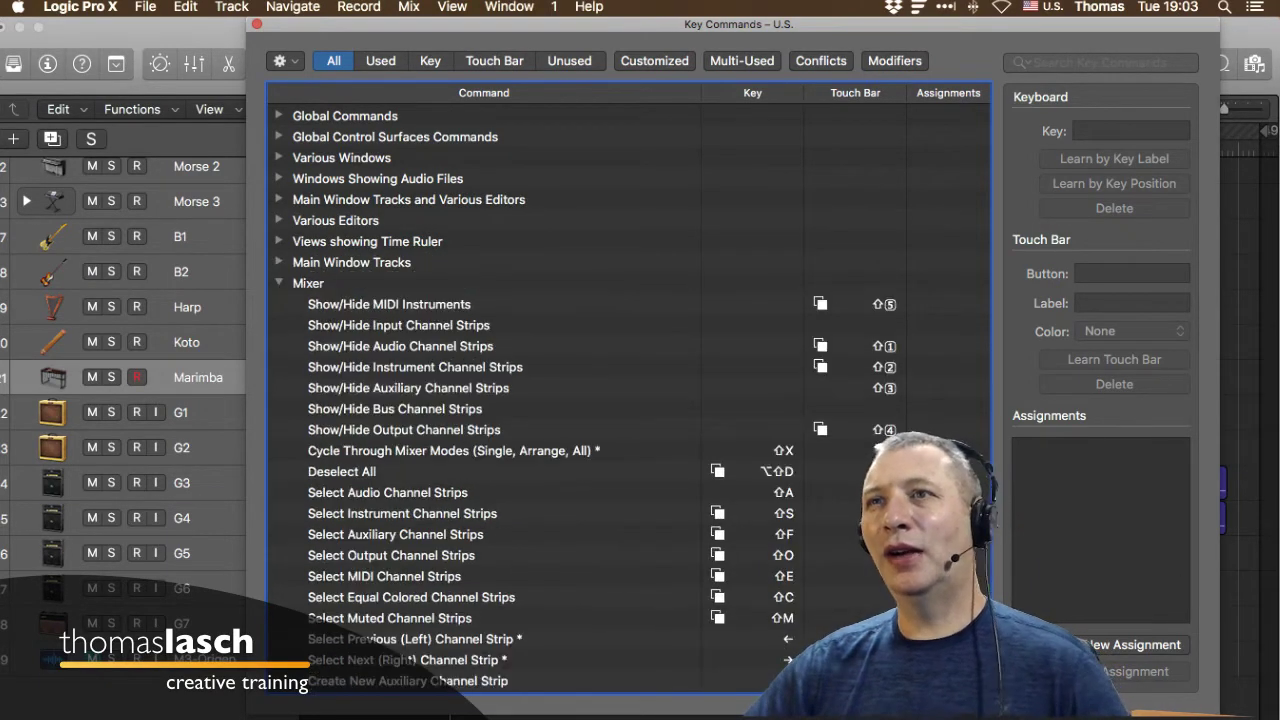
{"action": "left_click", "coordinate": [278, 283]}
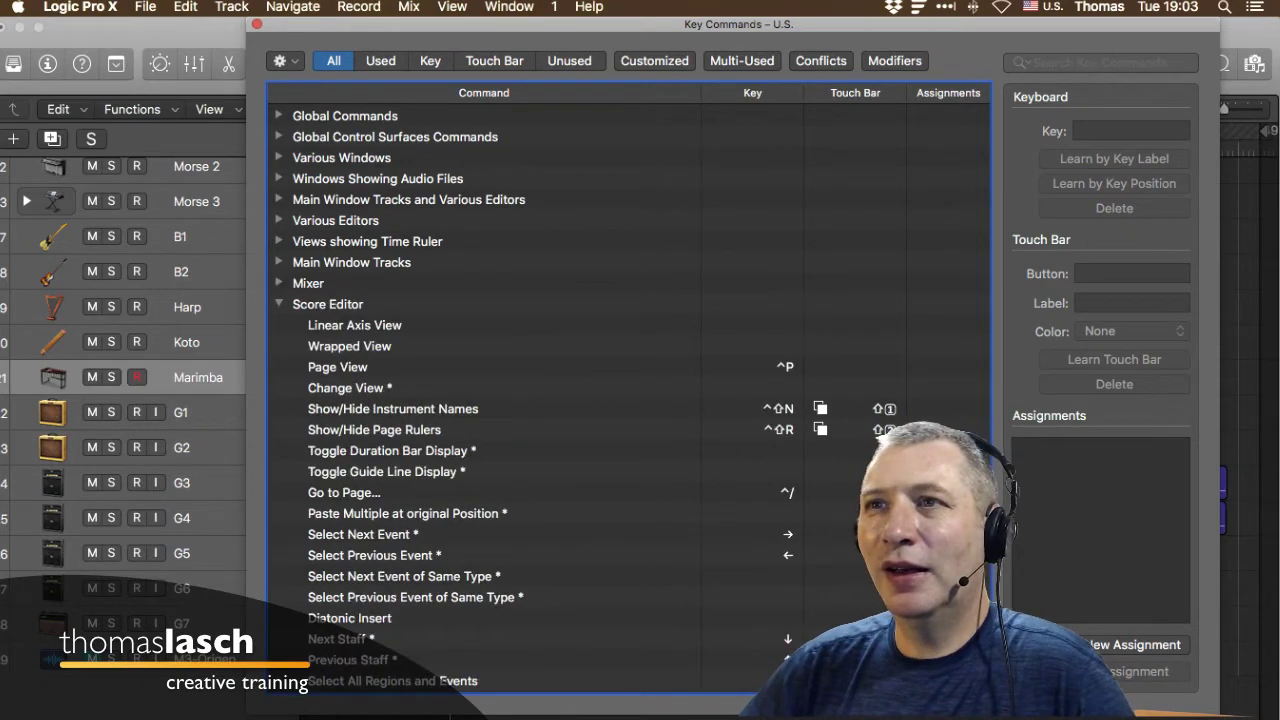
Collapse the command groups from Score Editor through Step Input Keyboard.
{"action": "left_click", "coordinate": [278, 304]}
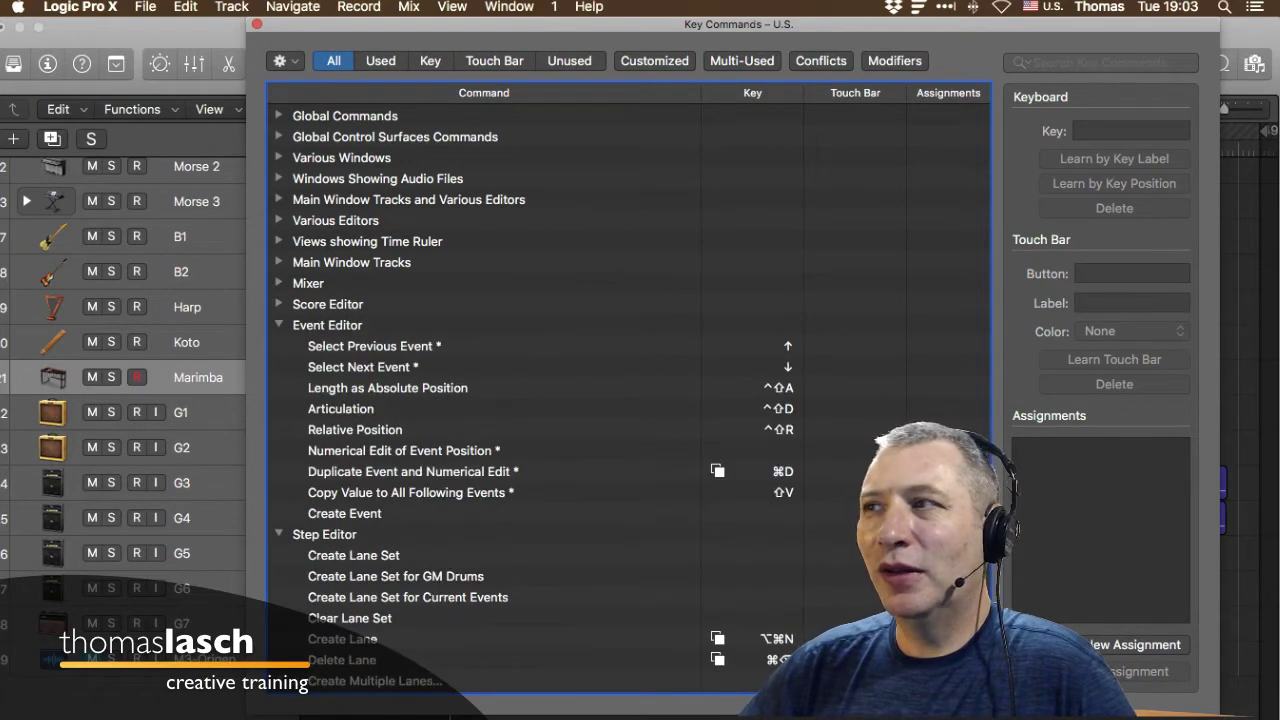
{"action": "left_click", "coordinate": [278, 325]}
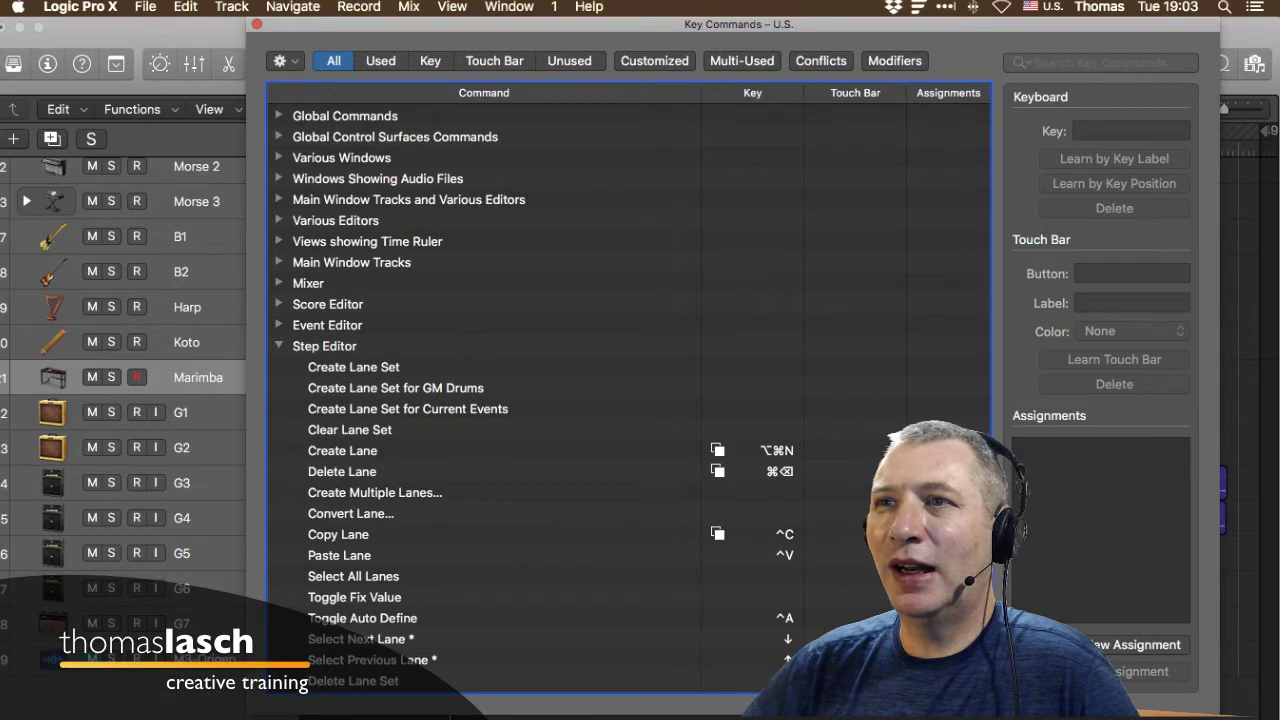
{"action": "left_click", "coordinate": [279, 346]}
{"action": "left_click", "coordinate": [279, 367]}
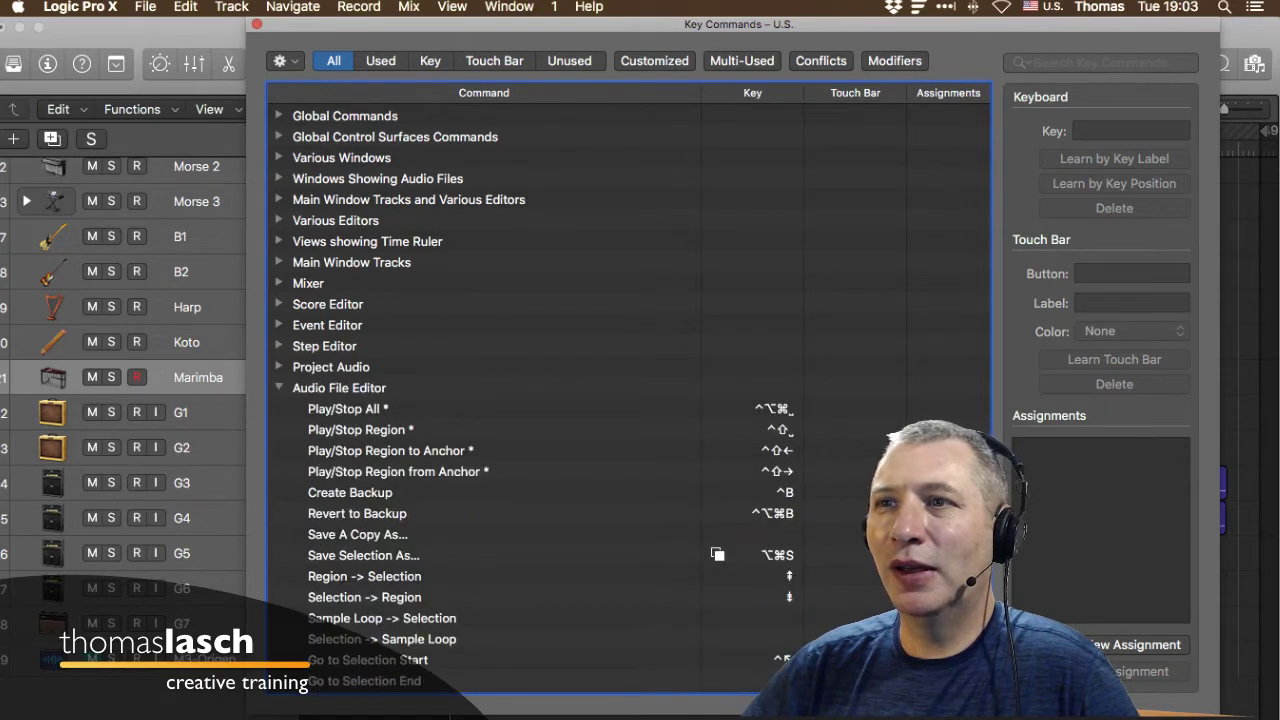
{"action": "left_click", "coordinate": [279, 388]}
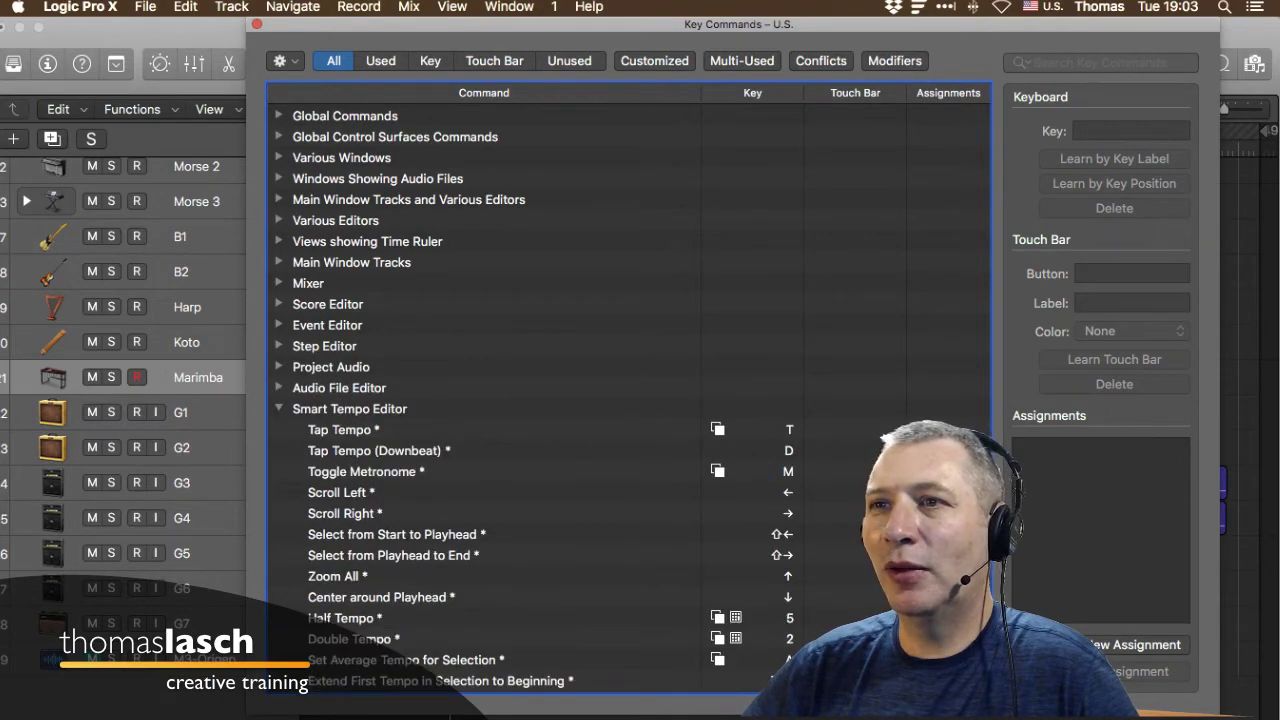
{"action": "left_click", "coordinate": [279, 409]}
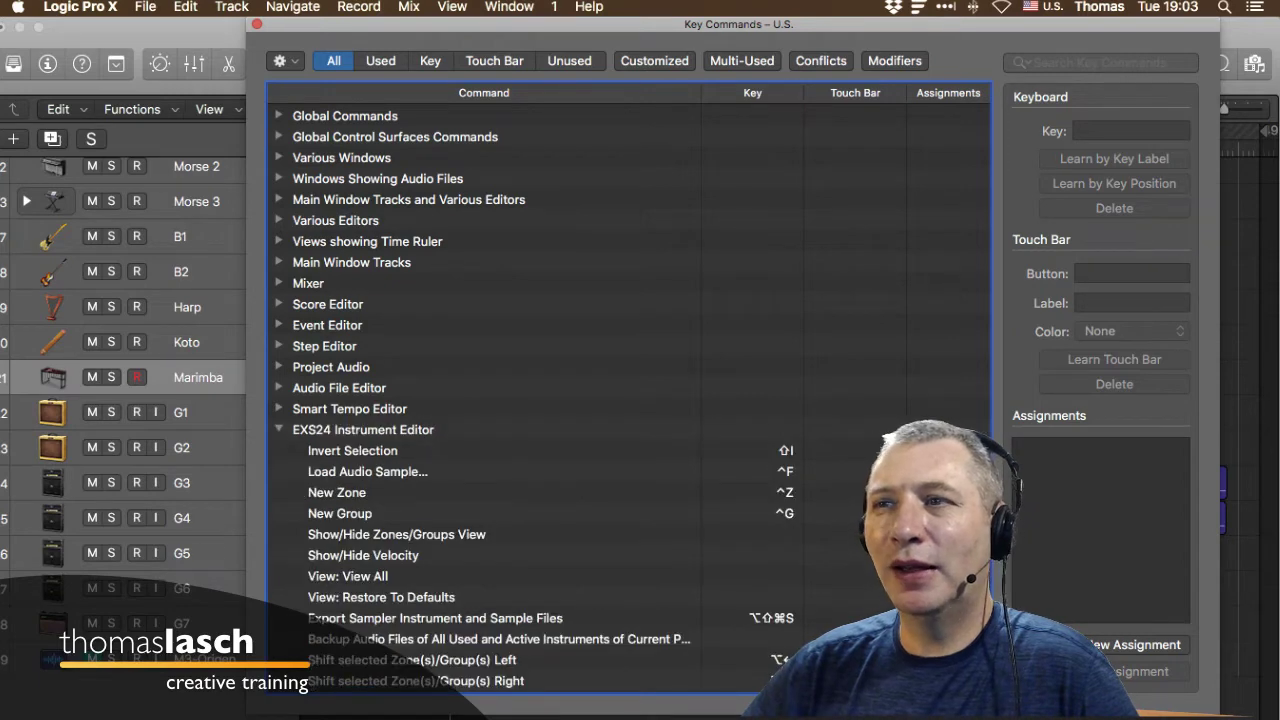
{"action": "left_click", "coordinate": [279, 430]}
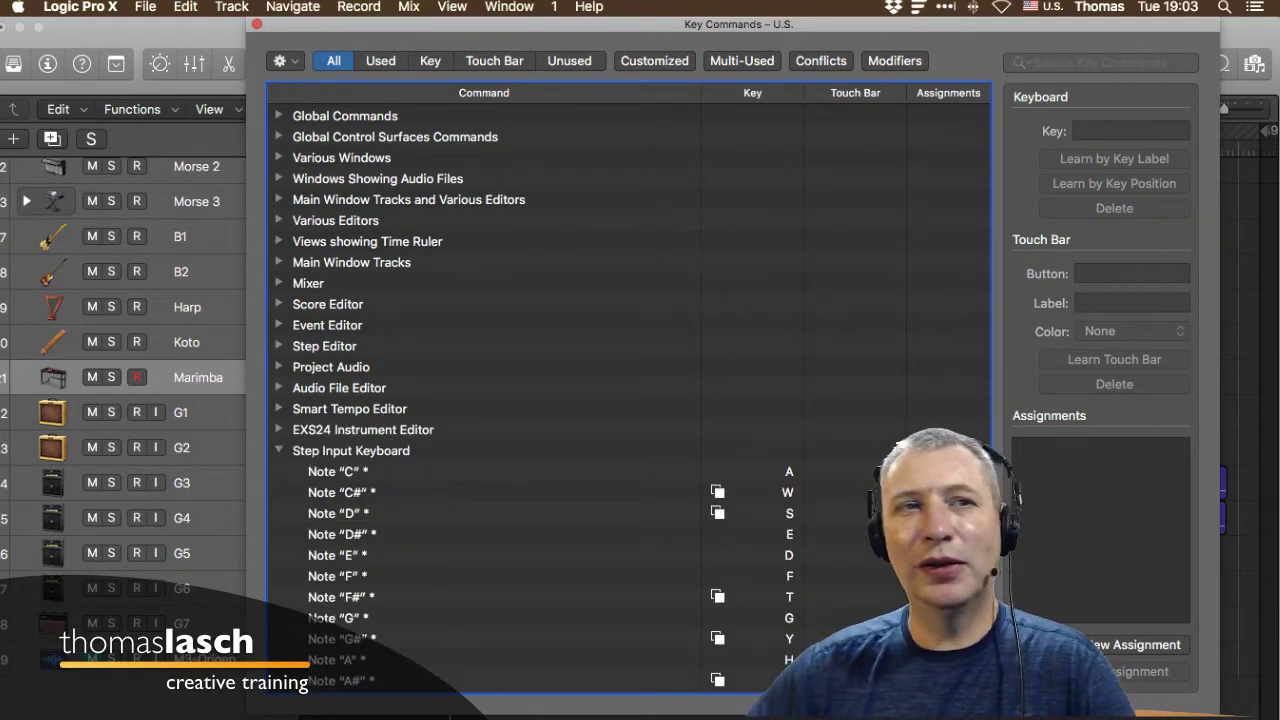
{"action": "left_click", "coordinate": [279, 451]}
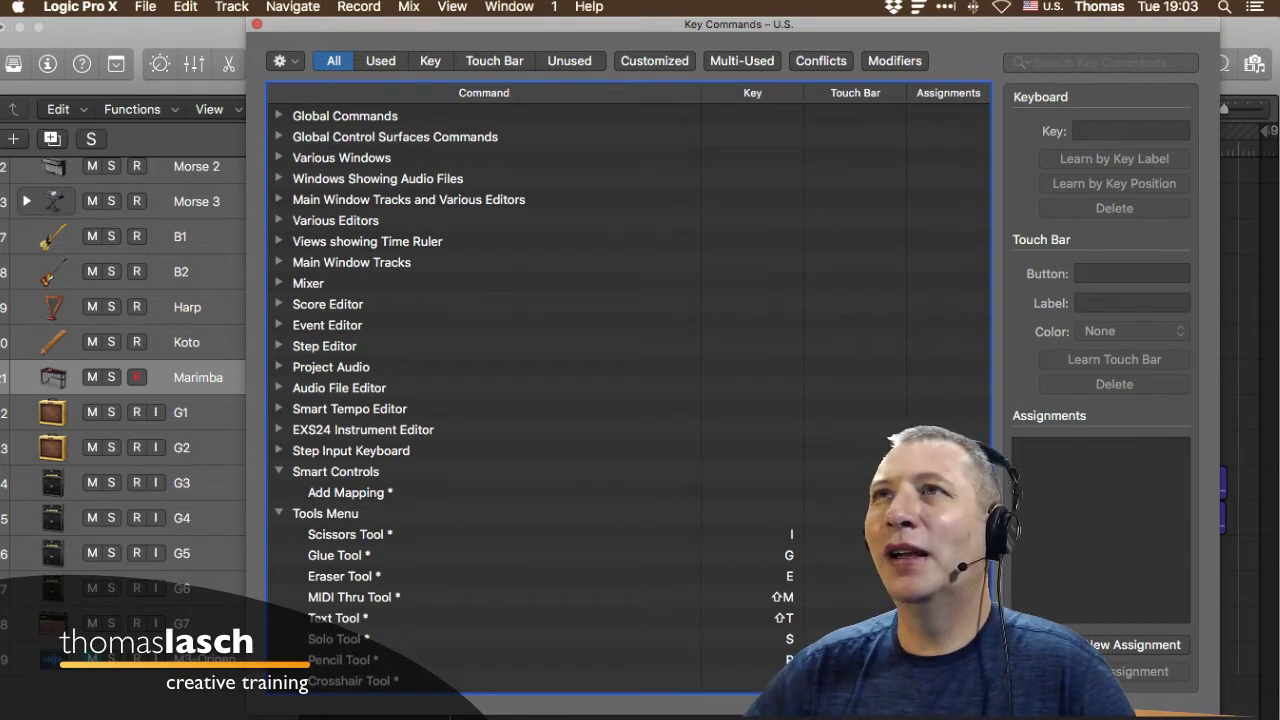
Expand the Global Commands group again and close the Key Commands window.
{"action": "left_click", "coordinate": [279, 116]}
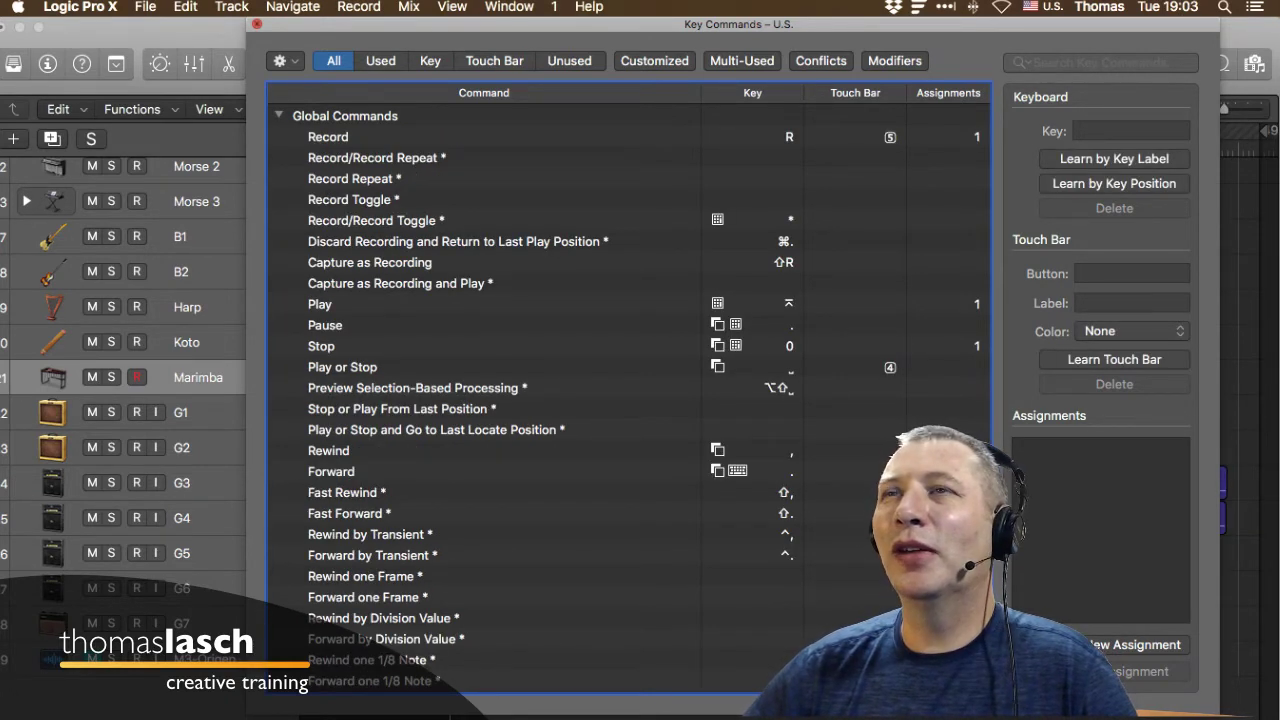
{"action": "left_click", "coordinate": [257, 24]}
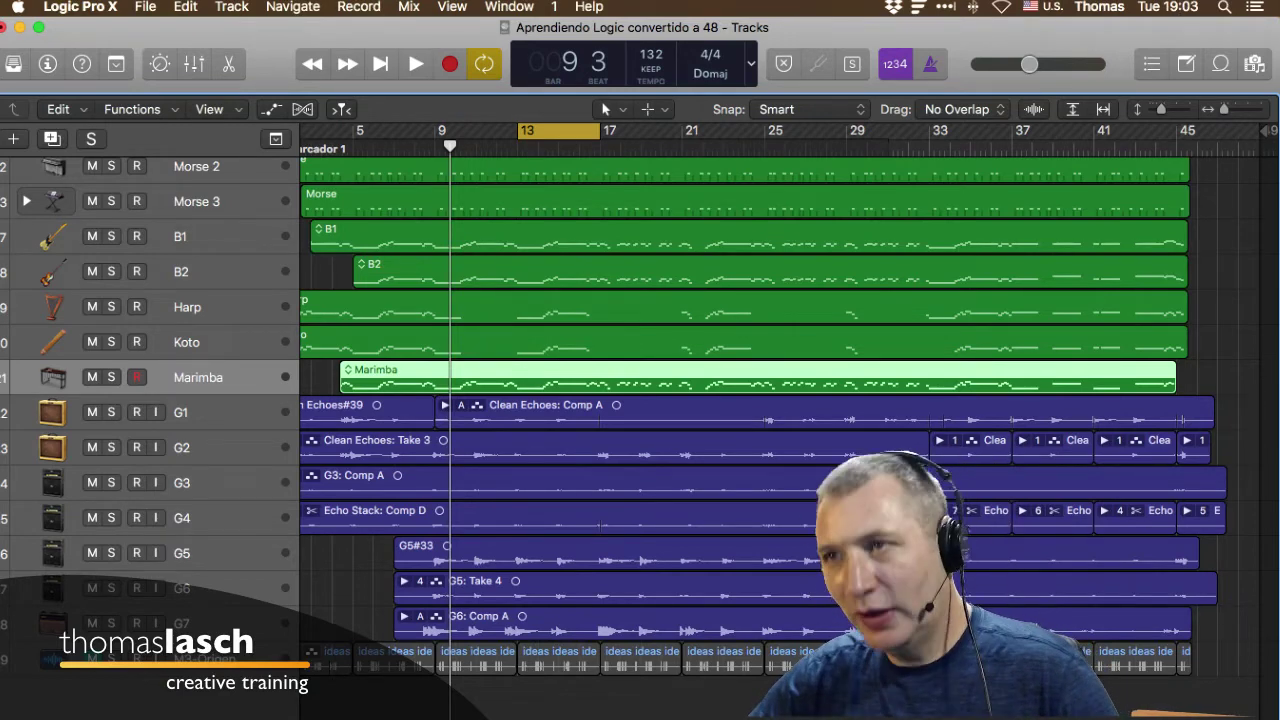
Toggle the zoom repeatedly between the selected Marimba region and the previous arrangement view.
{"action": "key", "text": "z"}
{"action": "key", "text": "z"}
{"action": "key", "text": "z"}
{"action": "key", "text": "z"}
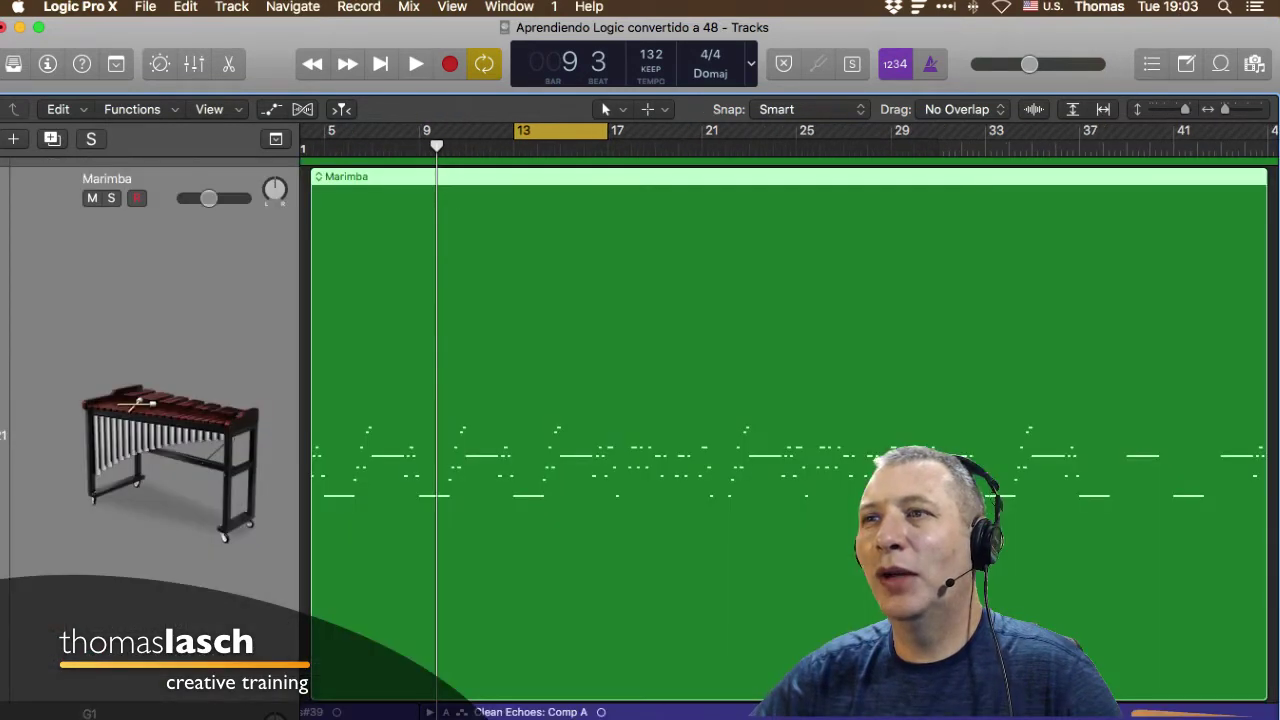
Zoom the Tracks area in and out horizontally several times around the playhead at bar 9.
{"action": "key", "text": "super+Left"}
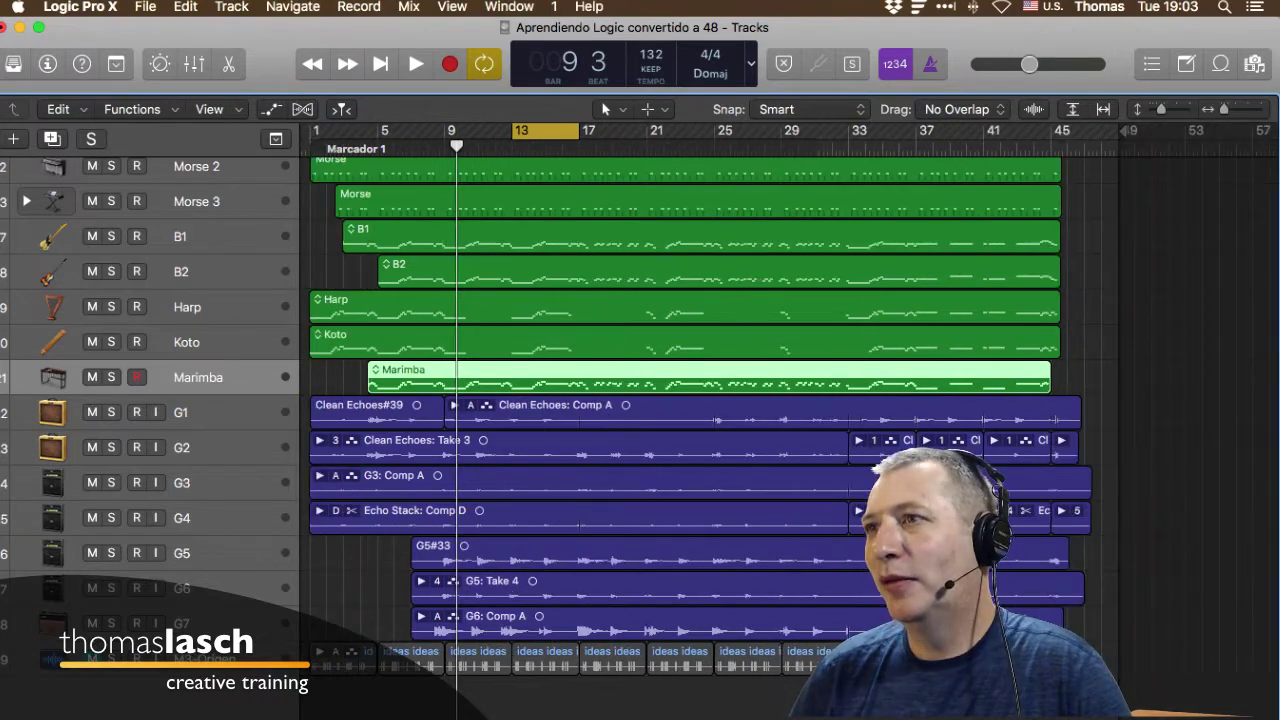
{"action": "key", "text": "super+Right"}
{"action": "key", "text": "super+Right"}
{"action": "key", "text": "super+Right"}
{"action": "key", "text": "super+Right"}
{"action": "key", "text": "super+Left"}
{"action": "key", "text": "super+Left"}
{"action": "key", "text": "super+Left"}
{"action": "key", "text": "super+Left"}
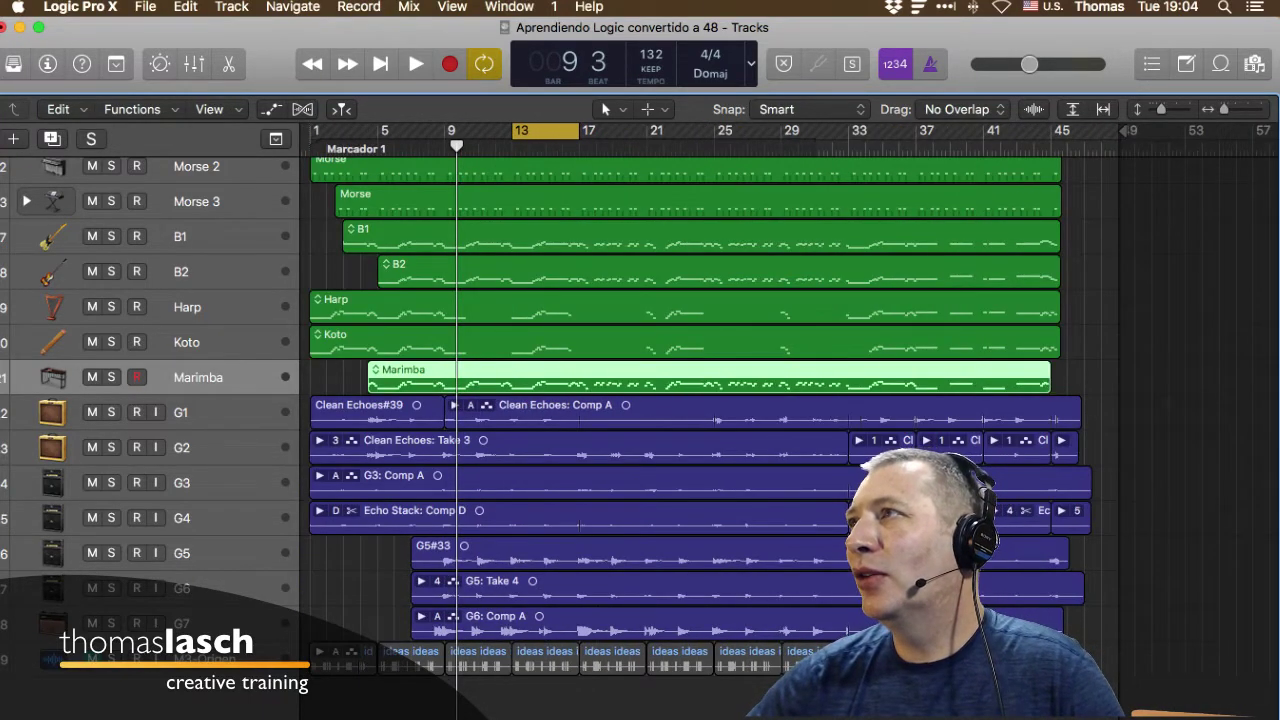
{"action": "key", "text": "super+Right"}
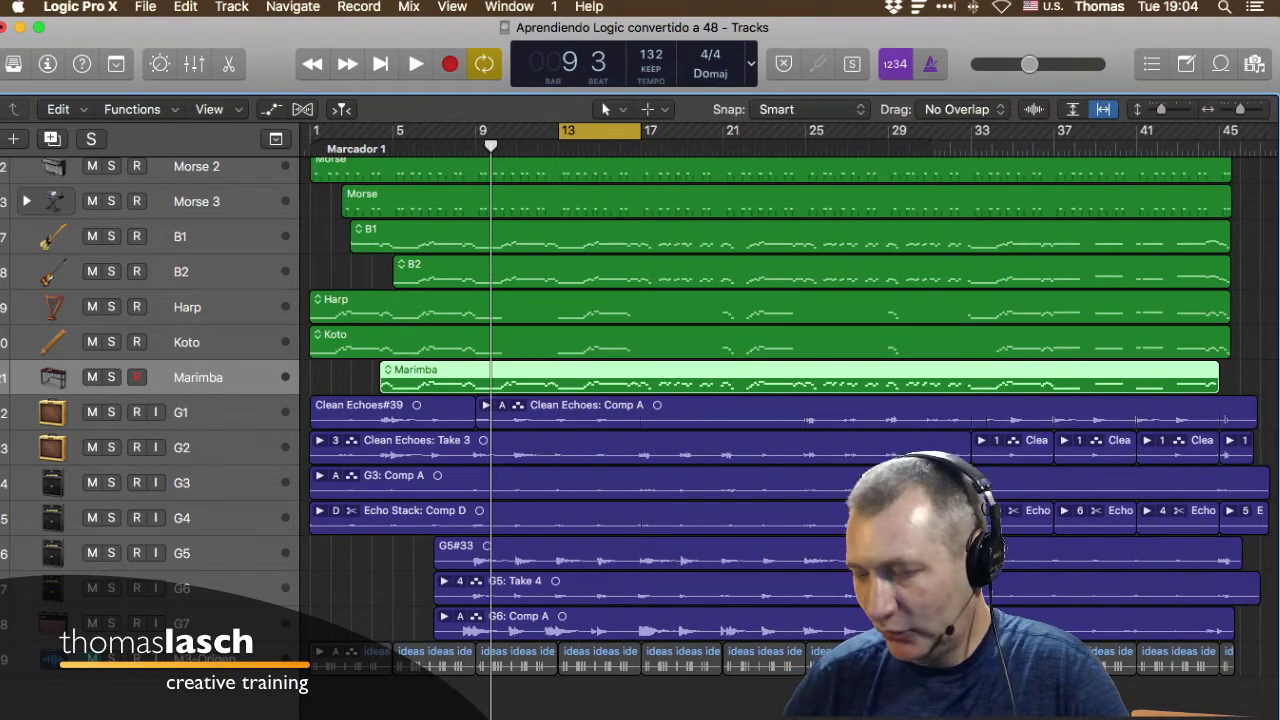
{"action": "key", "text": "super+Left"}
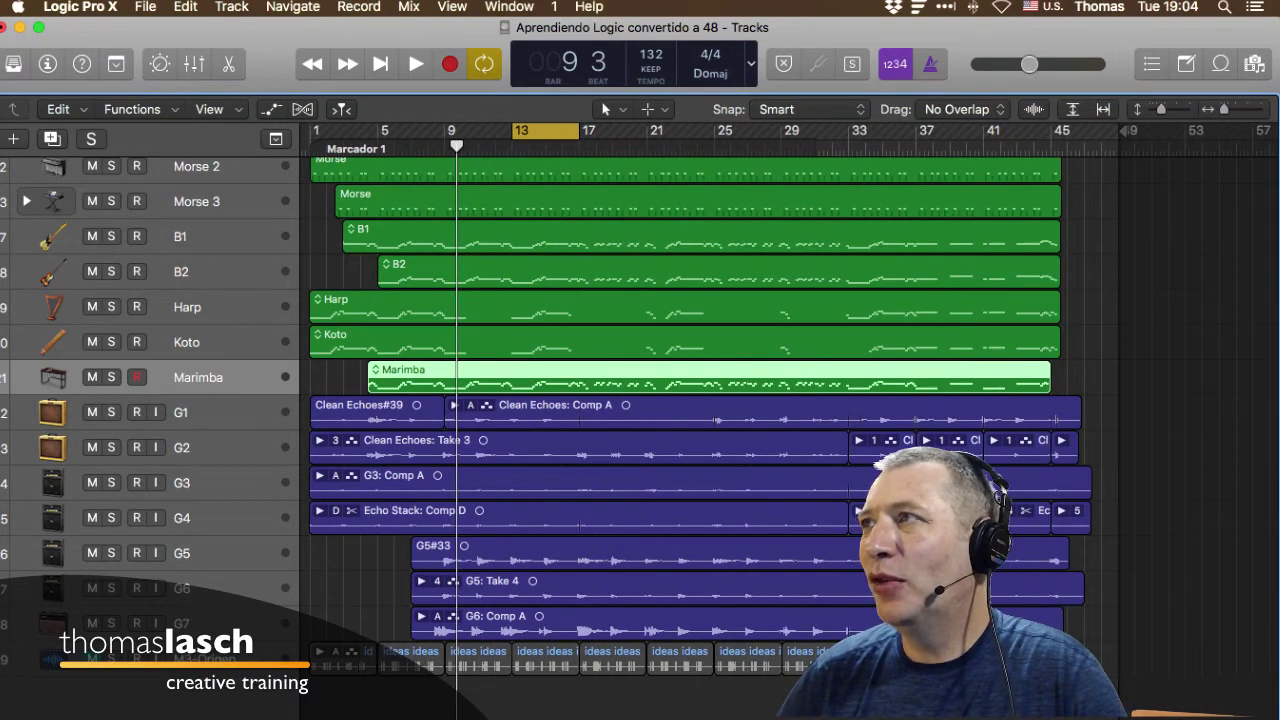
Zoom in horizontally to the bars around 9 to 12, and fit the arrangement's full length back into view.
{"action": "key", "text": "super+Right"}
{"action": "key", "text": "super+Right"}
{"action": "key", "text": "super+Right"}
{"action": "key", "text": "super+Right"}
{"action": "key", "text": "super+Right"}
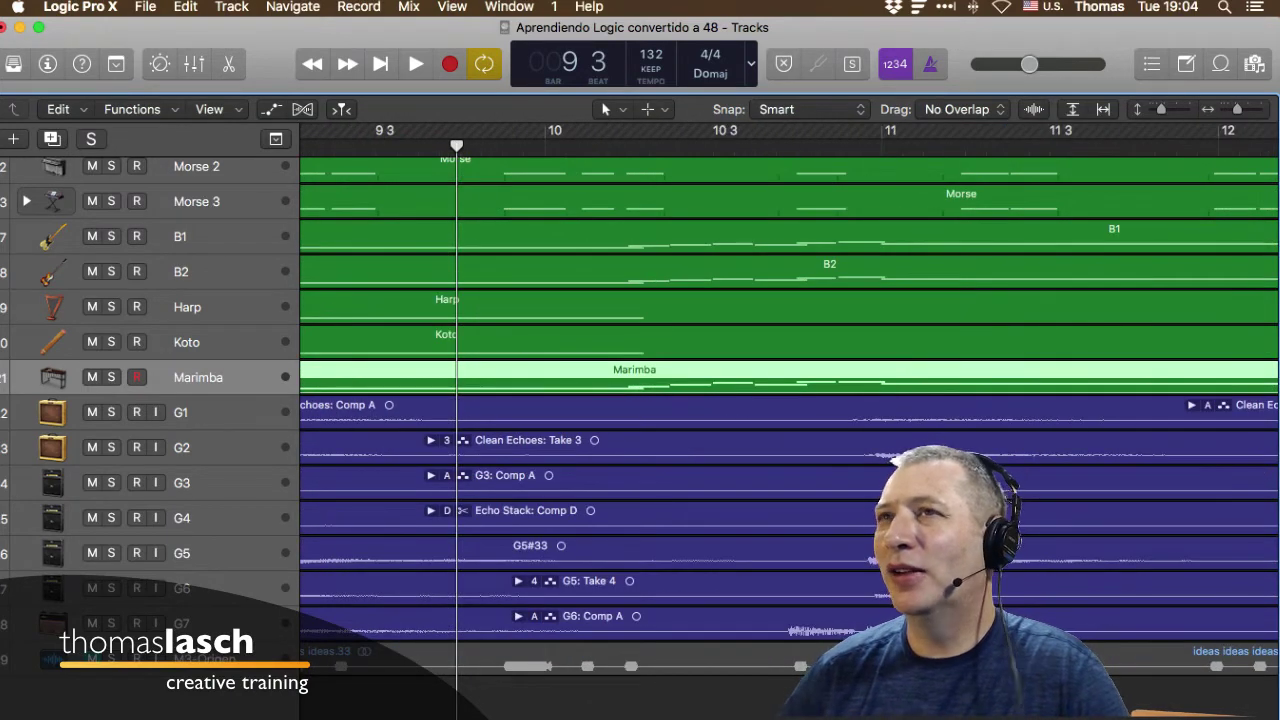
{"action": "key", "text": "z"}
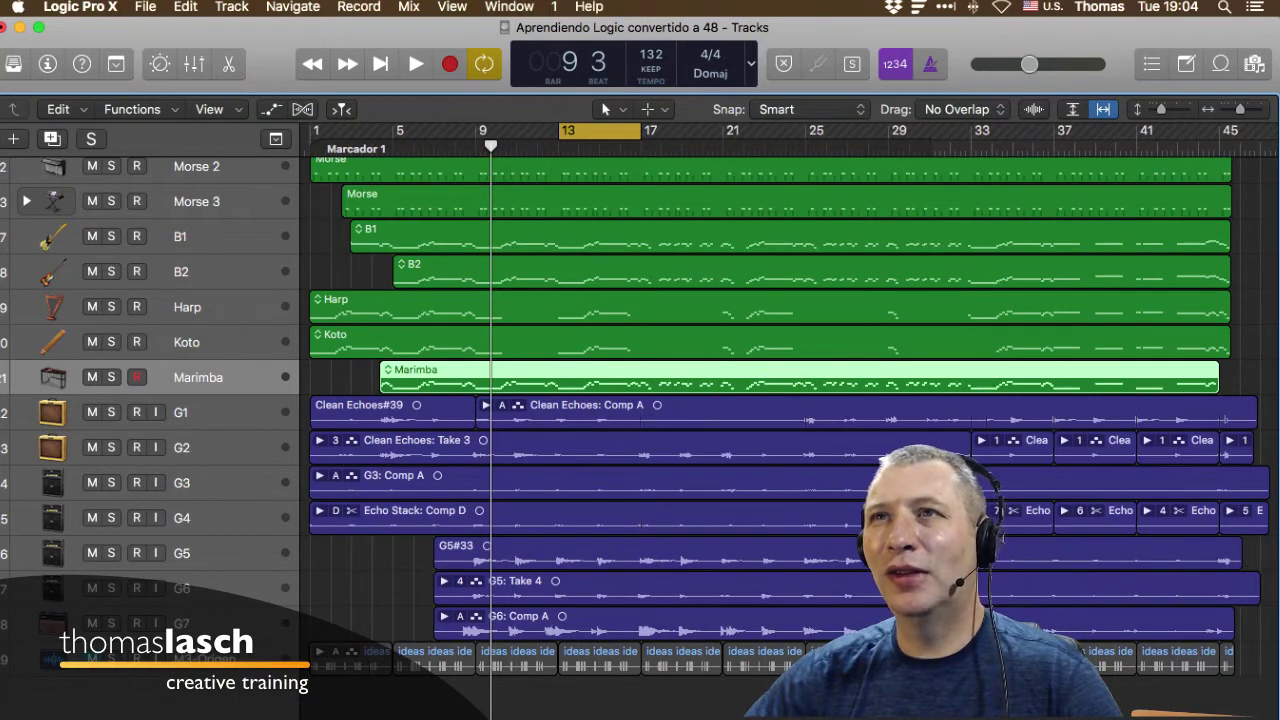
Select the Morse 2 track and enlarge only its height to an individual track zoom of 31.
{"action": "left_click", "coordinate": [245, 169]}
{"action": "left_click_drag", "start_coordinate": [253, 192], "coordinate": [269, 508]}
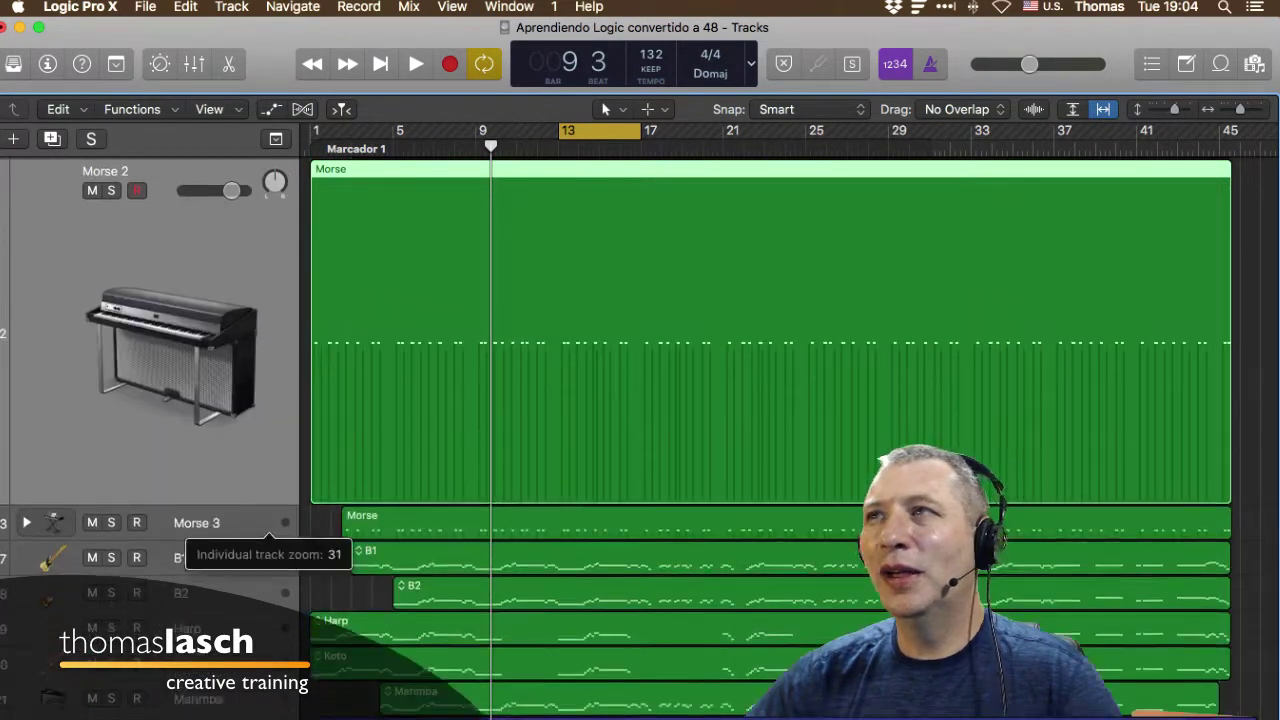
{"action": "left_click_drag", "start_coordinate": [190, 508], "coordinate": [190, 532]}
Turn on vertical auto zoom to fit all tracks, and reset the individual zoom of the Morse 2 track.
{"action": "key", "text": "z"}
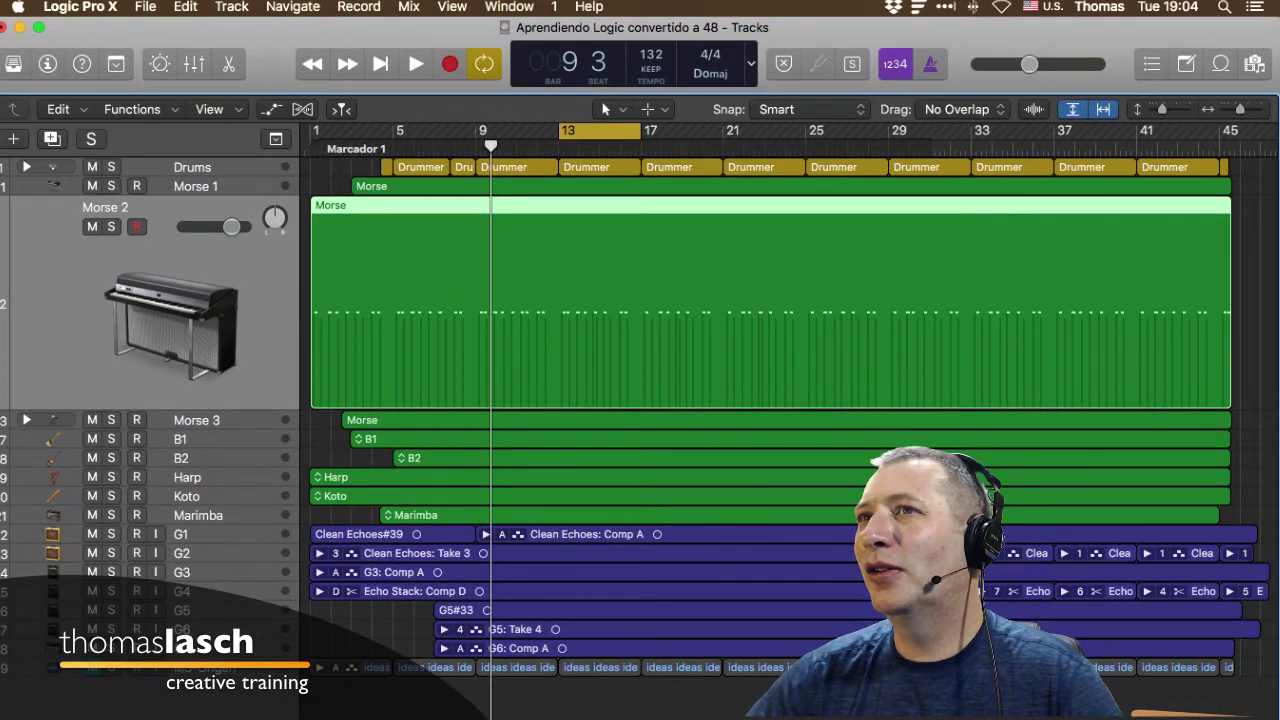
{"action": "left_click", "coordinate": [1073, 110]}
{"action": "left_click", "coordinate": [1073, 110]}
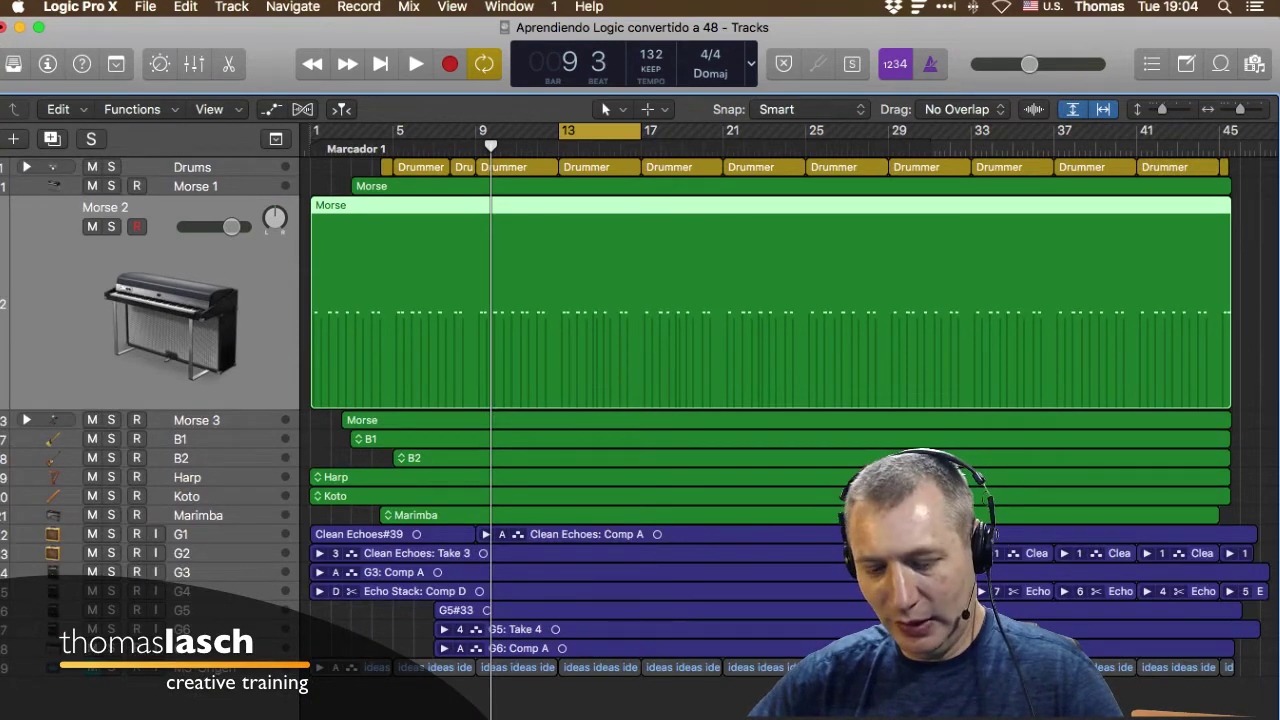
{"action": "key", "text": "z"}
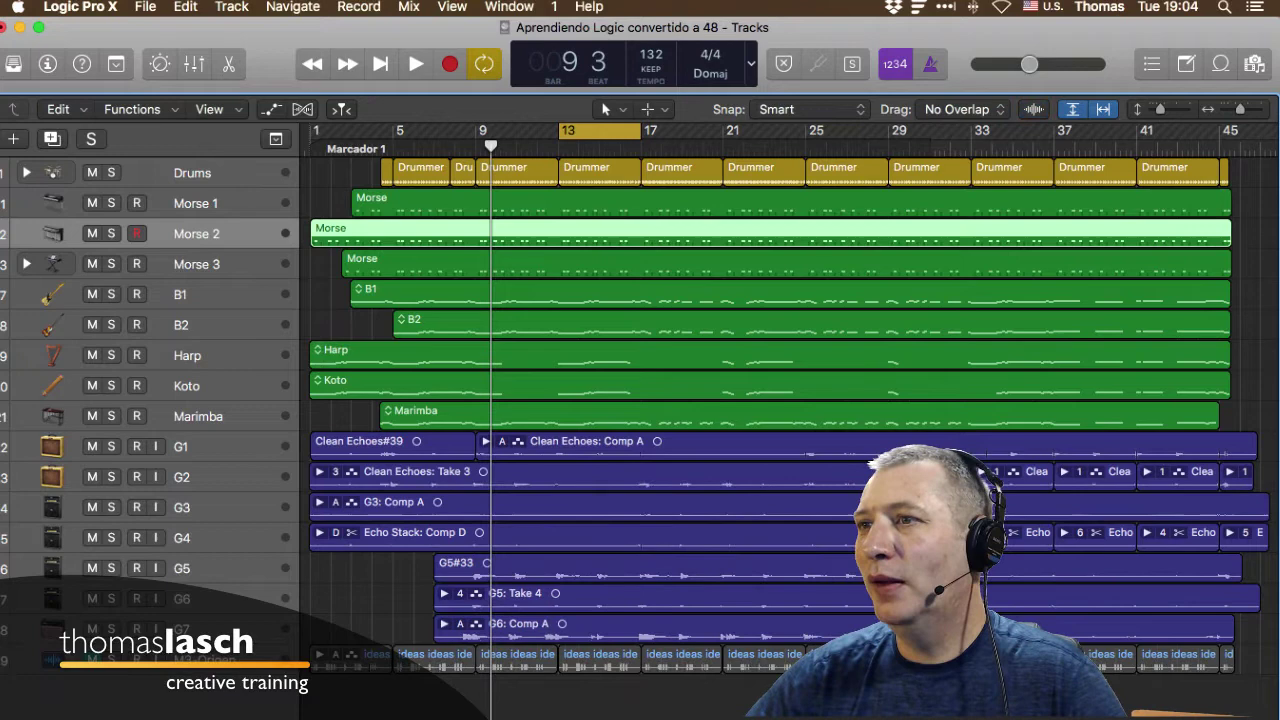
Turn the waveform zoom for the audio regions on and back off.
{"action": "key", "text": "super+plus"}
{"action": "key", "text": "super+minus"}
{"action": "key", "text": "super+plus"}
{"action": "key", "text": "ctrl+alt+super+Down"}
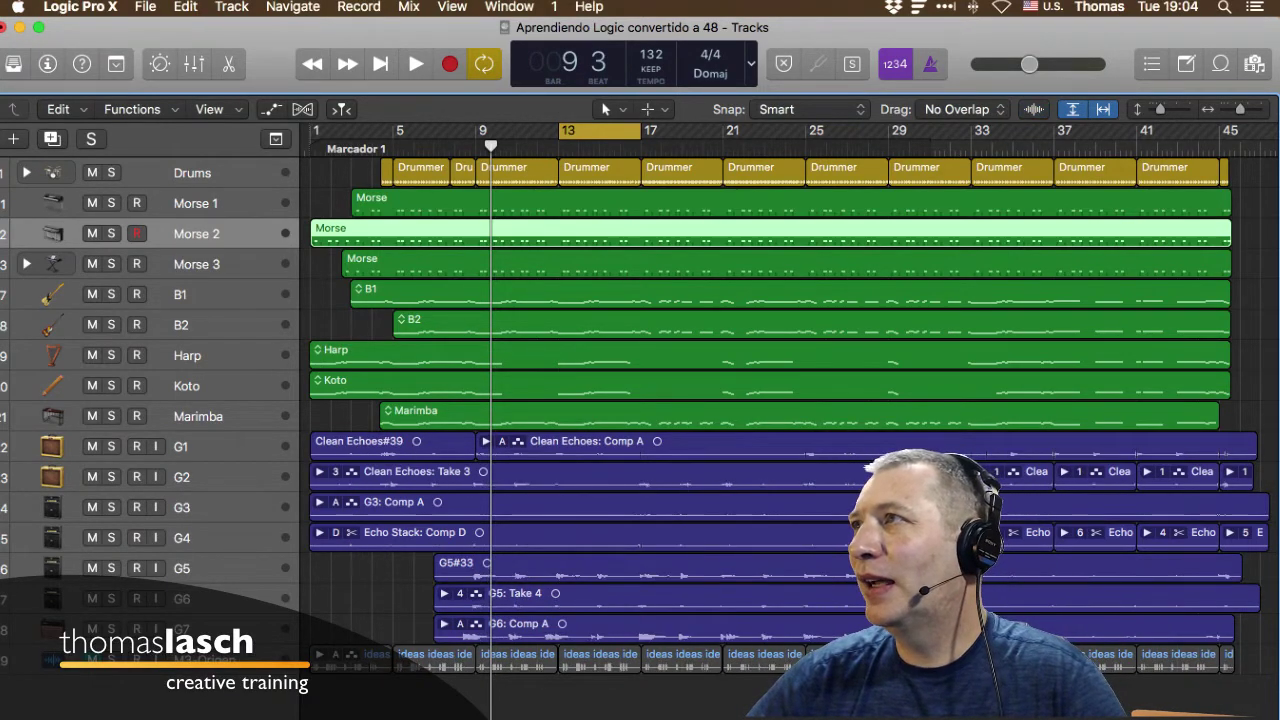
{"action": "key", "text": "ctrl+alt+super+Up"}
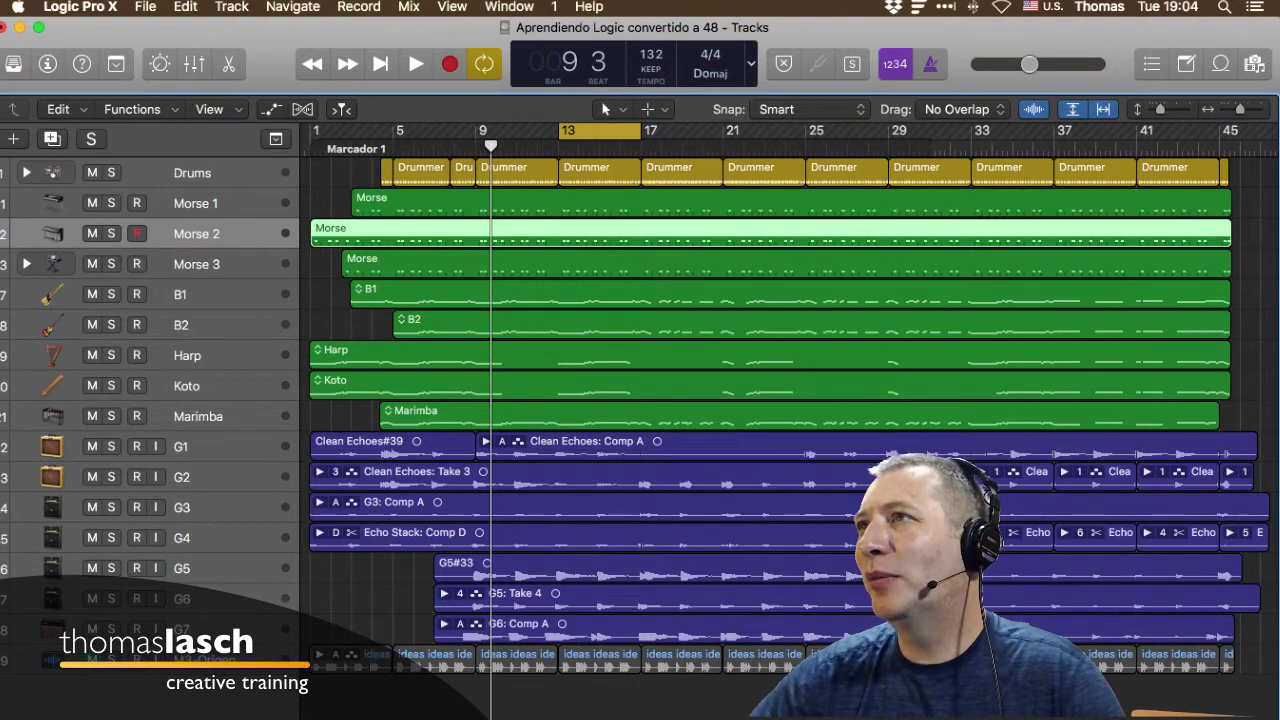
{"action": "key", "text": "ctrl+alt+super+Up"}
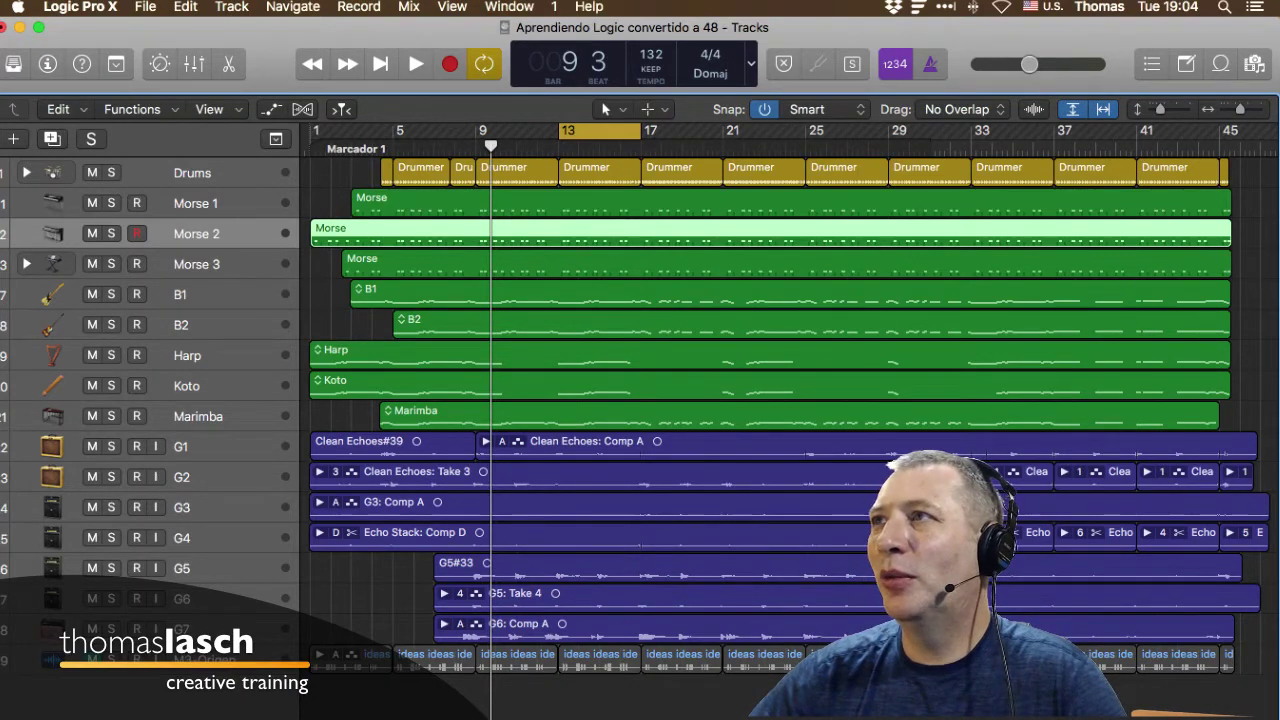
Review the Snap mode options, selecting the Morse region on the Morse 1 track in between.
{"action": "left_click", "coordinate": [826, 110]}
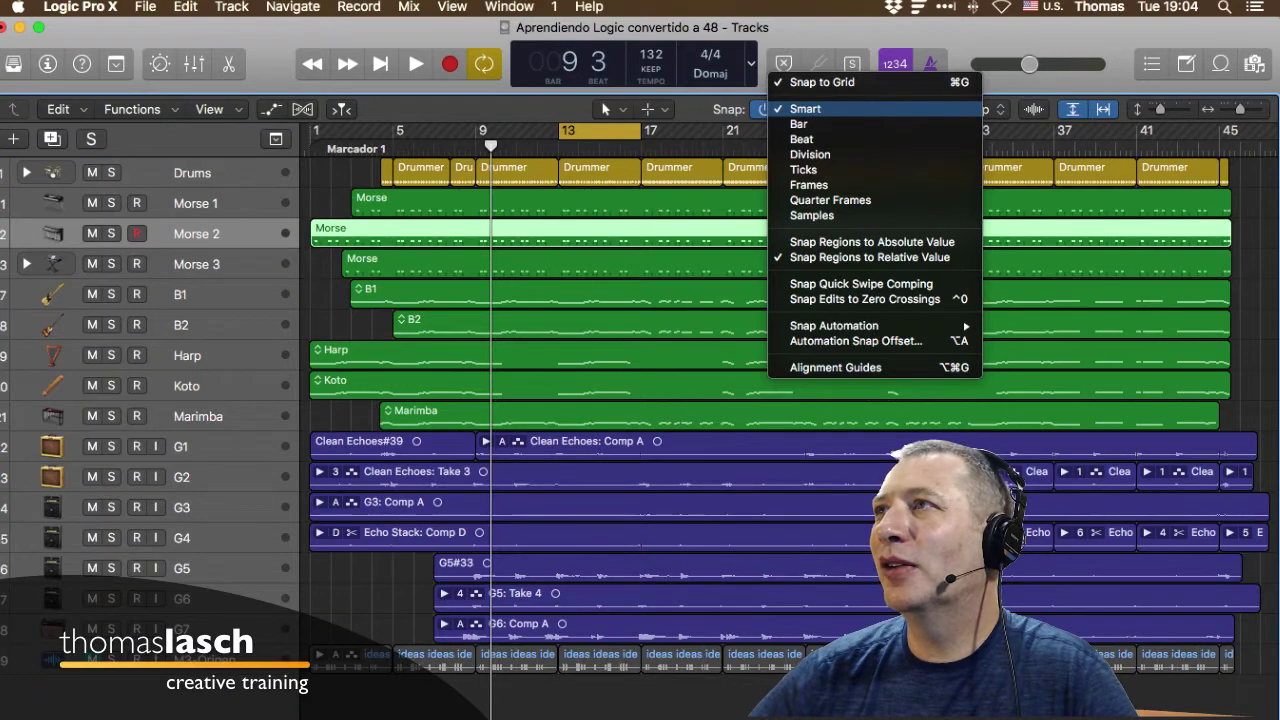
{"action": "key", "text": "Escape"}
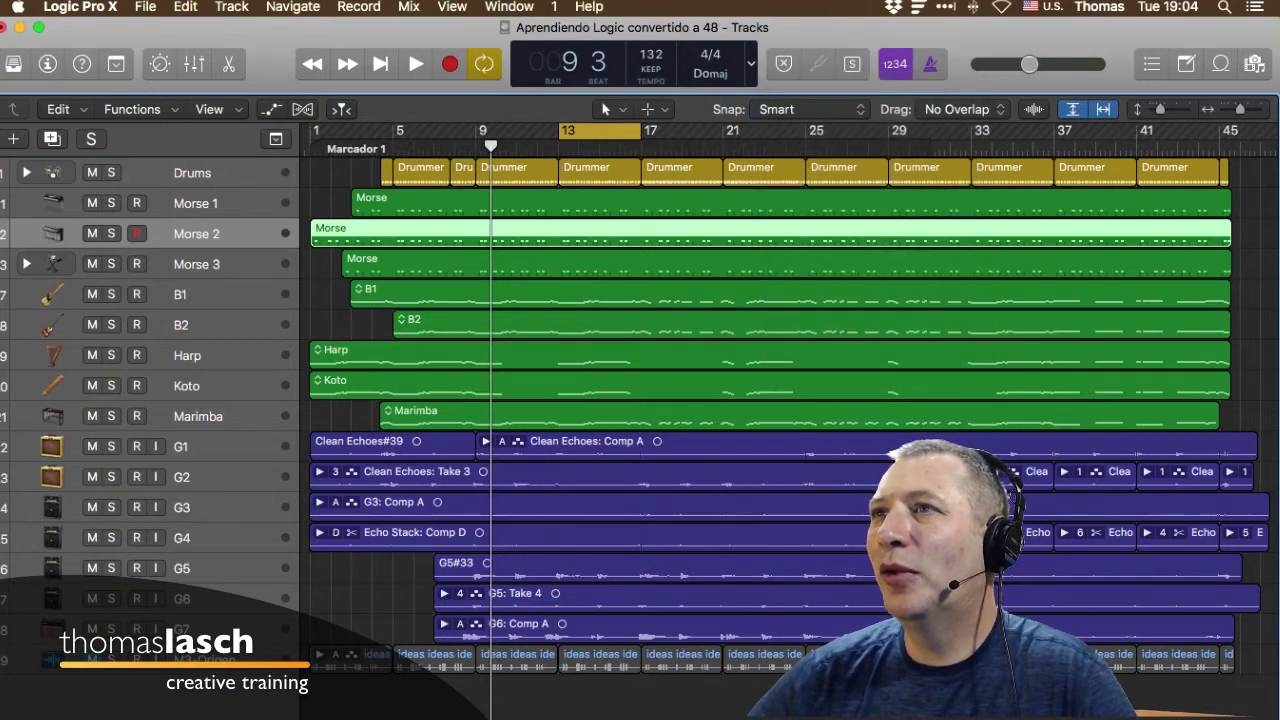
{"action": "mouse_move", "coordinate": [530, 205]}
{"action": "left_mouse_down"}
{"action": "mouse_move", "coordinate": [564, 205]}
{"action": "mouse_move", "coordinate": [529, 205]}
{"action": "left_mouse_up"}
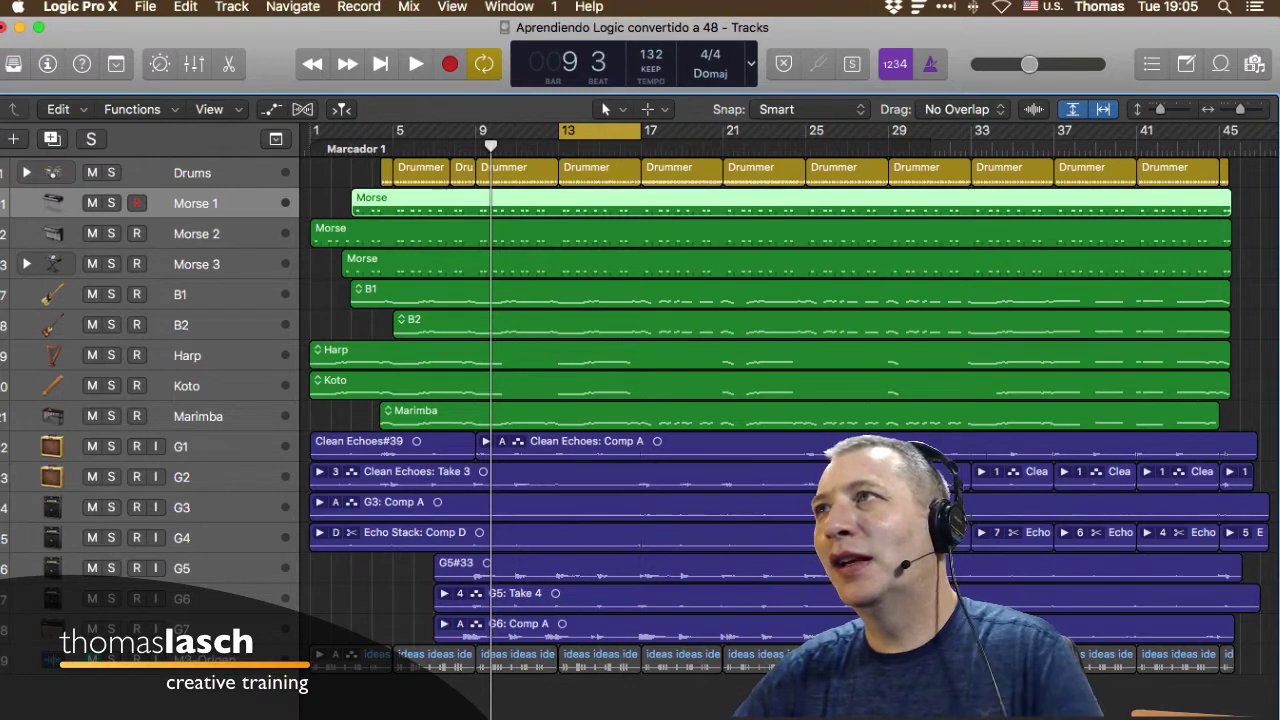
{"action": "left_click", "coordinate": [790, 109]}
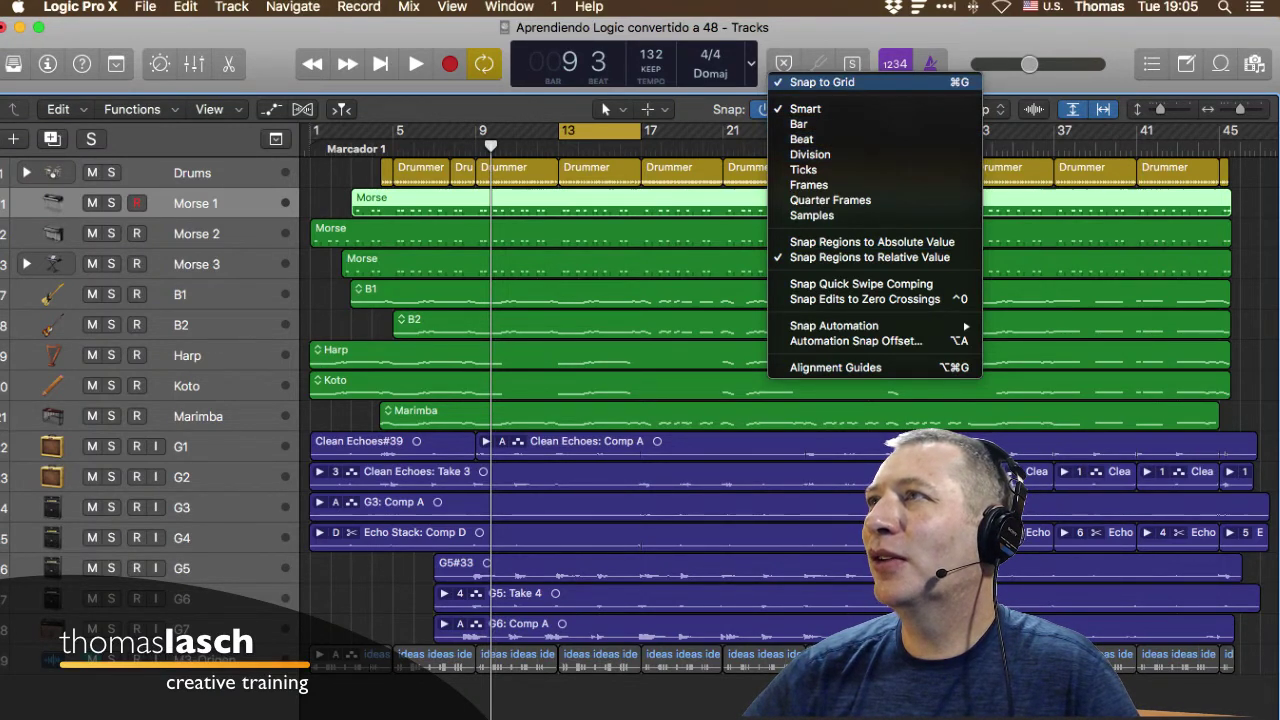
{"action": "key", "text": "Escape"}
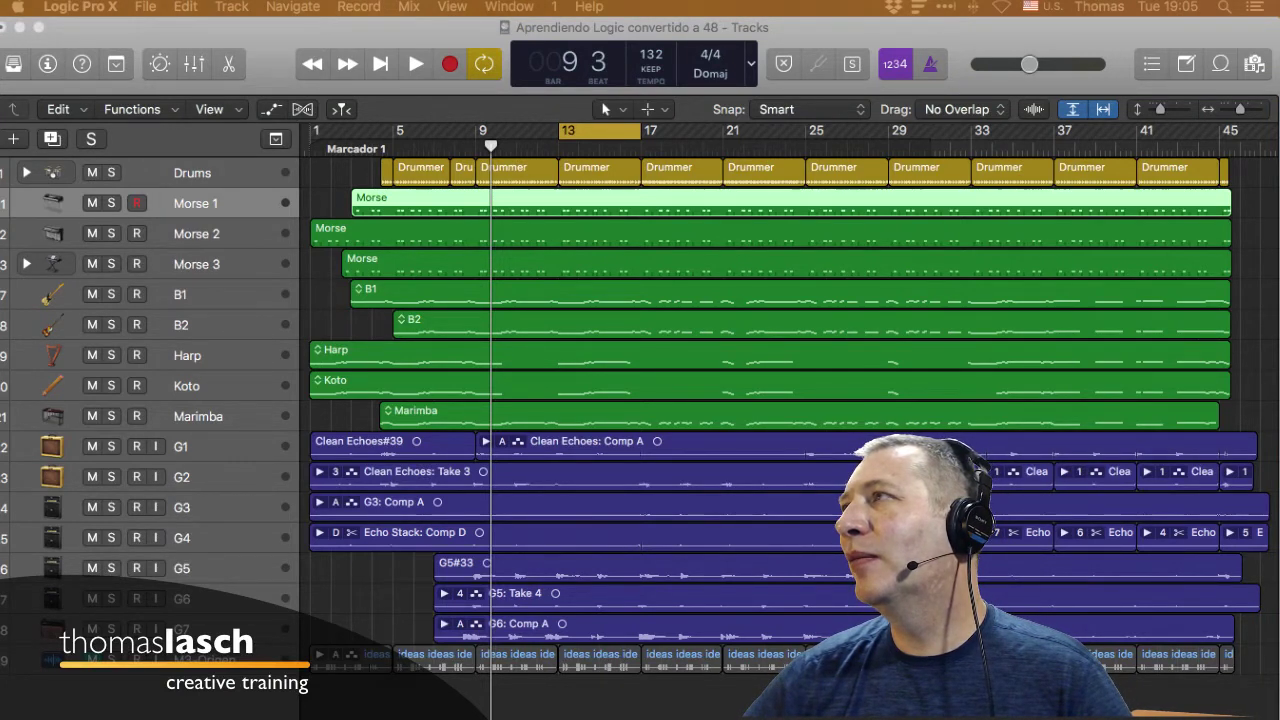
Show and hide the Project audio browser, and open the Apple Loops browser.
{"action": "key", "text": "f"}
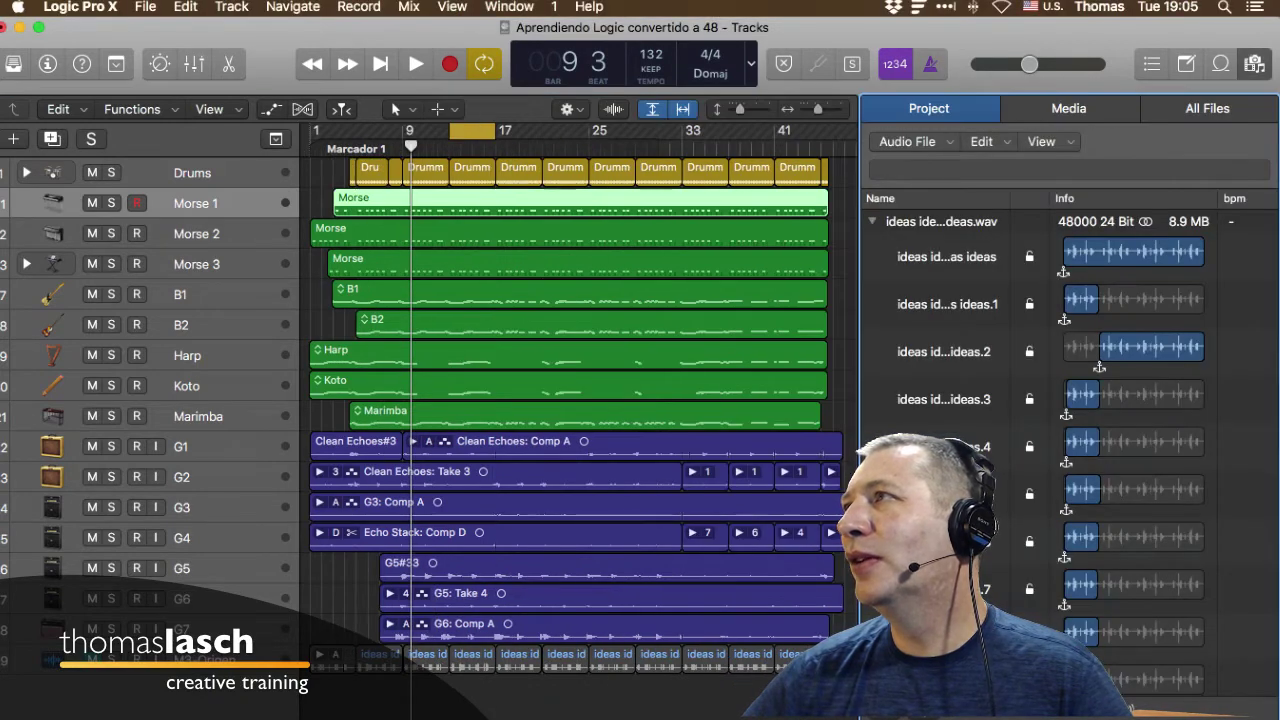
{"action": "key", "text": "f"}
{"action": "key", "text": "o"}
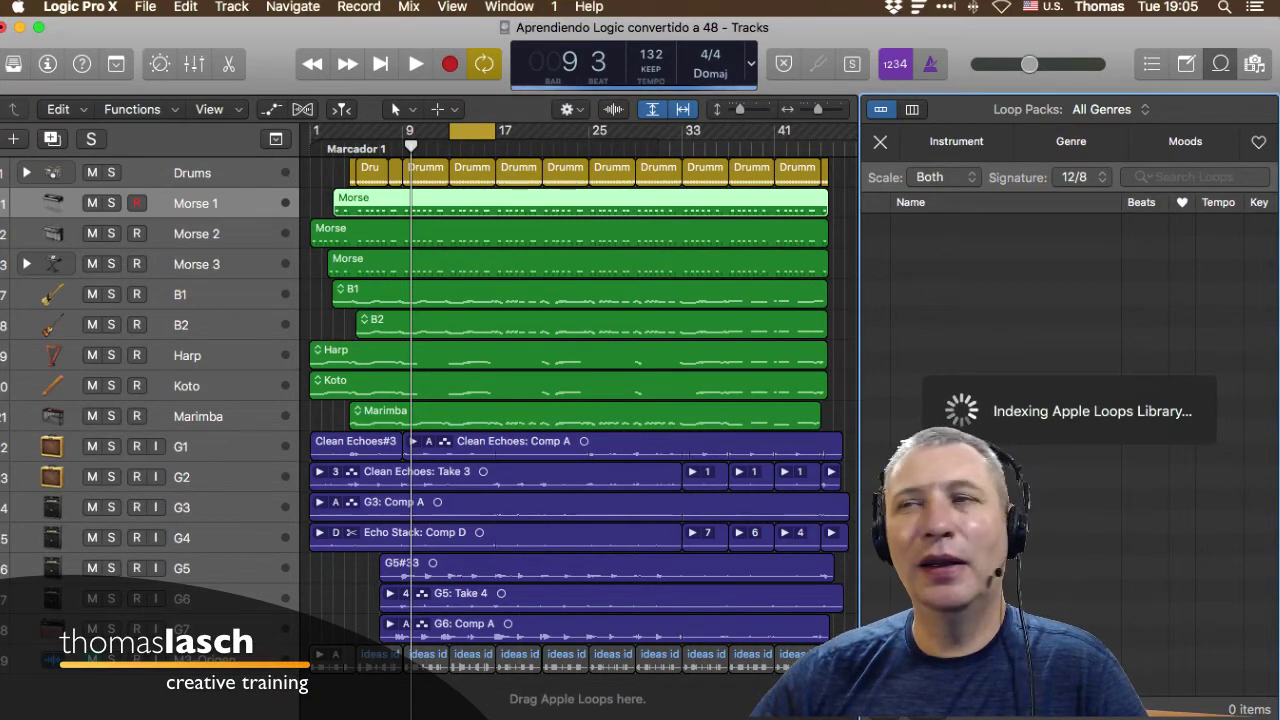
Select the Morse 2 track and toggle the mute of its Morse region on and back off.
{"action": "key", "text": "Tab"}
{"action": "key", "text": "Down"}
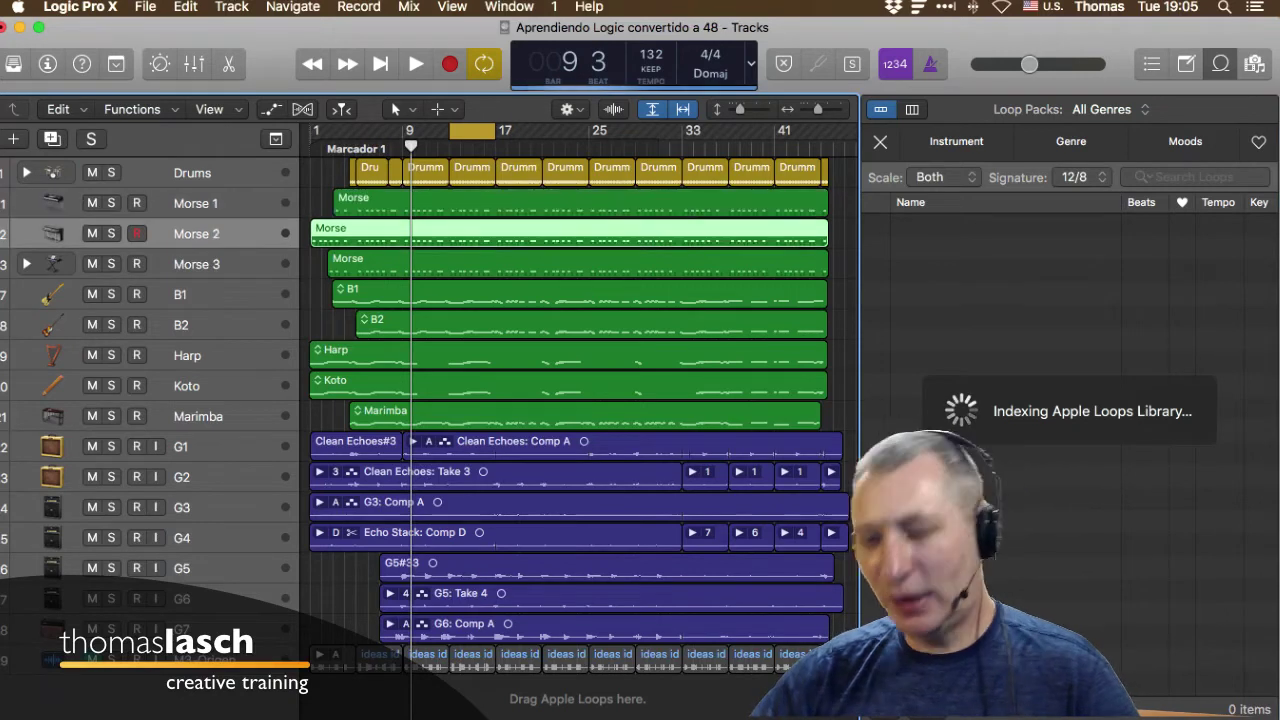
{"action": "key", "text": "m"}
{"action": "key", "text": "ctrl+m"}
{"action": "key", "text": "ctrl+m"}
{"action": "key", "text": "ctrl+m"}
{"action": "key", "text": "ctrl+m"}
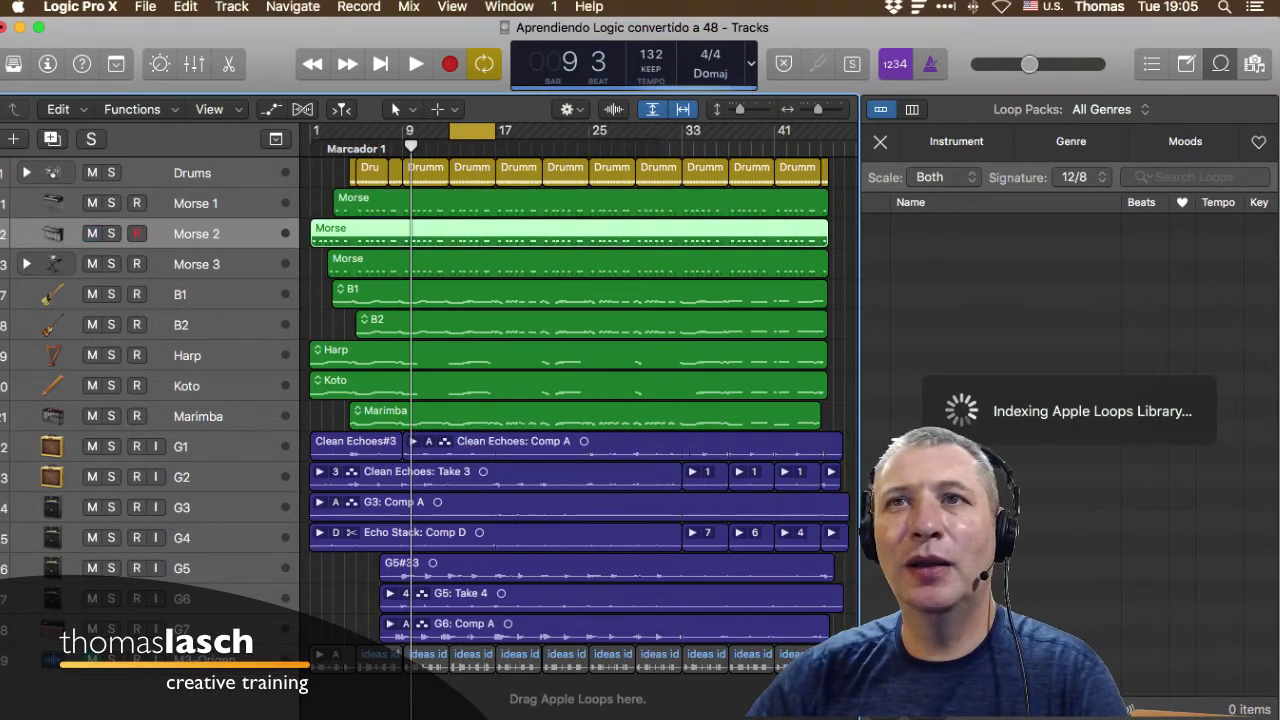
{"action": "key", "text": "ctrl+m"}
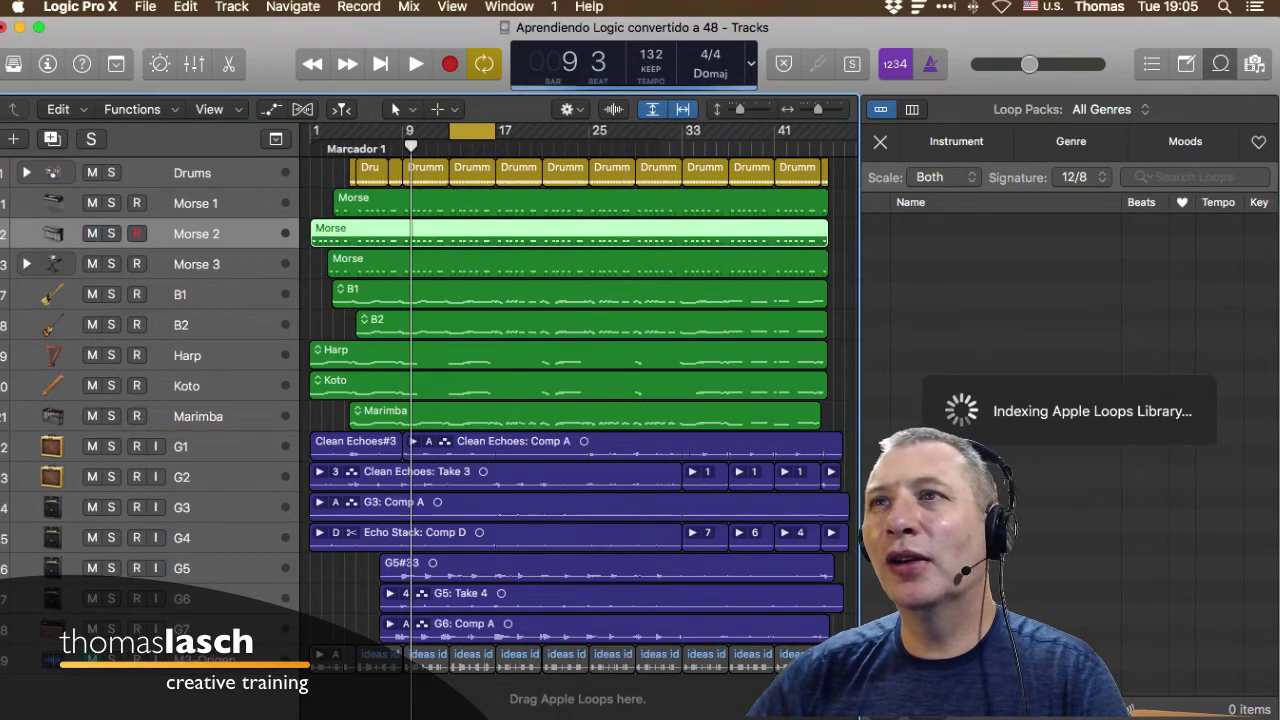
Enlarge the Morse 2 track with individual track zoom, and mute and unmute its Morse region.
{"action": "key", "text": "ctrl+z"}
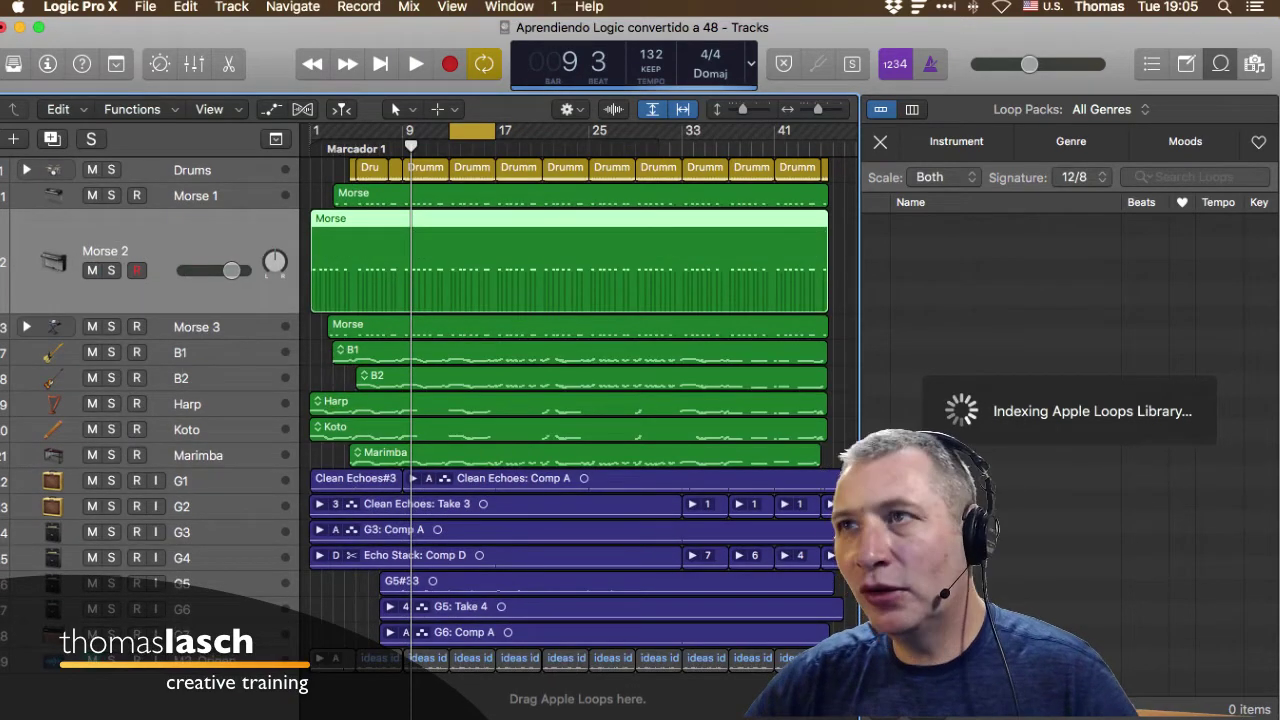
{"action": "key", "text": "ctrl+m"}
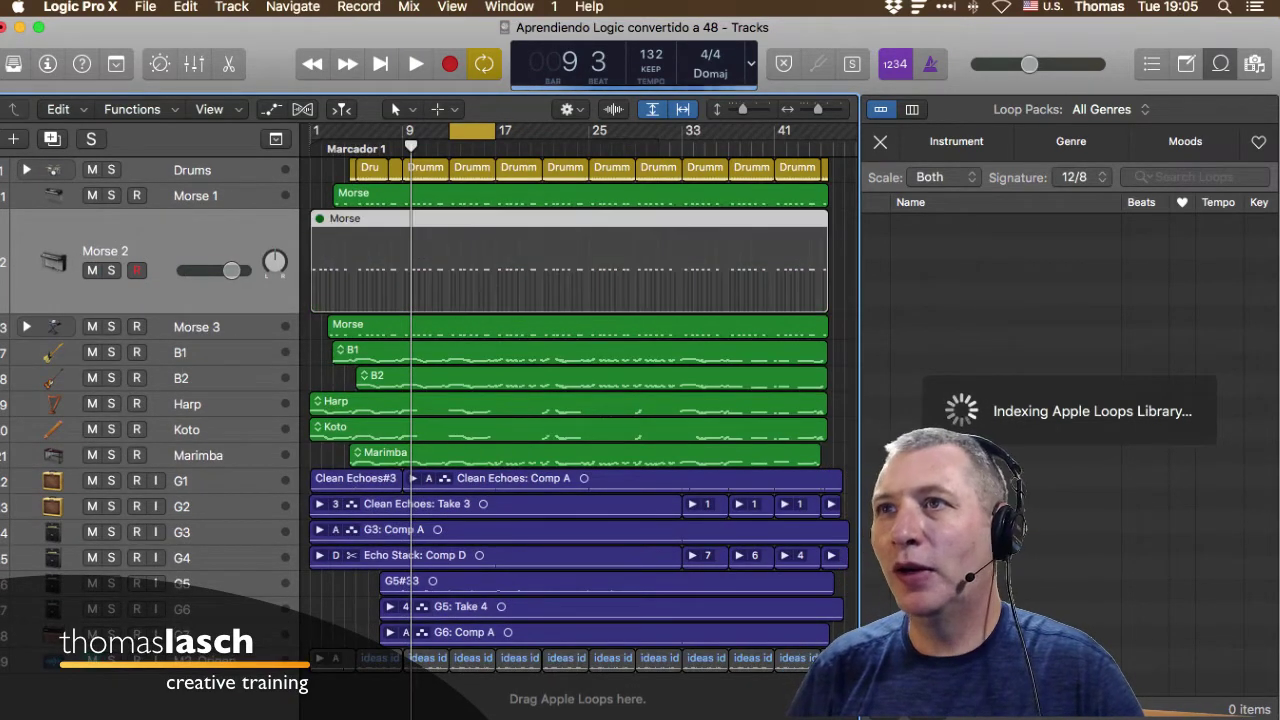
{"action": "key", "text": "ctrl+m"}
{"action": "key", "text": "ctrl+m"}
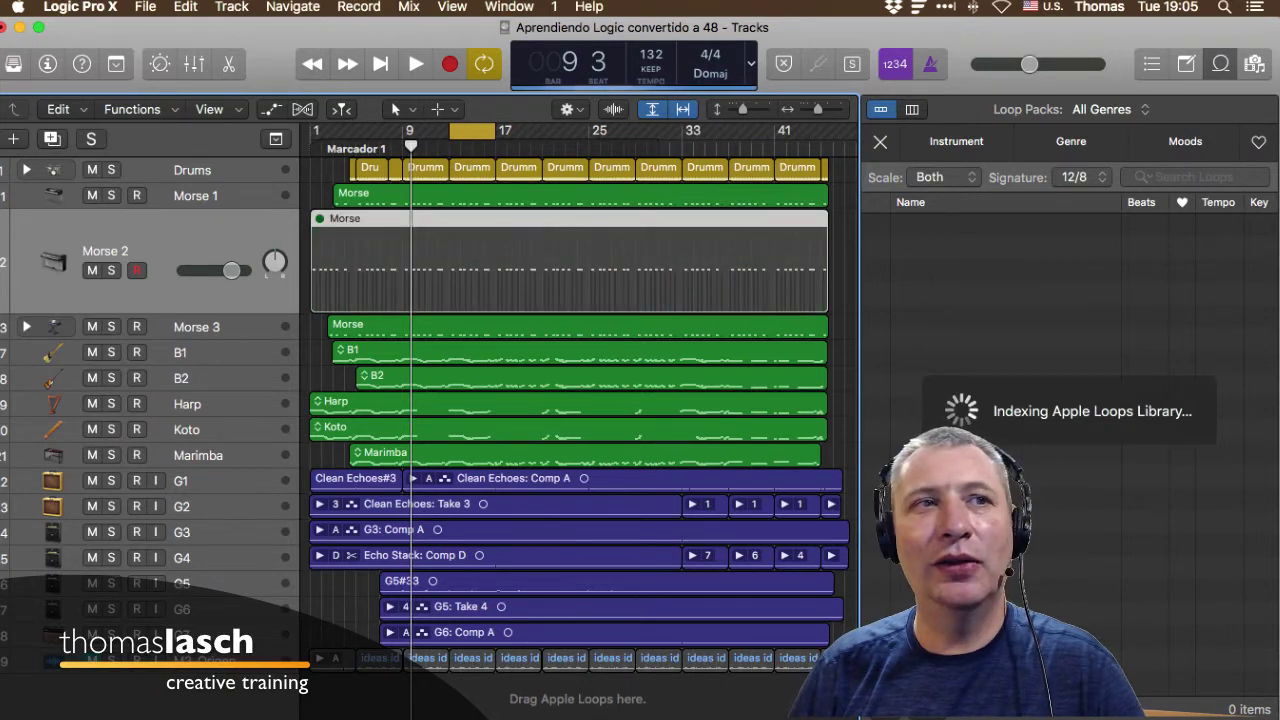
{"action": "key", "text": "ctrl+m"}
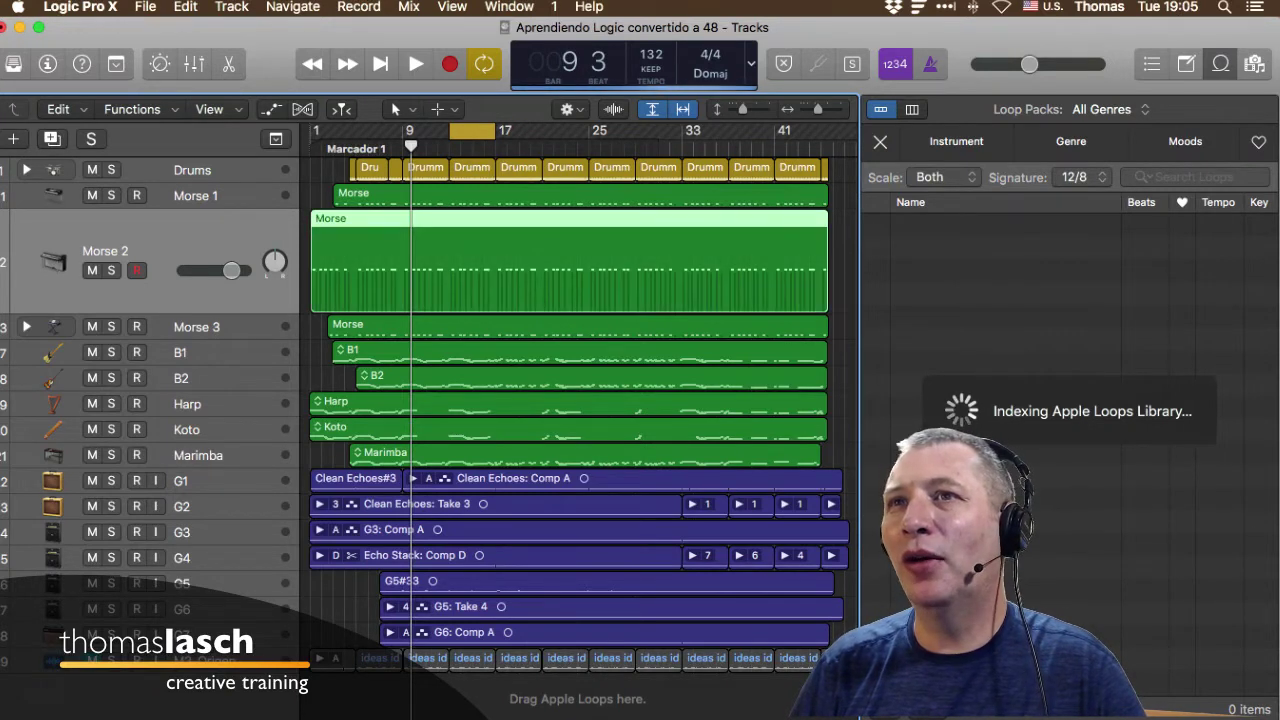
{"action": "key", "text": "ctrl+m"}
{"action": "key", "text": "ctrl+m"}
{"action": "key", "text": "ctrl+m"}
{"action": "key", "text": "ctrl+m"}
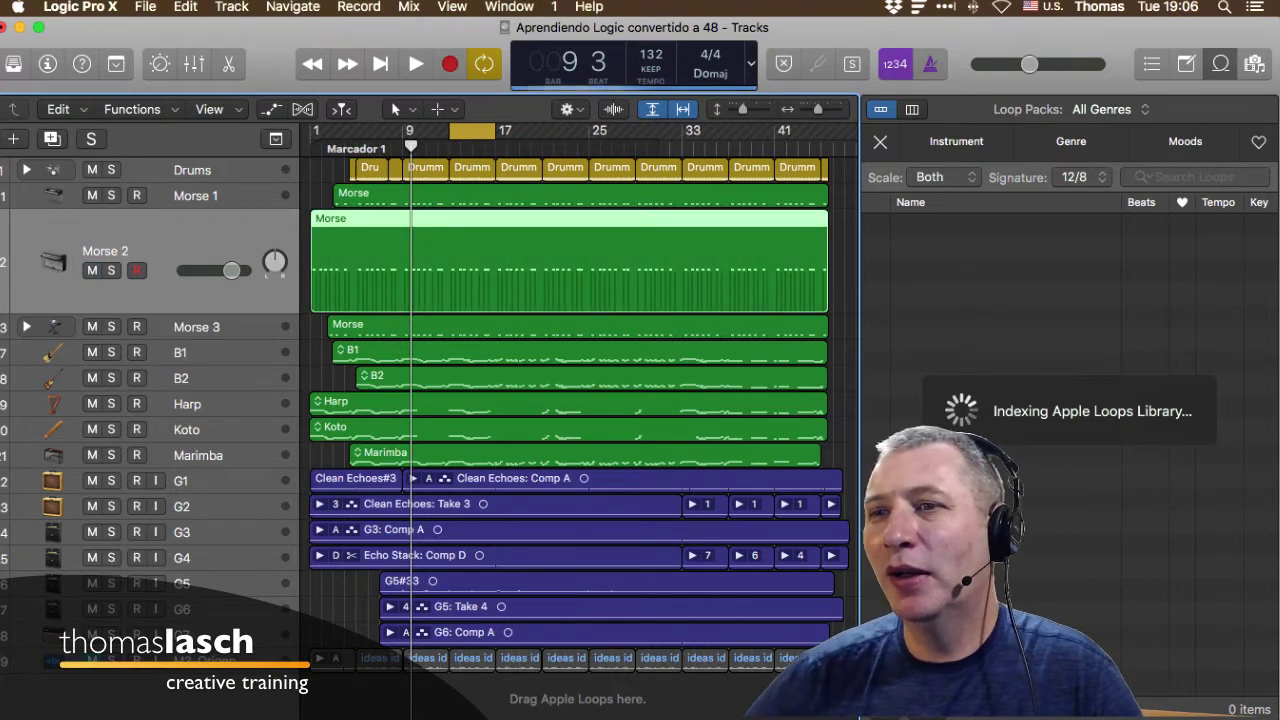
Enlarge the G1 track and mute its first Clean Echoes region.
{"action": "left_click_drag", "start_coordinate": [170, 491], "coordinate": [170, 561]}
{"action": "left_click", "coordinate": [356, 470]}
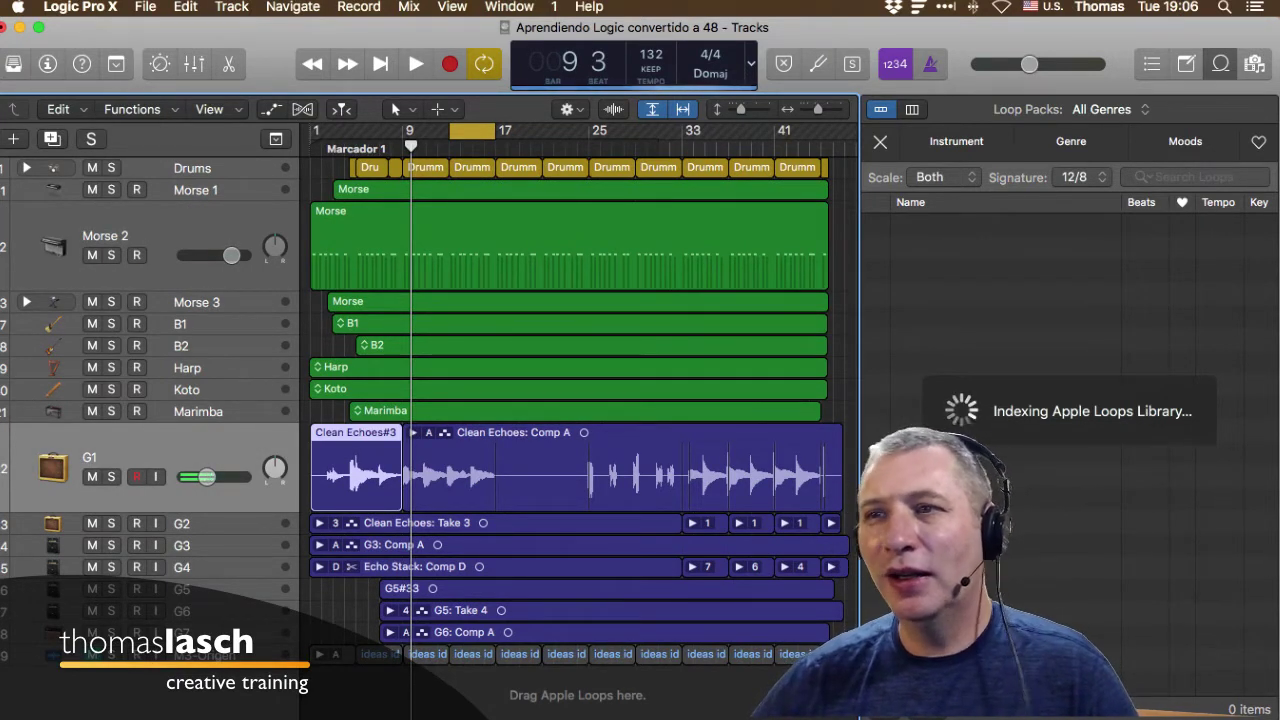
{"action": "key", "text": "ctrl+m"}
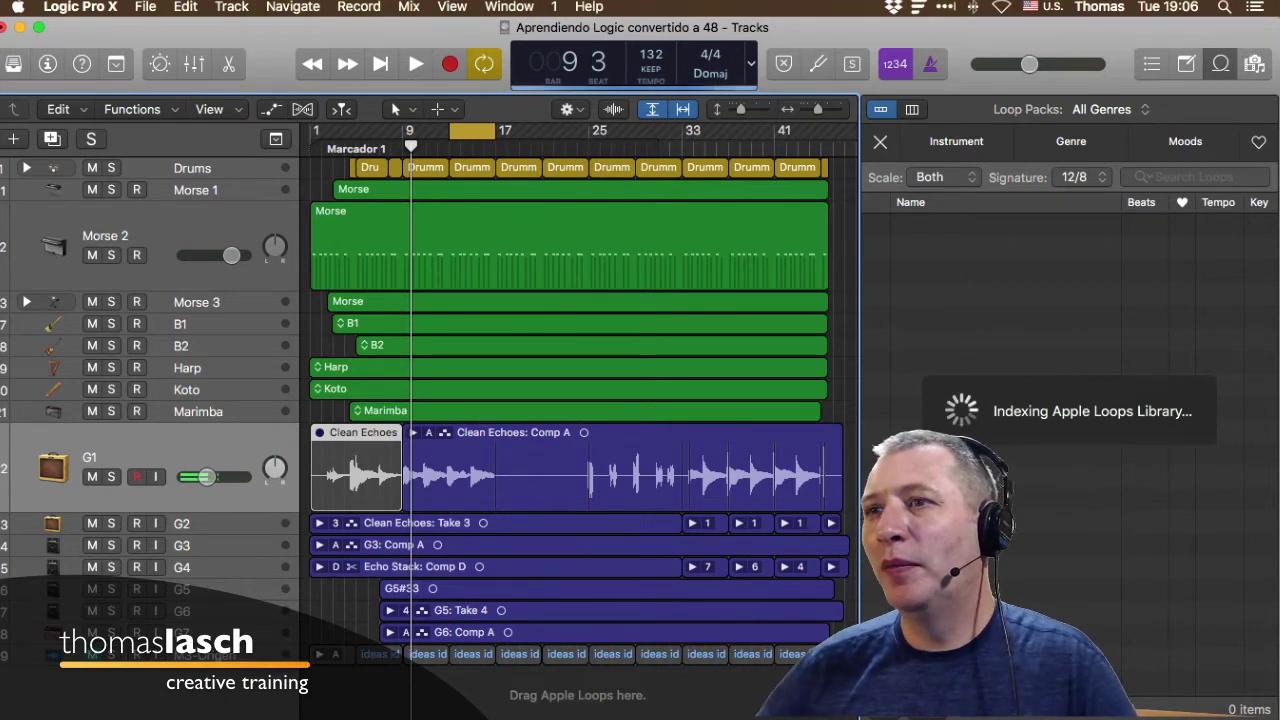
View the project Note Pad, the Event List and the Project audio browser, ending on the Event List.
{"action": "left_click", "coordinate": [1186, 64]}
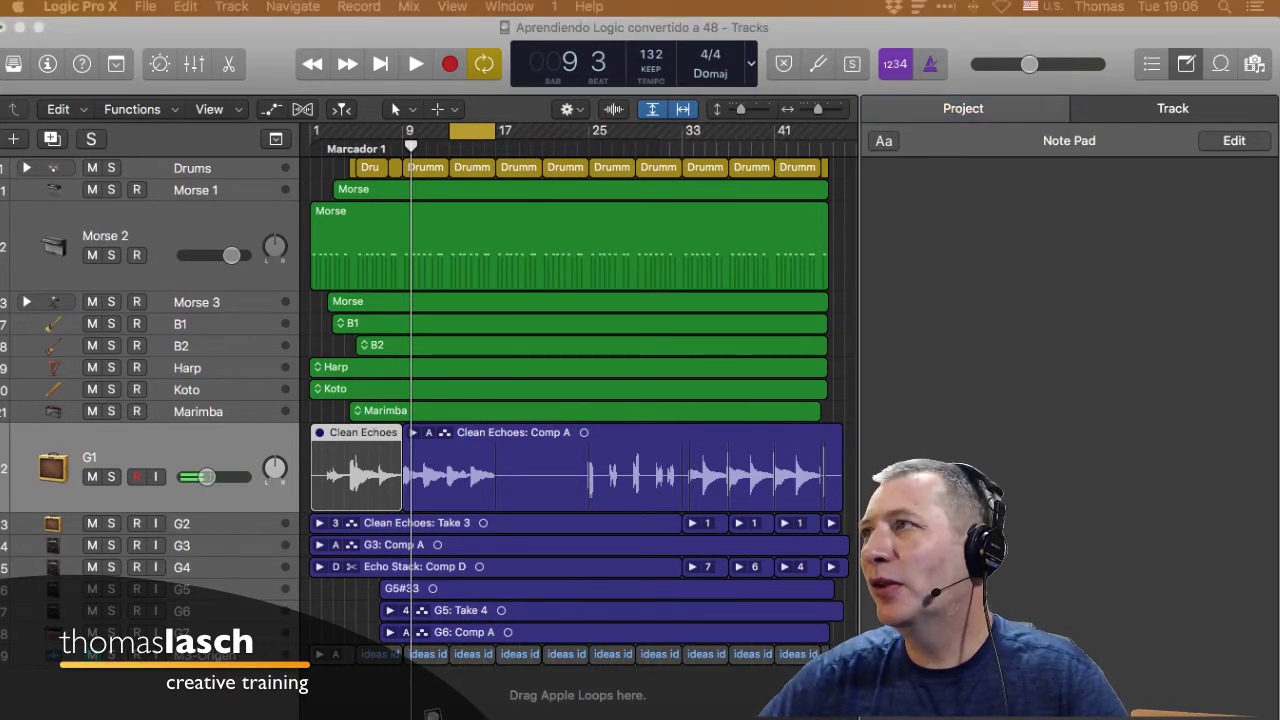
{"action": "mouse_move", "coordinate": [415, 700]}
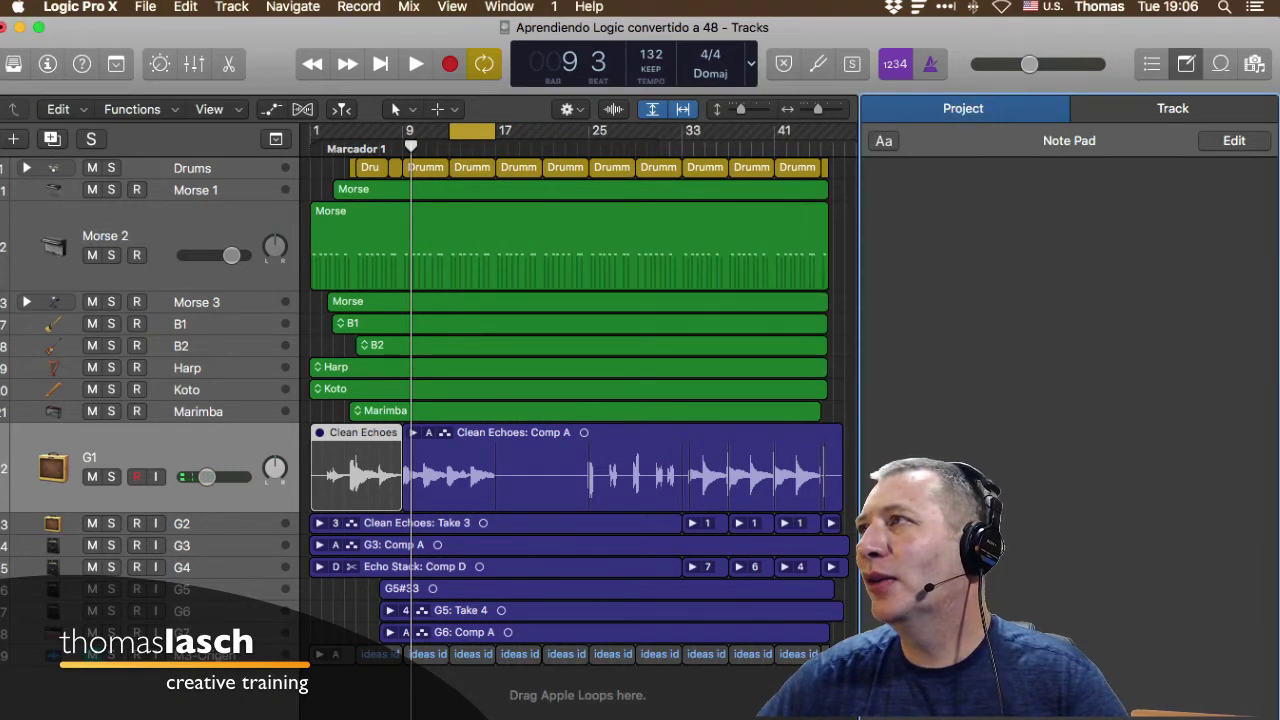
{"action": "key", "text": "d"}
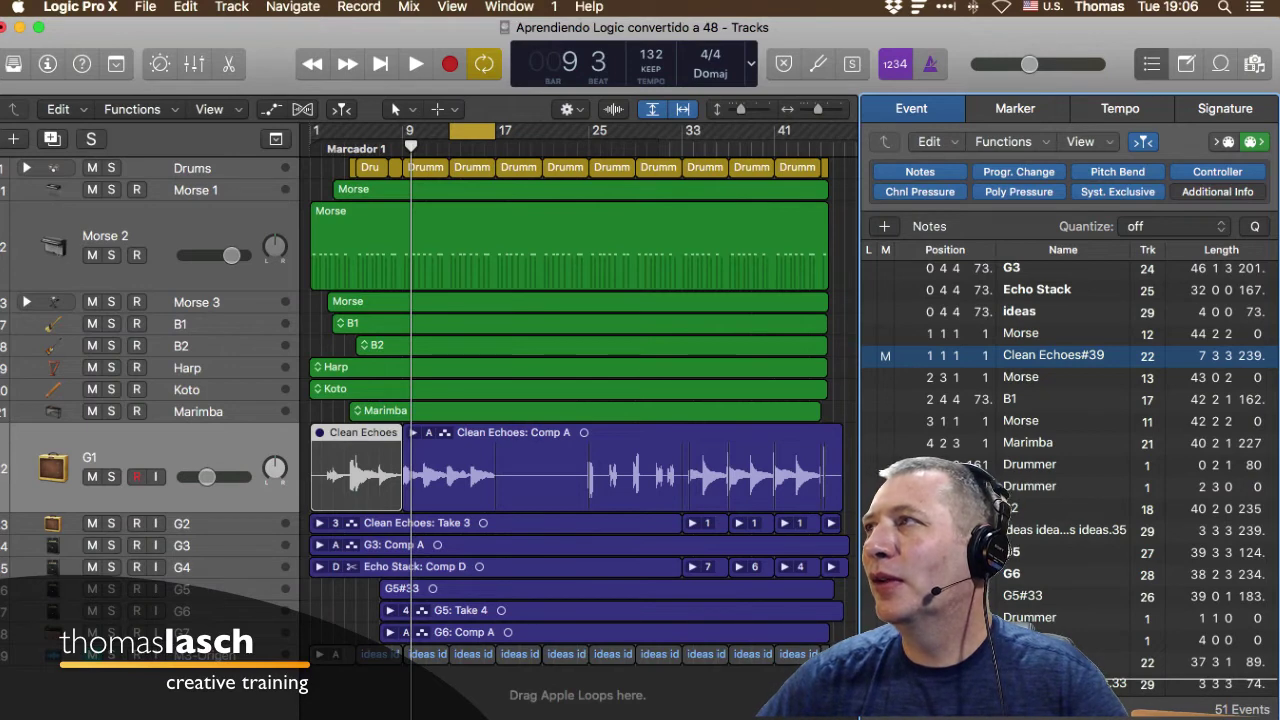
{"action": "key", "text": "f"}
{"action": "key", "text": "o"}
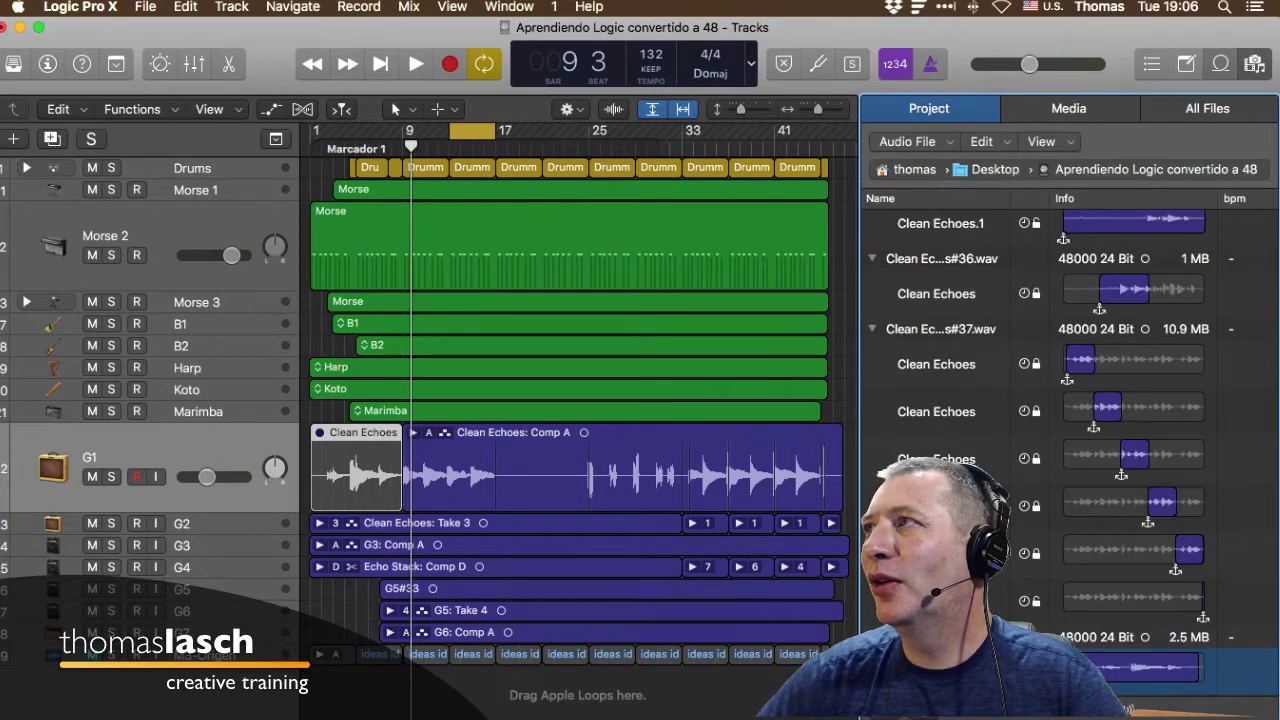
{"action": "key", "text": "super+alt+p"}
{"action": "key", "text": "d"}
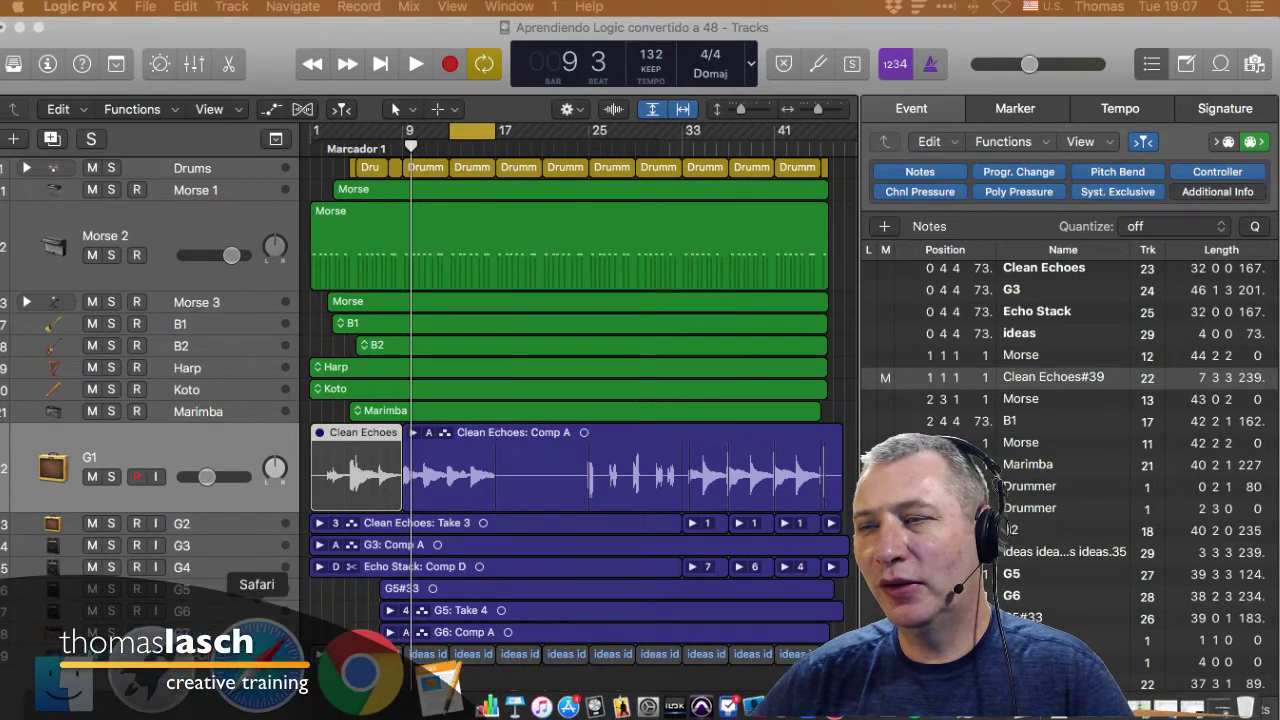
Switch to Safari and open the website logicprokeycommands.com.
{"action": "left_click", "coordinate": [258, 688]}
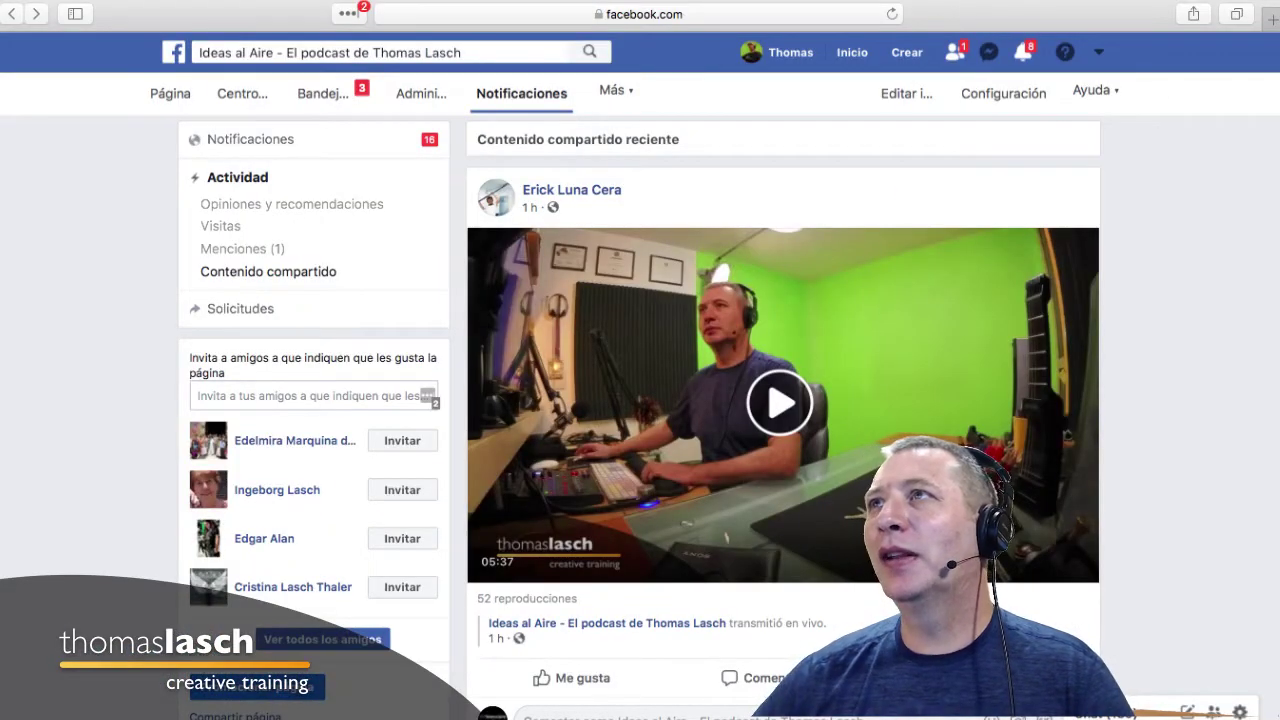
{"action": "key", "text": "super+l"}
{"action": "type", "text": "logic"}
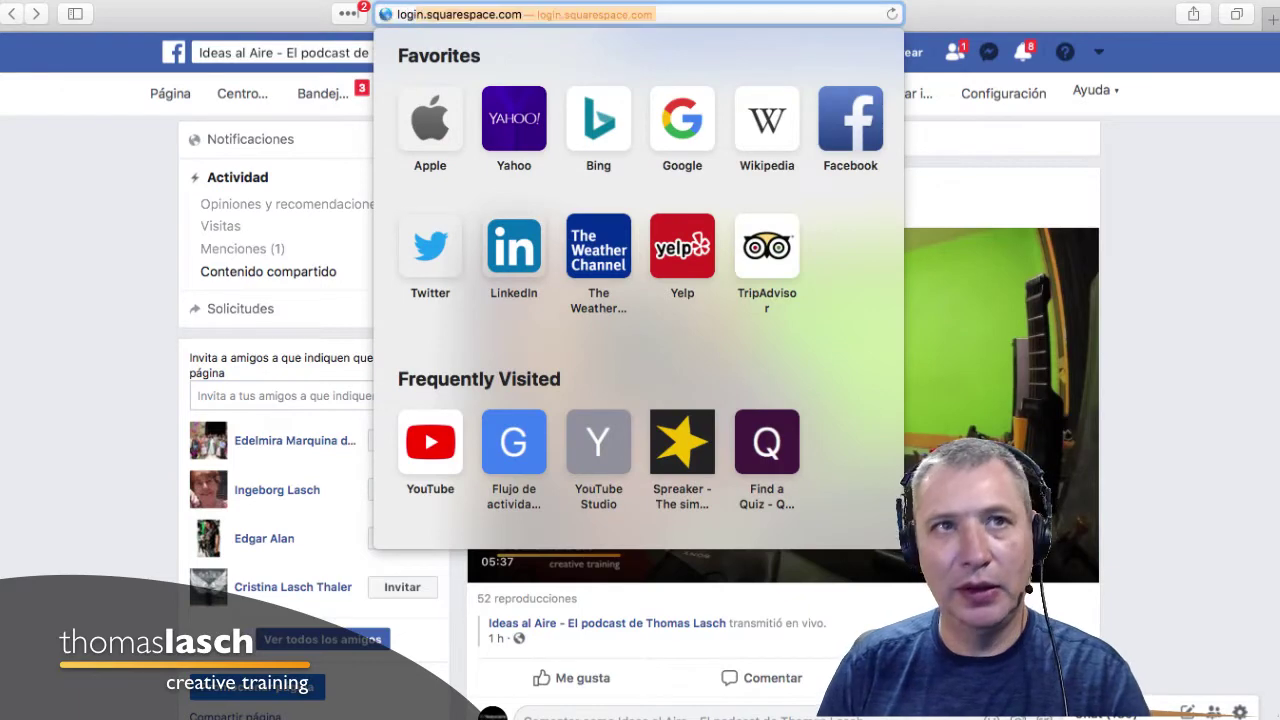
{"action": "type", "text": "proe"}
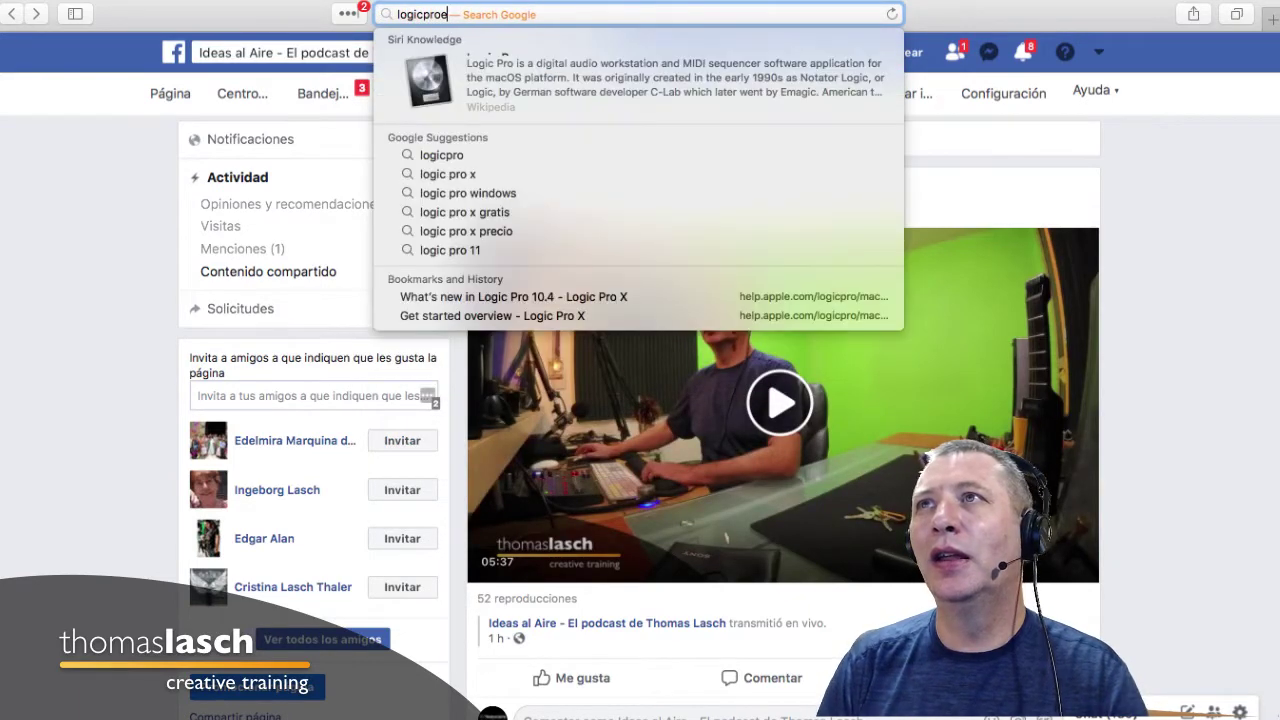
{"action": "key", "text": "BackSpace"}
{"action": "type", "text": "key"}
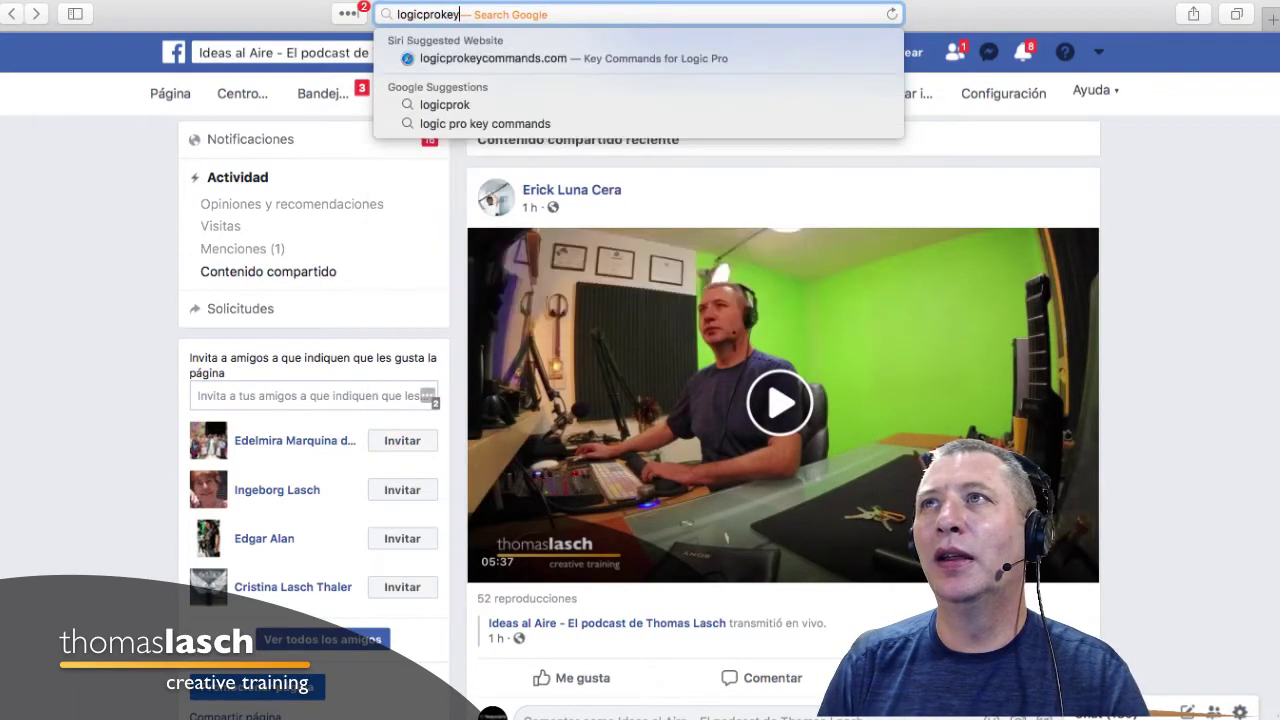
{"action": "type", "text": "commands"}
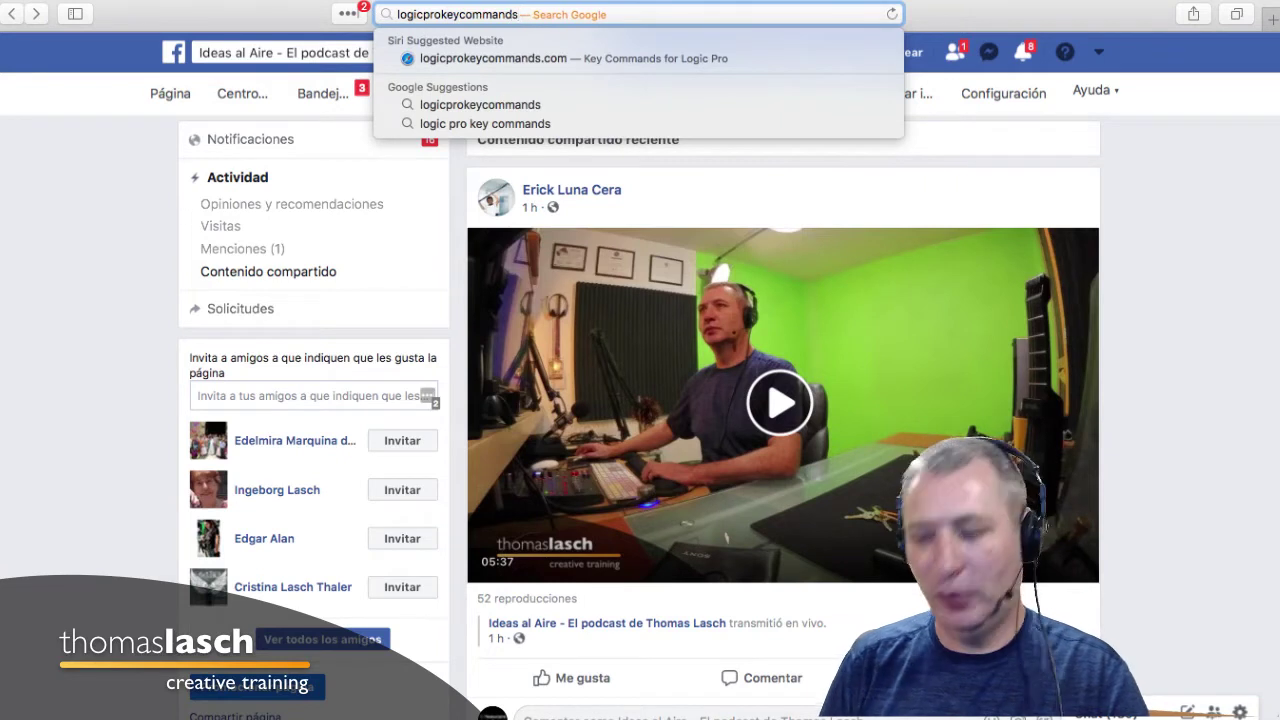
{"action": "type", "text": ".com"}
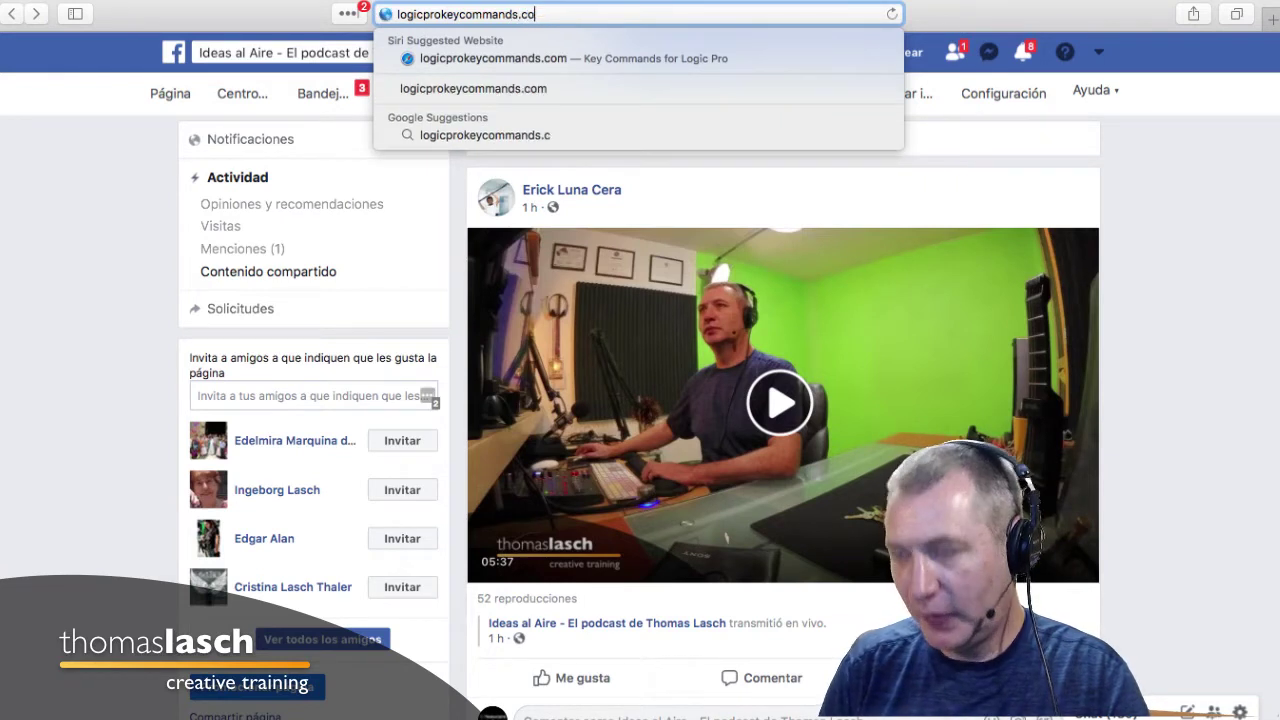
{"action": "key", "text": "Return"}
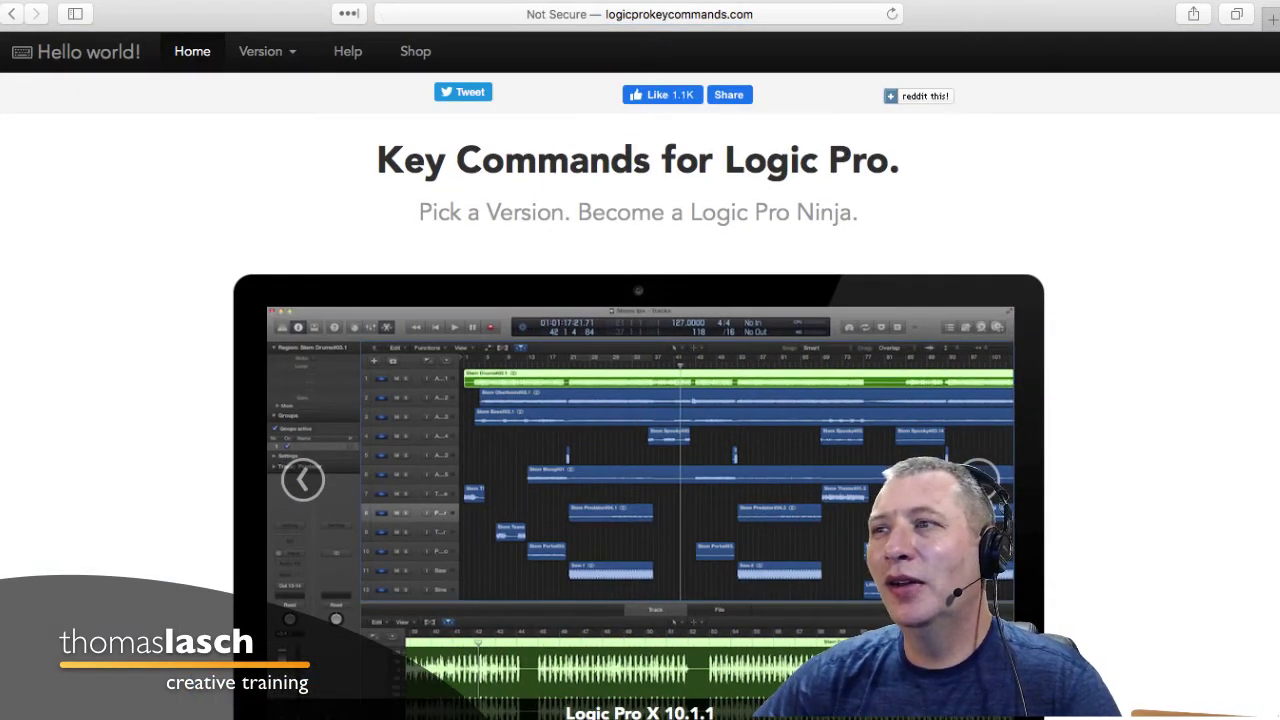
Look over the Key Commands home page and open the key commands for version Logic Pro X 10.4.1.
{"action": "scroll", "coordinate": [640, 400], "scroll_direction": "down", "scroll_amount": 5}
{"action": "scroll", "coordinate": [640, 400], "scroll_direction": "up", "scroll_amount": 3}
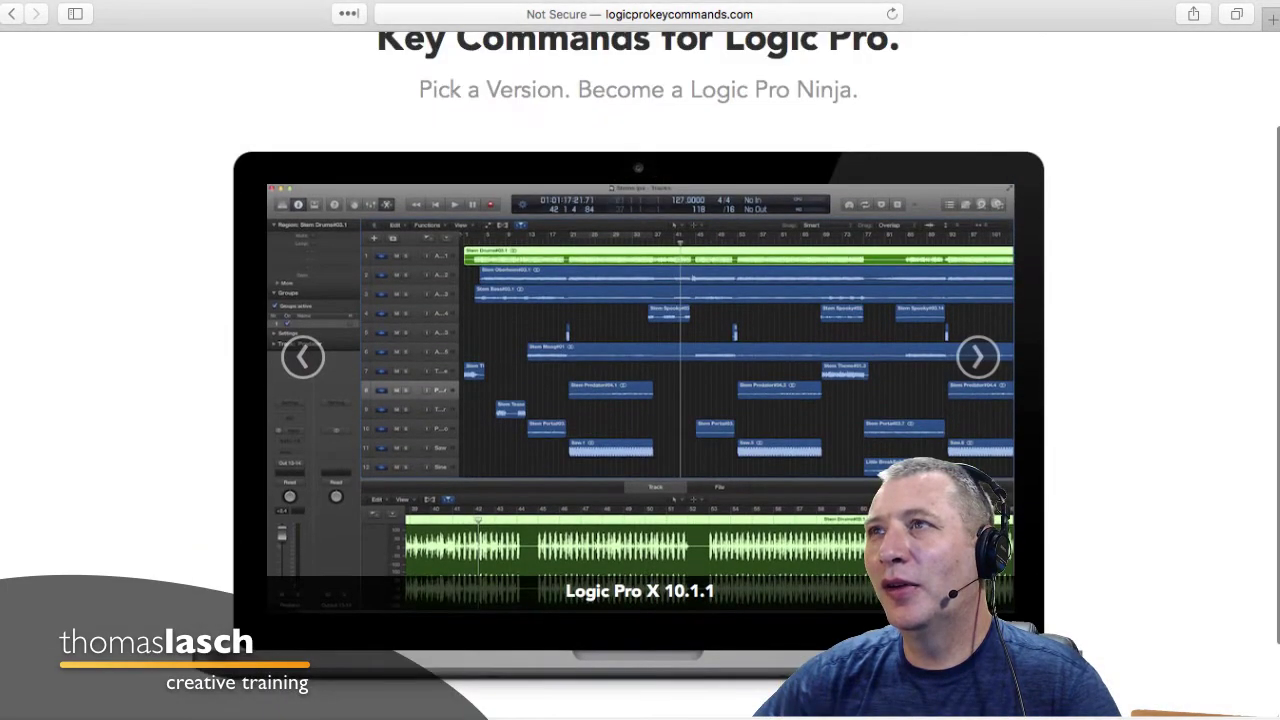
{"action": "scroll", "coordinate": [640, 400], "scroll_direction": "up", "scroll_amount": 2}
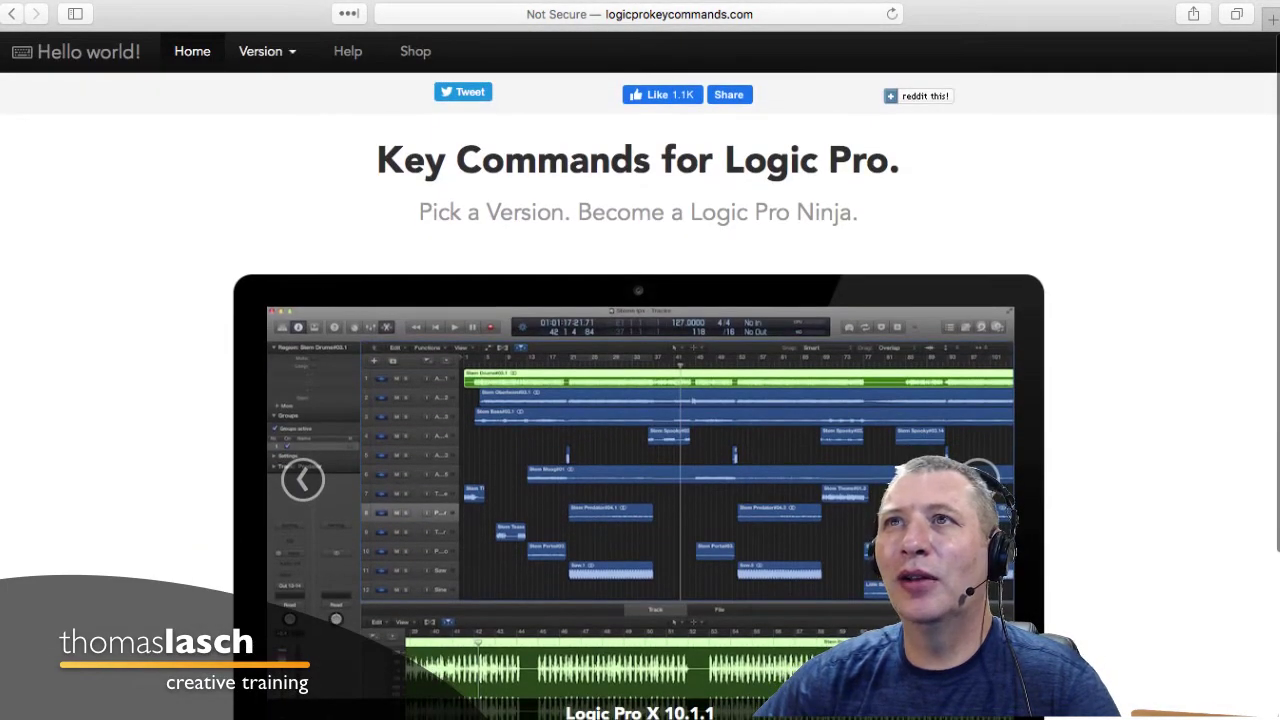
{"action": "left_click", "coordinate": [266, 51]}
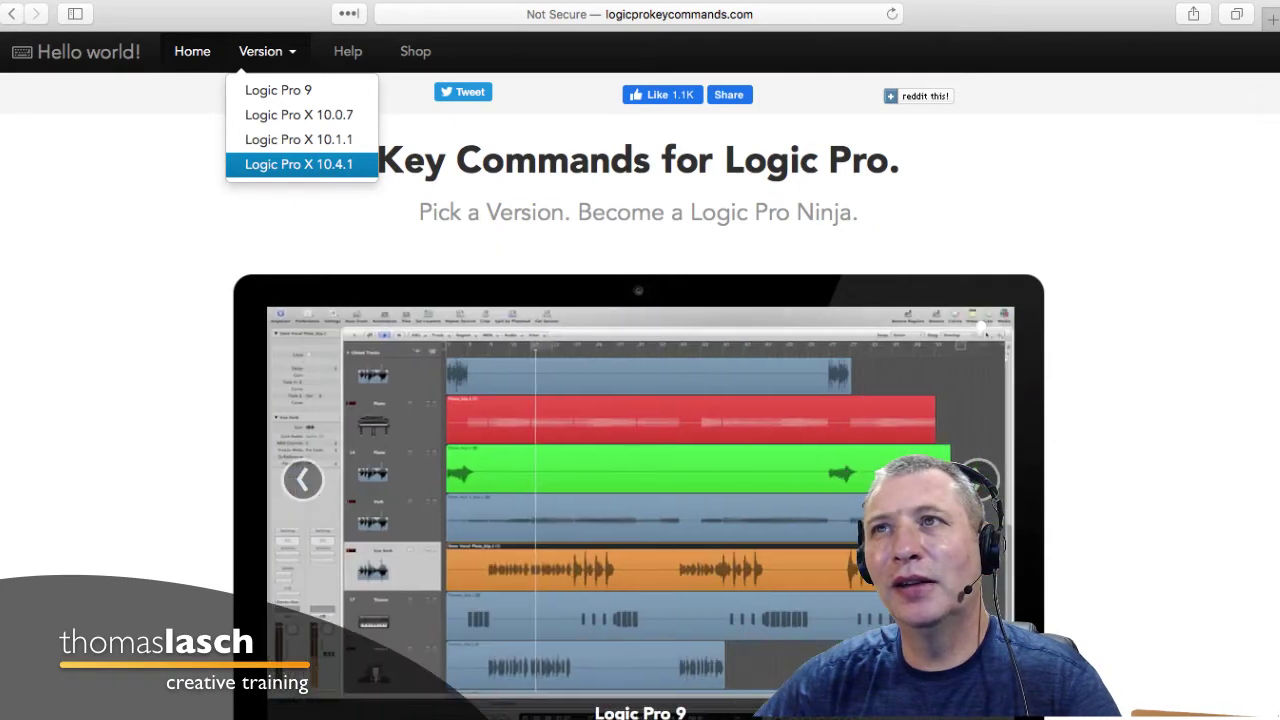
{"action": "left_click", "coordinate": [299, 165]}
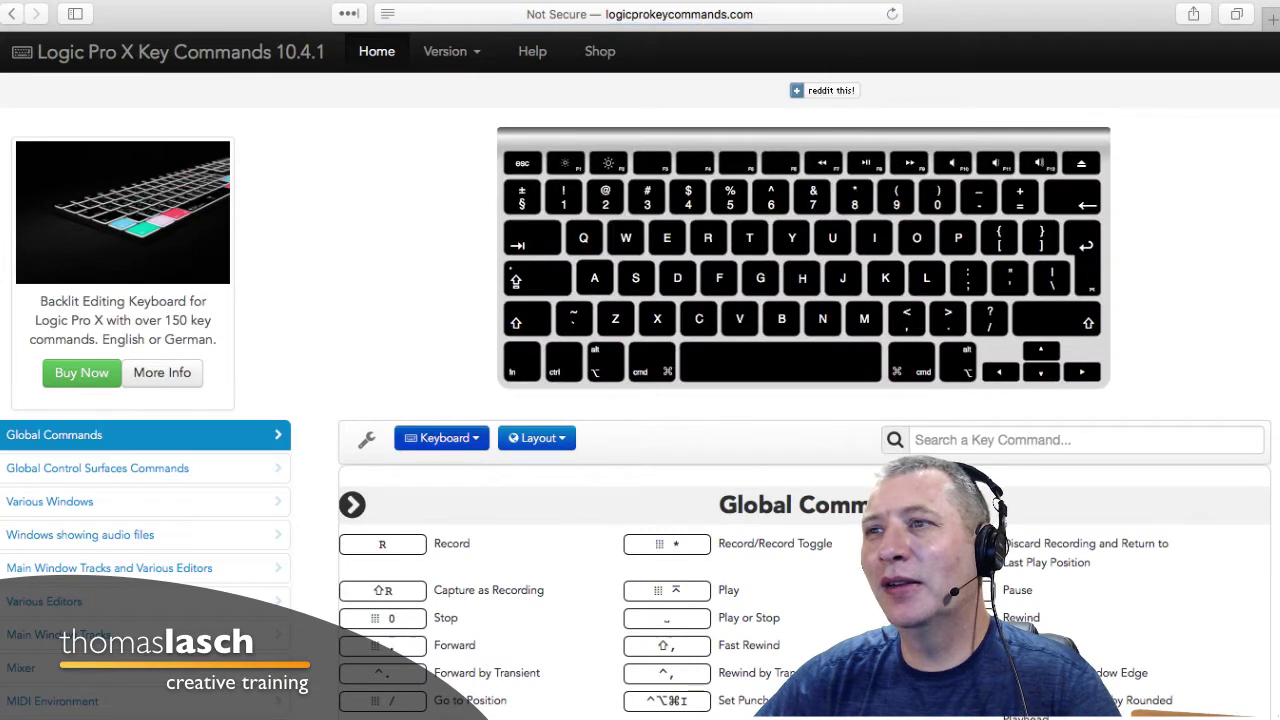
Try the Macbook Pro keyboard model, and set the displayed keyboard to Numeric Keypad.
{"action": "left_click", "coordinate": [441, 437]}
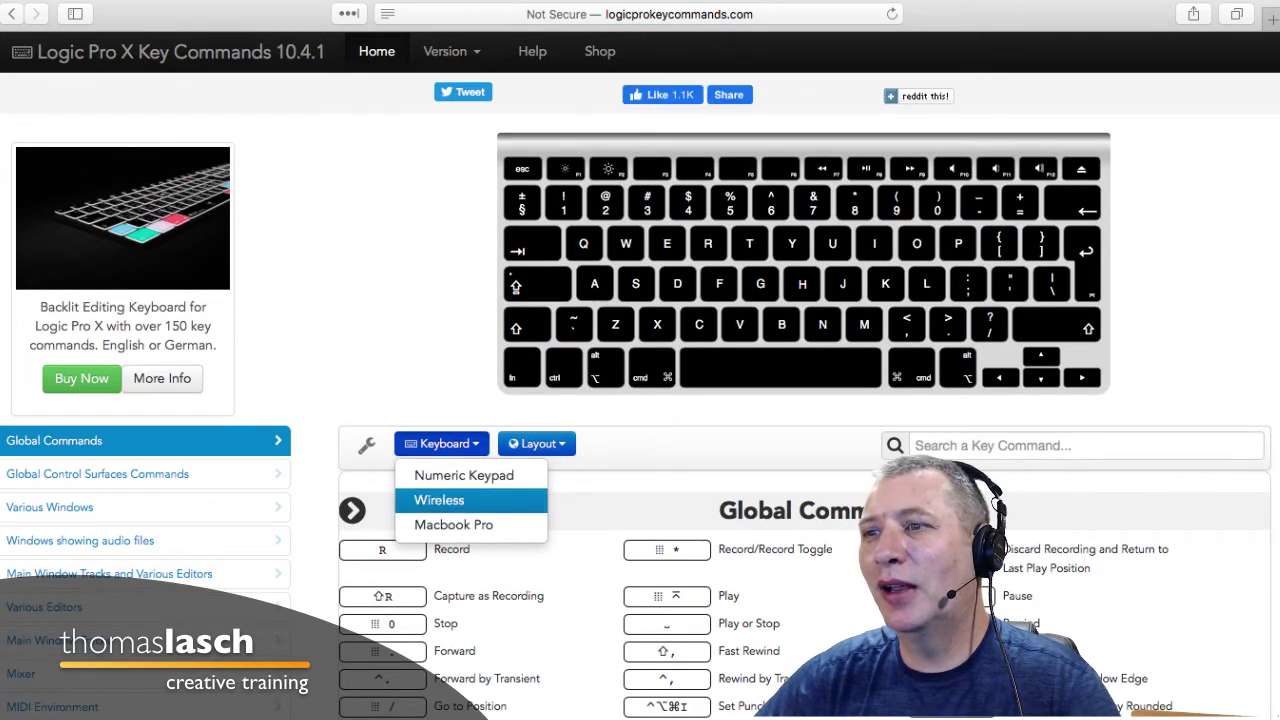
{"action": "left_click", "coordinate": [453, 524]}
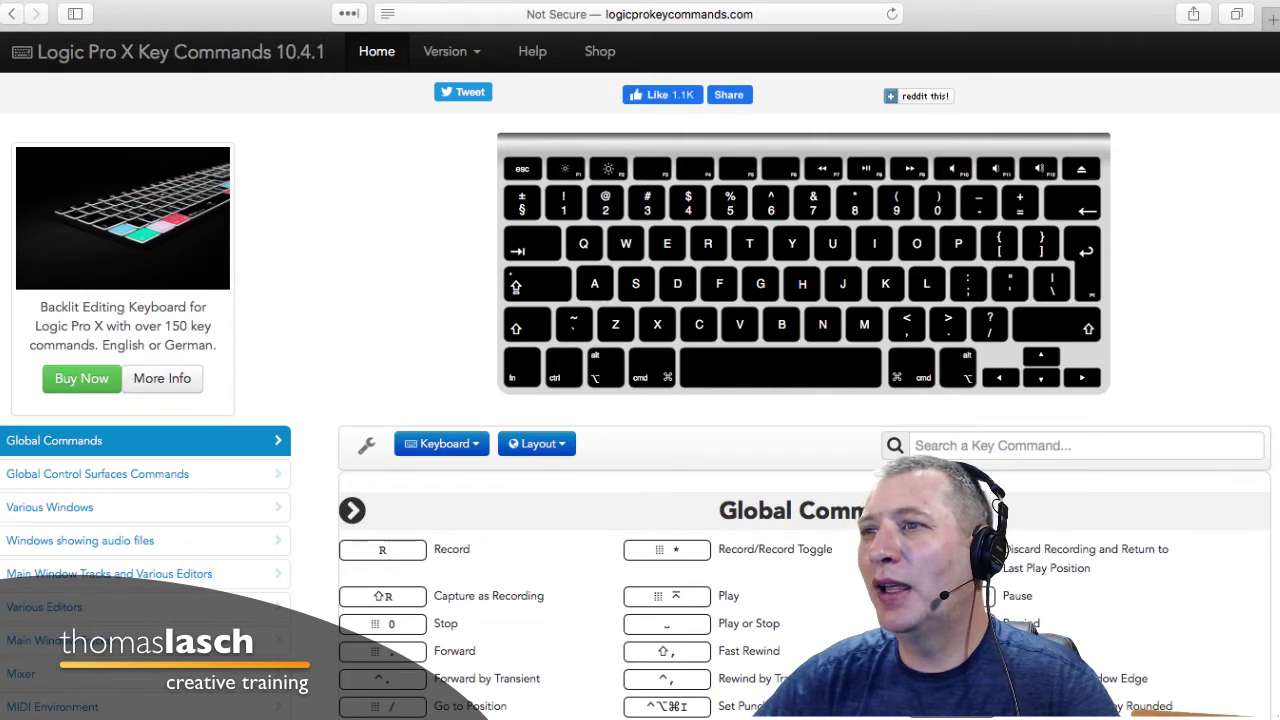
{"action": "left_click", "coordinate": [441, 443]}
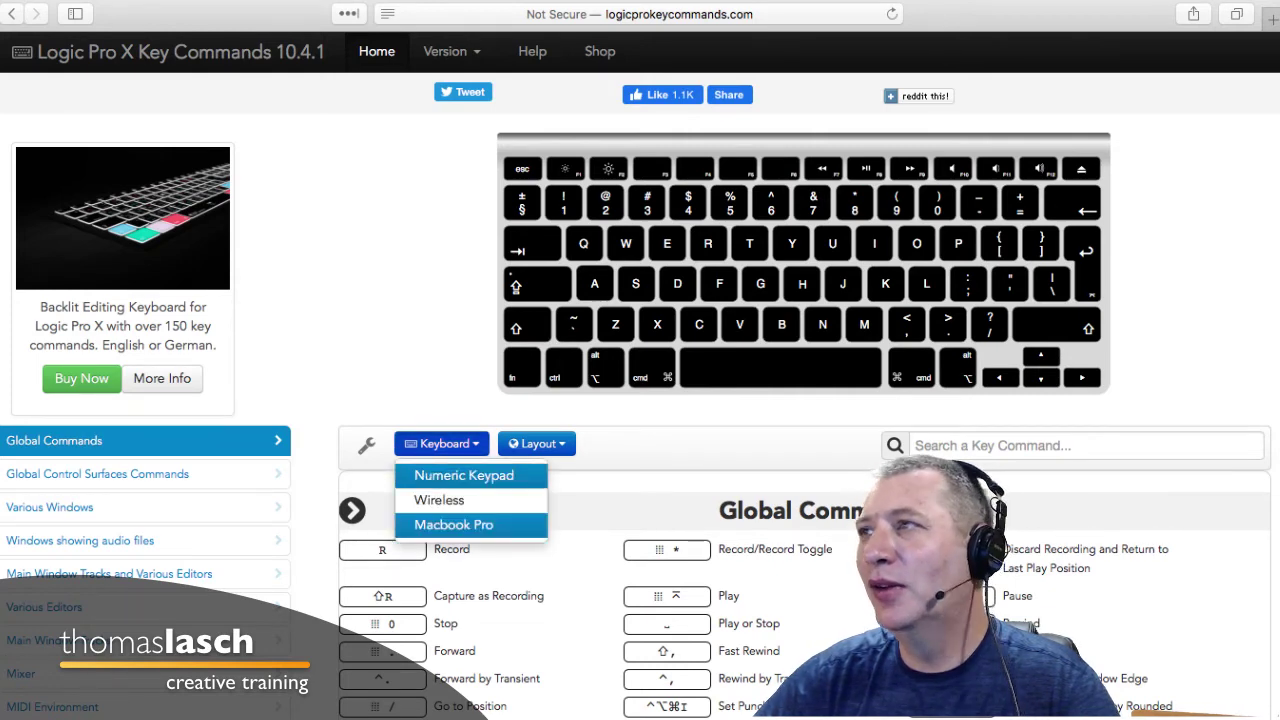
{"action": "left_click", "coordinate": [464, 475]}
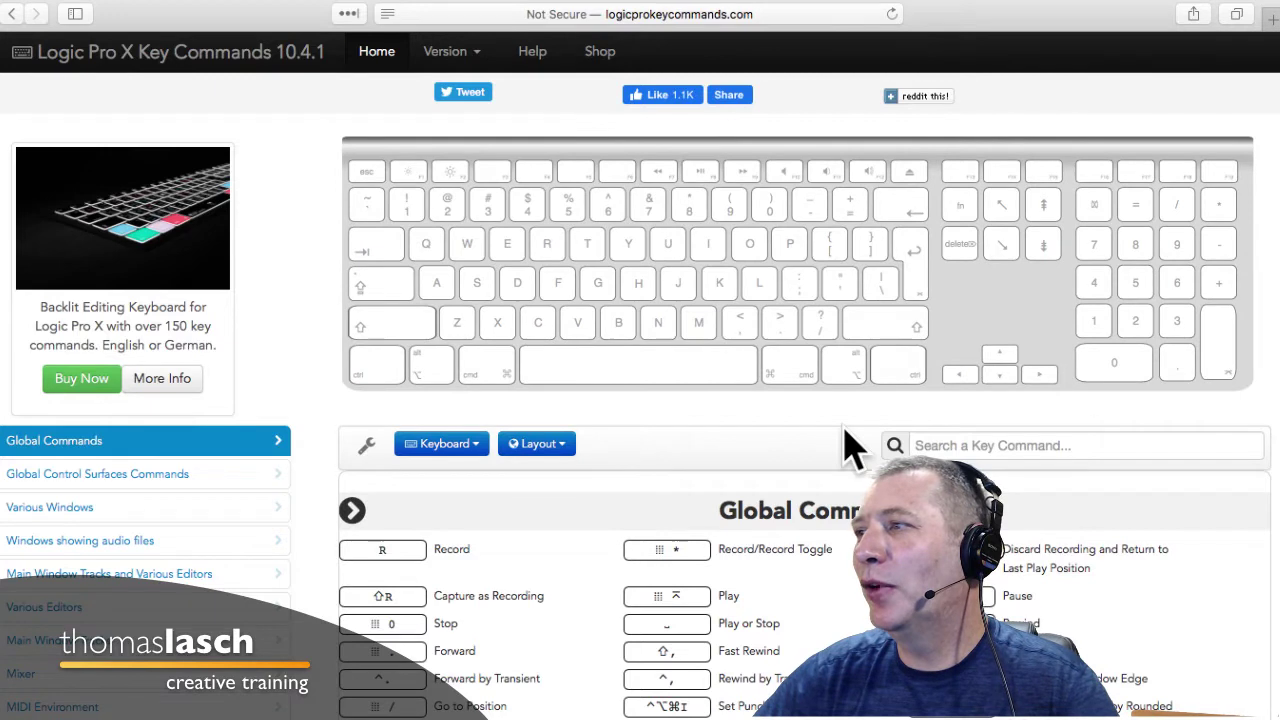
Search the key commands for "recor" and check the page's full web address.
{"action": "left_click", "coordinate": [1000, 446]}
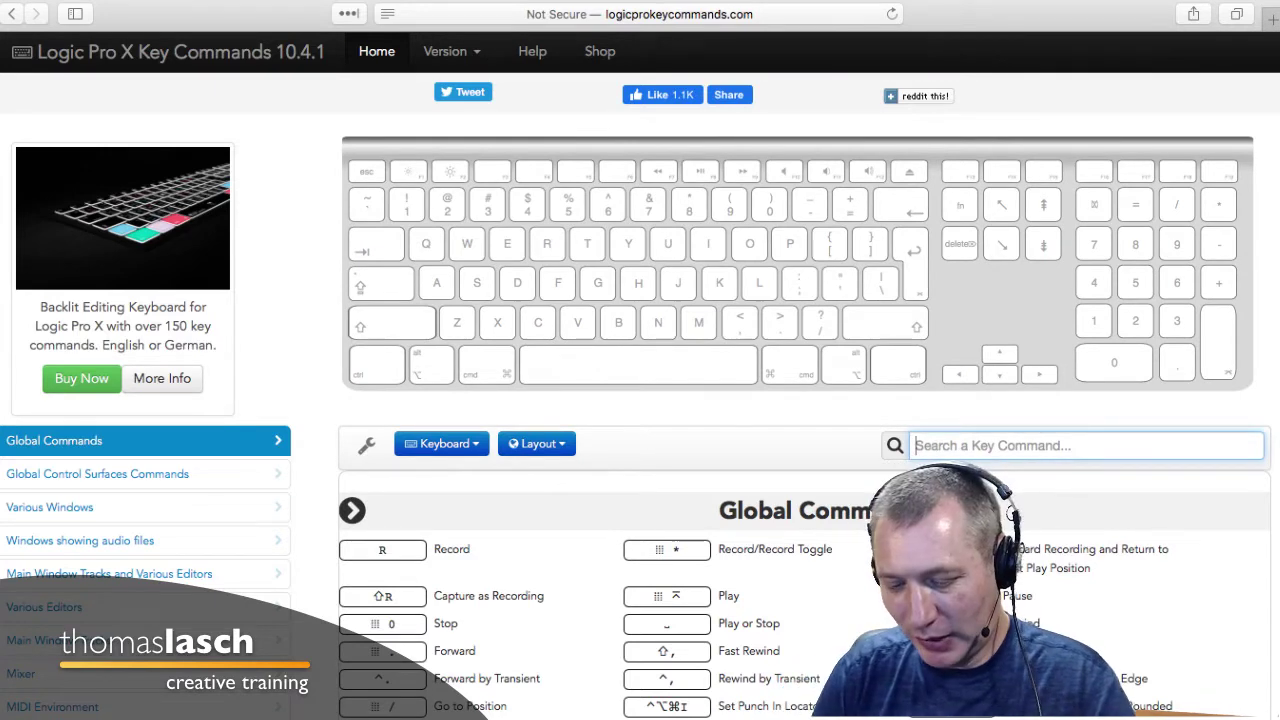
{"action": "type", "text": "rec"}
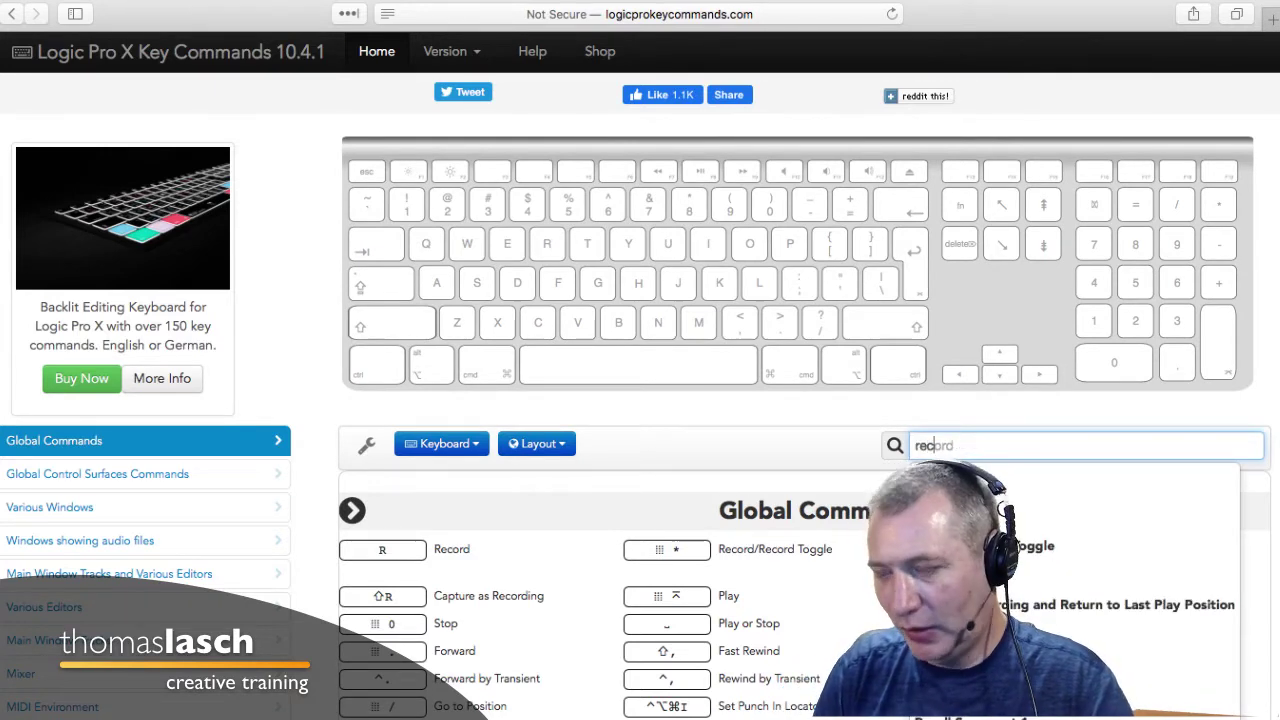
{"action": "type", "text": "or"}
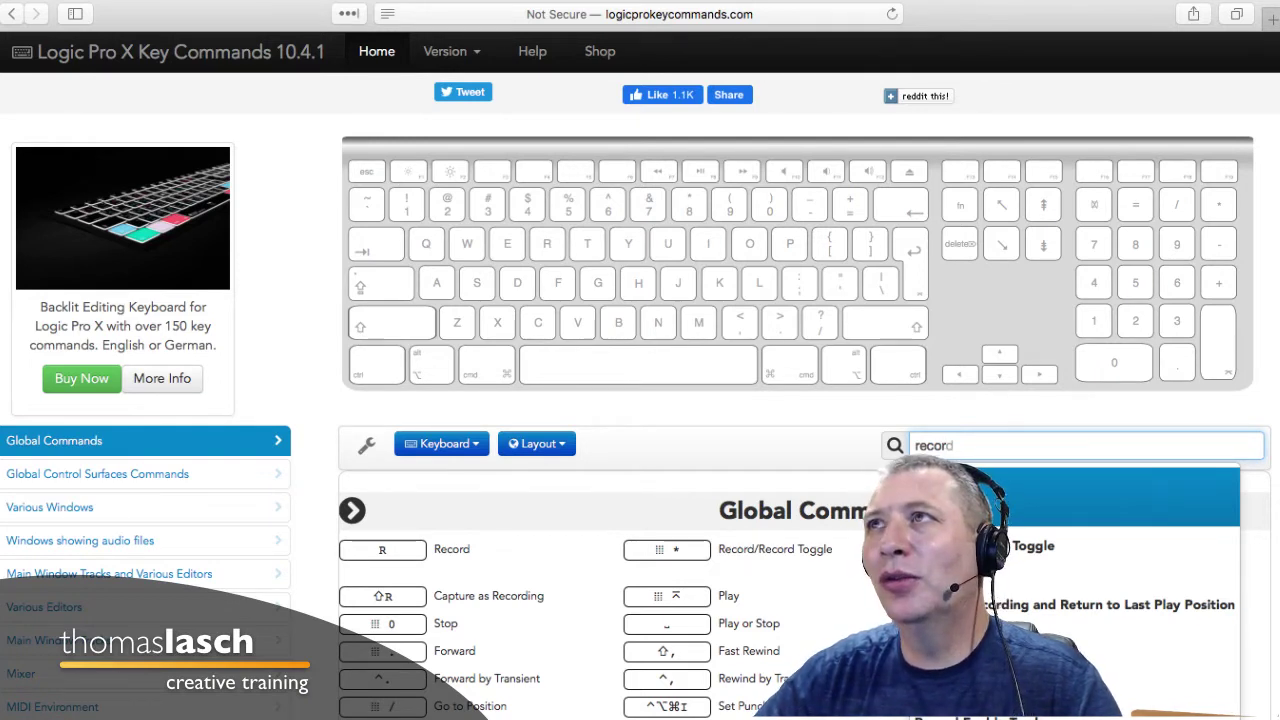
{"action": "key", "text": "super+l"}
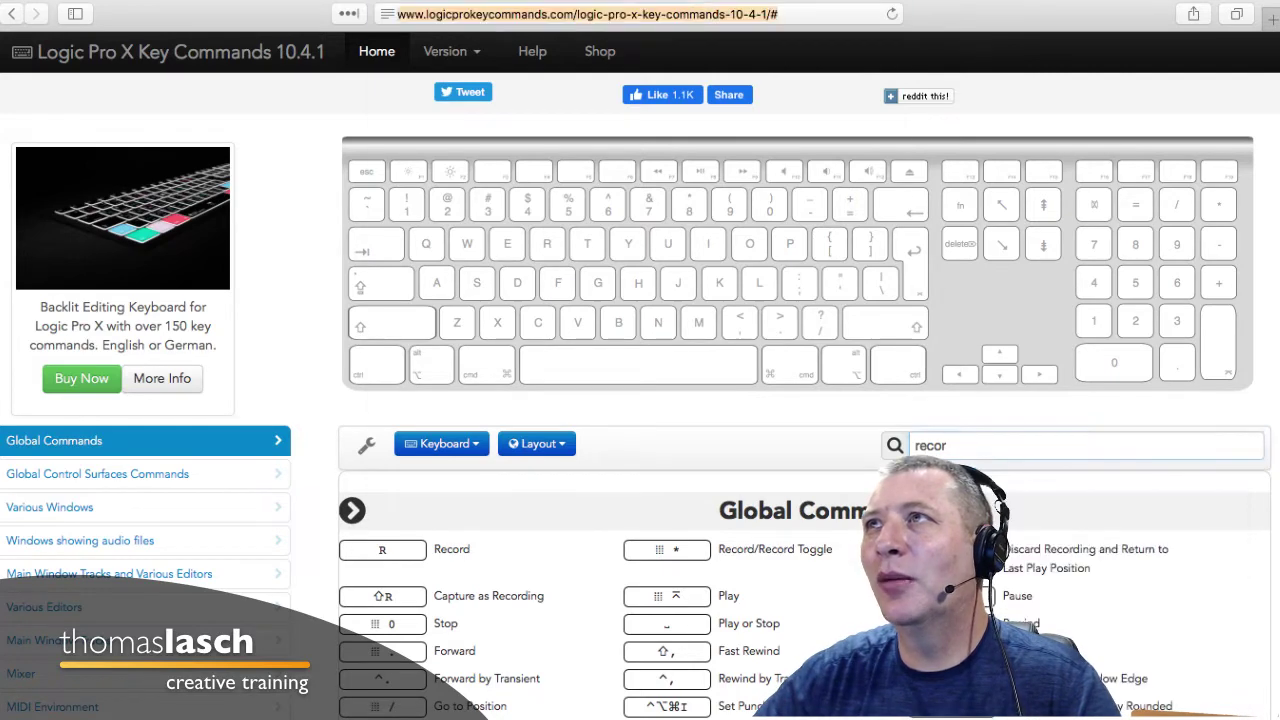
{"action": "key", "text": "Escape"}
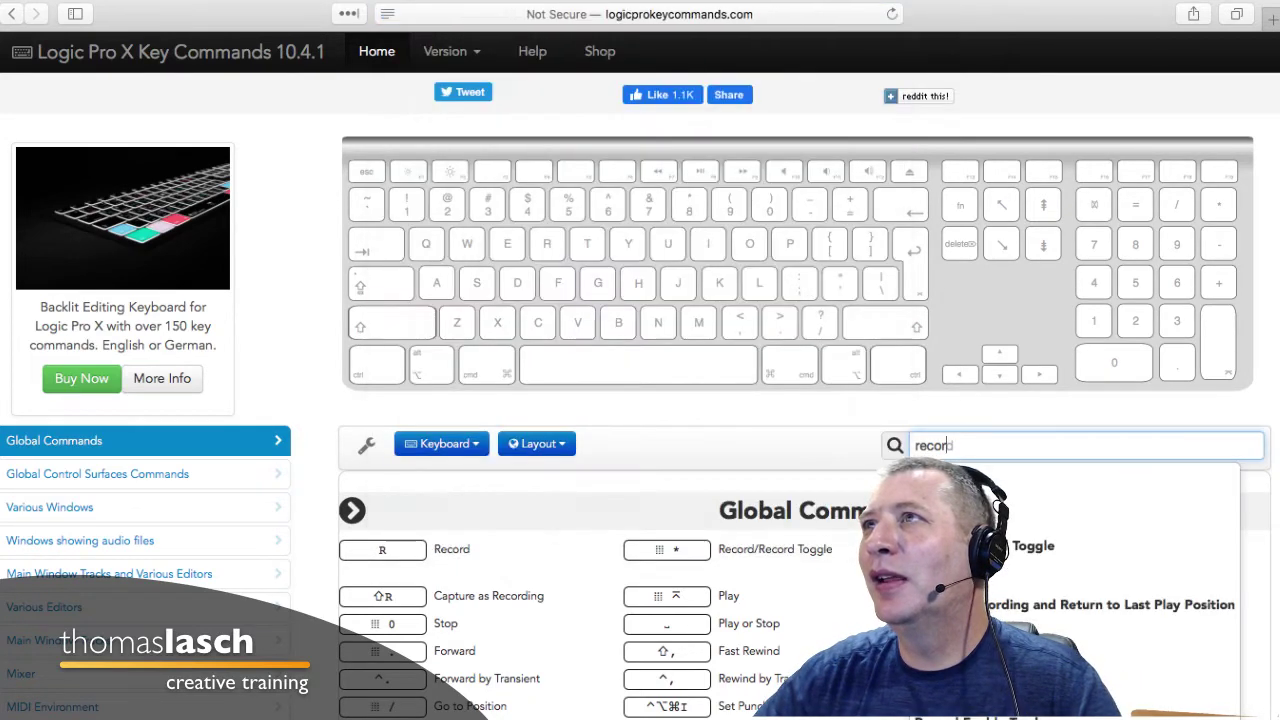
{"action": "key", "text": "Escape"}
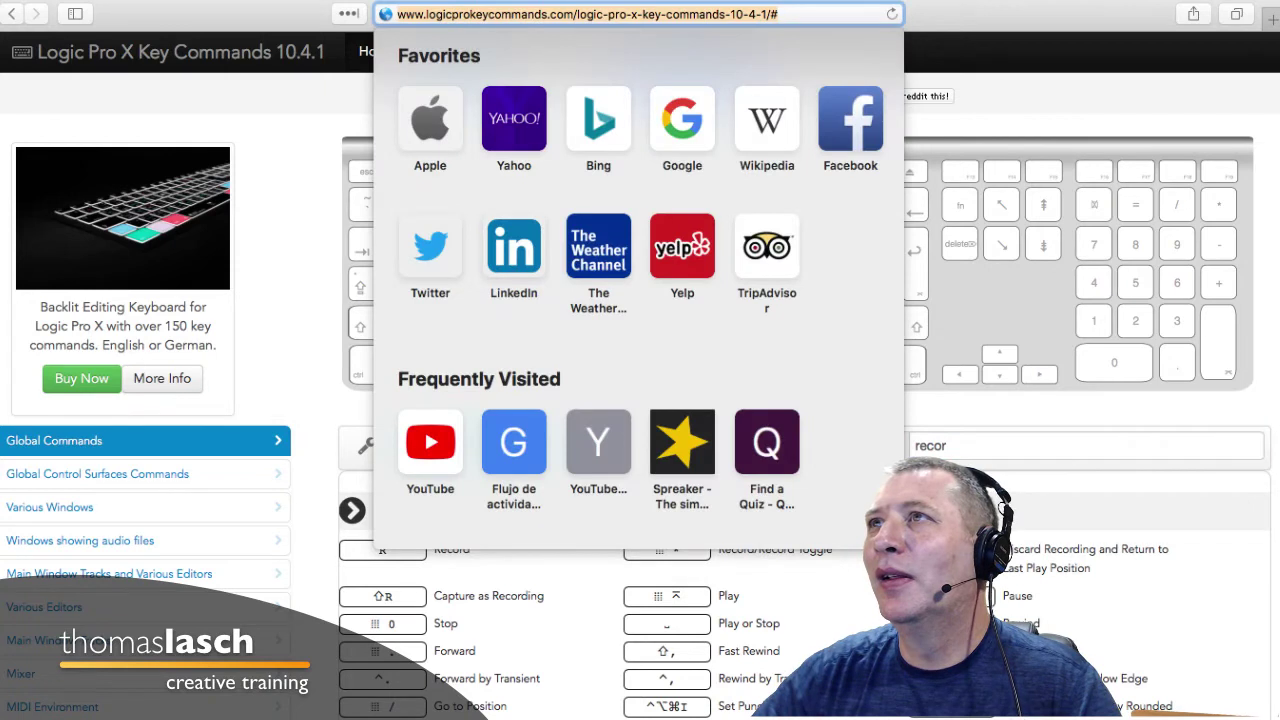
{"action": "left_click", "coordinate": [634, 14]}
{"action": "left_click_drag", "start_coordinate": [574, 14], "coordinate": [780, 14]}
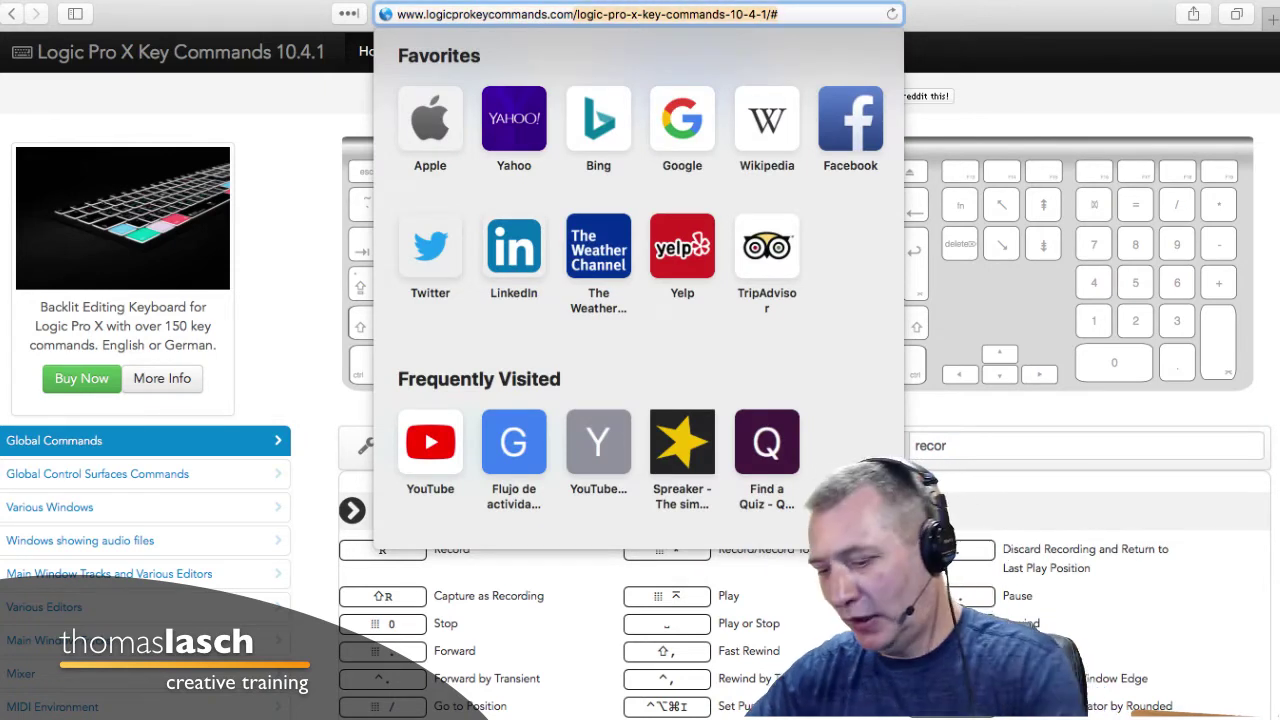
{"action": "key", "text": "BackSpace"}
{"action": "left_click_drag", "start_coordinate": [574, 14], "coordinate": [397, 14]}
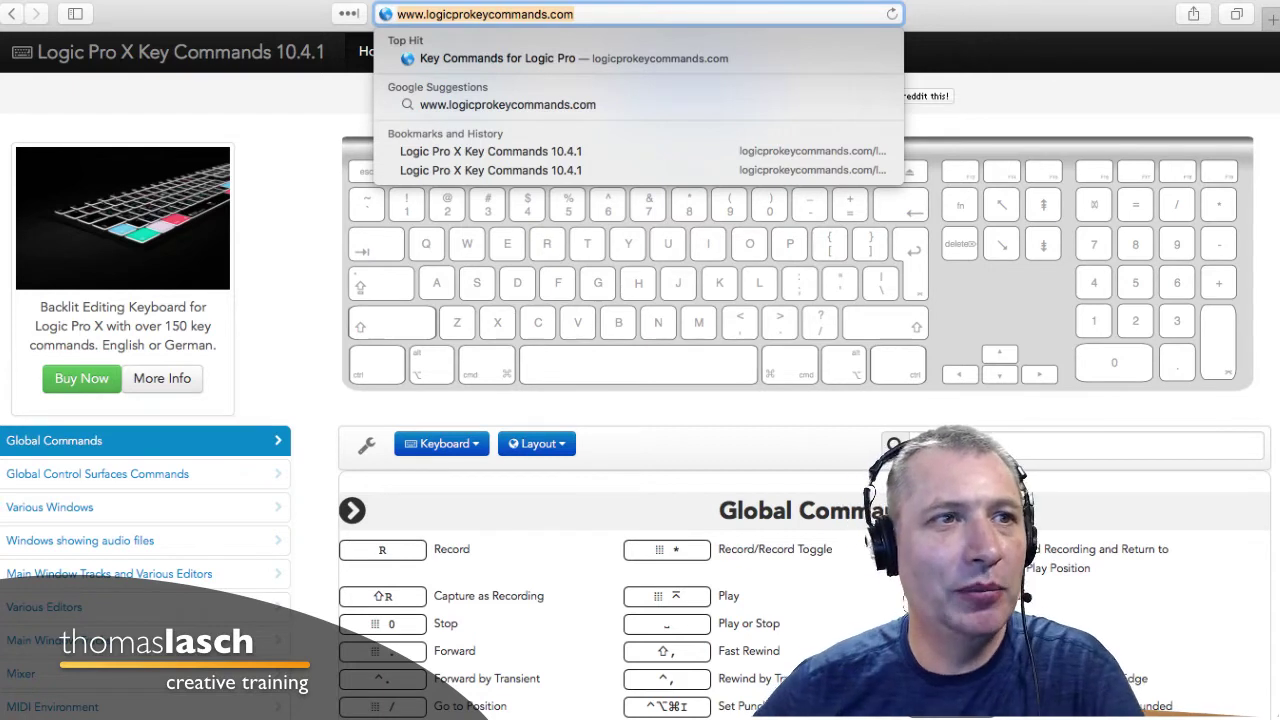
{"action": "key", "text": "Down"}
{"action": "key", "text": "Up"}
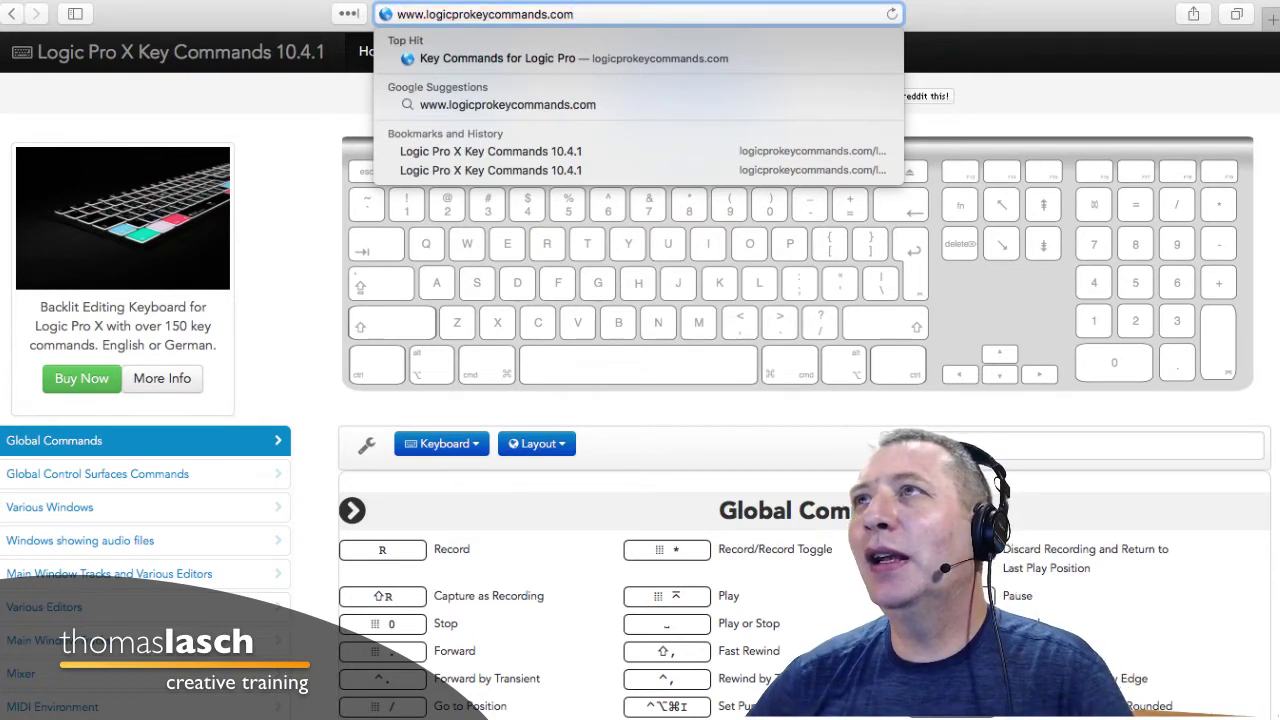
Open the website protoolskeyboardshortcuts.com.
{"action": "key", "text": "super+a"}
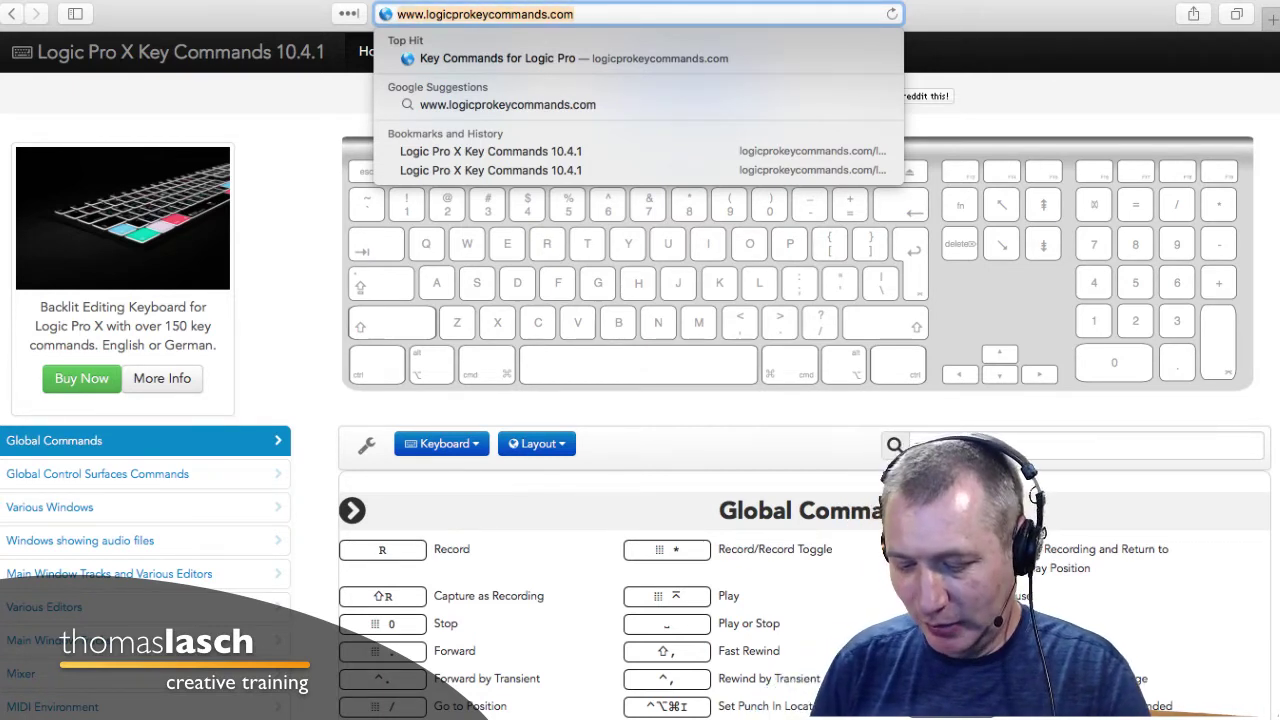
{"action": "type", "text": "protoolskeyboardshortcuts"}
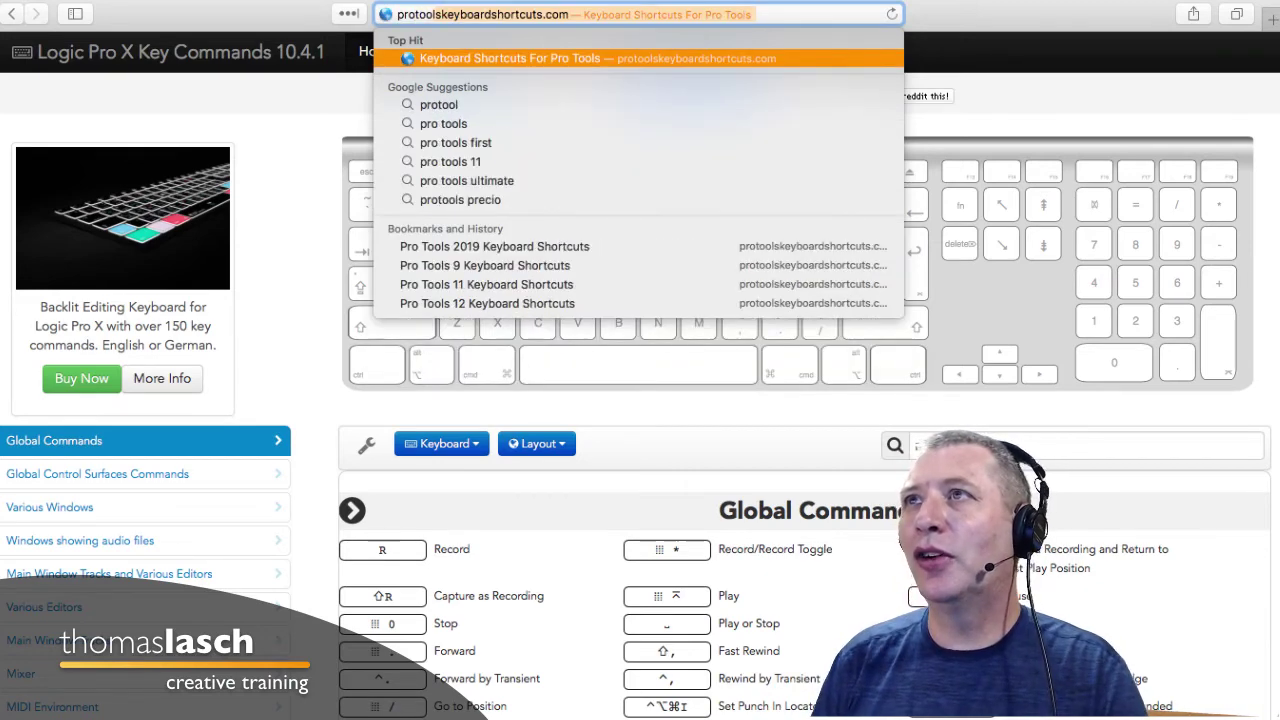
{"action": "key", "text": "Return"}
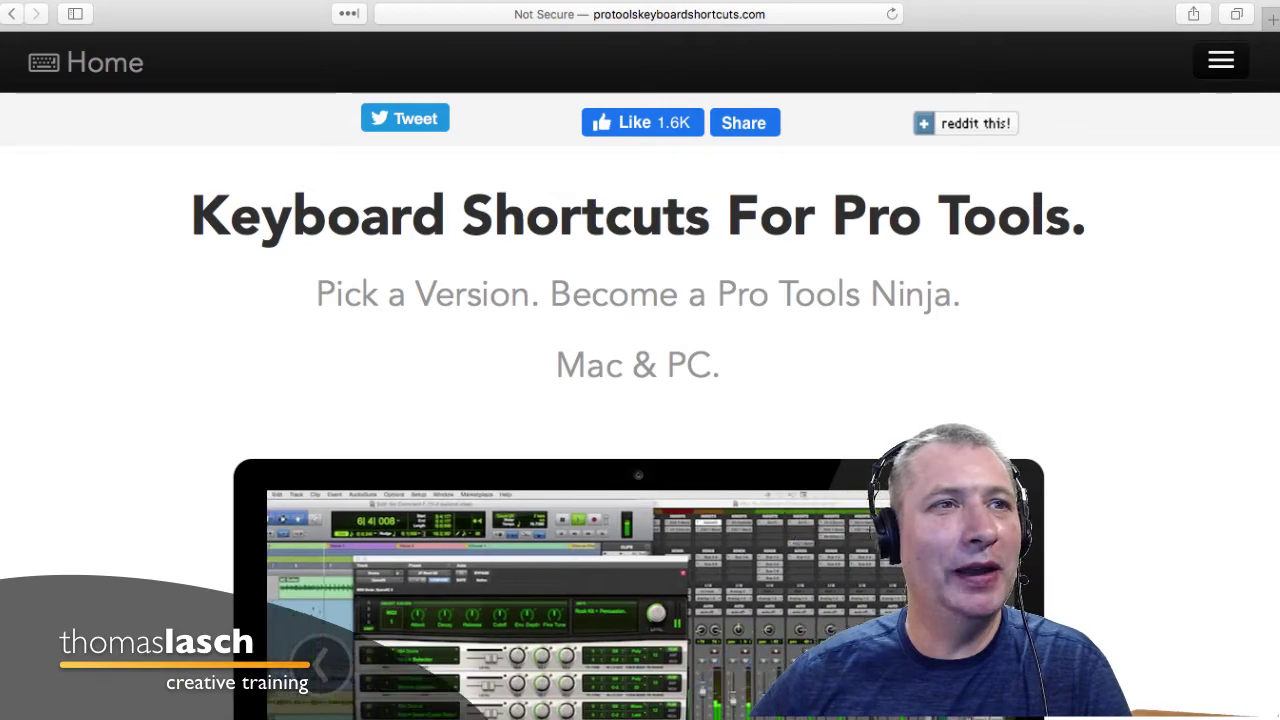
Look over the Keyboard Shortcuts For Pro Tools home page and check its full web address.
{"action": "scroll", "coordinate": [640, 400], "scroll_direction": "down", "scroll_amount": 5}
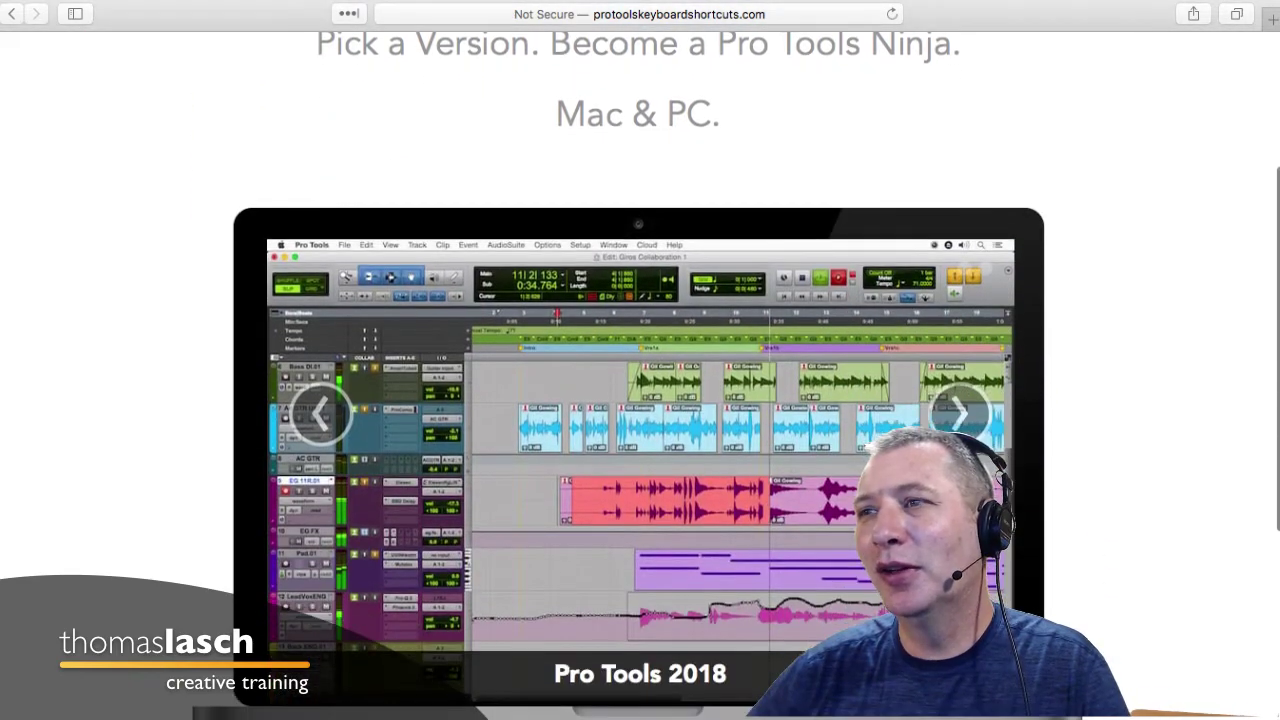
{"action": "scroll", "coordinate": [640, 400], "scroll_direction": "up", "scroll_amount": 5}
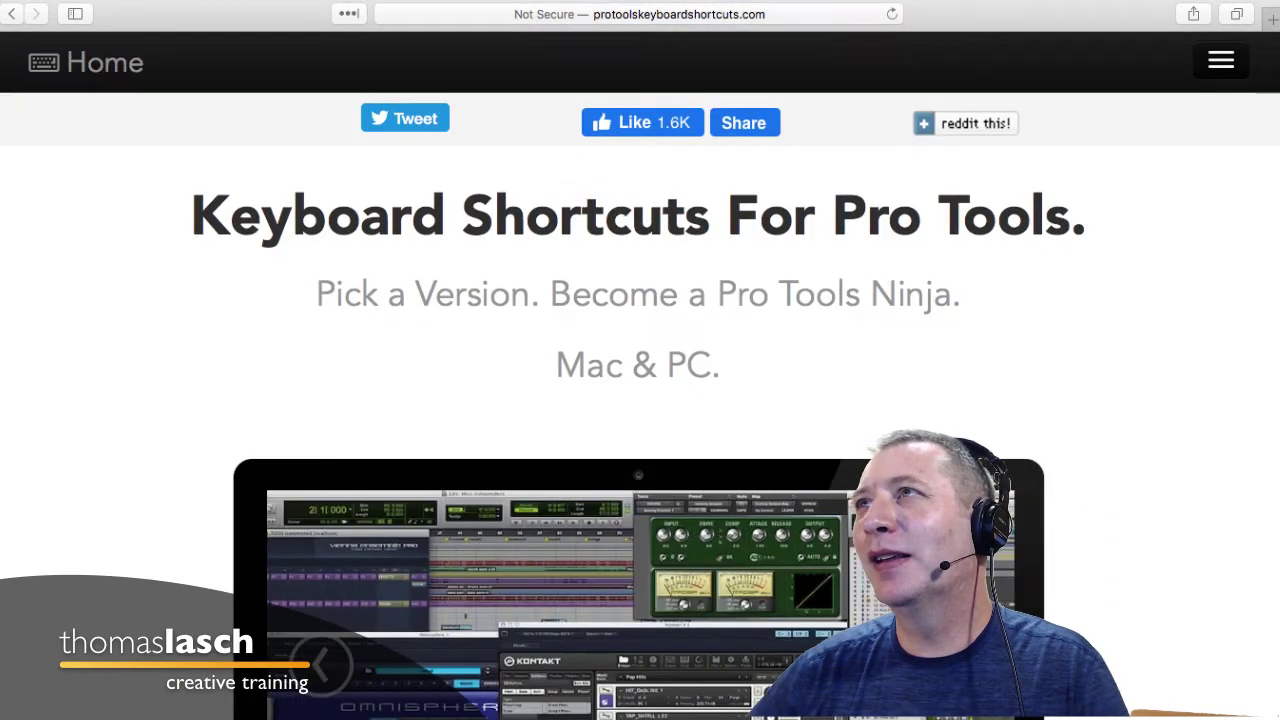
{"action": "key", "text": "super+l"}
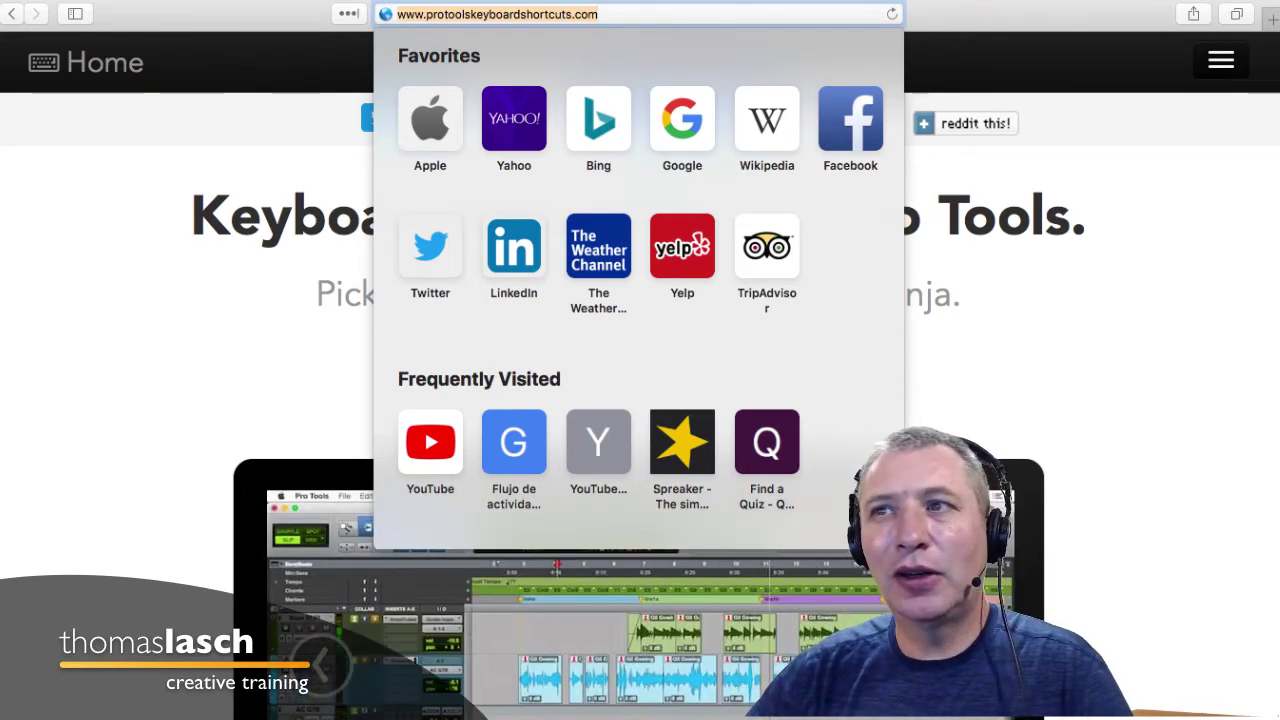
{"action": "key", "text": "Escape"}
{"action": "scroll", "coordinate": [640, 376], "scroll_direction": "down", "scroll_amount": 1}
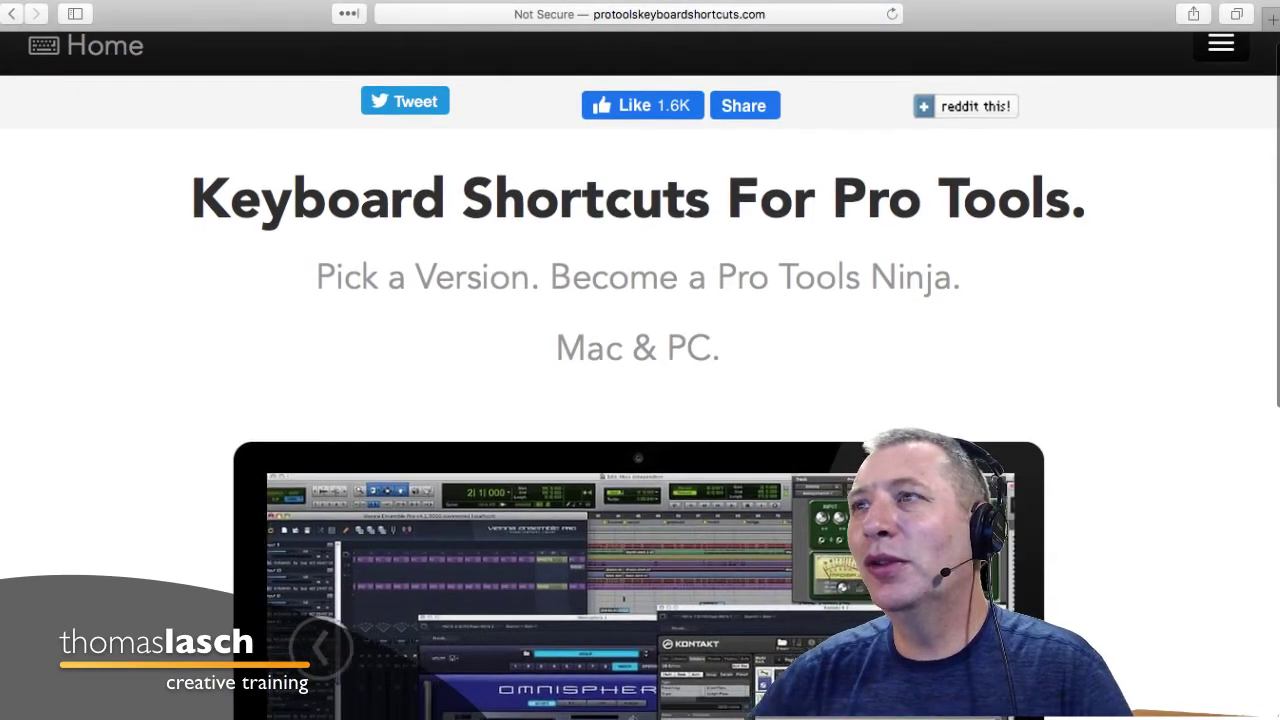
{"action": "scroll", "coordinate": [640, 360], "scroll_direction": "down", "scroll_amount": 5}
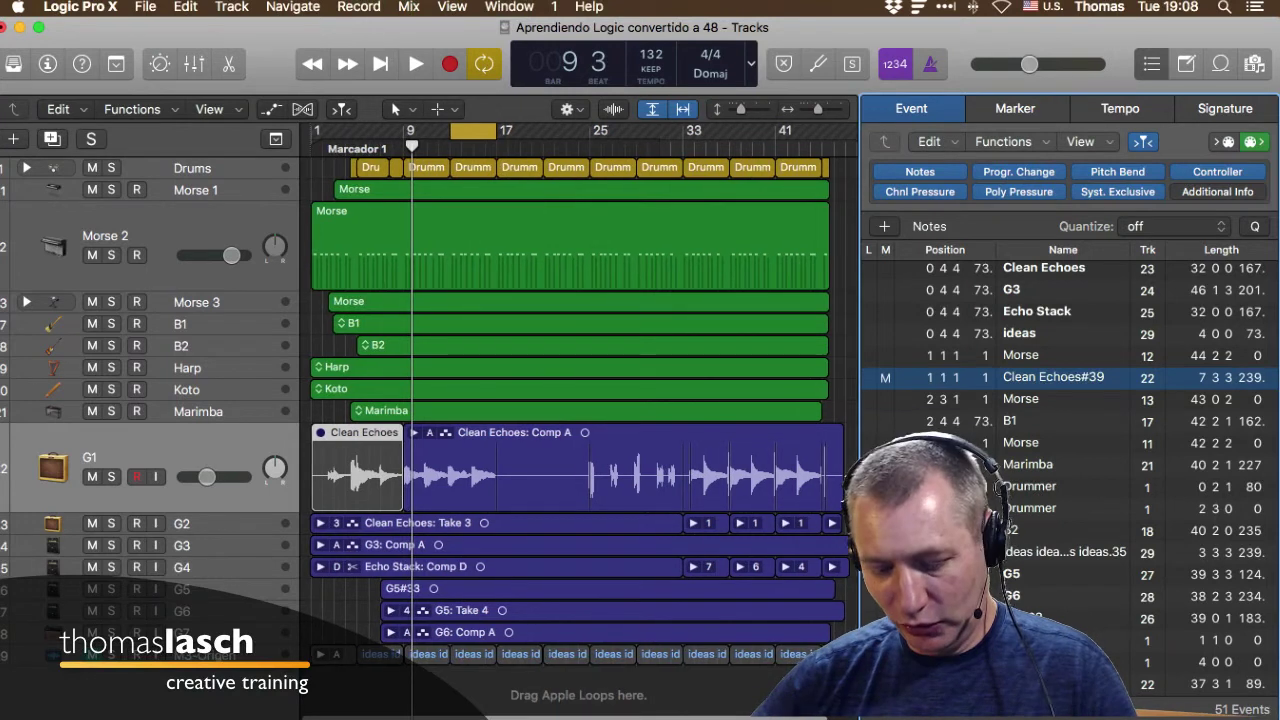
Switch back to Logic Pro and unmute the Clean Echoes#39 region on the G1 track.
{"action": "key", "text": "ctrl+m"}
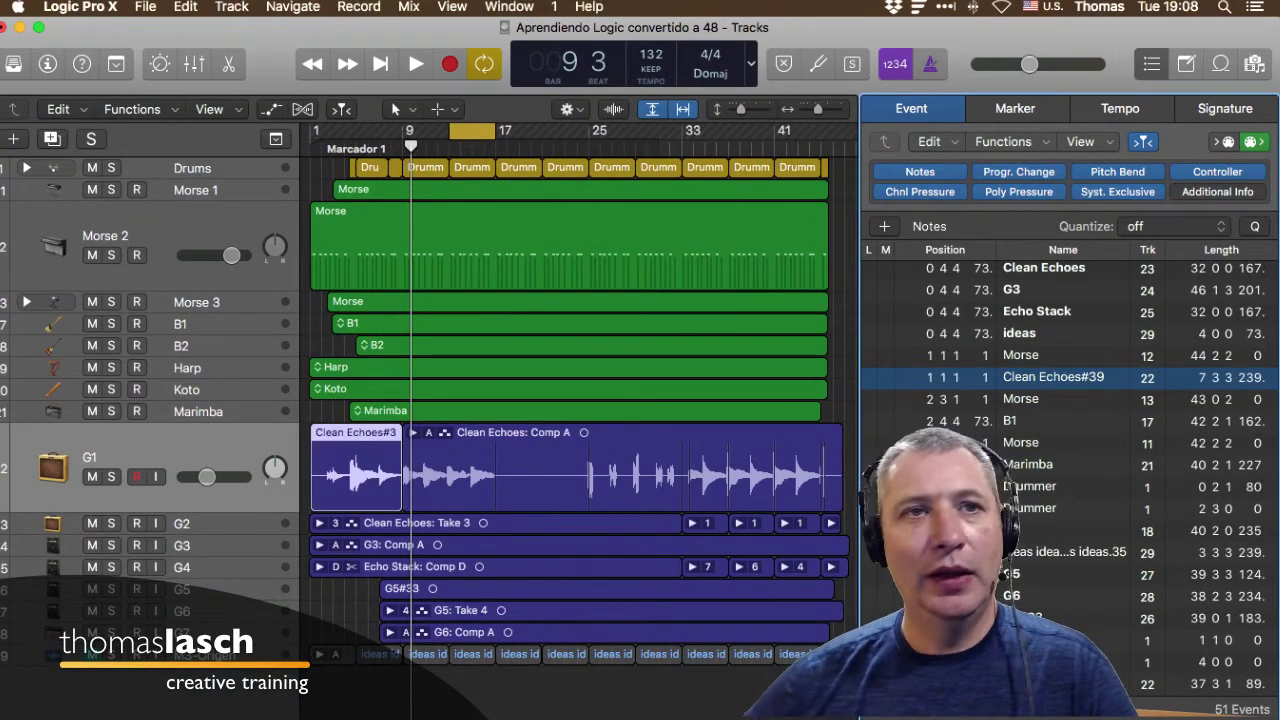
{"action": "key", "text": "super+Tab"}
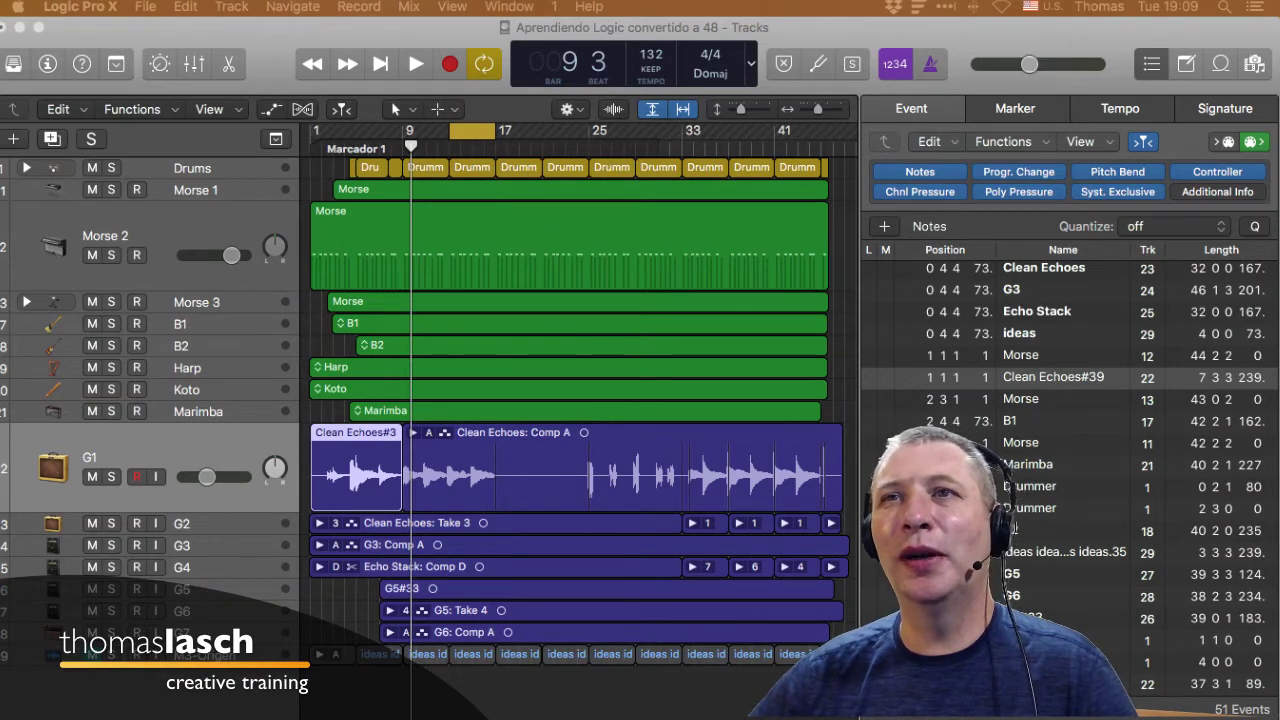
Create one new audio track directly below the Morse 2 track.
{"action": "left_click", "coordinate": [110, 236]}
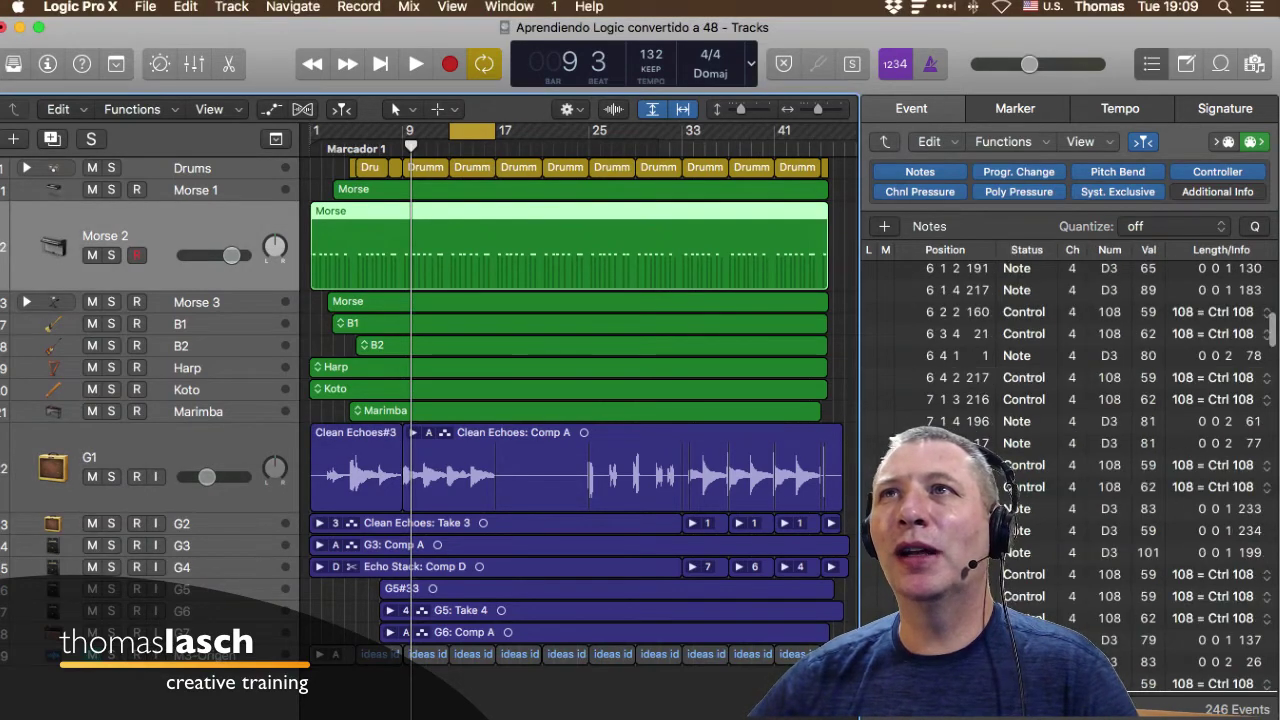
{"action": "left_click", "coordinate": [231, 7]}
{"action": "left_click", "coordinate": [266, 29]}
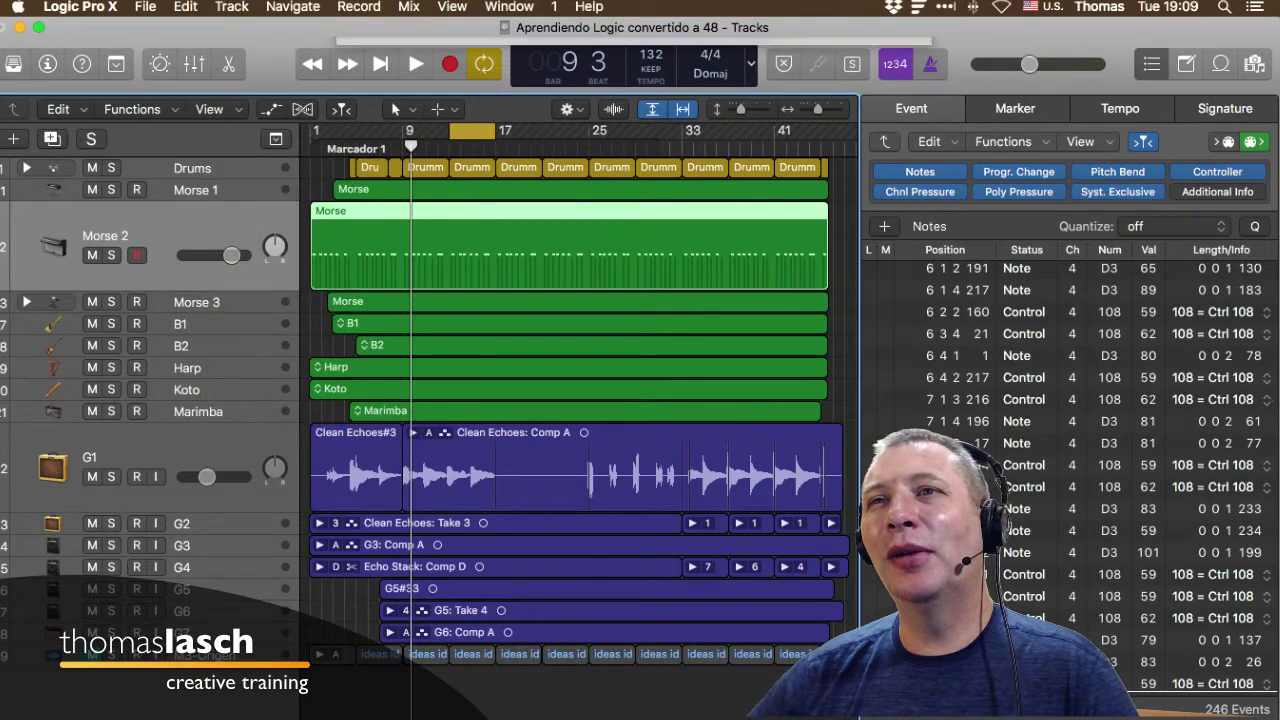
{"action": "left_click", "coordinate": [633, 84]}
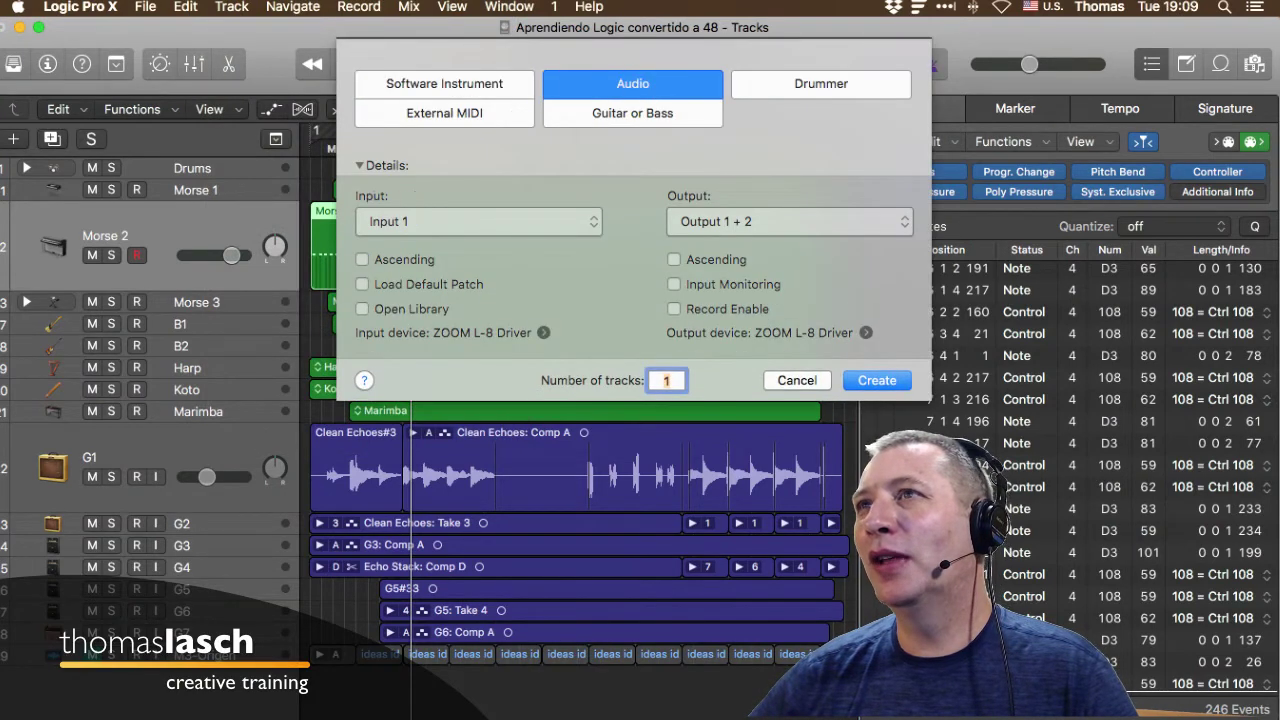
{"action": "key", "text": "Return"}
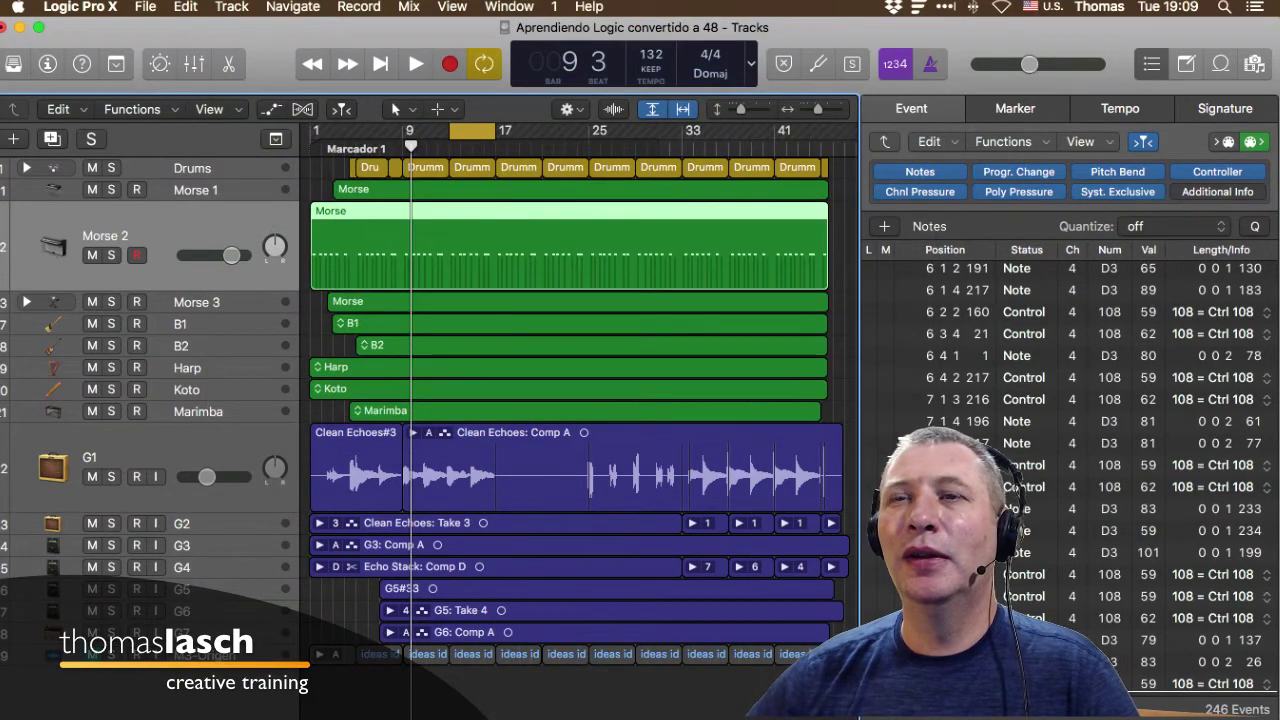
{"action": "left_click_drag", "start_coordinate": [90, 305], "coordinate": [90, 422]}
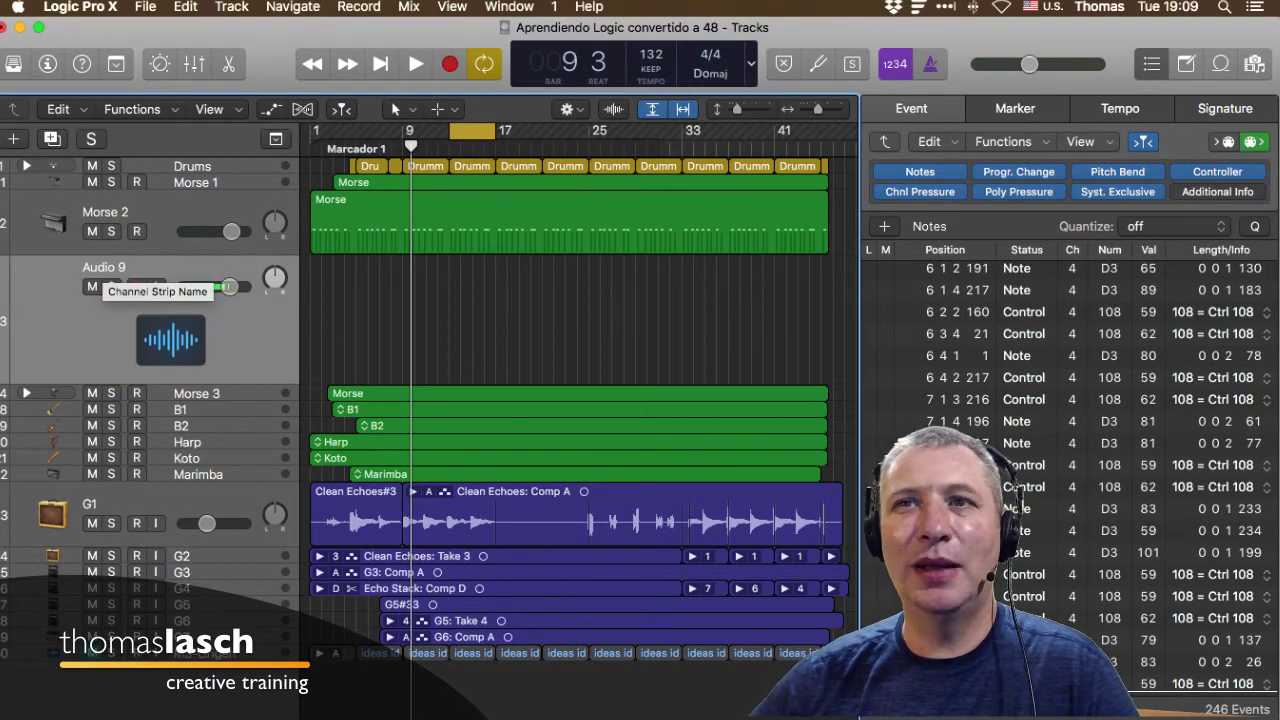
Rename the new audio track as Voz de Narrador and hide the list editors.
{"action": "double_click", "coordinate": [104, 267]}
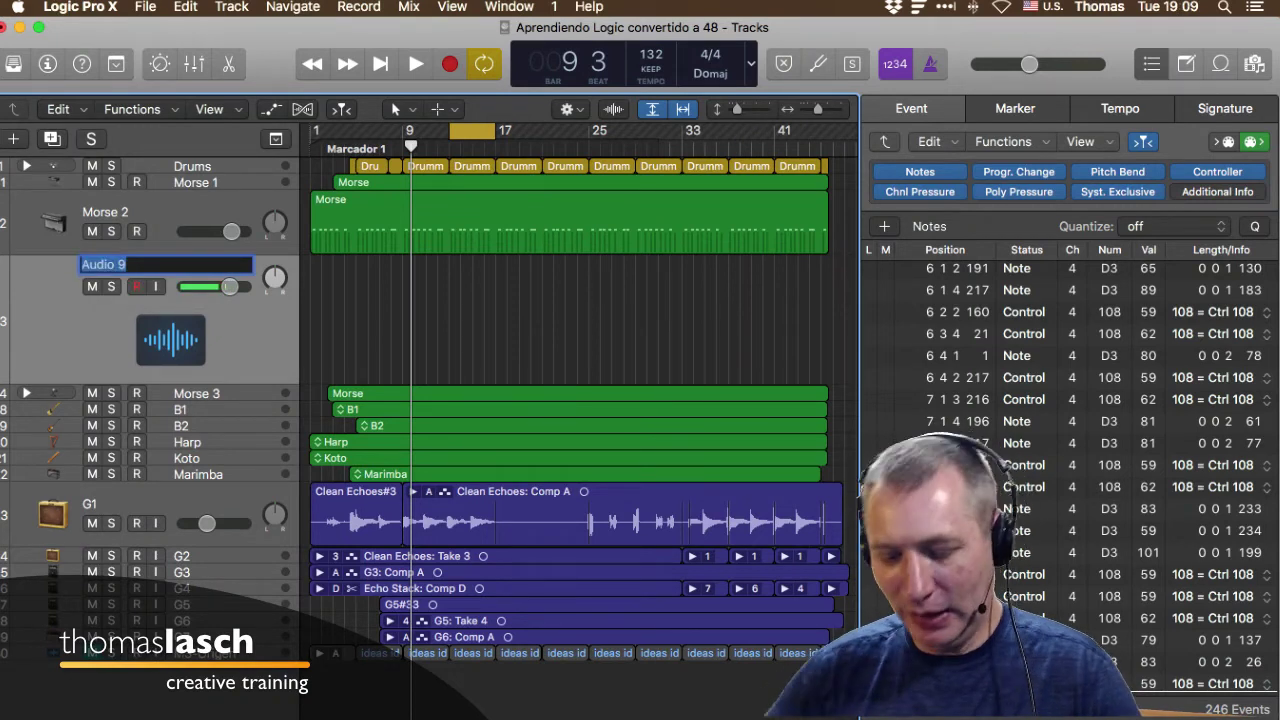
{"action": "type", "text": "V"}
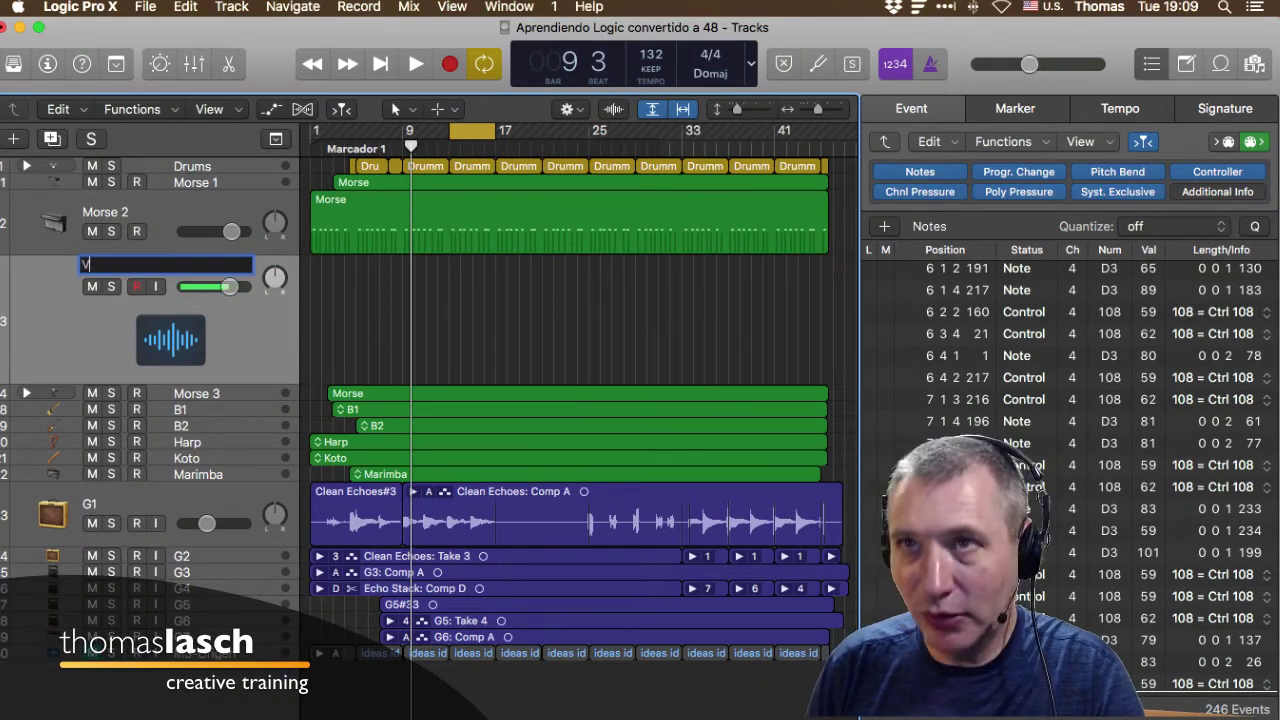
{"action": "type", "text": "oz de "}
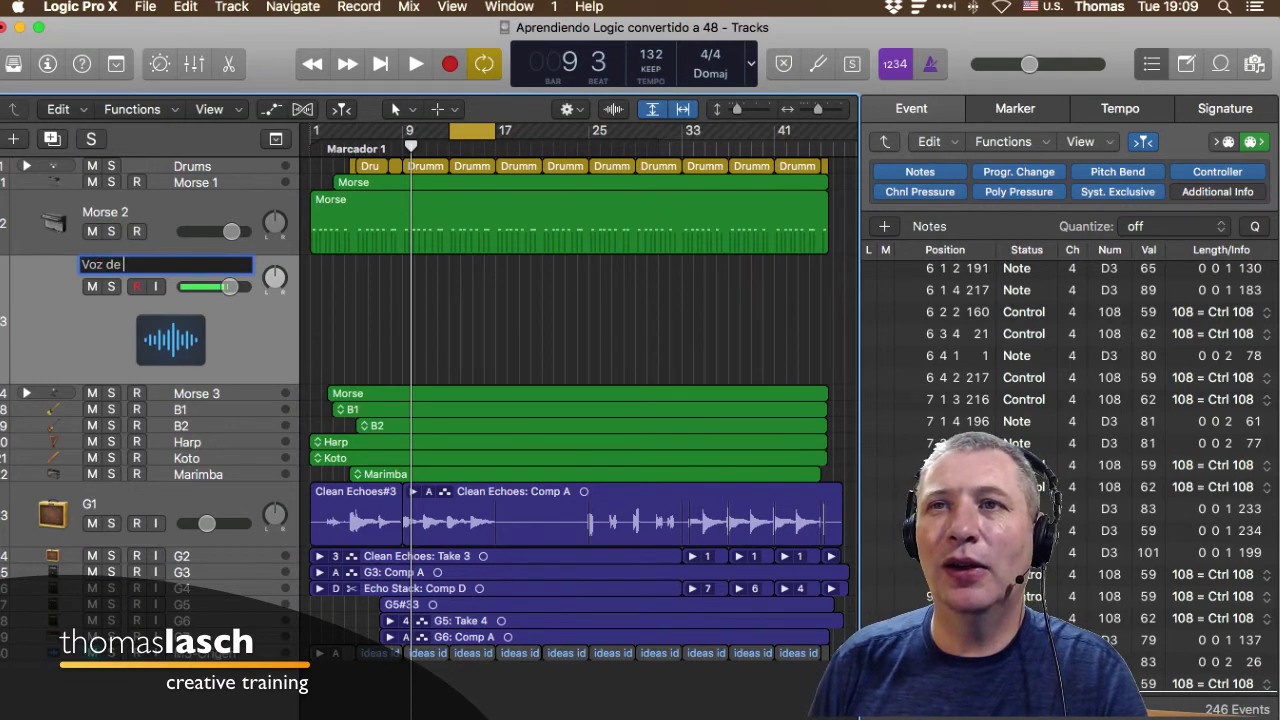
{"action": "type", "text": "Narrador"}
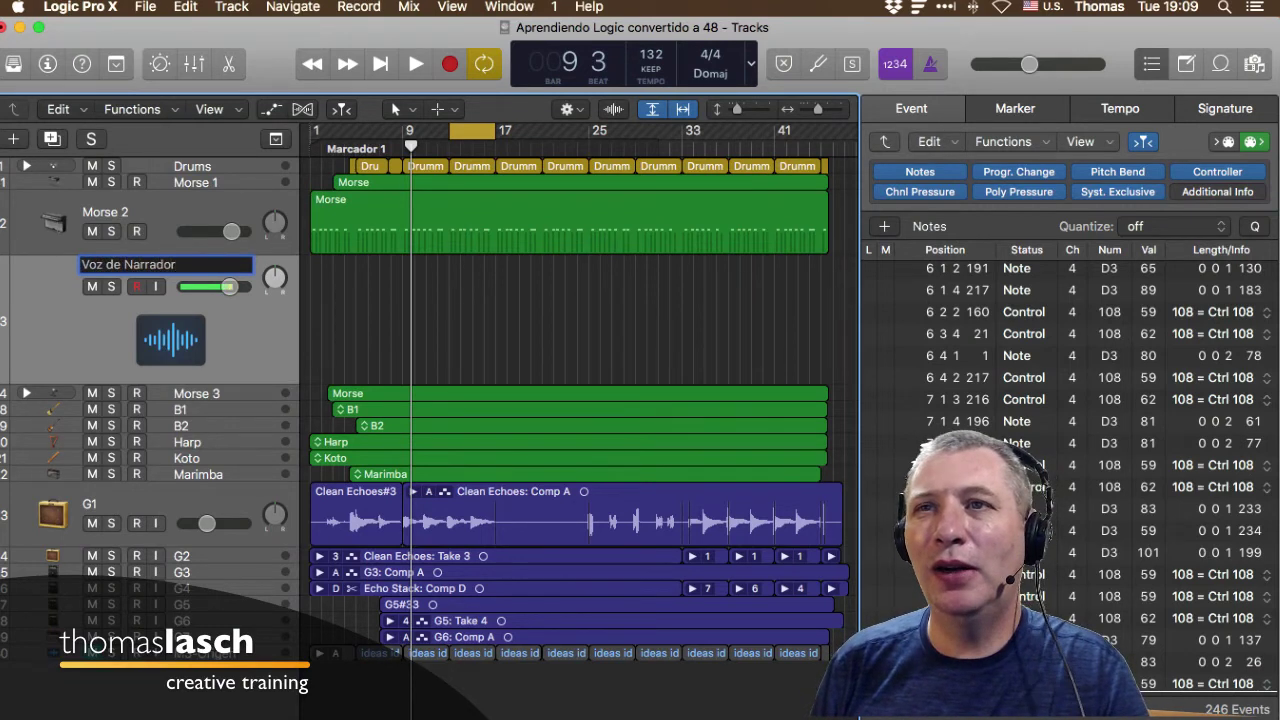
{"action": "key", "text": "Return"}
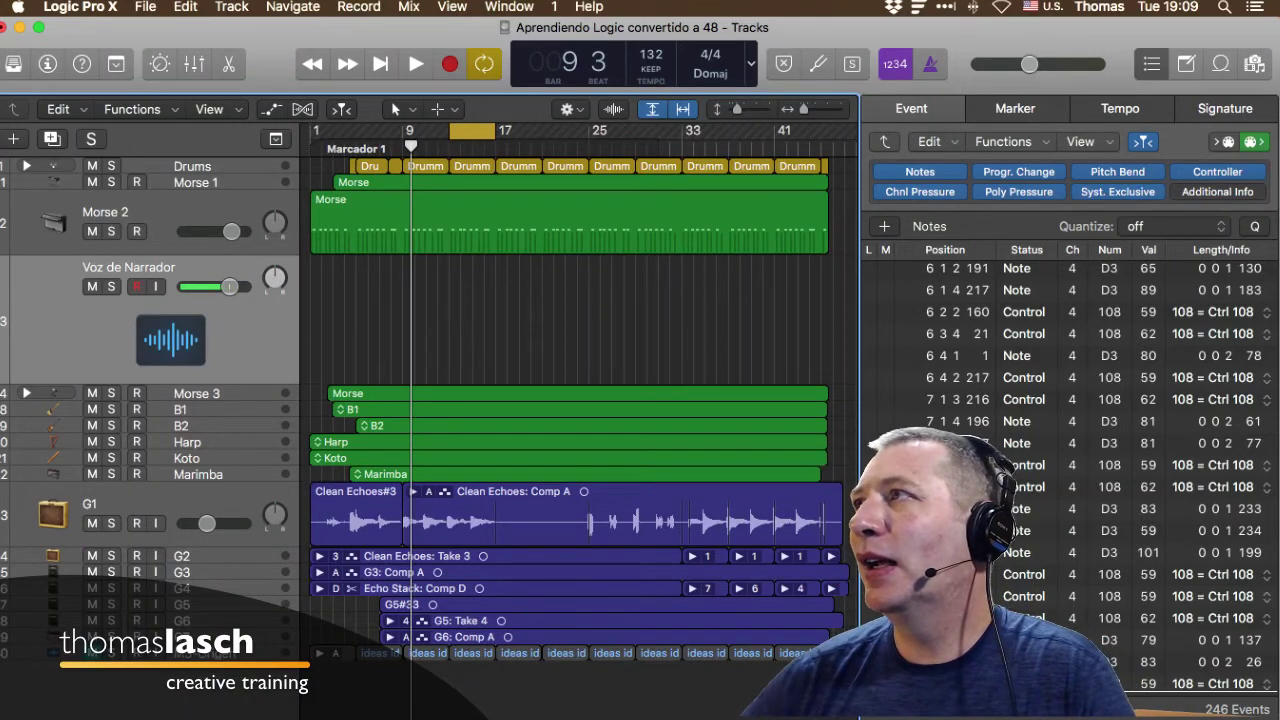
{"action": "key", "text": "d"}
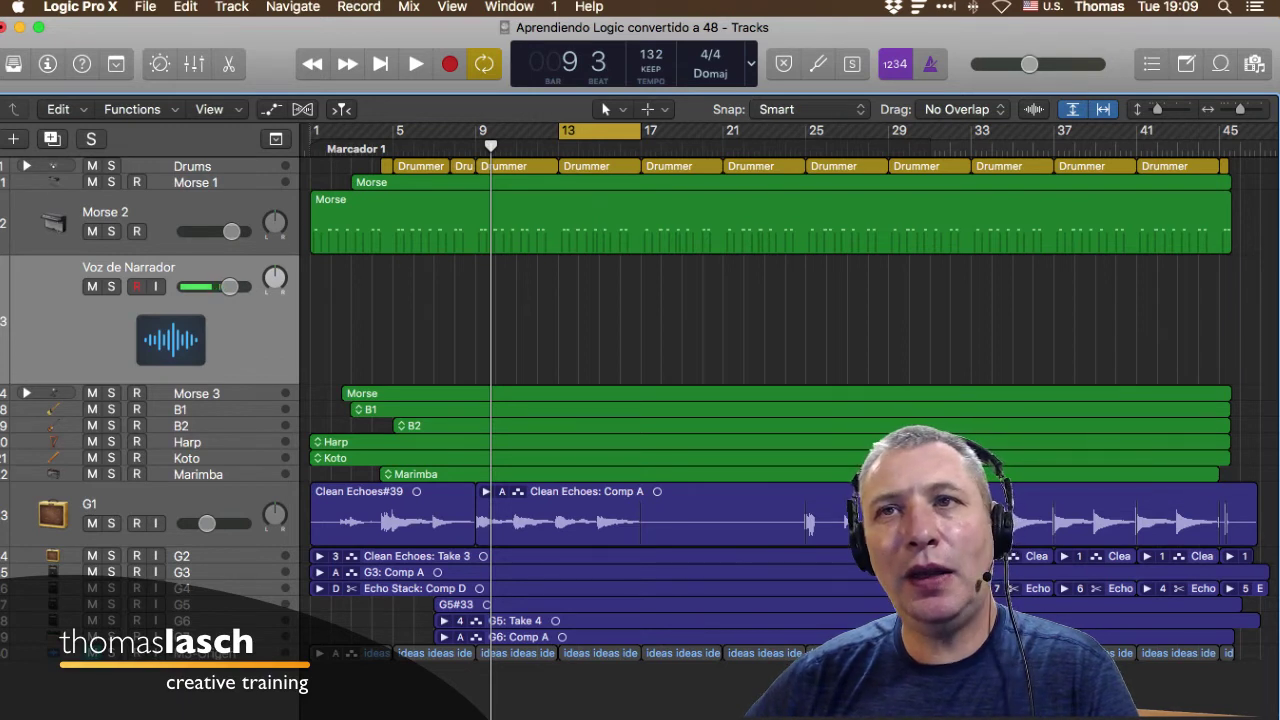
Try opening the Voz de Narrador track's name for editing, and try muting and unmuting the track.
{"action": "key", "text": "shift+n"}
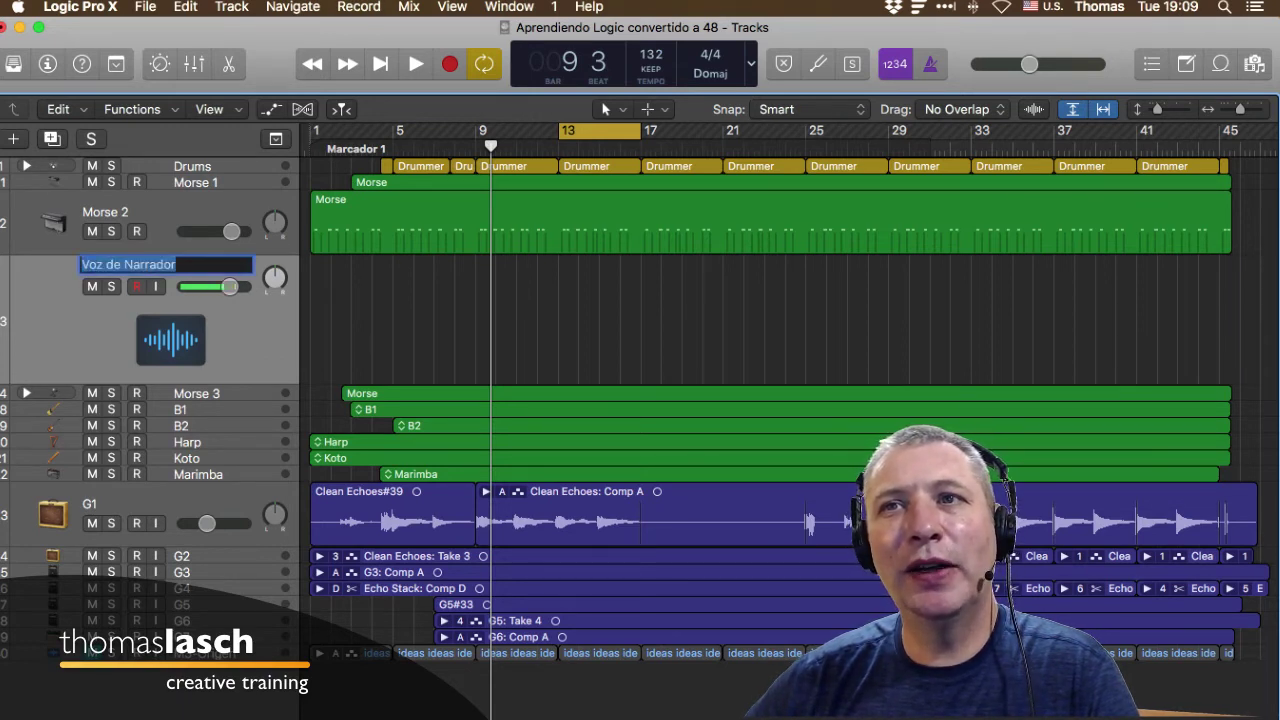
{"action": "key", "text": "Return"}
{"action": "key", "text": "shift+n"}
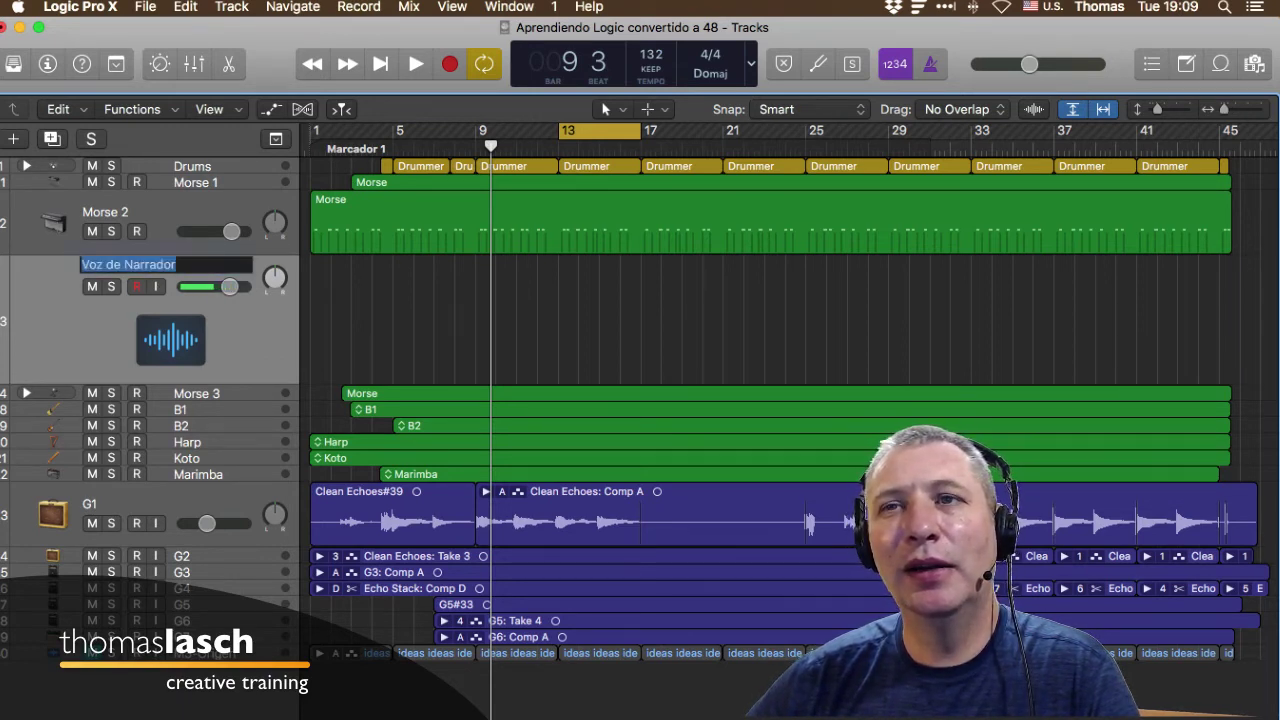
{"action": "double_click", "coordinate": [113, 265]}
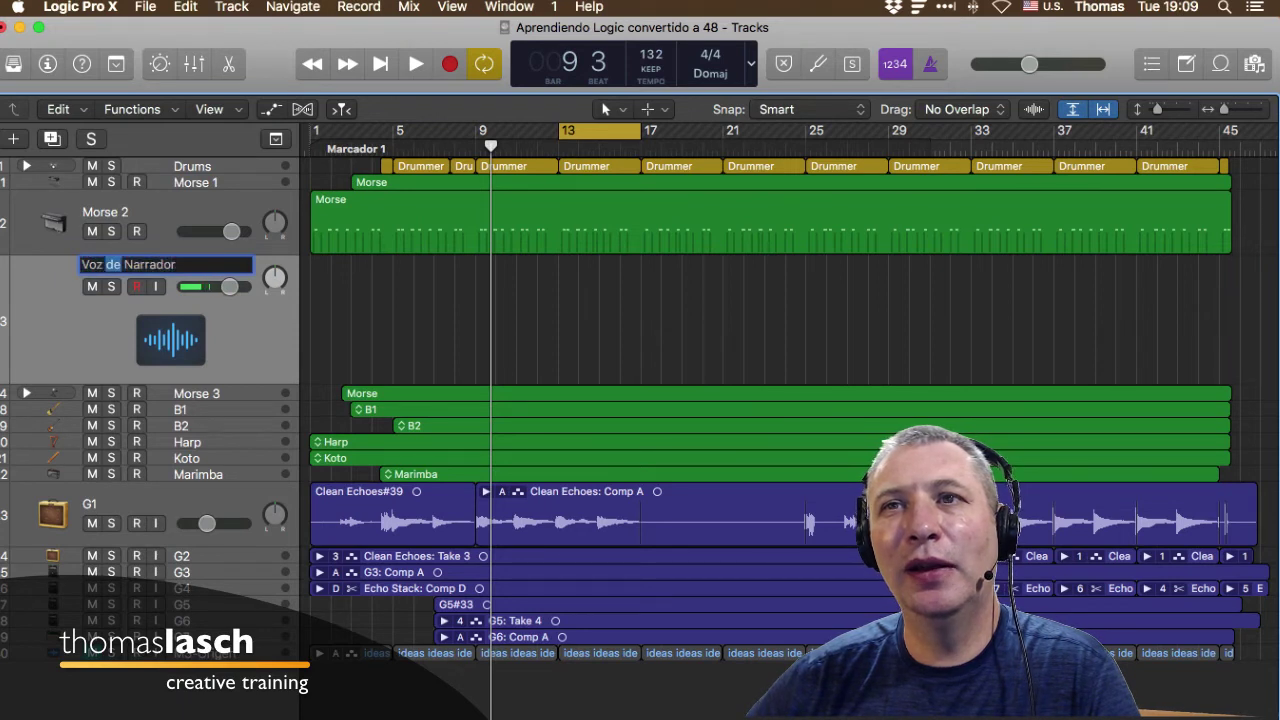
{"action": "key", "text": "Return"}
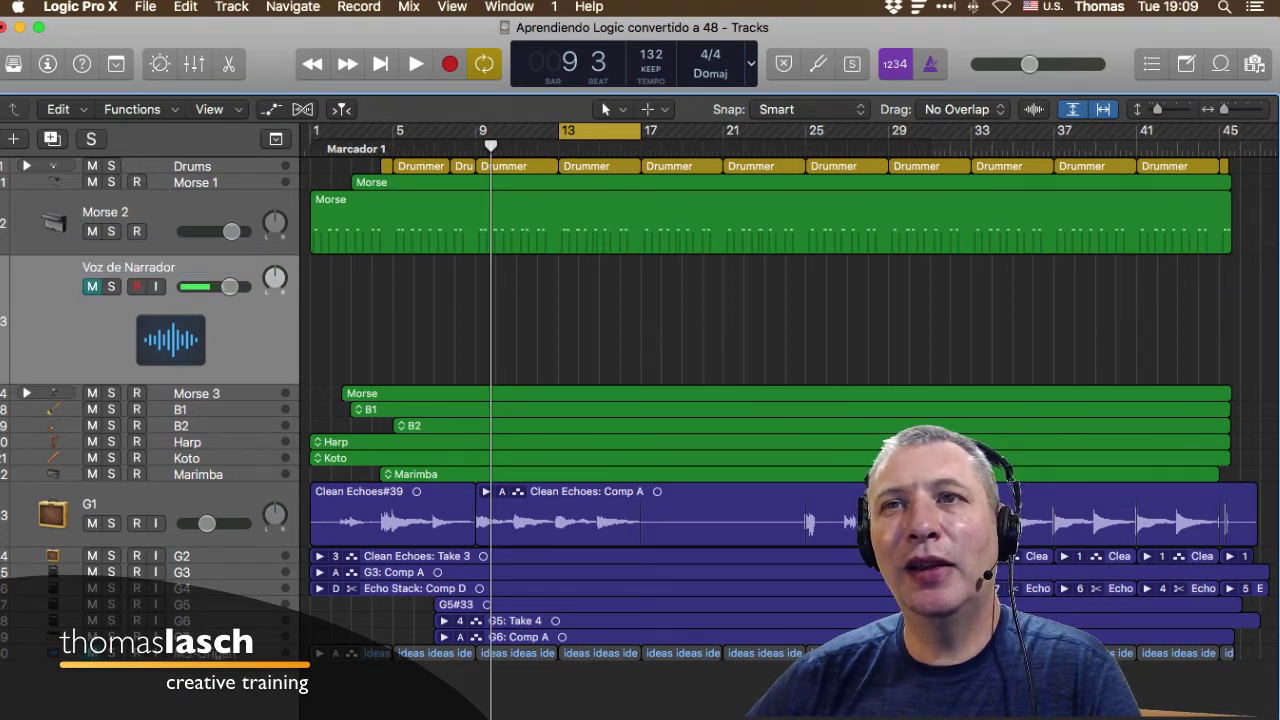
{"action": "key", "text": "m"}
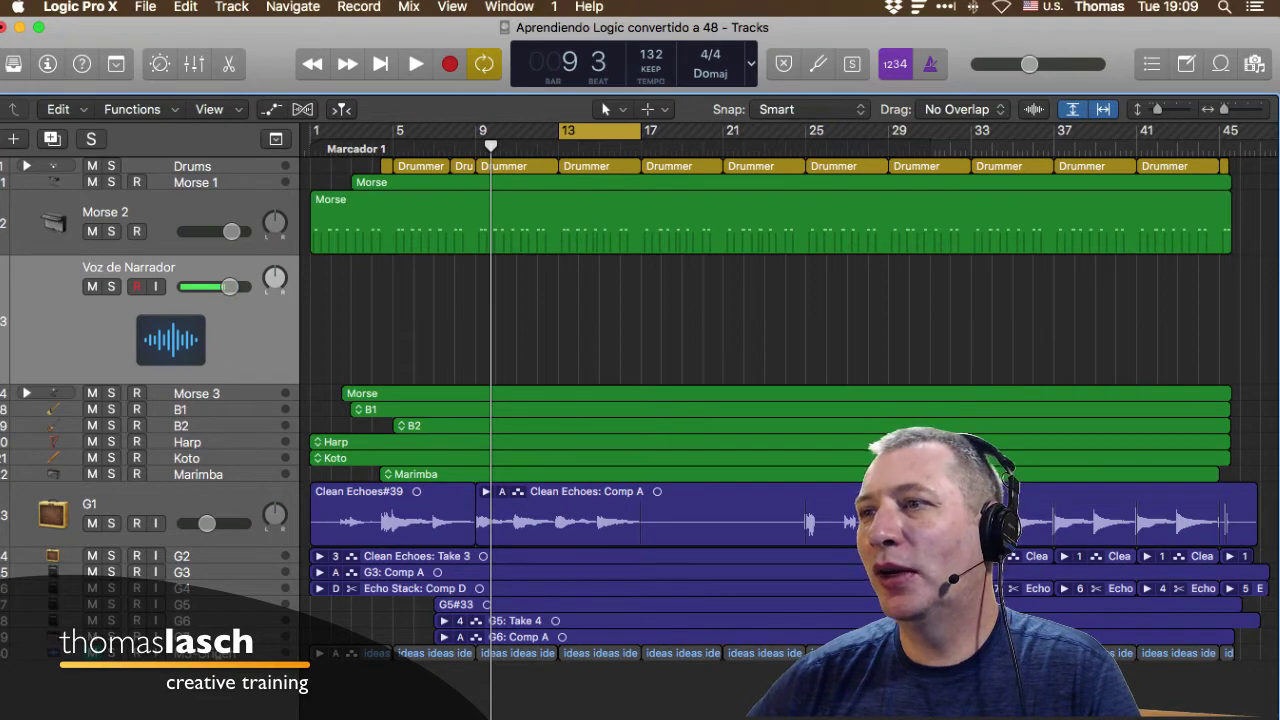
Search the help for "color" and examine where the matching commands are located.
{"action": "left_click", "coordinate": [509, 7]}
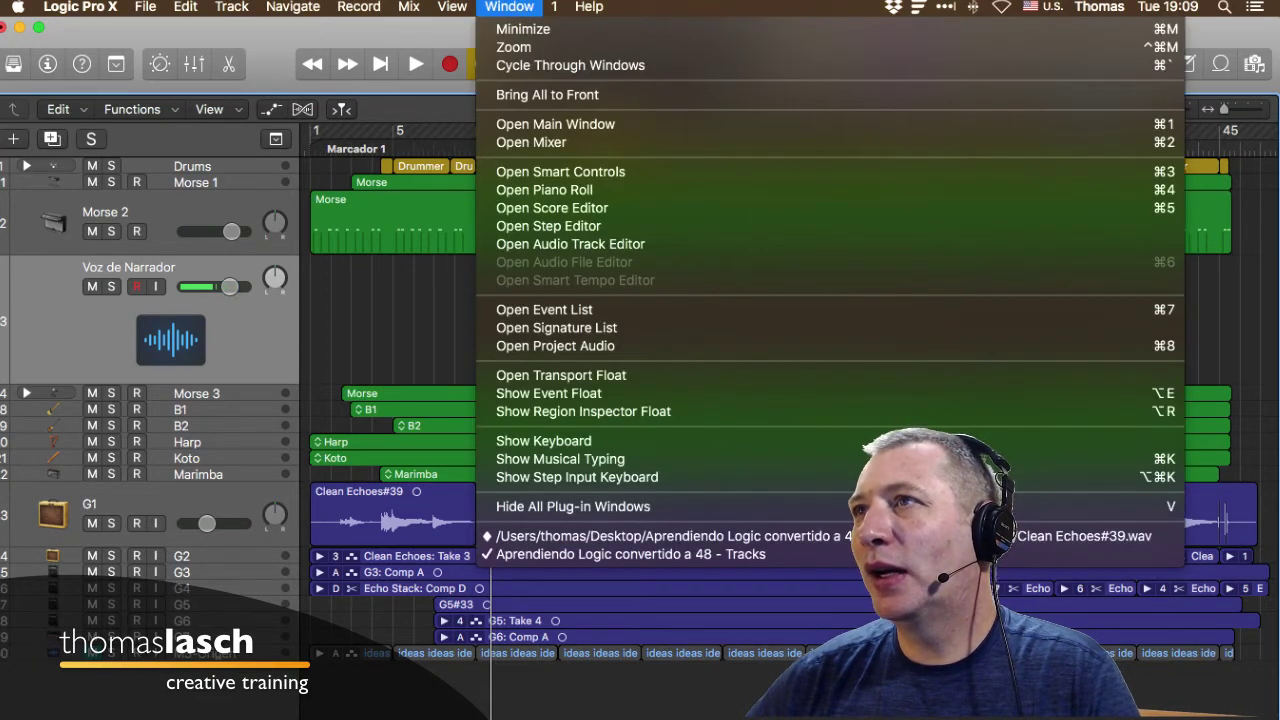
{"action": "left_click", "coordinate": [589, 7]}
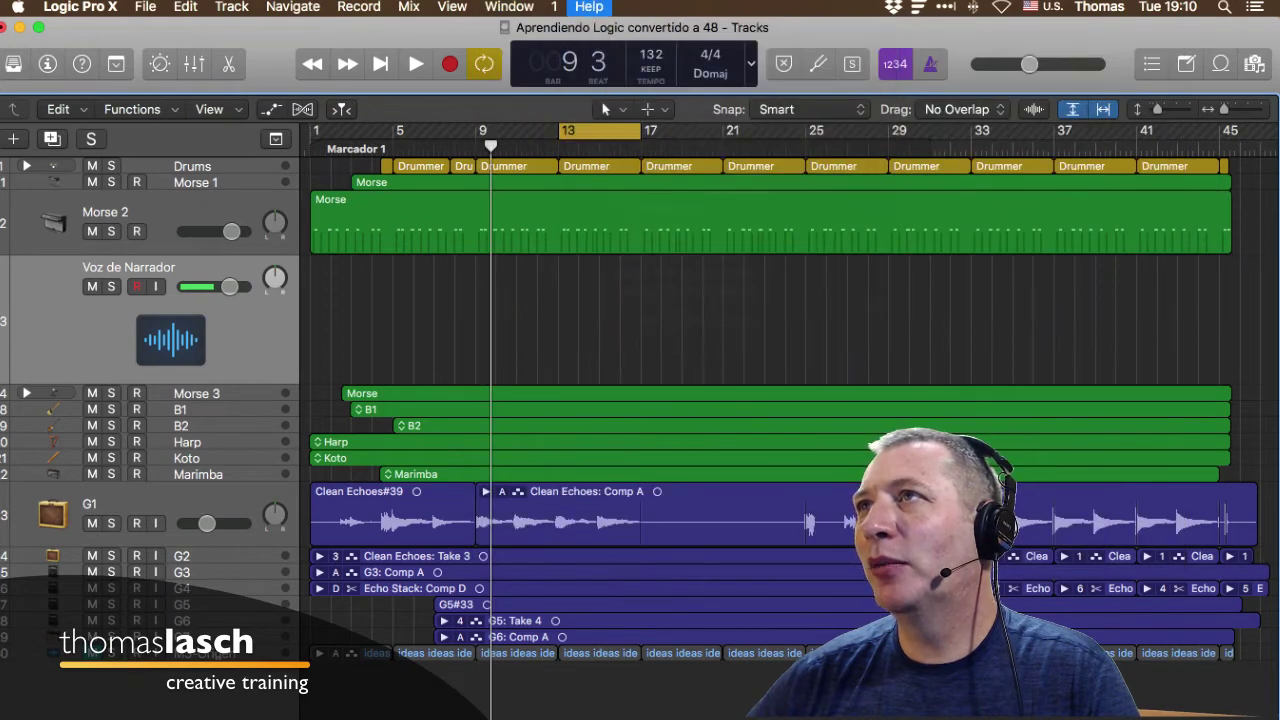
{"action": "left_click", "coordinate": [589, 7]}
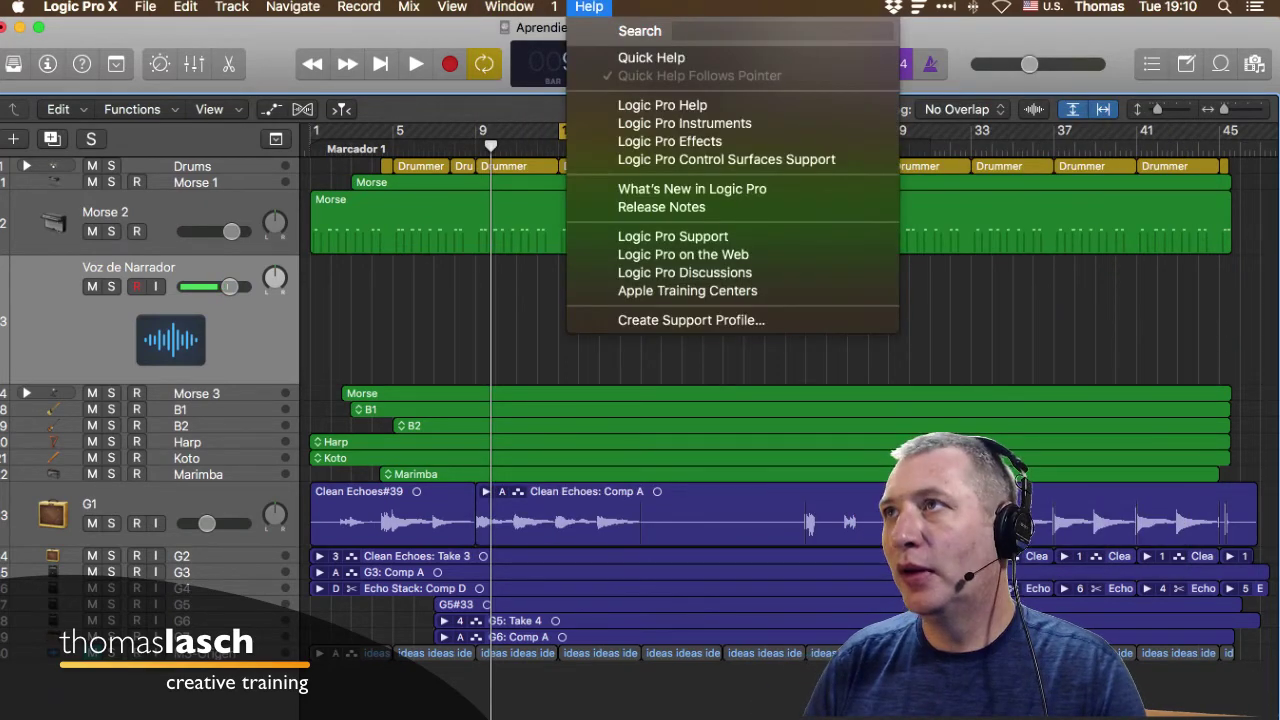
{"action": "type", "text": "color"}
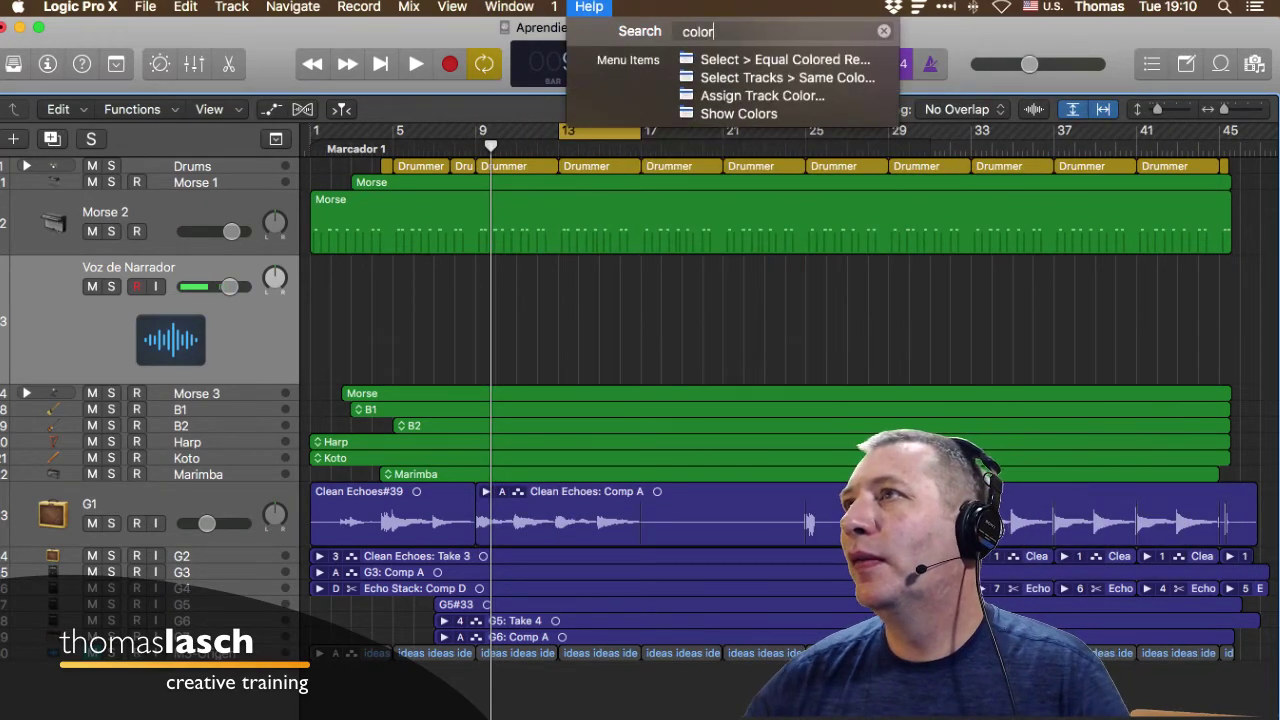
{"action": "key", "text": "Down"}
{"action": "key", "text": "Down"}
{"action": "key", "text": "Down"}
{"action": "key", "text": "Down"}
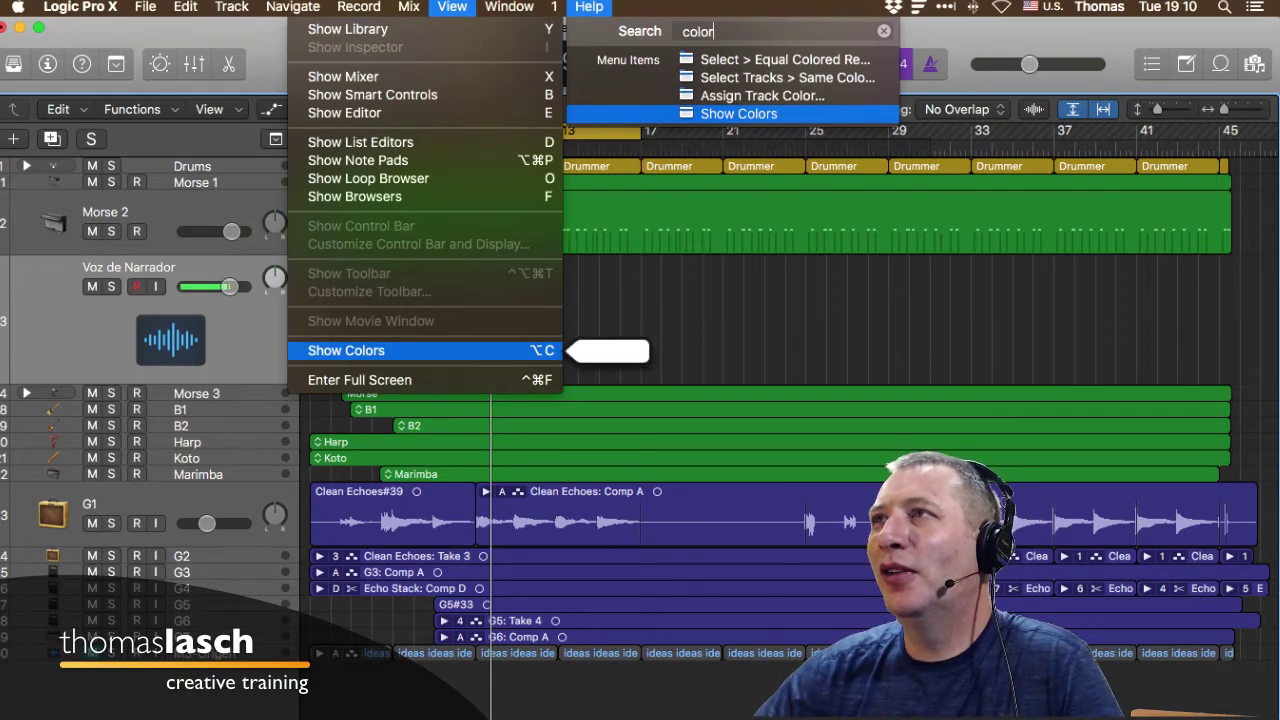
{"action": "key", "text": "Up"}
{"action": "key", "text": "Up"}
{"action": "key", "text": "Up"}
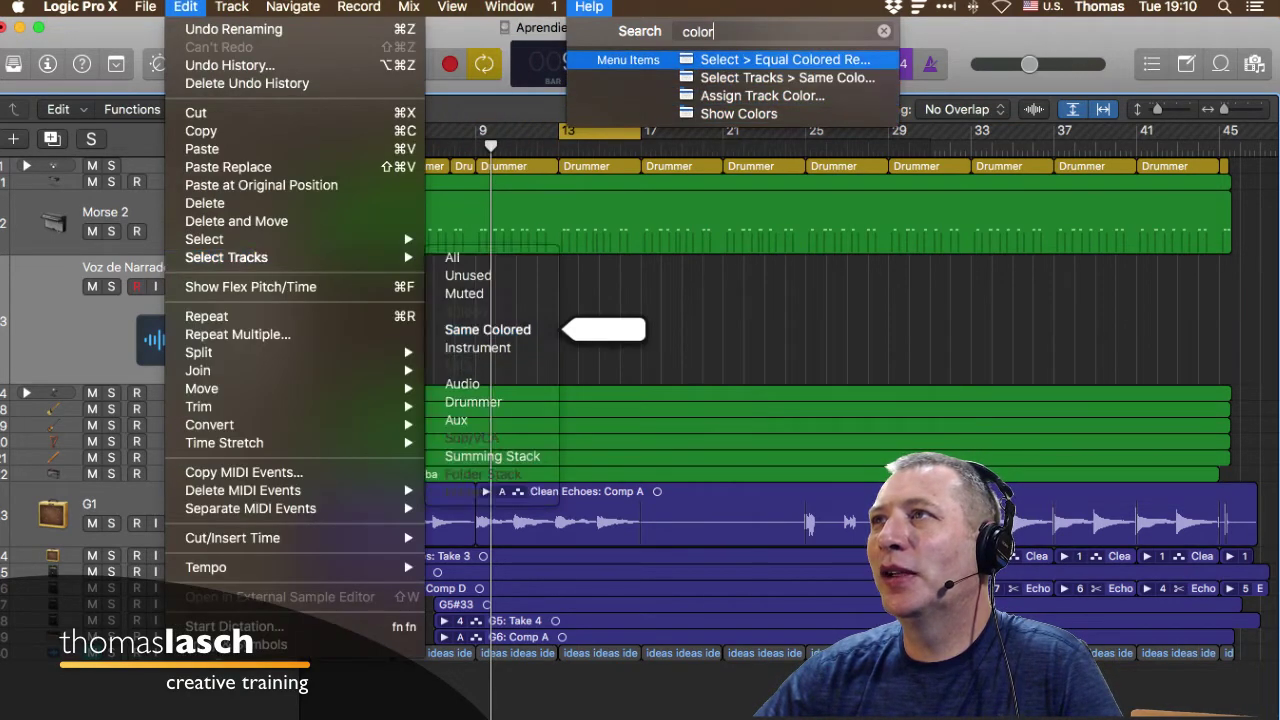
Show the Colors palette from the help search results and place it over the middle of the tracks area.
{"action": "key", "text": "Down"}
{"action": "key", "text": "Down"}
{"action": "key", "text": "Down"}
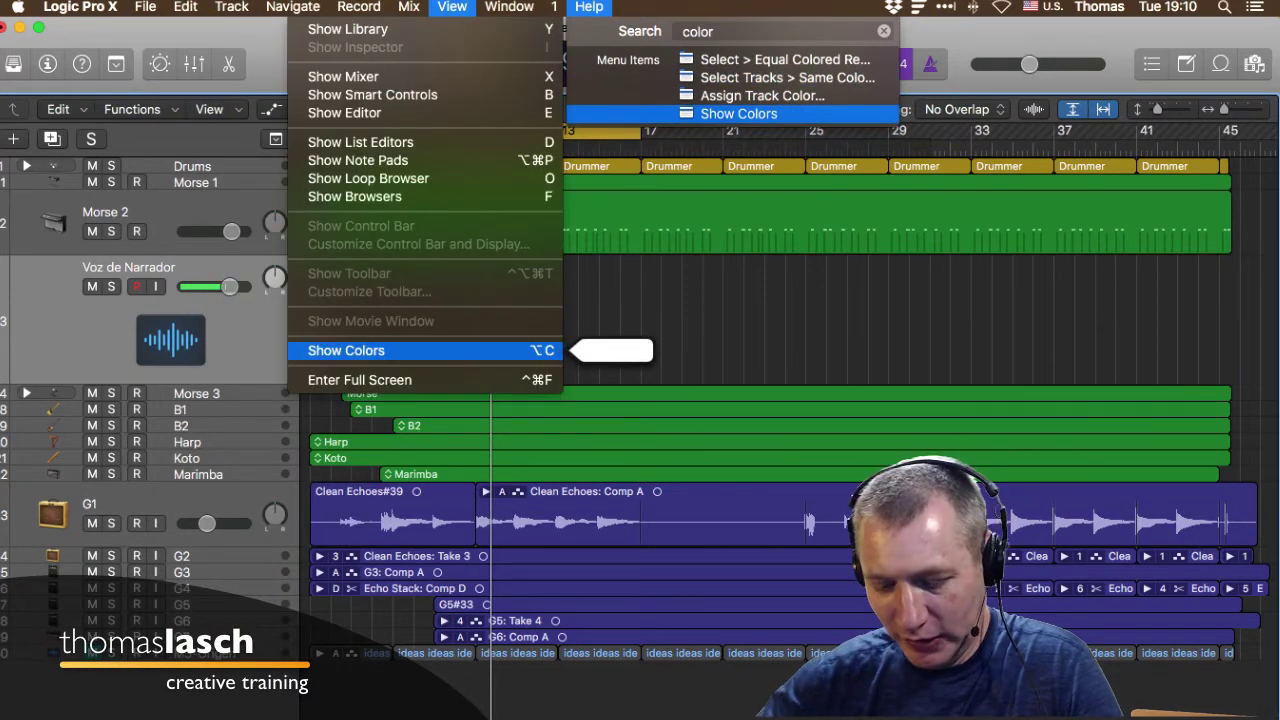
{"action": "key", "text": "Return"}
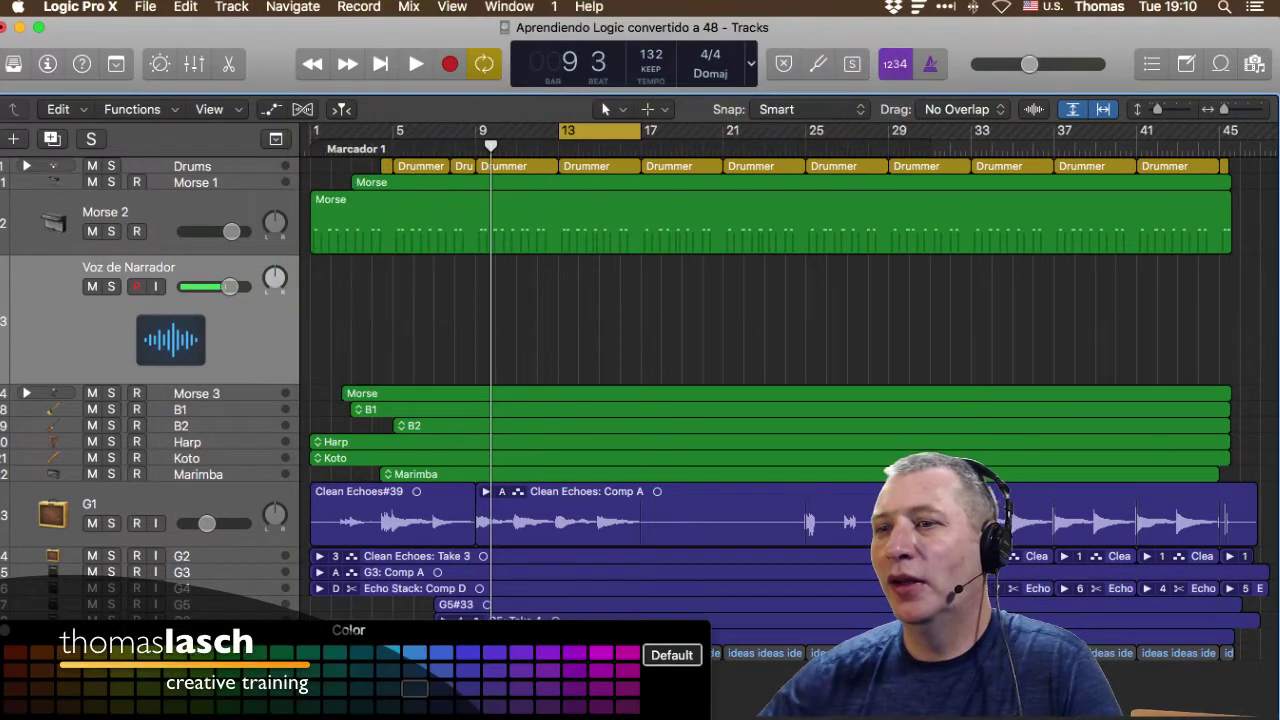
{"action": "left_click_drag", "start_coordinate": [349, 630], "coordinate": [540, 447]}
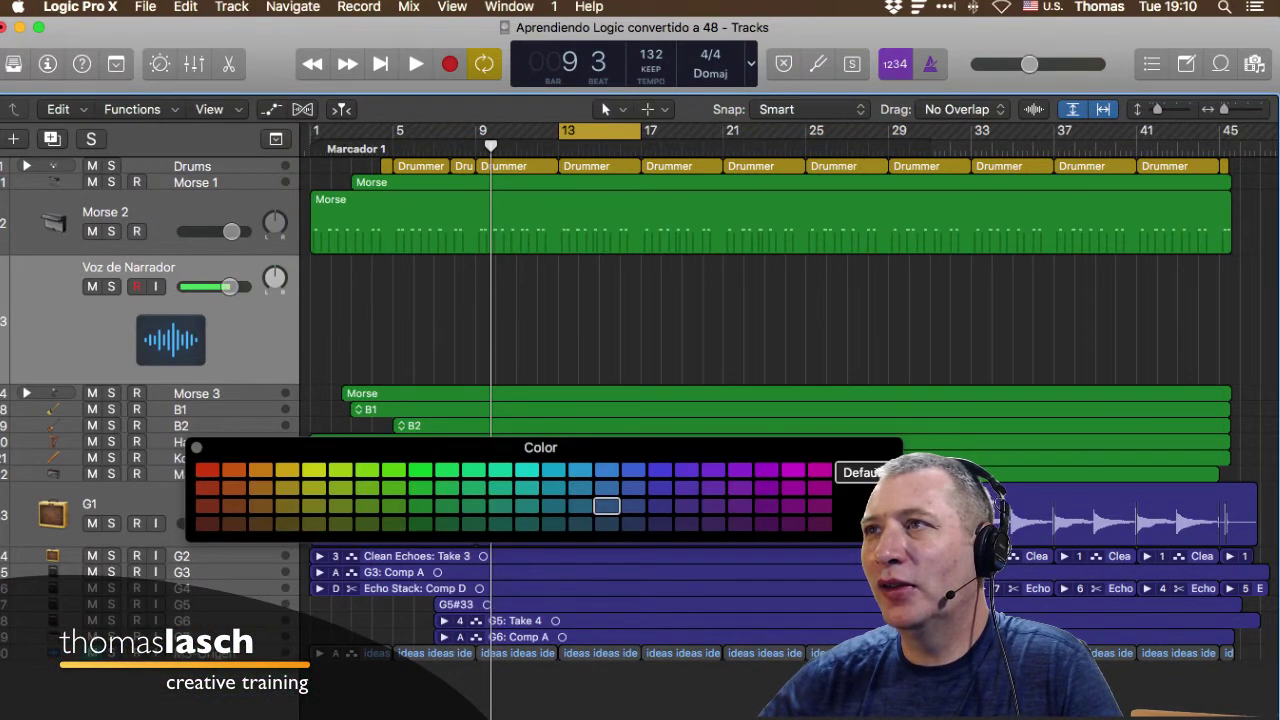
Color the Morse 2 track's region lime green, the Morse 3 track's region emerald green and the B1 region yellow.
{"action": "left_click", "coordinate": [560, 218]}
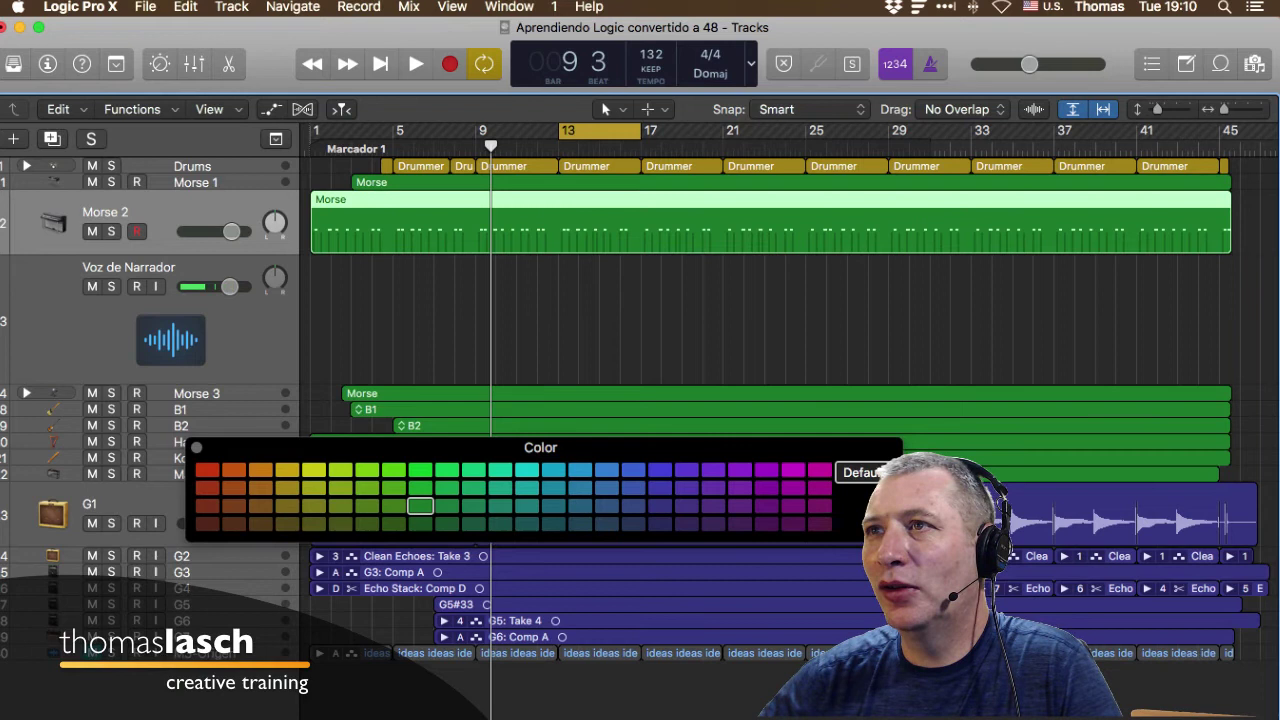
{"action": "left_click", "coordinate": [394, 470]}
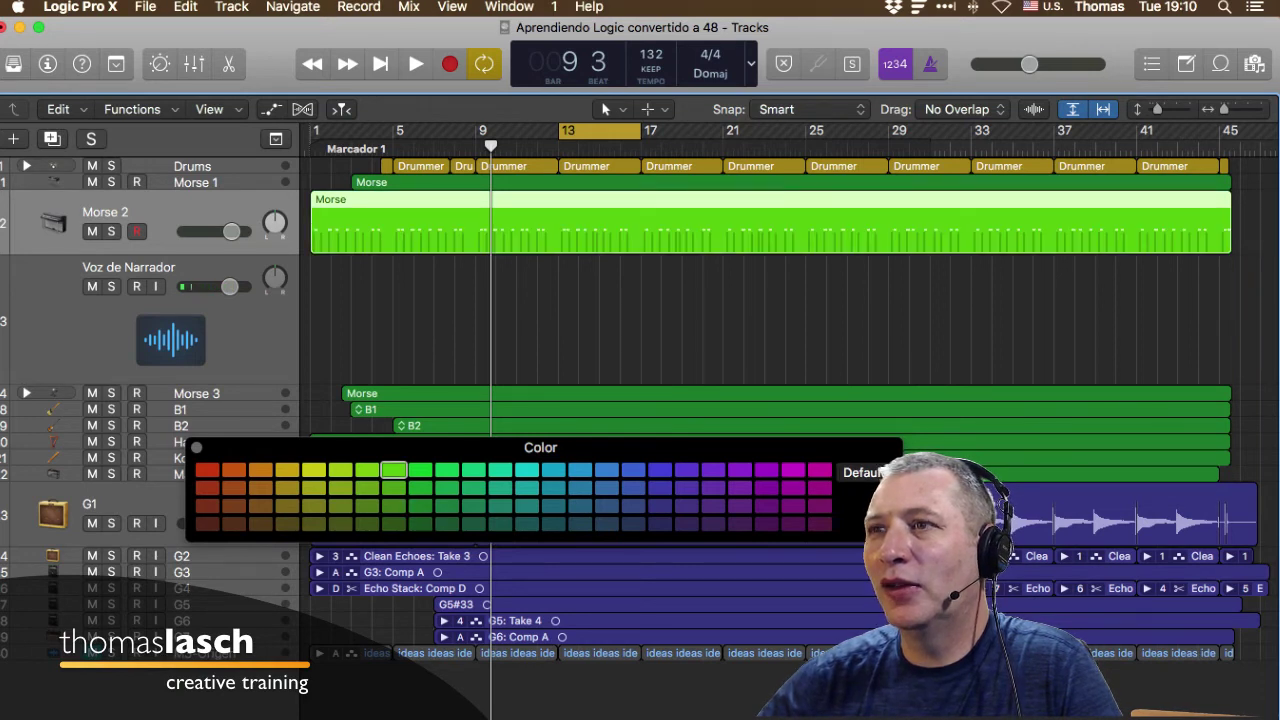
{"action": "left_click", "coordinate": [430, 394]}
{"action": "left_click", "coordinate": [447, 470]}
{"action": "left_click", "coordinate": [440, 410]}
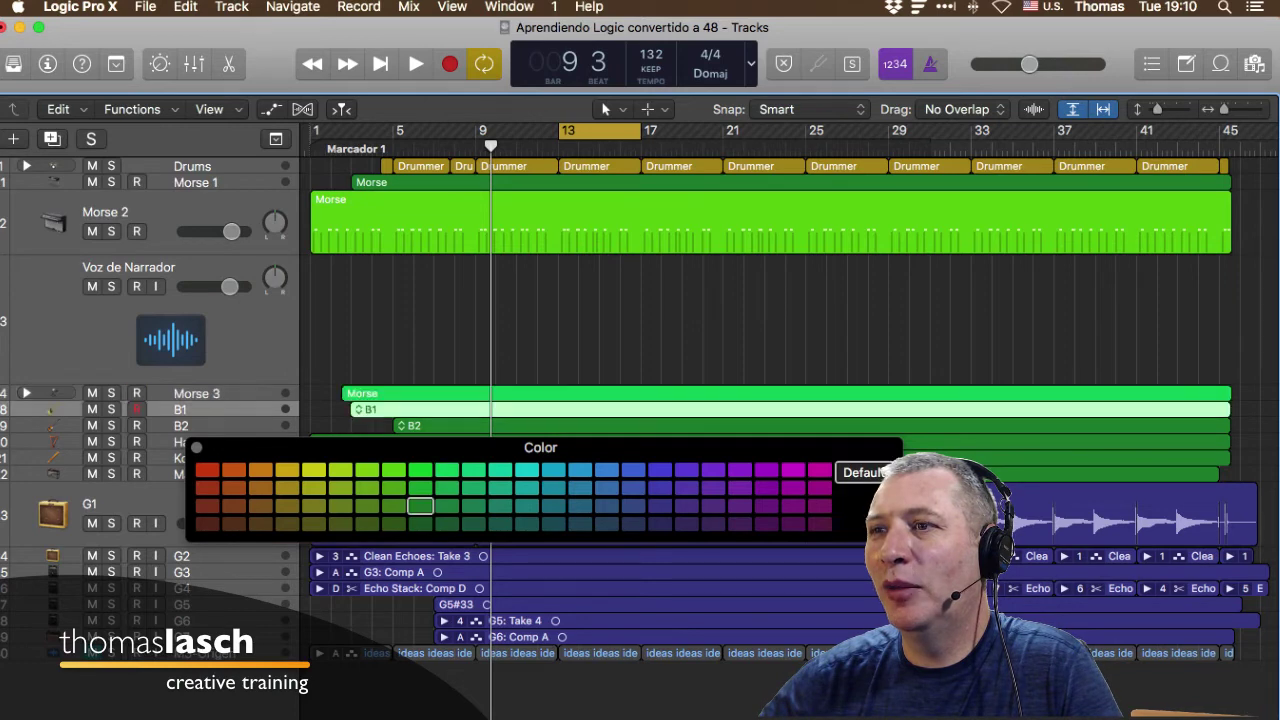
{"action": "left_click", "coordinate": [314, 470]}
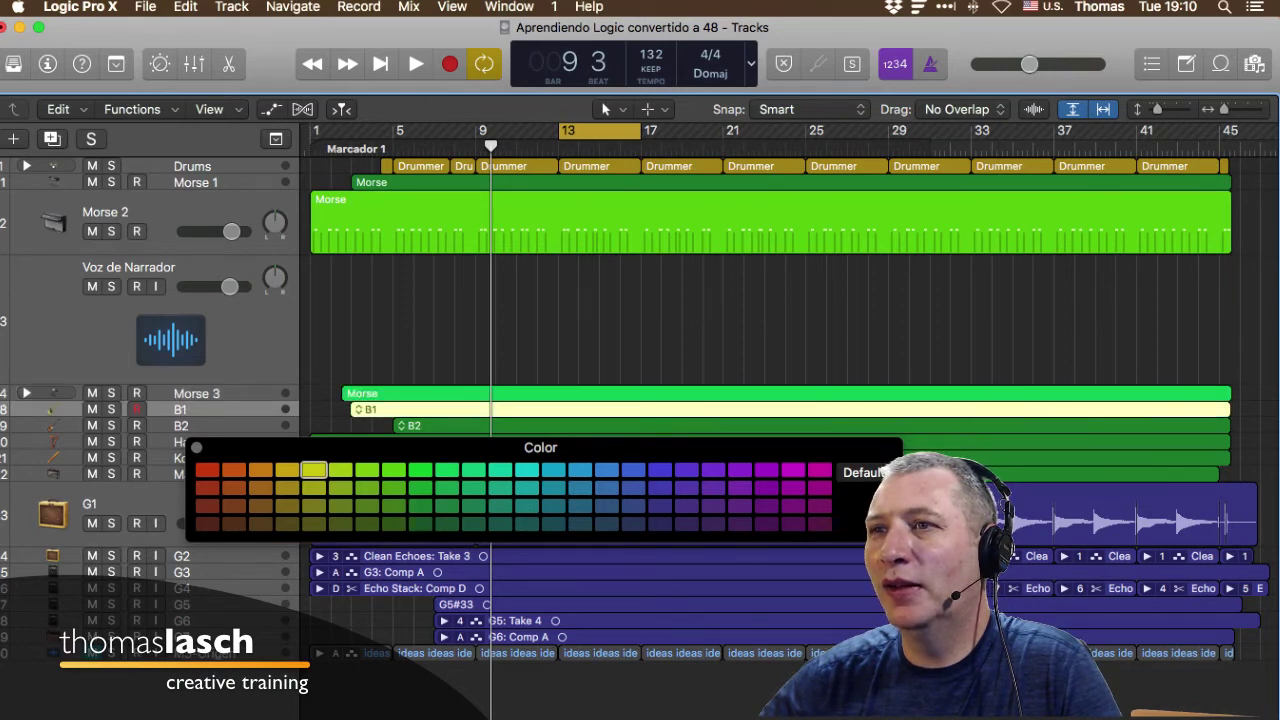
Enlarge the B1 and Morse 1 tracks vertically and move the color palette down over the G1 track.
{"action": "left_click", "coordinate": [440, 335]}
{"action": "key", "text": "ctrl+z"}
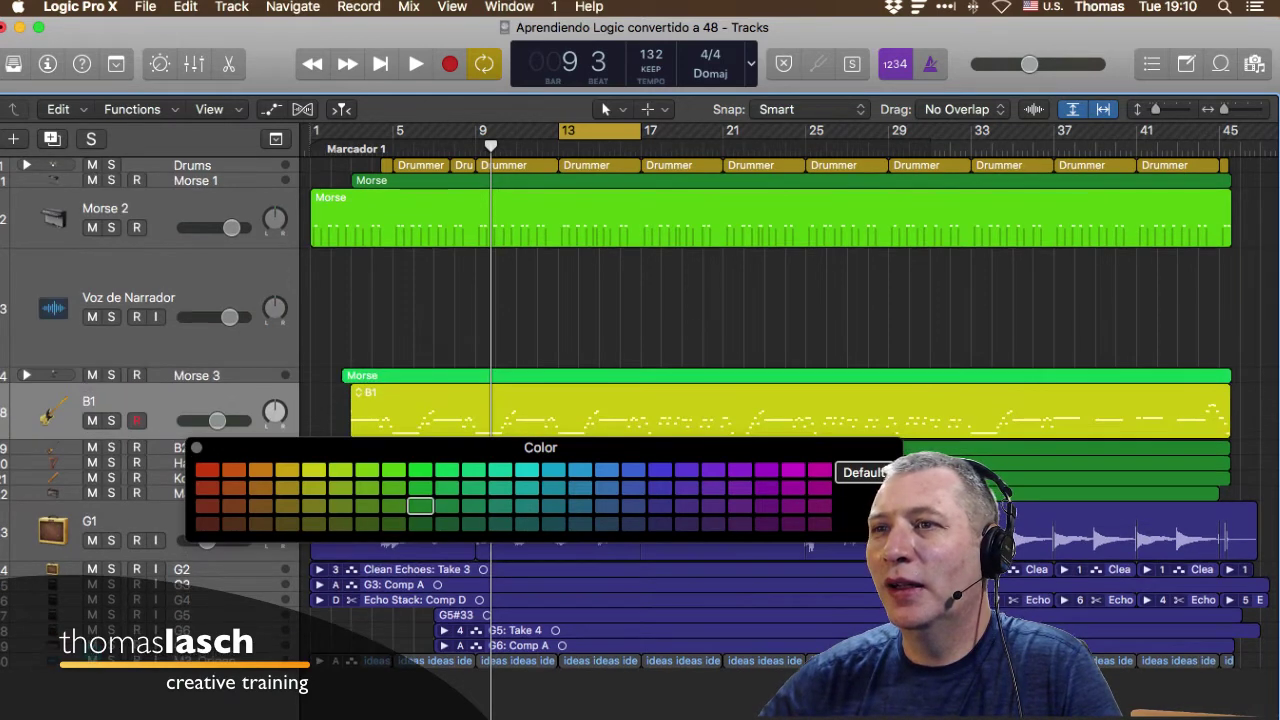
{"action": "left_click_drag", "start_coordinate": [440, 448], "coordinate": [534, 514]}
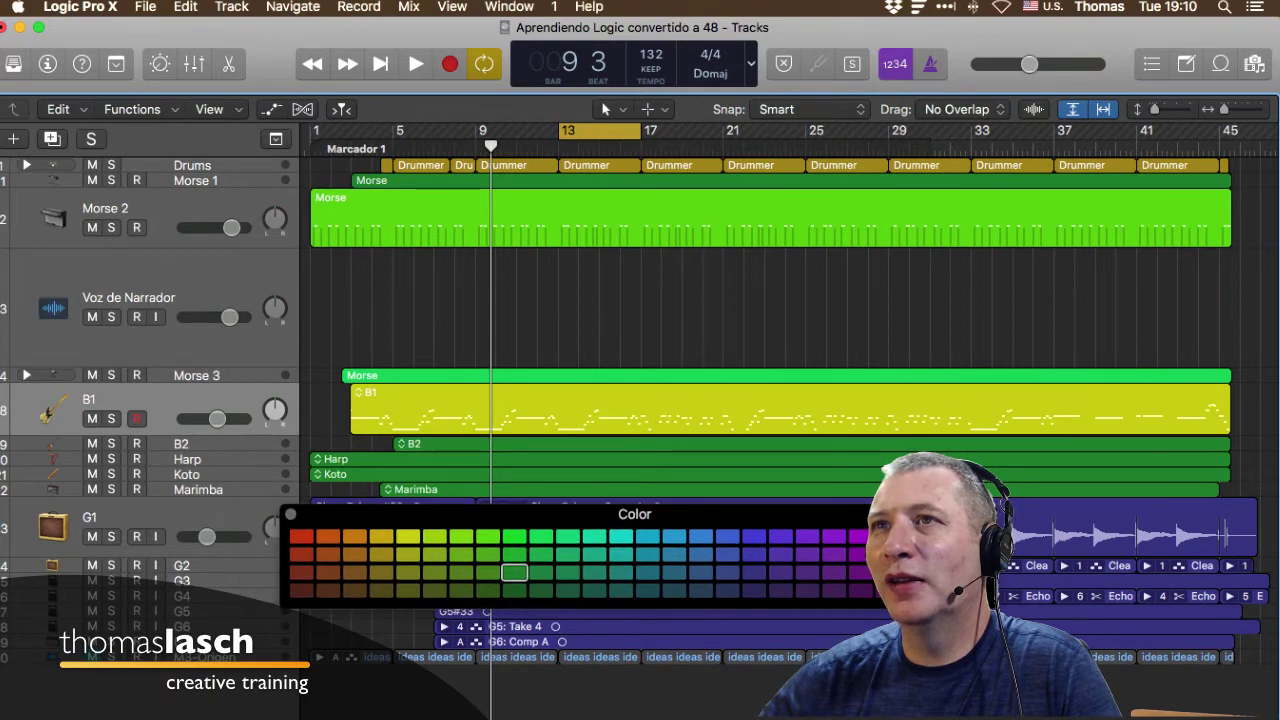
{"action": "left_click_drag", "start_coordinate": [287, 188], "coordinate": [287, 268]}
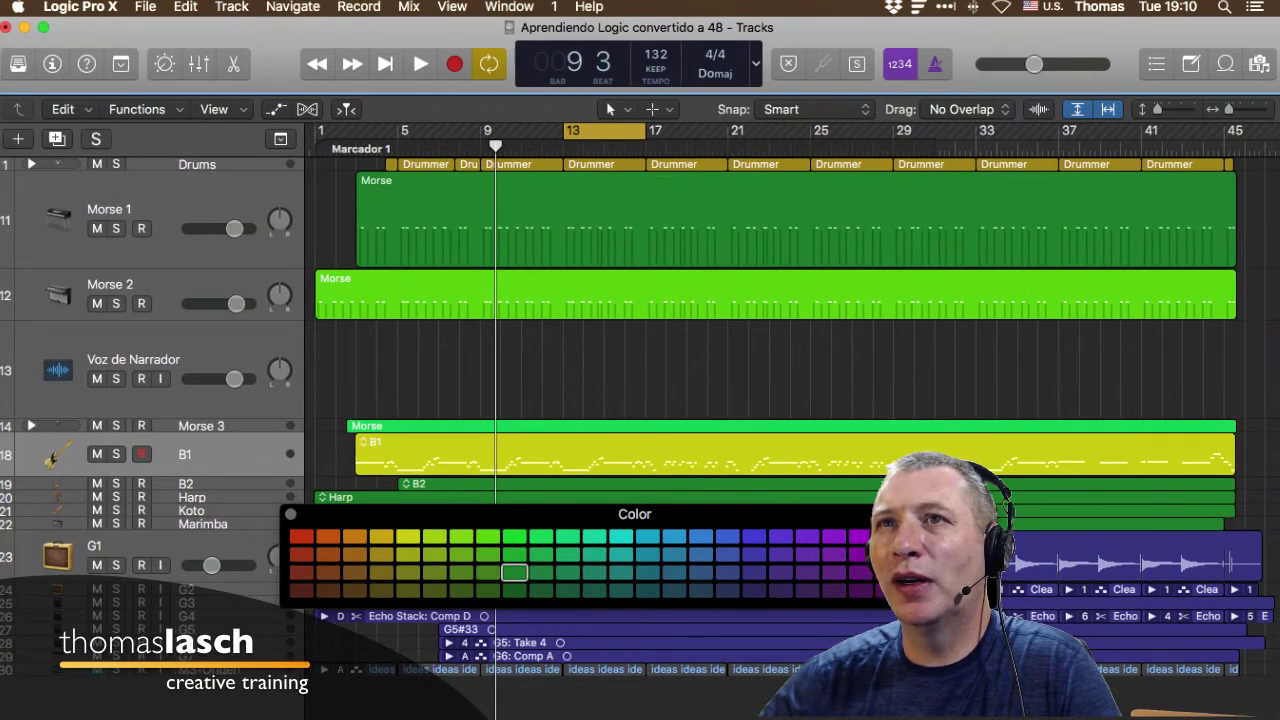
Assign a golden yellow track color to the Morse 1 track, trying yellow-green first.
{"action": "left_click", "coordinate": [135, 196]}
{"action": "right_click", "coordinate": [135, 196]}
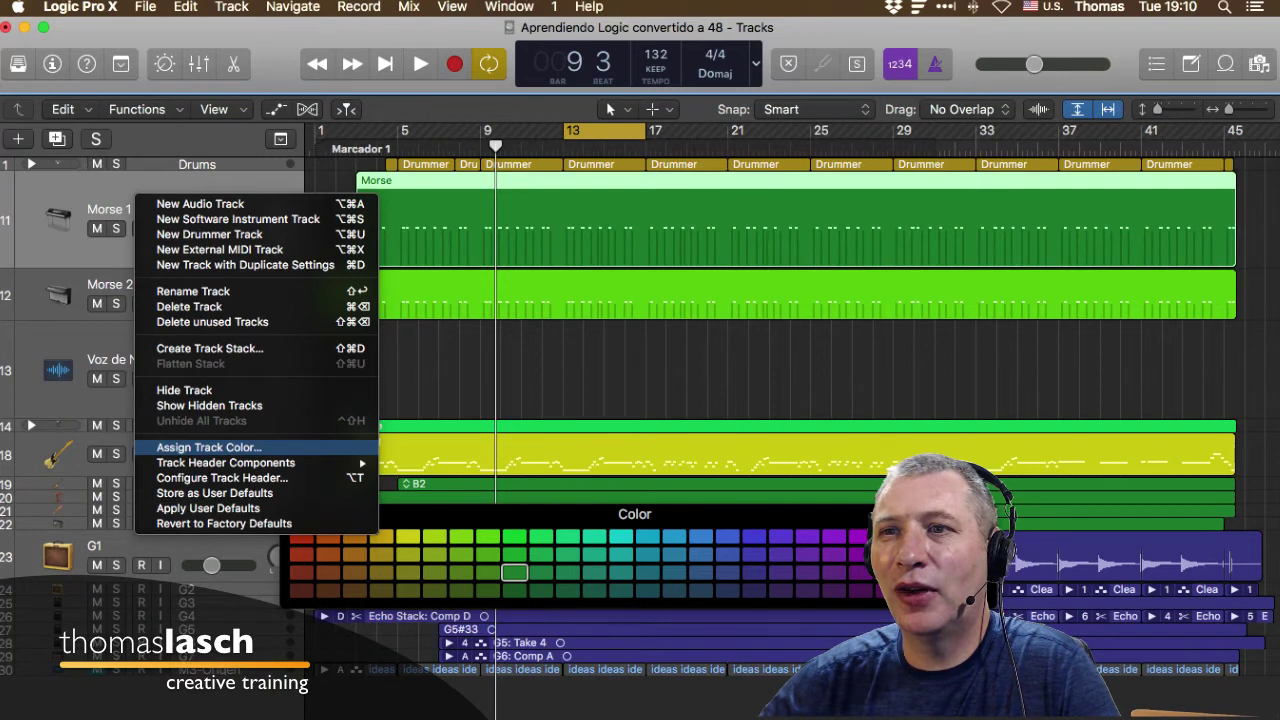
{"action": "left_click", "coordinate": [209, 448]}
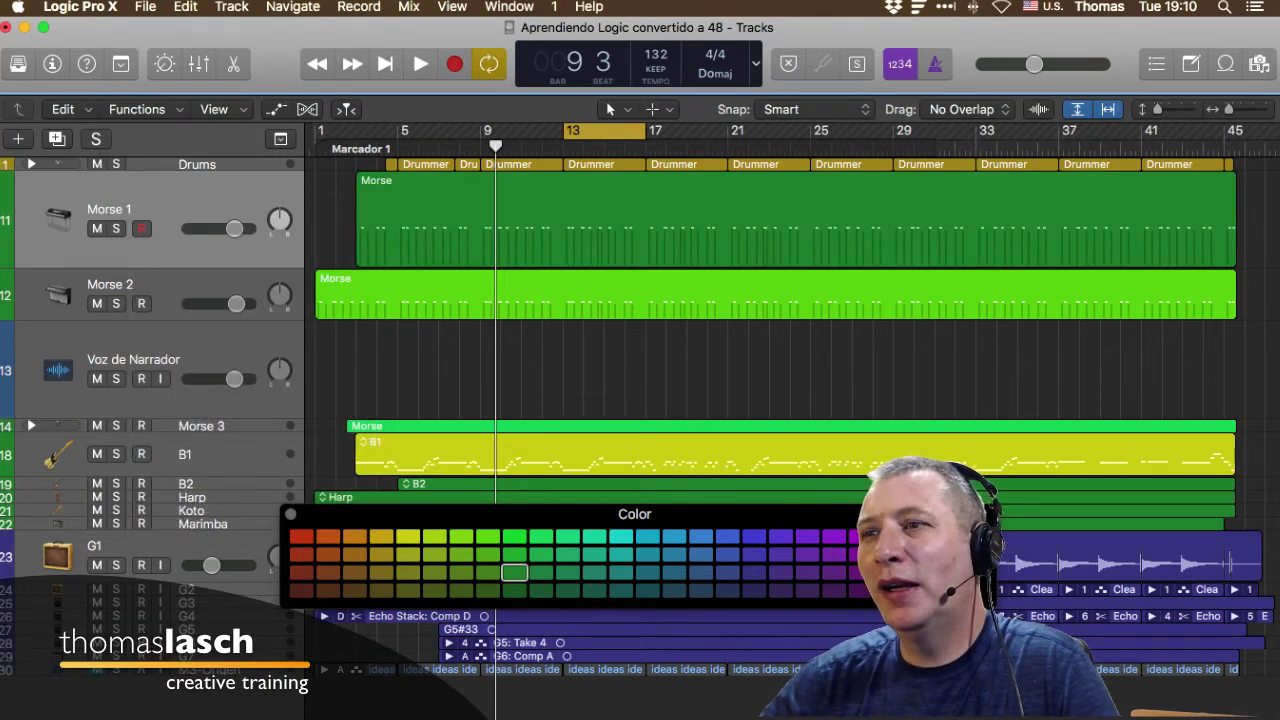
{"action": "left_click_drag", "start_coordinate": [915, 514], "coordinate": [942, 501]}
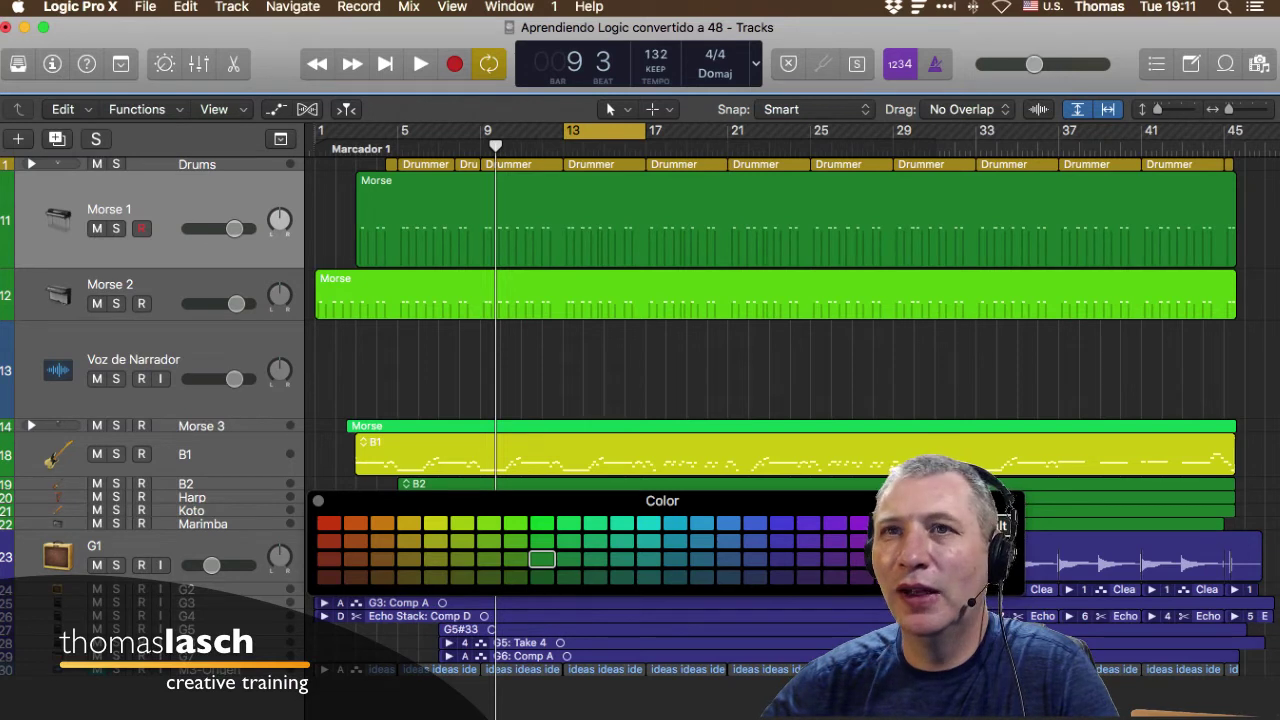
{"action": "left_click", "coordinate": [462, 523]}
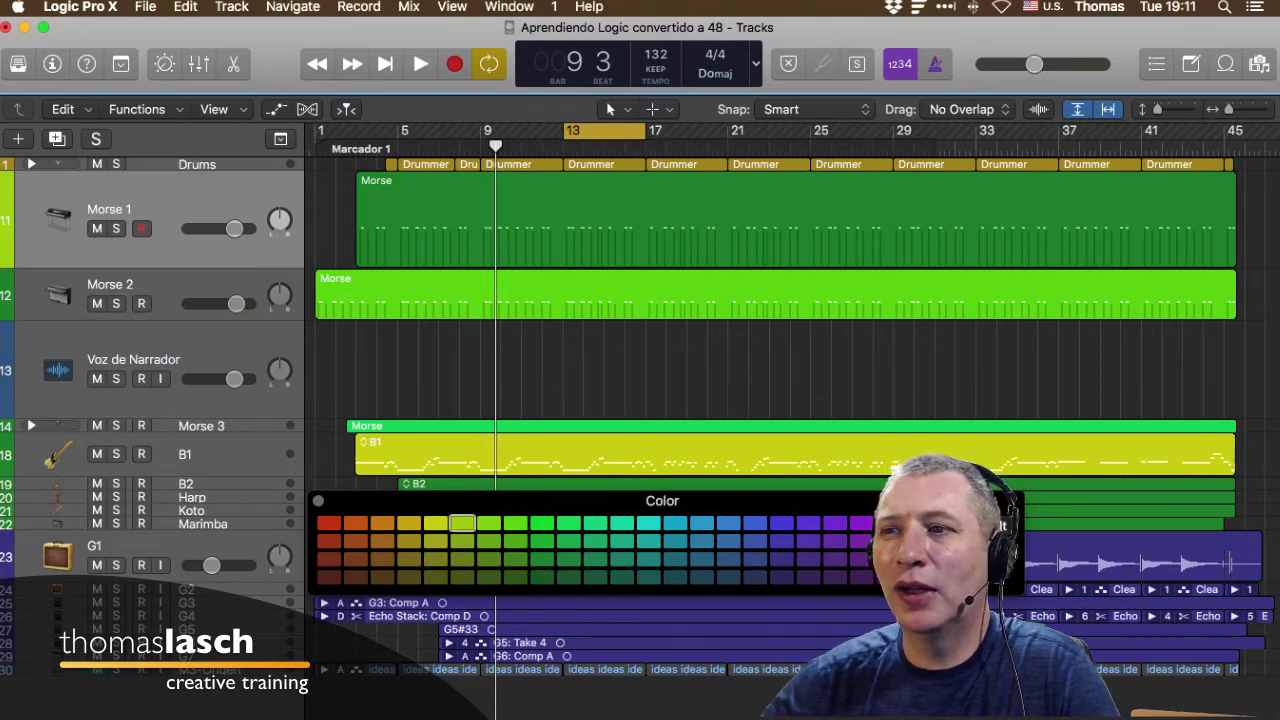
{"action": "left_click", "coordinate": [409, 523]}
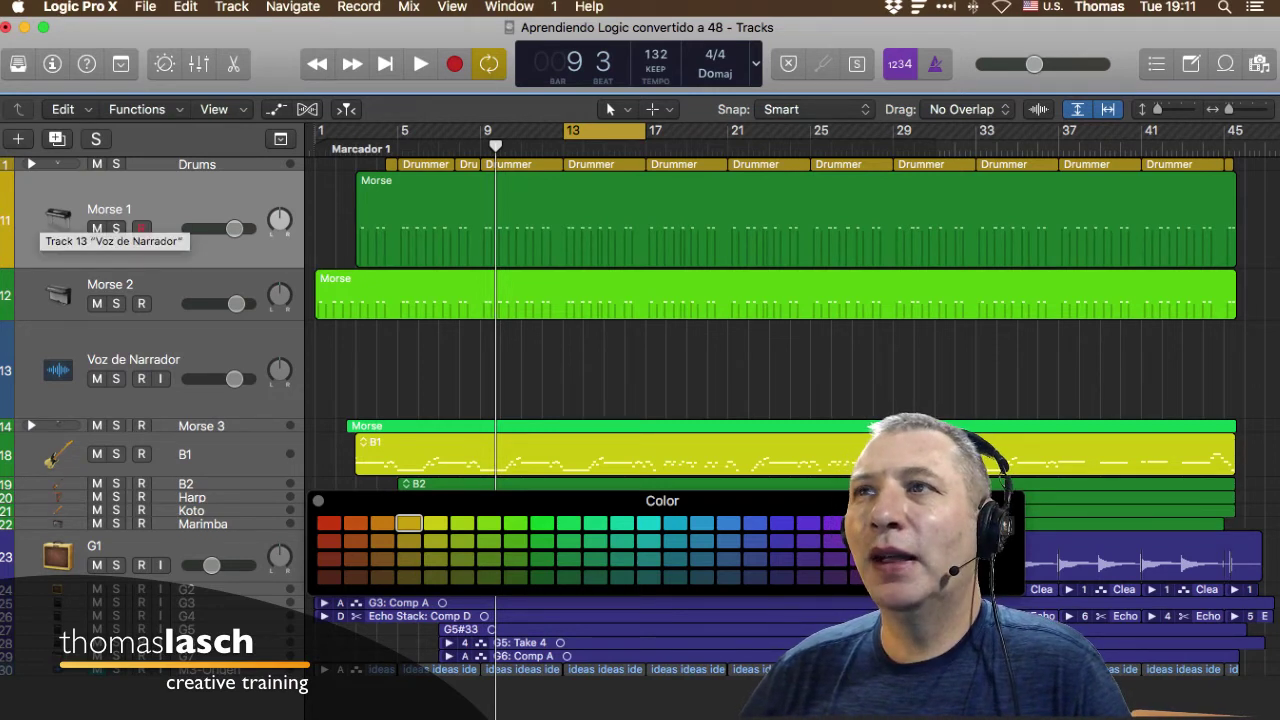
Select the Morse 1 track's region and try naming it by its track name.
{"action": "left_click", "coordinate": [60, 216]}
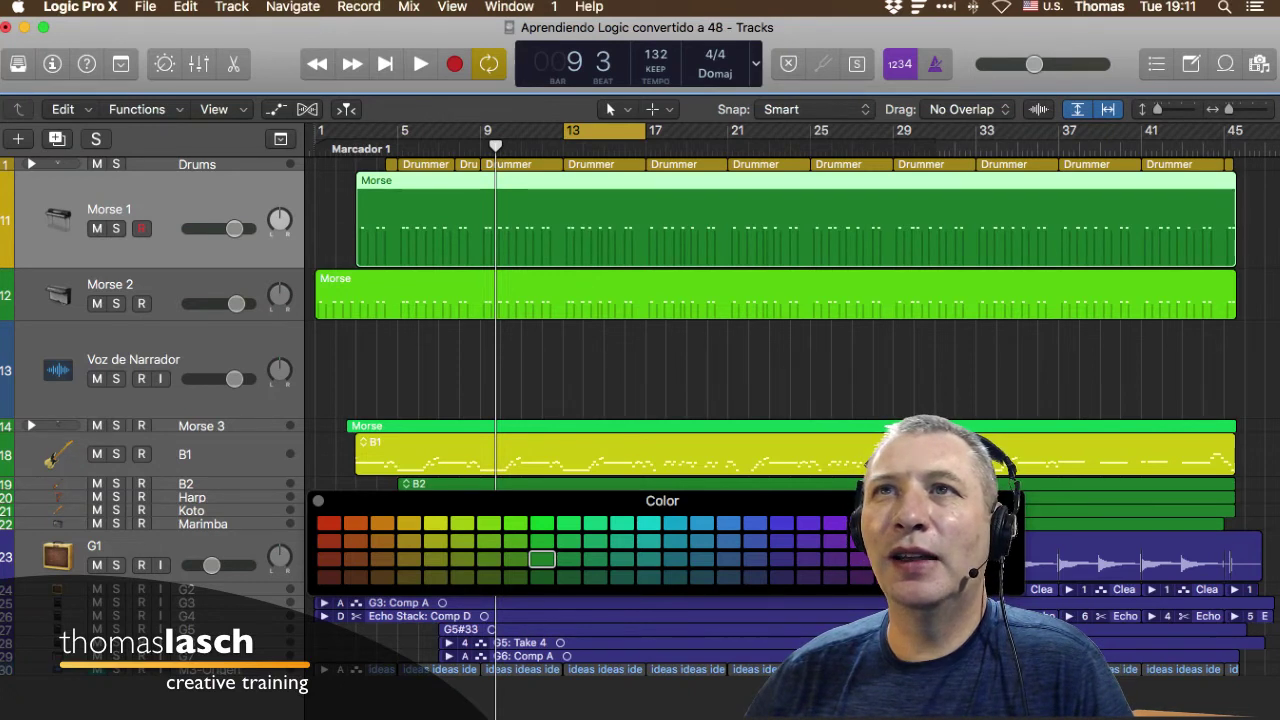
{"action": "left_click", "coordinate": [146, 110]}
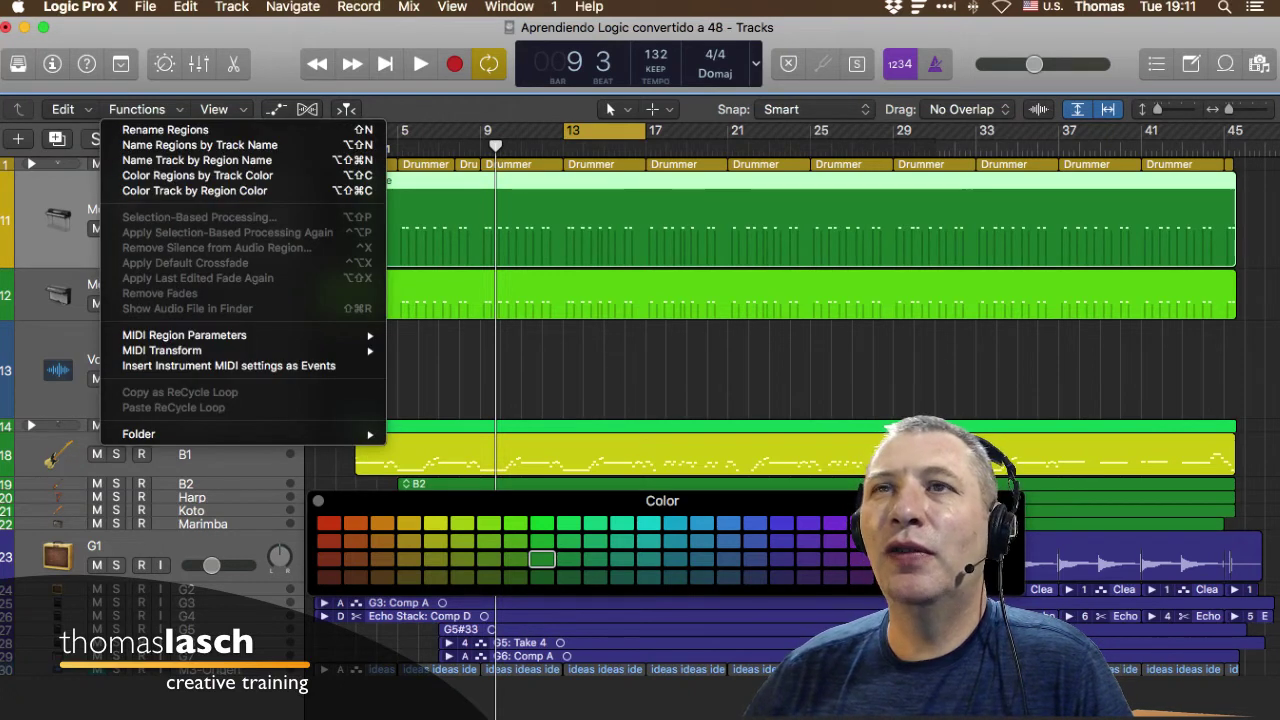
{"action": "key", "text": "Escape"}
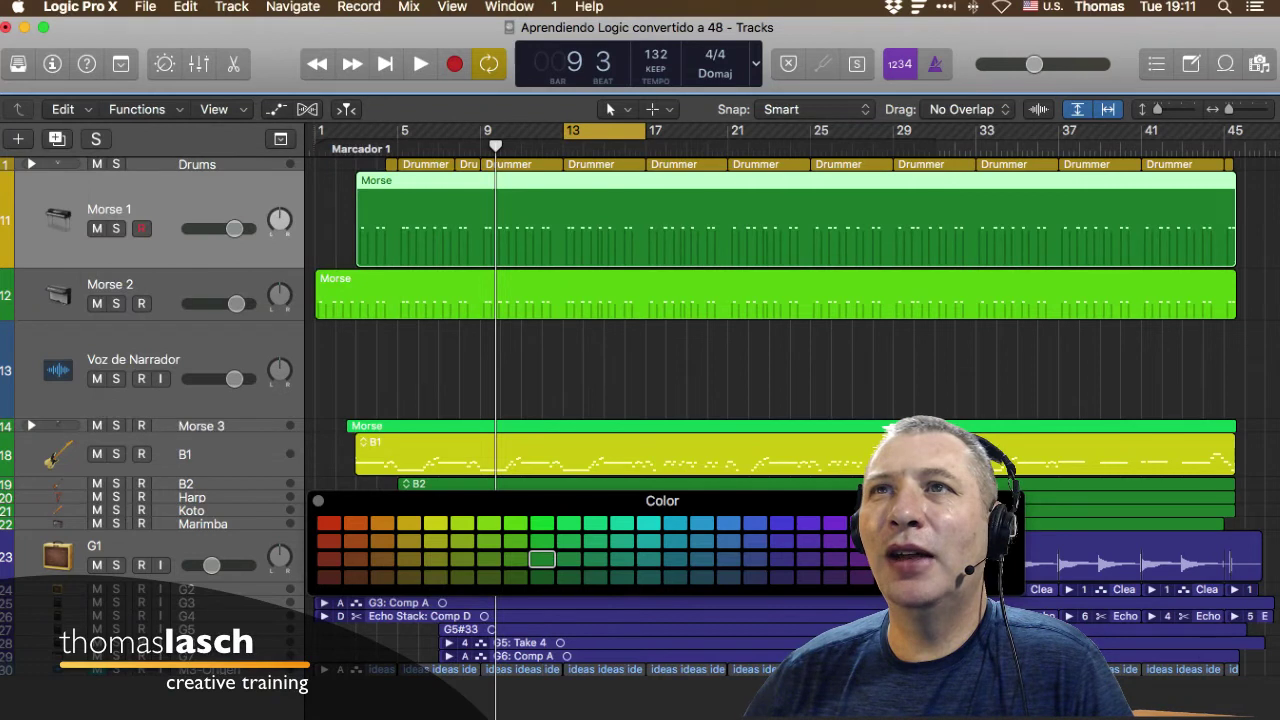
{"action": "left_click", "coordinate": [146, 110]}
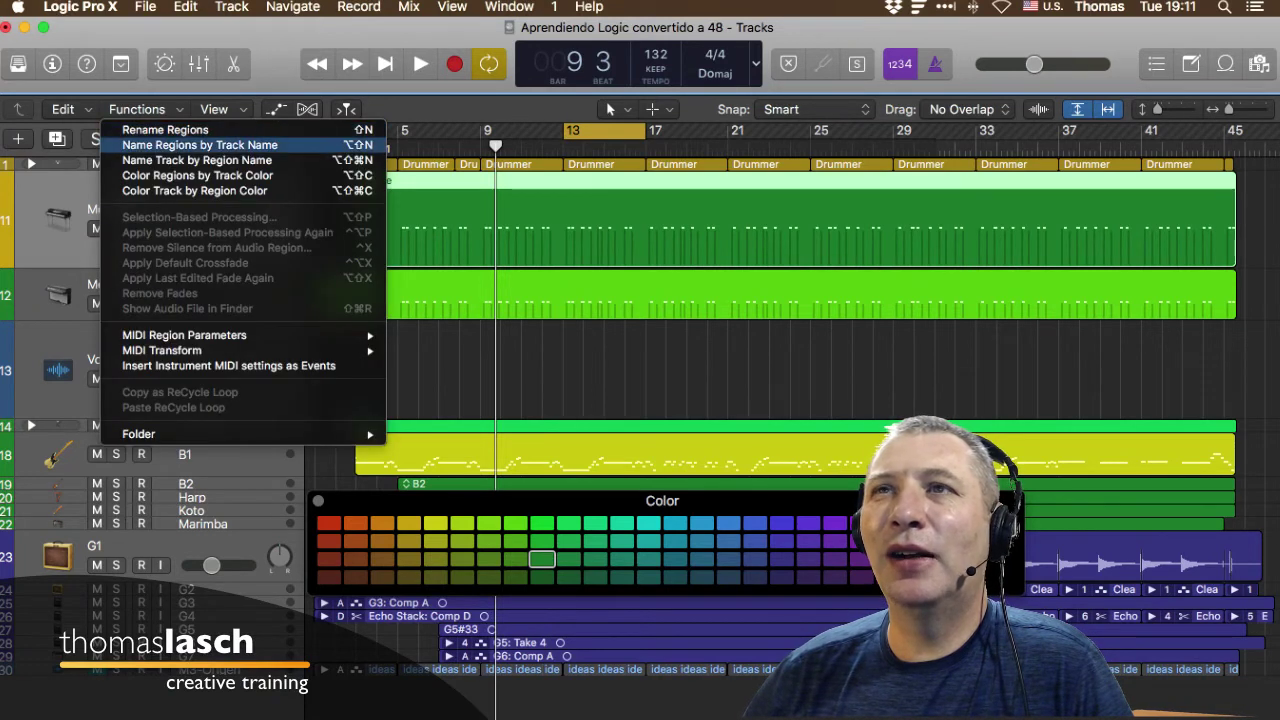
{"action": "left_click", "coordinate": [199, 145]}
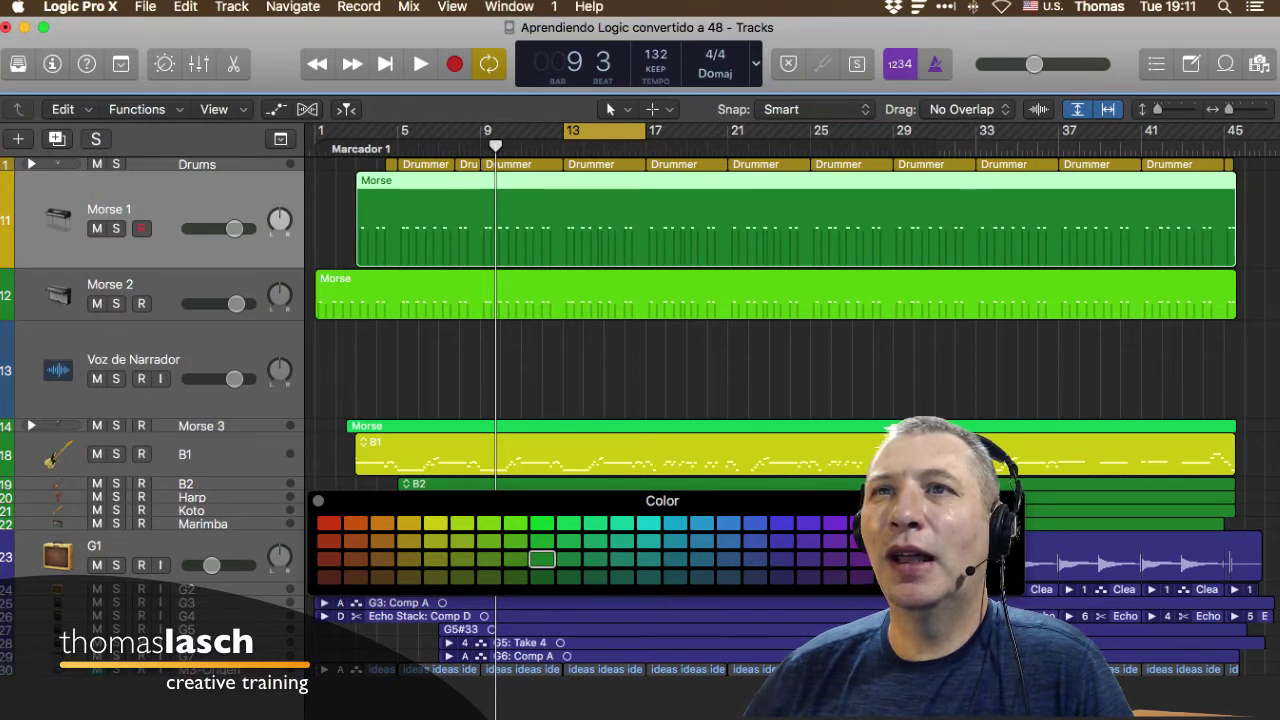
Rename the Morse 1 track as Otra cosa and name its region by the track name.
{"action": "key", "text": "shift+Return"}
{"action": "type", "text": "Otra cosa"}
{"action": "key", "text": "Return"}
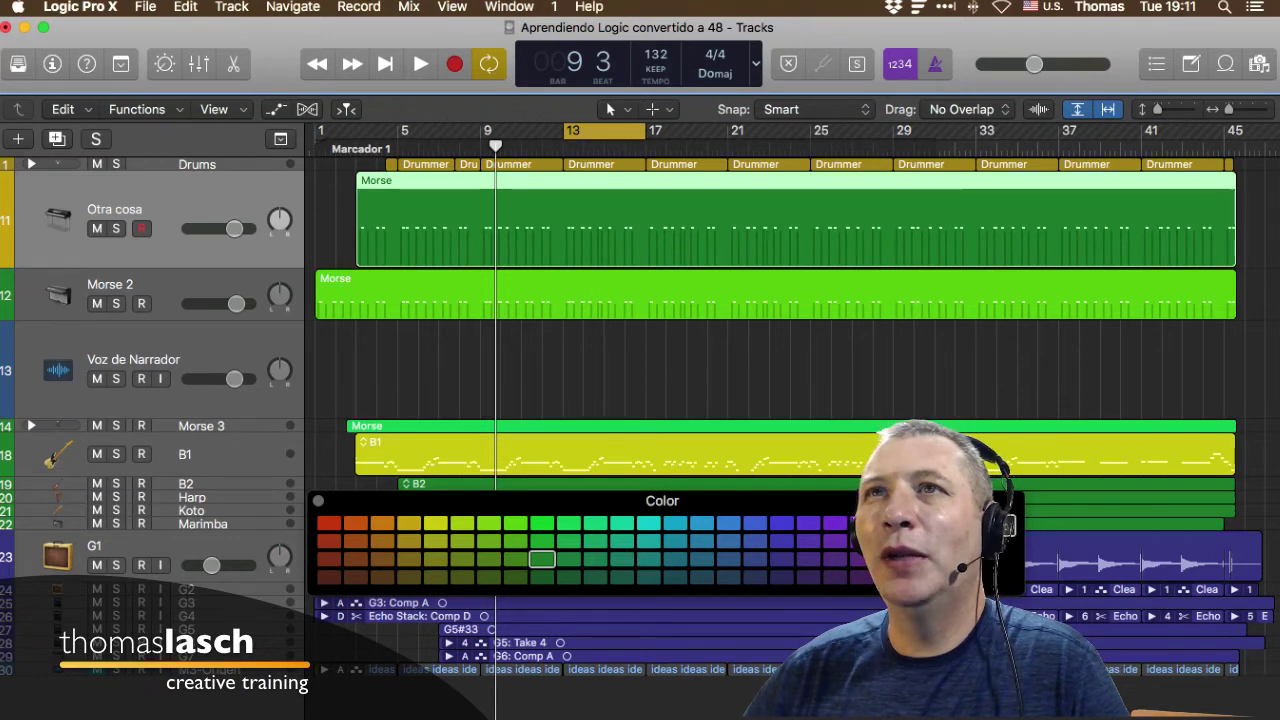
{"action": "left_click", "coordinate": [146, 110]}
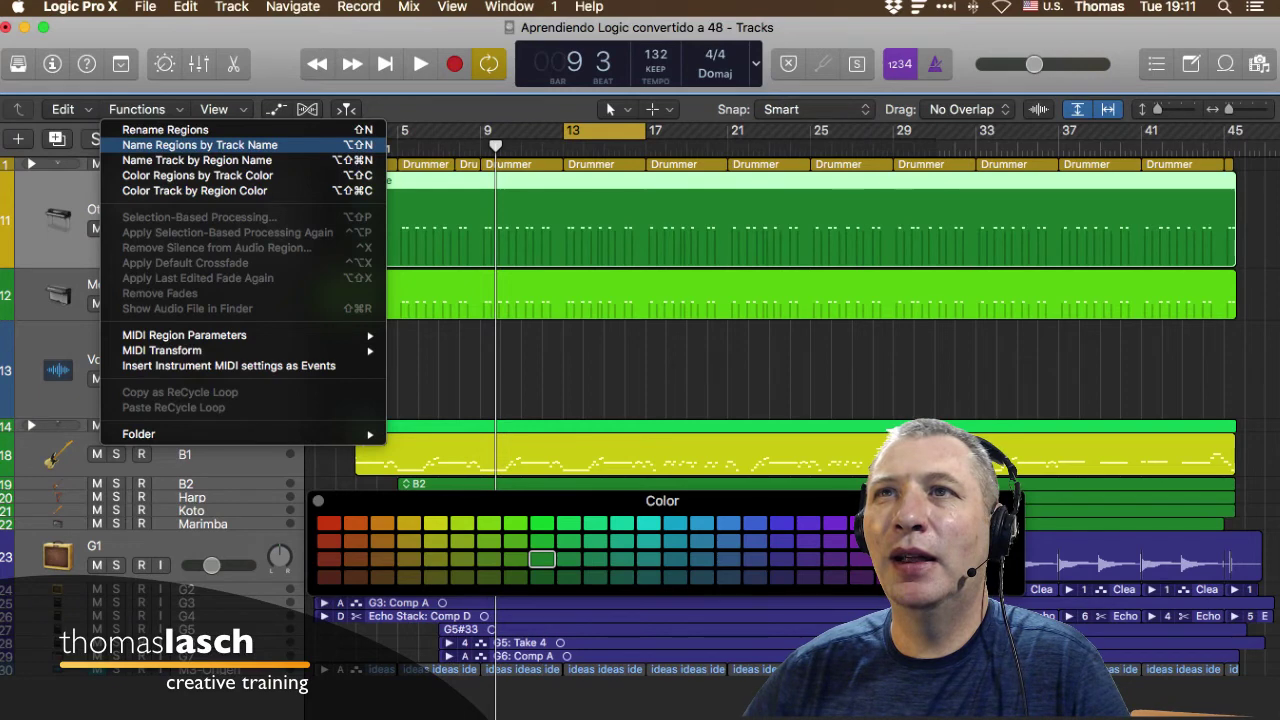
{"action": "left_click", "coordinate": [200, 145]}
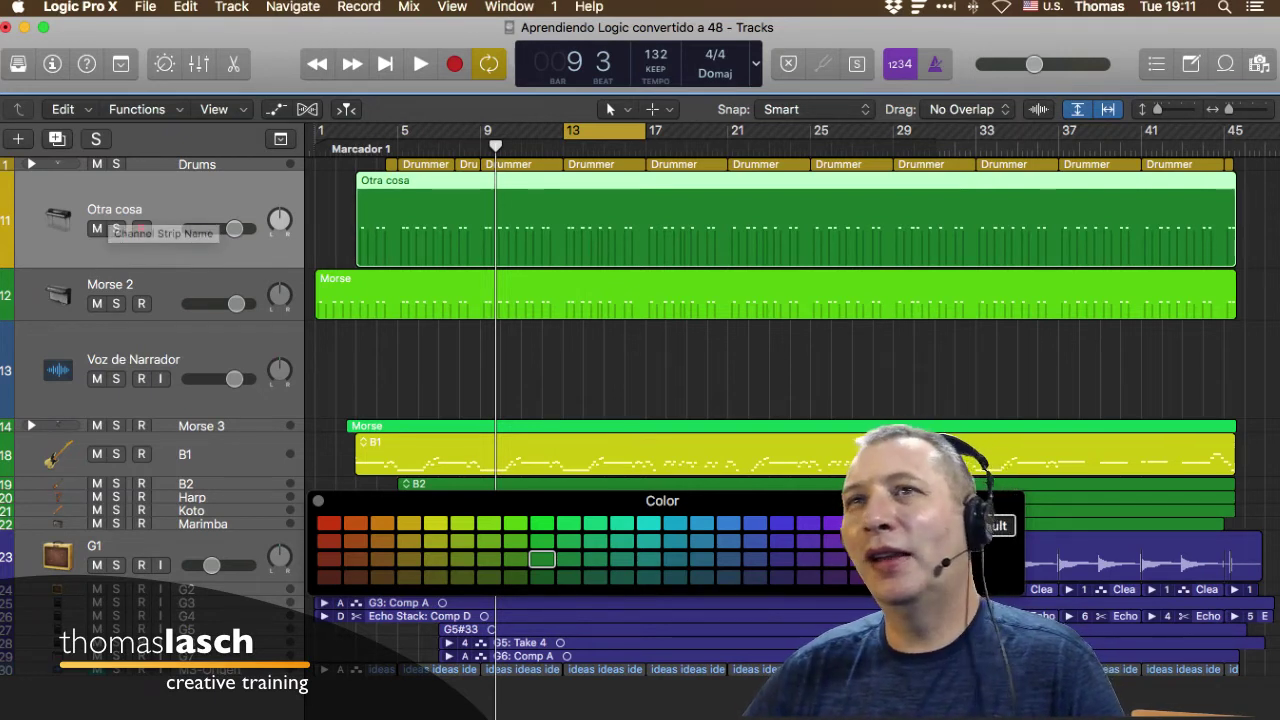
Review the functions for naming and coloring the selected Otra cosa region by its track.
{"action": "left_click", "coordinate": [145, 110]}
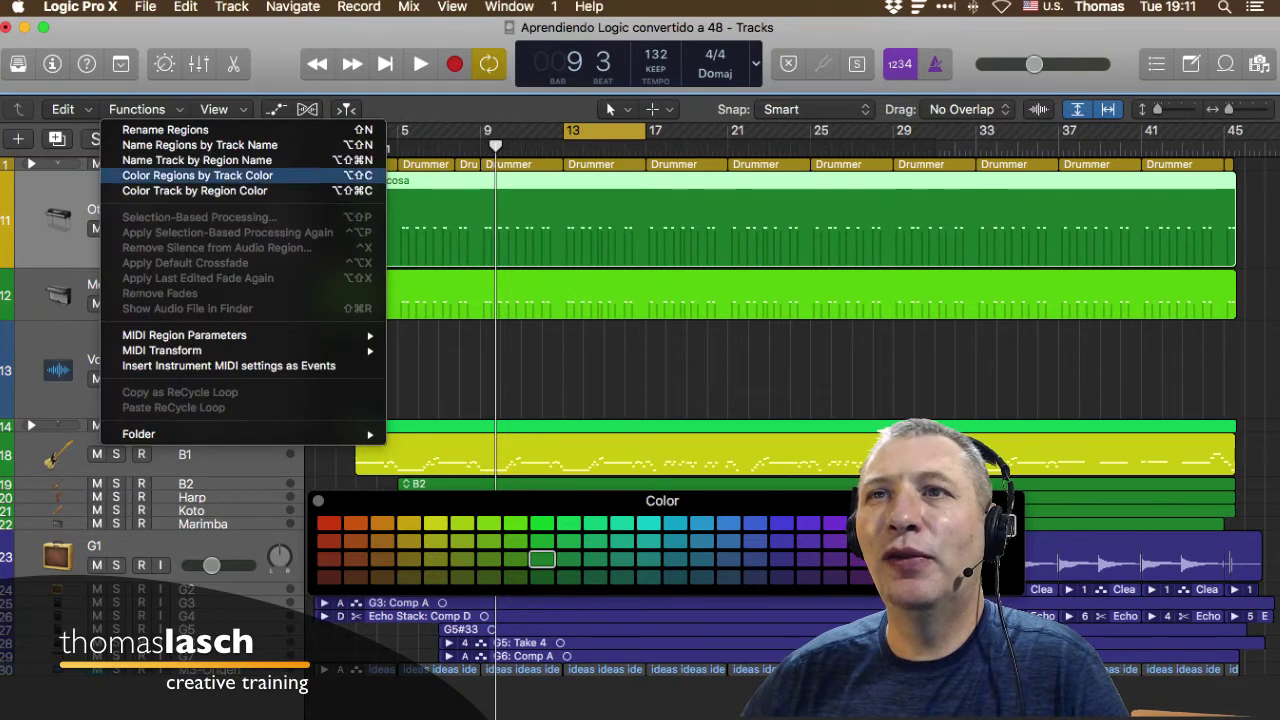
{"action": "left_click", "coordinate": [200, 145]}
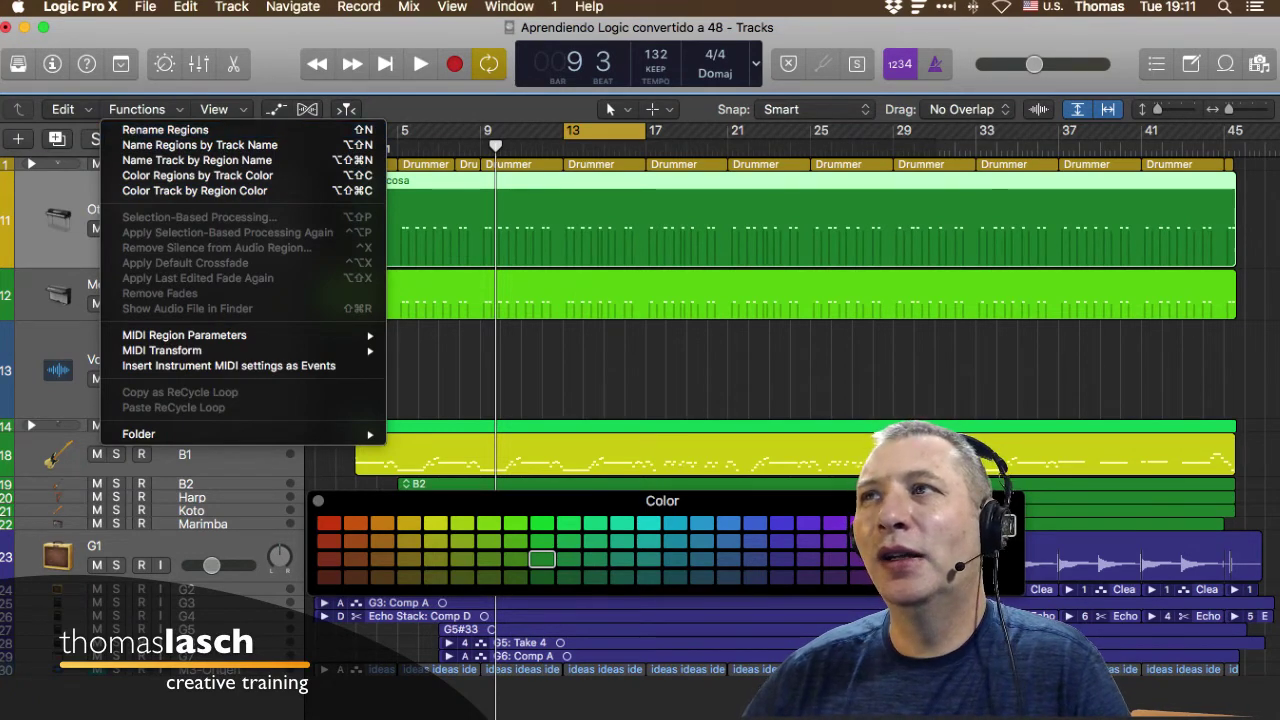